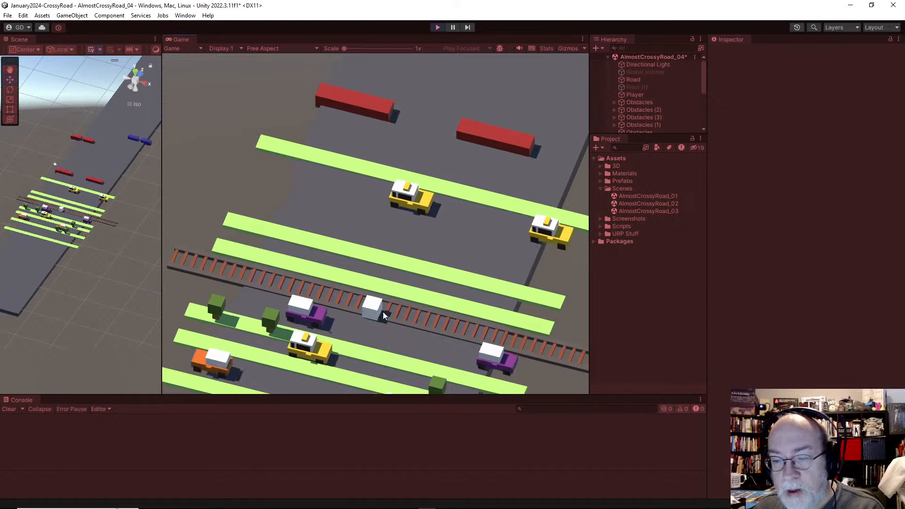
# Playtest the game by moving the player cube forward across the tracks and taxi lane past the first red obstacle lane
pyautogui.press('Up')
pyautogui.press('Up')
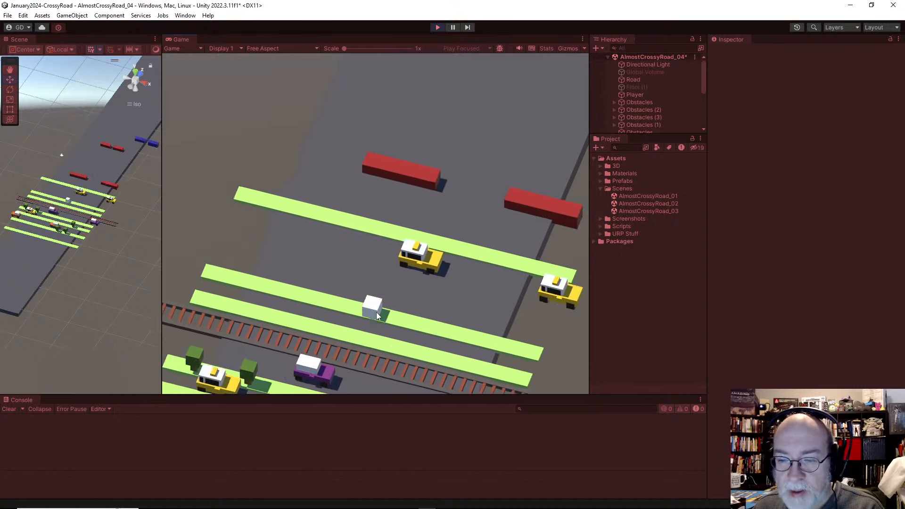
pyautogui.press('Up')
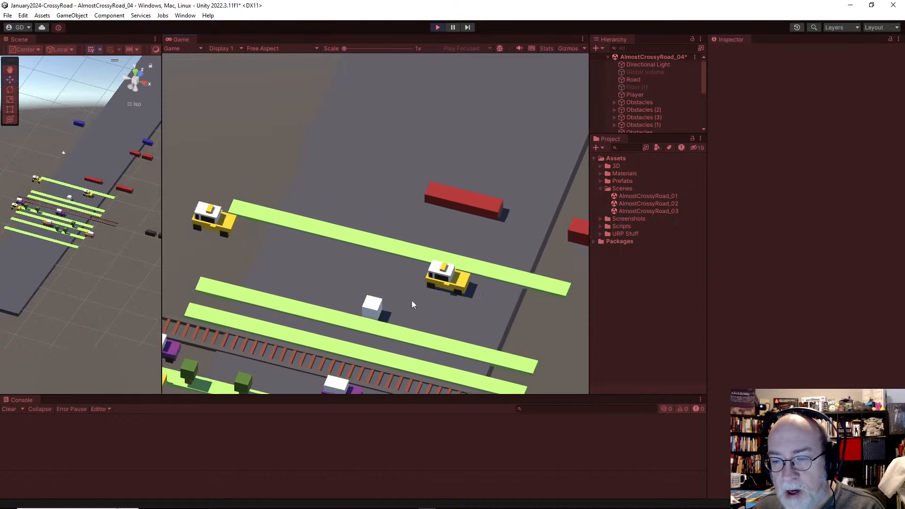
pyautogui.press('Up')
pyautogui.press('Up')
pyautogui.press('Up')
pyautogui.press('Up')
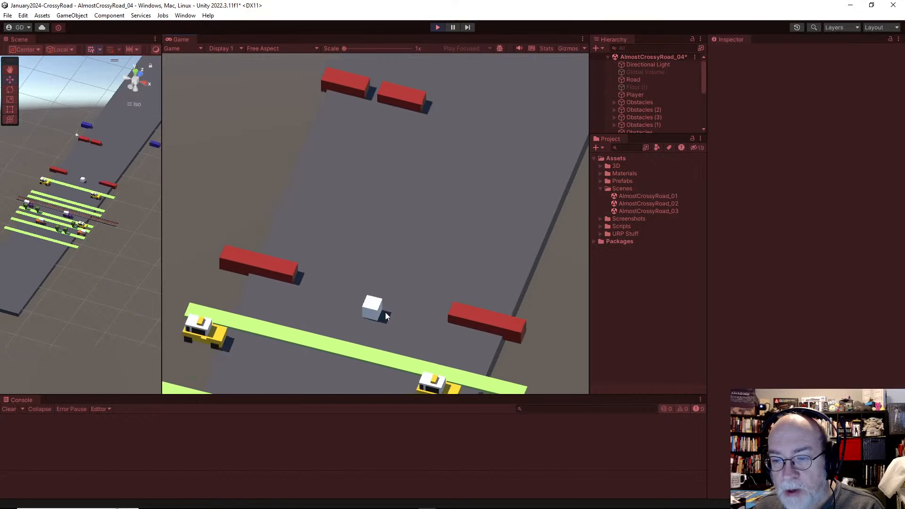
pyautogui.press('Down')
pyautogui.press('Down')
pyautogui.press('Down')
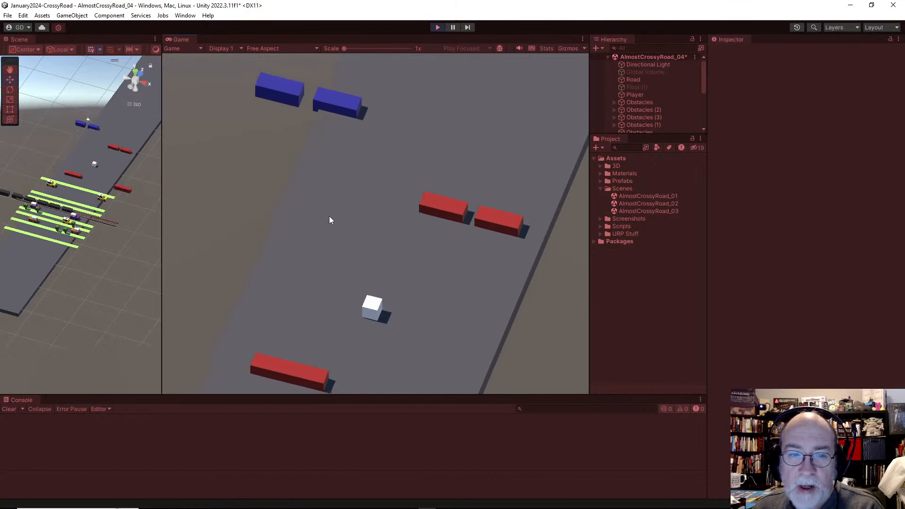
# Move the player cube back through the traffic lanes to the starting grass strip
pyautogui.press('Down')
pyautogui.press('Down')
pyautogui.press('Down')
pyautogui.press('Down')
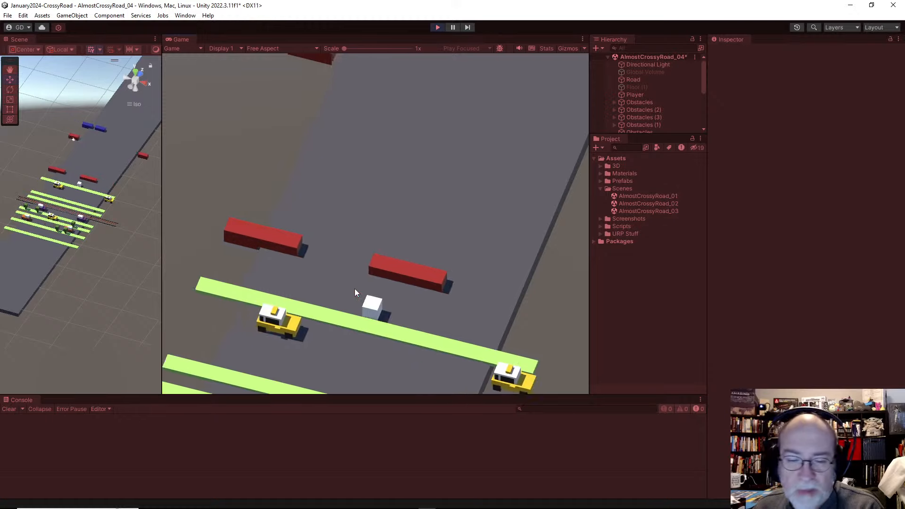
pyautogui.press('Down')
pyautogui.press('Down')
pyautogui.press('Down')
pyautogui.press('Down')
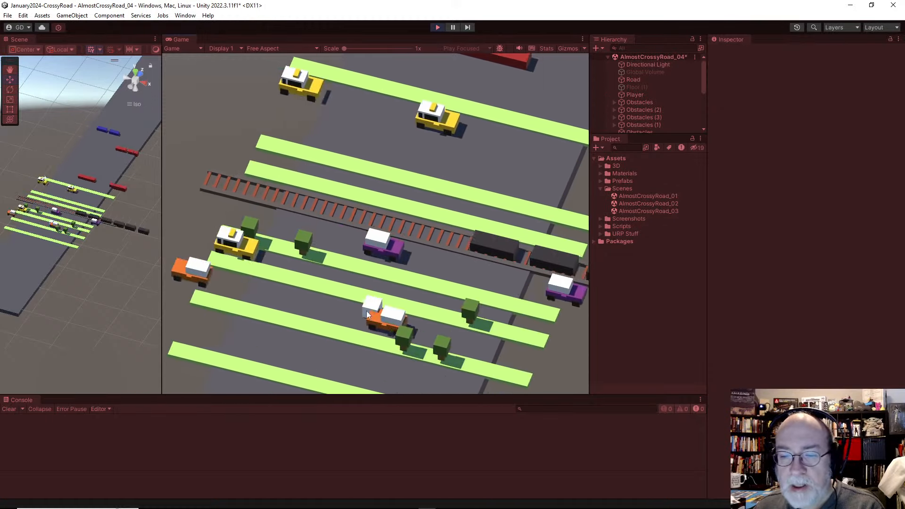
pyautogui.press('Down')
pyautogui.press('Down')
pyautogui.press('Down')
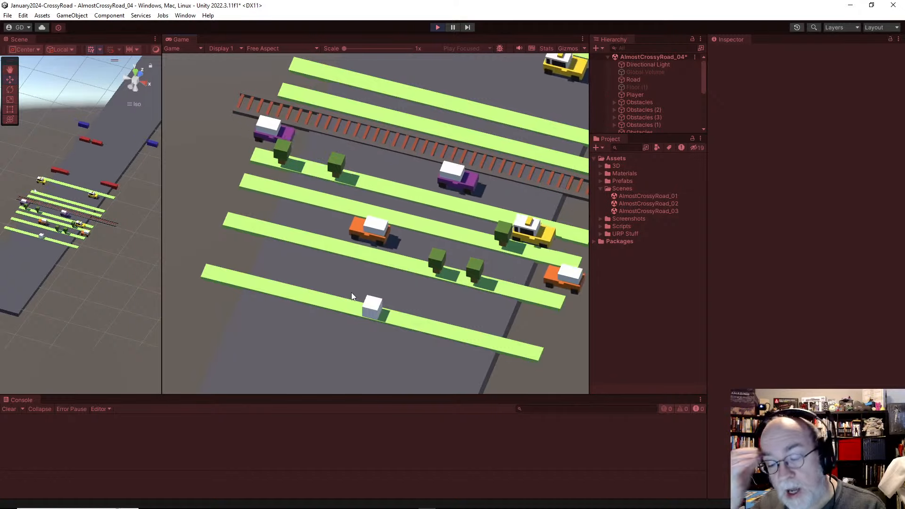
# Move the player cube through the first car lanes again to test collisions, and stop the playtest
pyautogui.press('Up')
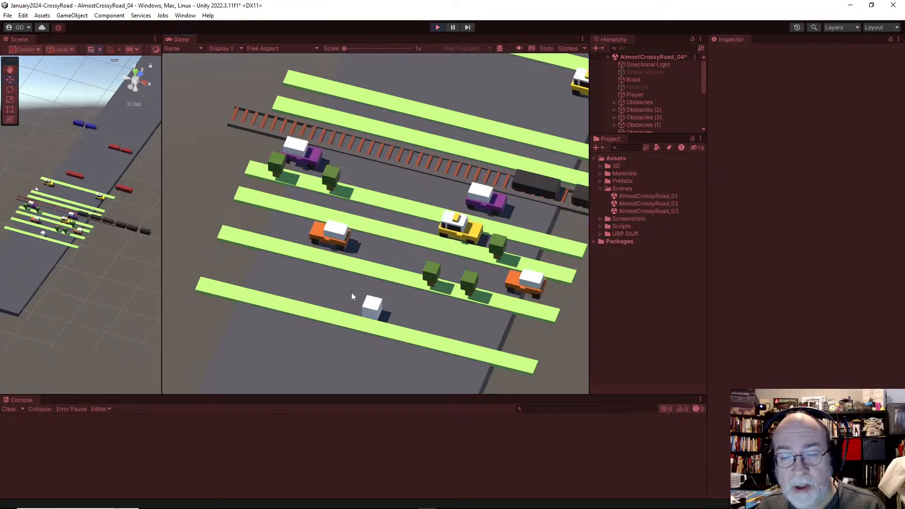
pyautogui.press('Up')
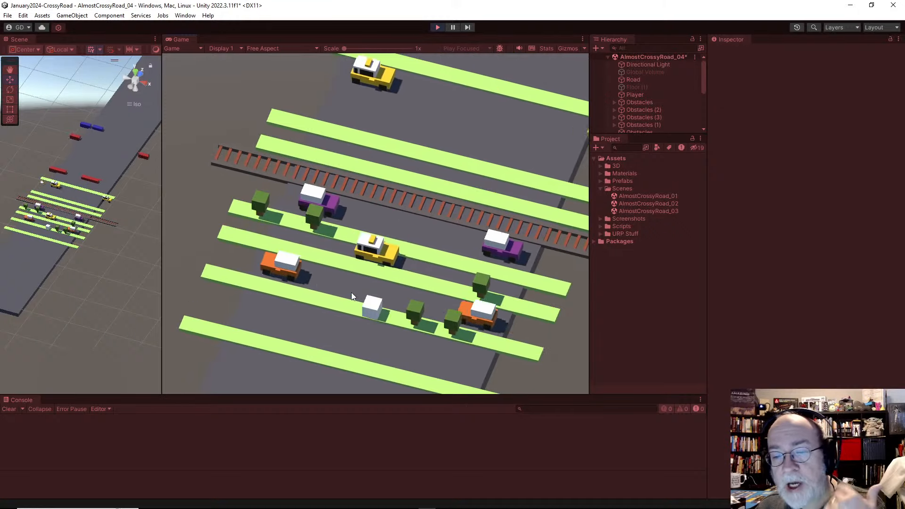
pyautogui.press('Up')
pyautogui.press('Up')
pyautogui.press('Up')
pyautogui.press('Up')
pyautogui.press('Up')
pyautogui.press('Down')
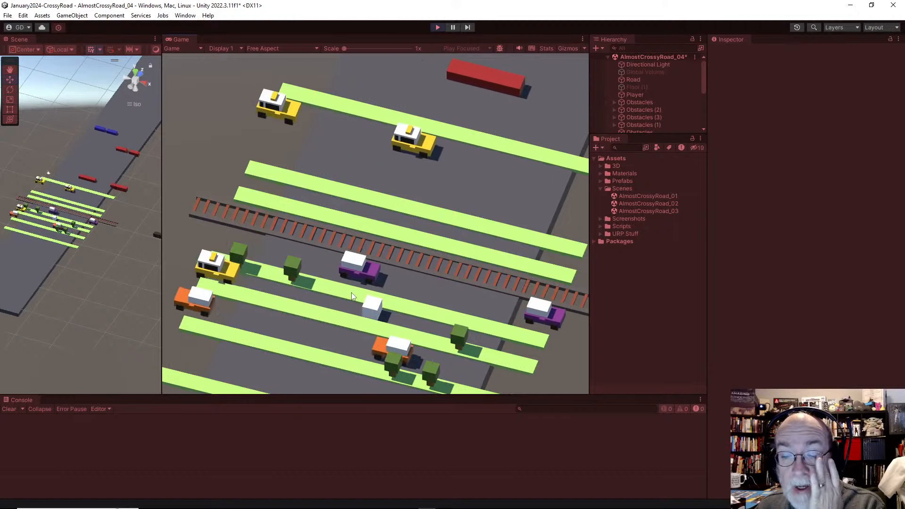
pyautogui.press('Down')
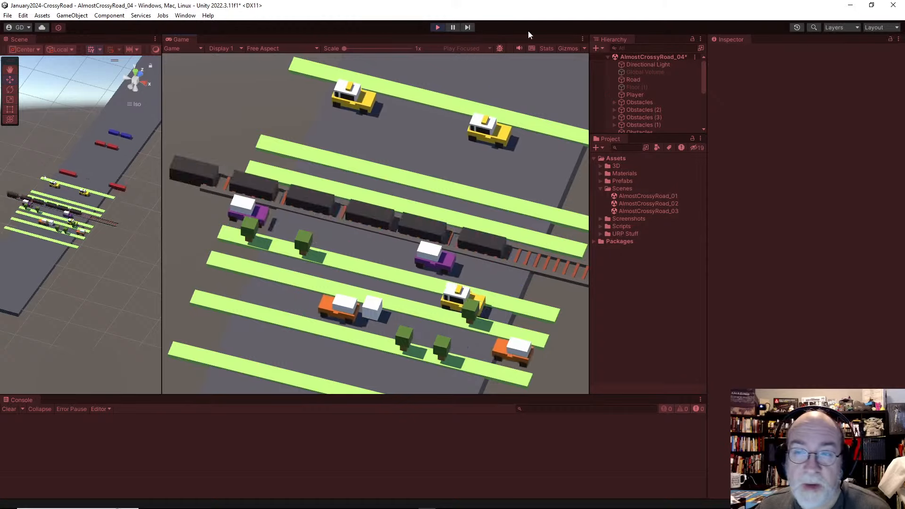
pyautogui.click(437, 26)
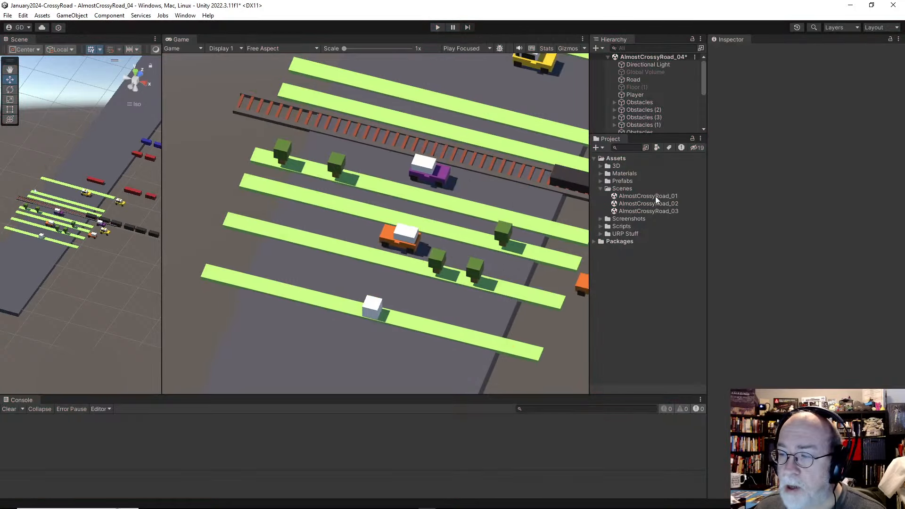
# Duplicate the AlmostCrossyRoad_03 scene asset and name the copy AlmostCrossyRoad_04
pyautogui.click(647, 211)
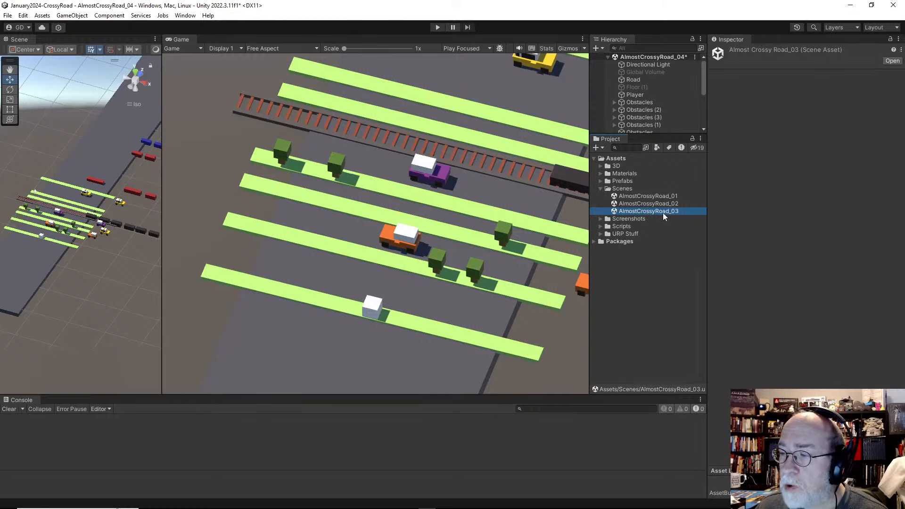
pyautogui.hotkey('ctrl', 'd')
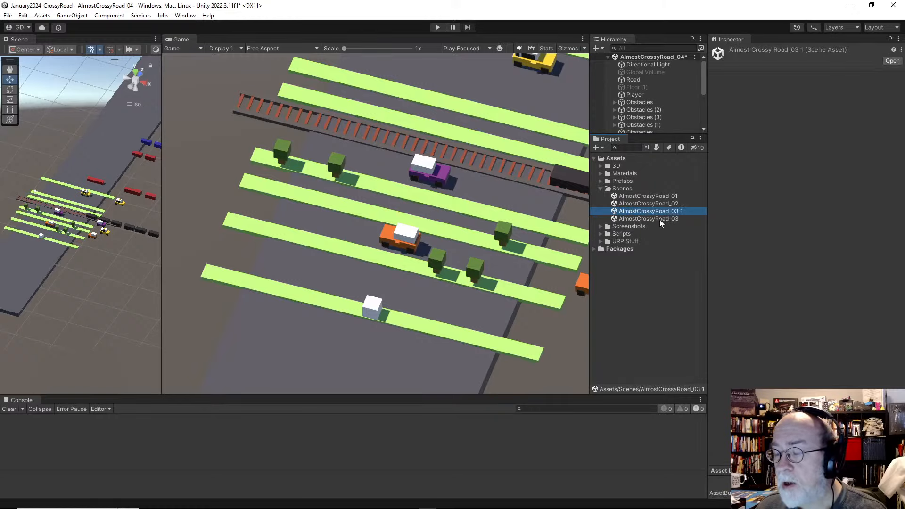
pyautogui.press('End')
pyautogui.press('BackSpace')
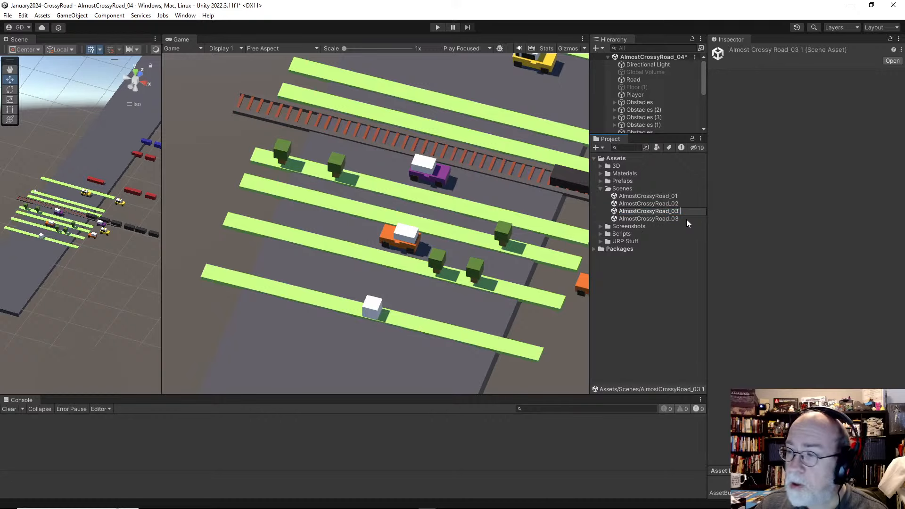
pyautogui.write('4')
pyautogui.press('Return')
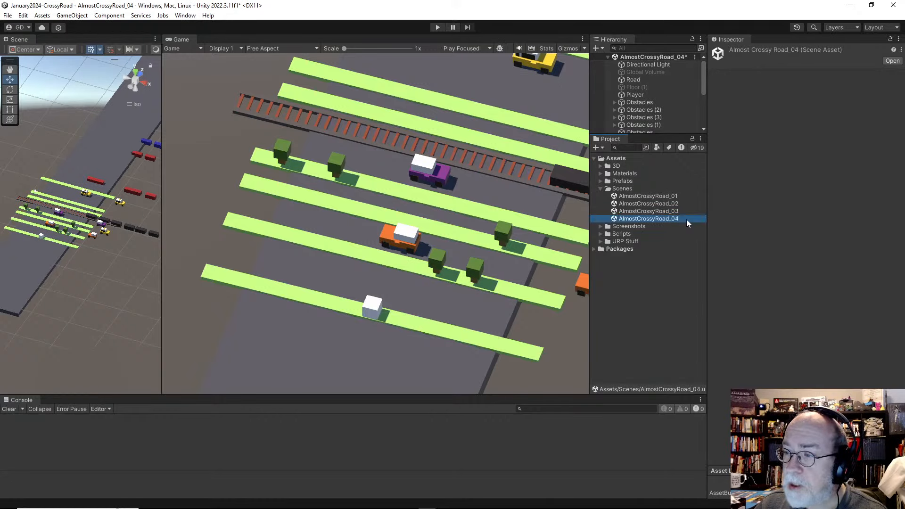
# Open the AlmostCrossyRoad_04 scene without saving the current scene's changes, and enlarge the Hierarchy to show more objects
pyautogui.doubleClick(650, 219)
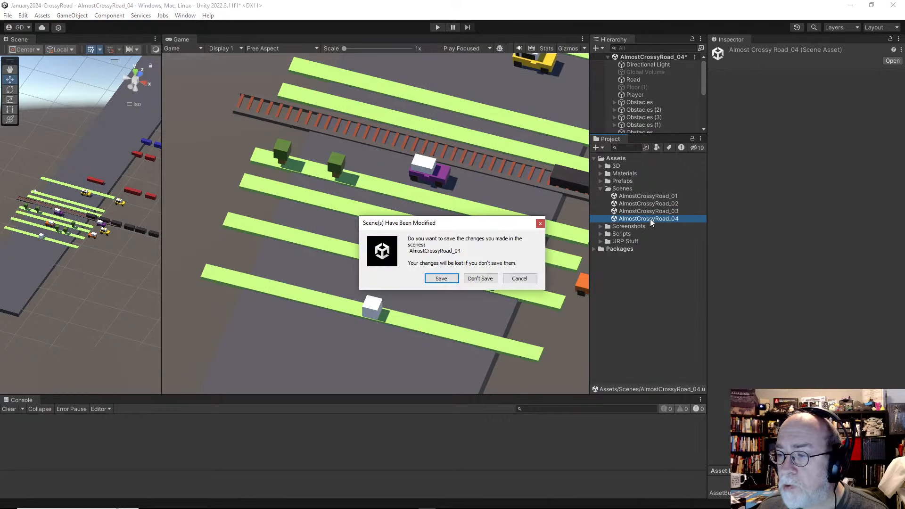
pyautogui.click(487, 279)
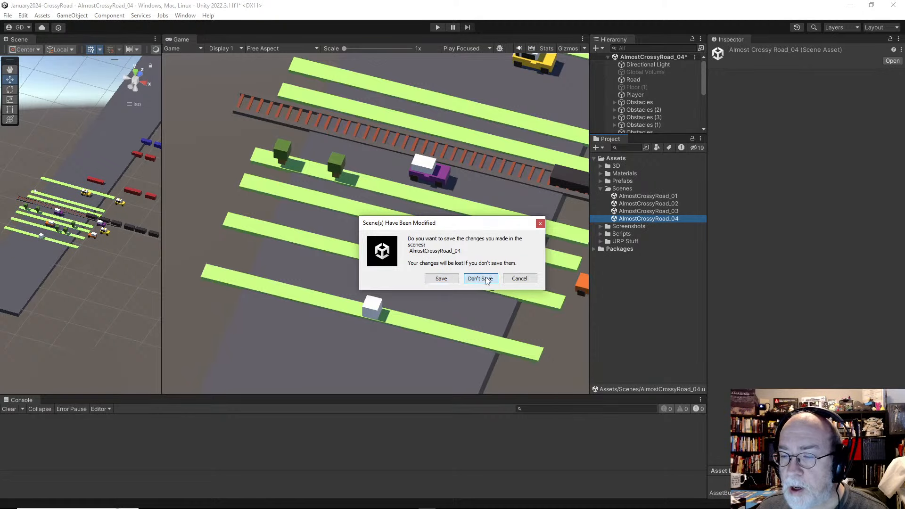
pyautogui.click(659, 212)
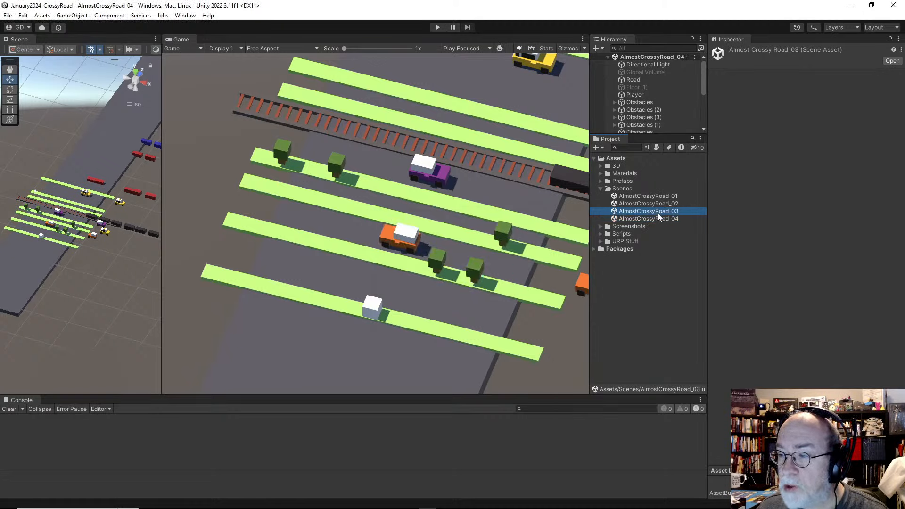
pyautogui.click(679, 219)
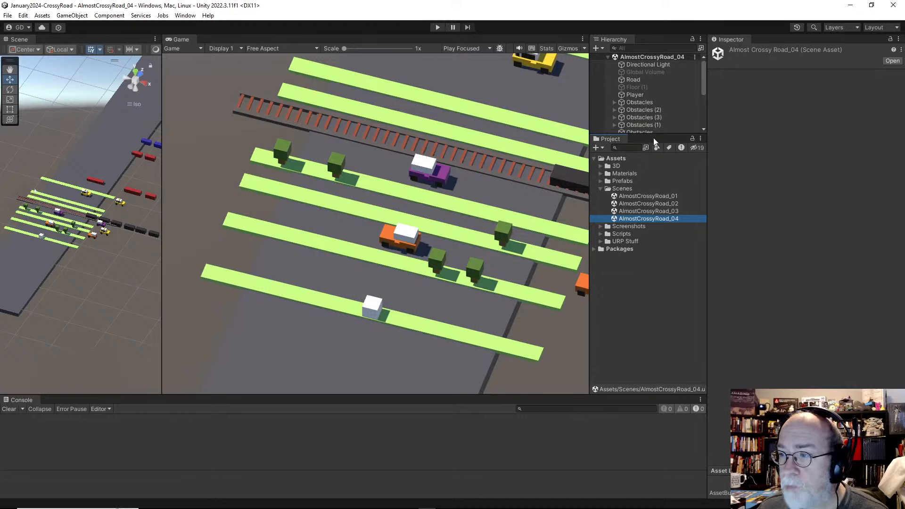
pyautogui.moveTo(654, 138); pyautogui.dragTo(656, 259)
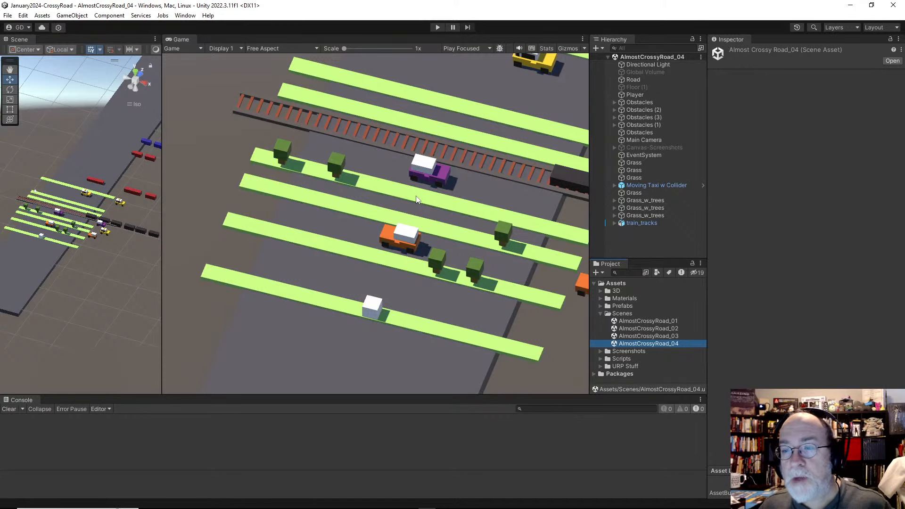
# Select the first purple_and_orange_car under Obstacles, frame it in a widened Scene view and show it from an angle
pyautogui.click(47, 225)
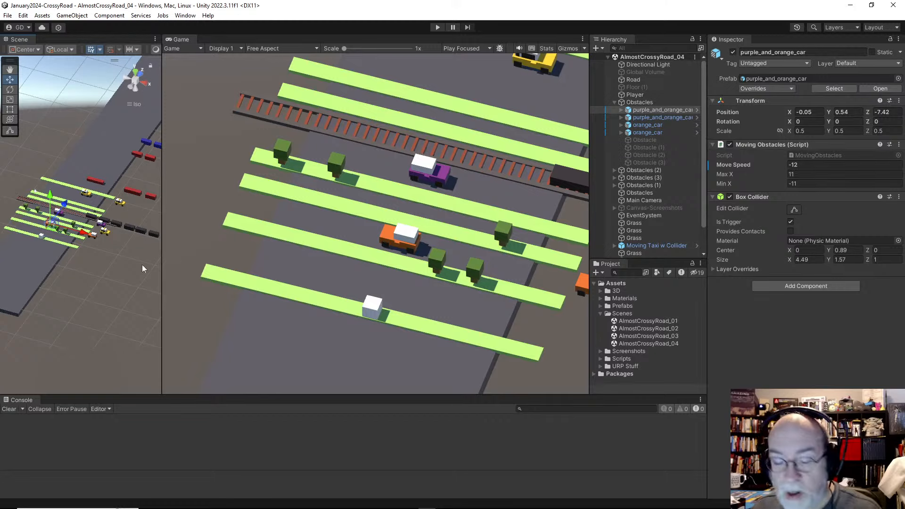
pyautogui.click(643, 109)
pyautogui.press('f')
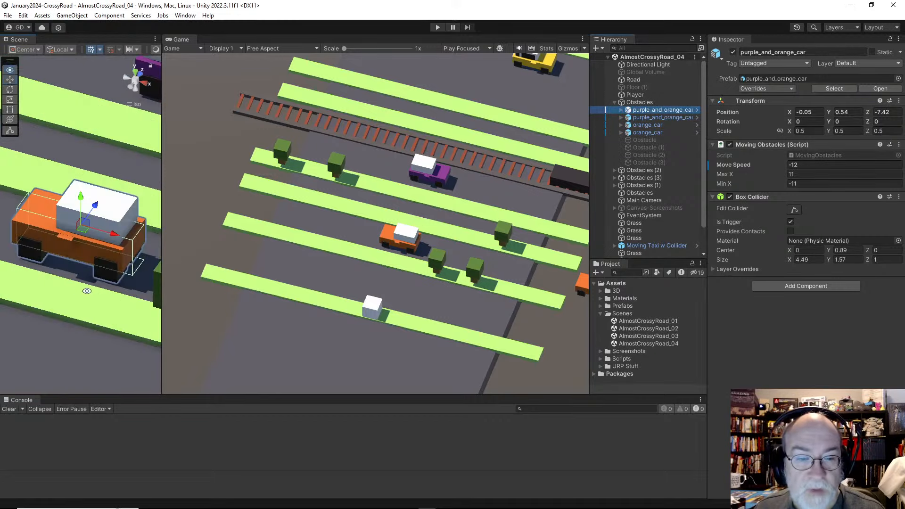
pyautogui.moveTo(161, 152); pyautogui.dragTo(358, 161)
pyautogui.scroll(-10, 126, 225)
pyautogui.keyDown('alt'); pyautogui.moveTo(125, 225); pyautogui.dragTo(277, 268); pyautogui.keyUp('alt')
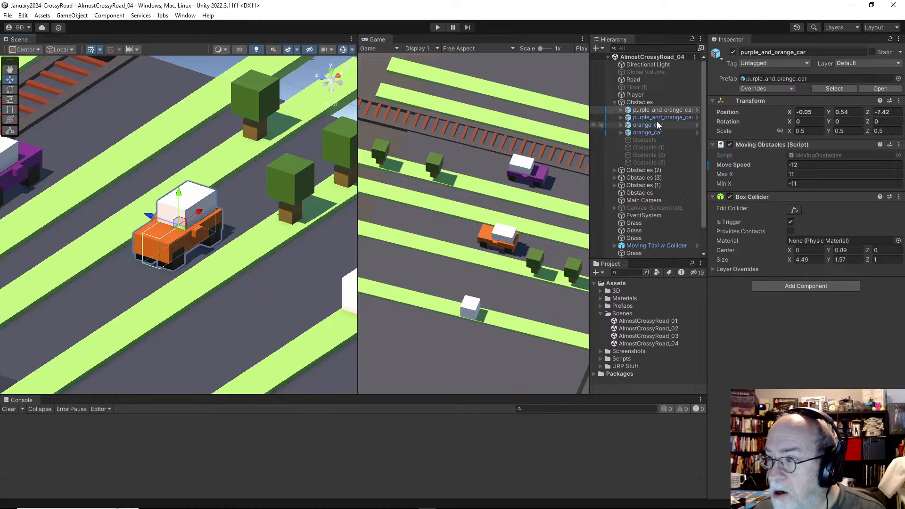
# Examine the child cubes of the first purple_and_orange_car and the components on both purple_and_orange_car objects
pyautogui.click(658, 110)
pyautogui.press('Right')
pyautogui.press('Down')
pyautogui.press('Down')
pyautogui.press('Down')
pyautogui.press('Down')
pyautogui.press('Down')
pyautogui.press('Down')
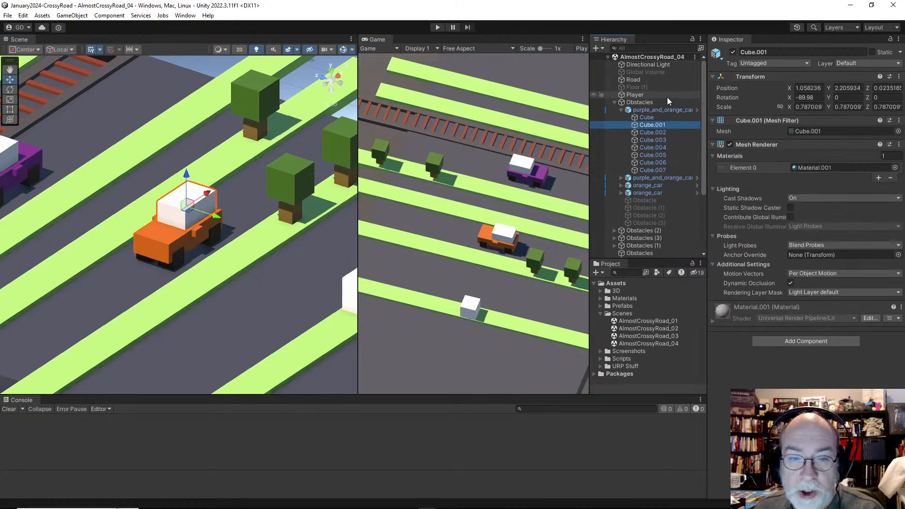
pyautogui.press('Down')
pyautogui.press('Down')
pyautogui.press('Down')
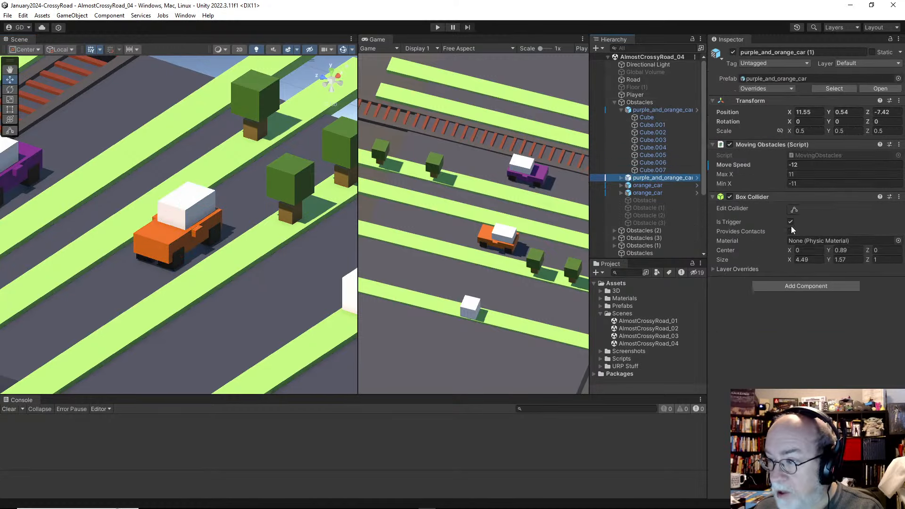
pyautogui.press('Up')
pyautogui.press('Up')
pyautogui.press('Up')
pyautogui.press('Up')
pyautogui.press('Up')
pyautogui.press('Up')
pyautogui.press('Up')
pyautogui.press('Up')
pyautogui.press('Up')
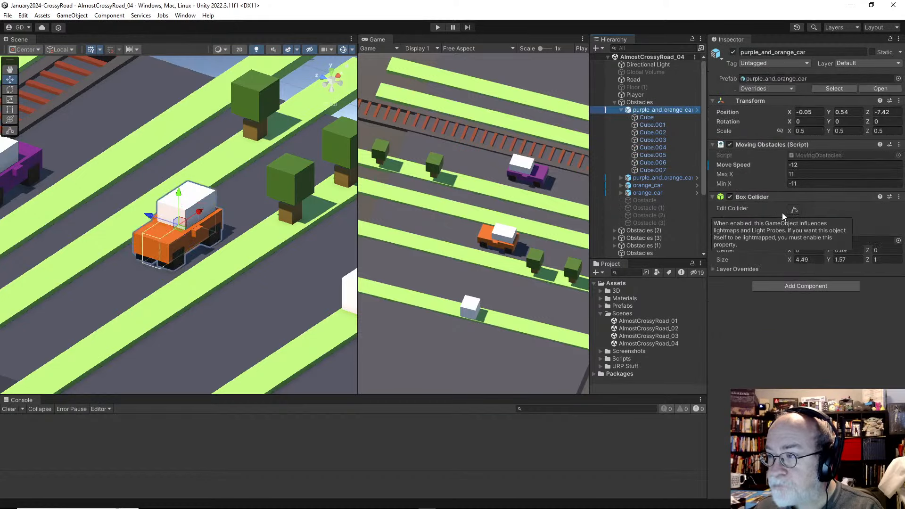
pyautogui.press('Left')
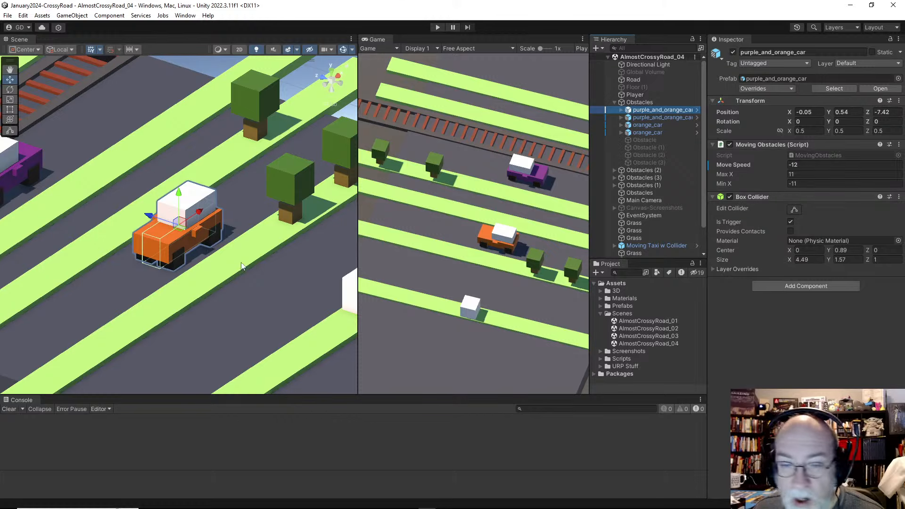
# Set the first purple_and_orange_car's Box Collider Z size to 2.42 and apply all overrides to its prefab
pyautogui.keyDown('alt'); pyautogui.moveTo(242, 267); pyautogui.dragTo(268, 262); pyautogui.keyUp('alt')
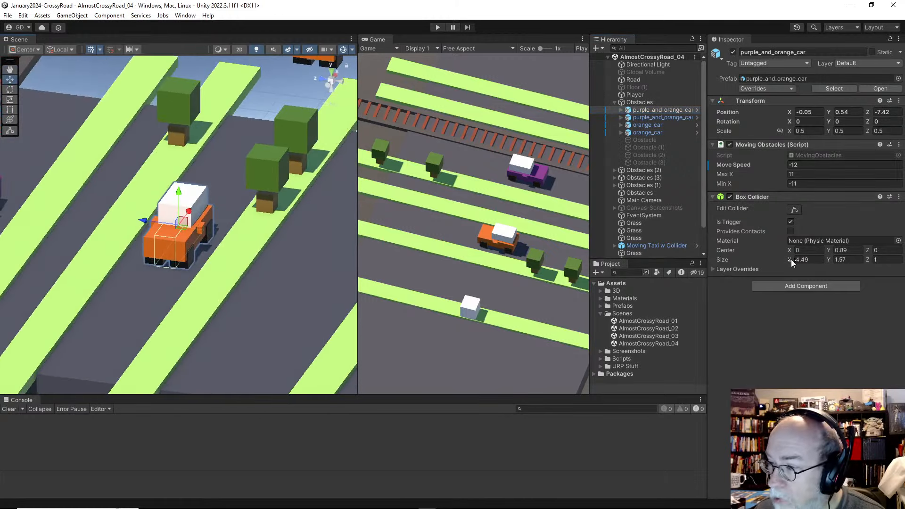
pyautogui.moveTo(791, 260); pyautogui.dragTo(886, 262)
pyautogui.hotkey('ctrl', 'z')
pyautogui.hotkey('ctrl', 'z')
pyautogui.keyDown('alt'); pyautogui.moveTo(353, 334); pyautogui.dragTo(95, 283); pyautogui.keyUp('alt')
pyautogui.click(781, 89)
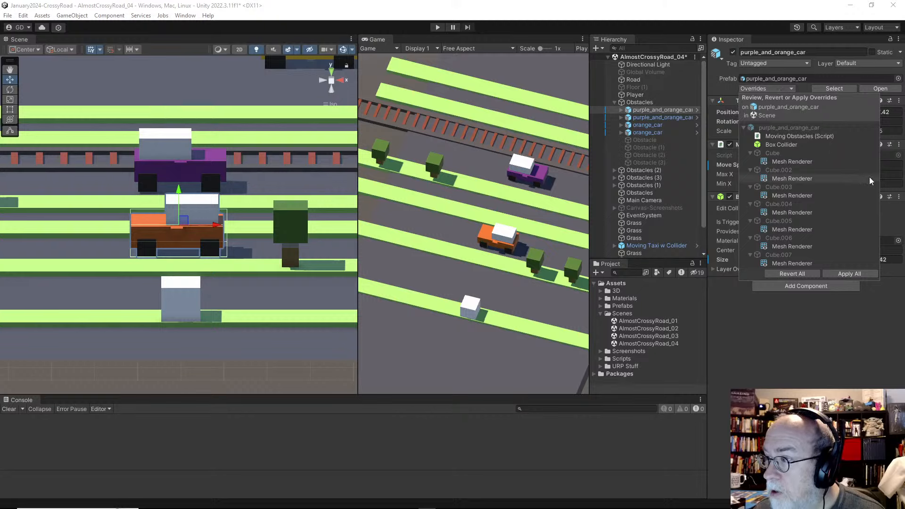
pyautogui.click(849, 273)
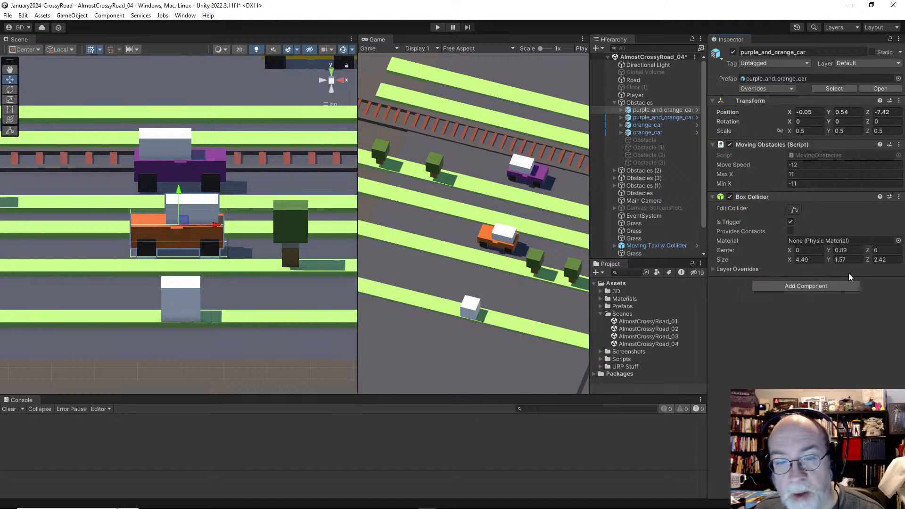
# Select the second purple_and_orange_car beyond the road's edge and check its Box Collider size
pyautogui.scroll(-5, 204, 253)
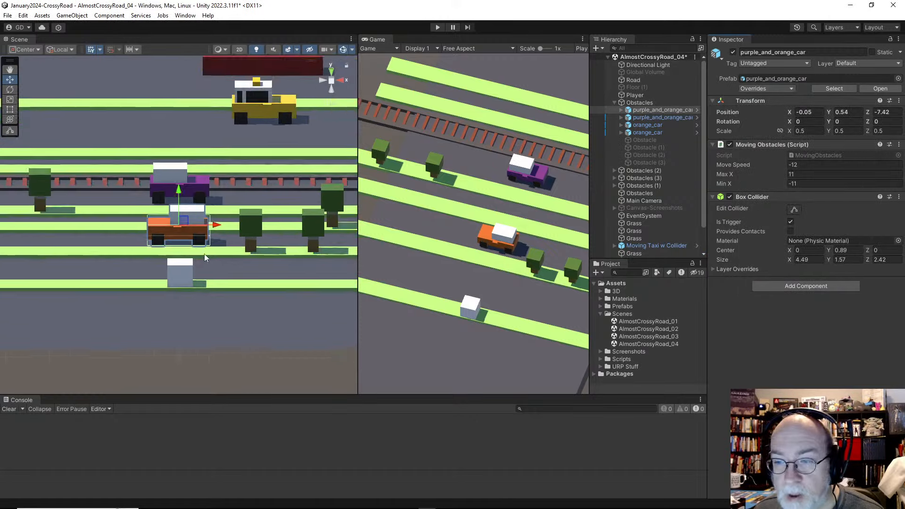
pyautogui.scroll(-3, 240, 264)
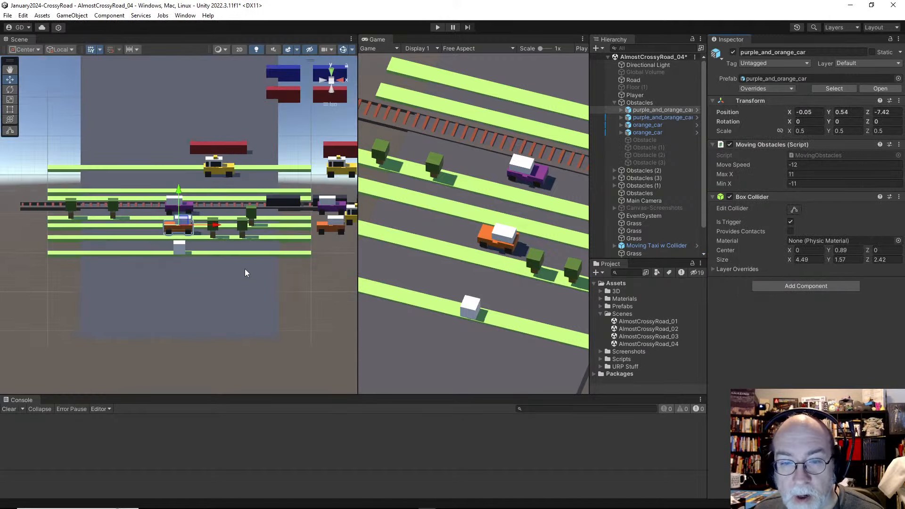
pyautogui.click(346, 225)
pyautogui.click(343, 226)
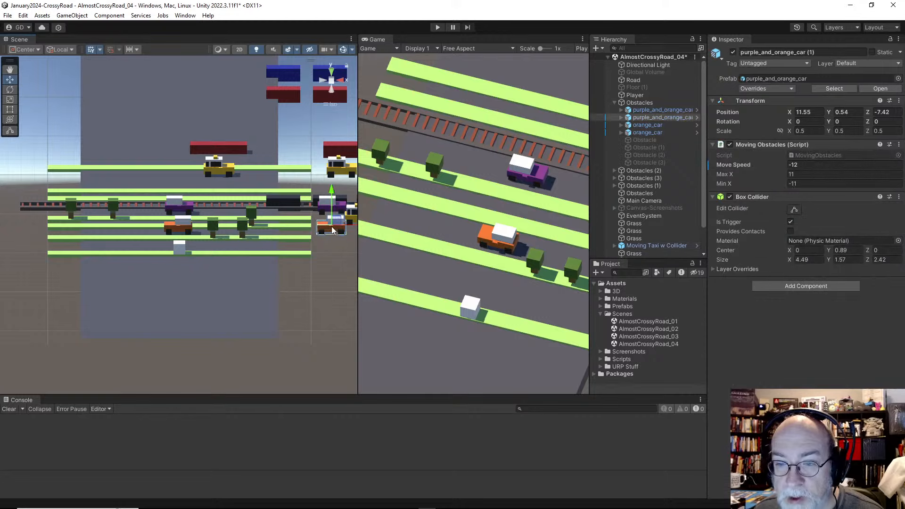
pyautogui.click(673, 119)
pyautogui.keyDown('alt'); pyautogui.moveTo(309, 176); pyautogui.dragTo(214, 202); pyautogui.keyUp('alt')
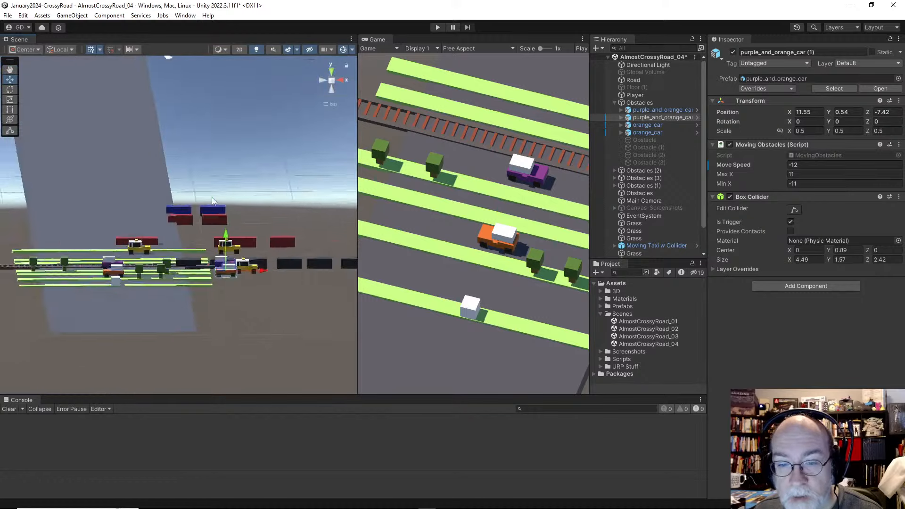
# Select Moving Taxi w Collider (1) beyond the road's edge, frame it in the Scene view and examine it from the side
pyautogui.scroll(3, 232, 270)
pyautogui.keyDown('alt'); pyautogui.moveTo(232, 270); pyautogui.dragTo(265, 160); pyautogui.keyUp('alt')
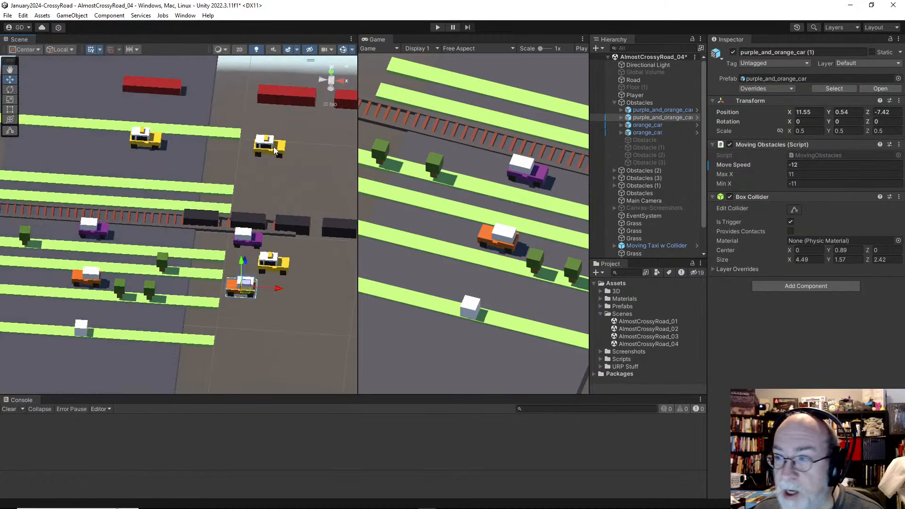
pyautogui.click(275, 150)
pyautogui.click(651, 216)
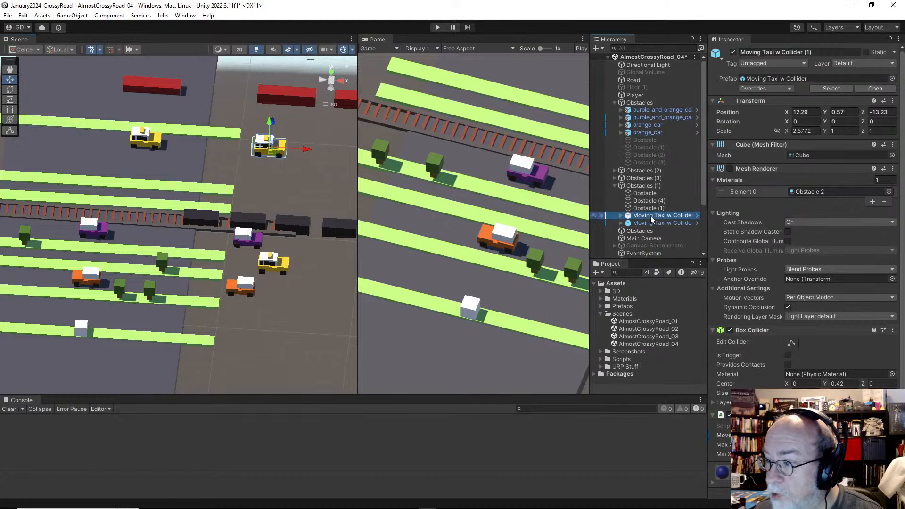
pyautogui.press('f')
pyautogui.keyDown('alt'); pyautogui.moveTo(319, 204); pyautogui.dragTo(222, 188); pyautogui.keyUp('alt')
pyautogui.scroll(-7, 249, 203)
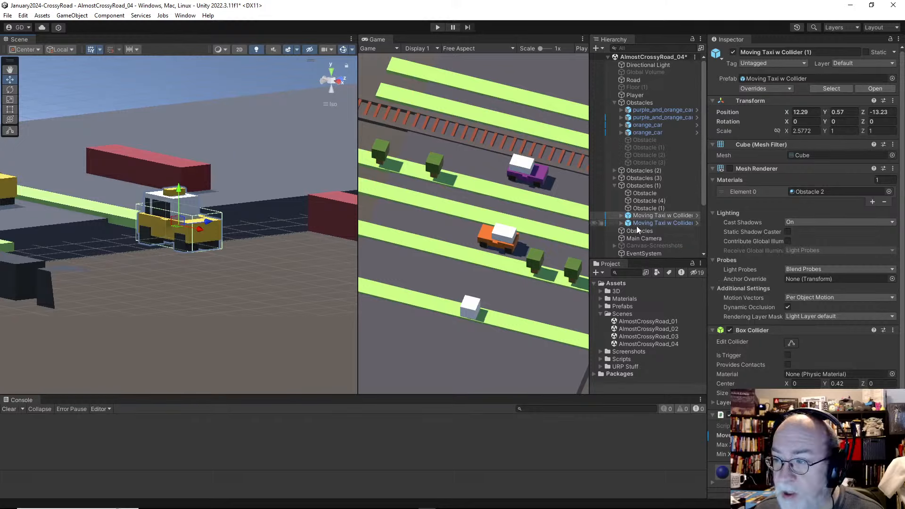
# Frame the other Moving Taxi w Collider under Obstacles (1) and view it from an angle
pyautogui.click(639, 224)
pyautogui.press('f')
pyautogui.scroll(-5, 147, 271)
pyautogui.keyDown('alt'); pyautogui.moveTo(111, 278); pyautogui.dragTo(278, 330); pyautogui.keyUp('alt')
pyautogui.scroll(-8, 155, 272)
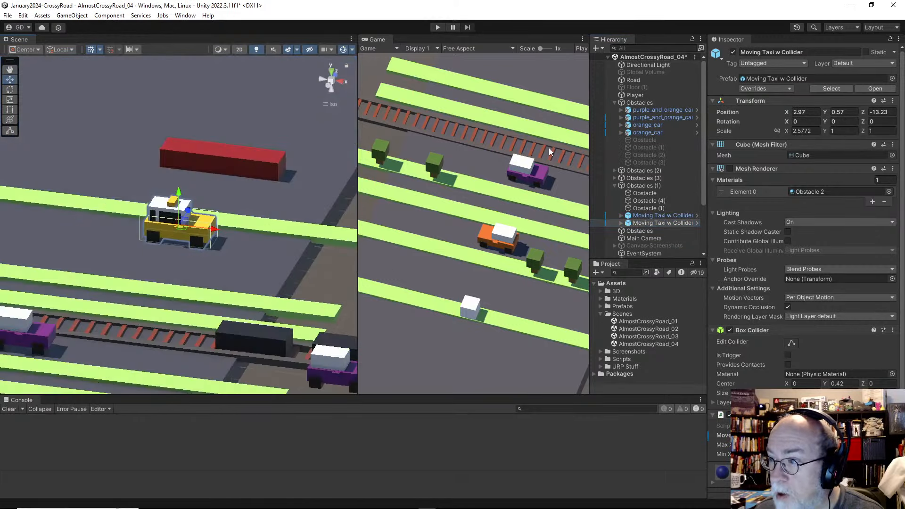
# Frame the first orange_car under Obstacles, then examine its Box Collider and its child cubes
pyautogui.click(641, 124)
pyautogui.press('f')
pyautogui.keyDown('alt'); pyautogui.moveTo(221, 259); pyautogui.dragTo(128, 274); pyautogui.keyUp('alt')
pyautogui.scroll(-5, 182, 296)
pyautogui.scroll(-4, 127, 272)
pyautogui.keyDown('alt'); pyautogui.moveTo(113, 231); pyautogui.dragTo(254, 297); pyautogui.keyUp('alt')
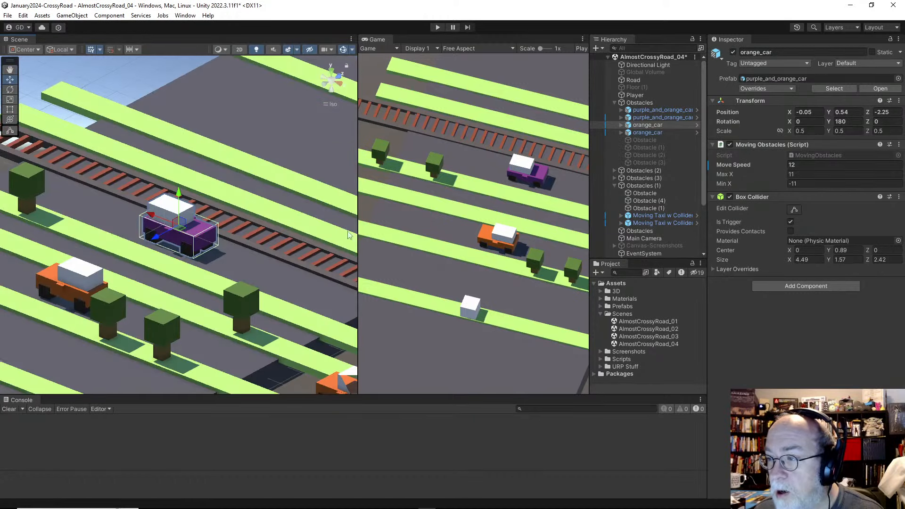
pyautogui.click(622, 125)
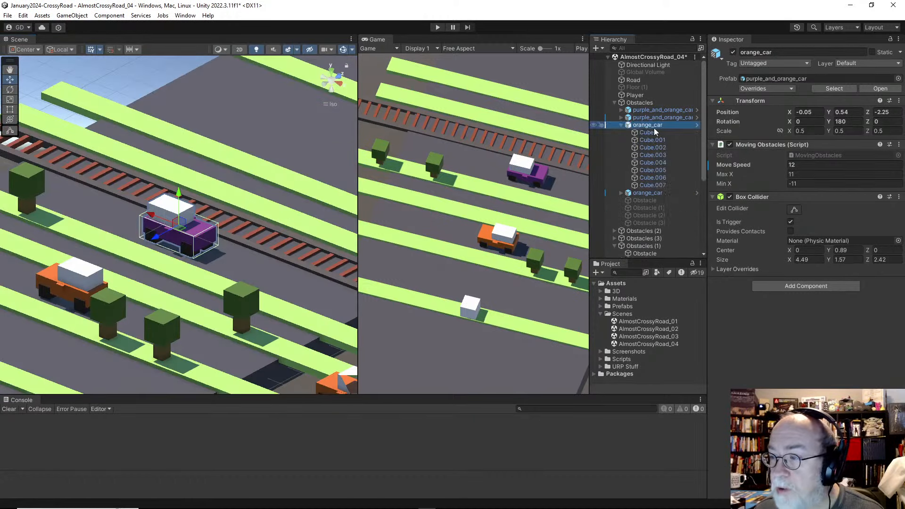
pyautogui.click(622, 124)
# Show the whole road in the Scene view and inspect the purple car and taxi waiting beyond its edge
pyautogui.scroll(-2, 127, 278)
pyautogui.scroll(-5, 128, 278)
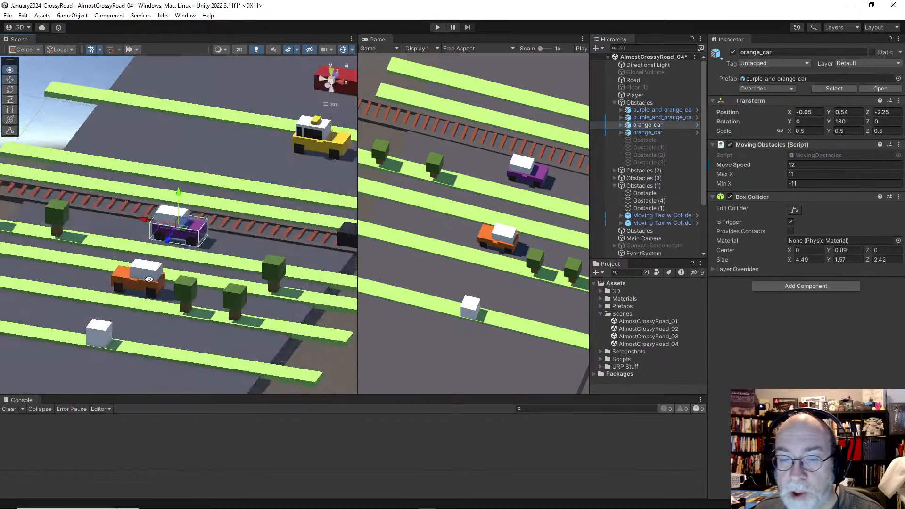
pyautogui.keyDown('alt'); pyautogui.moveTo(175, 254); pyautogui.dragTo(280, 240); pyautogui.keyUp('alt')
pyautogui.moveTo(280, 240); pyautogui.dragTo(230, 269, button='middle')
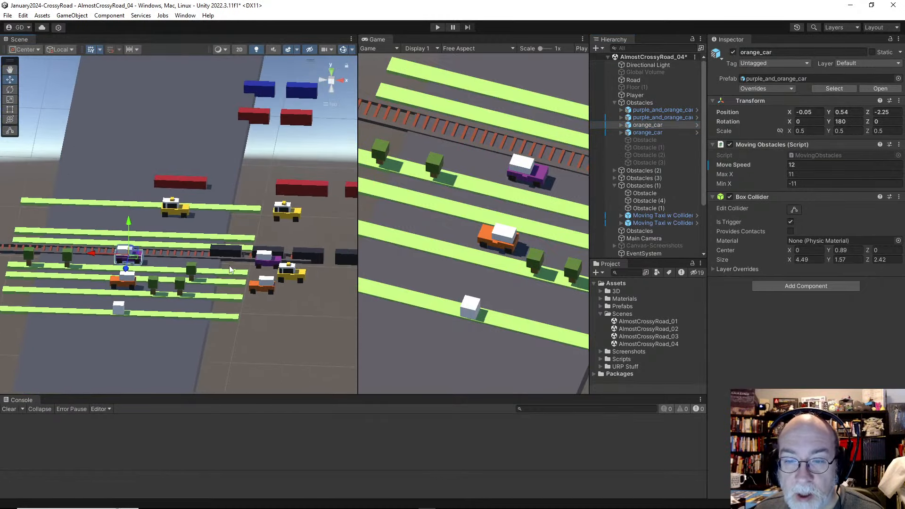
pyautogui.click(276, 262)
pyautogui.click(292, 214)
pyautogui.scroll(-5, 291, 214)
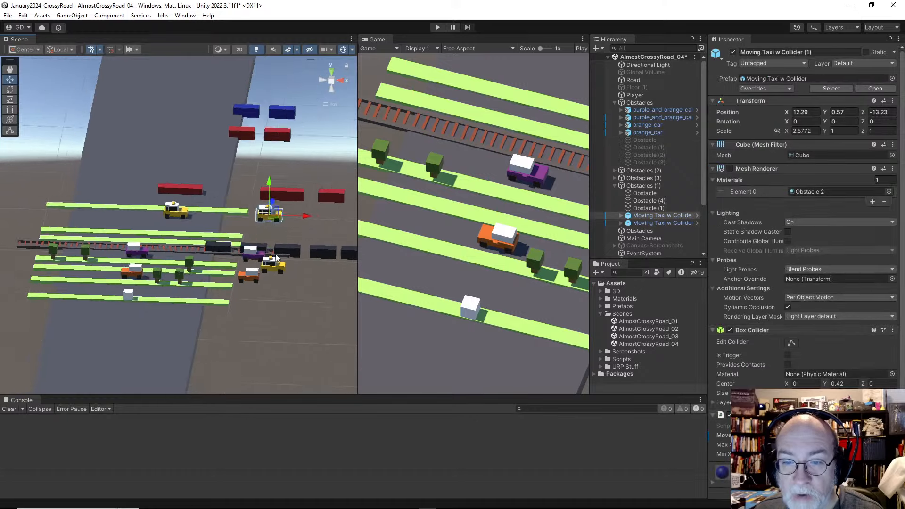
pyautogui.keyDown('alt'); pyautogui.moveTo(234, 254); pyautogui.dragTo(236, 285); pyautogui.keyUp('alt')
# Examine the black train blocks under Obstacles (3) and the Moving Obstacles script on their parent
pyautogui.click(213, 244)
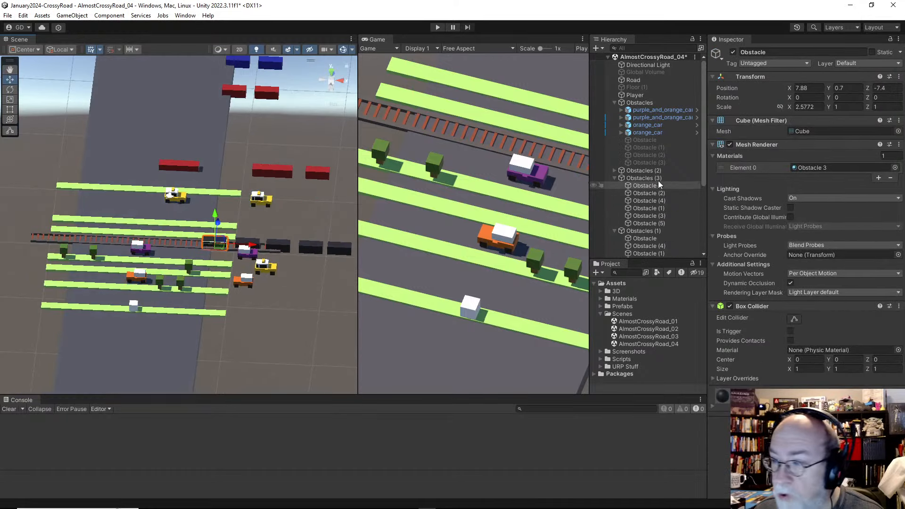
pyautogui.click(641, 180)
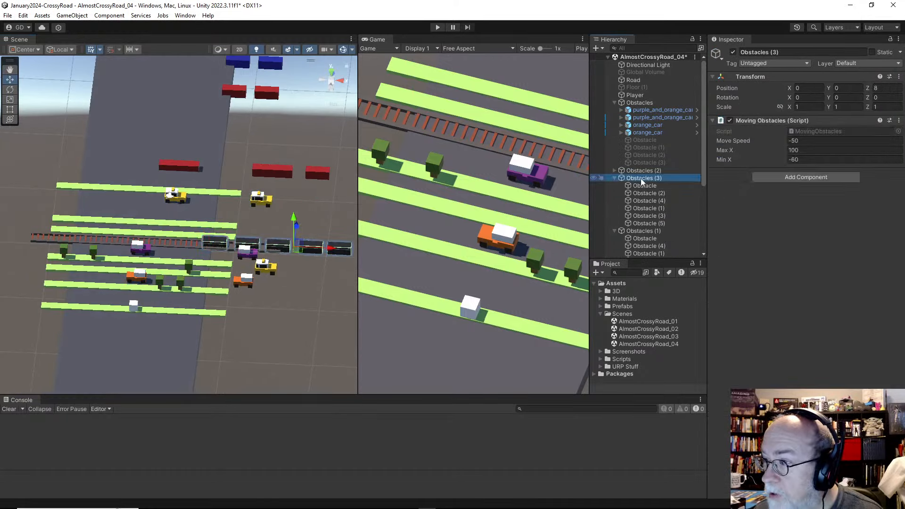
pyautogui.press('Down')
pyautogui.press('Down')
pyautogui.press('Down')
pyautogui.press('Down')
pyautogui.press('Down')
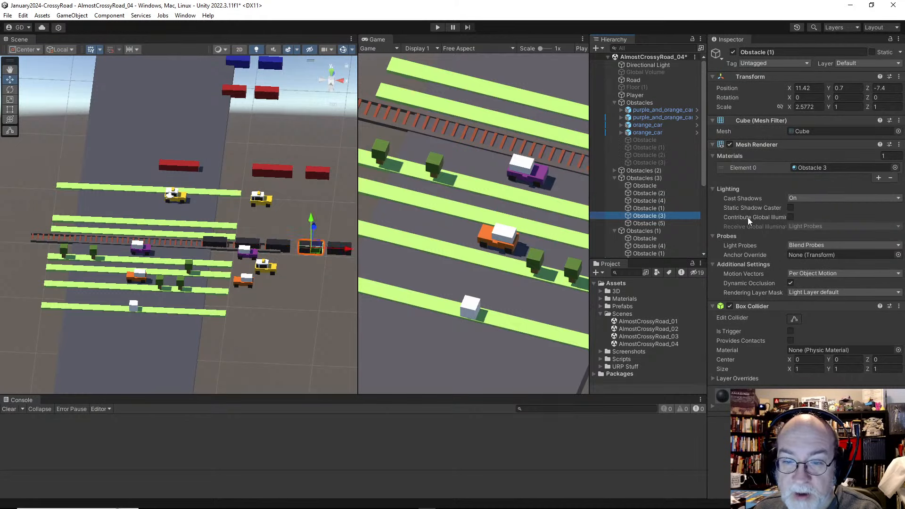
pyautogui.press('Down')
pyautogui.press('Down')
pyautogui.click(634, 180)
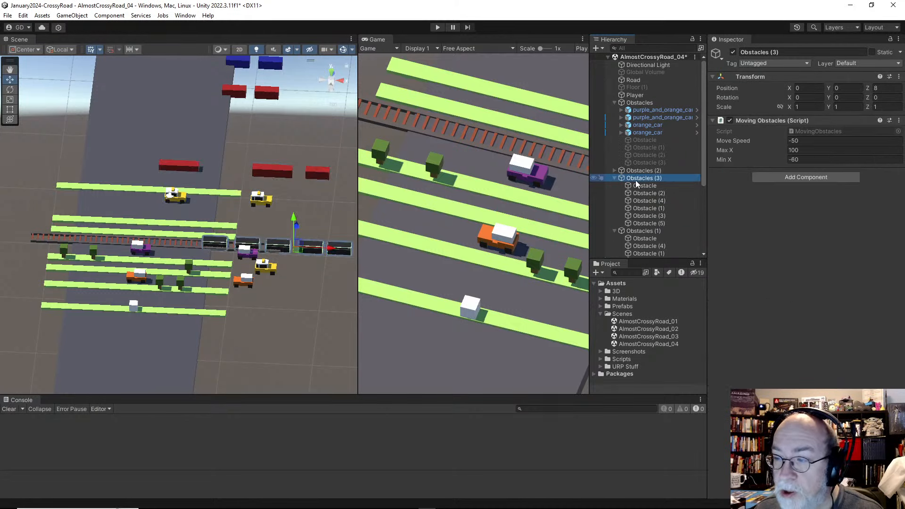
# Widen the Game view by narrowing the Scene view, and show the whole road with the train at an angle
pyautogui.click(355, 226)
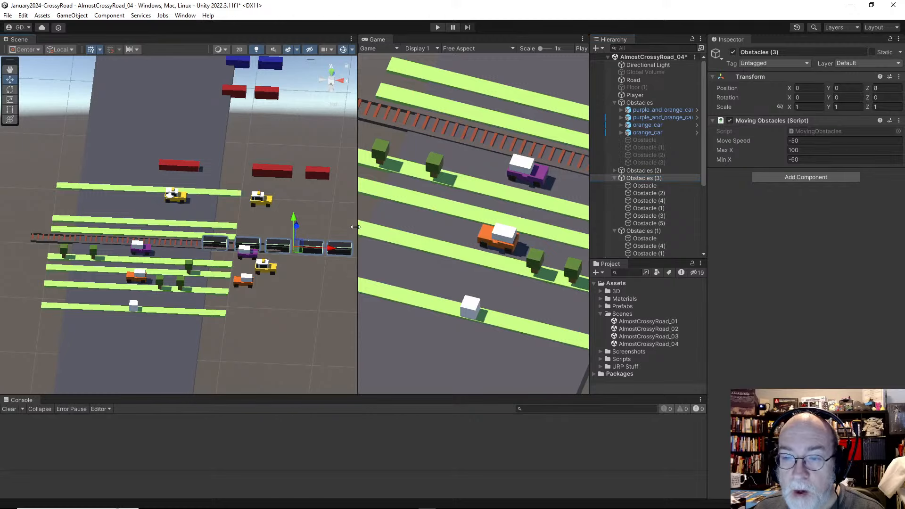
pyautogui.moveTo(356, 227); pyautogui.dragTo(311, 229)
pyautogui.scroll(-3, 229, 270)
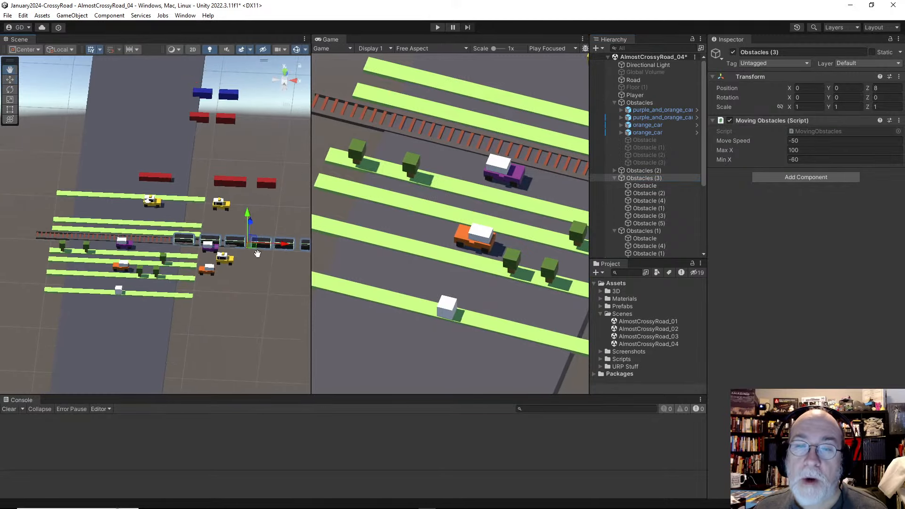
pyautogui.keyDown('alt'); pyautogui.moveTo(229, 270); pyautogui.dragTo(195, 282); pyautogui.keyUp('alt')
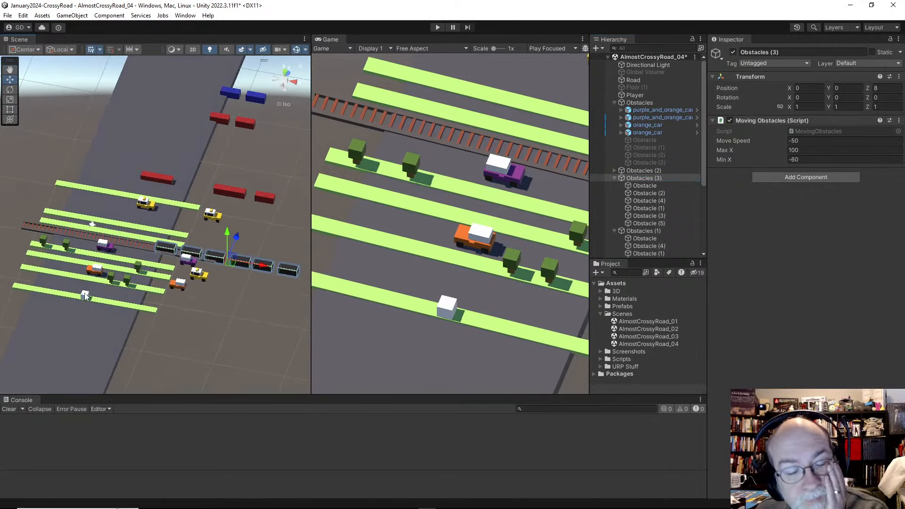
# Select the Player, collapse the expanded Obstacles groups, and collapse its Mesh Renderer and Mesh Filter components
pyautogui.click(86, 295)
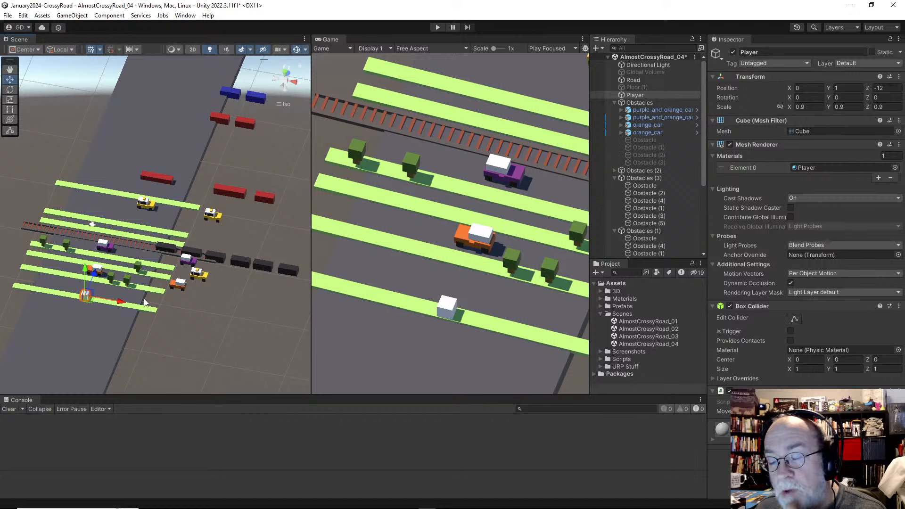
pyautogui.click(615, 102)
pyautogui.click(616, 117)
pyautogui.click(616, 125)
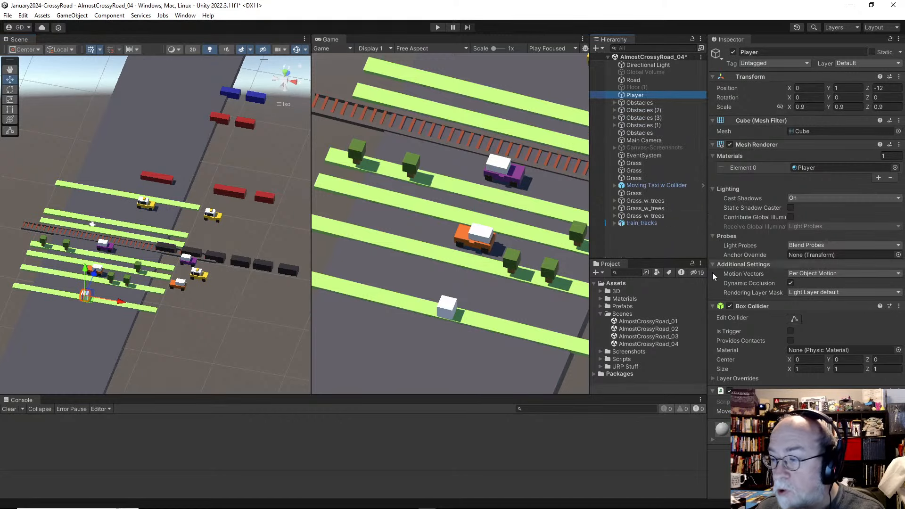
pyautogui.click(712, 145)
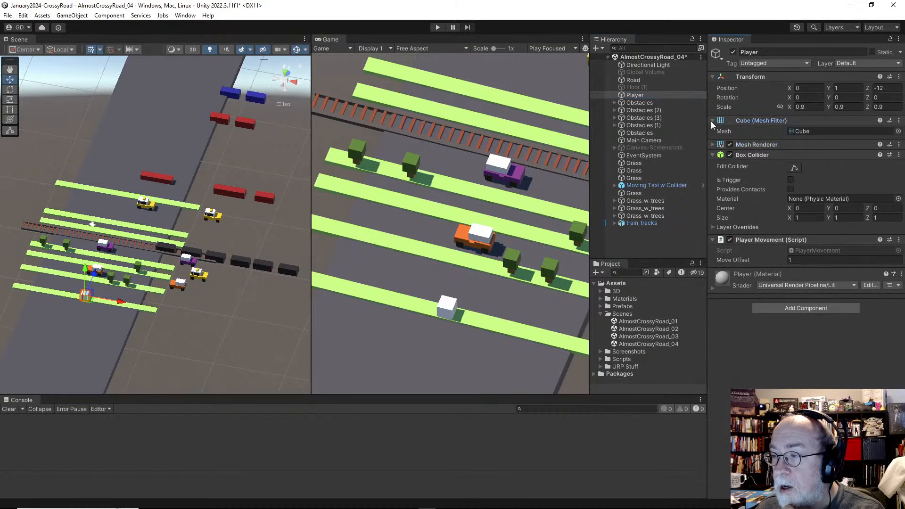
pyautogui.click(712, 121)
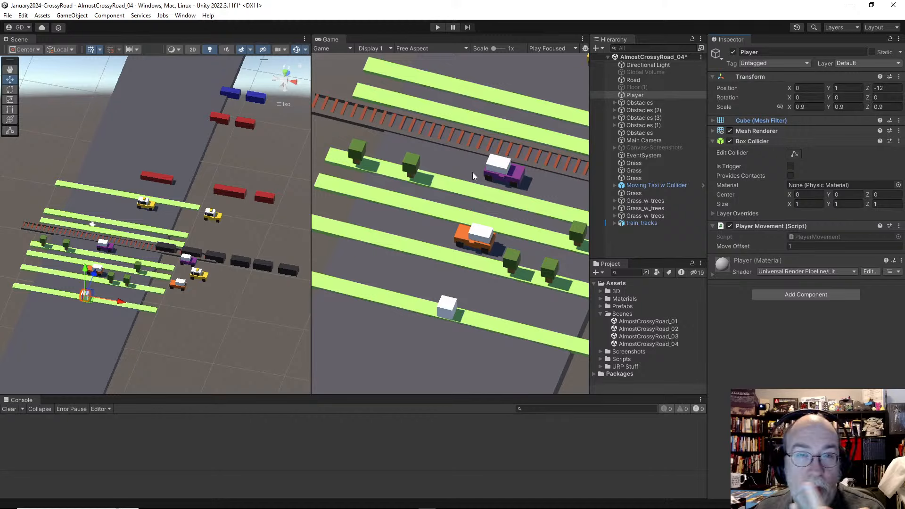
# Locate the Player's PlayerMovement script, open it in Visual Studio and review its movement code up to the top
pyautogui.click(811, 236)
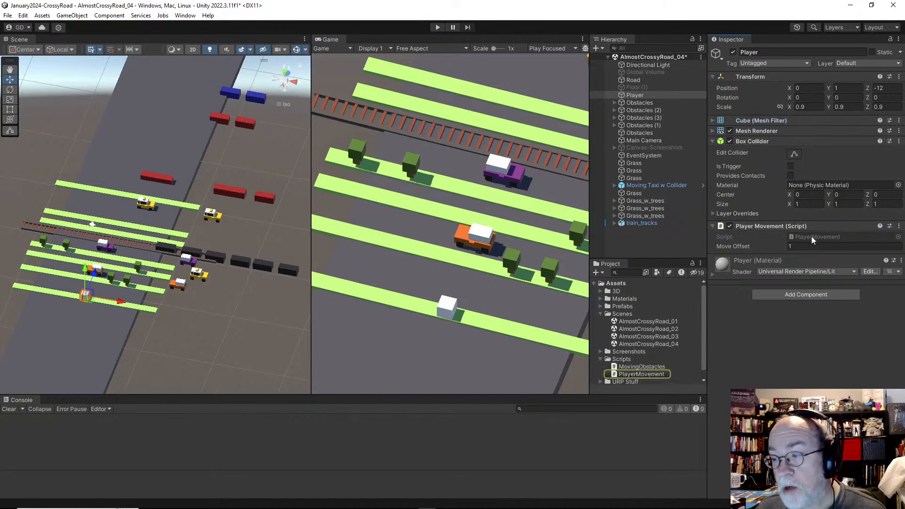
pyautogui.click(634, 374)
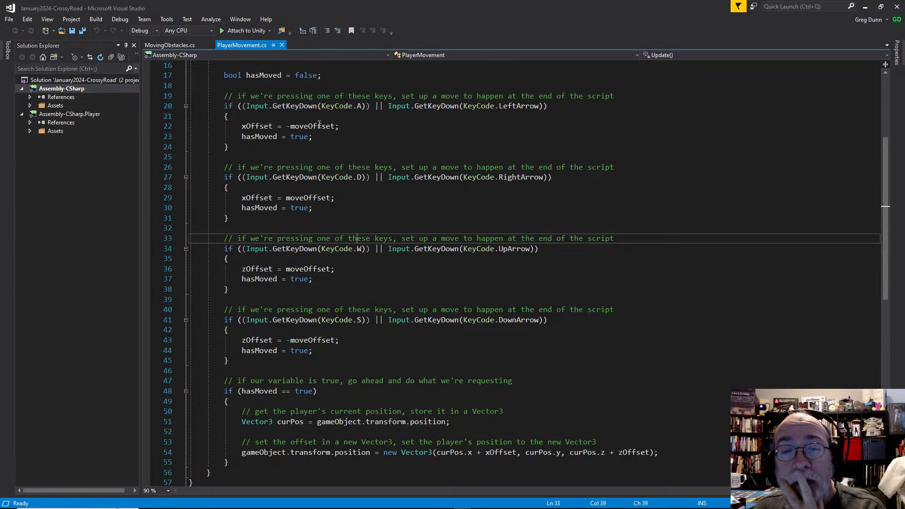
pyautogui.scroll(5, 215, 146)
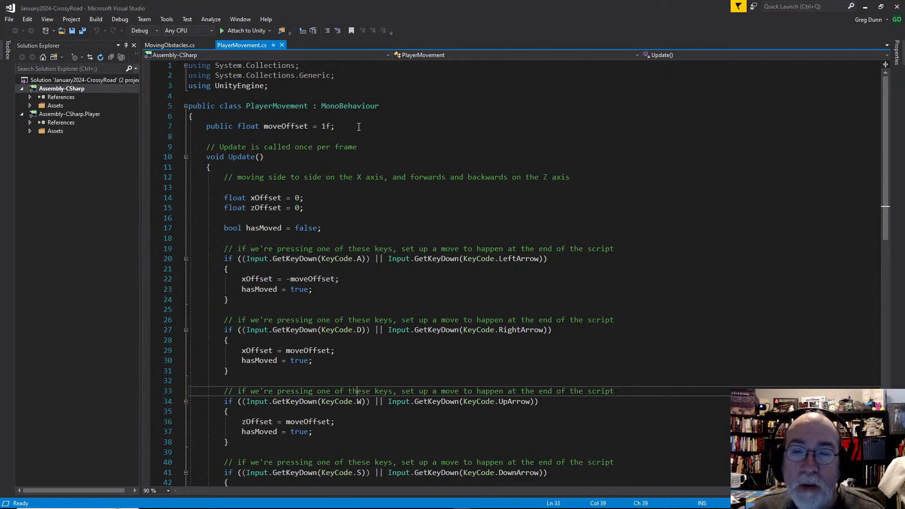
# Switch to Unity, select the Player and try moving it forwards and backwards across the lanes, undoing each move
pyautogui.hotkey('alt', 'Tab')
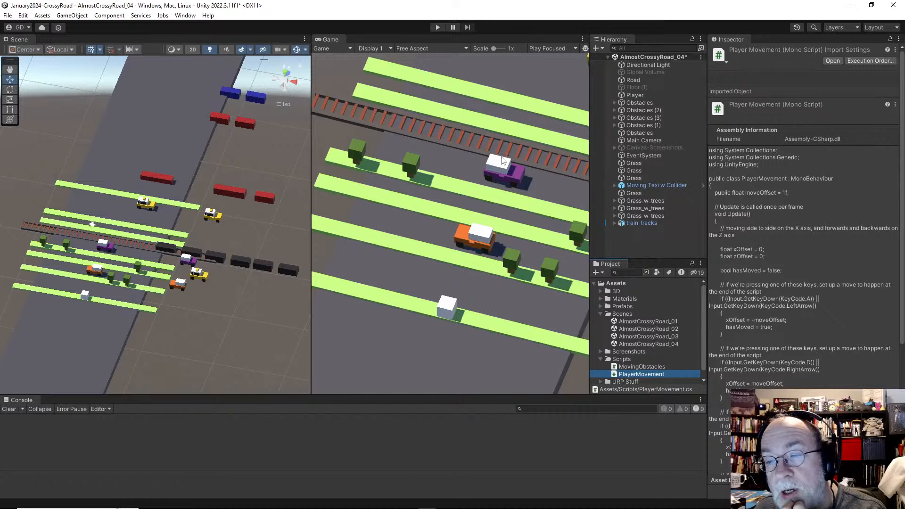
pyautogui.click(628, 94)
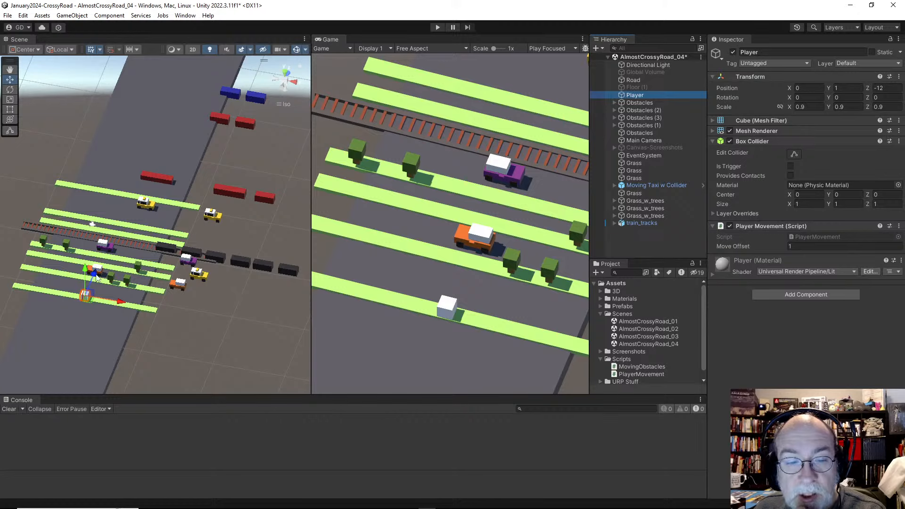
pyautogui.moveTo(94, 274); pyautogui.dragTo(85, 300)
pyautogui.hotkey('ctrl', 'z')
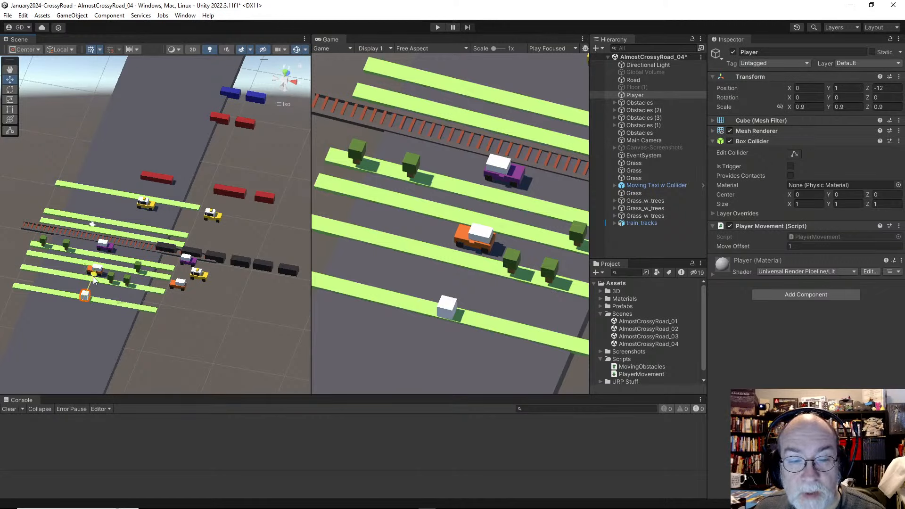
pyautogui.moveTo(88, 273)
pyautogui.mouseDown()
pyautogui.moveTo(115, 210)
pyautogui.moveTo(93, 227)
pyautogui.moveTo(96, 220)
pyautogui.moveTo(97, 272)
pyautogui.mouseUp()
pyautogui.hotkey('ctrl', 'z')
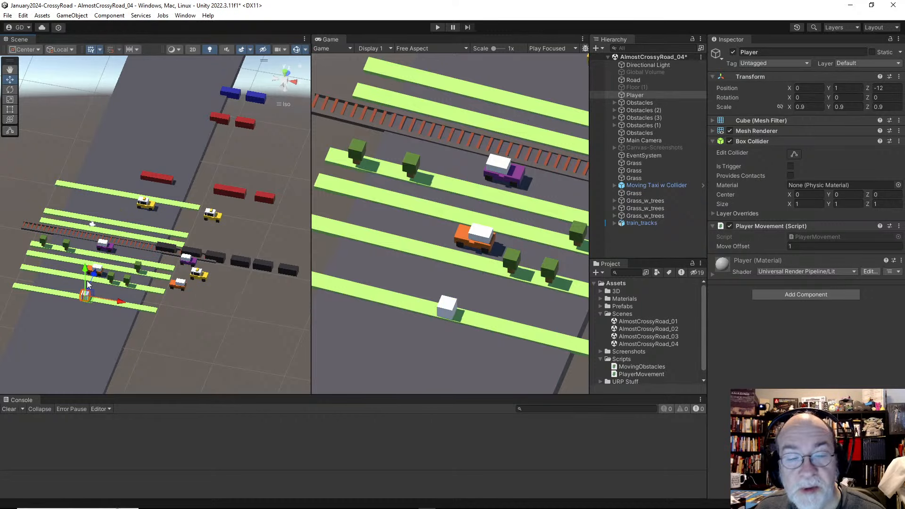
pyautogui.moveTo(115, 310); pyautogui.dragTo(97, 305, button='right')
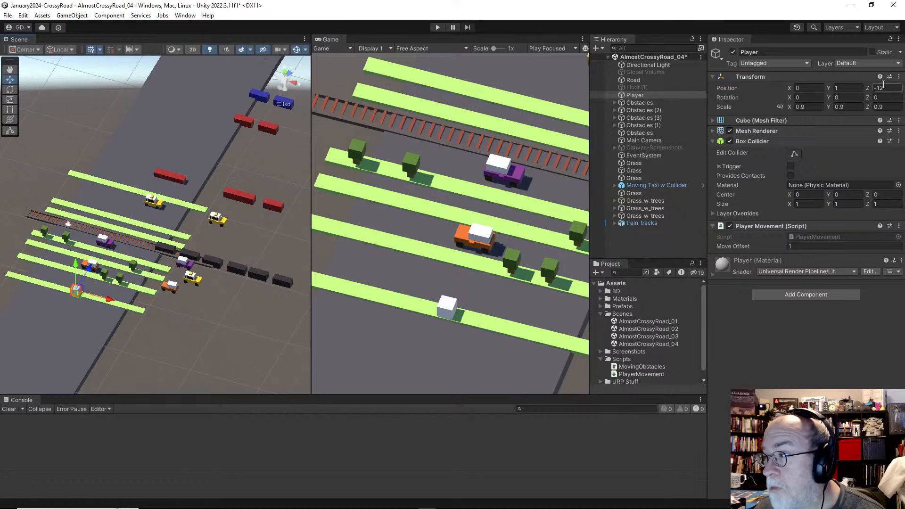
pyautogui.moveTo(89, 272); pyautogui.dragTo(321, 74)
pyautogui.hotkey('ctrl', 'z')
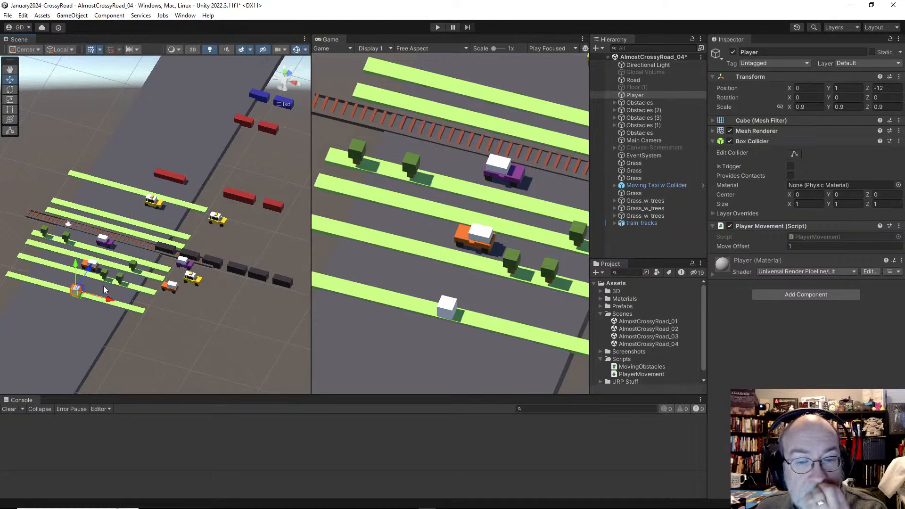
# Switch to Visual Studio and declare a public float moveDistance = 0f below moveOffset in the PlayerMovement class
pyautogui.hotkey('alt', 'Tab')
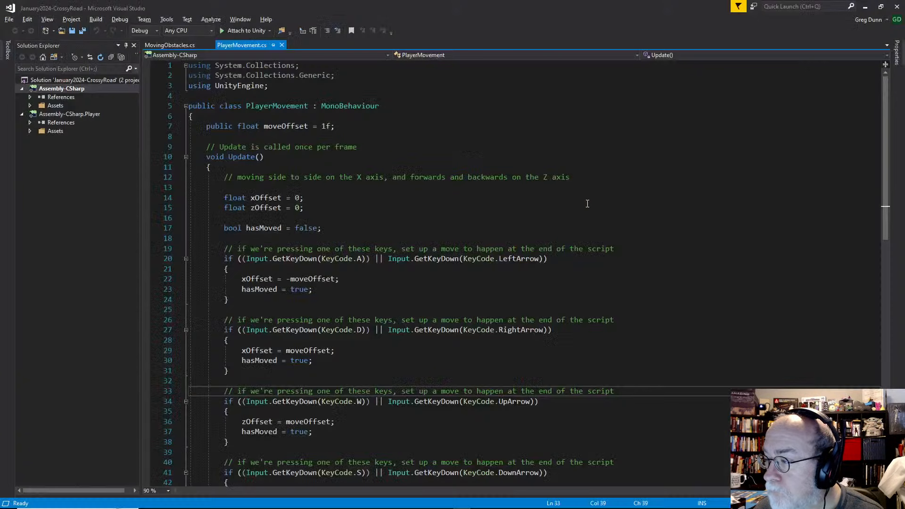
pyautogui.click(377, 133)
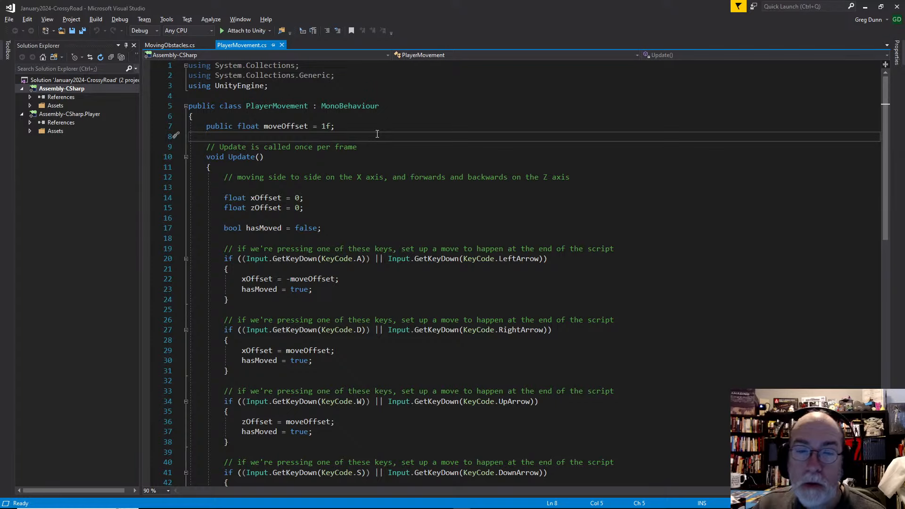
pyautogui.press('Return')
pyautogui.press('Return')
pyautogui.write('\\')
pyautogui.press('BackSpace')
pyautogui.press('Up')
pyautogui.press('Up')
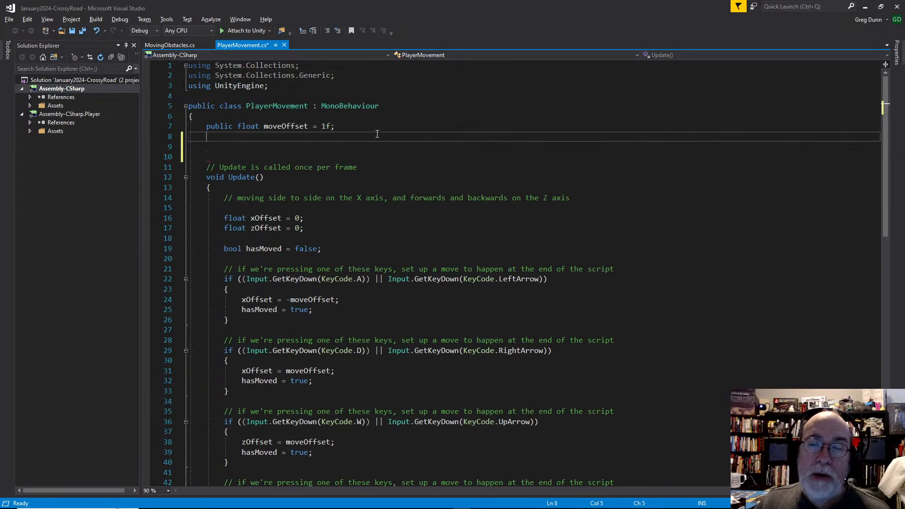
pyautogui.press('Return')
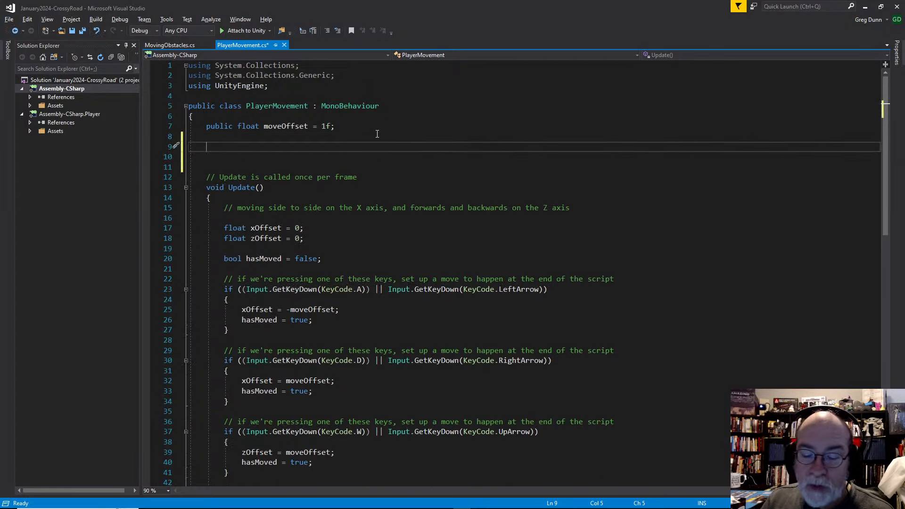
pyautogui.write('public float')
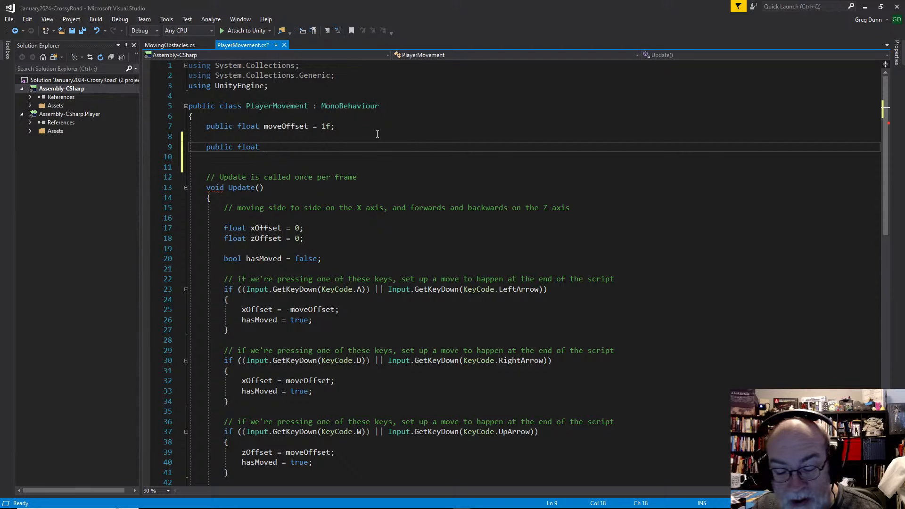
pyautogui.write('move')
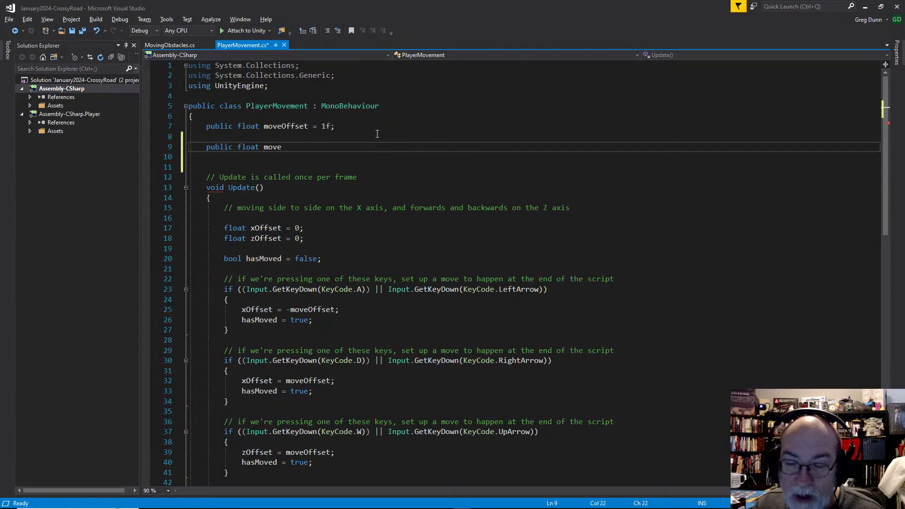
pyautogui.write('Distance = 0f;')
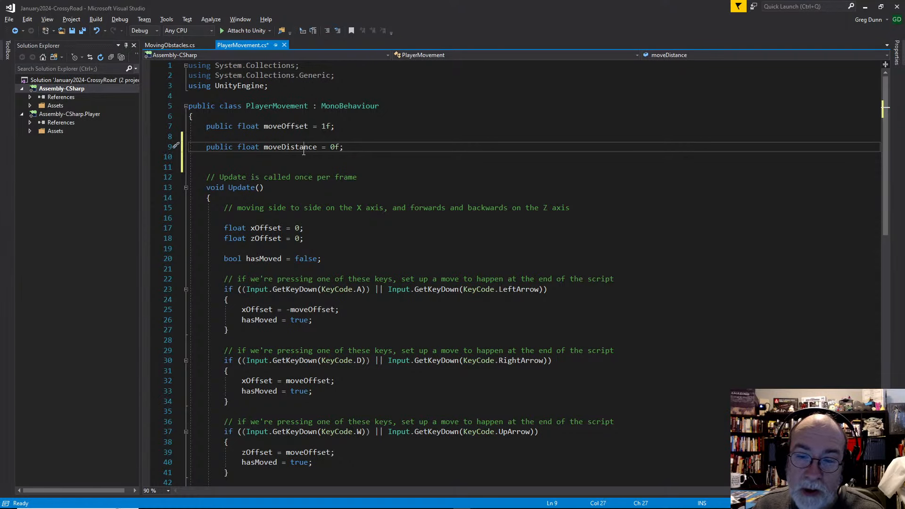
# Add a private Start() method below the variables that sets moveDistance = 0f
pyautogui.press('Return')
pyautogui.press('Return')
pyautogui.write('void Sta')
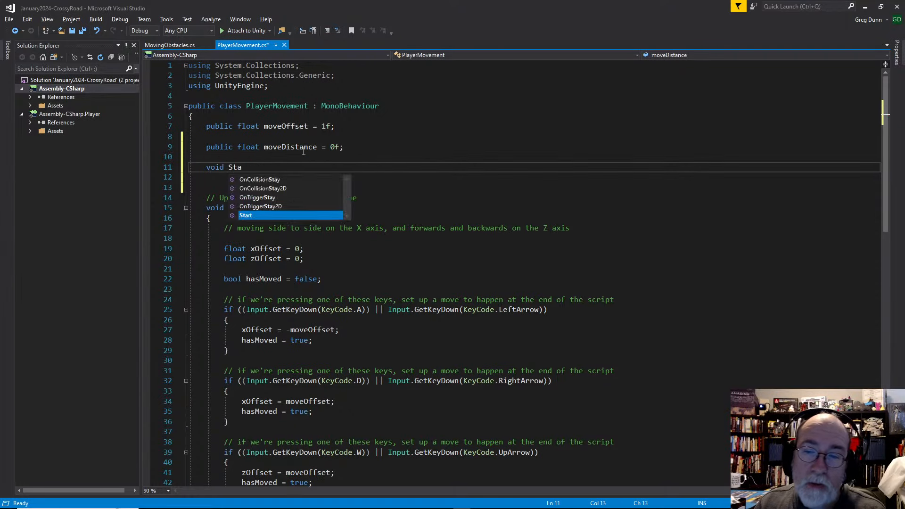
pyautogui.press('Tab')
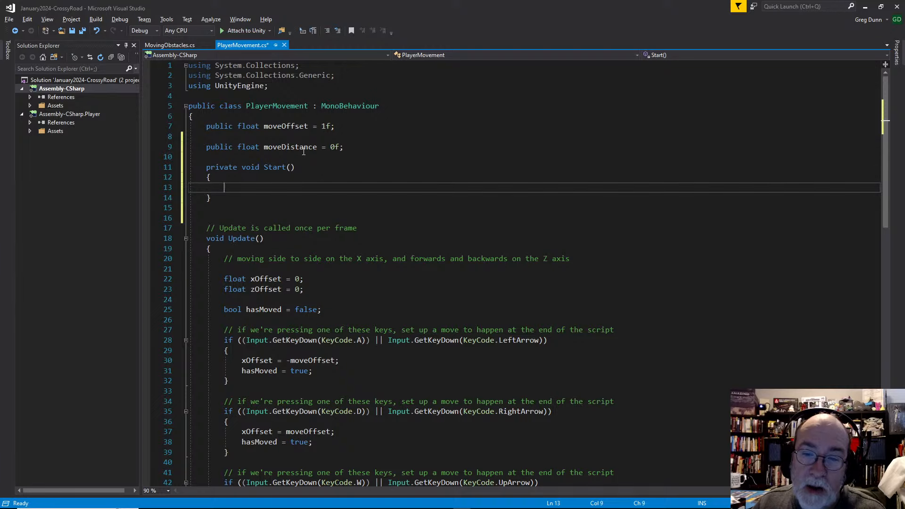
pyautogui.write('moveDistance = 0;')
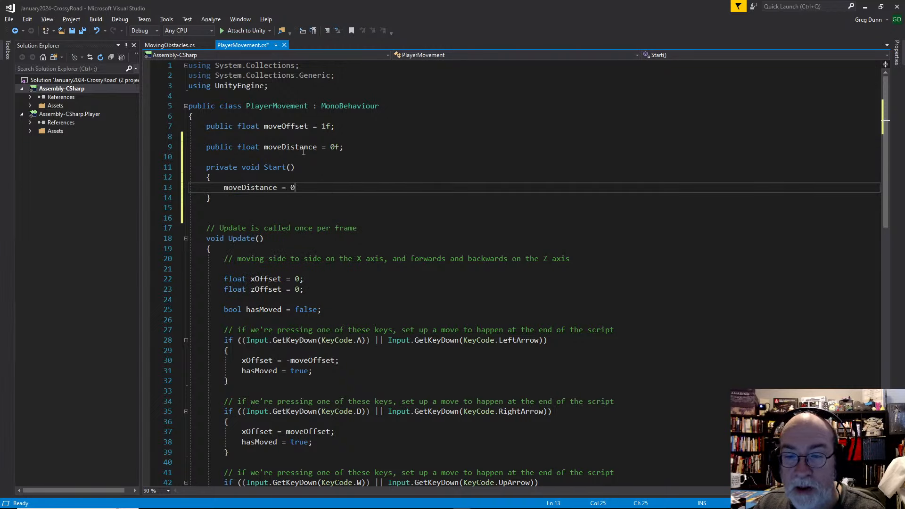
pyautogui.press('Down')
pyautogui.press('Down')
pyautogui.press('Up')
pyautogui.press('End')
pyautogui.press('Left')
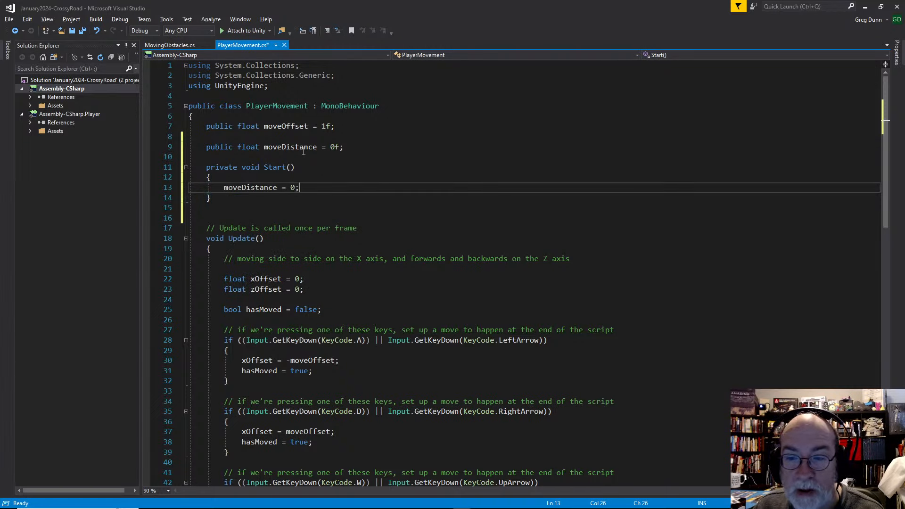
pyautogui.write('f')
pyautogui.press('Down')
pyautogui.press('Down')
pyautogui.press('Return')
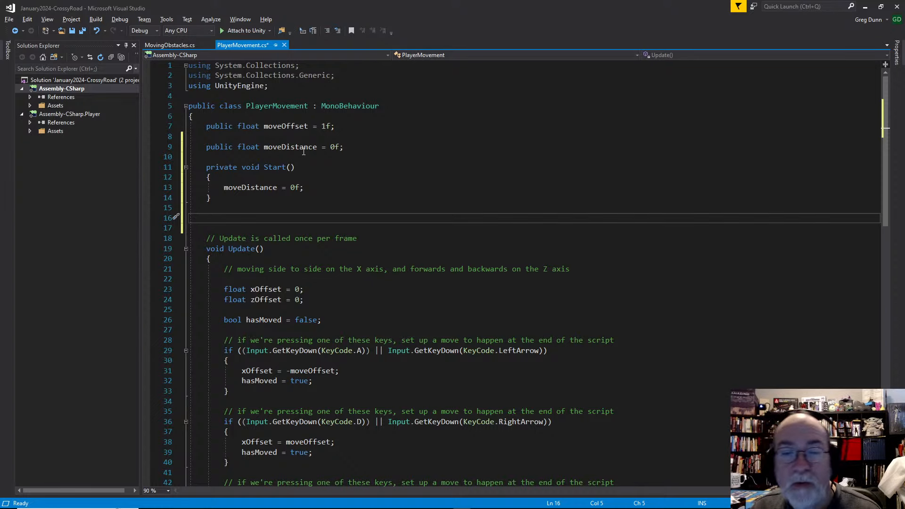
# Declare a public float startingZPos = 0f on the line above the moveDistance declaration
pyautogui.press('Up')
pyautogui.press('Up')
pyautogui.press('Up')
pyautogui.press('End')
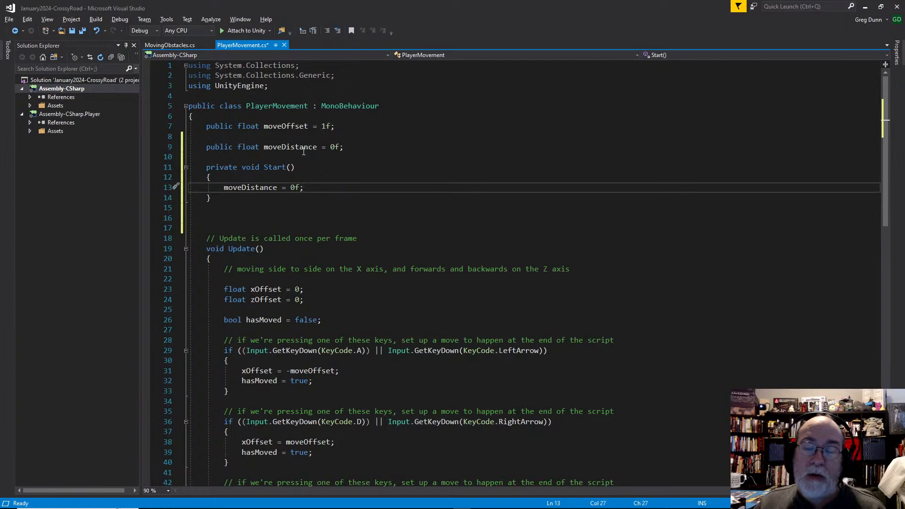
pyautogui.press('Up')
pyautogui.press('Up')
pyautogui.press('Up')
pyautogui.press('Up')
pyautogui.press('Up')
pyautogui.press('Return')
pyautogui.write('p')
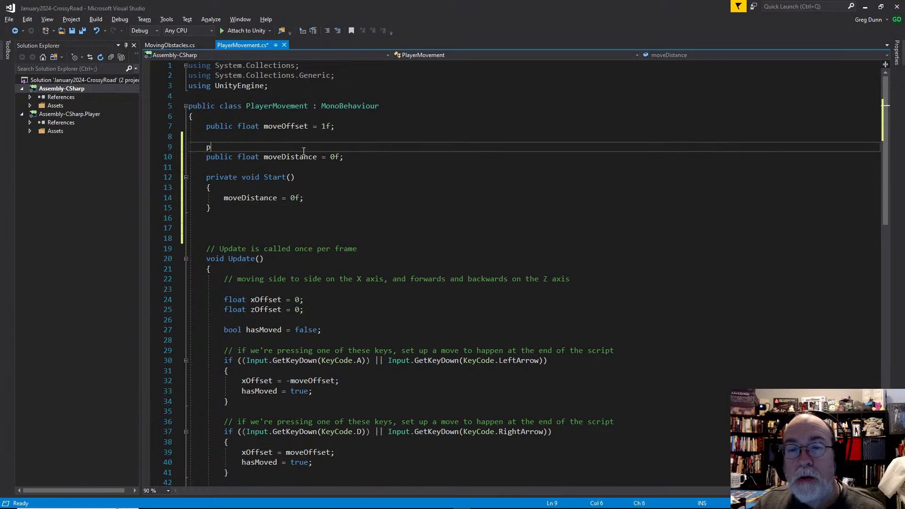
pyautogui.write('ublic ')
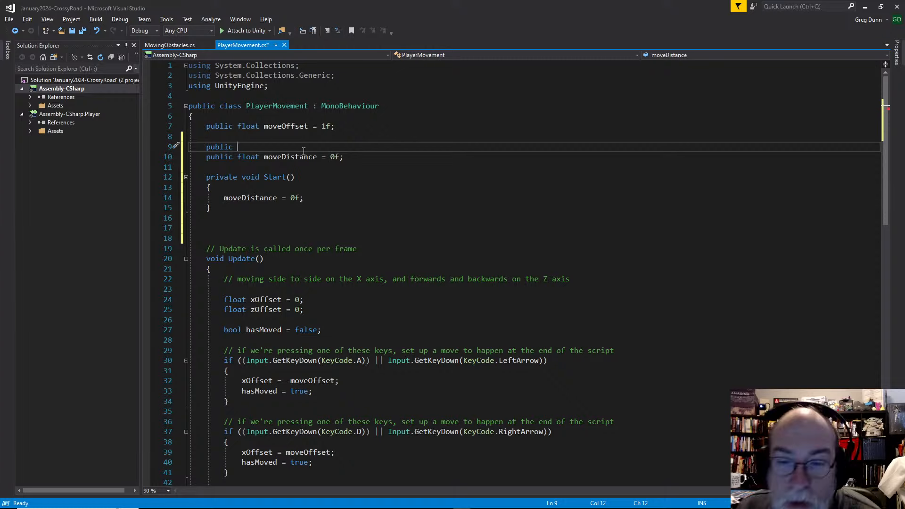
pyautogui.write('float ')
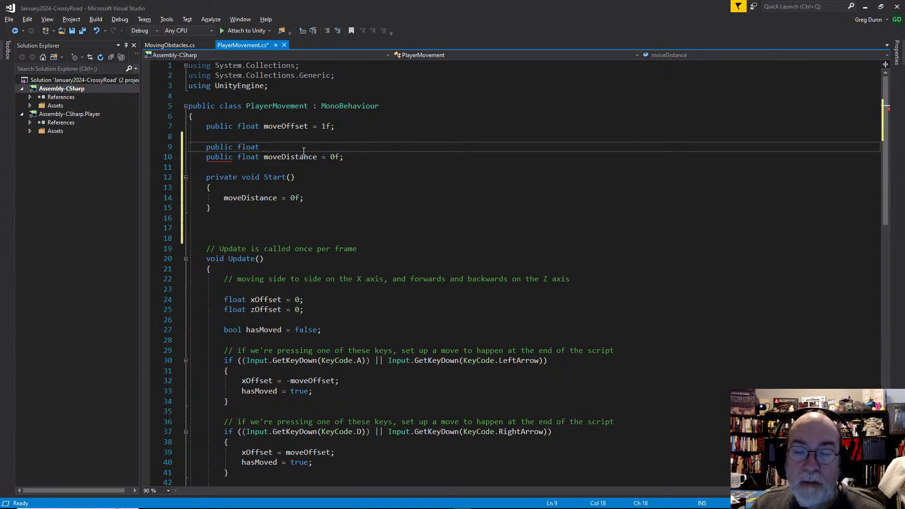
pyautogui.write('startingZ')
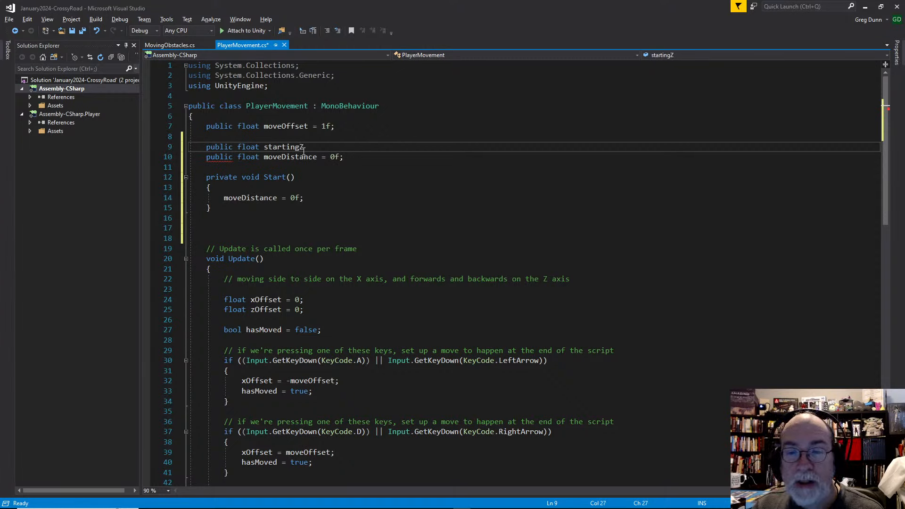
pyautogui.write('Pos')
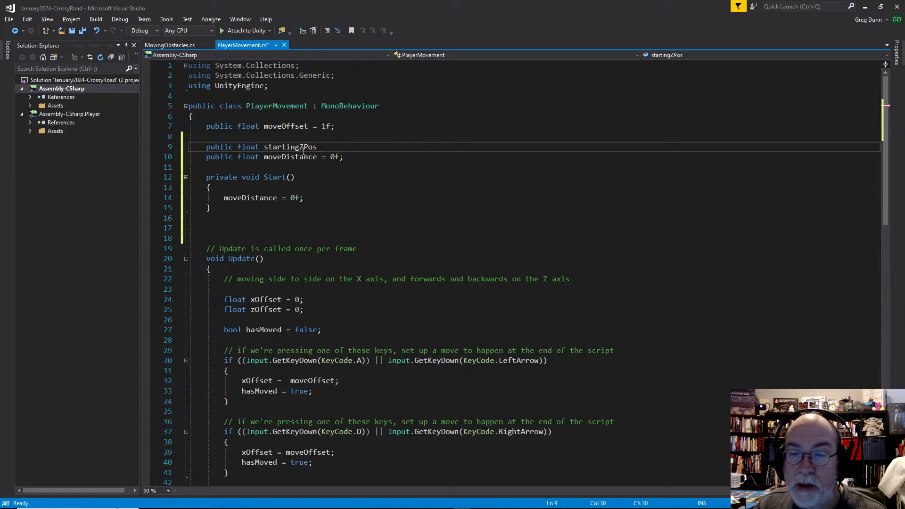
pyautogui.write(' = 0f;')
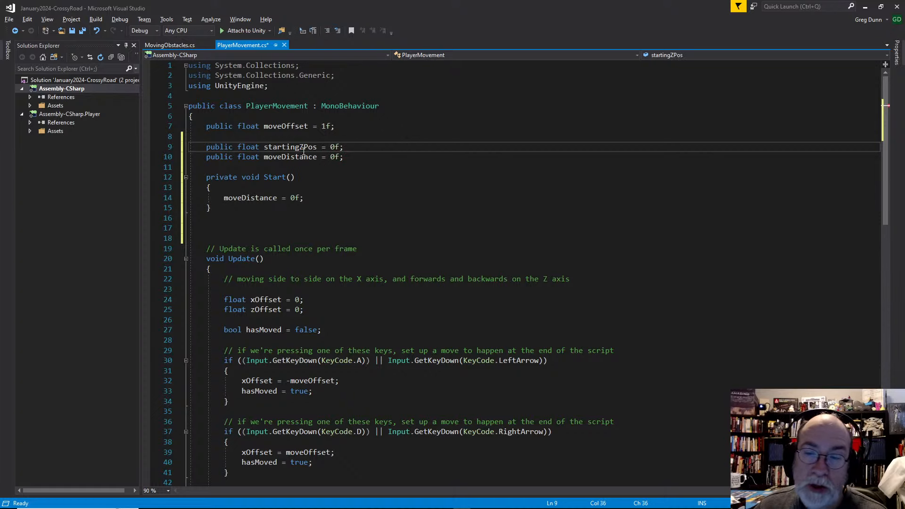
# In Start(), assign gameObject.transform.localPosition.z to startingZPos, checking the Player's Transform in Unity while writing the line
pyautogui.click(325, 197)
pyautogui.press('Return')
pyautogui.write('st')
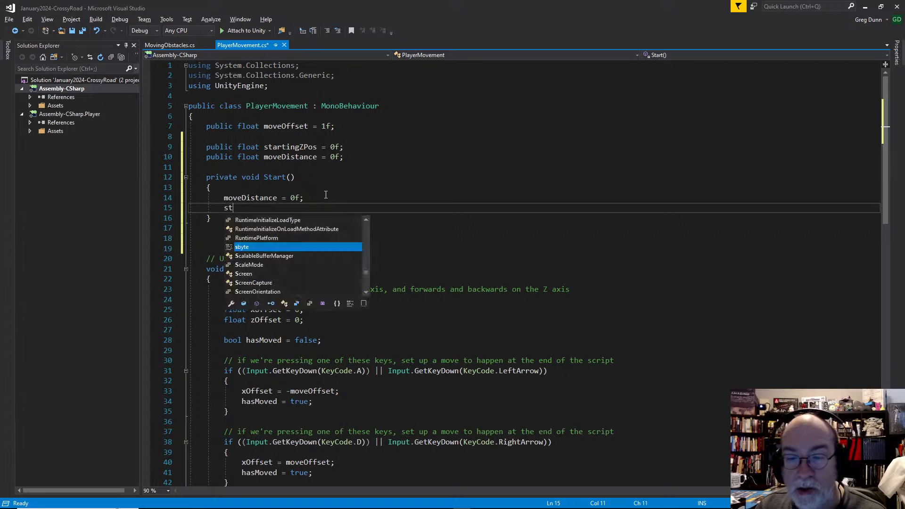
pyautogui.write('artingZPos =')
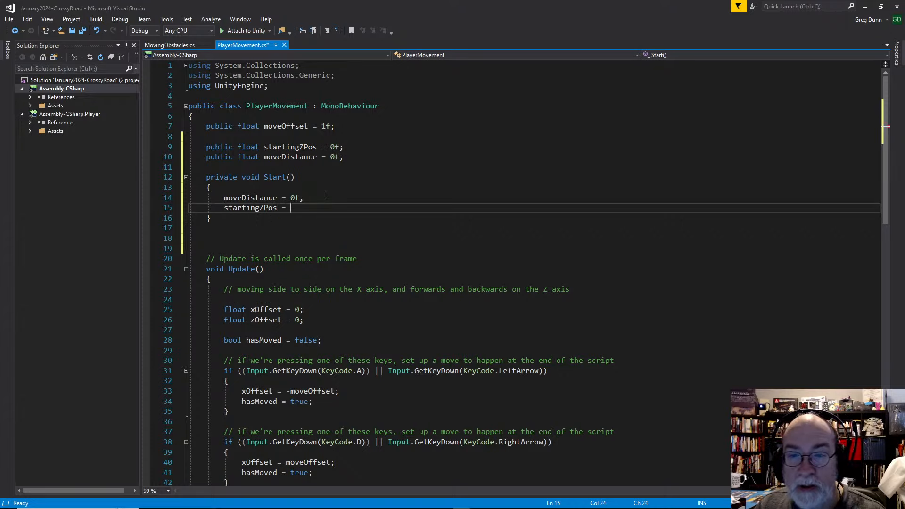
pyautogui.hotkey('alt', 'Tab')
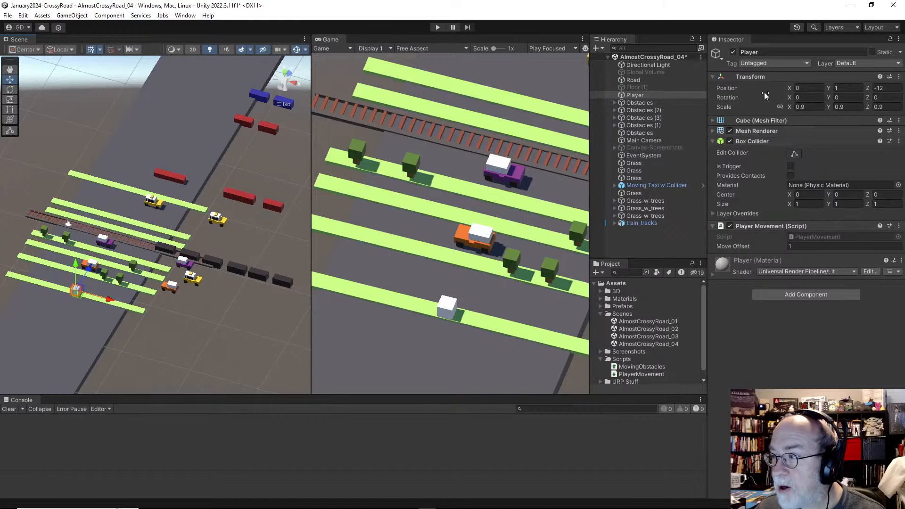
pyautogui.hotkey('alt', 'Tab')
pyautogui.write('gameObject')
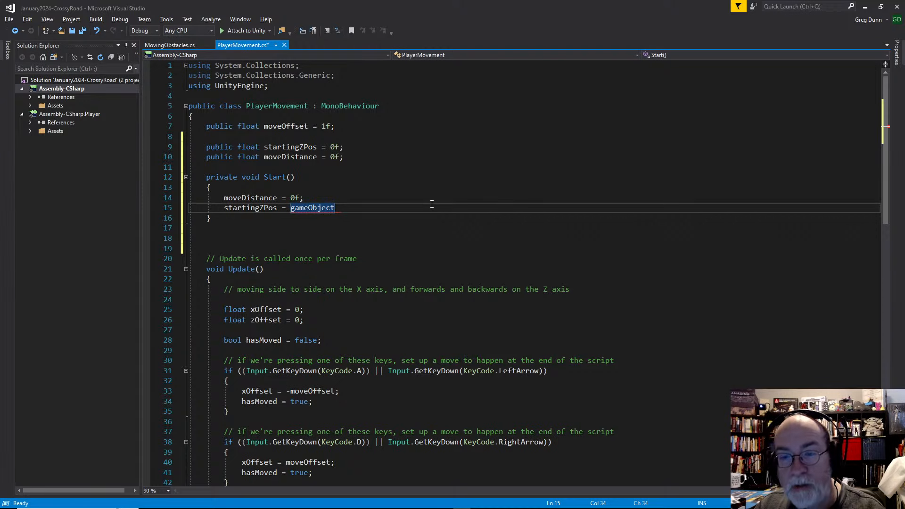
pyautogui.write('.transform.')
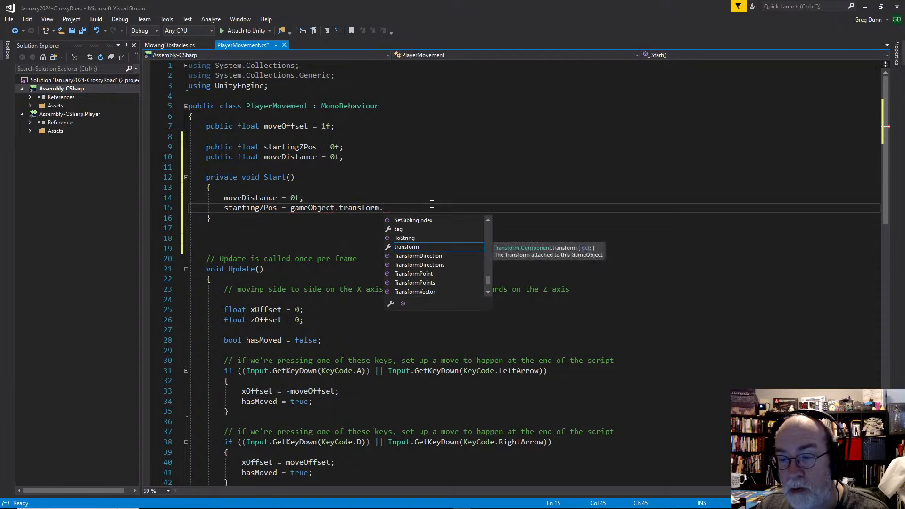
pyautogui.hotkey('alt', 'Tab')
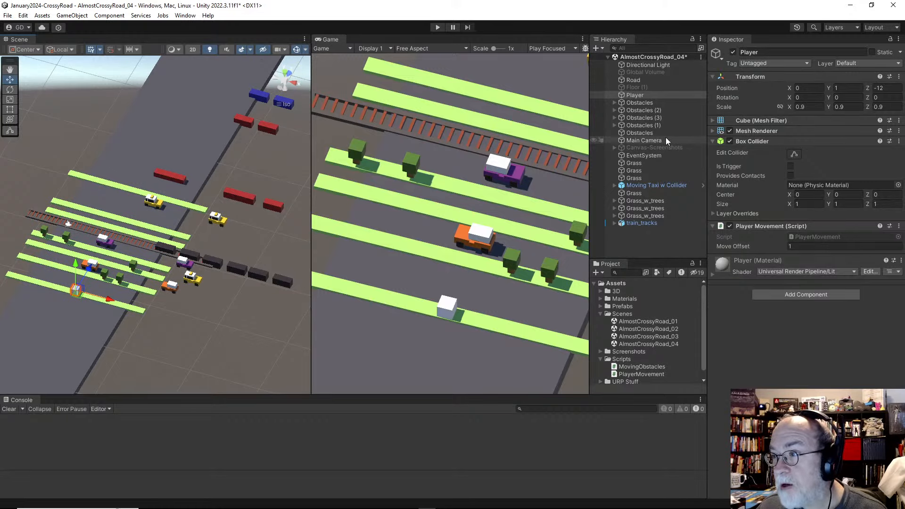
pyautogui.hotkey('alt', 'Tab')
pyautogui.write('local')
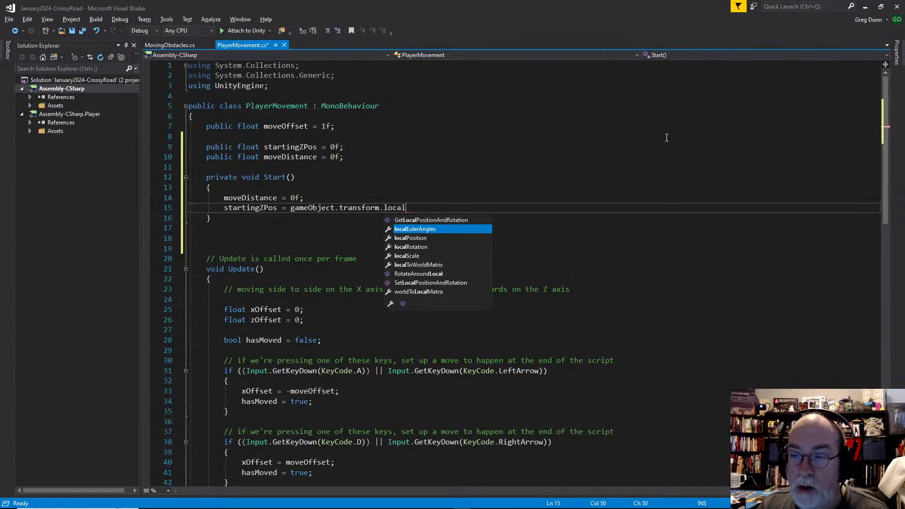
pyautogui.press('Down')
pyautogui.press('Tab')
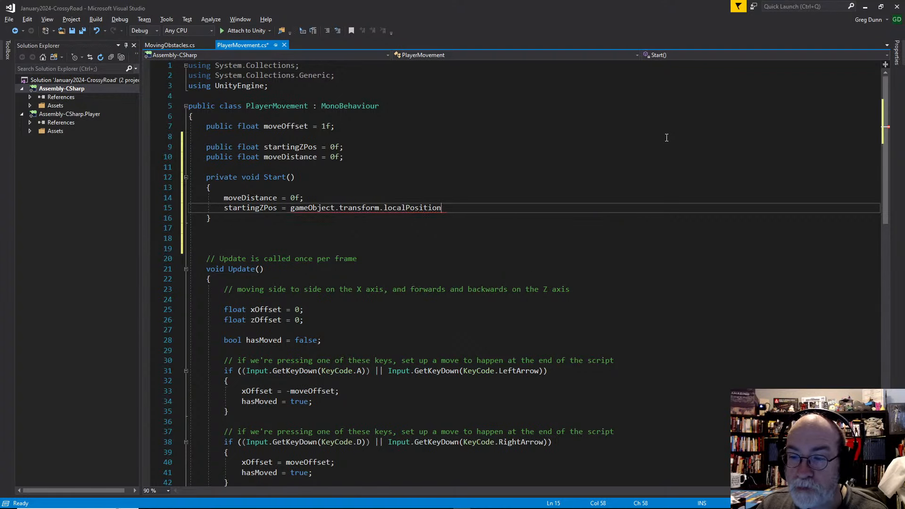
pyautogui.write('.')
pyautogui.write('z;')
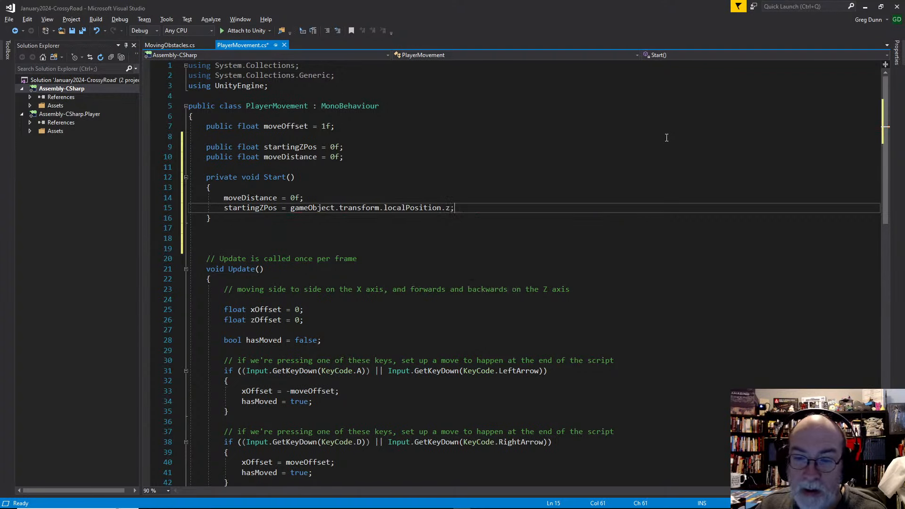
# Add a Debug.Log line at the end of Start() that outputs "starting z pos is " + startingZPos
pyautogui.press('Return')
pyautogui.write('Debu')
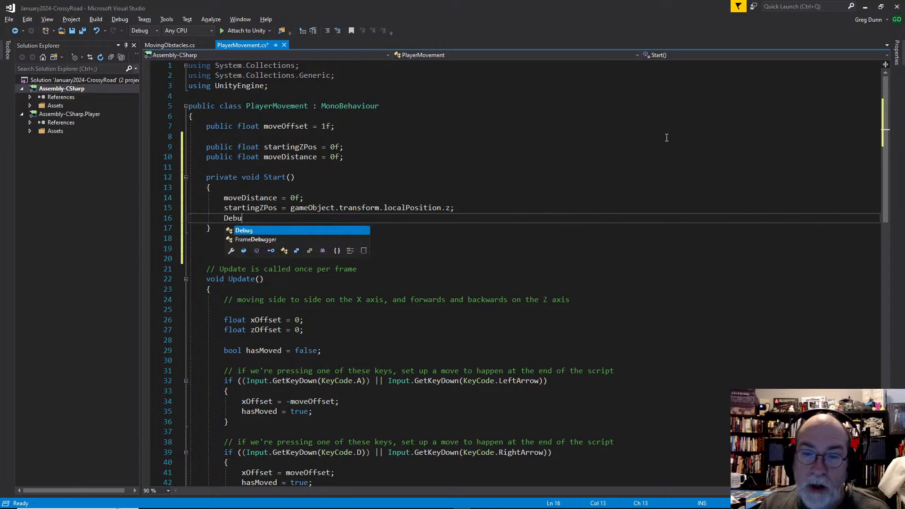
pyautogui.write('g.Lo')
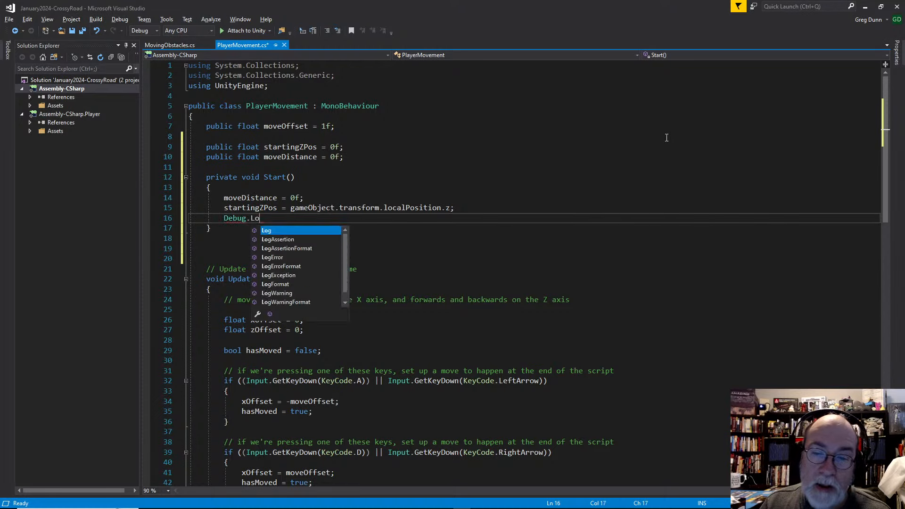
pyautogui.write('g("starting z pos is " +')
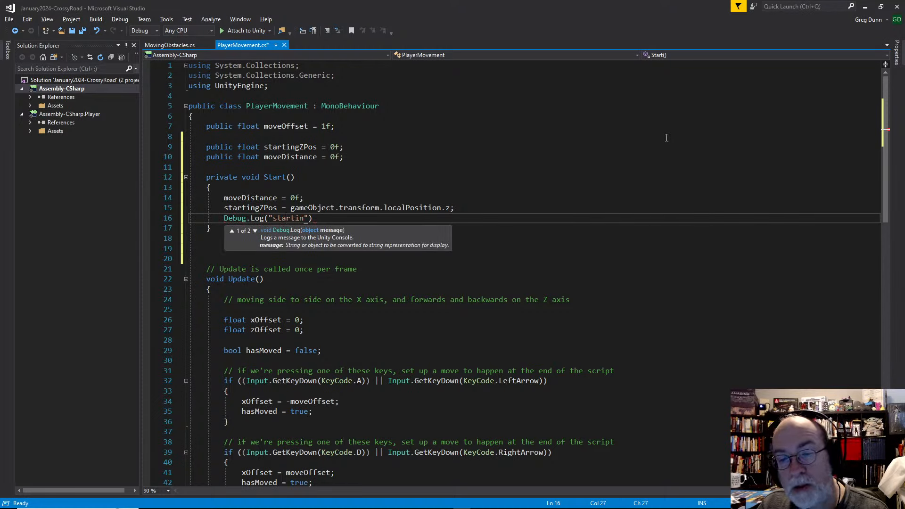
pyautogui.write(' start')
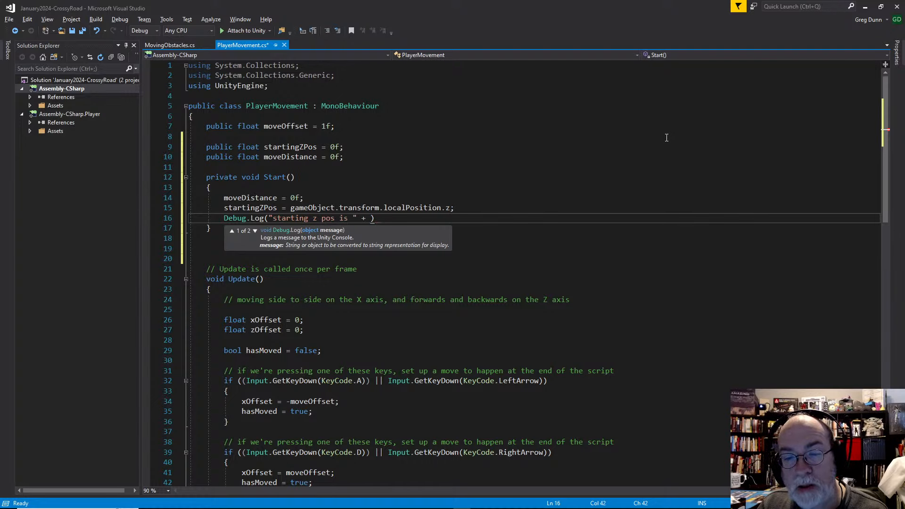
pyautogui.press('Down')
pyautogui.press('Down')
pyautogui.press('Down')
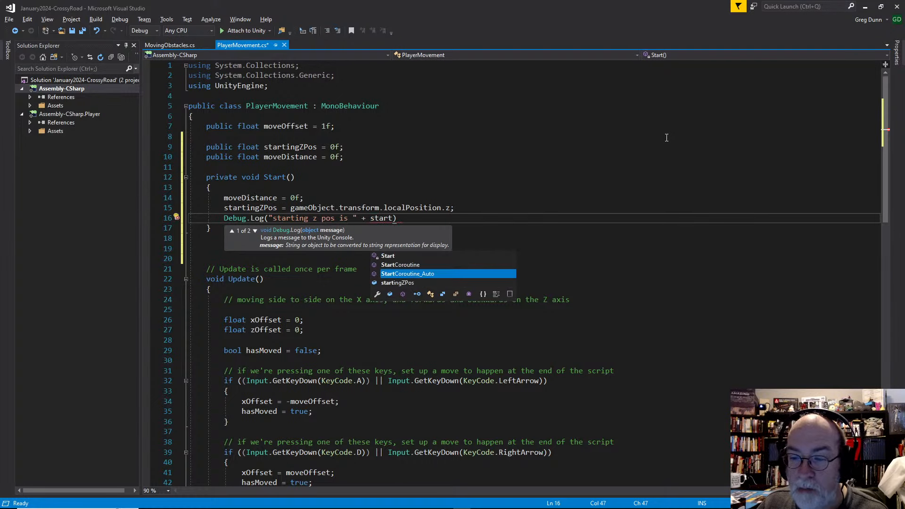
pyautogui.press('Tab')
pyautogui.write(')')
pyautogui.press('Down')
pyautogui.press('Down')
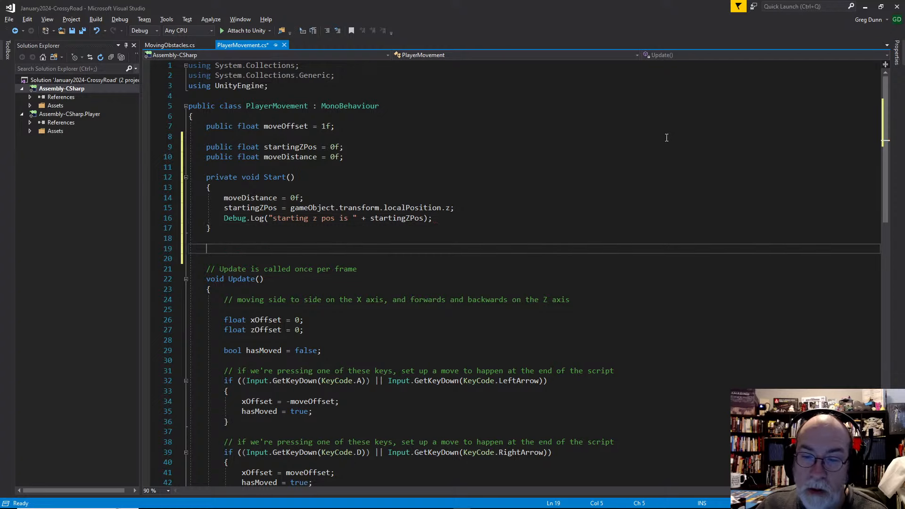
# Save the PlayerMovement script and remove the surplus blank lines between Start() and the Update comment
pyautogui.hotkey('ctrl', 's')
pyautogui.press('Down')
pyautogui.press('BackSpace')
pyautogui.press('BackSpace')
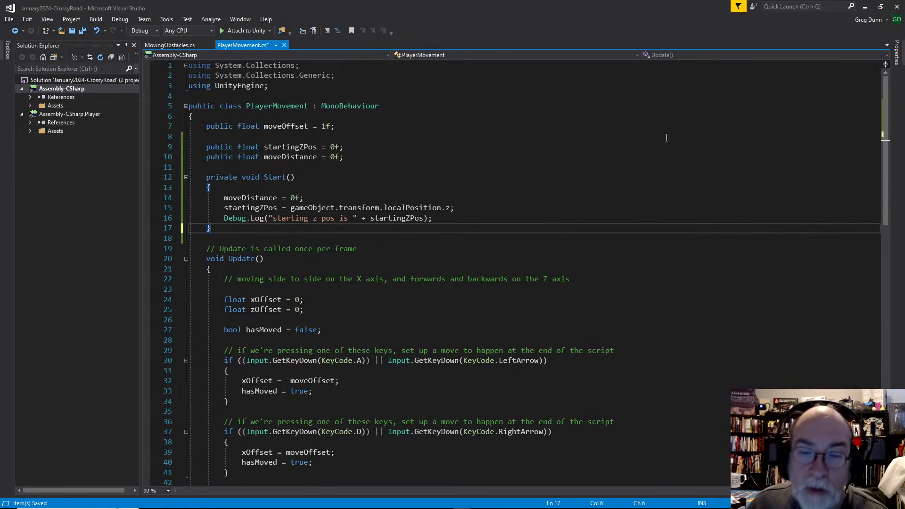
# Save the script and replace the moveDistance declaration with public float maxDistance = 0f
pyautogui.press('Return')
pyautogui.hotkey('ctrl', 's')
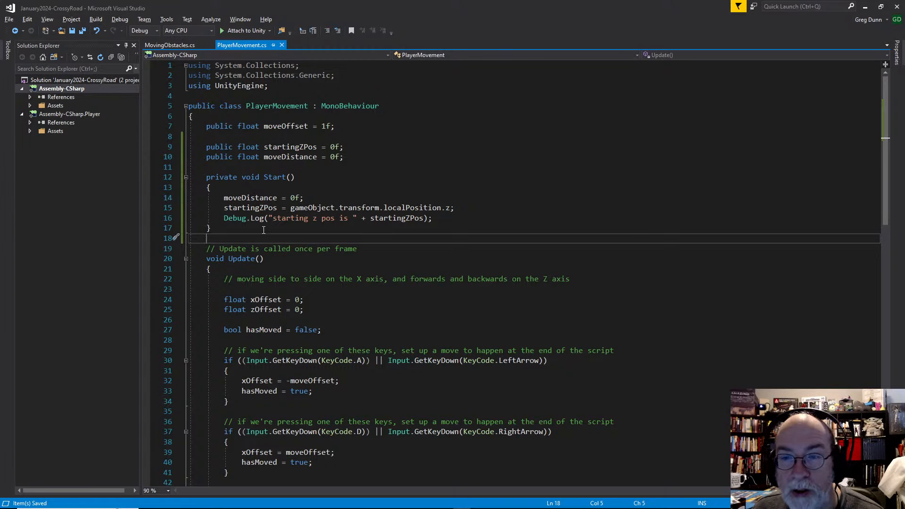
pyautogui.click(356, 156)
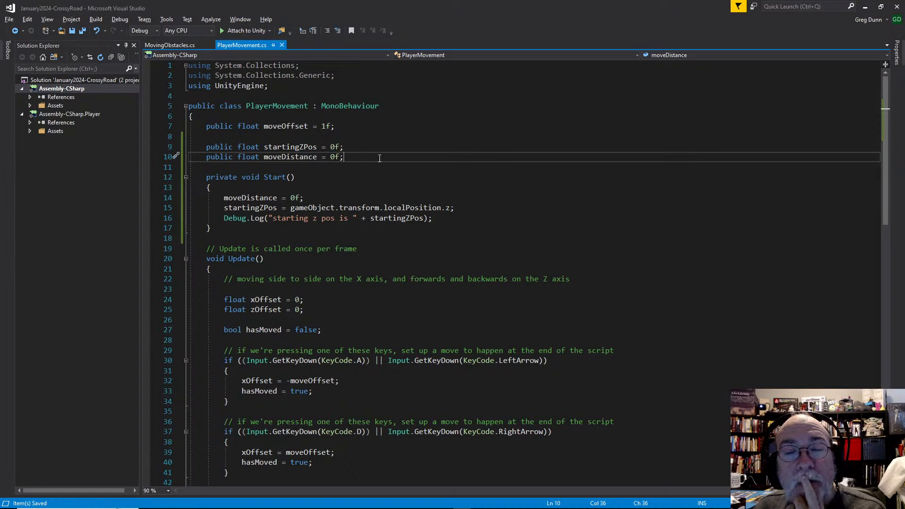
pyautogui.hotkey('shift', 'Home')
pyautogui.press('BackSpace')
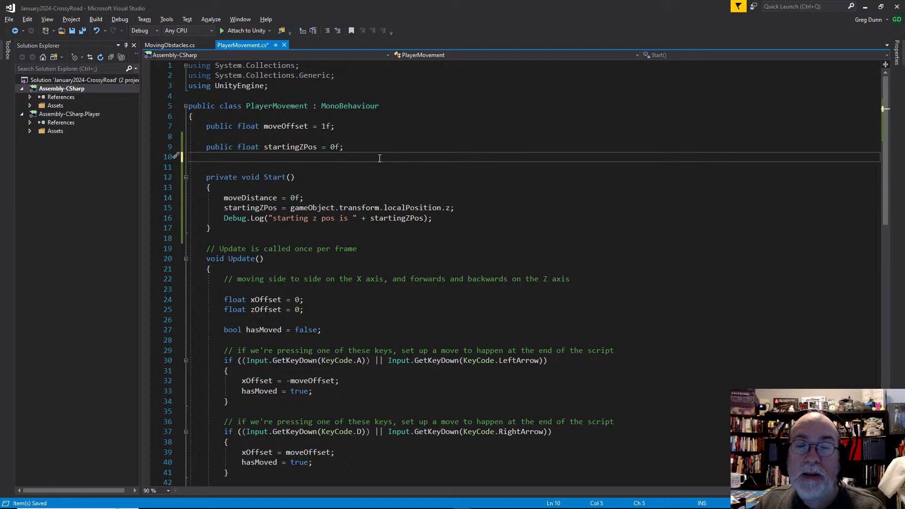
pyautogui.write('public f')
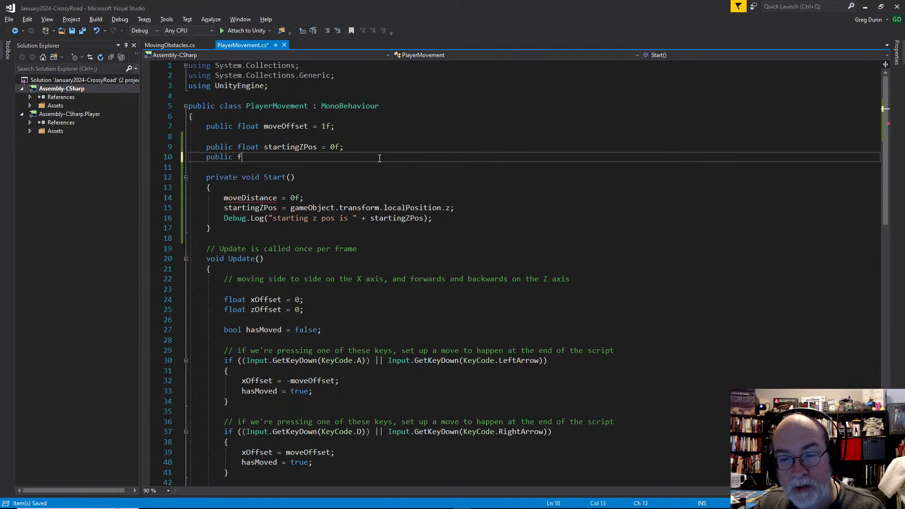
pyautogui.write('loat max')
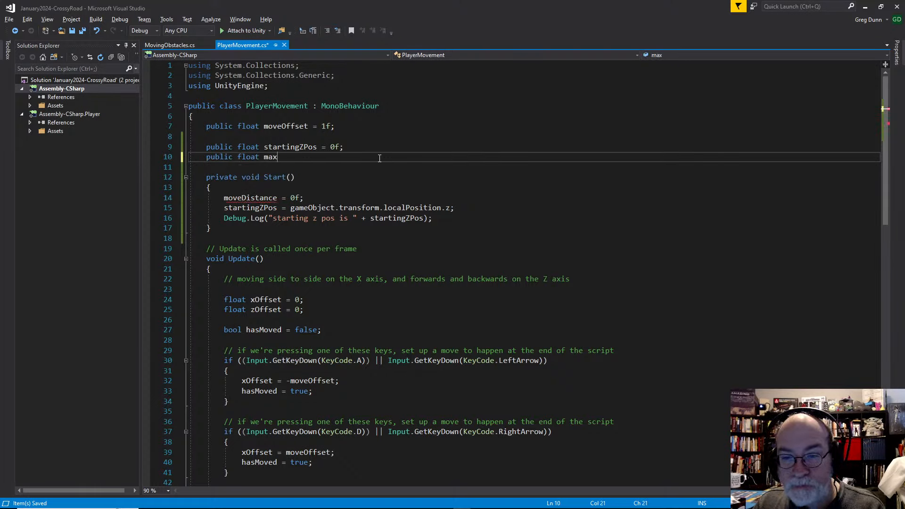
pyautogui.write('Distance ')
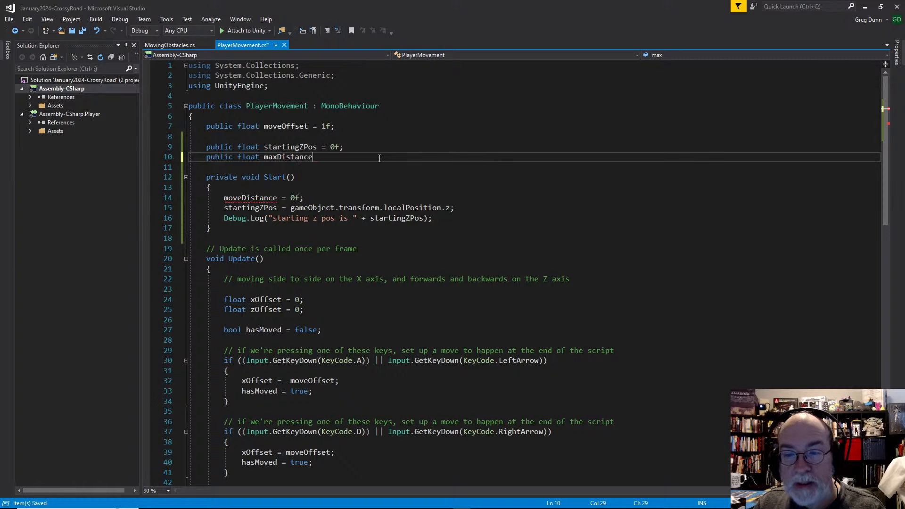
pyautogui.write(' = 0f;')
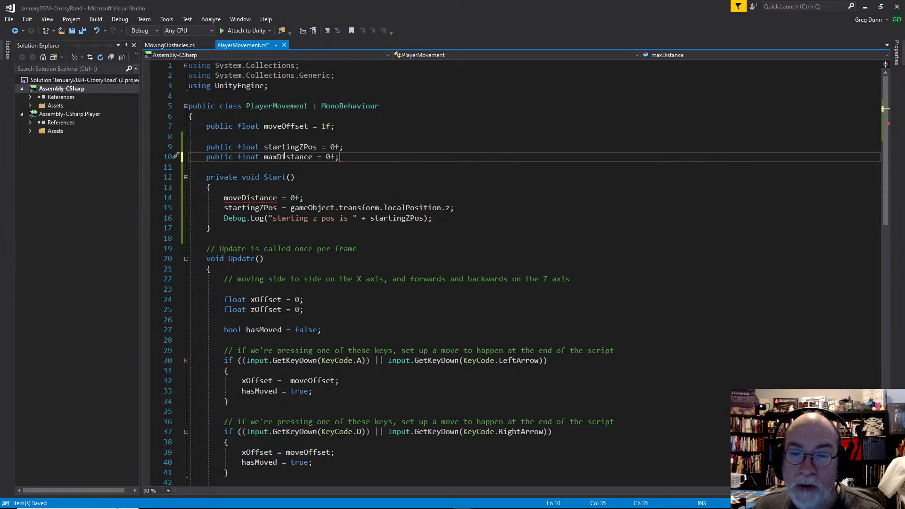
# Replace moveDistance with maxDistance in the Start() assignment and save the script
pyautogui.doubleClick(284, 156)
pyautogui.hotkey('ctrl', 'c')
pyautogui.doubleClick(250, 198)
pyautogui.hotkey('ctrl', 'v')
pyautogui.click(229, 231)
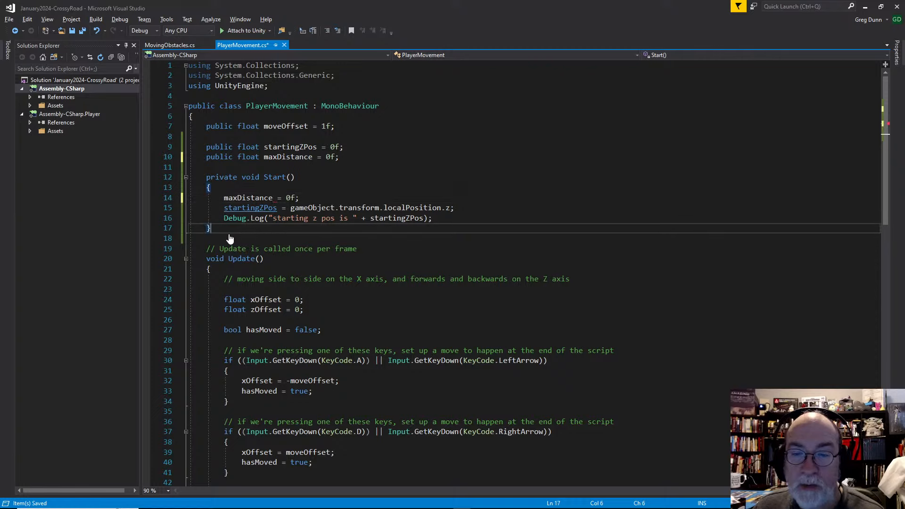
pyautogui.click(228, 239)
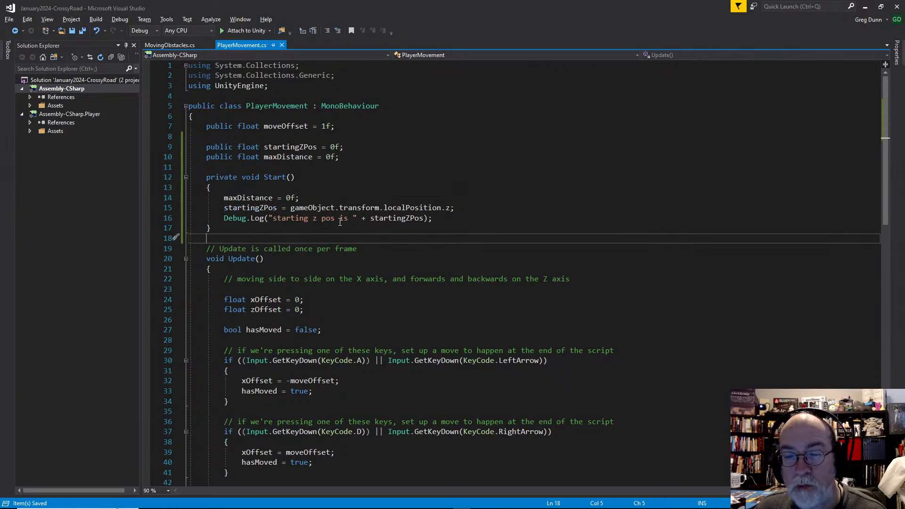
# Add blank lines below the new Vector3 position assignment inside the hasMoved block of Update()
pyautogui.scroll(-14, 291, 277)
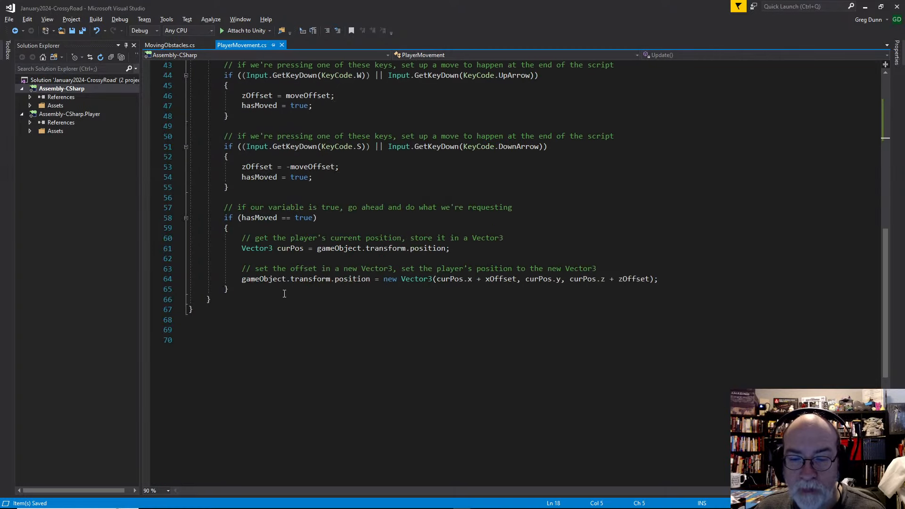
pyautogui.click(260, 279)
pyautogui.moveTo(283, 280)
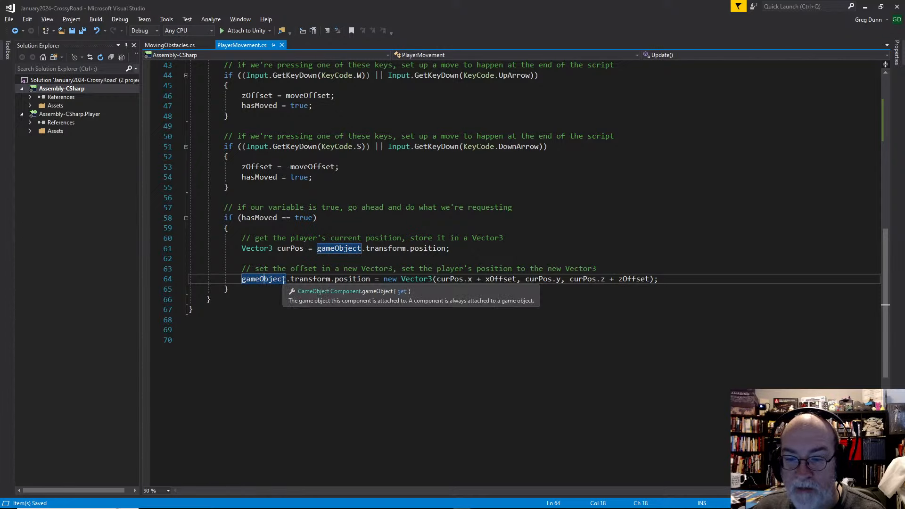
pyautogui.press('End')
pyautogui.press('Return')
pyautogui.press('Return')
pyautogui.scroll(8, 256, 259)
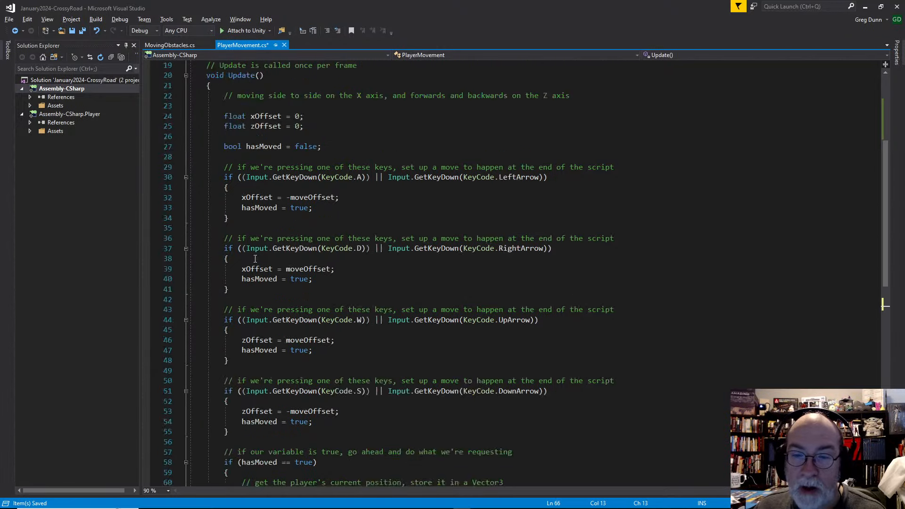
pyautogui.scroll(6, 255, 258)
pyautogui.doubleClick(233, 197)
pyautogui.scroll(-11, 298, 330)
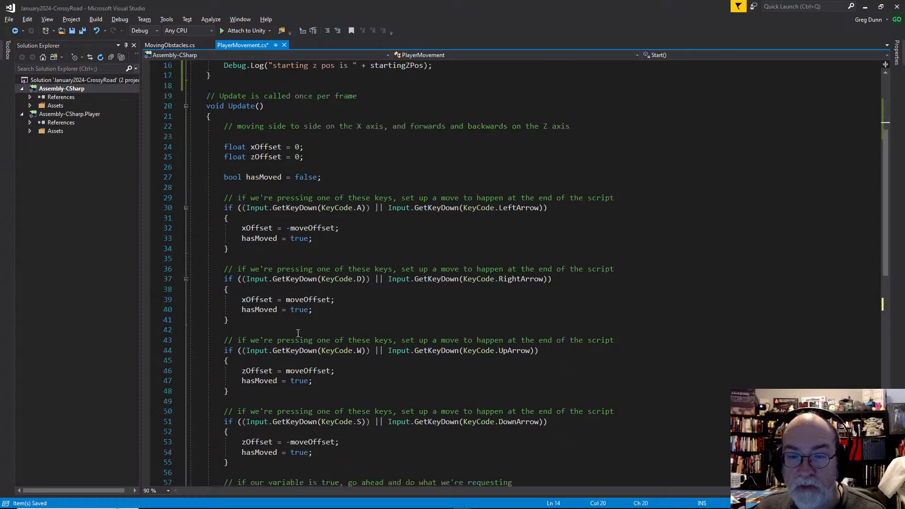
pyautogui.click(252, 384)
pyautogui.press('Return')
pyautogui.write('if ()')
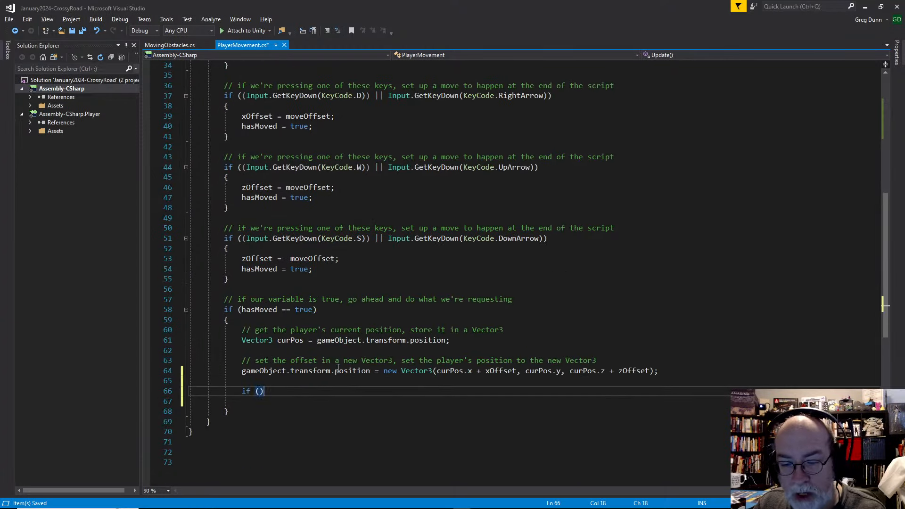
pyautogui.press('BackSpace')
pyautogui.write('maxDistance')
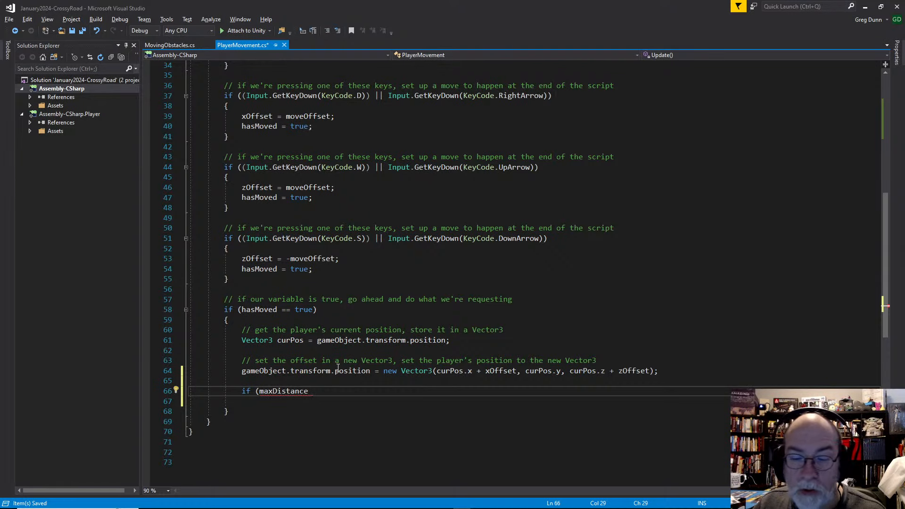
pyautogui.hotkey('shift', 'Home')
pyautogui.press('Delete')
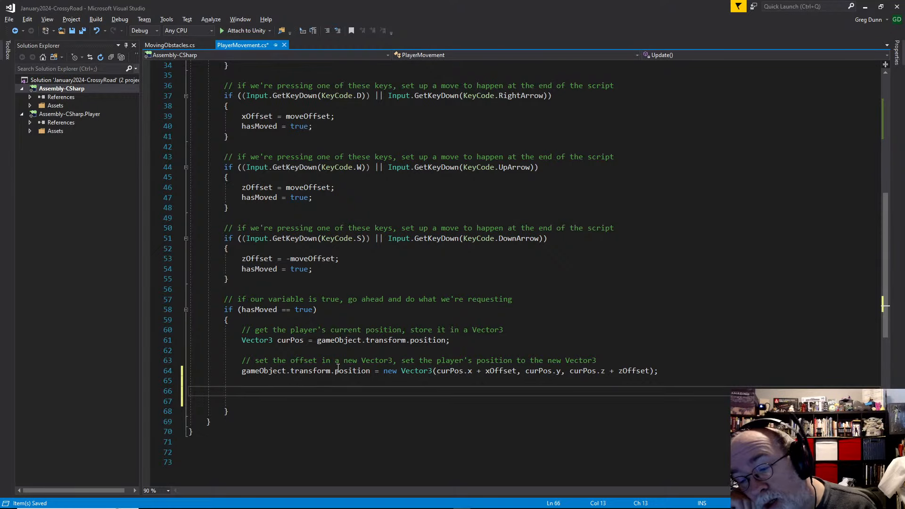
# Below the position assignment in the hasMoved block, declare float totalZOffset = gameObject.transform.position.z - startingZPos
pyautogui.scroll(11, 294, 232)
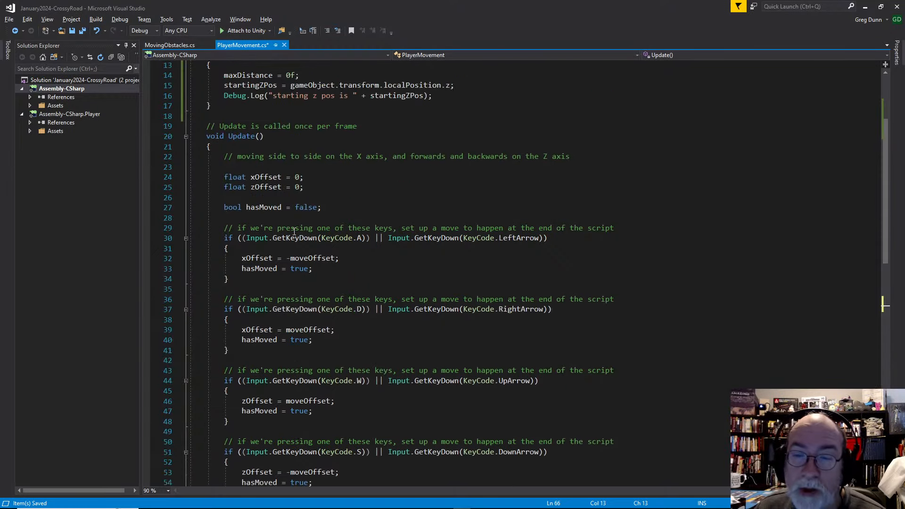
pyautogui.scroll(-14, 270, 203)
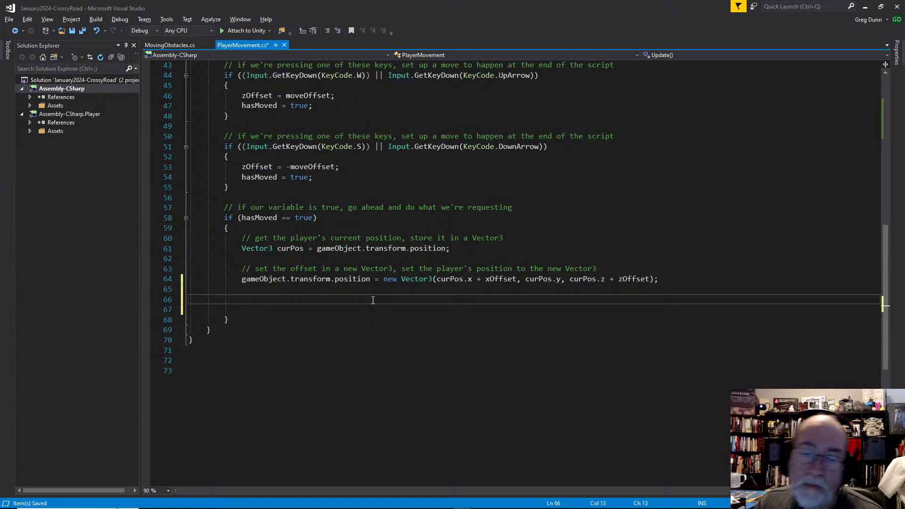
pyautogui.write('float ')
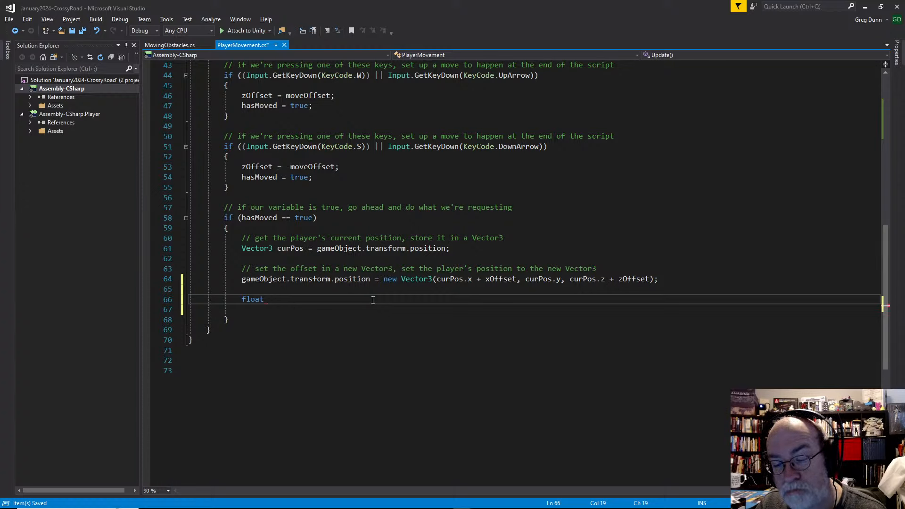
pyautogui.write('totalZOffset')
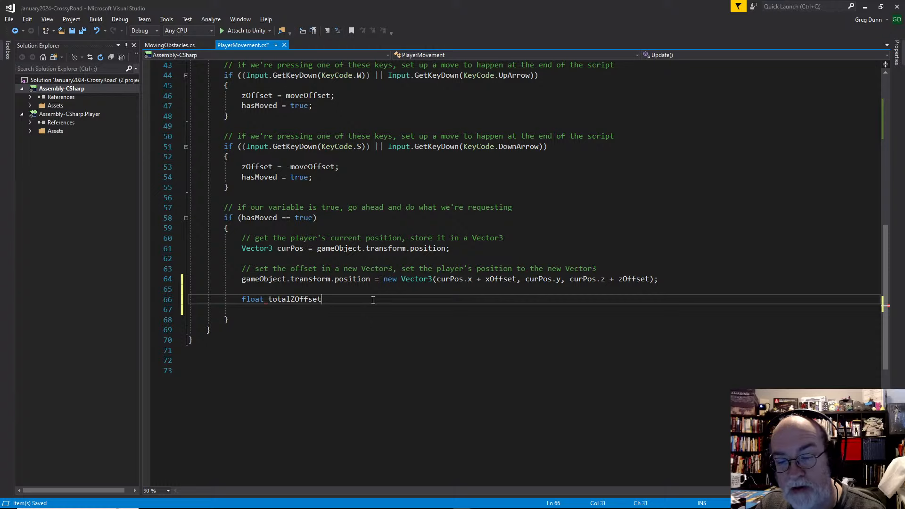
pyautogui.write(' = game')
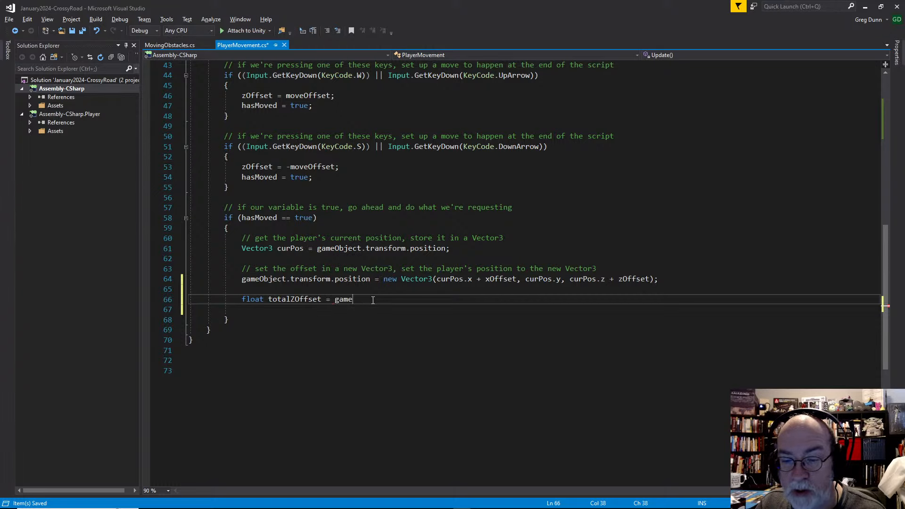
pyautogui.write('Object.transform.position.z -')
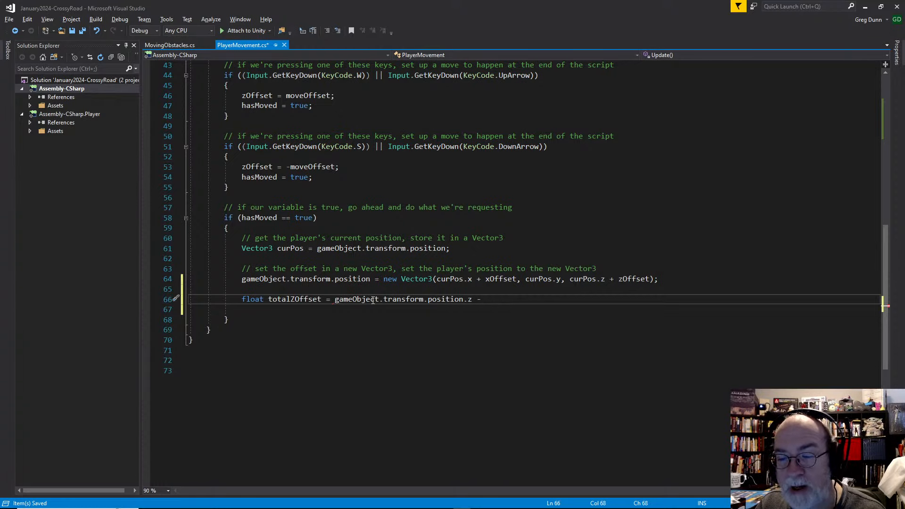
pyautogui.scroll(13, 372, 300)
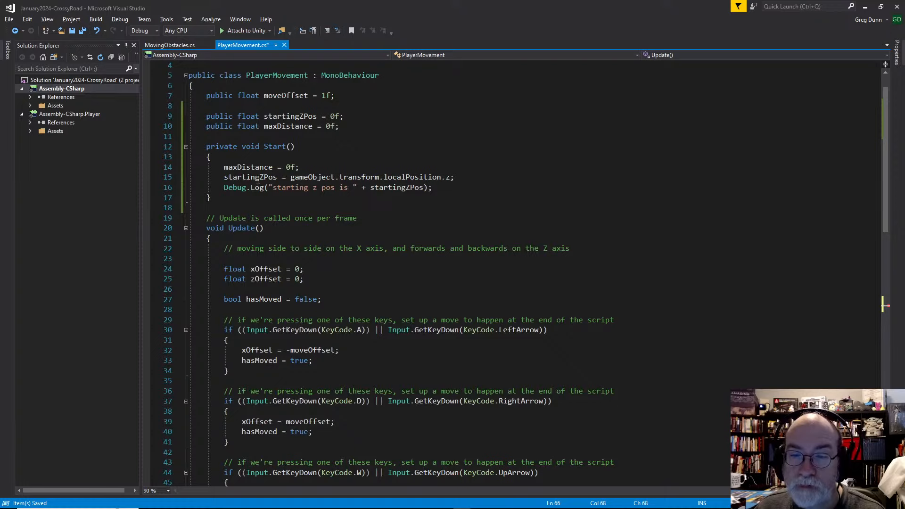
pyautogui.doubleClick(258, 181)
pyautogui.scroll(-17, 528, 266)
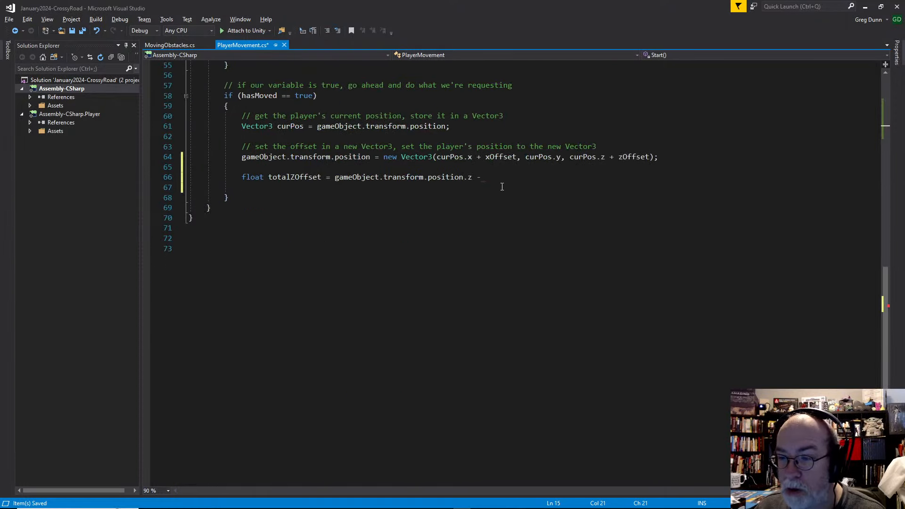
pyautogui.click(502, 178)
pyautogui.hotkey('ctrl', 'v')
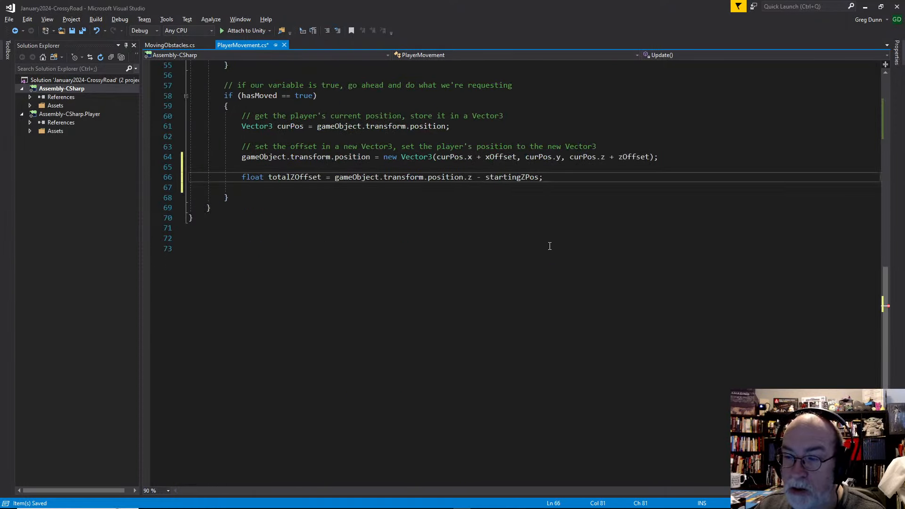
# Below the totalZOffset declaration, add a Debug.Log line that outputs "total Z offset is " + totalZOffset, leaving blank lines after it
pyautogui.press('Return')
pyautogui.press('Return')
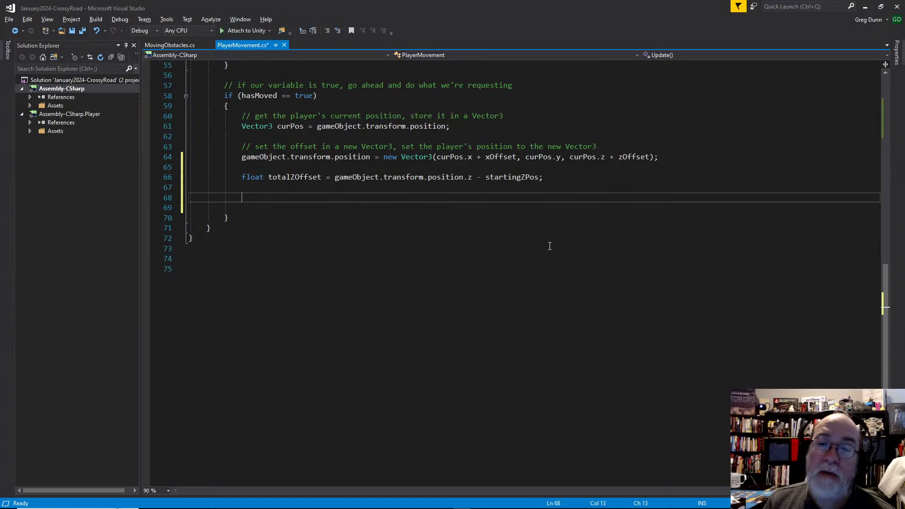
pyautogui.write('Debug')
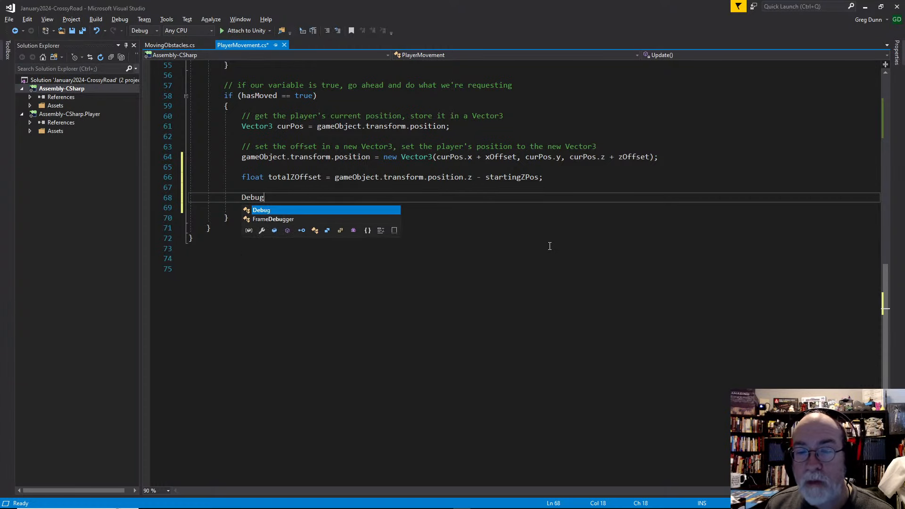
pyautogui.write('.Log ("total Z ')
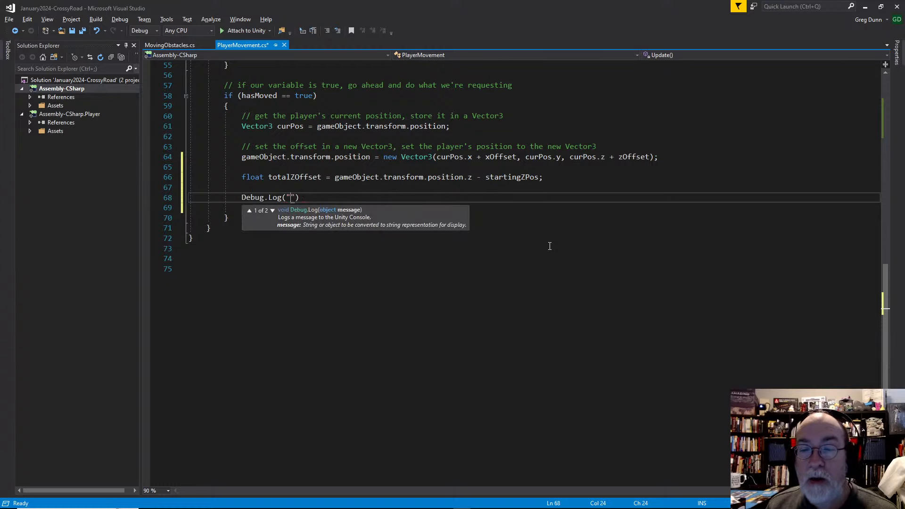
pyautogui.write('offset is " + to')
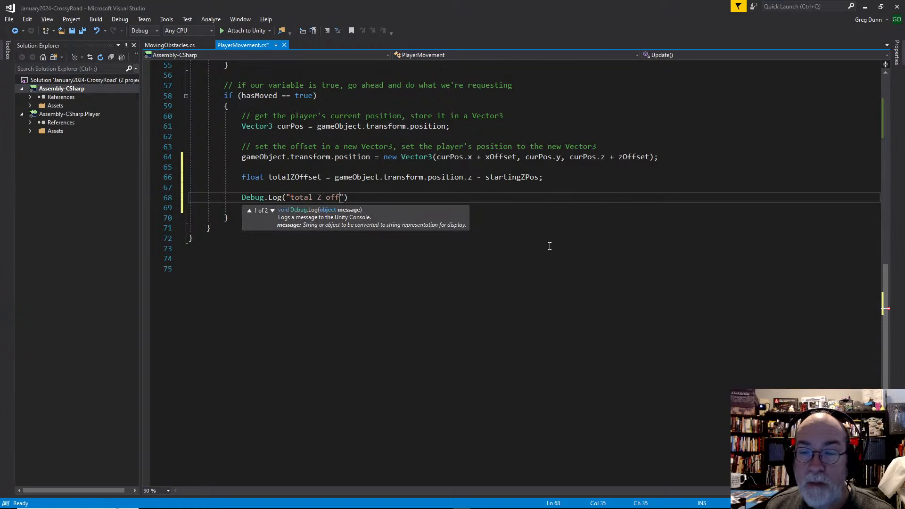
pyautogui.write('talZOffset')
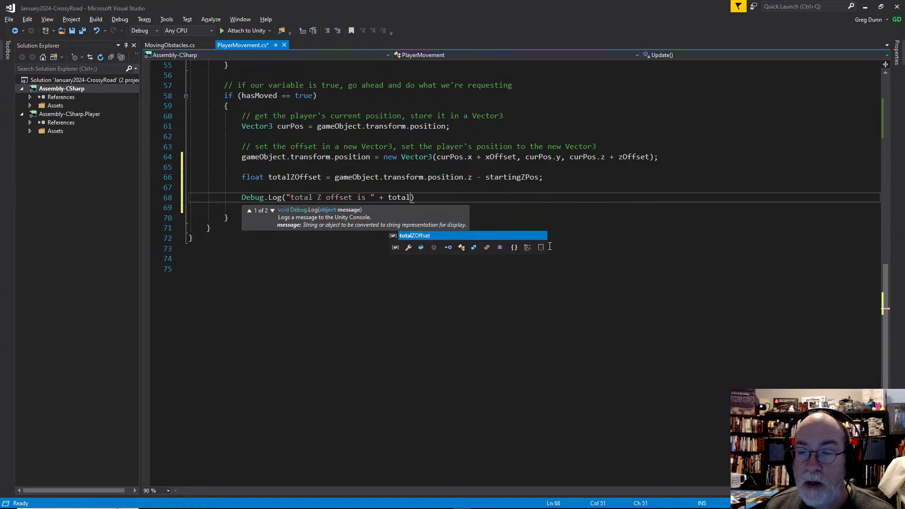
pyautogui.write(');')
pyautogui.press('Return')
pyautogui.press('Return')
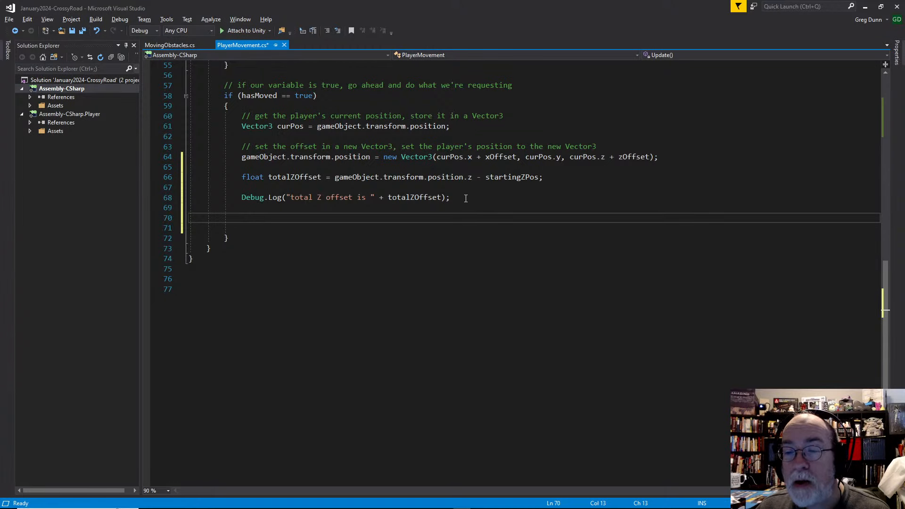
# Below the total Z offset log line, add if (maxDistance < totalZOffset) with a block that sets maxDistance = totalZOffset
pyautogui.moveTo(451, 198); pyautogui.dragTo(168, 202)
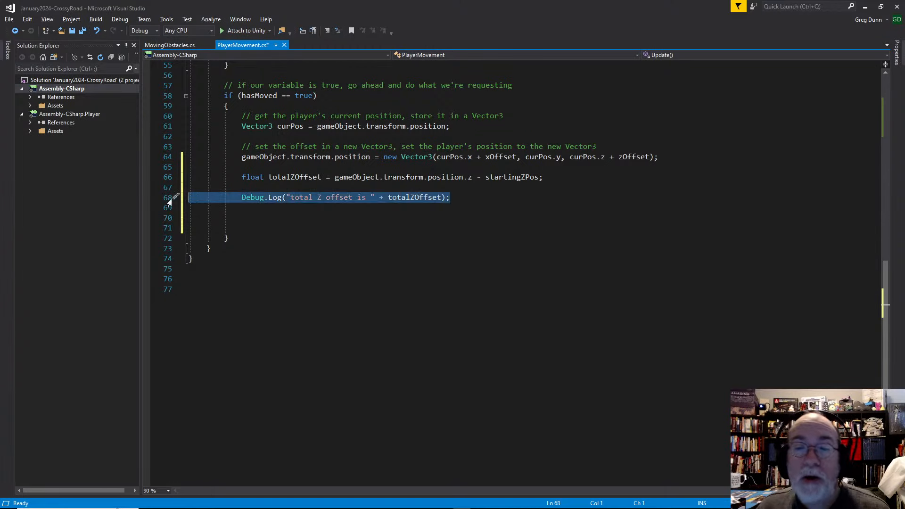
pyautogui.click(280, 211)
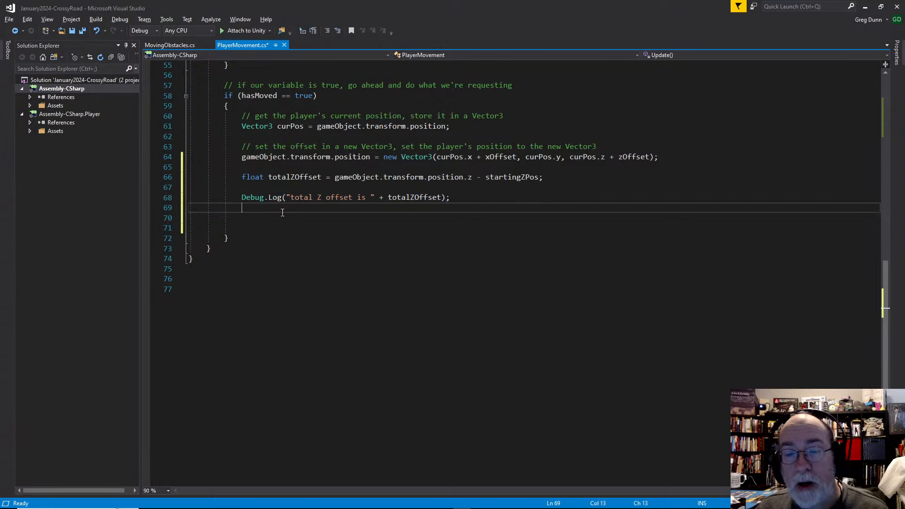
pyautogui.click(249, 214)
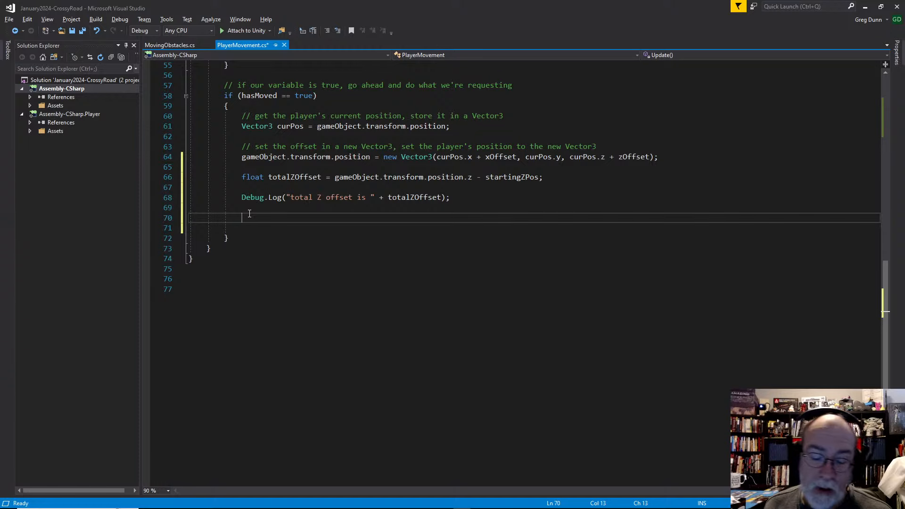
pyautogui.write('if (maxDistance')
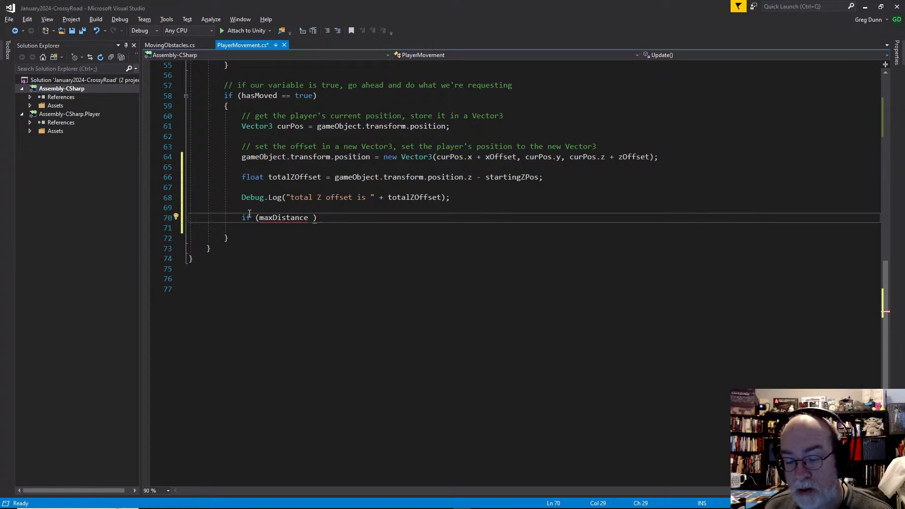
pyautogui.write(' < totalZOffset')
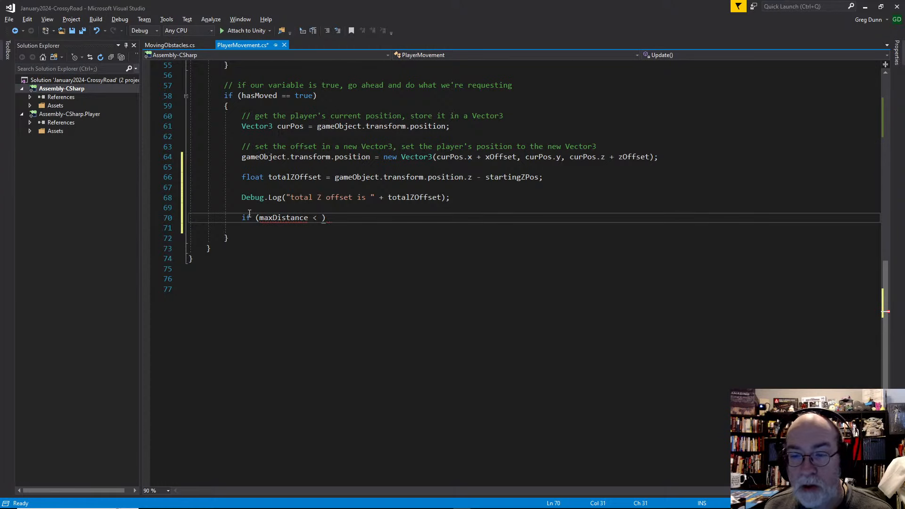
pyautogui.write(') {')
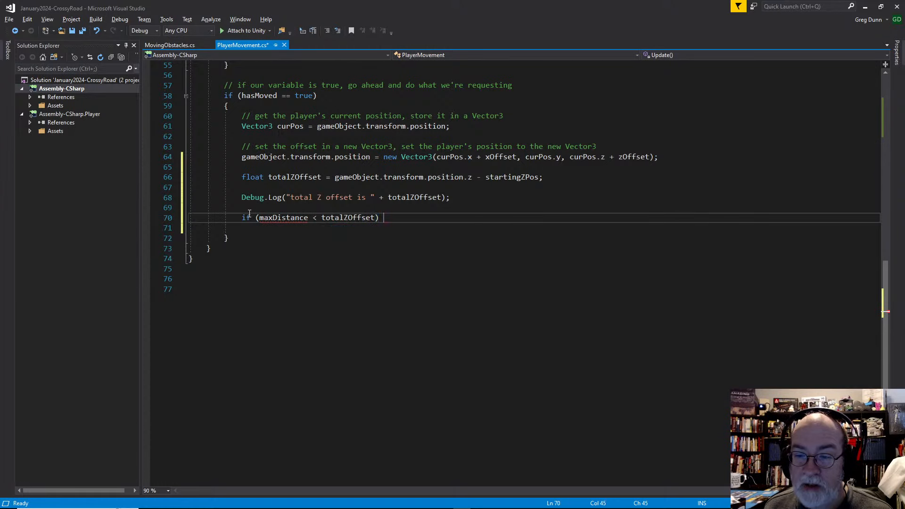
pyautogui.press('Return')
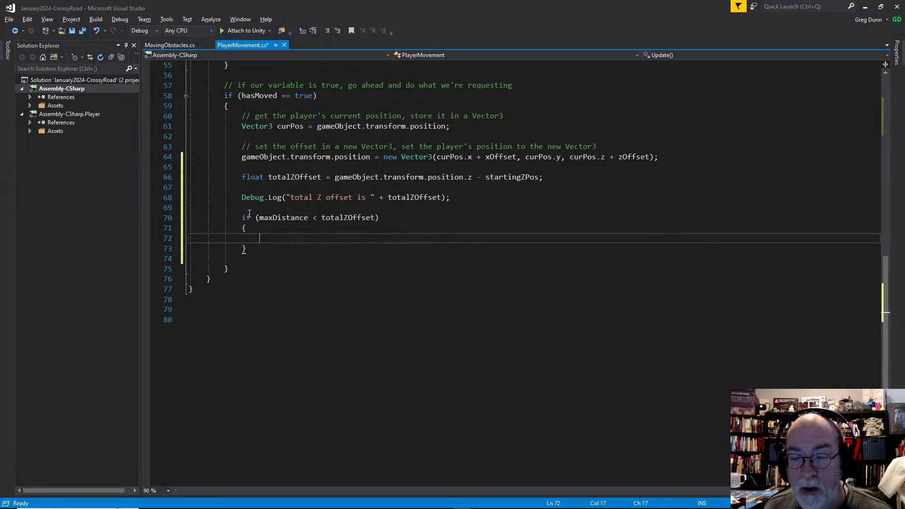
pyautogui.write('maxDistance ')
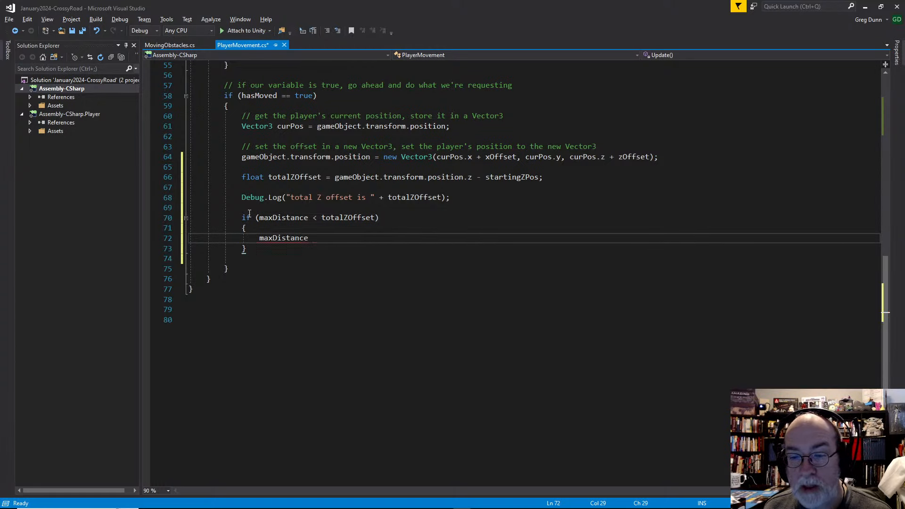
pyautogui.write(' = totalZOffset;')
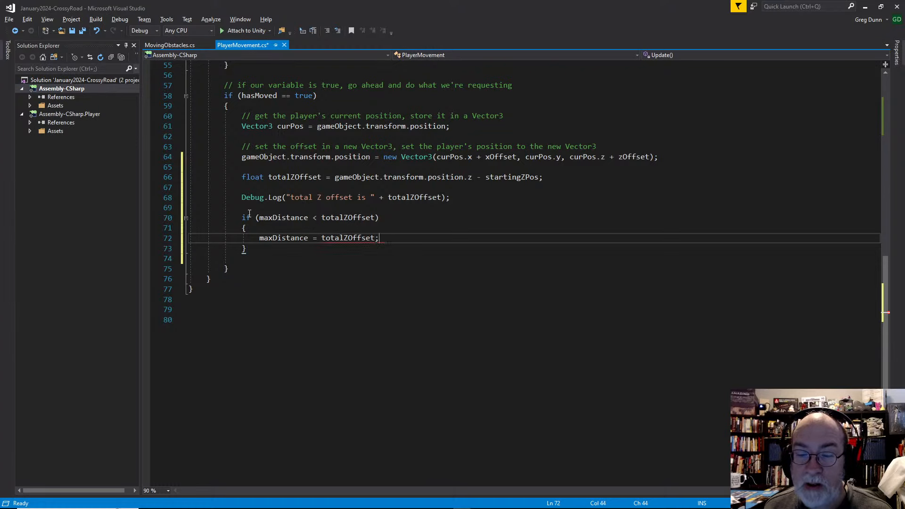
pyautogui.press('Down')
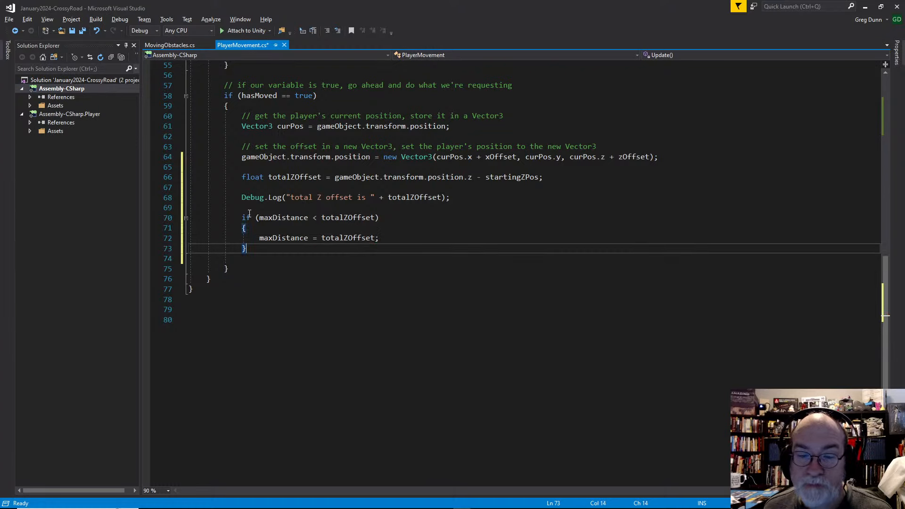
# Inside the new if block, add a Debug.Log line that outputs "== updated max distance to " + maxDistance and save the script
pyautogui.press('Up')
pyautogui.press('End')
pyautogui.press('Return')
pyautogui.write('Debug')
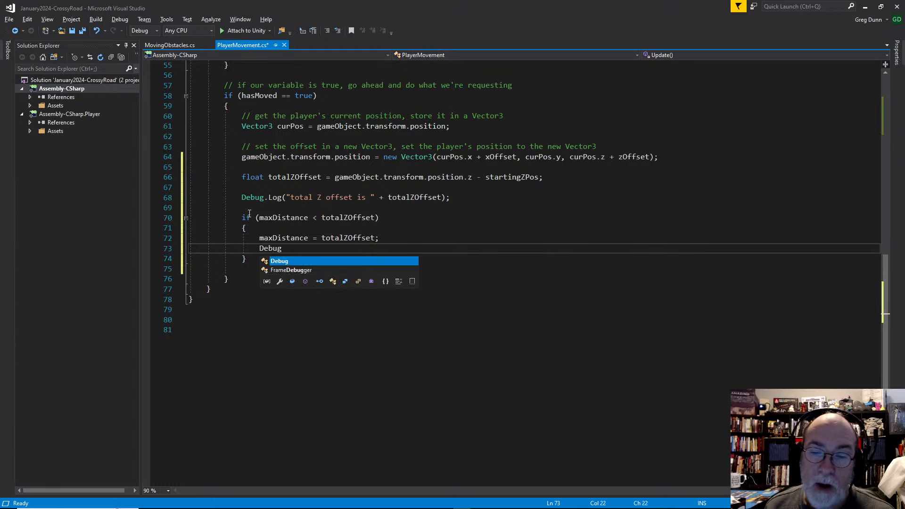
pyautogui.write('.Log("== ')
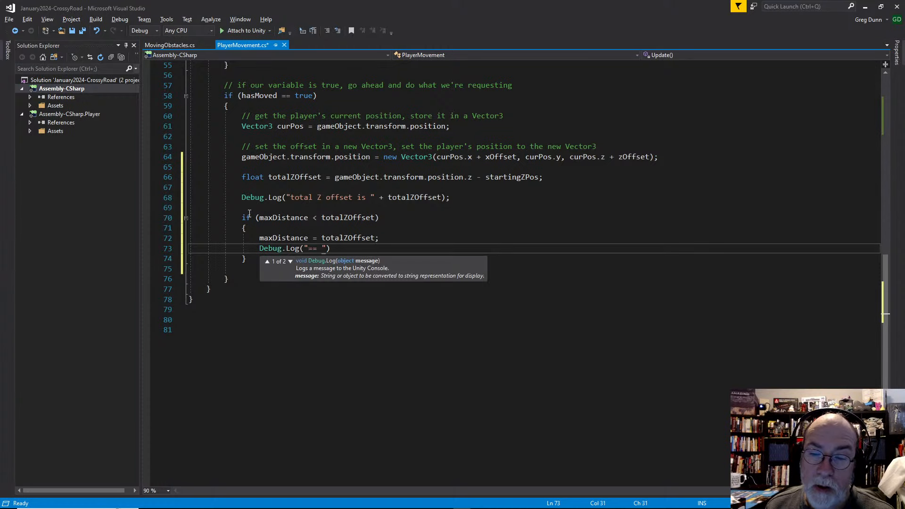
pyautogui.write('updated max')
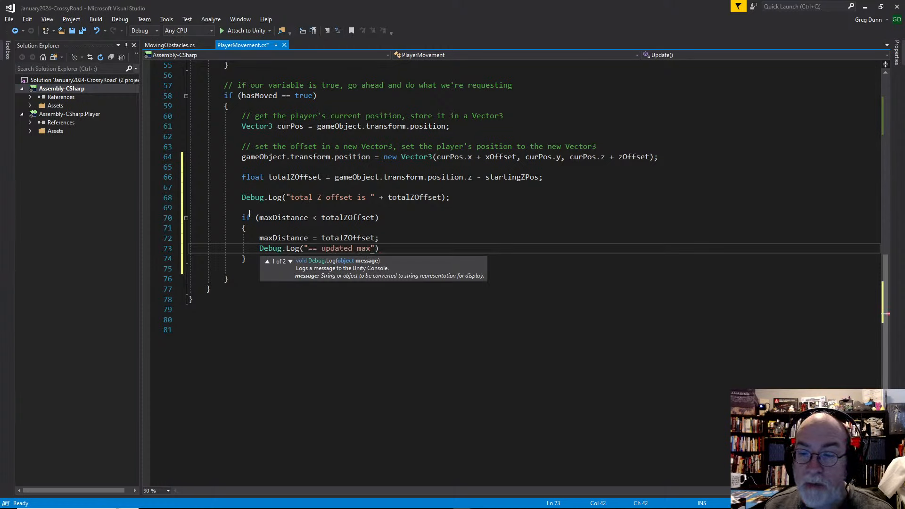
pyautogui.write(' distance to " +')
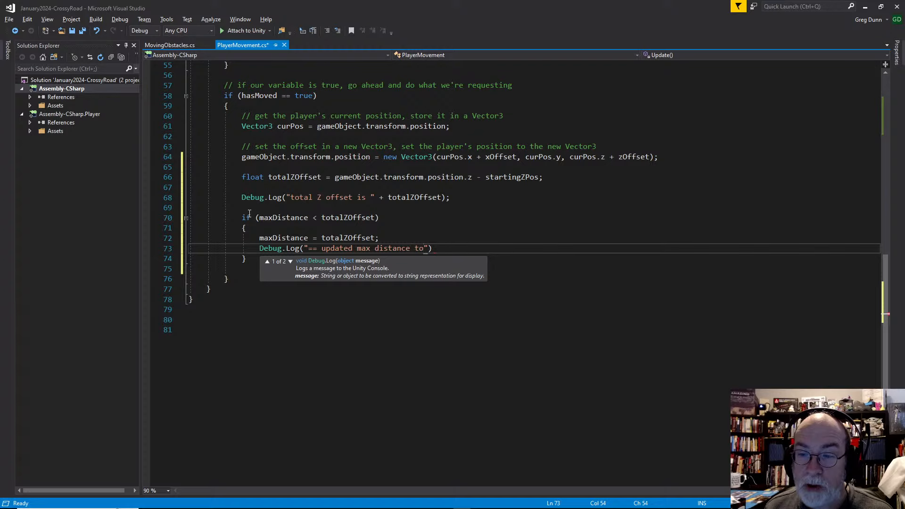
pyautogui.write(' m')
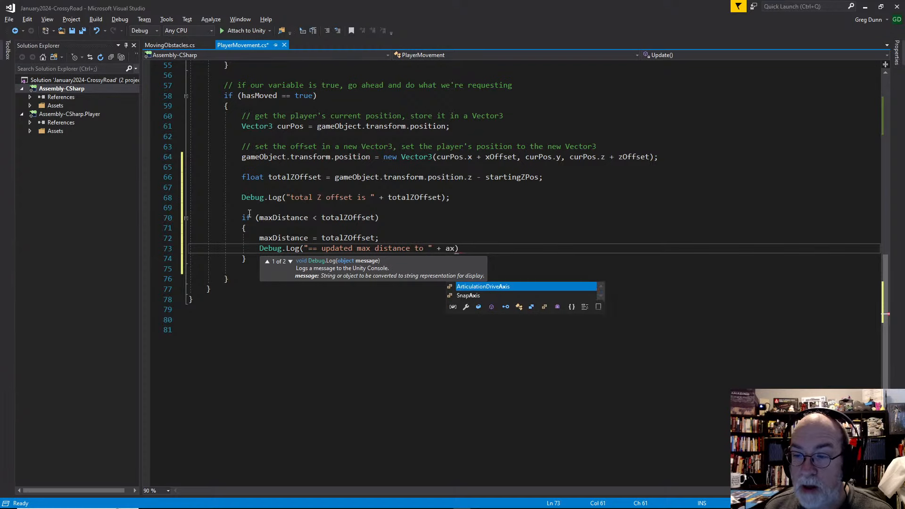
pyautogui.write('a')
pyautogui.press('Tab')
pyautogui.write(';')
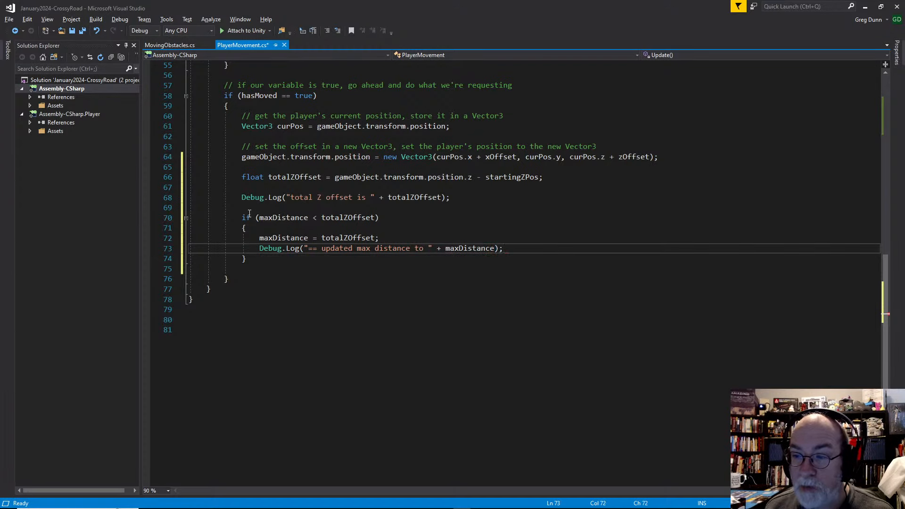
pyautogui.press('Down')
pyautogui.press('Down')
pyautogui.press('Down')
pyautogui.press('Down')
pyautogui.hotkey('ctrl', 's')
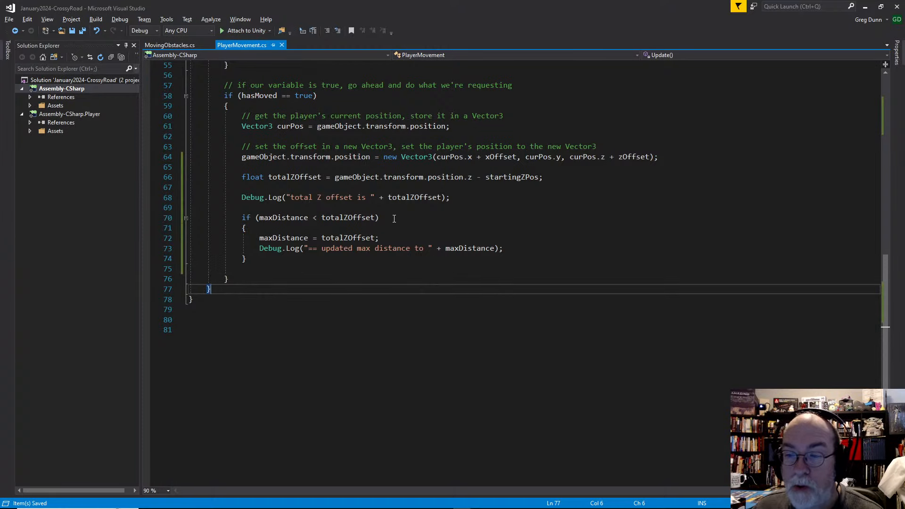
pyautogui.click(528, 249)
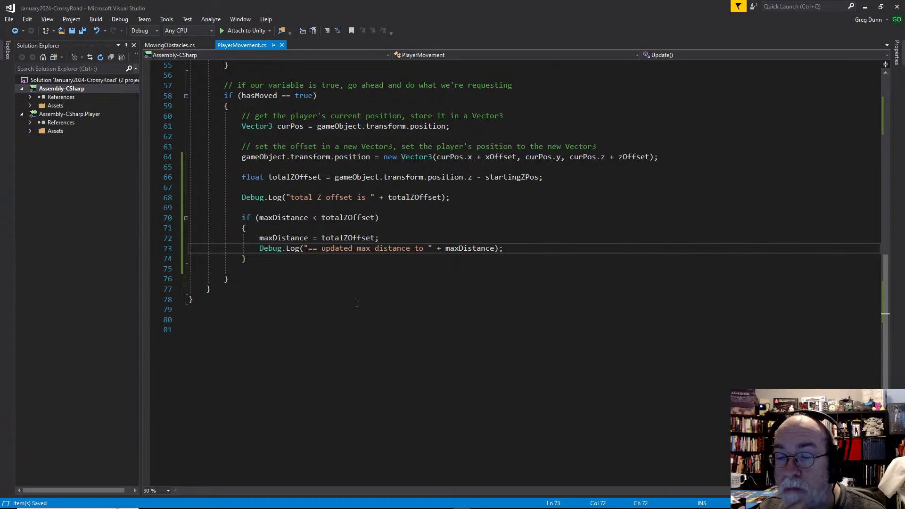
pyautogui.press('Down')
pyautogui.press('Down')
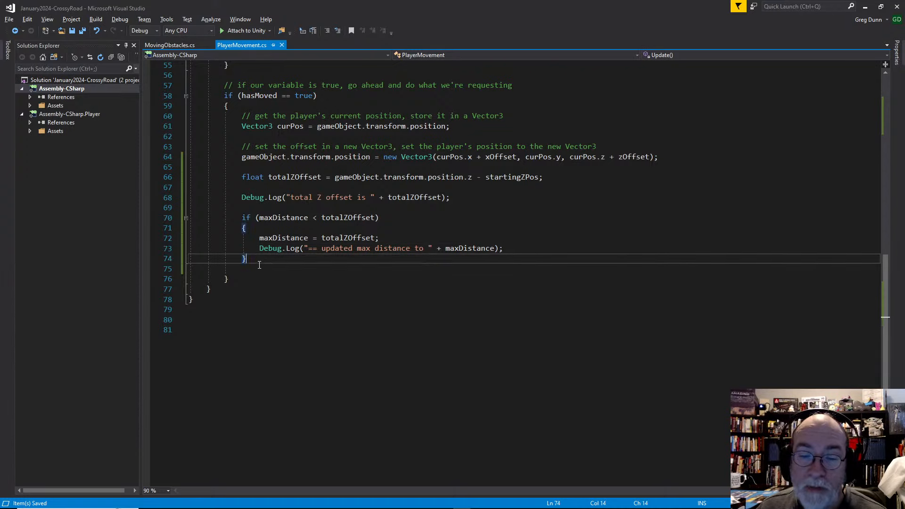
pyautogui.click(278, 197)
pyautogui.scroll(9, 284, 304)
pyautogui.scroll(9, 284, 304)
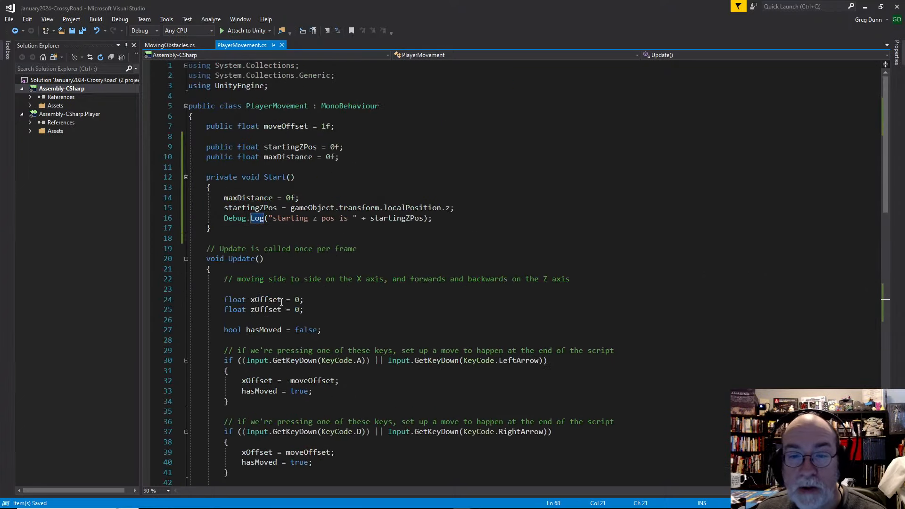
pyautogui.click(251, 239)
# Switch to the Unity editor and start Play mode in the AlmostCrossyRoad_04 scene
pyautogui.hotkey('alt', 'Tab')
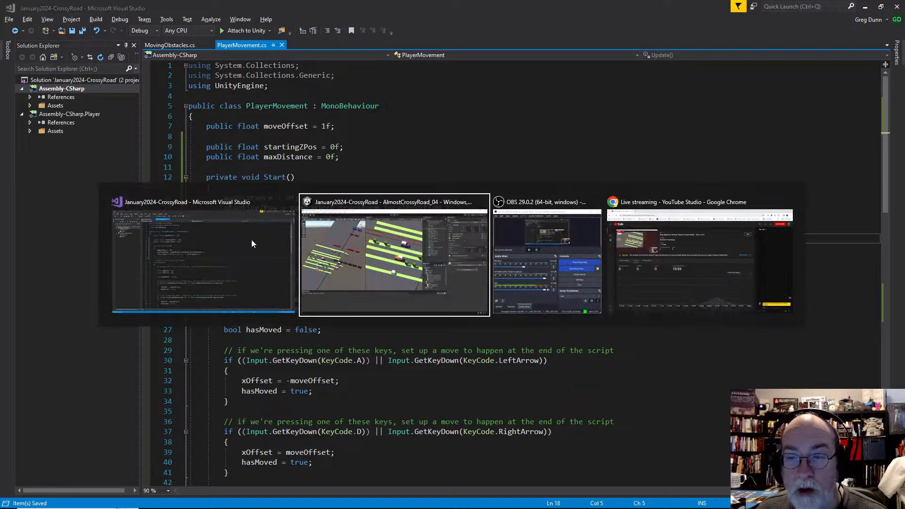
pyautogui.hotkey('alt', 'Tab')
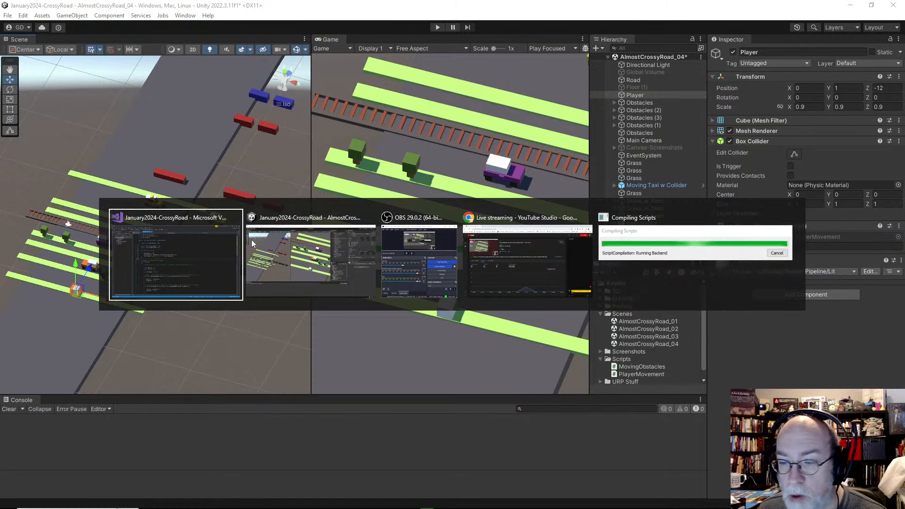
pyautogui.click(251, 240)
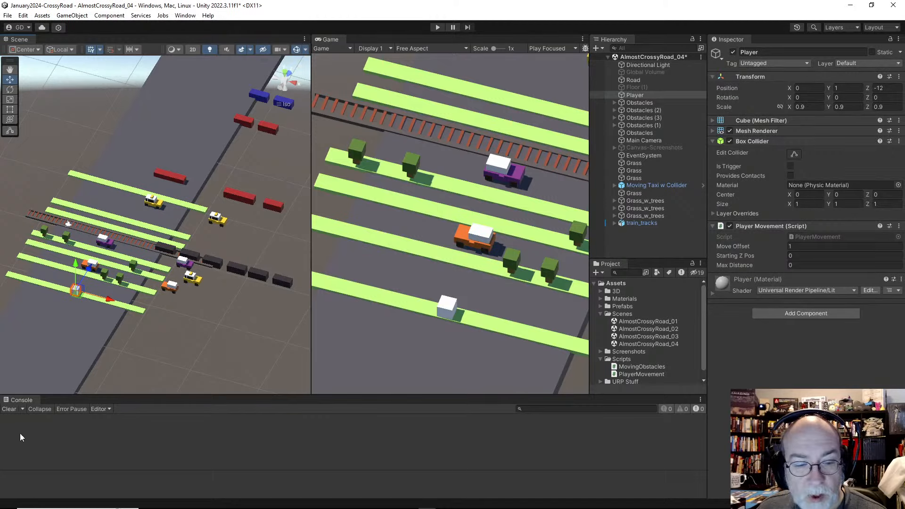
pyautogui.click(437, 27)
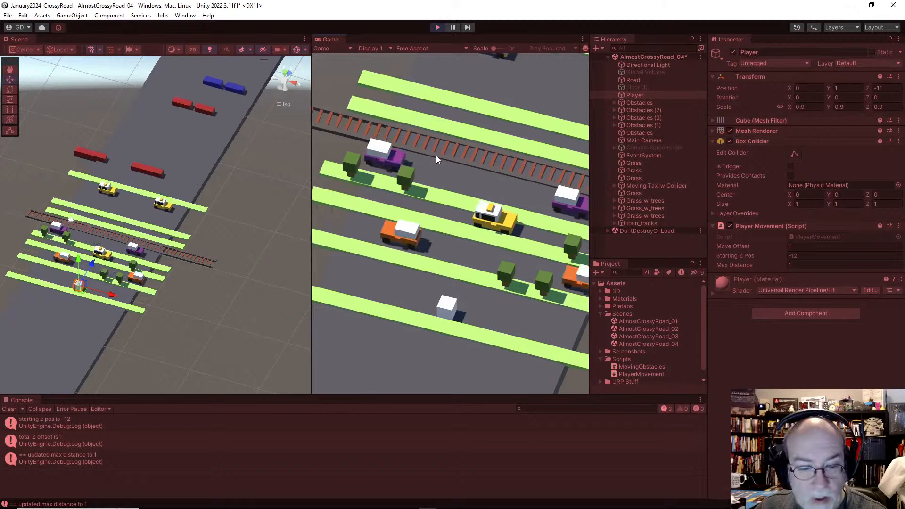
# Move the player backward, sideways and forward near the start to test the total Z offset logging
pyautogui.press('Down')
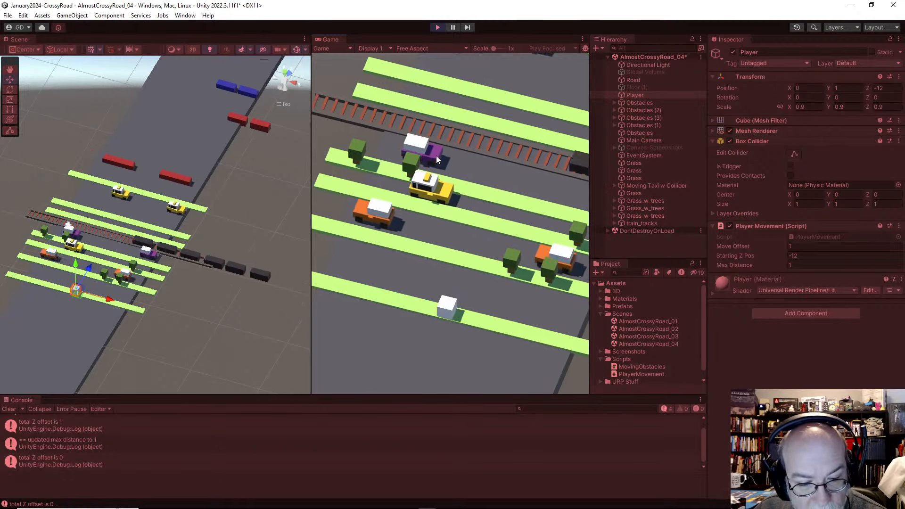
pyautogui.press('Left')
pyautogui.press('Left')
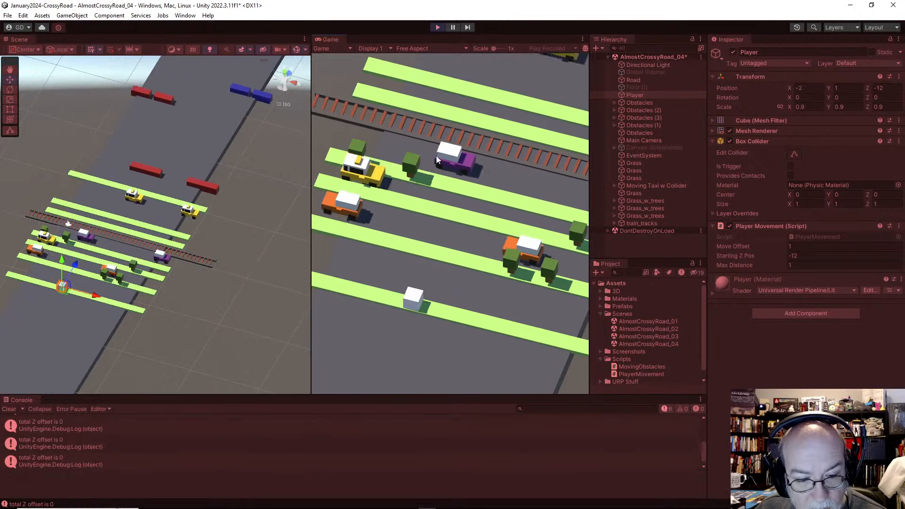
pyautogui.press('Right')
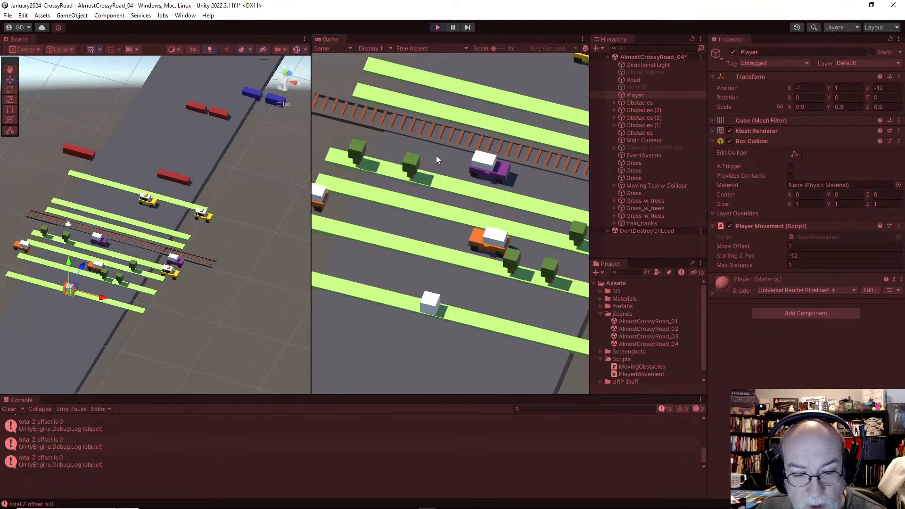
pyautogui.press('Up')
pyautogui.press('Left')
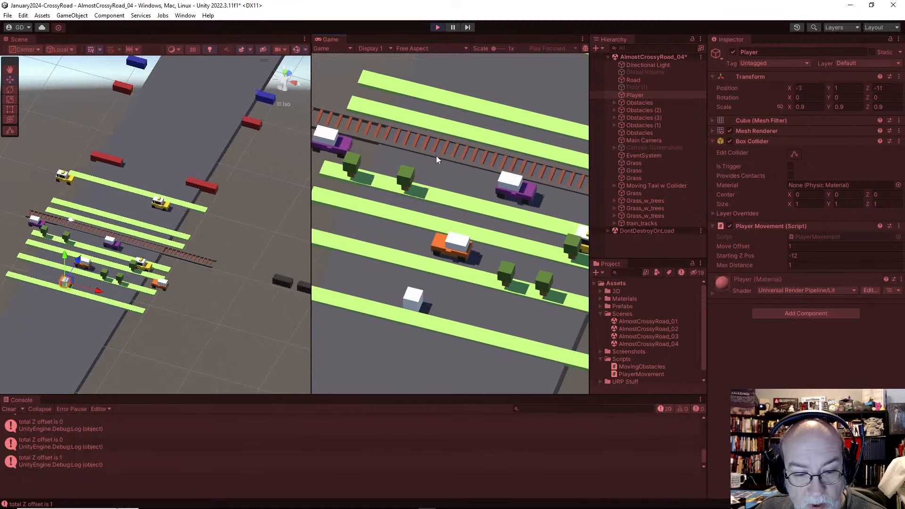
pyautogui.press('Right')
pyautogui.press('Right')
pyautogui.press('Right')
pyautogui.press('Right')
pyautogui.press('Left')
pyautogui.press('Left')
pyautogui.press('Left')
pyautogui.press('Right')
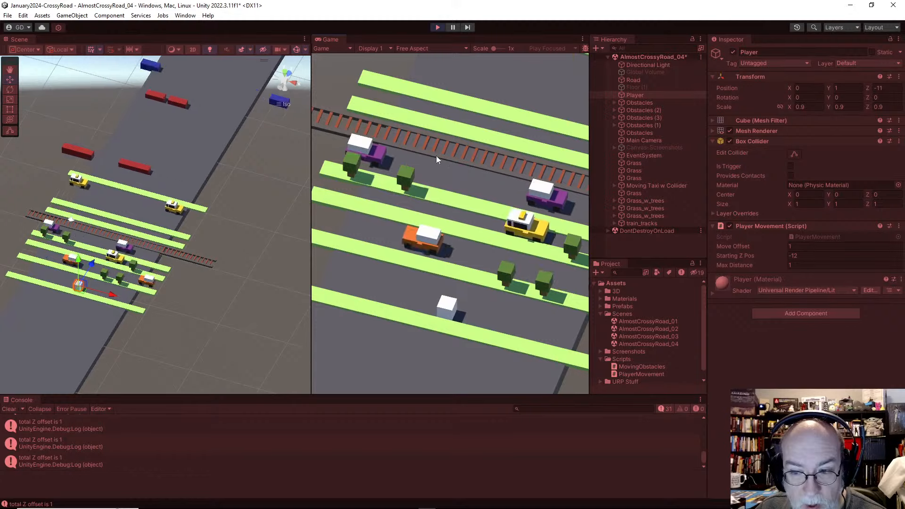
# Move the player one unit forward and two units back to test the maximum distance tracking
pyautogui.press('Up')
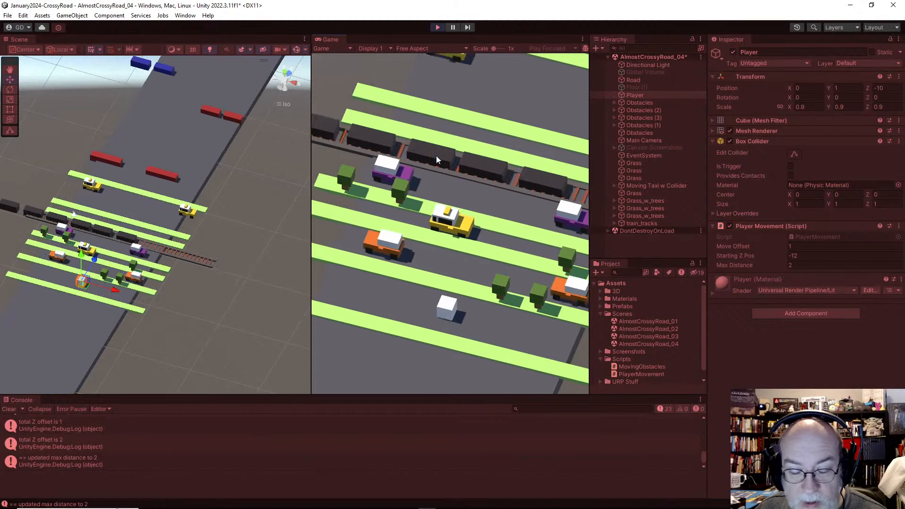
pyautogui.press('Down')
pyautogui.press('Down')
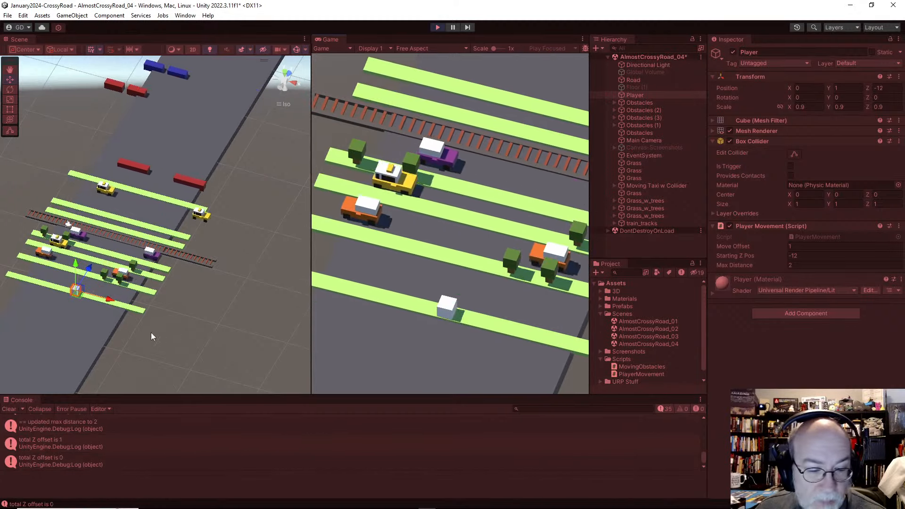
# Enlarge the Console to examine the latest movement messages and filter the log by "=="
pyautogui.moveTo(57, 399); pyautogui.dragTo(47, 364)
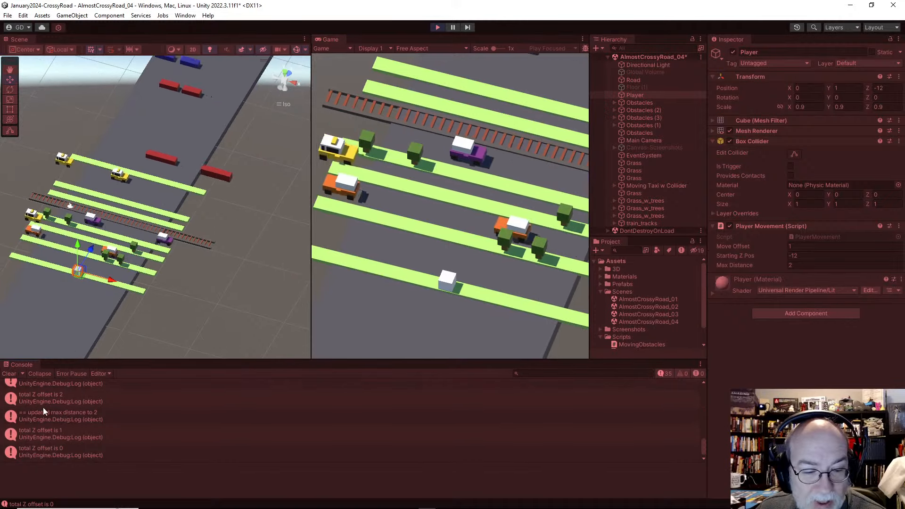
pyautogui.click(37, 413)
pyautogui.click(41, 450)
pyautogui.scroll(2, 58, 417)
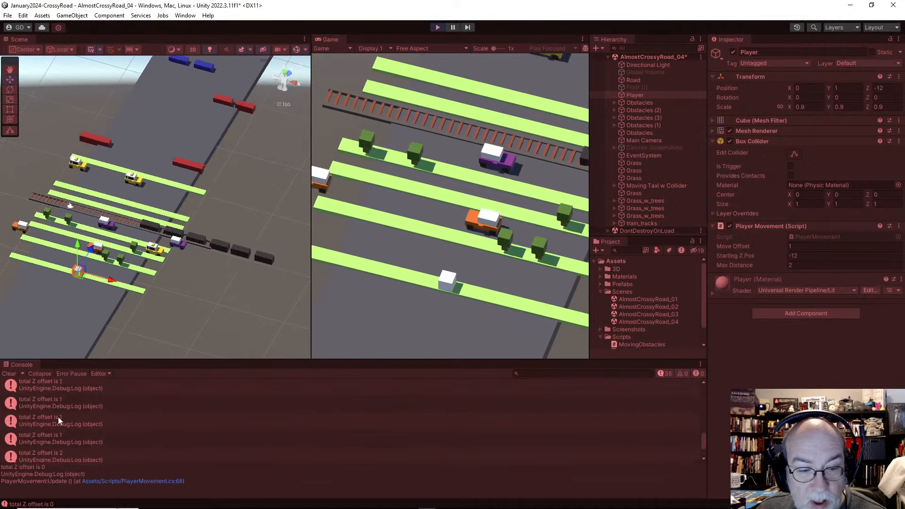
pyautogui.scroll(-3, 57, 417)
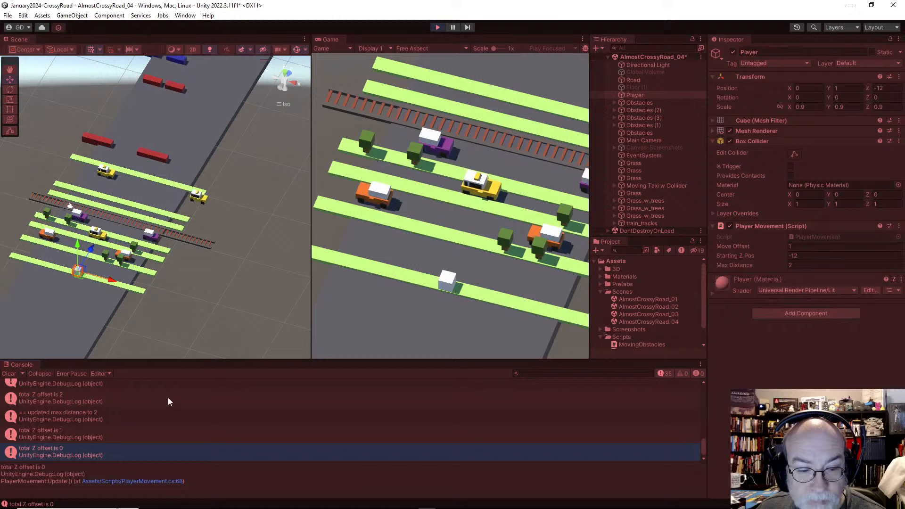
pyautogui.click(520, 373)
pyautogui.write('==')
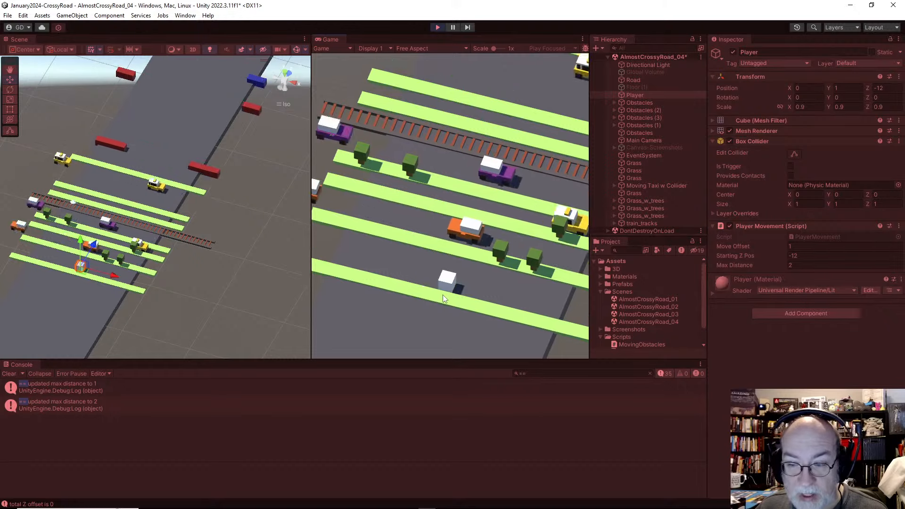
# Move the player three units forward, three units back and two units left to test when the maximum distance updates
pyautogui.press('Up')
pyautogui.press('Up')
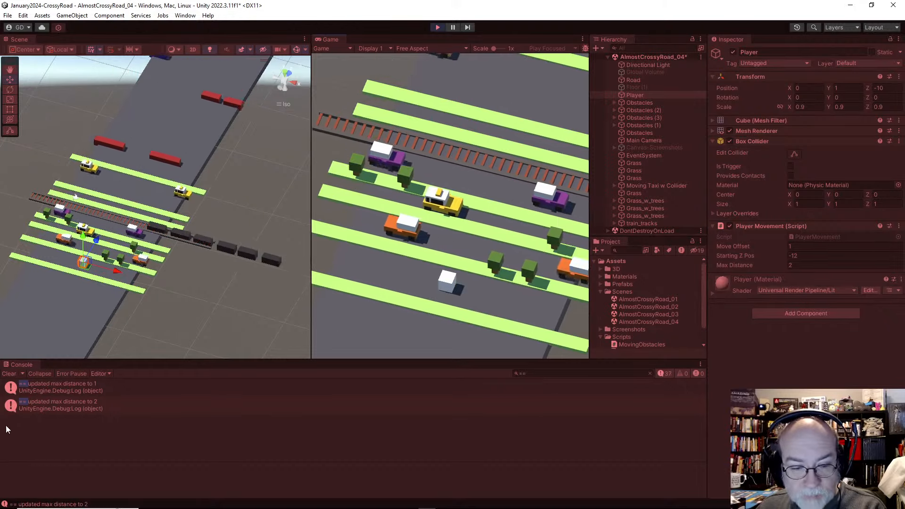
pyautogui.press('Up')
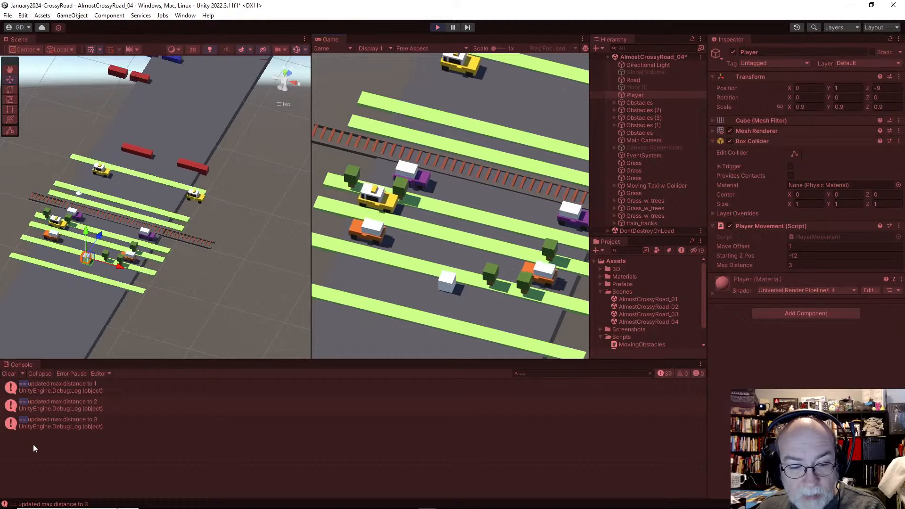
pyautogui.press('Down')
pyautogui.press('Down')
pyautogui.press('Down')
pyautogui.press('Left')
pyautogui.press('Left')
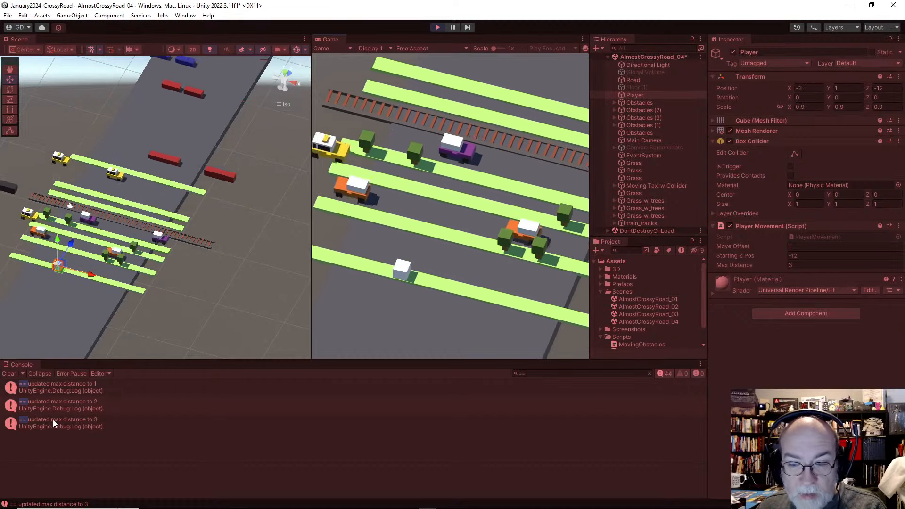
# Move the player one unit right, two units behind the start, one unit left and two units forward to test the filtered log
pyautogui.press('Right')
pyautogui.press('Down')
pyautogui.press('Down')
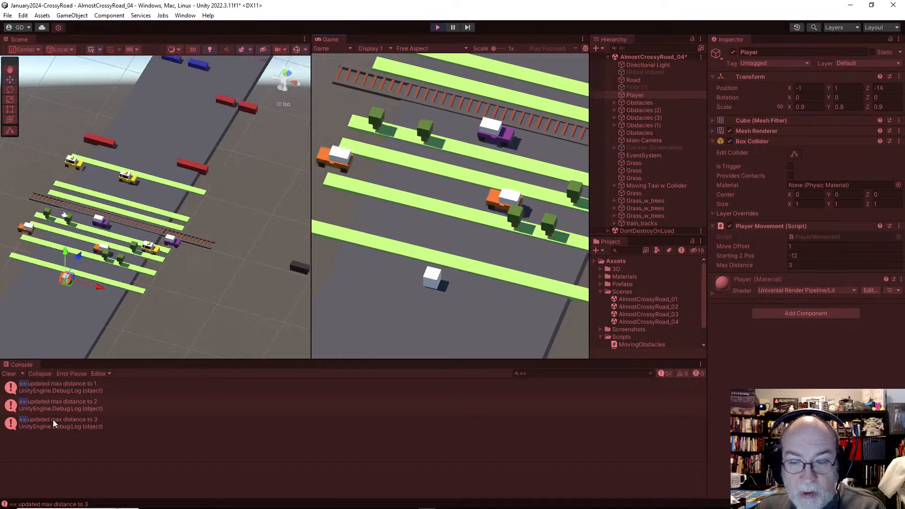
pyautogui.press('Left')
pyautogui.press('Up')
pyautogui.press('Up')
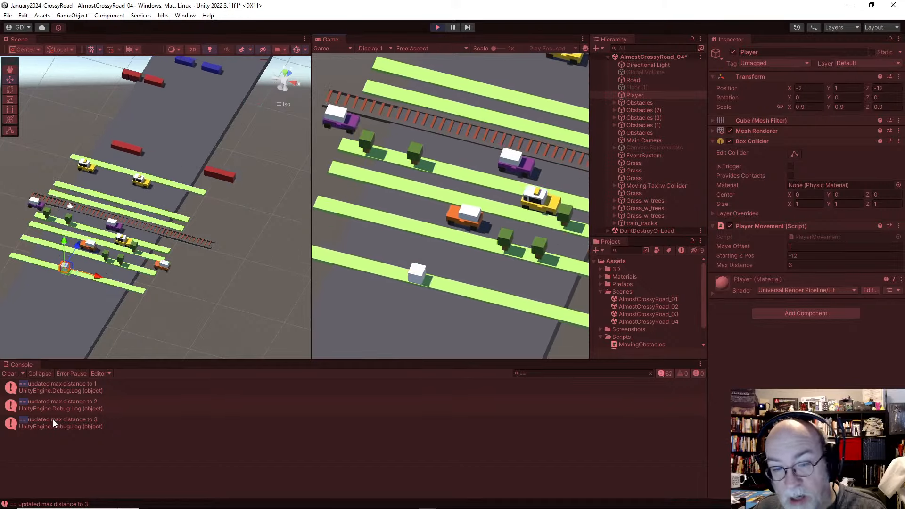
# Move the player one unit right and forward to Z position 47 to test the maximum distance logging over a long run
pyautogui.press('Right')
pyautogui.press('Up')
pyautogui.press('Up')
pyautogui.press('Up')
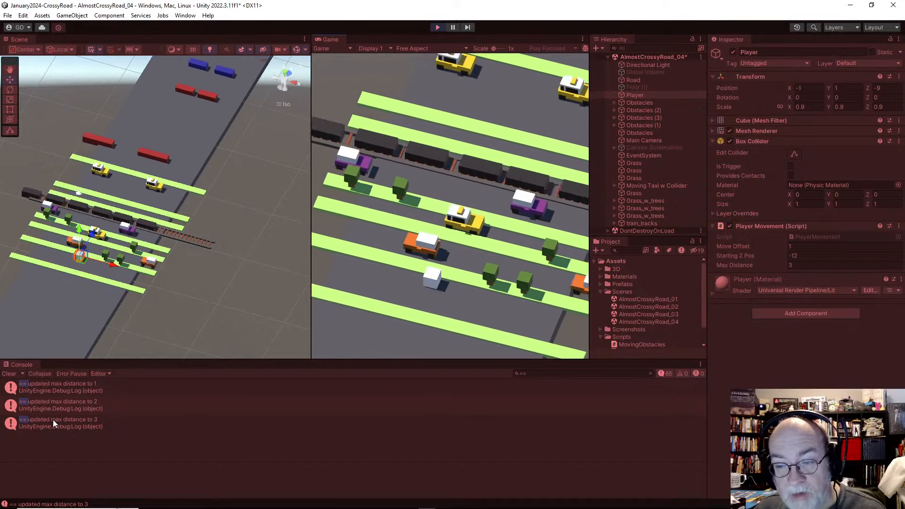
pyautogui.press('Up')
pyautogui.press('Up')
pyautogui.press('Up')
pyautogui.press('Up')
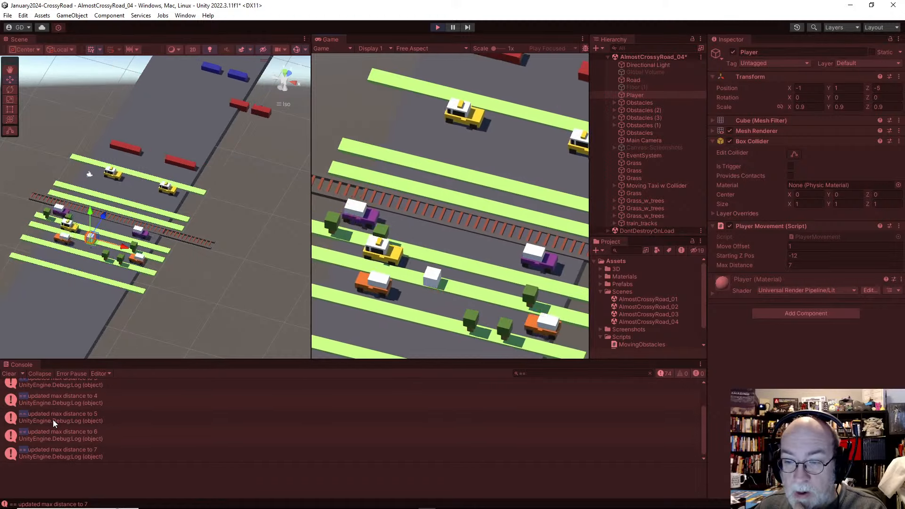
pyautogui.press('Up')
pyautogui.press('Up')
pyautogui.press('Up')
pyautogui.press('Up')
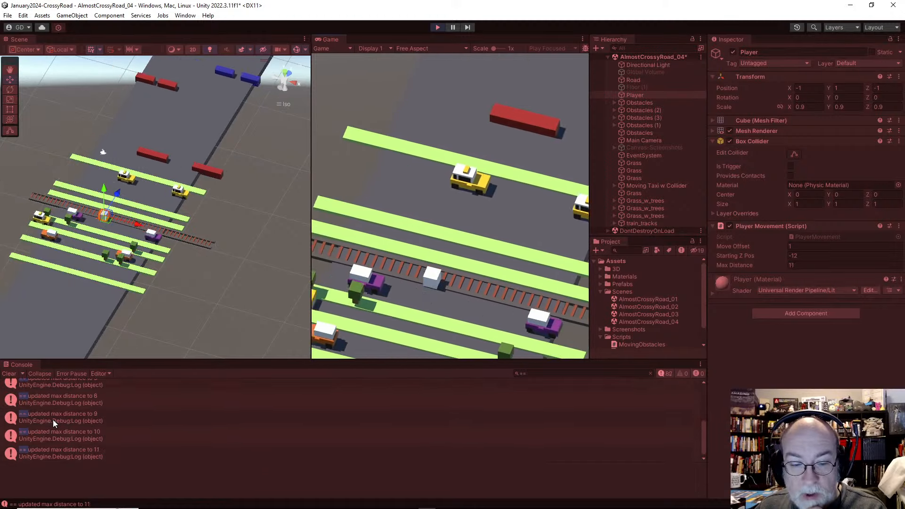
pyautogui.press('Up')
pyautogui.press('Up')
pyautogui.press('Up')
pyautogui.press('Up')
pyautogui.press('Up')
pyautogui.press('Up')
pyautogui.press('Up')
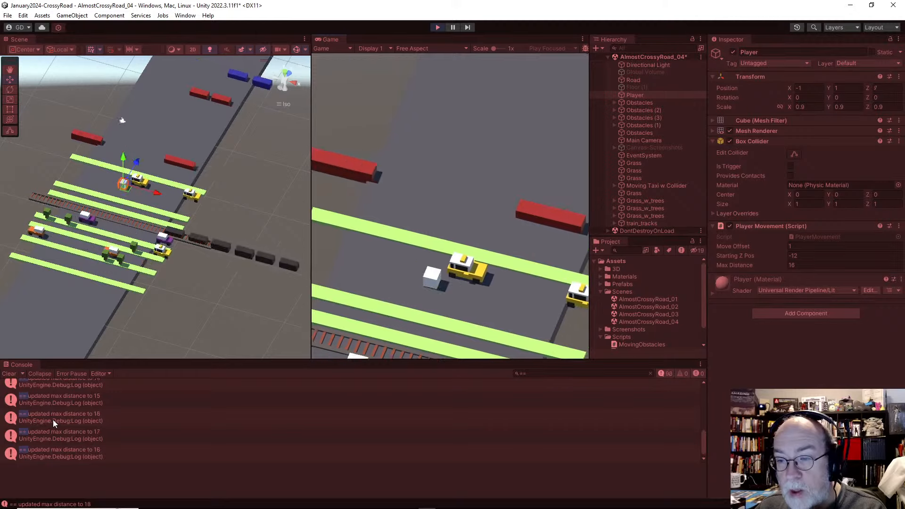
pyautogui.press('Up')
pyautogui.press('Up')
pyautogui.press('Up')
pyautogui.press('Up')
pyautogui.press('Up')
pyautogui.press('Up')
pyautogui.press('Up')
pyautogui.press('Up')
pyautogui.press('Up')
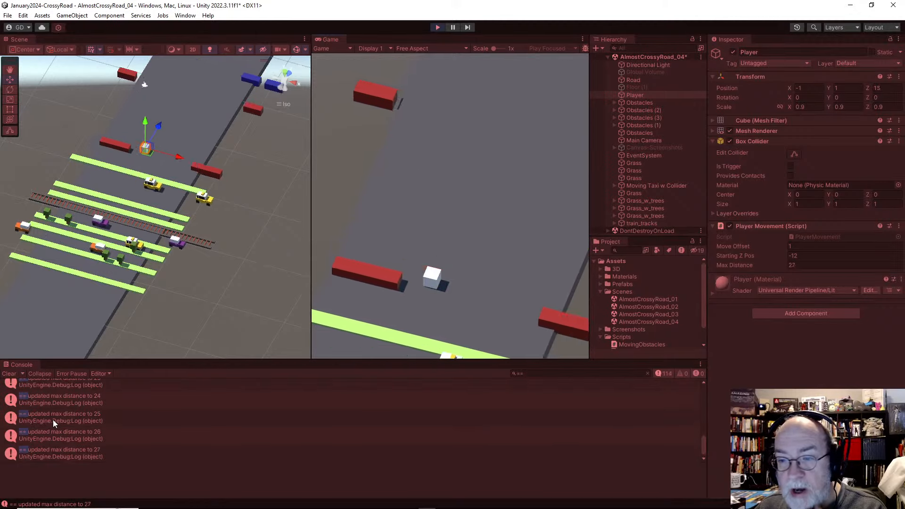
pyautogui.press('Up')
pyautogui.press('Up')
pyautogui.press('Up')
pyautogui.press('Up')
pyautogui.press('Up')
pyautogui.press('Up')
pyautogui.press('Up')
pyautogui.press('Up')
pyautogui.press('Up')
pyautogui.press('Up')
pyautogui.click(53, 420)
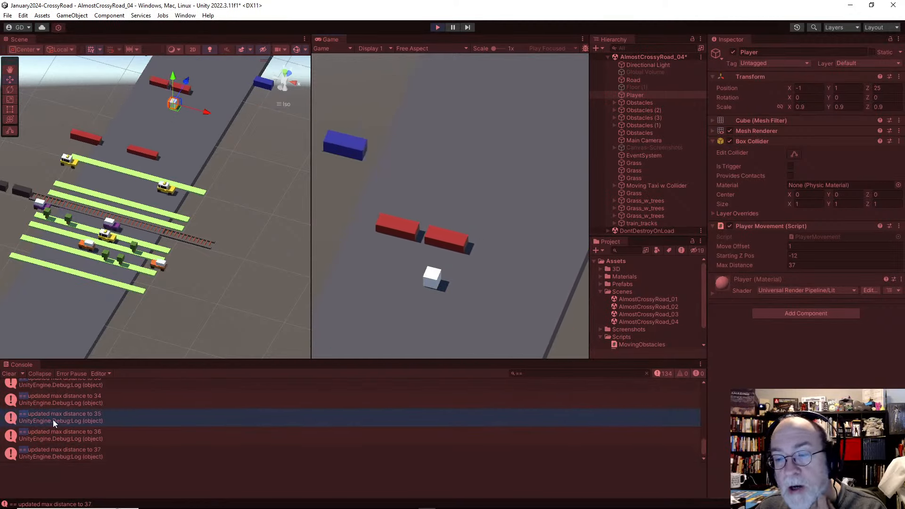
pyautogui.press('Up')
pyautogui.press('Up')
pyautogui.press('Up')
pyautogui.press('Up')
pyautogui.press('Up')
pyautogui.press('Up')
pyautogui.press('Up')
pyautogui.press('Up')
pyautogui.press('Up')
pyautogui.press('Up')
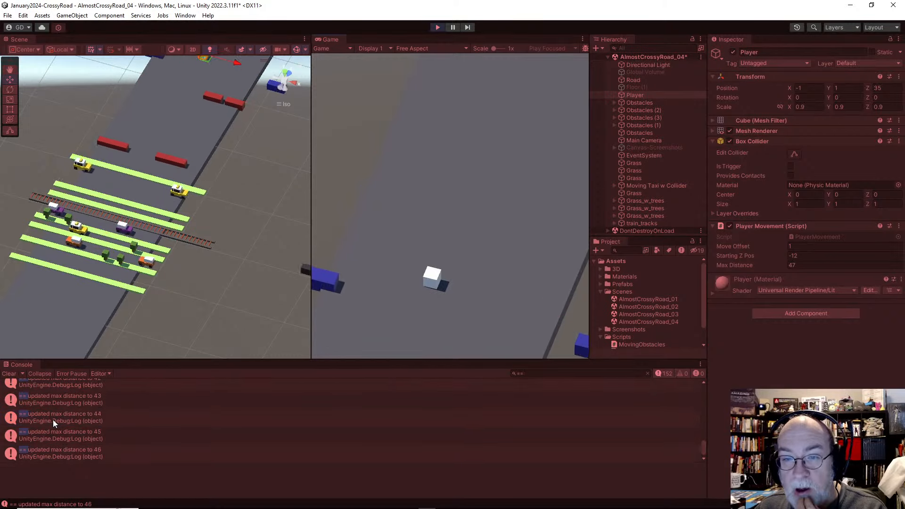
pyautogui.press('Up')
pyautogui.press('Up')
pyautogui.press('Up')
pyautogui.press('Up')
pyautogui.press('Up')
pyautogui.press('Up')
pyautogui.press('Up')
pyautogui.press('Up')
pyautogui.press('Up')
pyautogui.press('Up')
pyautogui.press('Up')
pyautogui.press('Up')
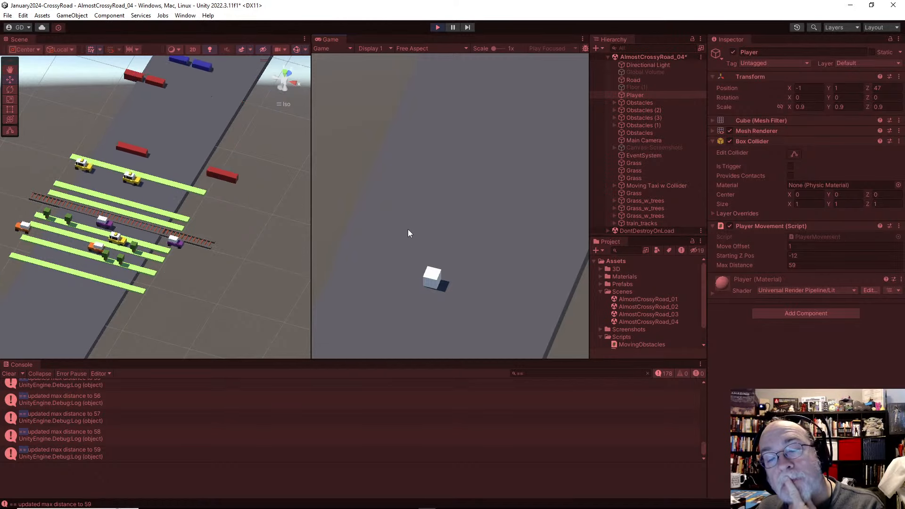
# Test sideways, forward and backward moves around the farthest position, and stop Play mode
pyautogui.press('Left')
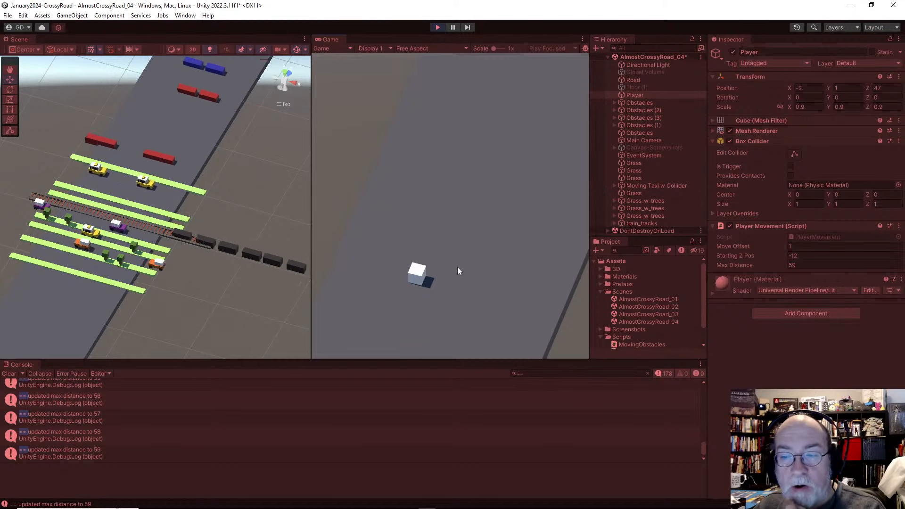
pyautogui.press('Left')
pyautogui.press('Left')
pyautogui.press('Left')
pyautogui.press('Left')
pyautogui.press('Up')
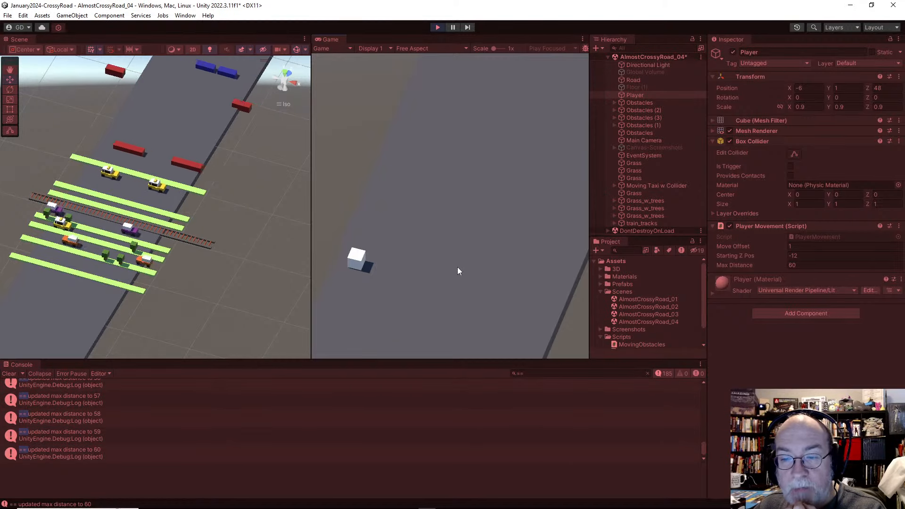
pyautogui.press('Right')
pyautogui.press('Right')
pyautogui.press('Right')
pyautogui.press('Right')
pyautogui.press('Right')
pyautogui.press('Right')
pyautogui.press('Down')
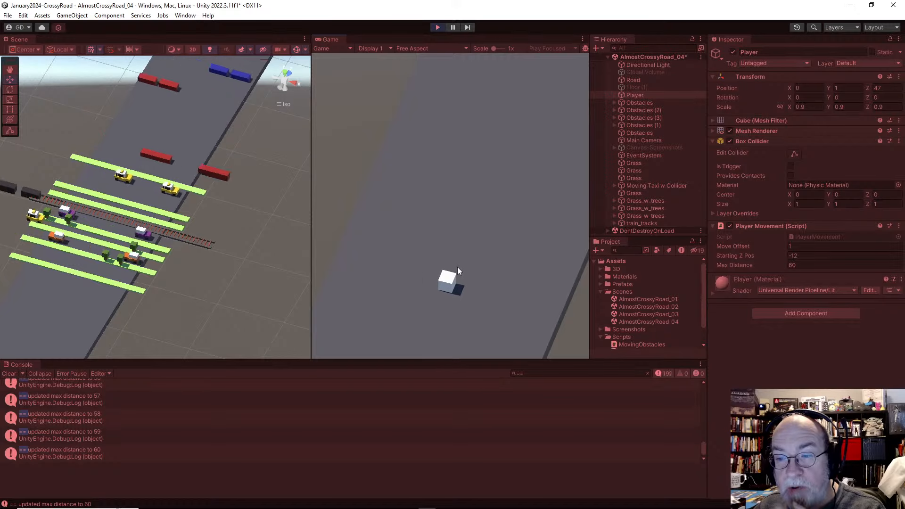
pyautogui.press('Up')
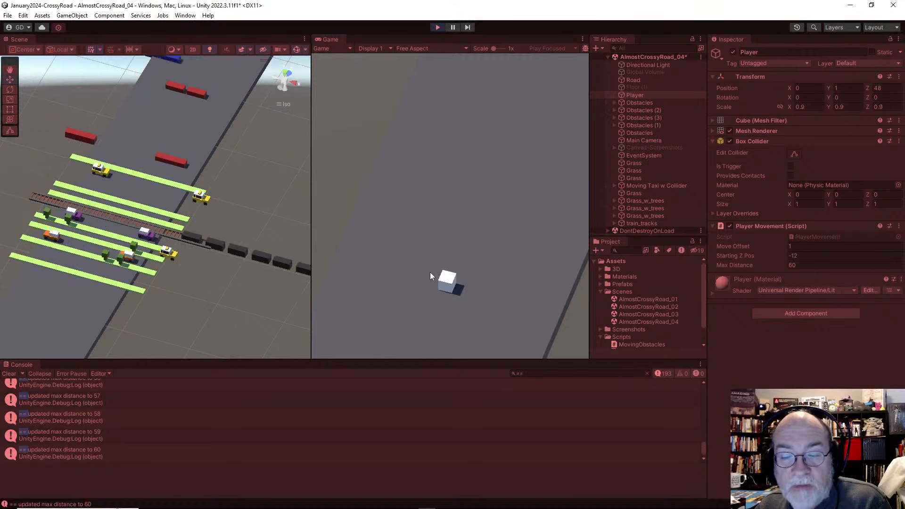
pyautogui.click(437, 28)
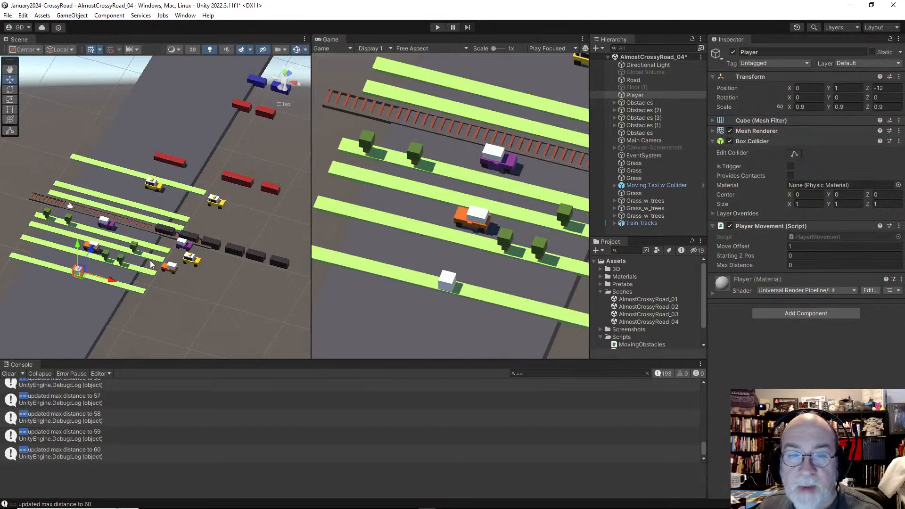
# Inspect a black and a red obstacle in the scene and collapse the Obstacles (3) and Obstacles (1) groups in the Hierarchy
pyautogui.click(215, 245)
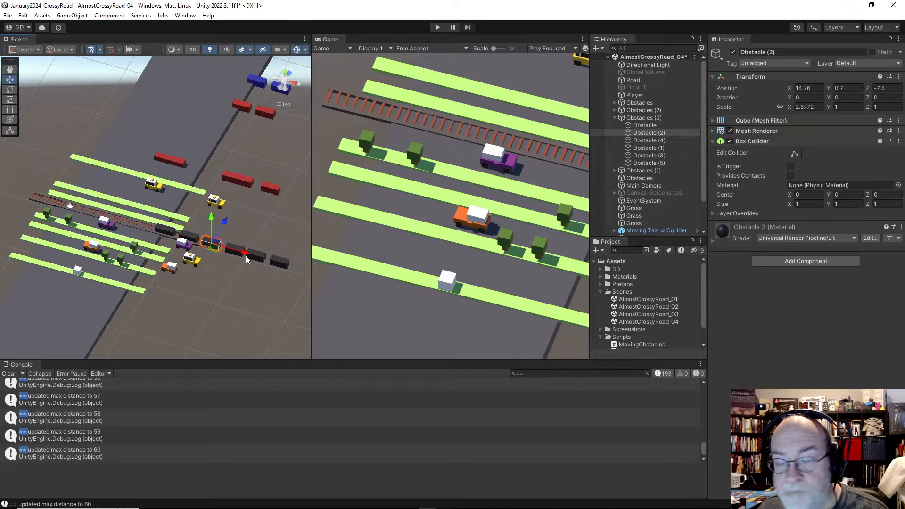
pyautogui.click(234, 178)
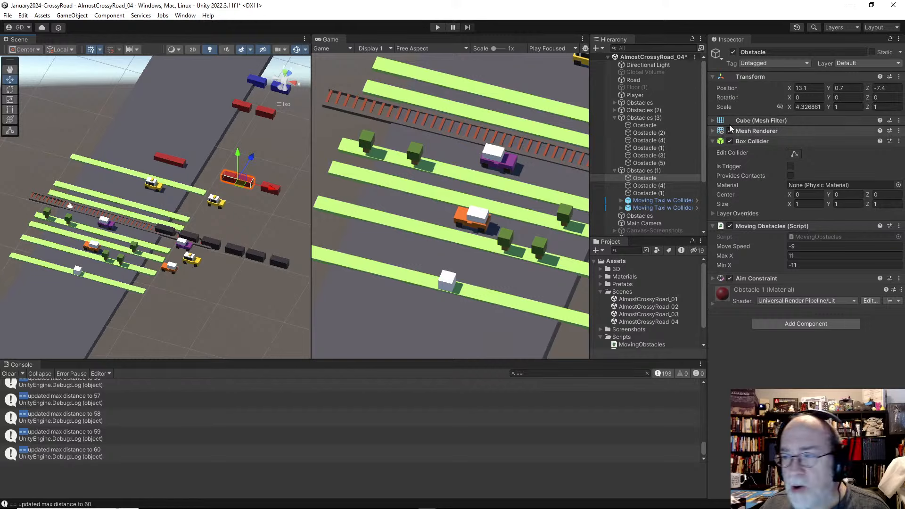
pyautogui.click(667, 119)
pyautogui.press('Left')
pyautogui.press('Down')
pyautogui.press('Left')
pyautogui.press('Down')
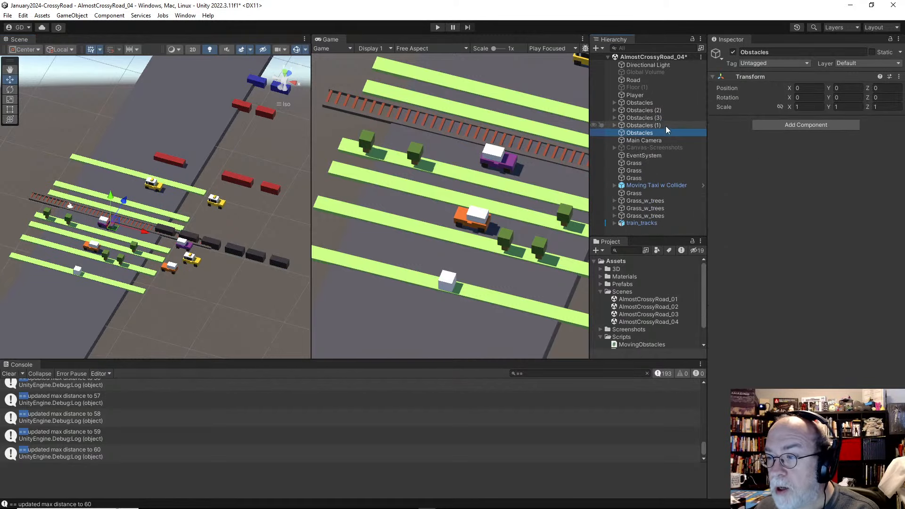
# Examine the Grass_w_trees, train_tracks and other level objects in the Hierarchy to identify what belongs to the level
pyautogui.press('Down')
pyautogui.click(644, 215)
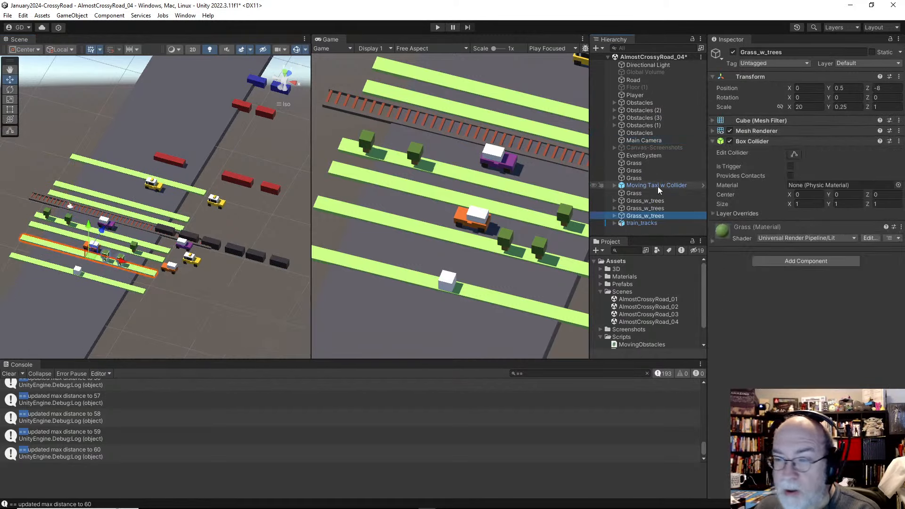
pyautogui.press('Down')
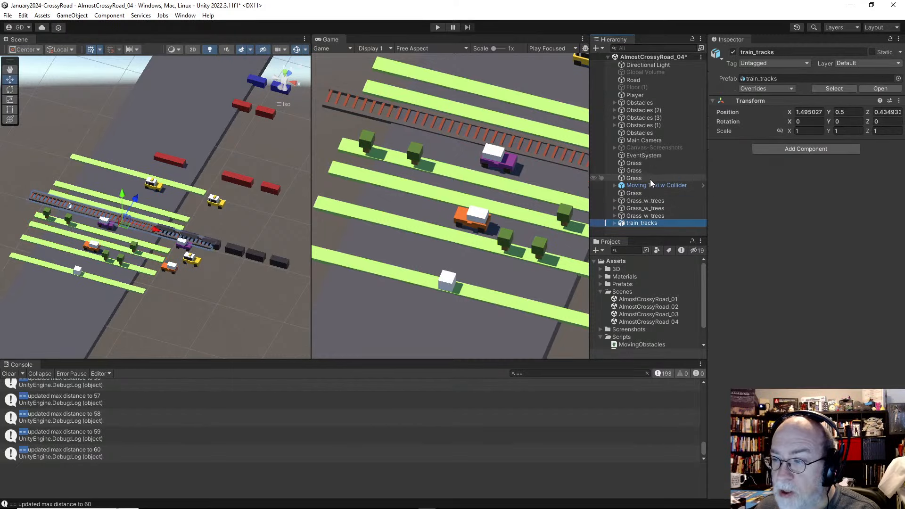
pyautogui.press('Up')
pyautogui.press('Up')
pyautogui.press('Up')
pyautogui.press('Up')
pyautogui.press('Up')
pyautogui.press('Down')
pyautogui.press('Down')
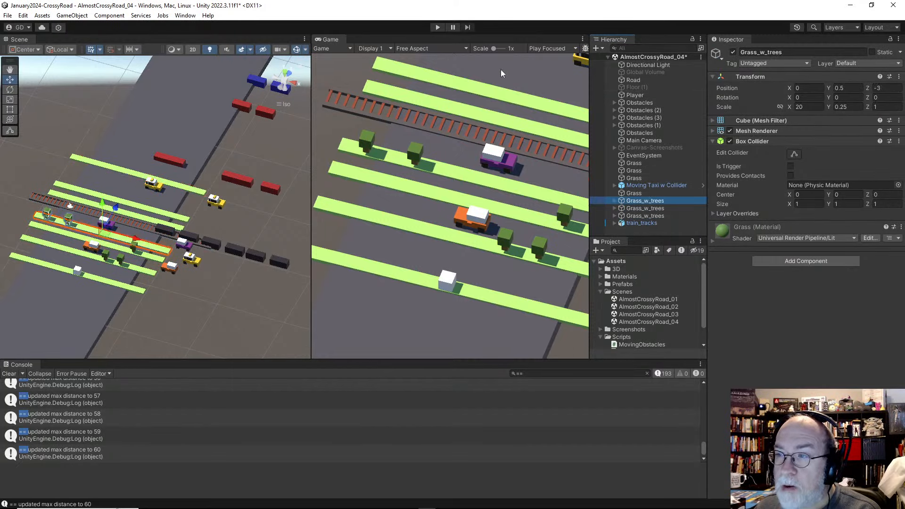
pyautogui.press('Down')
pyautogui.press('Down')
# Create an empty GameObject named Level Contents at position 0, 0, 0 and place it directly below Player in the Hierarchy
pyautogui.click(72, 15)
pyautogui.click(86, 26)
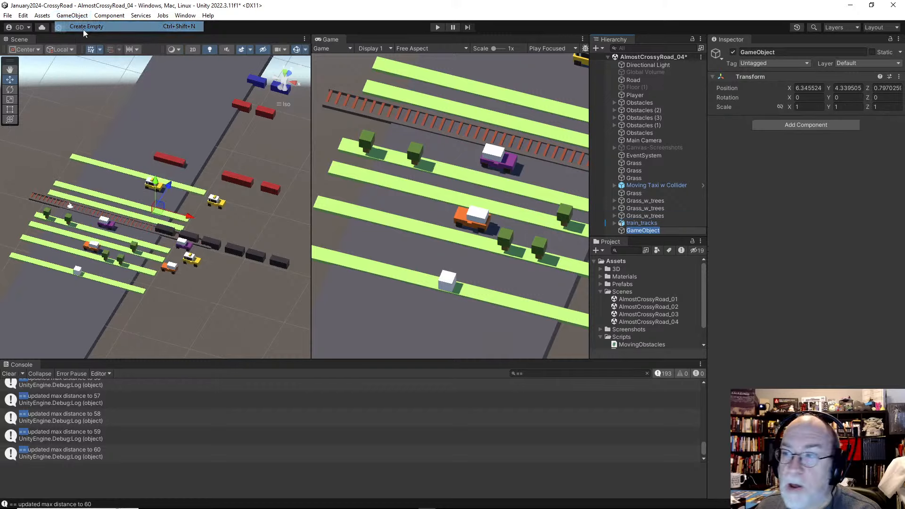
pyautogui.click(781, 53)
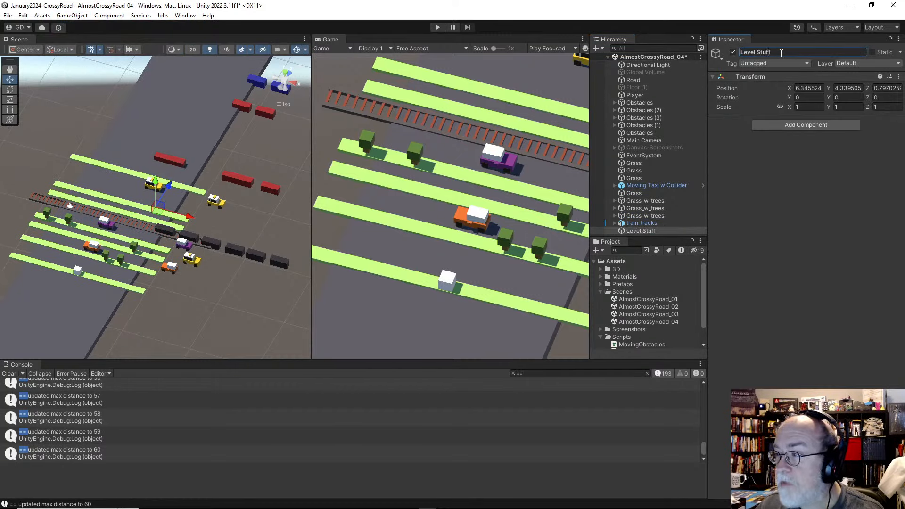
pyautogui.write('0')
pyautogui.press('Tab')
pyautogui.write('0')
pyautogui.press('Tab')
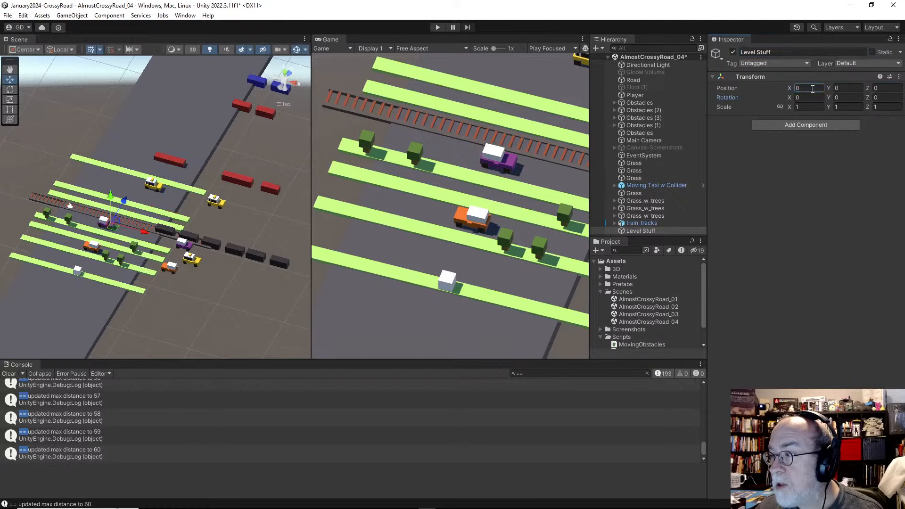
pyautogui.write('0')
pyautogui.press('Tab')
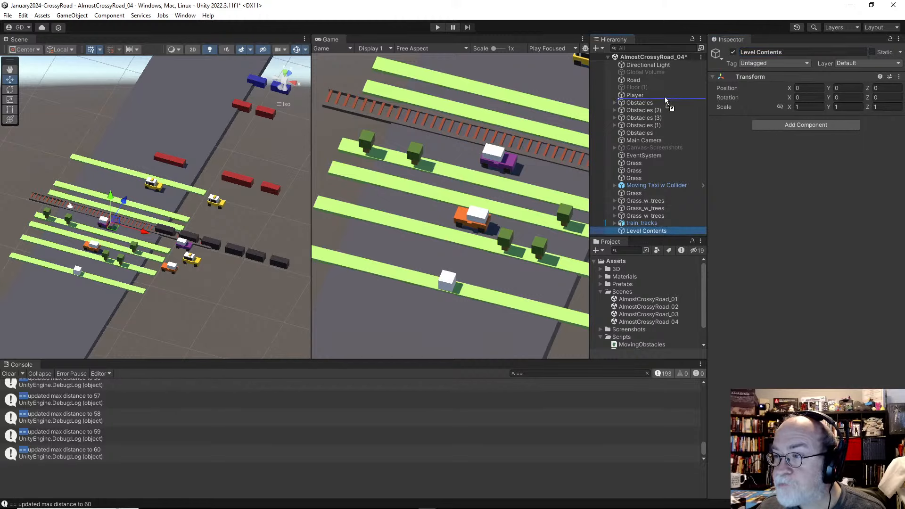
pyautogui.moveTo(664, 97); pyautogui.dragTo(665, 97)
# Parent all Obstacles groups, Grass and Grass_w_trees objects, Moving Taxi w Collider and train_tracks under Level Contents
pyautogui.click(651, 80)
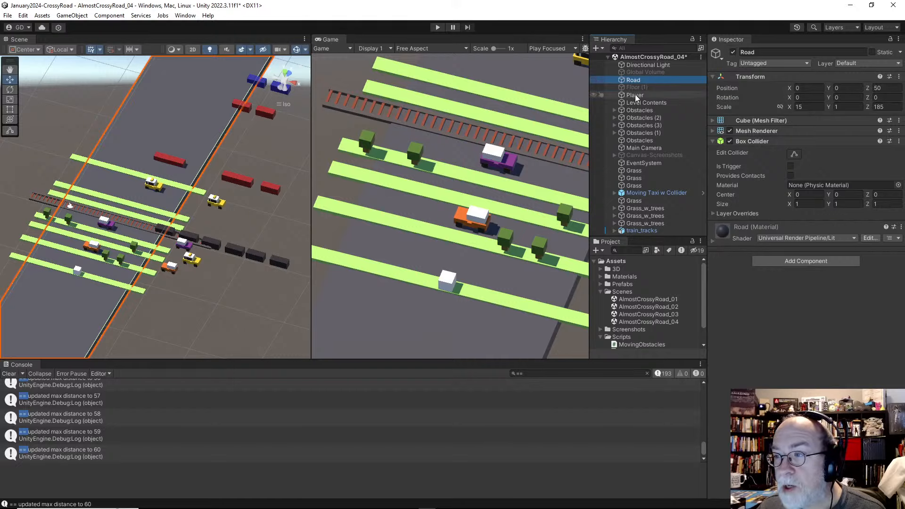
pyautogui.click(635, 95)
pyautogui.click(643, 101)
pyautogui.click(640, 110)
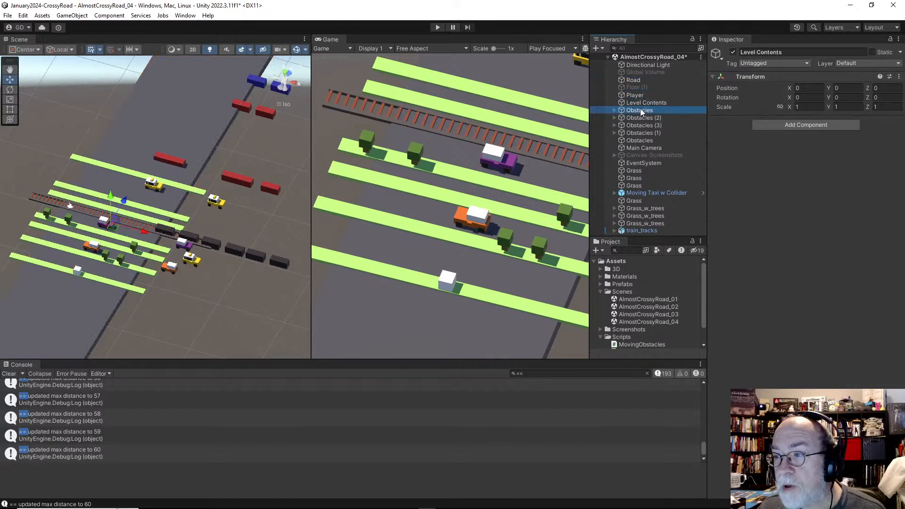
pyautogui.keyDown('shift'); pyautogui.click(643, 140); pyautogui.keyUp('shift')
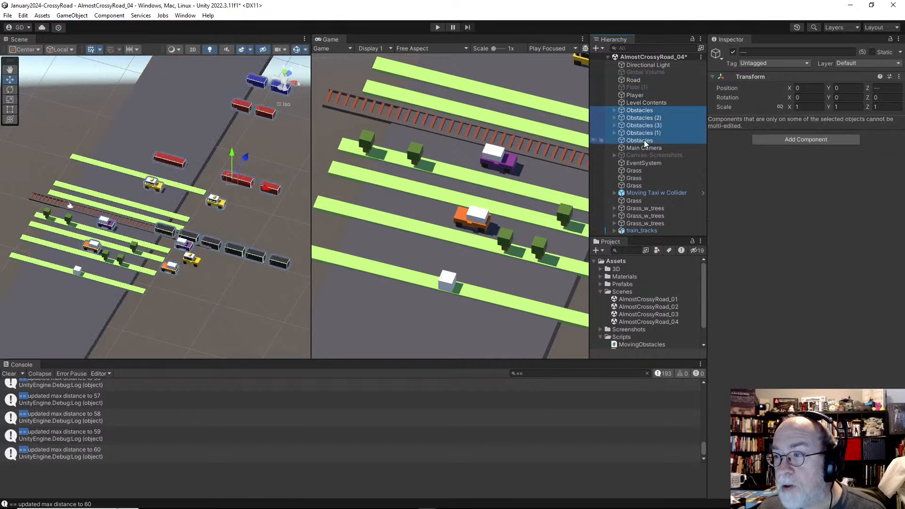
pyautogui.keyDown('ctrl'); pyautogui.click(634, 170); pyautogui.keyUp('ctrl')
pyautogui.keyDown('ctrl'); pyautogui.click(634, 178); pyautogui.keyUp('ctrl')
pyautogui.keyDown('ctrl'); pyautogui.click(634, 185); pyautogui.keyUp('ctrl')
pyautogui.keyDown('ctrl'); pyautogui.click(650, 192); pyautogui.keyUp('ctrl')
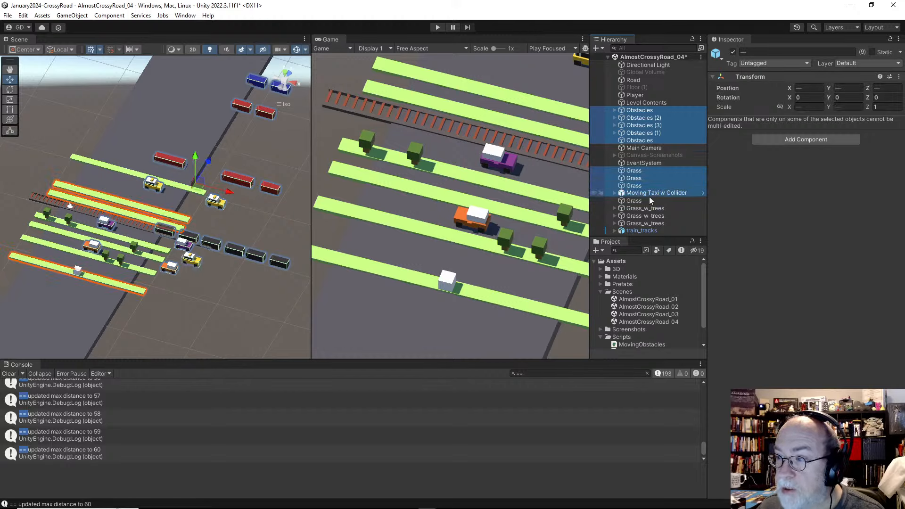
pyautogui.keyDown('ctrl'); pyautogui.click(634, 201); pyautogui.keyUp('ctrl')
pyautogui.keyDown('ctrl'); pyautogui.click(641, 208); pyautogui.keyUp('ctrl')
pyautogui.keyDown('ctrl'); pyautogui.click(638, 216); pyautogui.keyUp('ctrl')
pyautogui.keyDown('ctrl'); pyautogui.click(638, 224); pyautogui.keyUp('ctrl')
pyautogui.keyDown('ctrl'); pyautogui.click(638, 229); pyautogui.keyUp('ctrl')
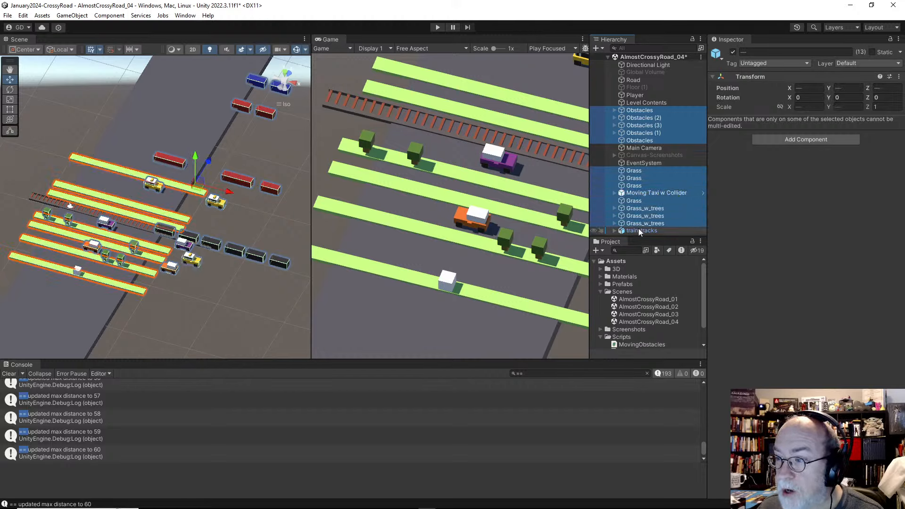
pyautogui.moveTo(639, 120); pyautogui.dragTo(640, 104)
# Deactivate Level Contents and activate it again to check which objects it controls
pyautogui.click(640, 103)
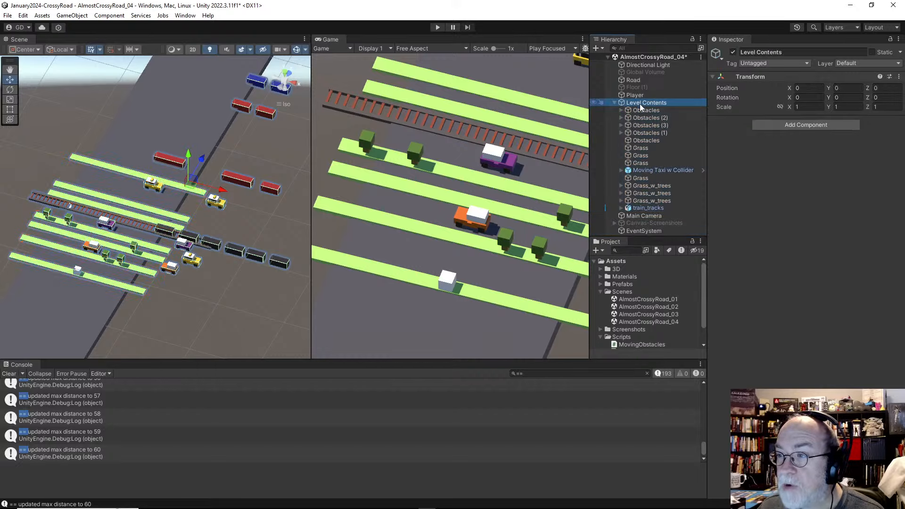
pyautogui.click(734, 52)
pyautogui.click(733, 52)
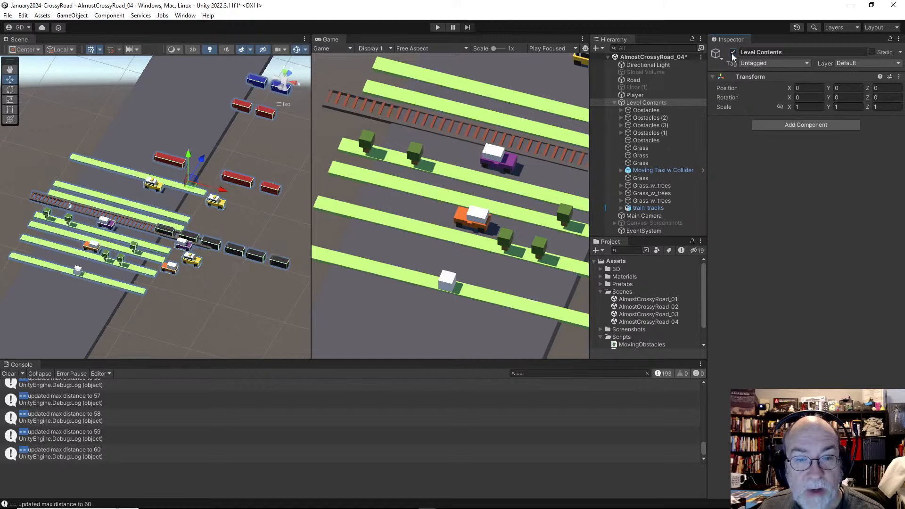
# Toggle Level Contents off and on, then examine its Obstacles groups to find which ones hold the red and blue blocks
pyautogui.click(733, 53)
pyautogui.click(733, 52)
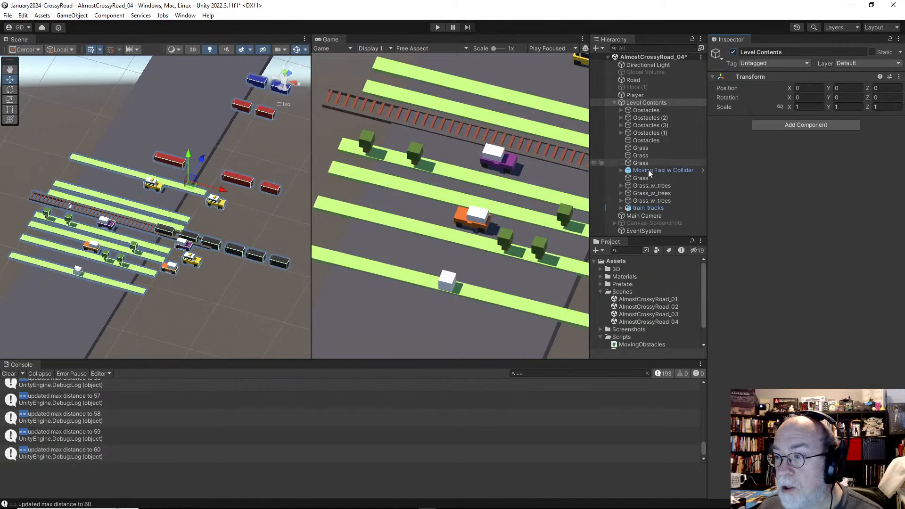
pyautogui.click(168, 162)
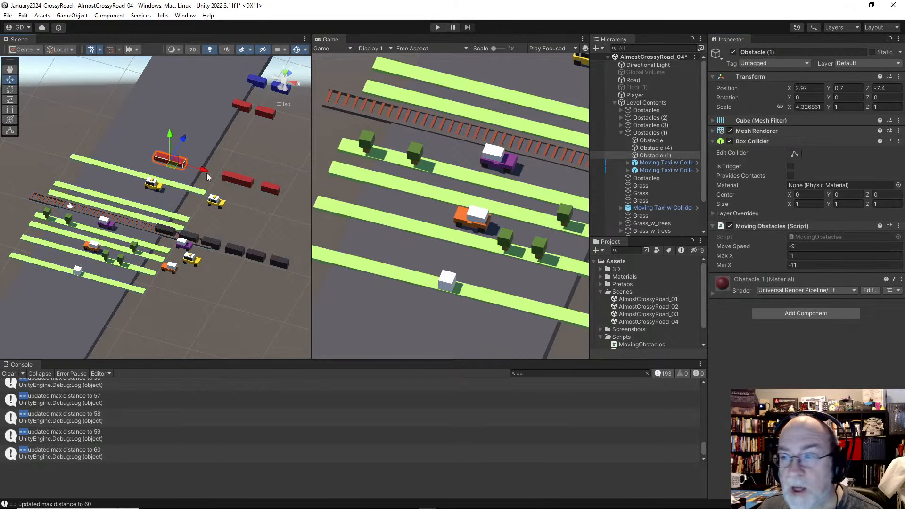
pyautogui.click(660, 141)
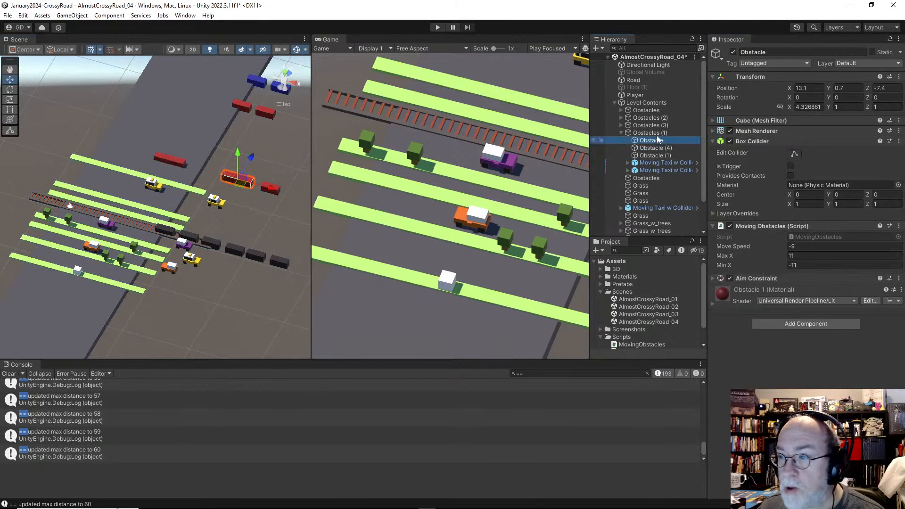
pyautogui.press('Left')
pyautogui.press('Left')
pyautogui.press('Up')
pyautogui.press('Up')
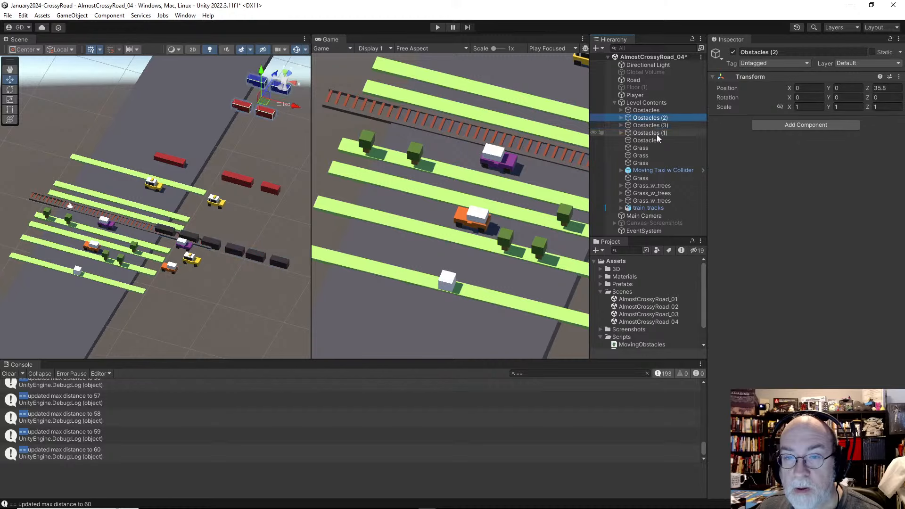
pyautogui.press('Down')
pyautogui.press('Down')
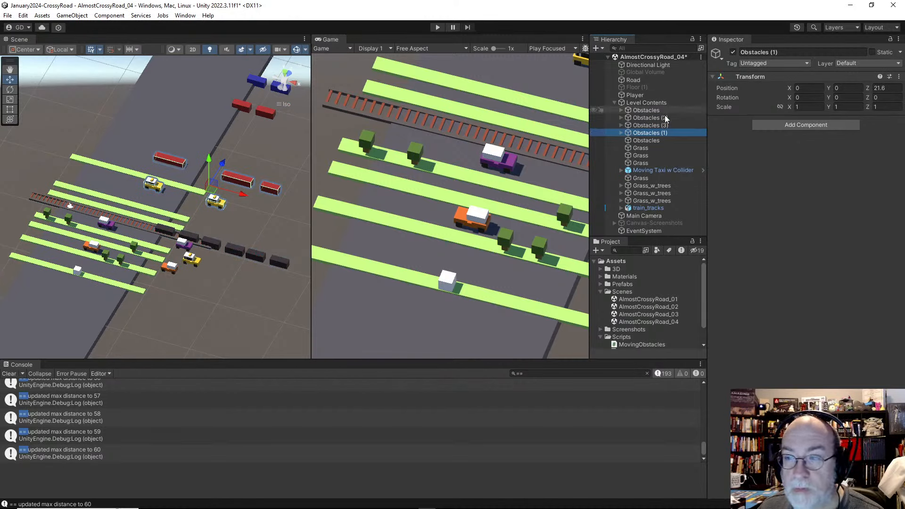
# Move Obstacles (1) and Obstacles (2) out of Level Contents, placing them between Player and Level Contents in the Hierarchy
pyautogui.moveTo(650, 102); pyautogui.dragTo(651, 99)
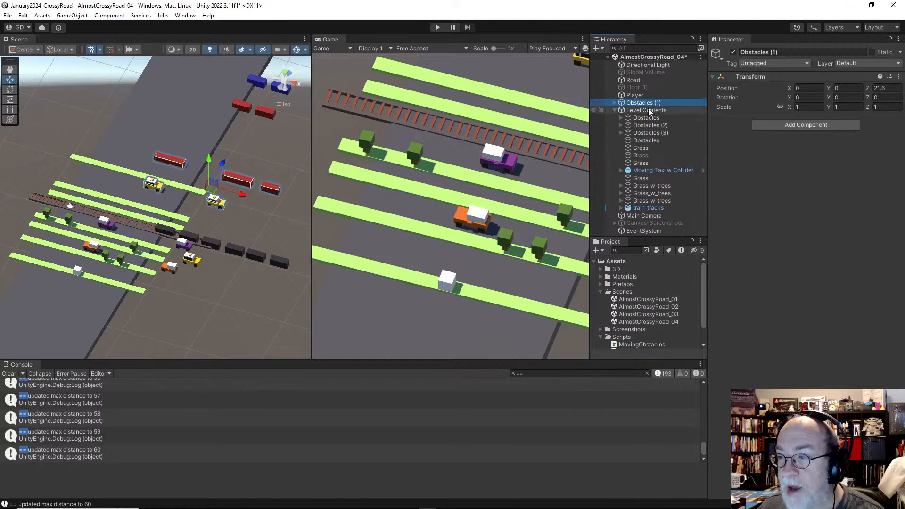
pyautogui.click(649, 125)
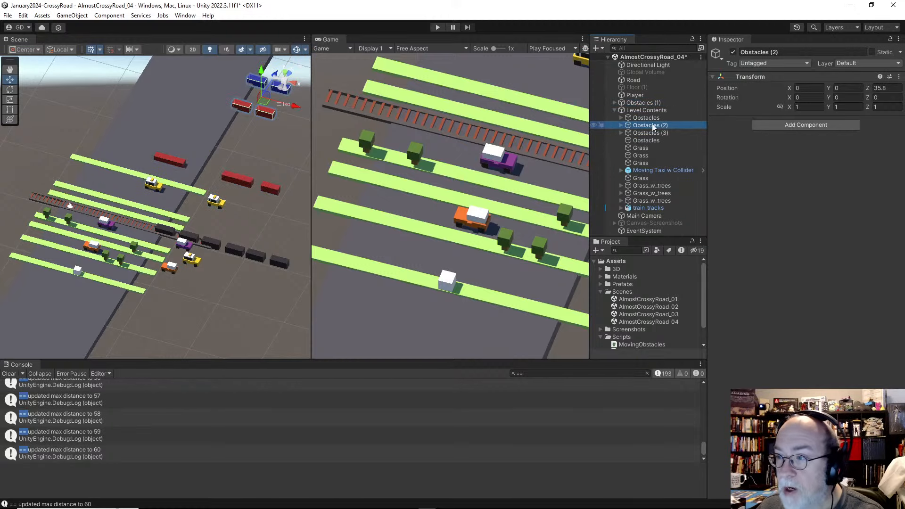
pyautogui.moveTo(655, 121); pyautogui.dragTo(653, 107)
pyautogui.click(647, 103)
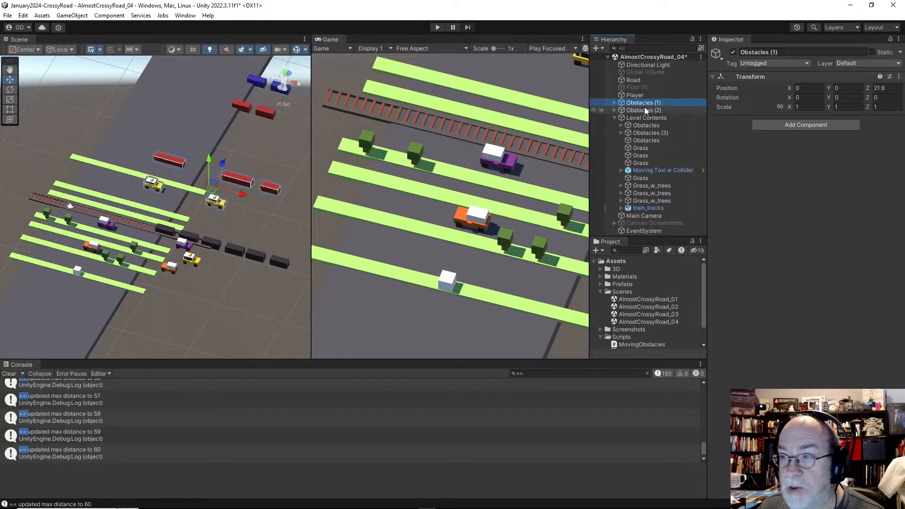
pyautogui.click(646, 110)
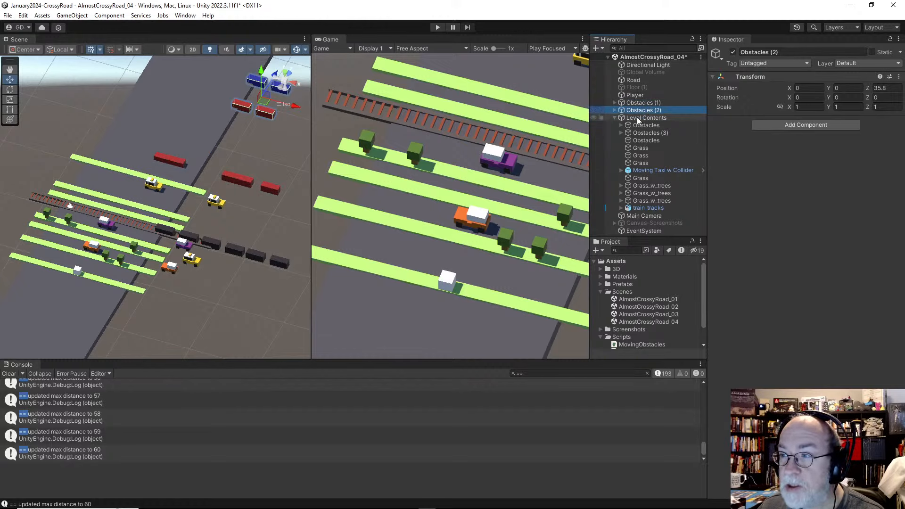
# Toggle Level Contents and leave it deactivated to check which objects remain outside it
pyautogui.click(646, 118)
pyautogui.click(733, 52)
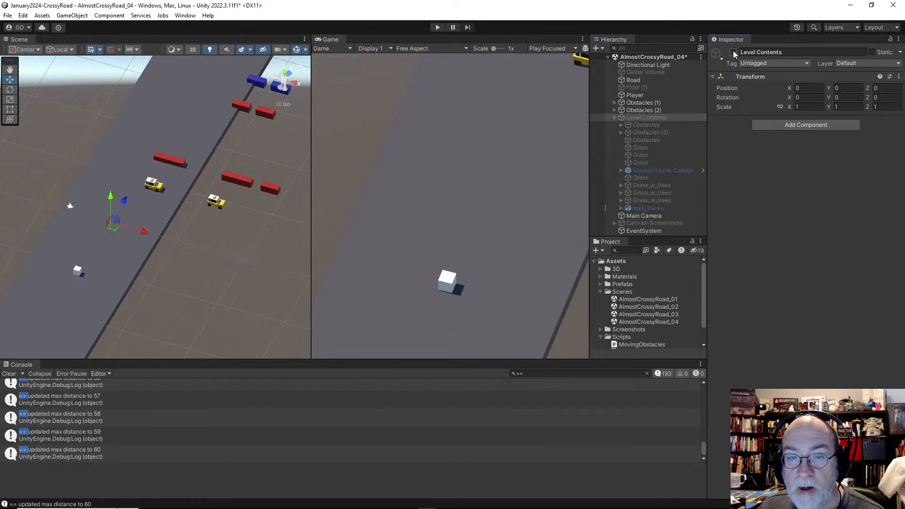
pyautogui.click(733, 52)
pyautogui.click(733, 53)
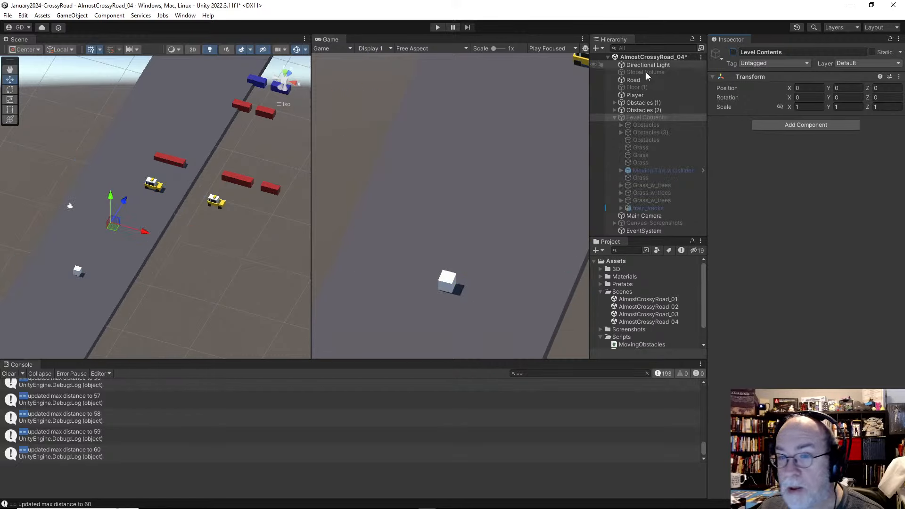
# Move both Moving Taxi w Collider objects from Obstacles (1) into Level Contents
pyautogui.click(154, 184)
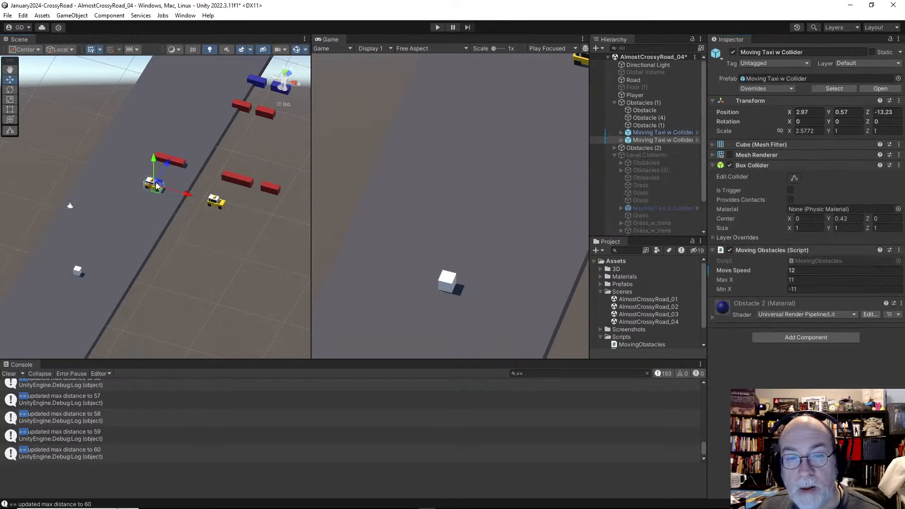
pyautogui.keyDown('shift'); pyautogui.click(646, 140); pyautogui.keyUp('shift')
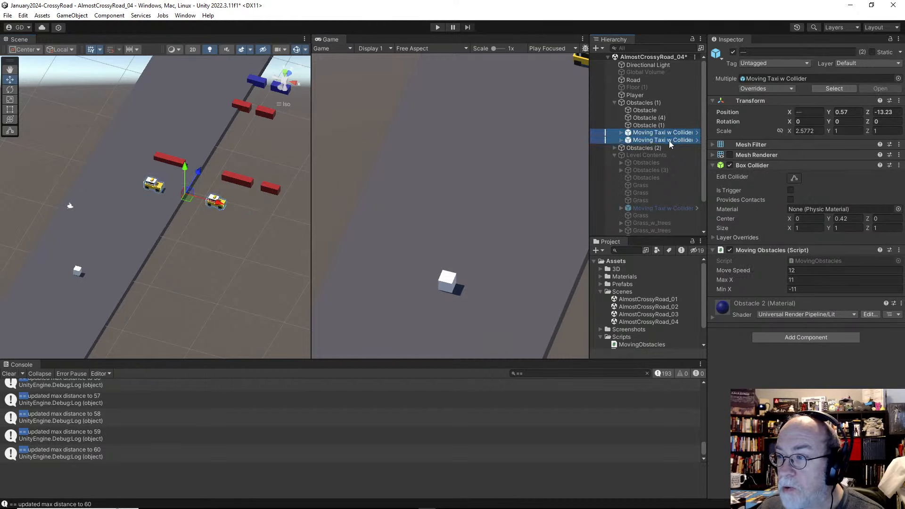
pyautogui.moveTo(669, 140); pyautogui.dragTo(664, 153)
# Collapse Obstacles (1), then reactivate Level Contents and toggle it to check that it controls the moved taxis, leaving it active
pyautogui.click(659, 126)
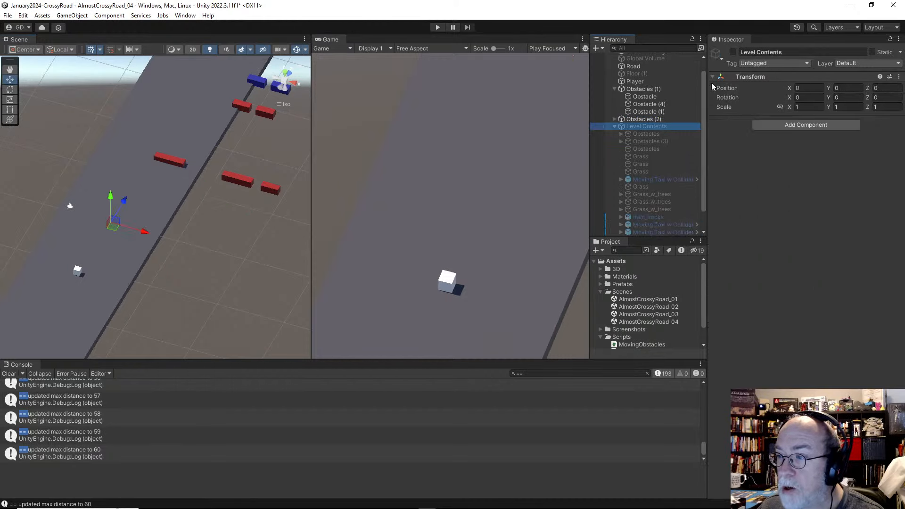
pyautogui.click(690, 89)
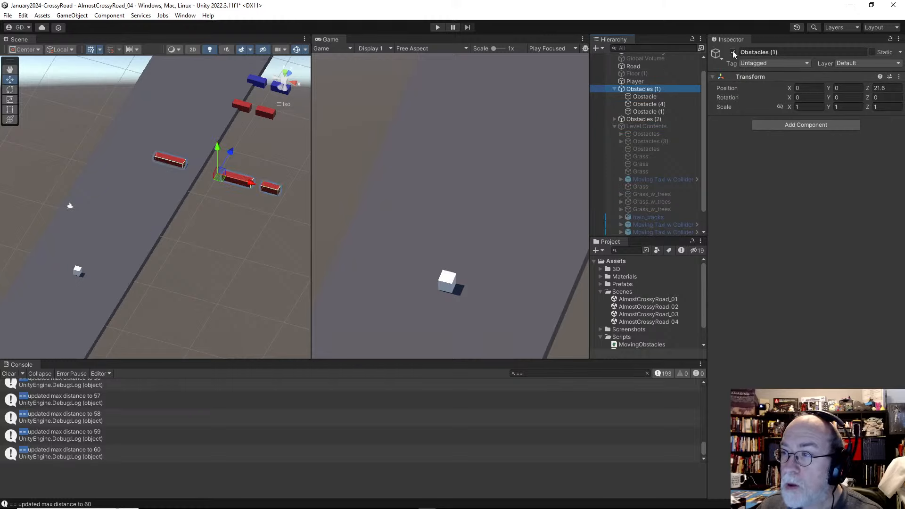
pyautogui.click(614, 89)
pyautogui.click(649, 106)
pyautogui.click(733, 52)
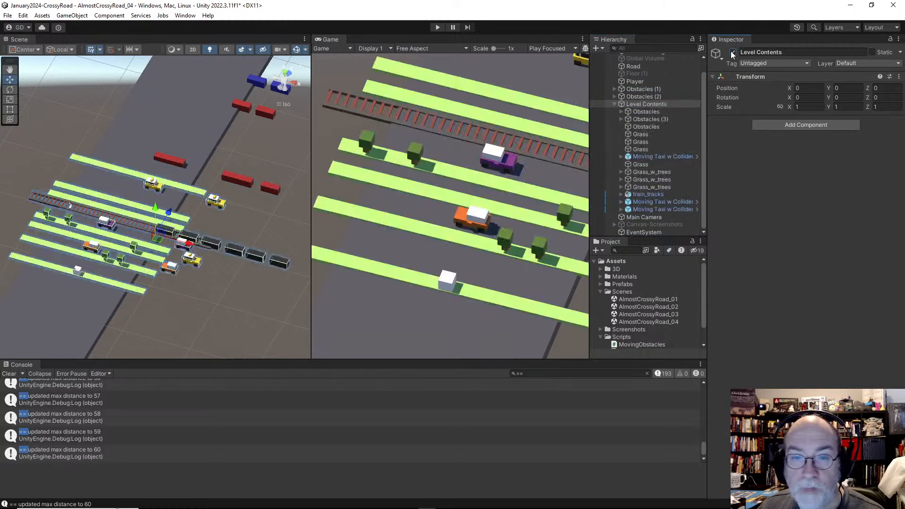
pyautogui.click(733, 52)
pyautogui.click(733, 52)
pyautogui.click(733, 53)
pyautogui.click(733, 53)
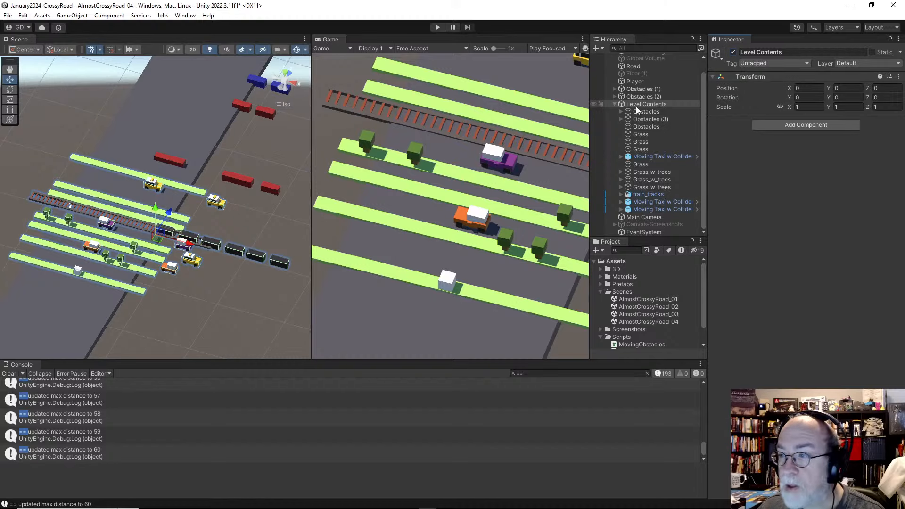
# Duplicate Level Contents and move the copy farther along the road to about Z 24.48
pyautogui.click(614, 103)
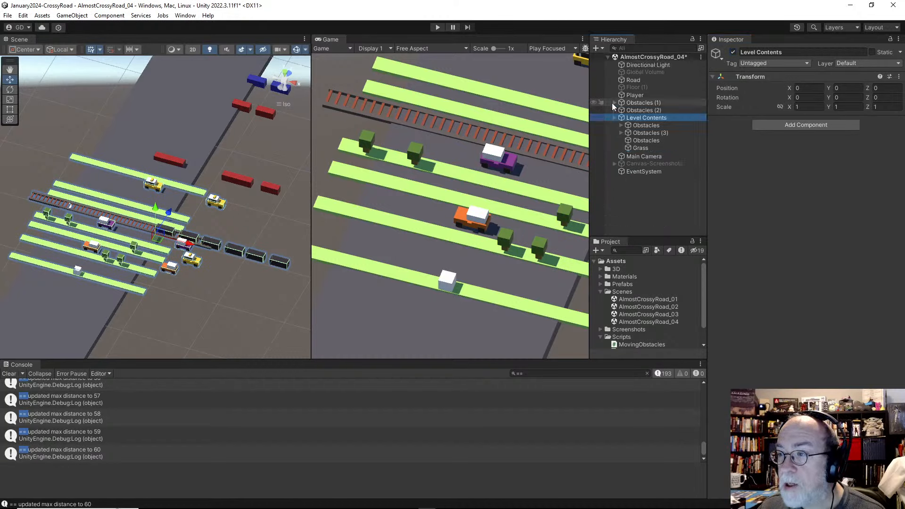
pyautogui.hotkey('ctrl', 'd')
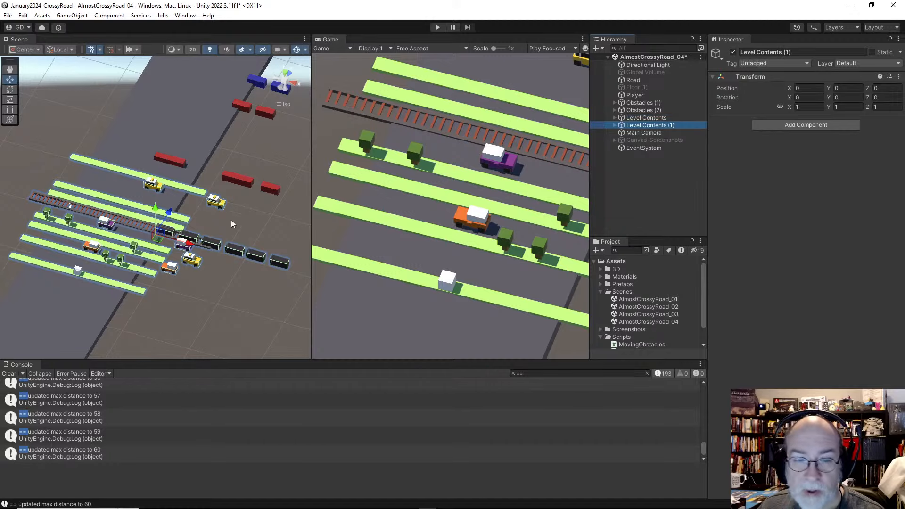
pyautogui.moveTo(169, 218); pyautogui.dragTo(253, 117)
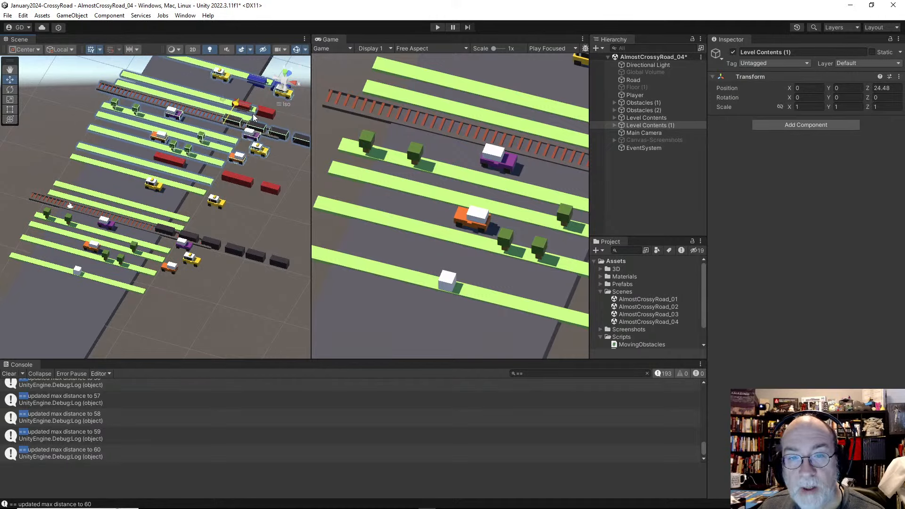
pyautogui.moveTo(190, 197); pyautogui.dragTo(232, 196, button='right')
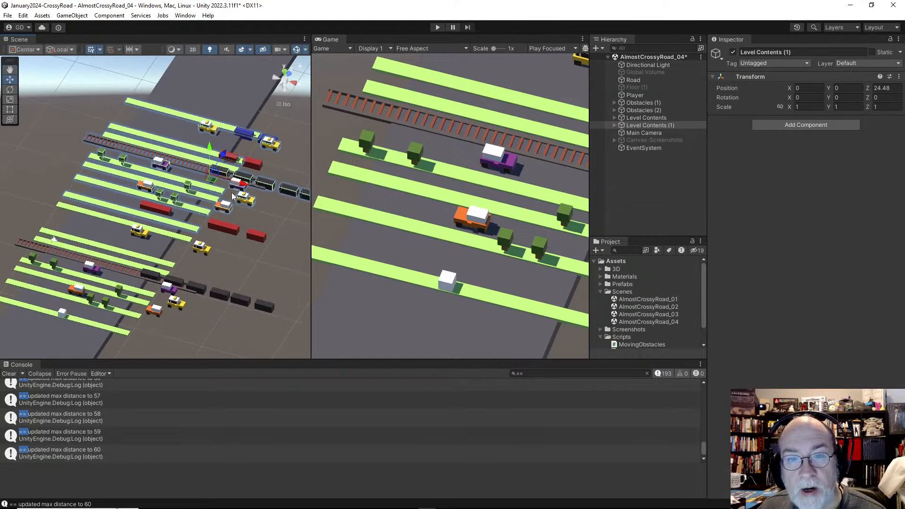
# In Level Contents (1), move train_tracks up beside Obstacles (3) and parent Obstacles (3) under train_tracks
pyautogui.click(657, 126)
pyautogui.press('Right')
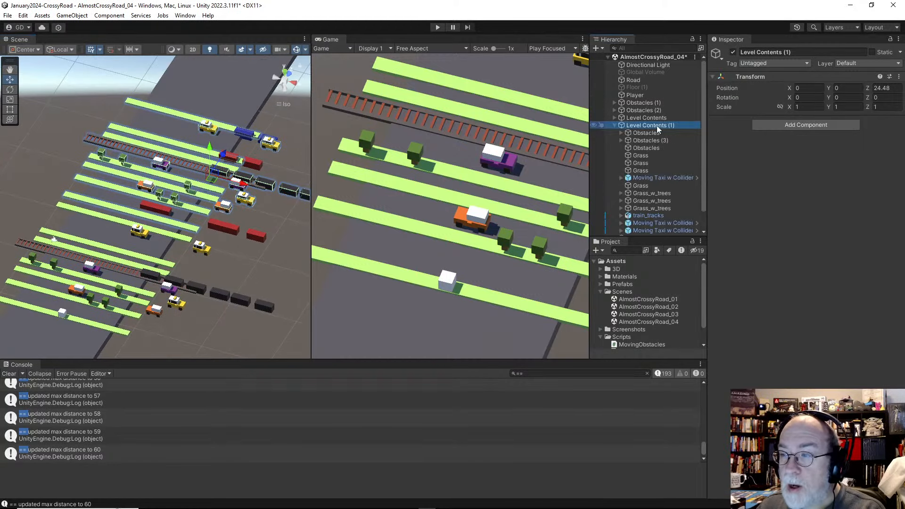
pyautogui.press('Down')
pyautogui.click(676, 140)
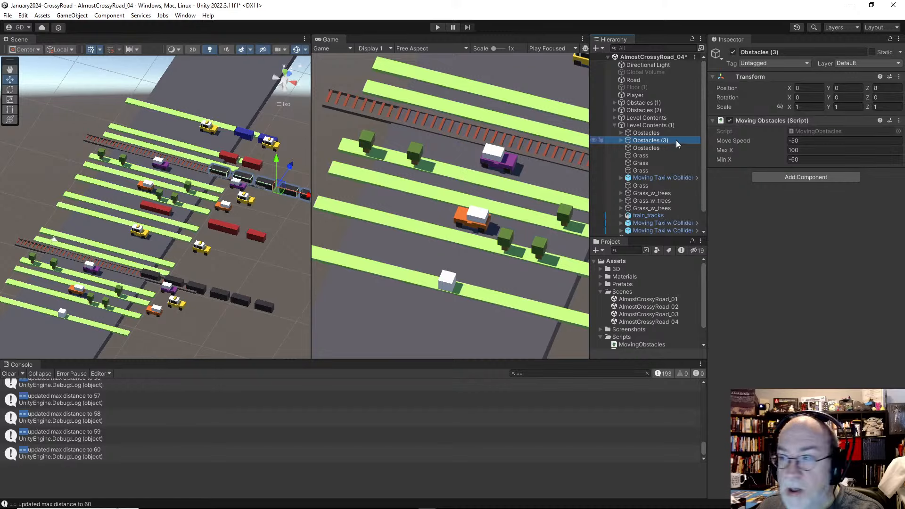
pyautogui.scroll(-2, 652, 177)
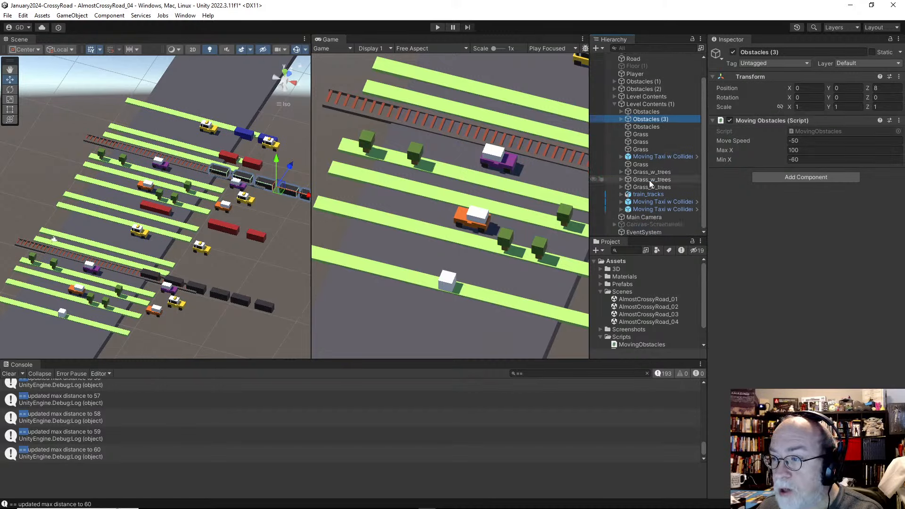
pyautogui.moveTo(639, 193); pyautogui.dragTo(652, 127)
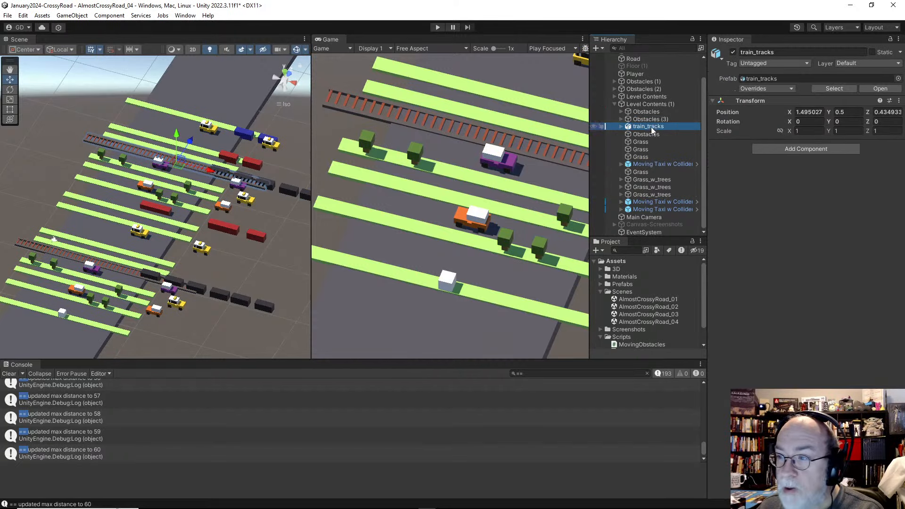
pyautogui.click(649, 119)
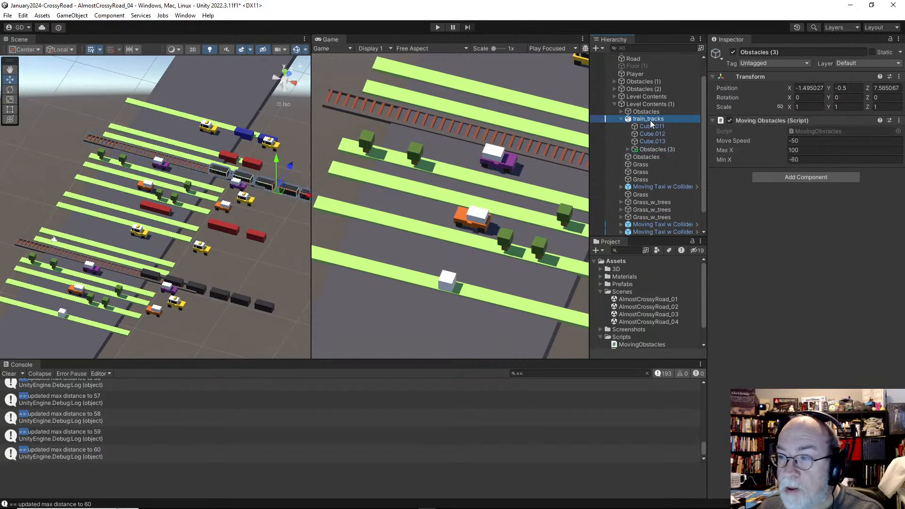
pyautogui.press('Left')
# Move train_tracks in Level Contents (1) farther along the road to about Z 6.06
pyautogui.scroll(-4, 246, 163)
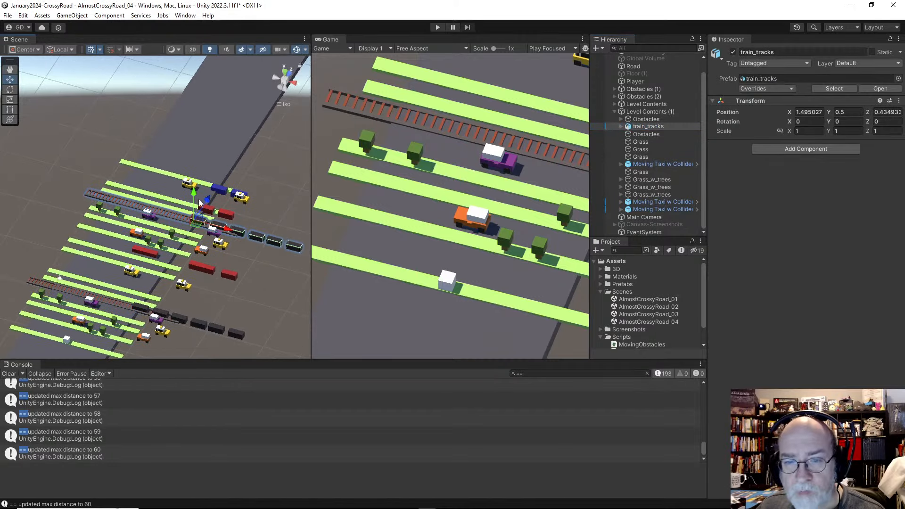
pyautogui.moveTo(208, 202); pyautogui.dragTo(224, 183)
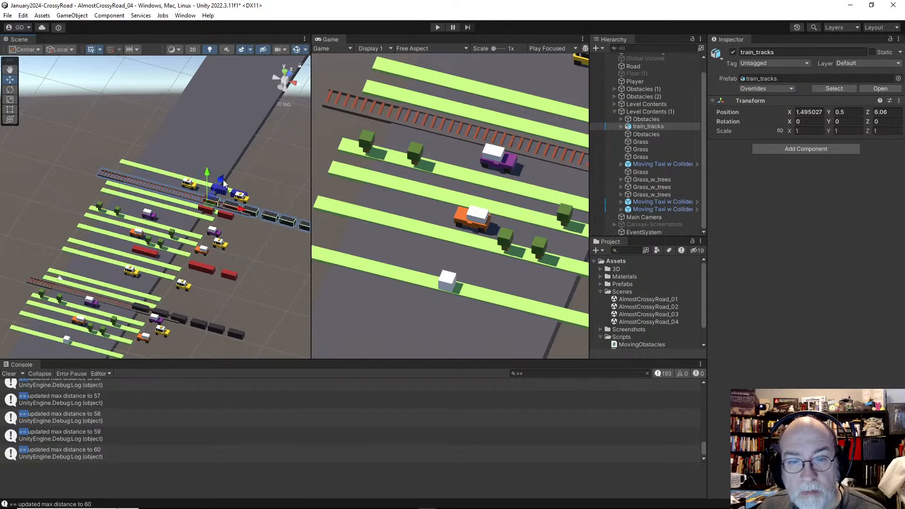
pyautogui.moveTo(259, 214)
pyautogui.mouseDown(button='right')
pyautogui.moveTo(270, 250)
pyautogui.moveTo(247, 216)
pyautogui.mouseUp(button='right')
# Examine the children of Obstacles and train_tracks in Level Contents (1), including the Moving Obstacles settings of the cars and train
pyautogui.click(658, 127)
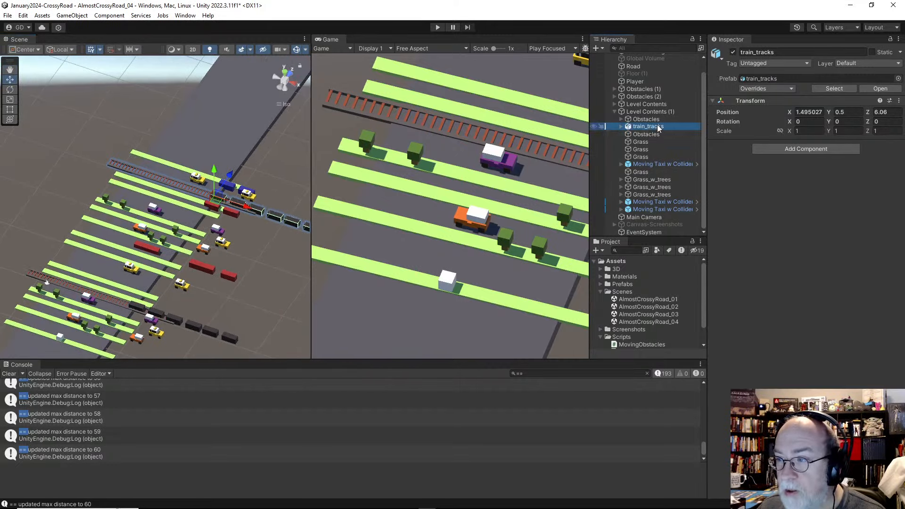
pyautogui.click(621, 126)
pyautogui.click(623, 118)
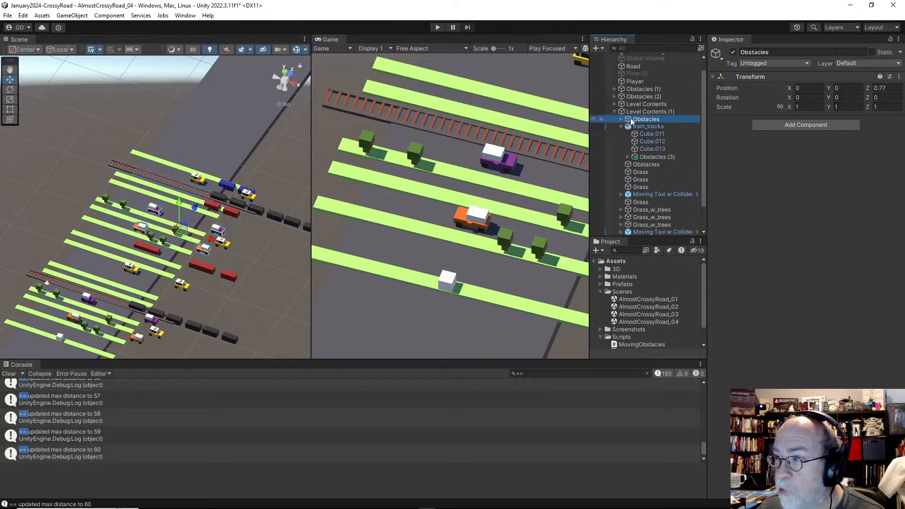
pyautogui.click(620, 119)
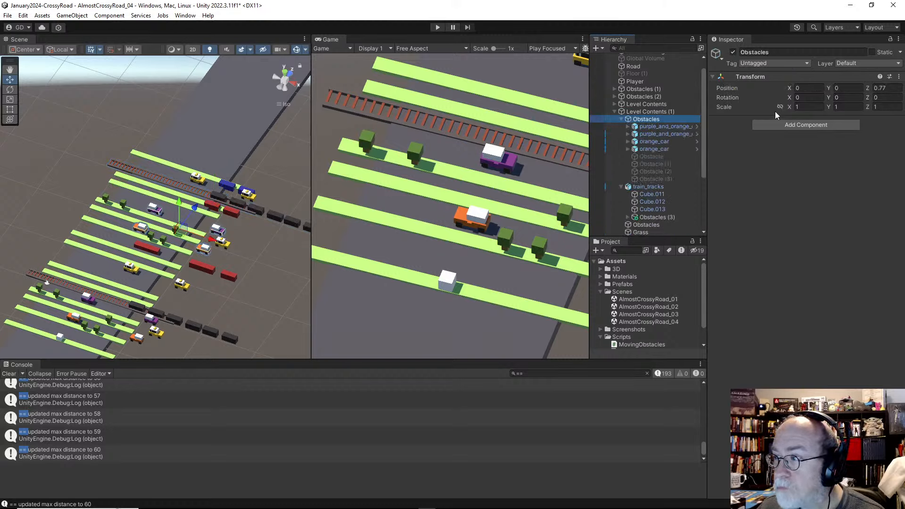
pyautogui.click(653, 126)
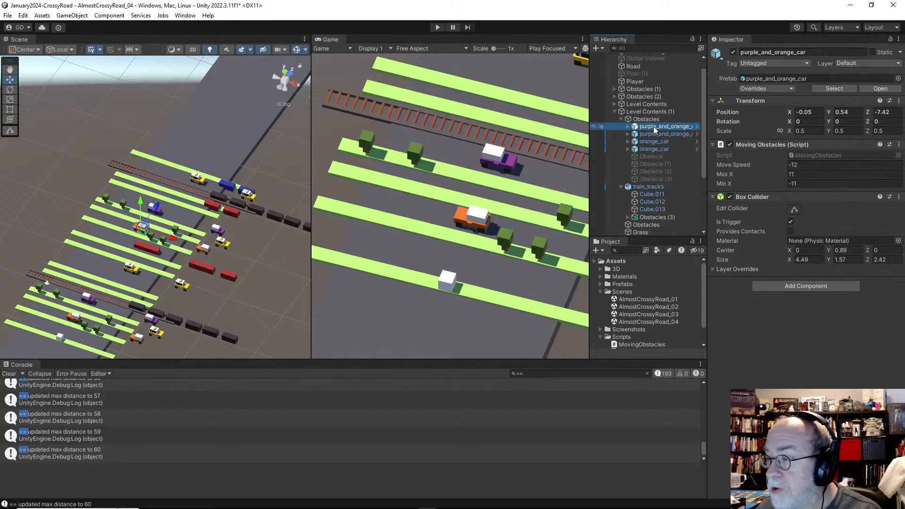
pyautogui.press('Down')
pyautogui.press('Down')
pyautogui.press('Down')
pyautogui.press('Down')
pyautogui.press('Down')
pyautogui.press('Down')
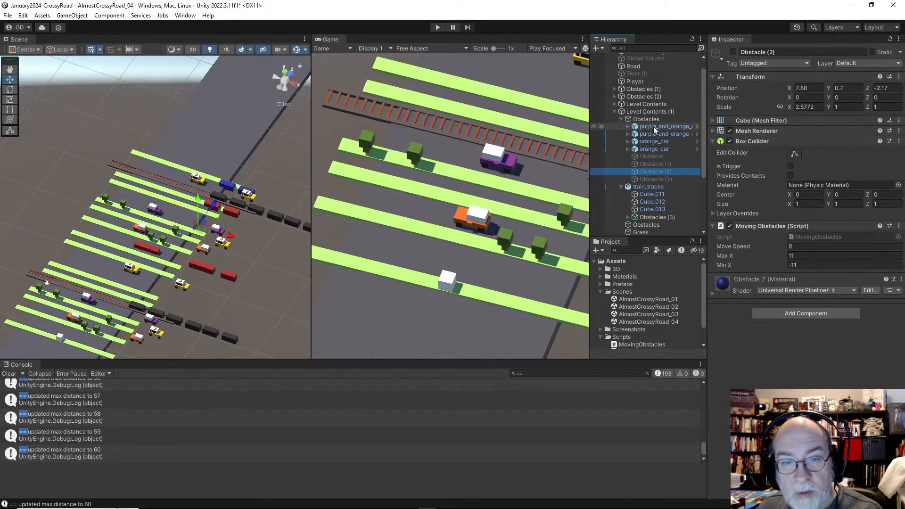
pyautogui.press('Down')
pyautogui.press('Down')
pyautogui.press('Down')
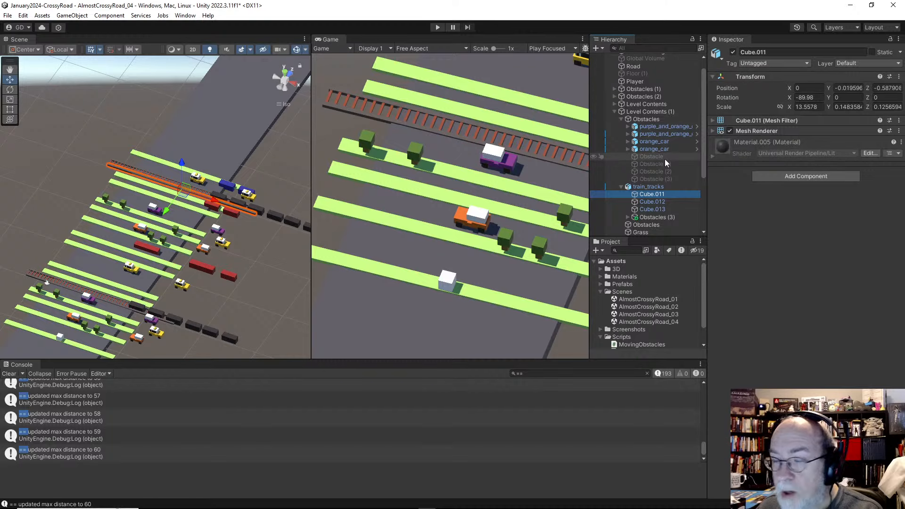
pyautogui.press('Down')
pyautogui.press('Down')
pyautogui.press('Down')
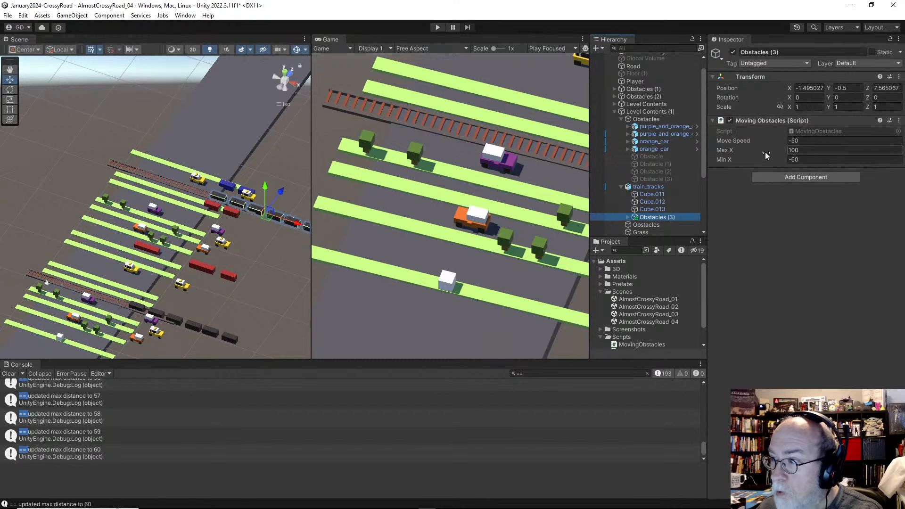
# Set the Move Speed of Obstacles (3) under train_tracks to 50 and collapse Obstacles and train_tracks in Level Contents (1)
pyautogui.click(816, 141)
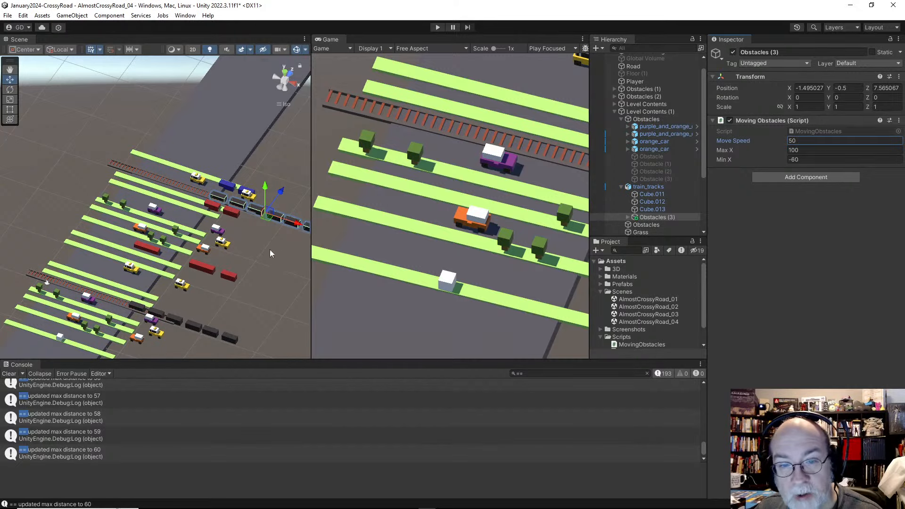
pyautogui.click(655, 118)
pyautogui.press('Left')
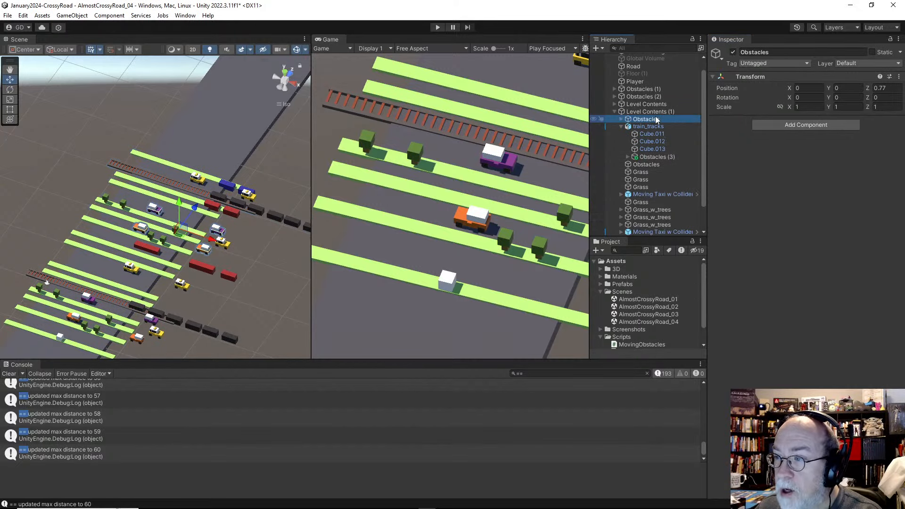
pyautogui.press('Down')
pyautogui.press('Left')
# Find the Grass strip at Z 4 in Level Contents (1), just before the far train tracks, and delete it
pyautogui.press('Down')
pyautogui.press('Down')
pyautogui.press('Down')
pyautogui.press('Down')
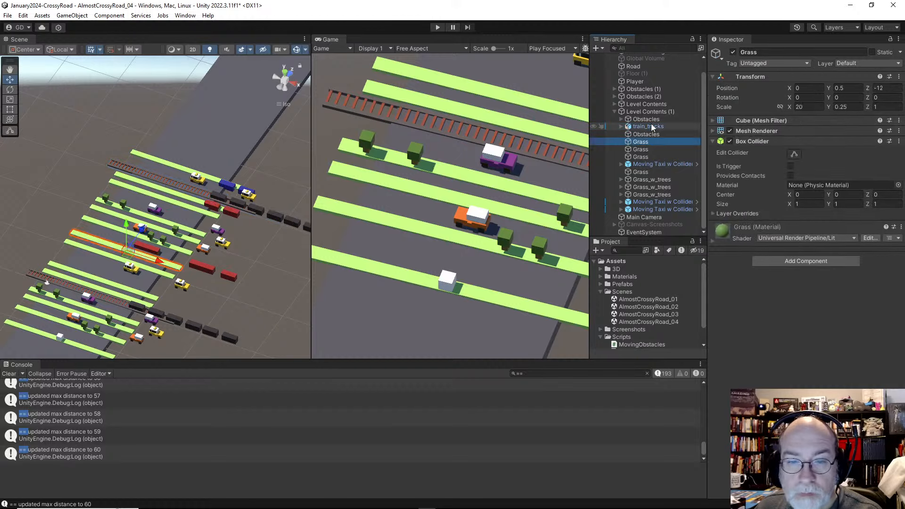
pyautogui.press('Down')
pyautogui.press('Down')
pyautogui.press('Down')
pyautogui.press('Down')
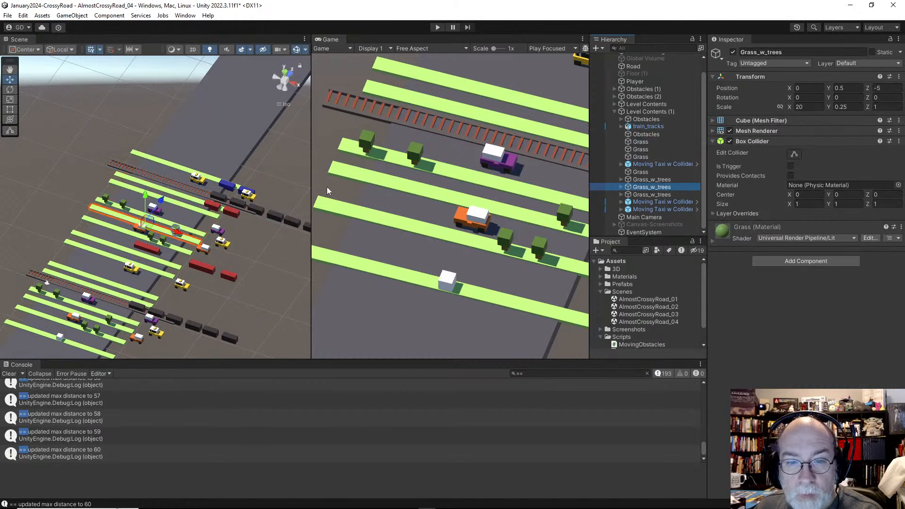
pyautogui.click(174, 195)
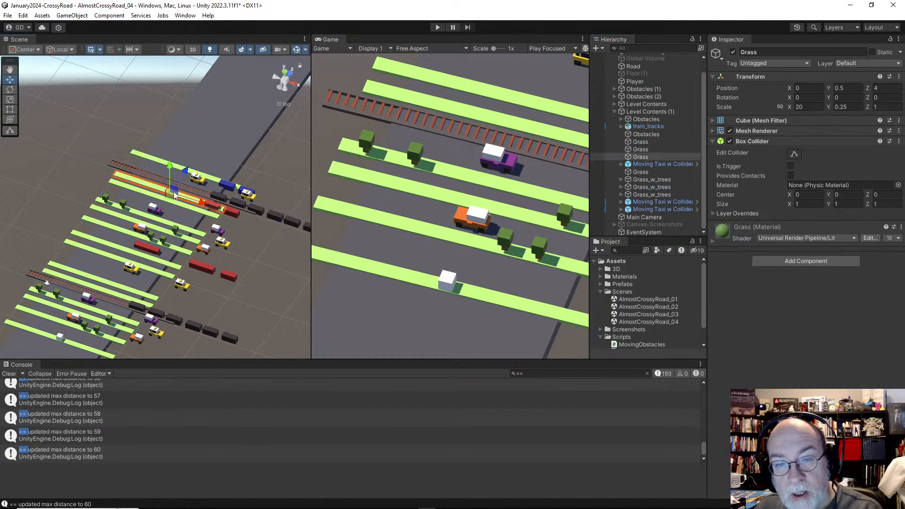
pyautogui.click(174, 192)
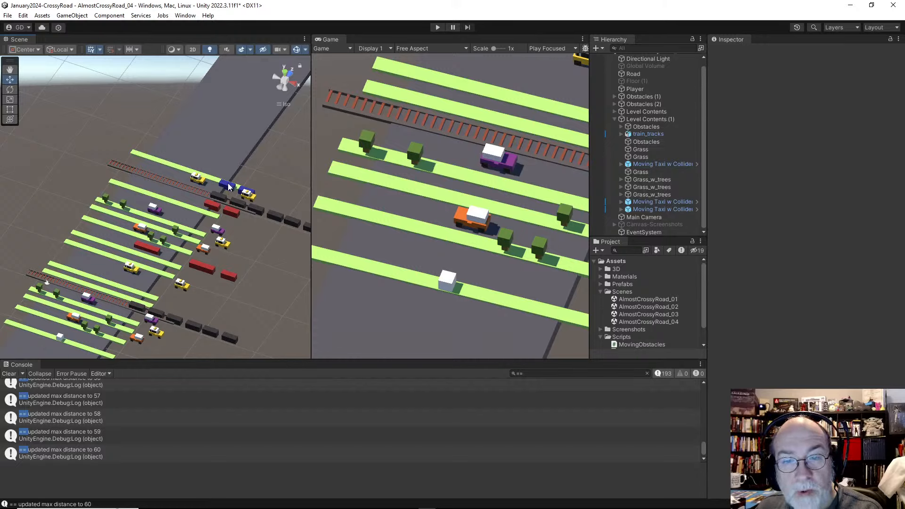
# Move the farthest Grass strip along the road to about Z 12.49 and shift the two taxis before it slightly farther
pyautogui.click(211, 181)
pyautogui.moveTo(198, 158); pyautogui.dragTo(213, 145)
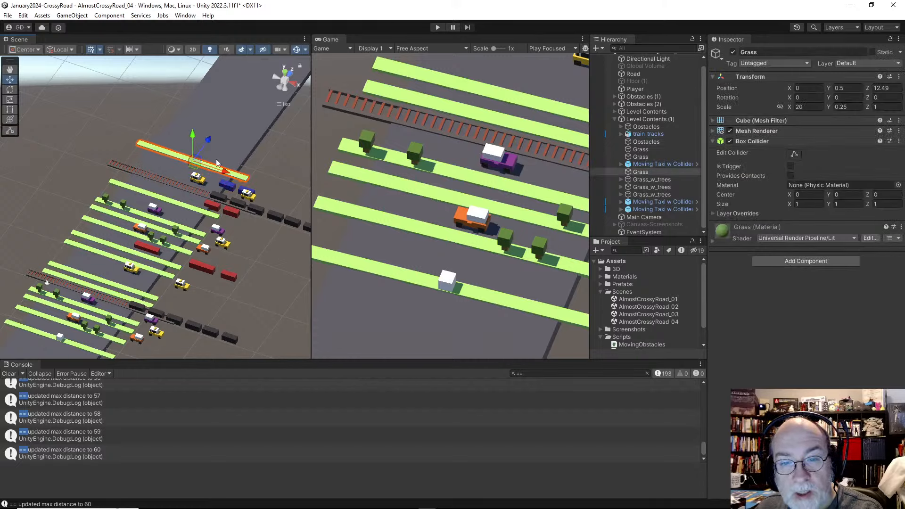
pyautogui.click(223, 184)
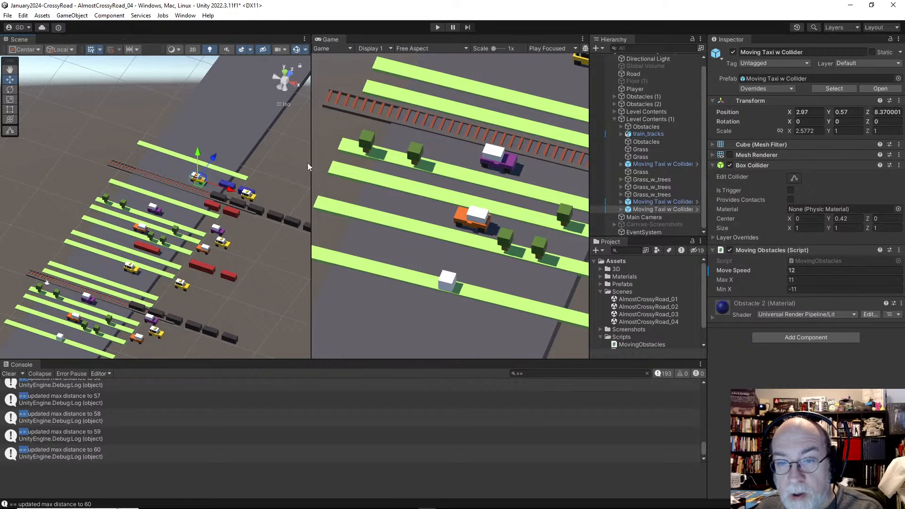
pyautogui.keyDown('ctrl'); pyautogui.click(660, 202); pyautogui.keyUp('ctrl')
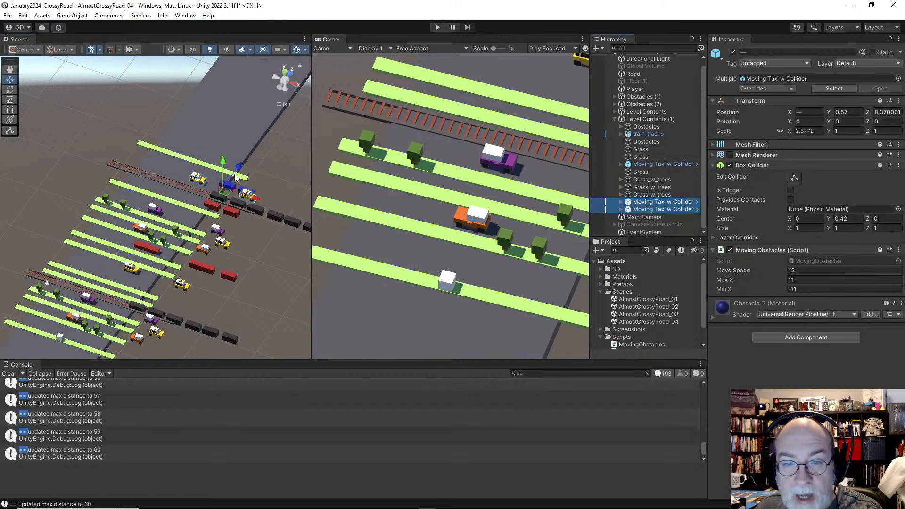
pyautogui.moveTo(236, 178); pyautogui.dragTo(211, 157)
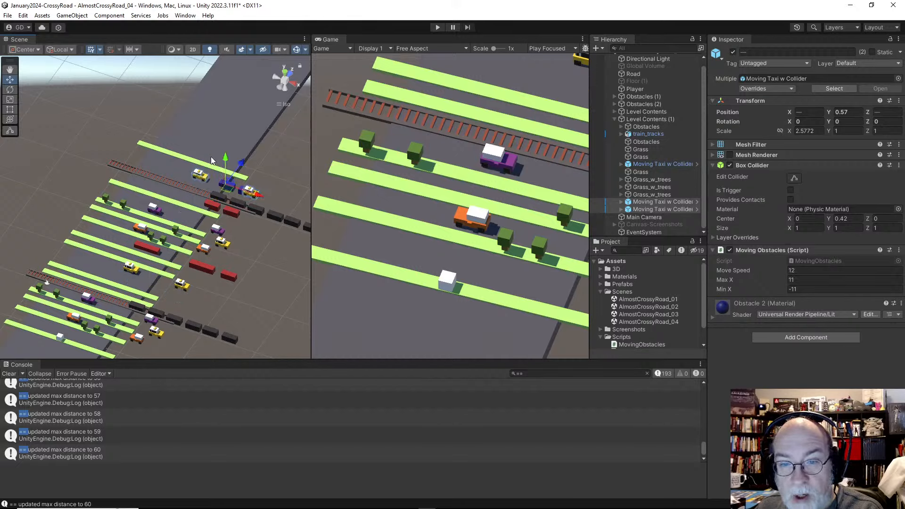
# Move the two blue obstacles in Obstacles (2) farther along the road, beyond the last grass strip
pyautogui.click(226, 186)
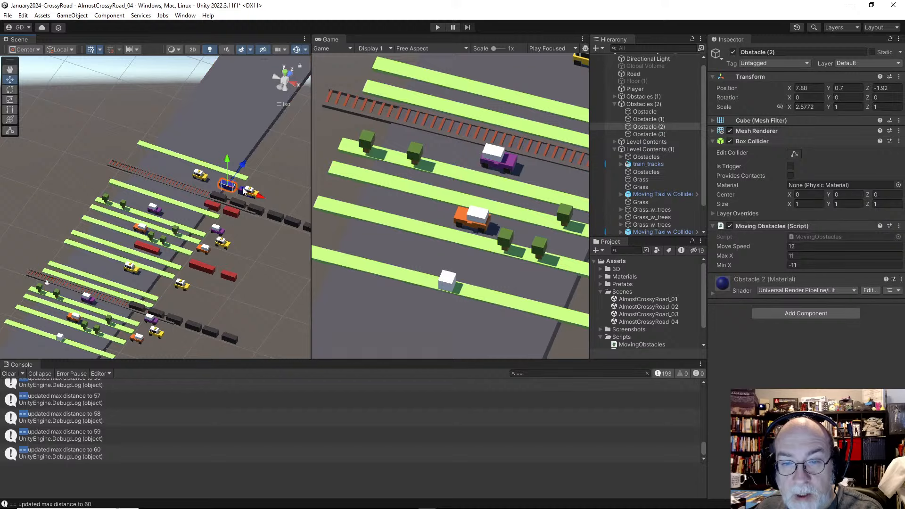
pyautogui.keyDown('shift'); pyautogui.click(241, 190); pyautogui.keyUp('shift')
pyautogui.moveTo(253, 170); pyautogui.dragTo(264, 164)
# Set the two taxis beyond the far train tracks to Y rotation 180 and Move Speed -12
pyautogui.click(250, 194)
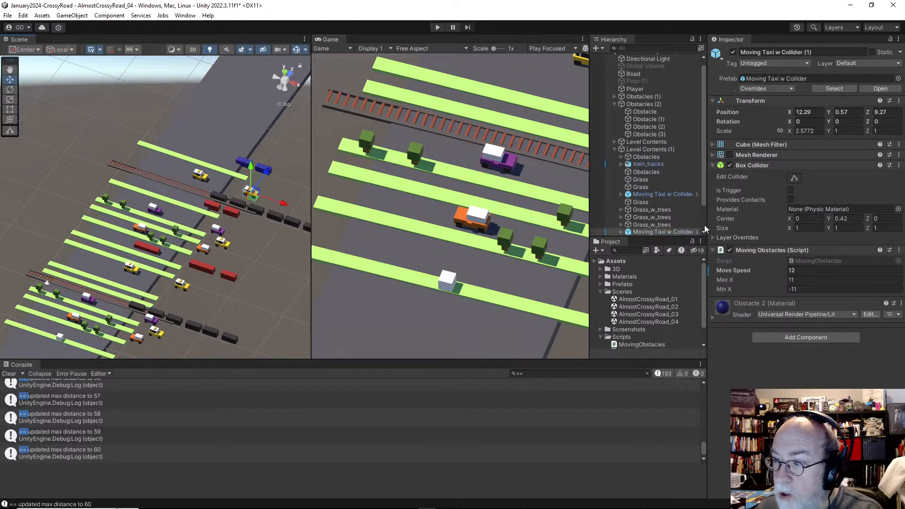
pyautogui.click(679, 231)
pyautogui.scroll(-2, 671, 217)
pyautogui.keyDown('ctrl'); pyautogui.click(668, 209); pyautogui.keyUp('ctrl')
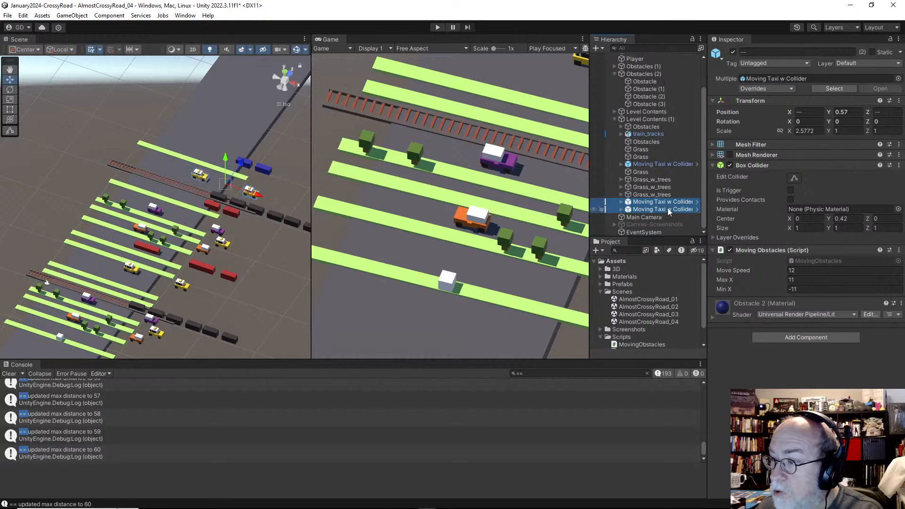
pyautogui.click(847, 121)
pyautogui.write('21')
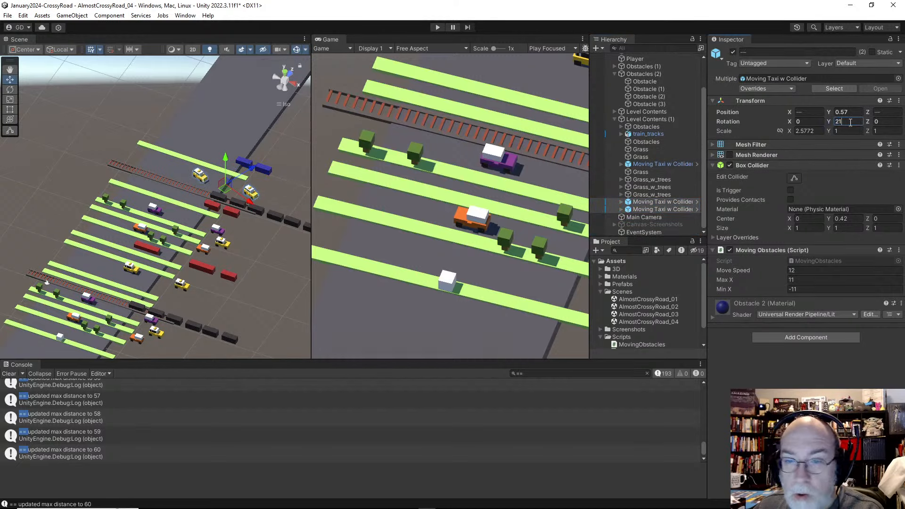
pyautogui.press('BackSpace')
pyautogui.press('BackSpace')
pyautogui.write('180')
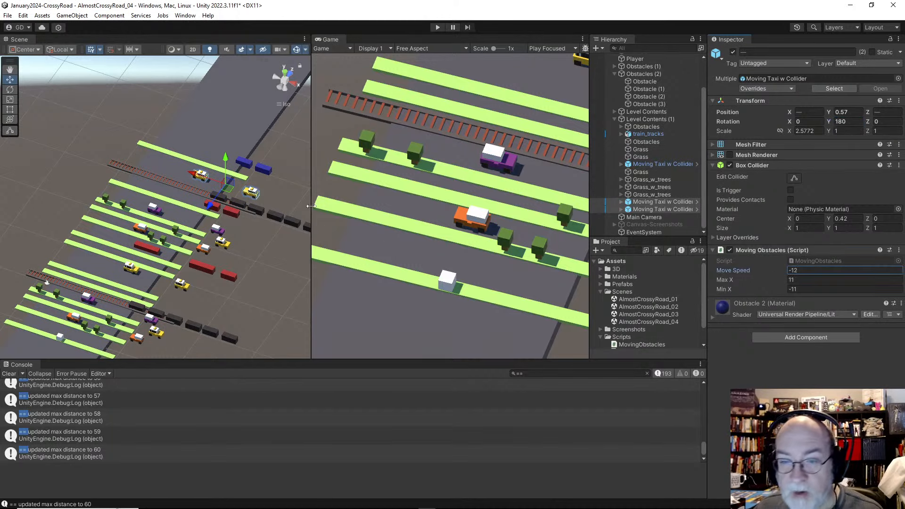
# Play the scene and move the player forward across the lanes of the extended level to the last grass strip
pyautogui.click(67, 188)
pyautogui.scroll(-2, 77, 225)
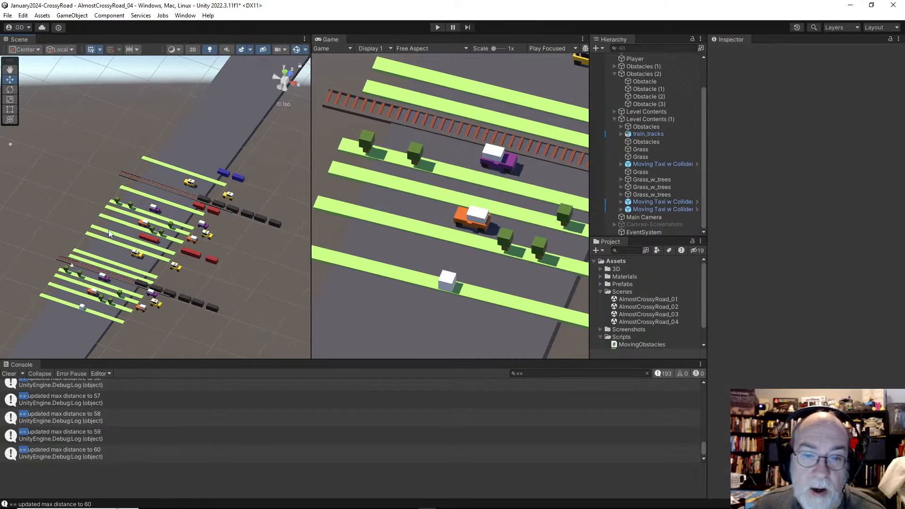
pyautogui.moveTo(109, 233); pyautogui.dragTo(180, 192, button='middle')
pyautogui.click(438, 27)
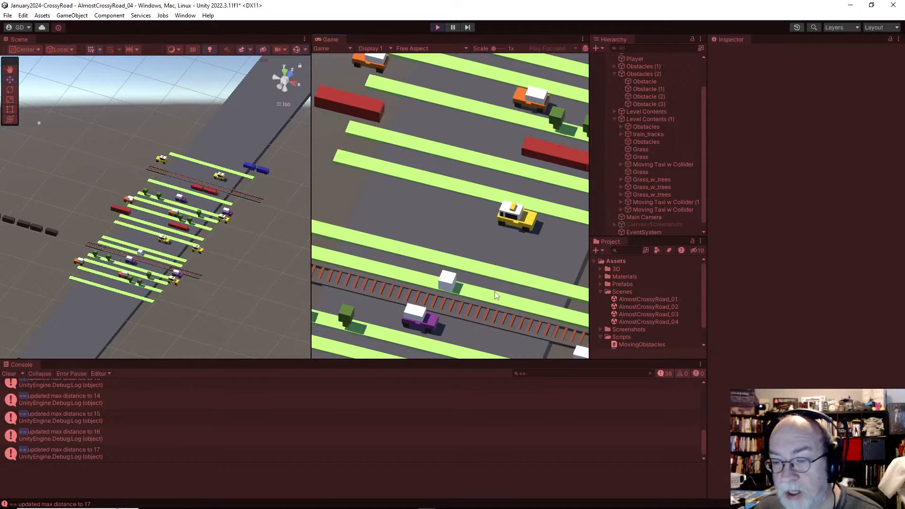
pyautogui.press('w')
pyautogui.press('w')
pyautogui.press('w')
pyautogui.press('w')
pyautogui.press('w')
pyautogui.press('w')
pyautogui.press('w')
pyautogui.press('w')
pyautogui.press('w')
pyautogui.press('w')
pyautogui.press('w')
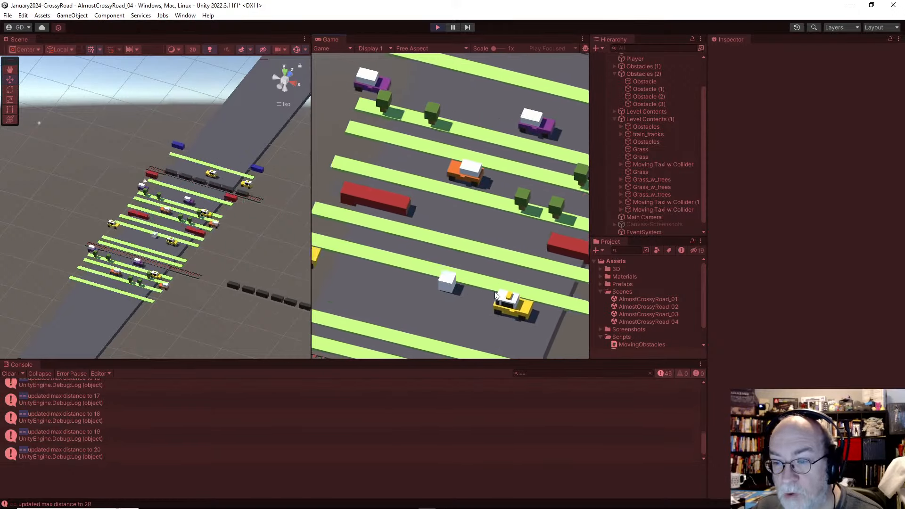
pyautogui.press('w')
pyautogui.press('w')
pyautogui.press('w')
pyautogui.press('w')
pyautogui.press('w')
pyautogui.press('w')
pyautogui.press('w')
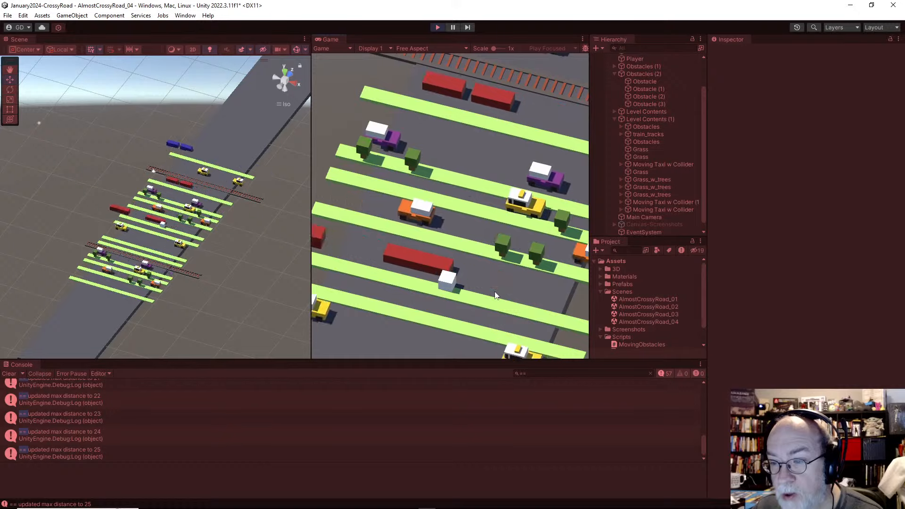
pyautogui.press('w')
pyautogui.press('w')
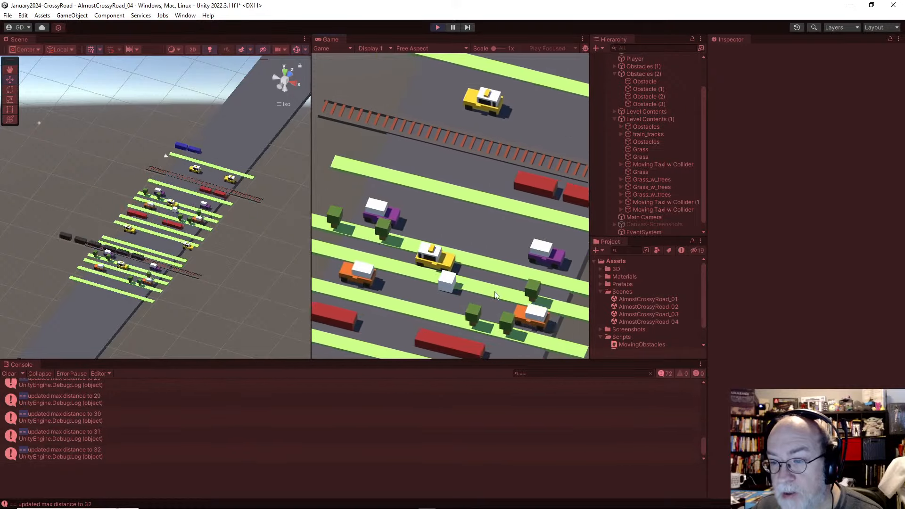
pyautogui.press('w')
pyautogui.press('w')
pyautogui.press('w')
pyautogui.press('w')
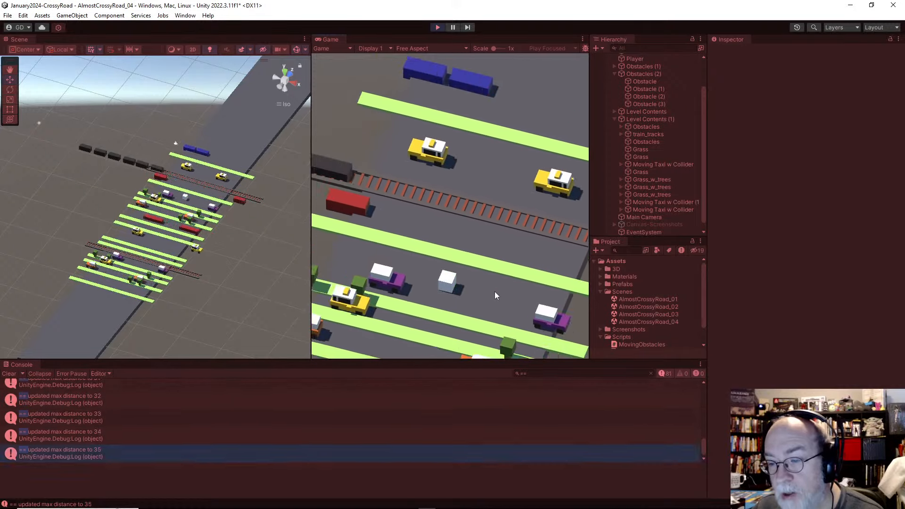
pyautogui.press('w')
pyautogui.press('w')
pyautogui.press('w')
pyautogui.press('w')
pyautogui.press('w')
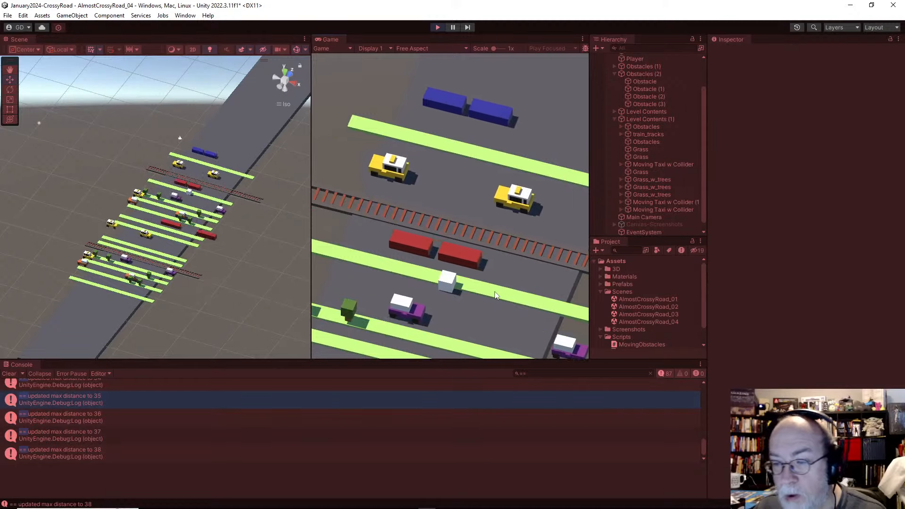
pyautogui.press('w')
pyautogui.press('w')
pyautogui.press('w')
pyautogui.press('w')
pyautogui.press('w')
pyautogui.press('w')
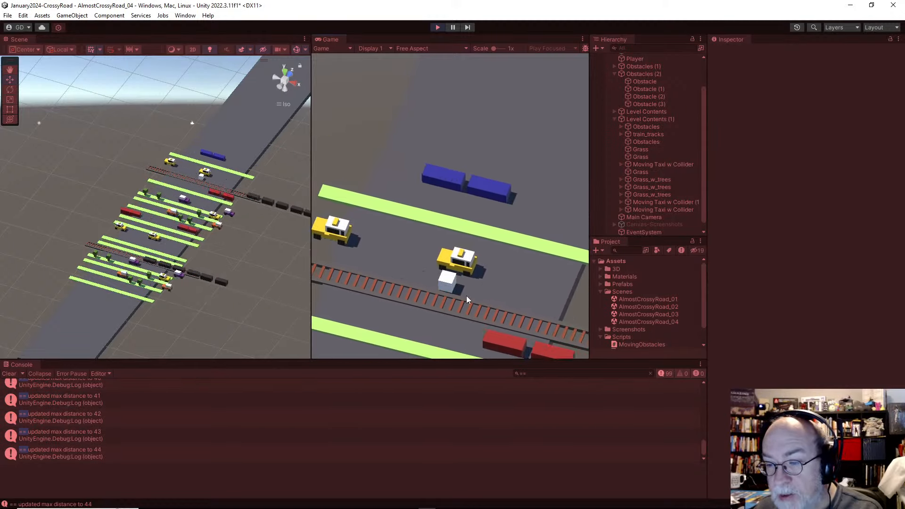
pyautogui.press('w')
pyautogui.press('w')
pyautogui.press('w')
pyautogui.press('w')
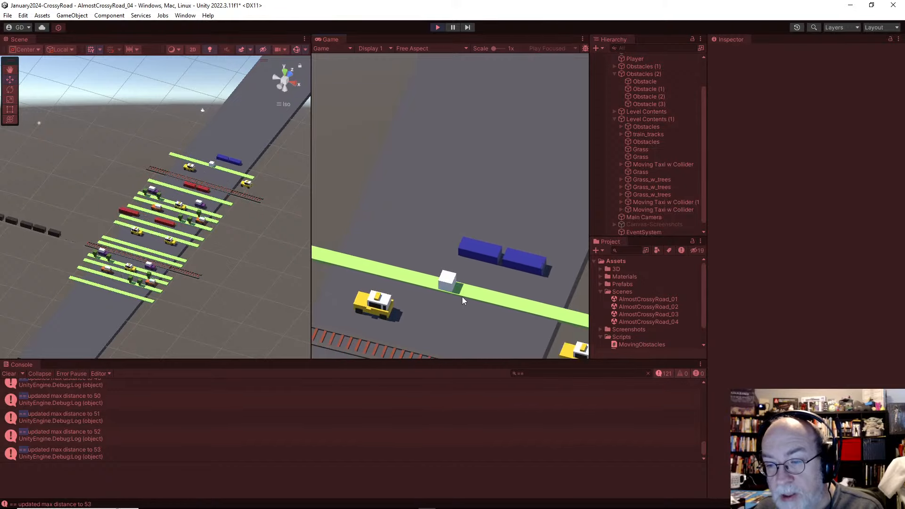
# Move the player back and forth around and beyond the last grass strip to check the max distance logging, then stop playing
pyautogui.press('s')
pyautogui.press('s')
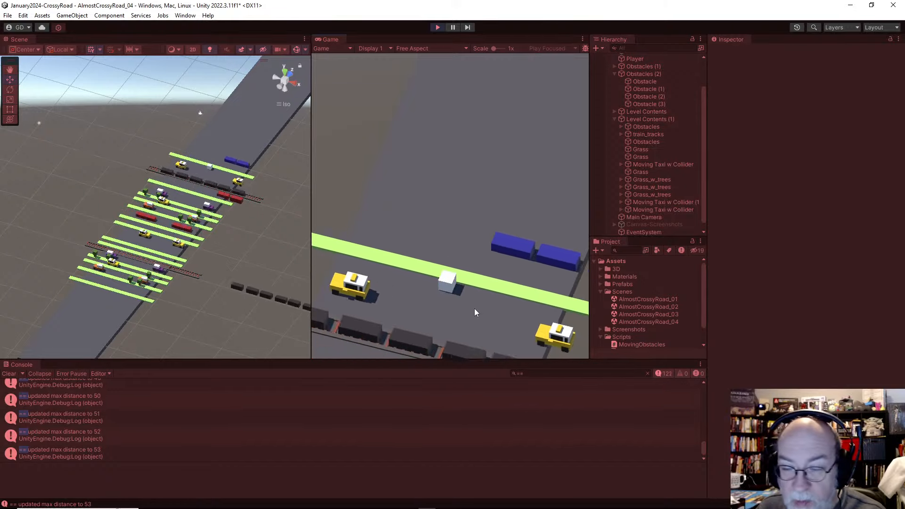
pyautogui.press('w')
pyautogui.press('w')
pyautogui.press('w')
pyautogui.press('w')
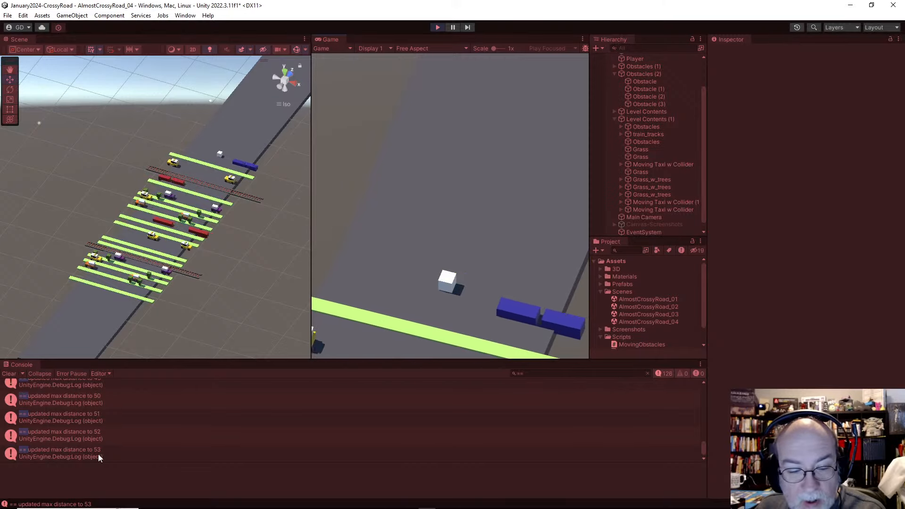
pyautogui.press('w')
pyautogui.press('w')
pyautogui.press('w')
pyautogui.press('w')
pyautogui.press('w')
pyautogui.press('w')
pyautogui.press('w')
pyautogui.press('w')
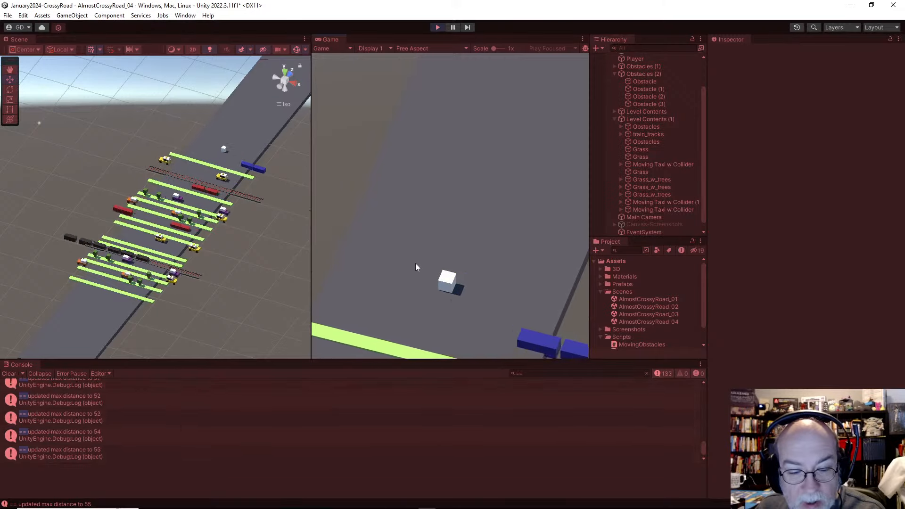
pyautogui.press('w')
pyautogui.press('w')
pyautogui.press('w')
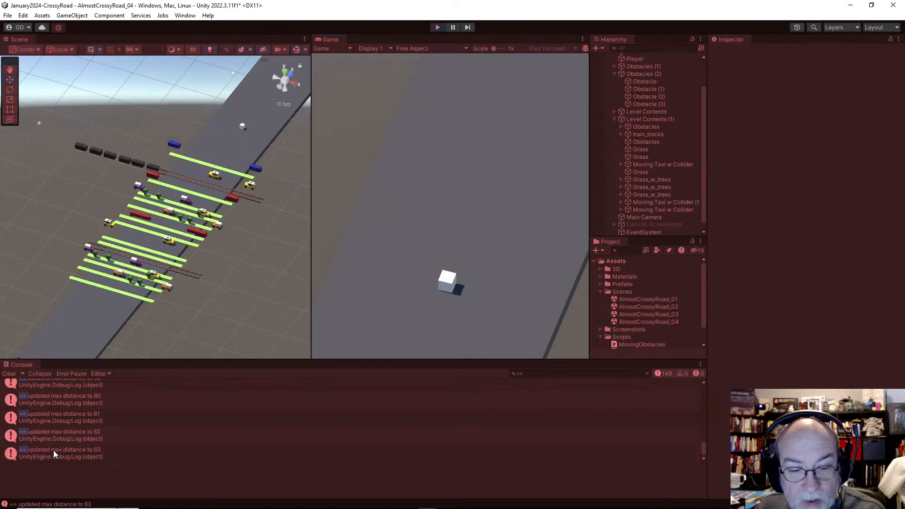
pyautogui.press('s')
pyautogui.press('s')
pyautogui.press('s')
pyautogui.press('s')
pyautogui.press('s')
pyautogui.press('s')
pyautogui.press('s')
pyautogui.press('s')
pyautogui.press('s')
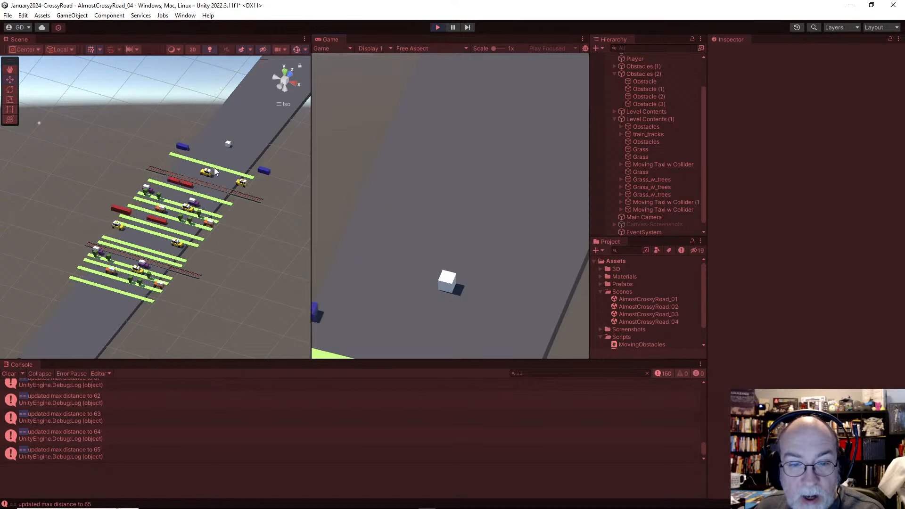
pyautogui.click(436, 27)
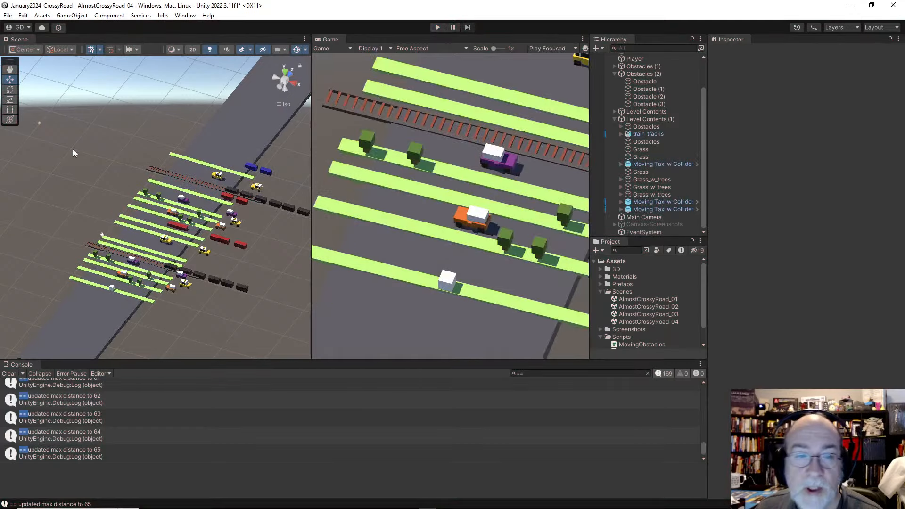
# Widen the Game view by narrowing the Scene view, and clear the console log and its == search filter
pyautogui.click(50, 445)
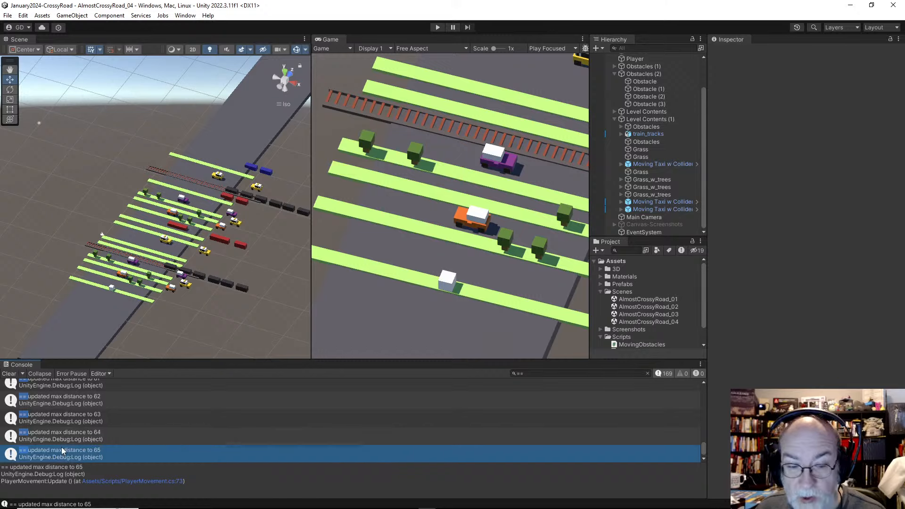
pyautogui.moveTo(310, 231); pyautogui.dragTo(186, 189)
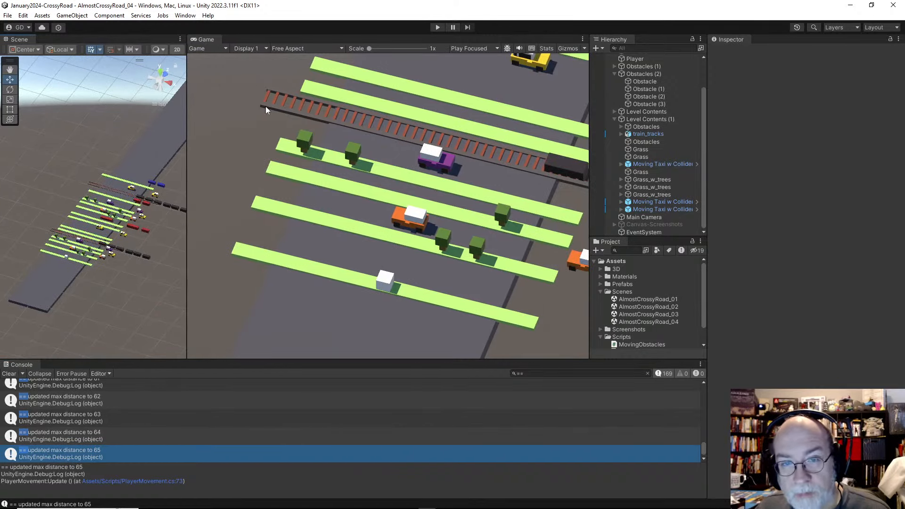
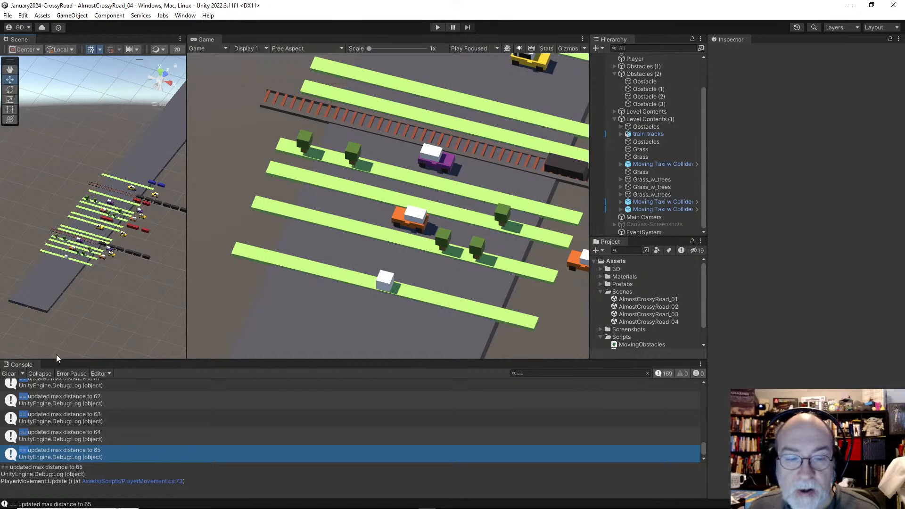
pyautogui.click(9, 373)
pyautogui.click(653, 373)
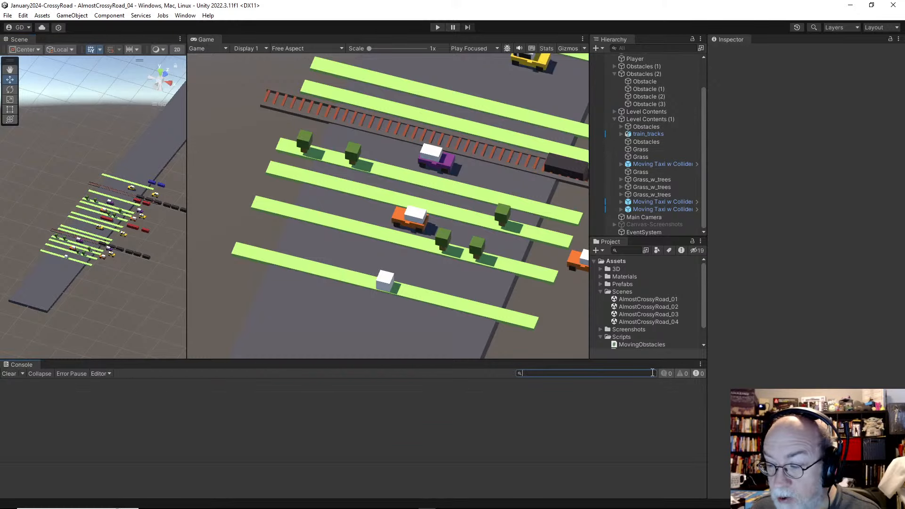
pyautogui.click(132, 283)
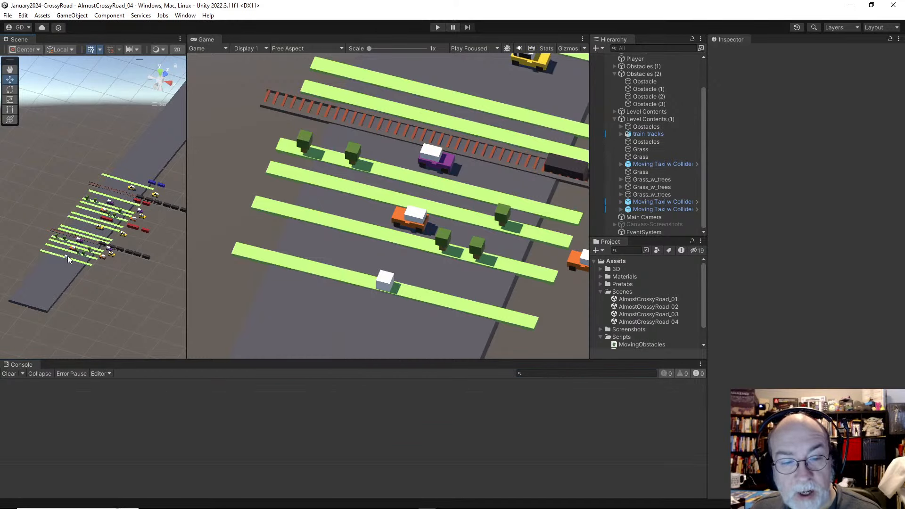
# Switch to Visual Studio and review the Start and Update methods of the PlayerMovement script
pyautogui.click(67, 255)
pyautogui.hotkey('alt', 'Tab')
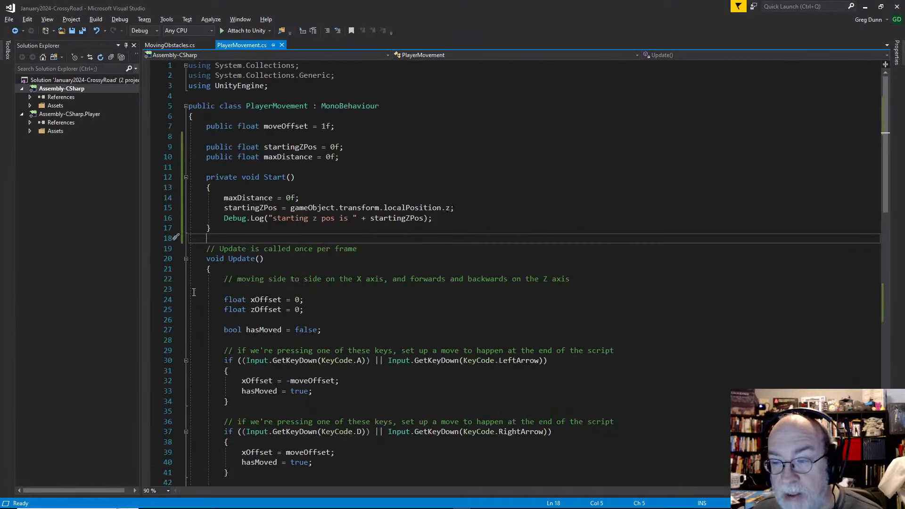
pyautogui.hotkey('alt', 'Tab')
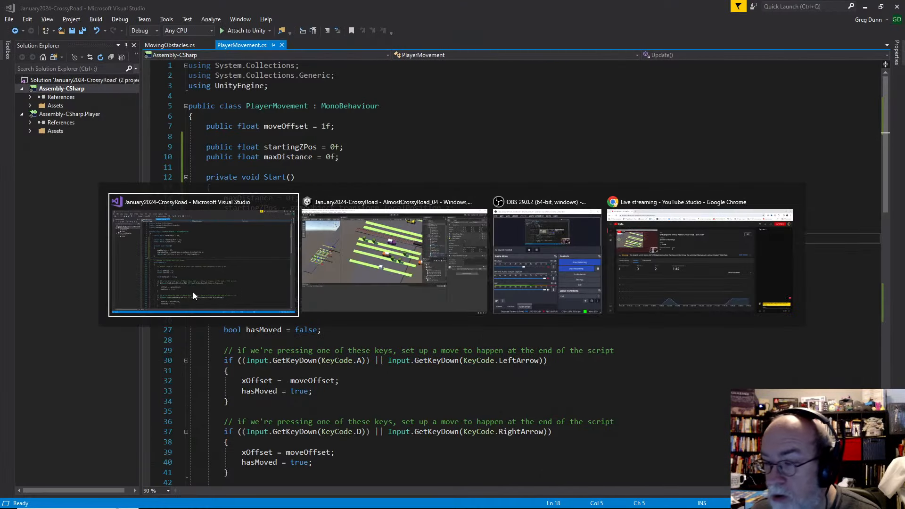
pyautogui.hotkey('alt', 'Tab')
pyautogui.hotkey('alt', 'shift', 'Tab')
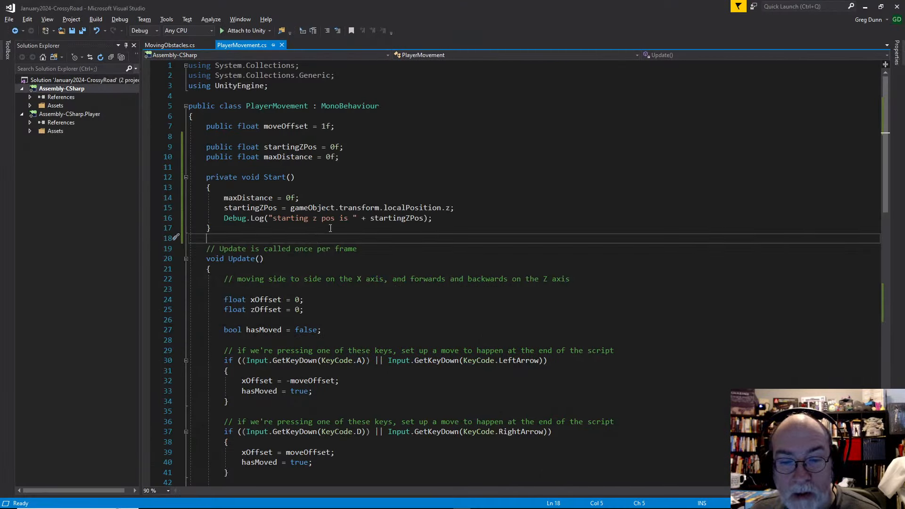
pyautogui.click(330, 228)
pyautogui.click(319, 198)
pyautogui.click(269, 234)
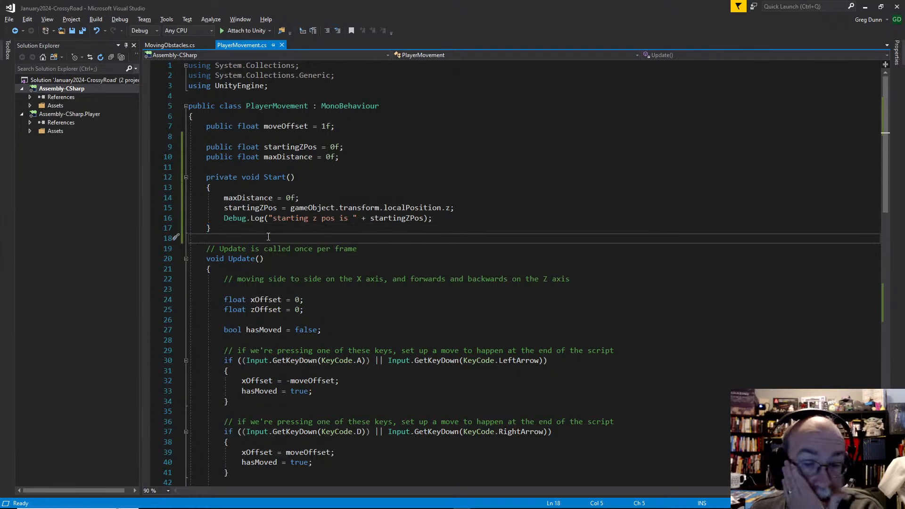
pyautogui.scroll(-20, 351, 274)
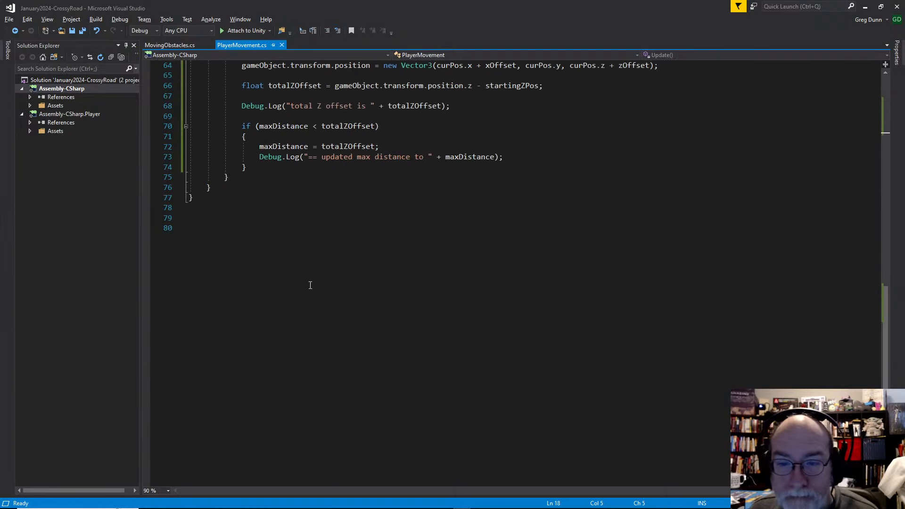
pyautogui.click(245, 175)
pyautogui.scroll(10, 279, 217)
pyautogui.scroll(8, 279, 216)
pyautogui.click(210, 176)
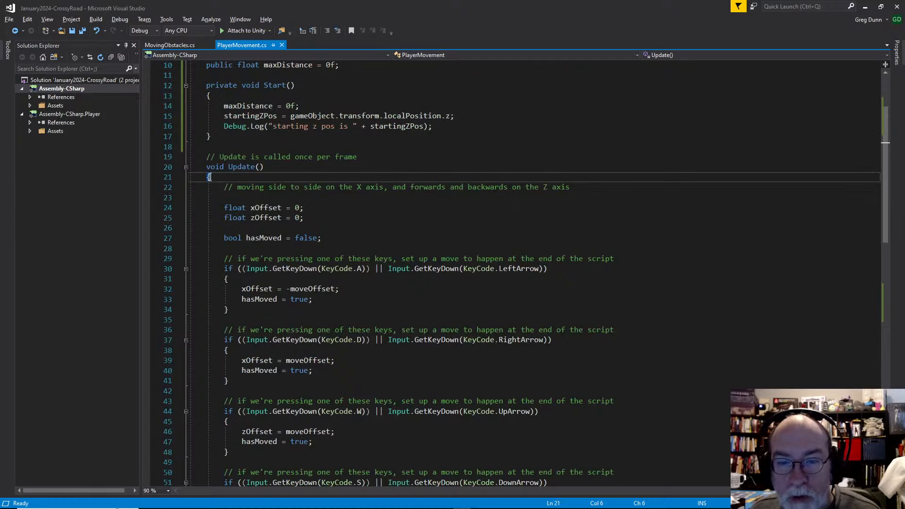
pyautogui.scroll(-16, 233, 252)
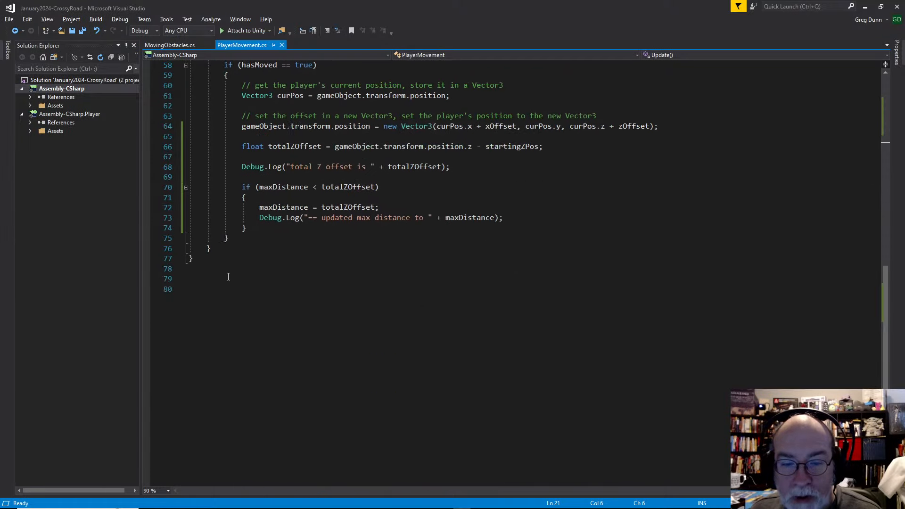
# Add an empty private void OnTriggerEnter(Collider other) method below Update in the PlayerMovement class
pyautogui.click(234, 251)
pyautogui.press('Return')
pyautogui.press('Return')
pyautogui.press('Return')
pyautogui.press('Up')
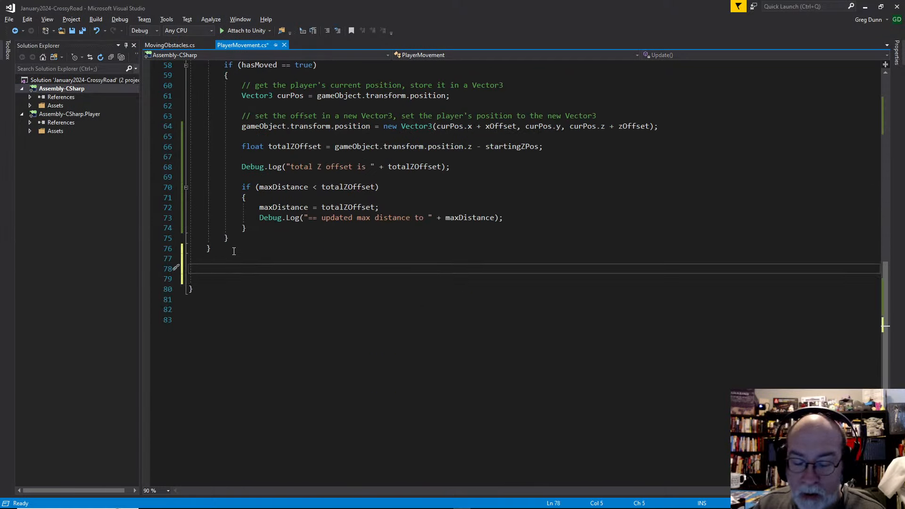
pyautogui.write('void Omn')
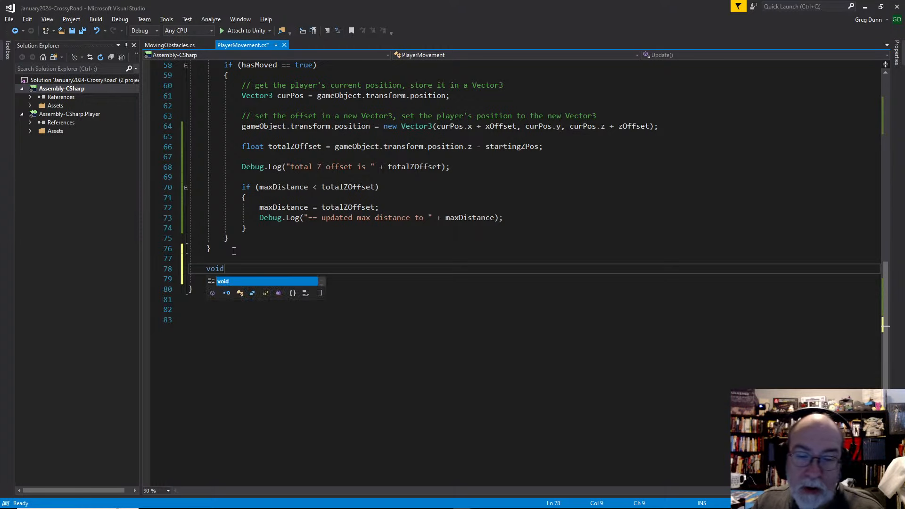
pyautogui.press('BackSpace')
pyautogui.write('nTrigg')
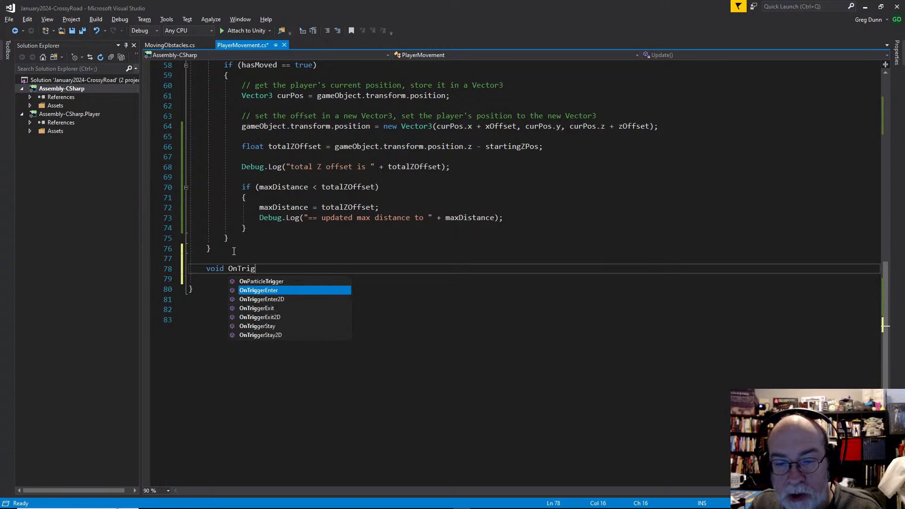
pyautogui.press('Tab')
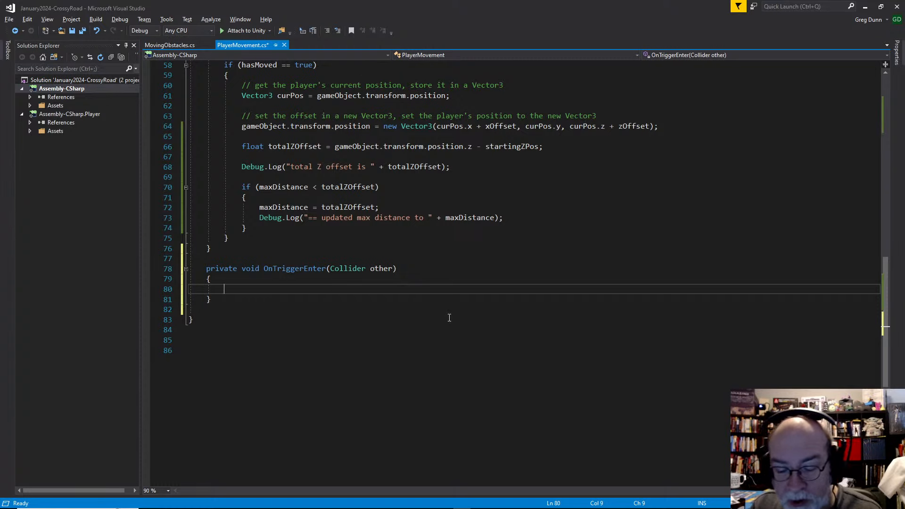
# Inside OnTriggerEnter, add Debug.Log("We just hit " + other.gameObject.name); and save the script
pyautogui.write('Debug.Lo')
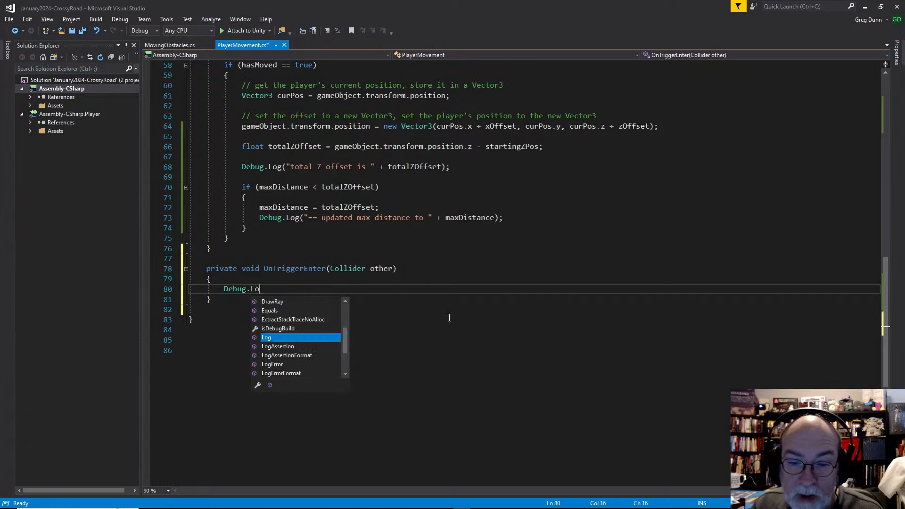
pyautogui.write('g(')
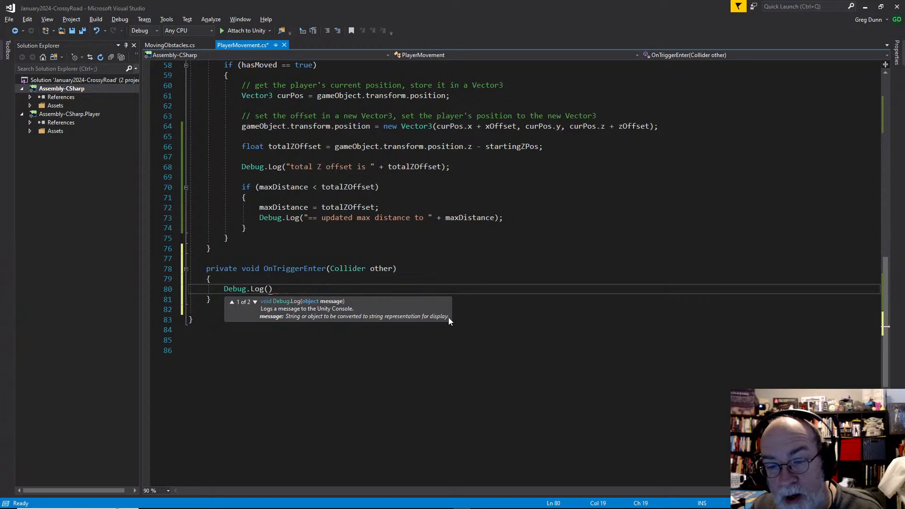
pyautogui.write('"We just hit ')
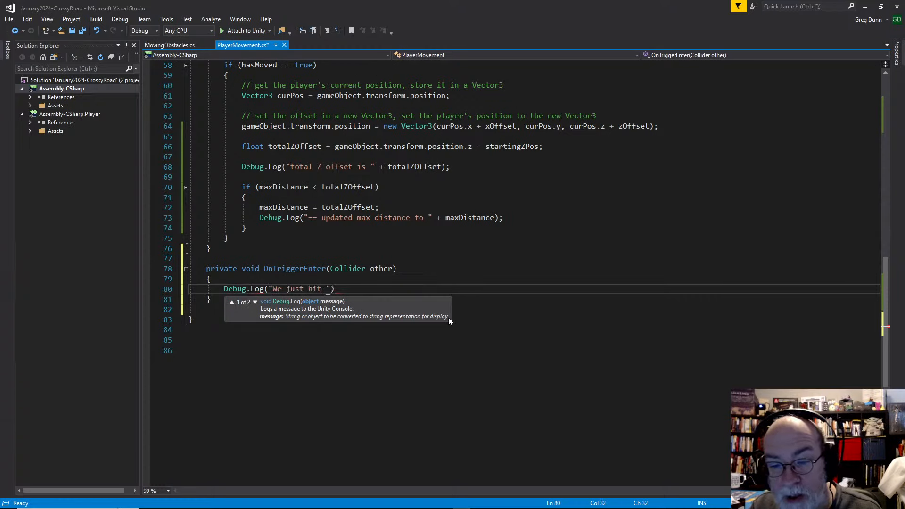
pyautogui.write('" + other.')
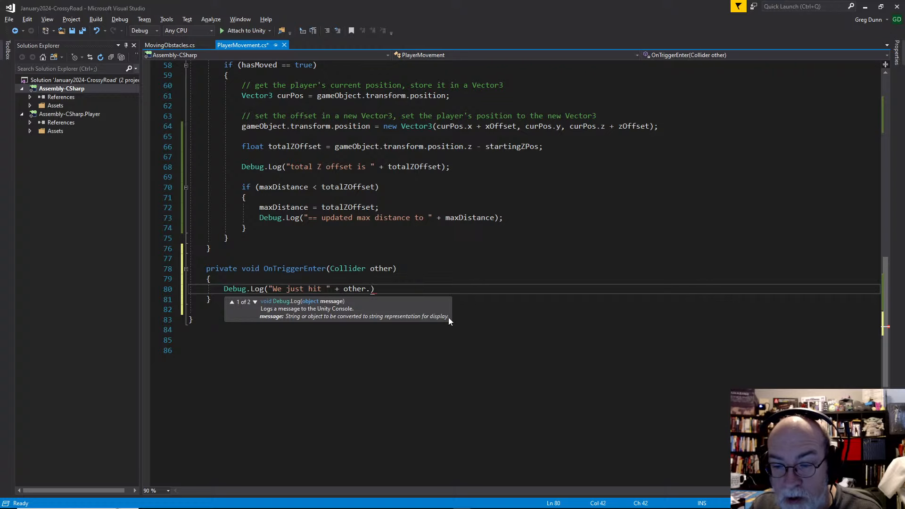
pyautogui.write('co')
pyautogui.press('Escape')
pyautogui.press('Escape')
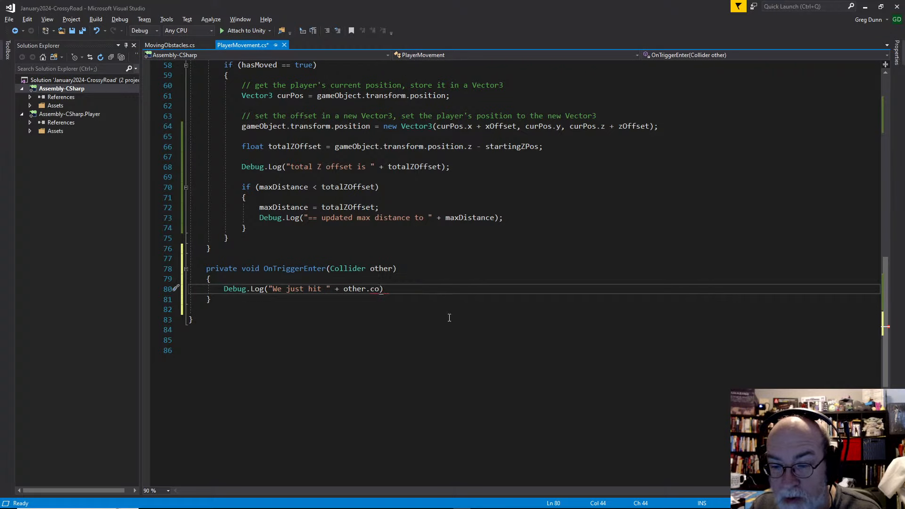
pyautogui.press('BackSpace')
pyautogui.press('BackSpace')
pyautogui.hotkey('ctrl', 'space')
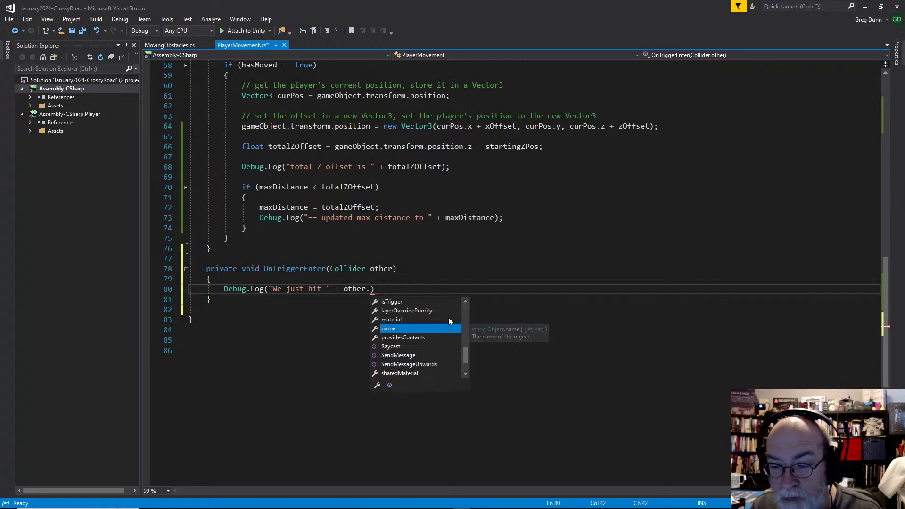
pyautogui.write('gameObject.n')
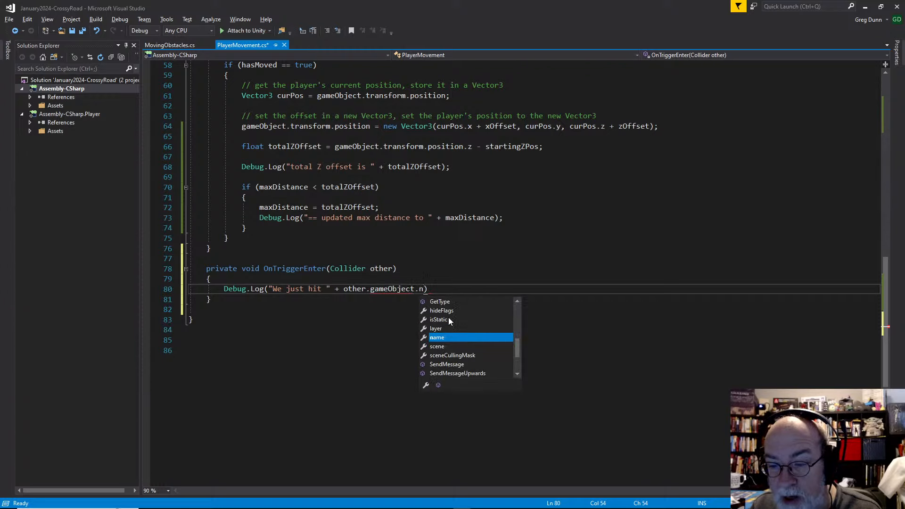
pyautogui.press('Tab')
pyautogui.write(');')
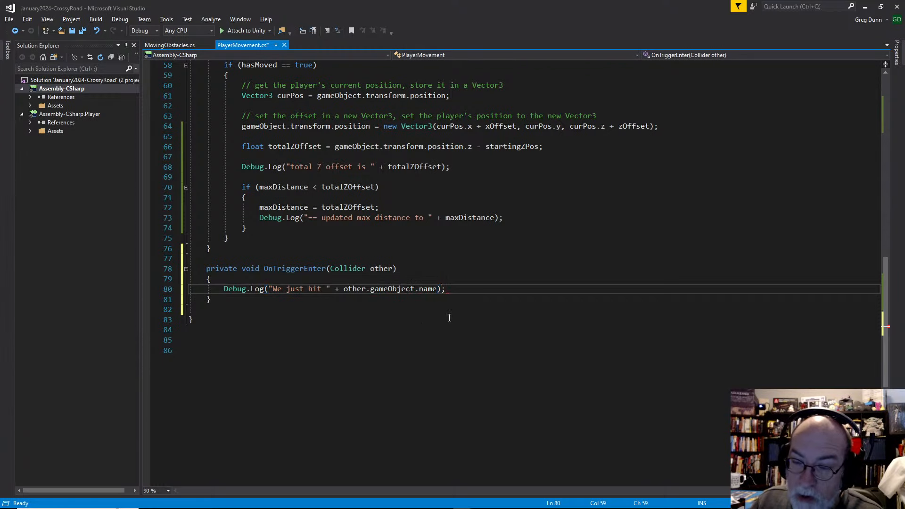
pyautogui.press('Down')
pyautogui.press('Down')
pyautogui.press('Down')
pyautogui.hotkey('ctrl', 's')
pyautogui.click(485, 300)
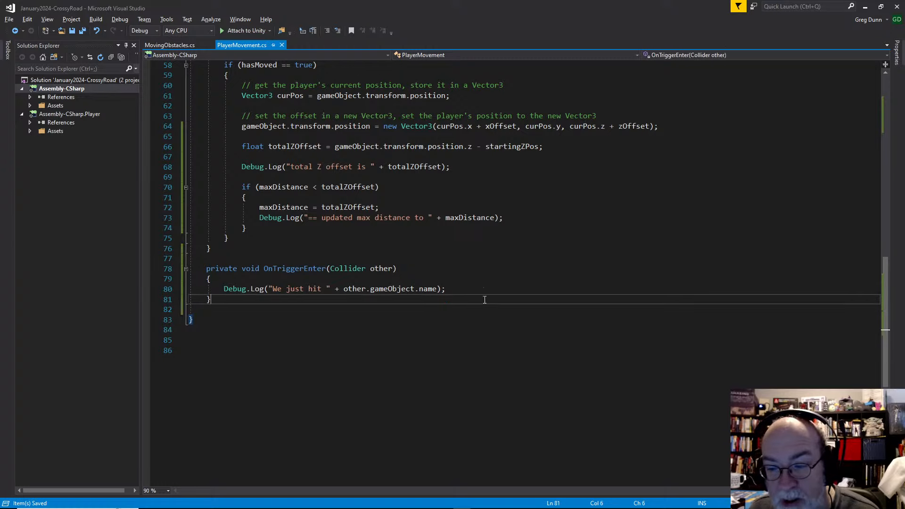
pyautogui.click(475, 289)
pyautogui.press('Return')
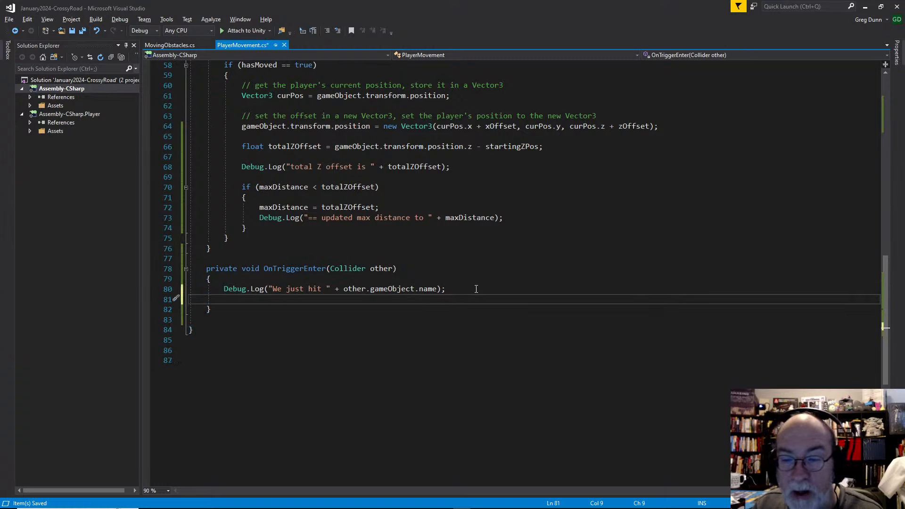
pyautogui.write('if')
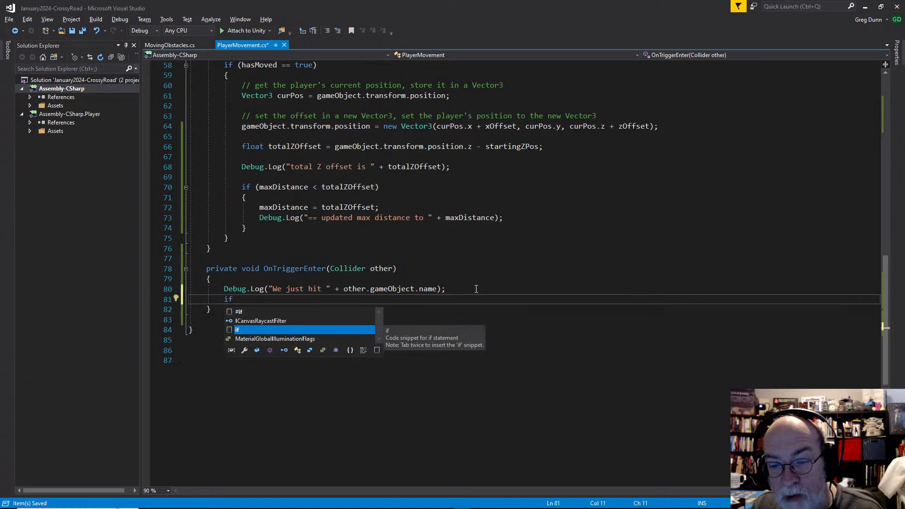
pyautogui.press('BackSpace')
pyautogui.press('BackSpace')
# Reopen the end of the OnTriggerEnter log statement and append + " and the tag was " + after other.gameObject.name
pyautogui.click(477, 289)
pyautogui.press('BackSpace')
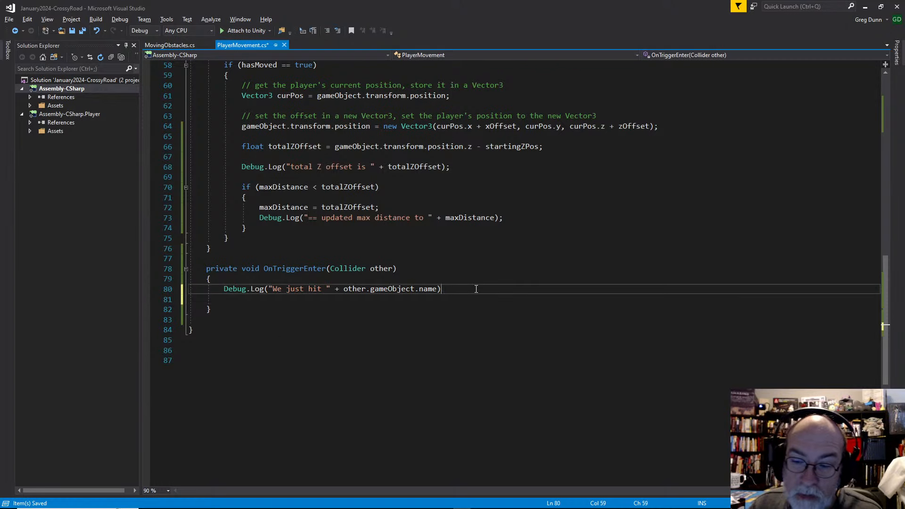
pyautogui.press('BackSpace')
pyautogui.write('+')
pyautogui.press('Return')
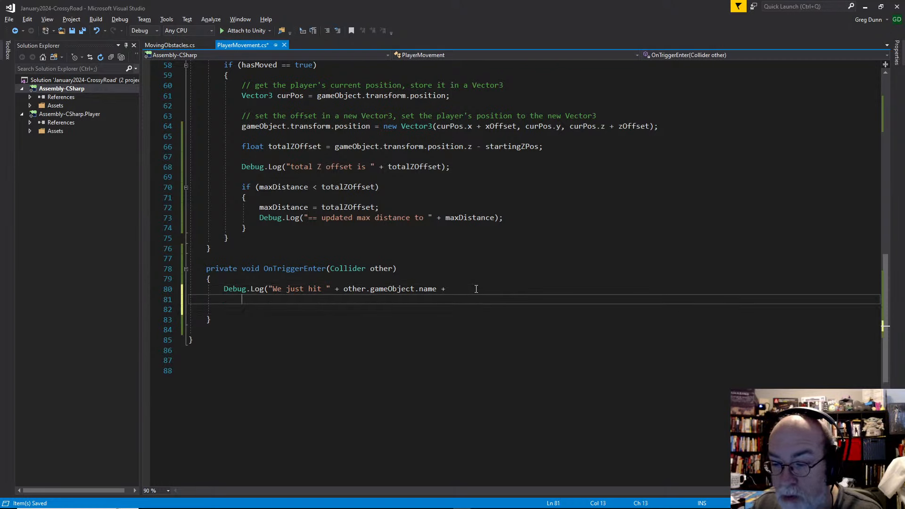
pyautogui.press('BackSpace')
pyautogui.write('+')
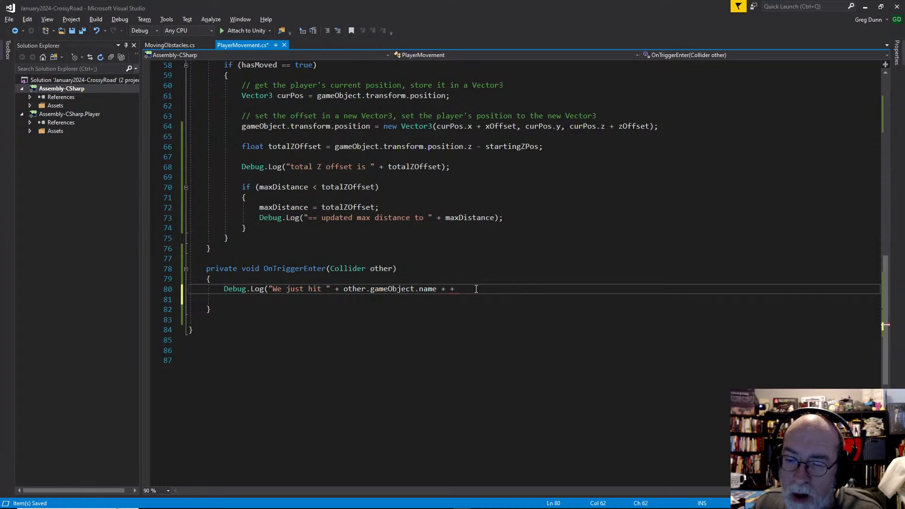
pyautogui.press('BackSpace')
pyautogui.write('" " ')
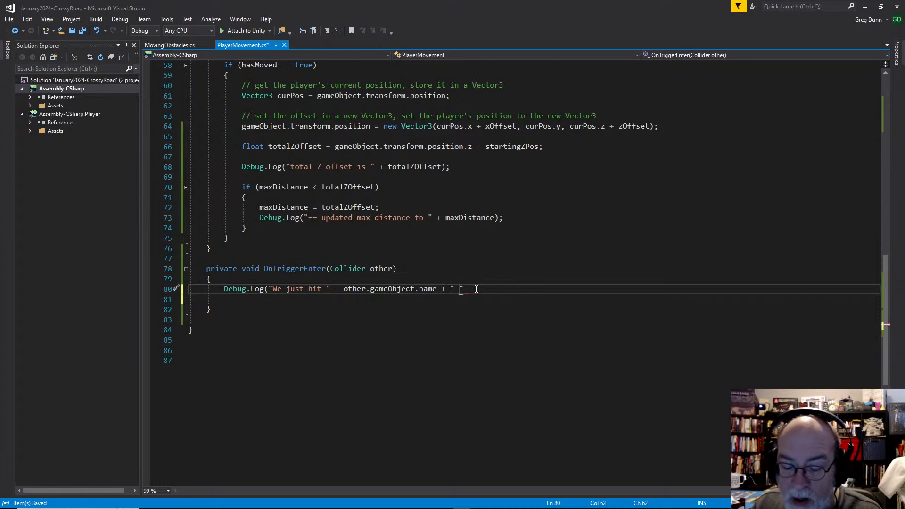
pyautogui.write('and the tag was ')
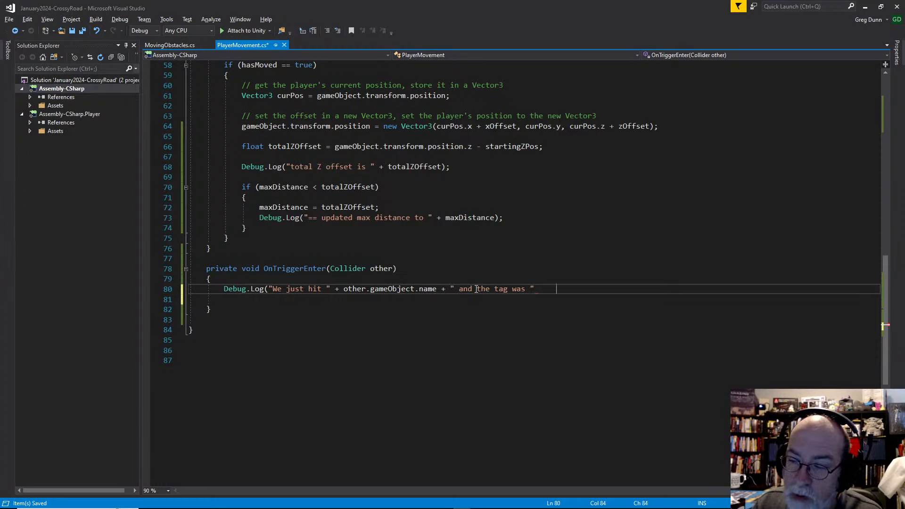
pyautogui.write(' +')
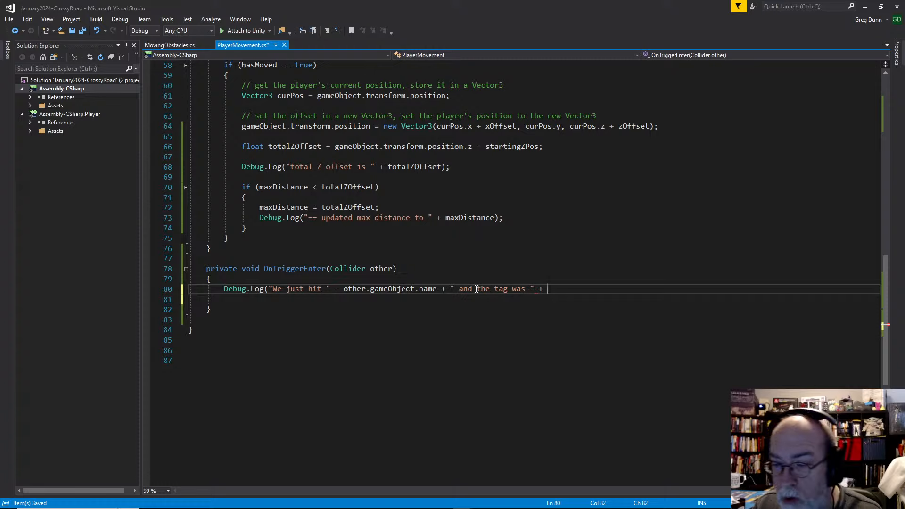
# Append other.tag to the end of the OnTriggerEnter log message
pyautogui.write('other.g')
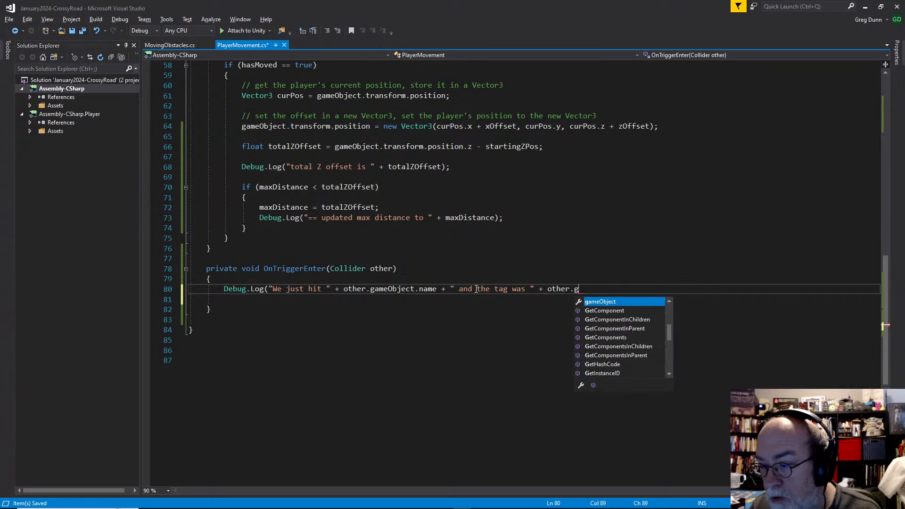
pyautogui.press('BackSpace')
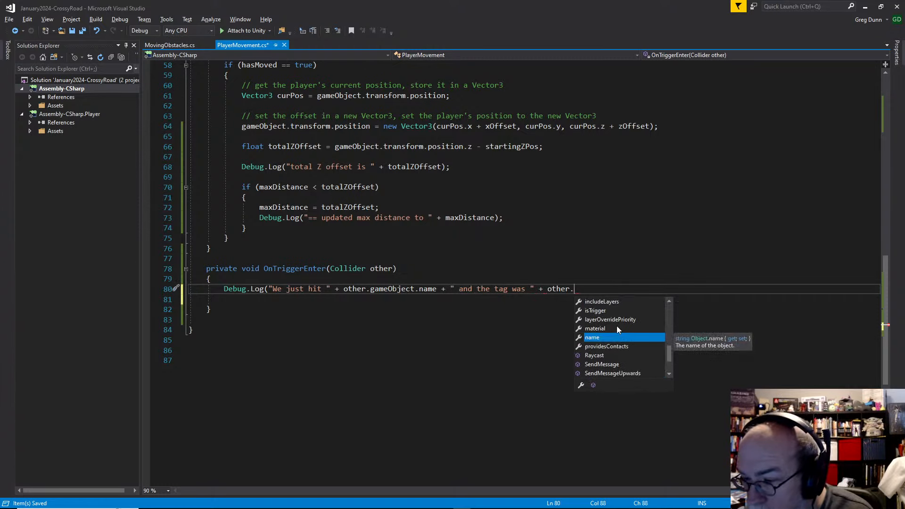
pyautogui.scroll(8, 616, 326)
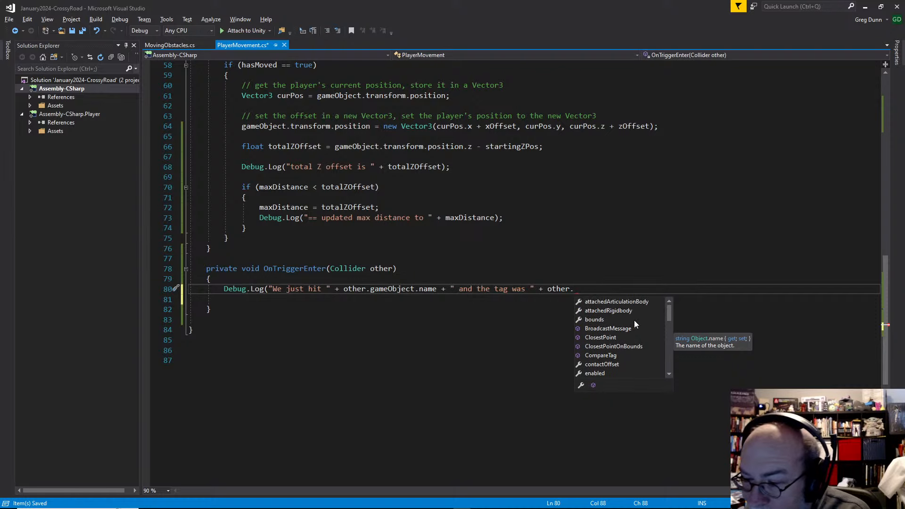
pyautogui.click(606, 357)
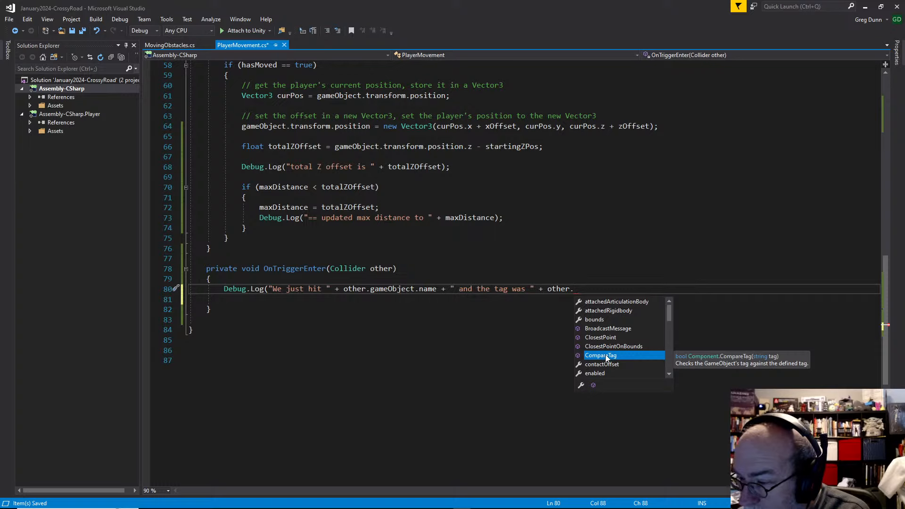
pyautogui.scroll(-1, 606, 358)
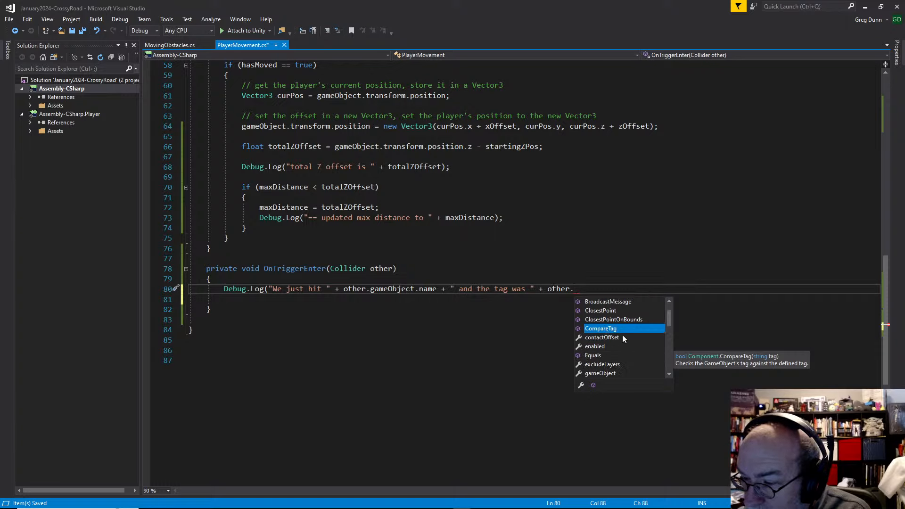
pyautogui.scroll(-3, 623, 337)
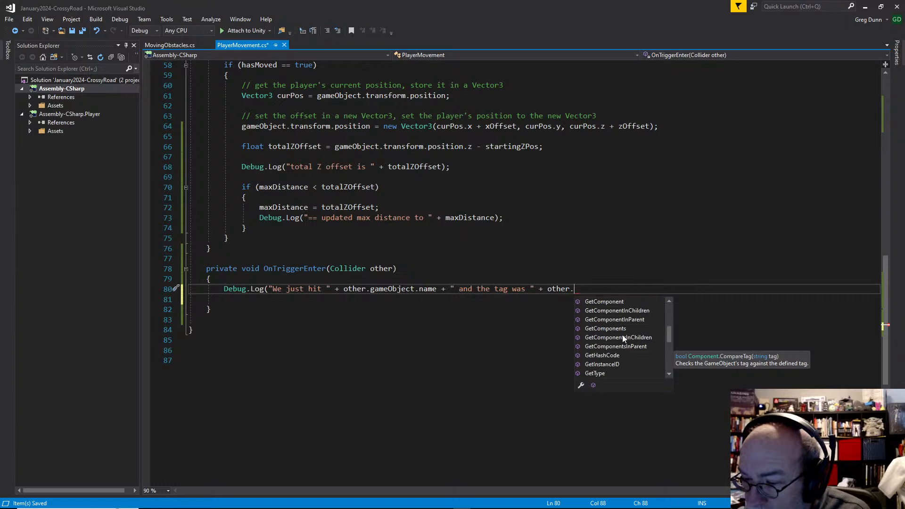
pyautogui.scroll(-4, 622, 337)
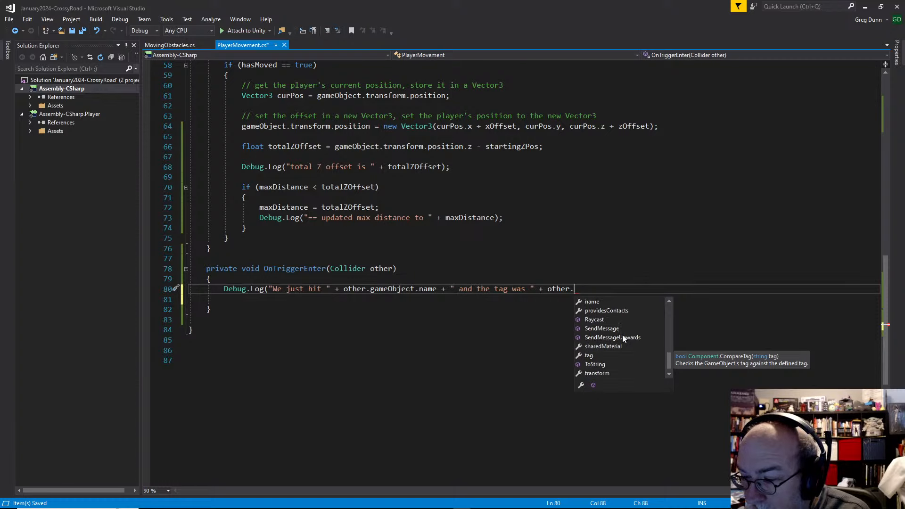
pyautogui.scroll(-1, 622, 337)
pyautogui.click(590, 347)
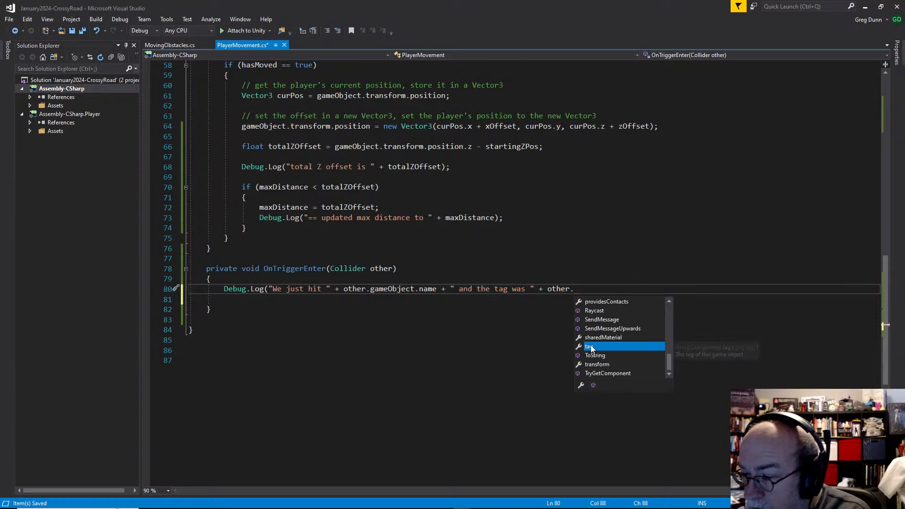
pyautogui.doubleClick(590, 347)
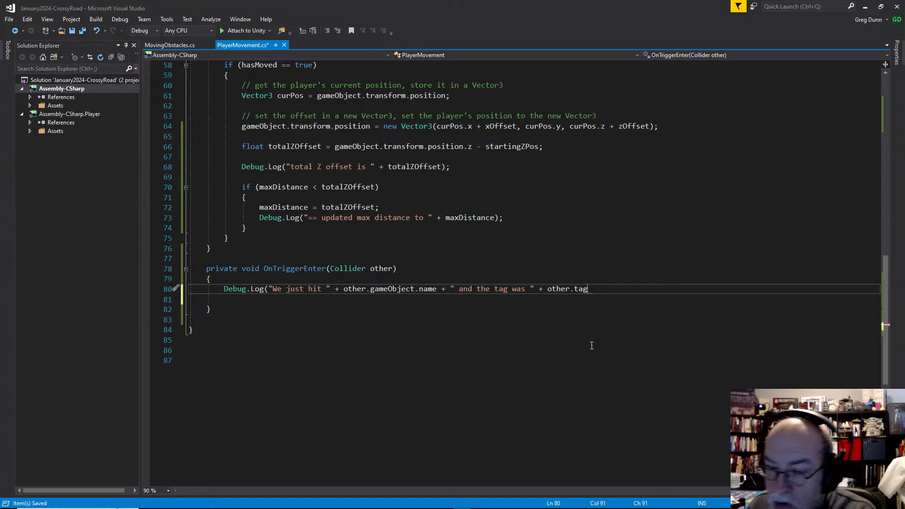
# Close the Debug.Log statement with ); and save the script, removing the blank line below the statement
pyautogui.write(');')
pyautogui.press('Down')
pyautogui.press('Down')
pyautogui.press('Down')
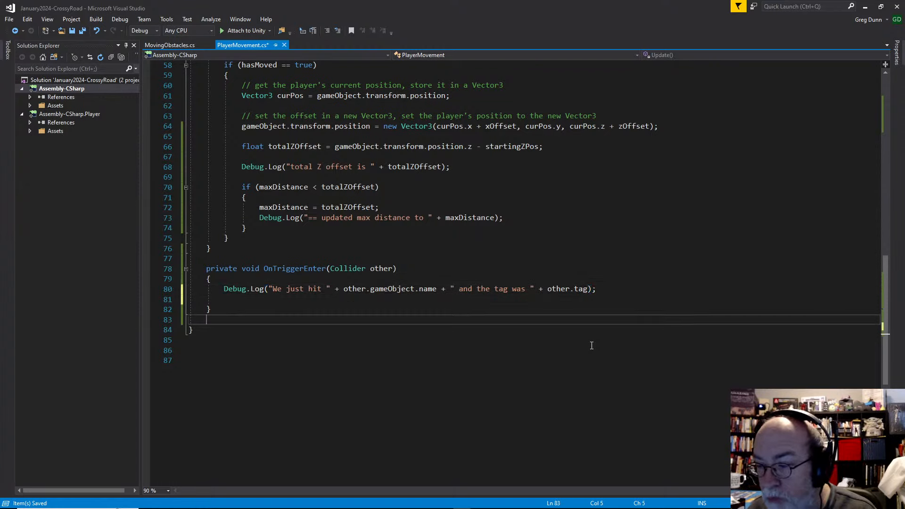
pyautogui.hotkey('ctrl', 's')
pyautogui.click(261, 300)
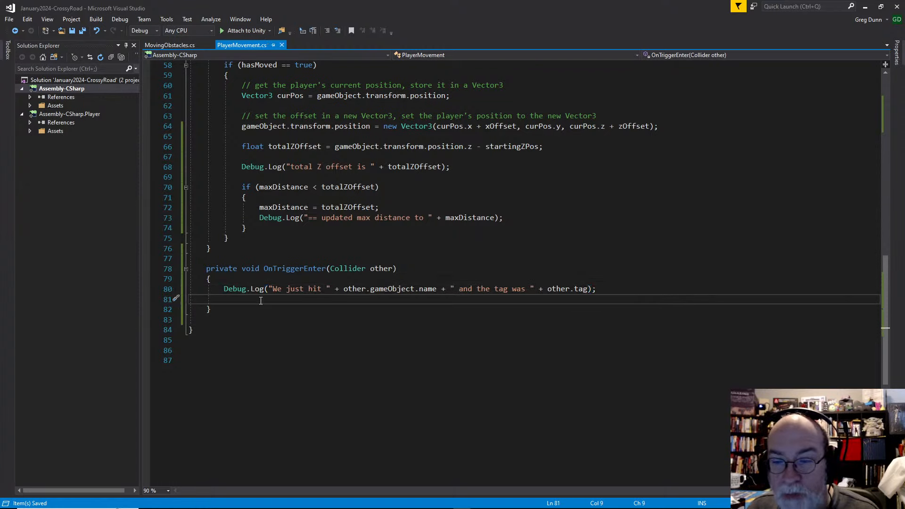
pyautogui.press('BackSpace')
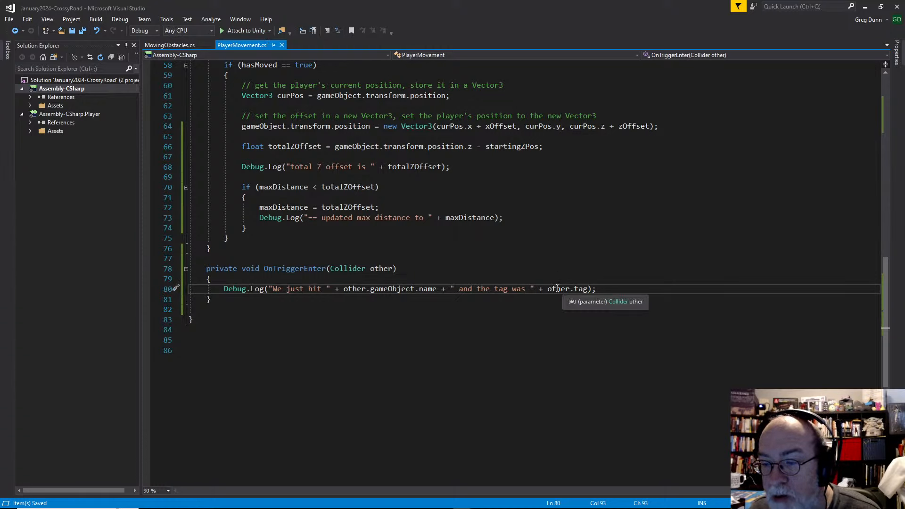
# Switch to the Unity editor, select the Obstacles (3) train group under Level Contents, and open the tag settings
pyautogui.click(329, 332)
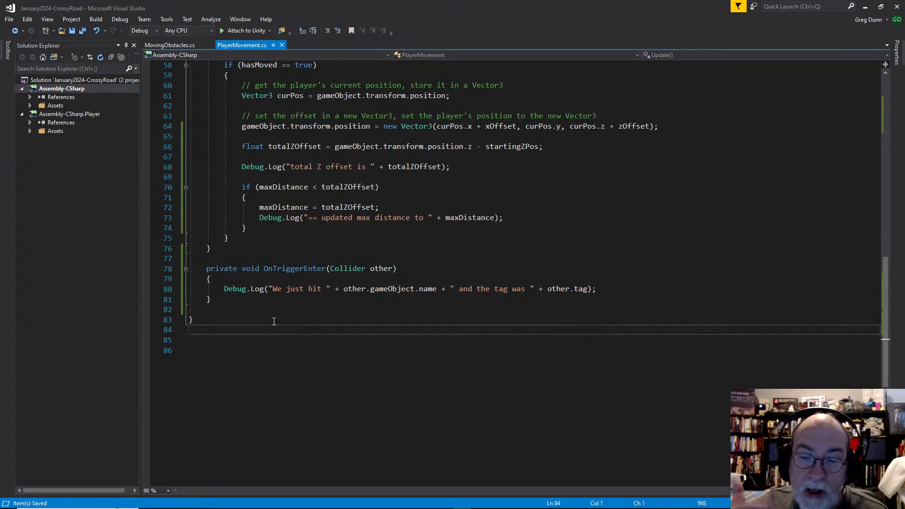
pyautogui.hotkey('alt', 'Tab')
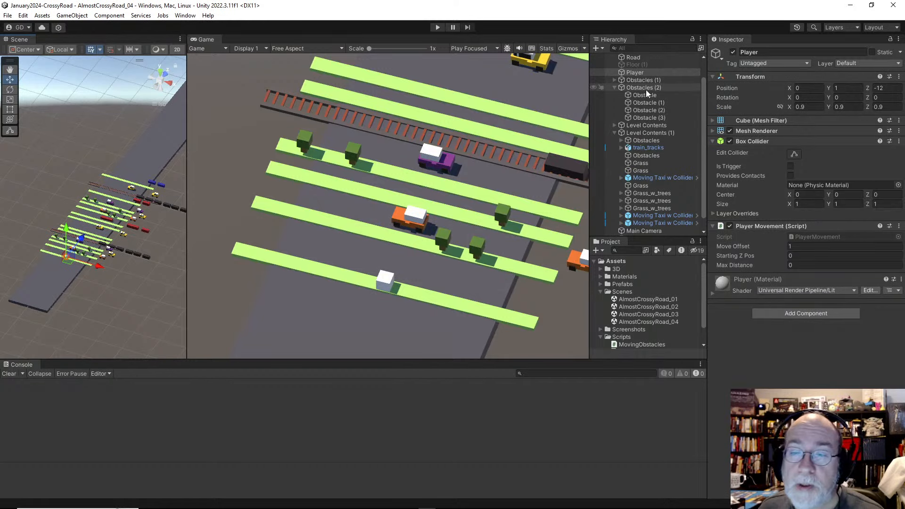
pyautogui.hotkey('alt', 'Tab')
pyautogui.hotkey('alt', 'shift', 'Tab')
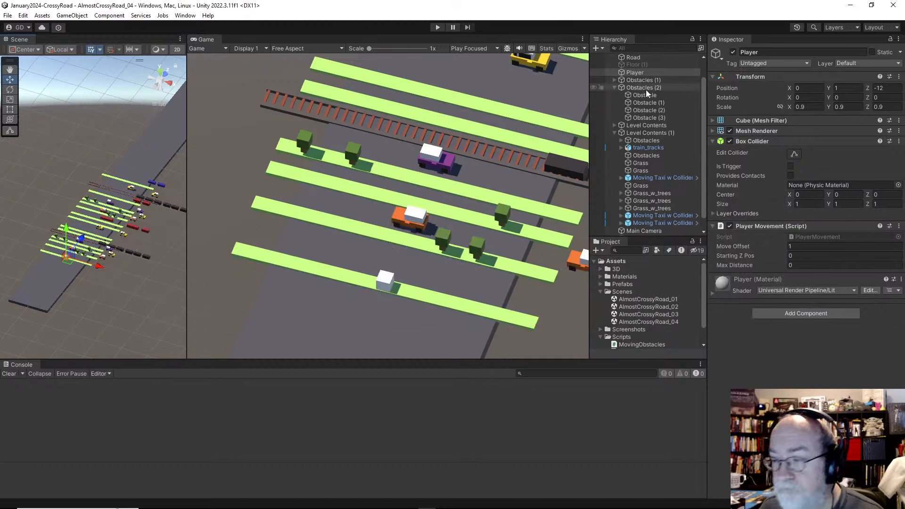
pyautogui.click(635, 72)
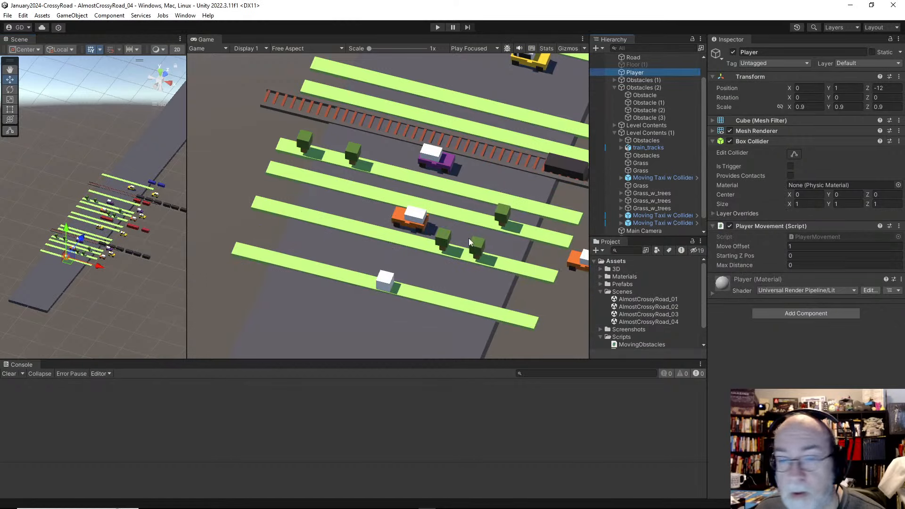
pyautogui.scroll(4, 121, 287)
pyautogui.click(113, 276)
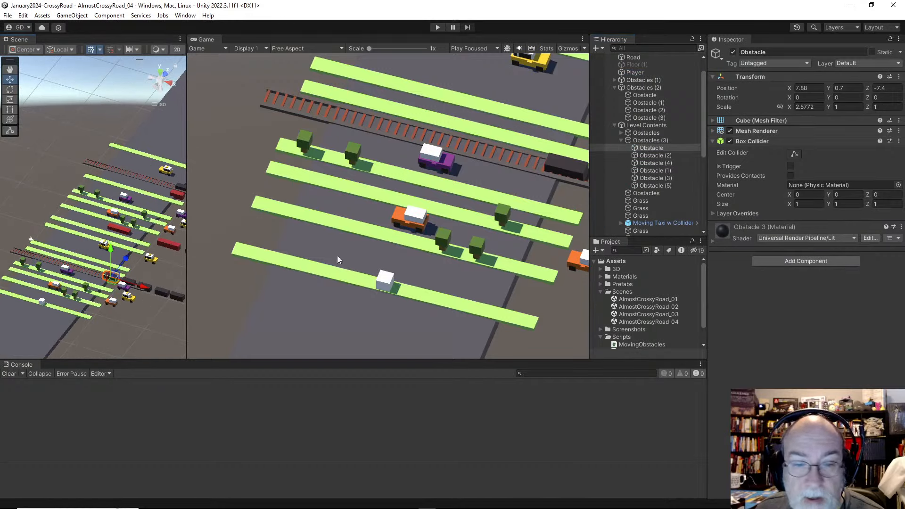
pyautogui.click(655, 141)
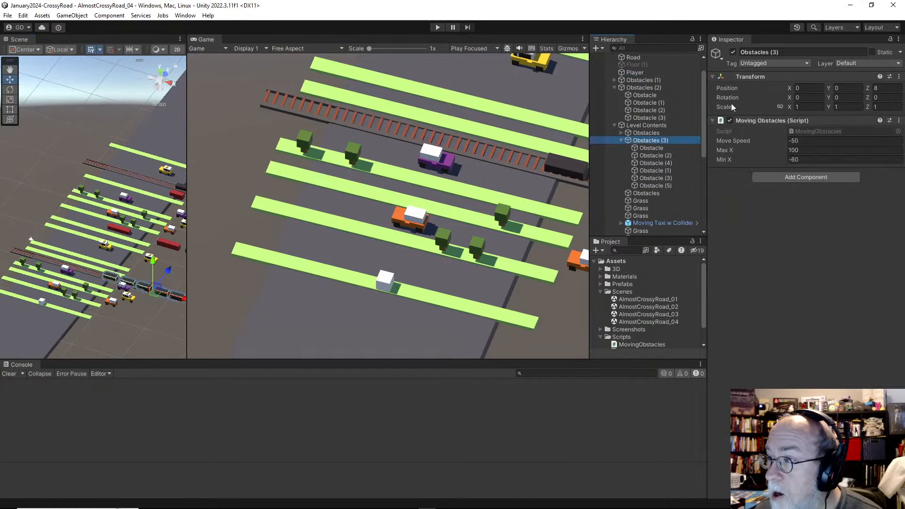
pyautogui.click(762, 62)
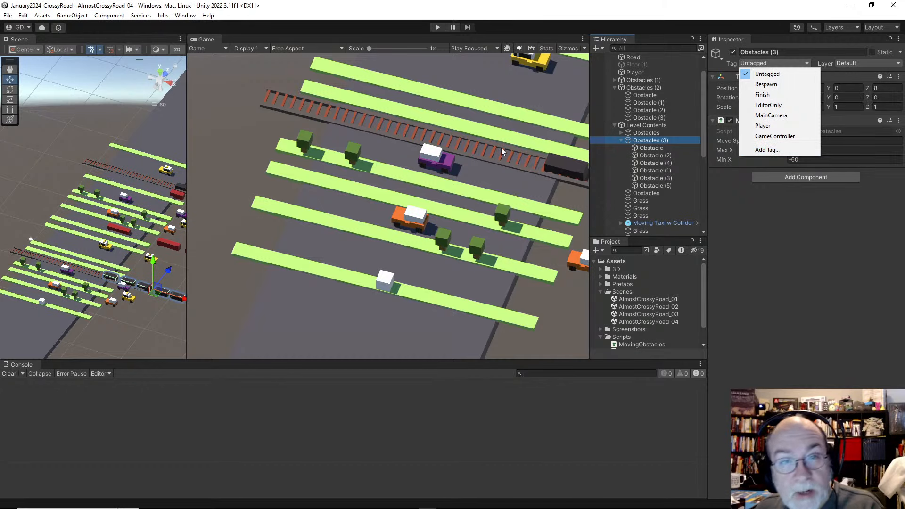
pyautogui.click(769, 149)
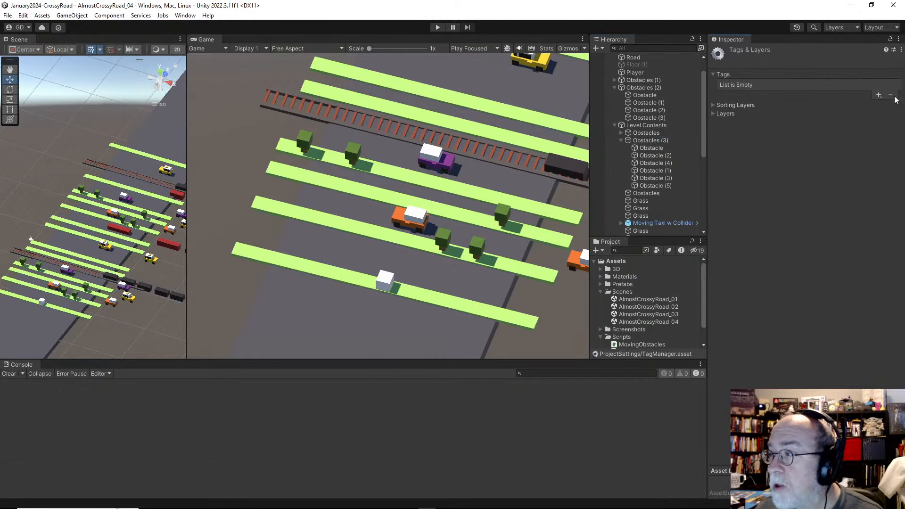
# Create a tag named EnemyCar and delete it again from the tag list
pyautogui.click(879, 95)
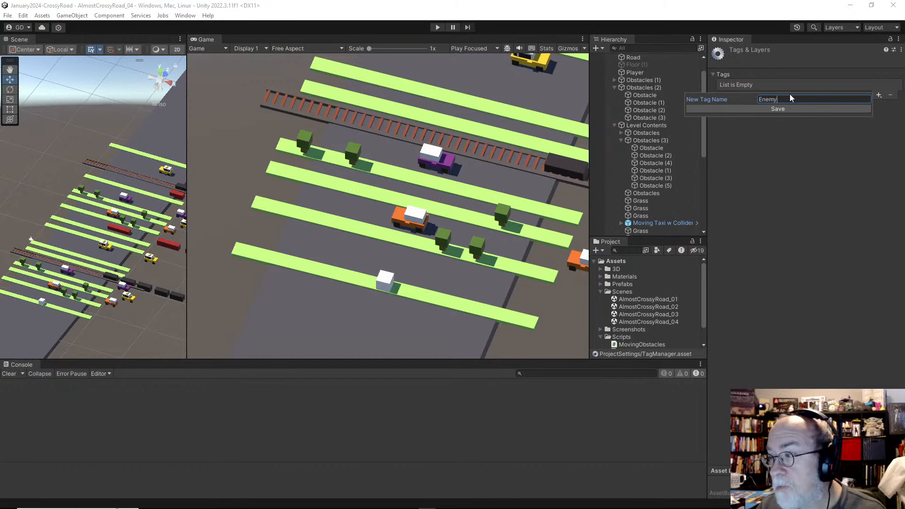
pyautogui.write('EnemyCar')
pyautogui.press('Return')
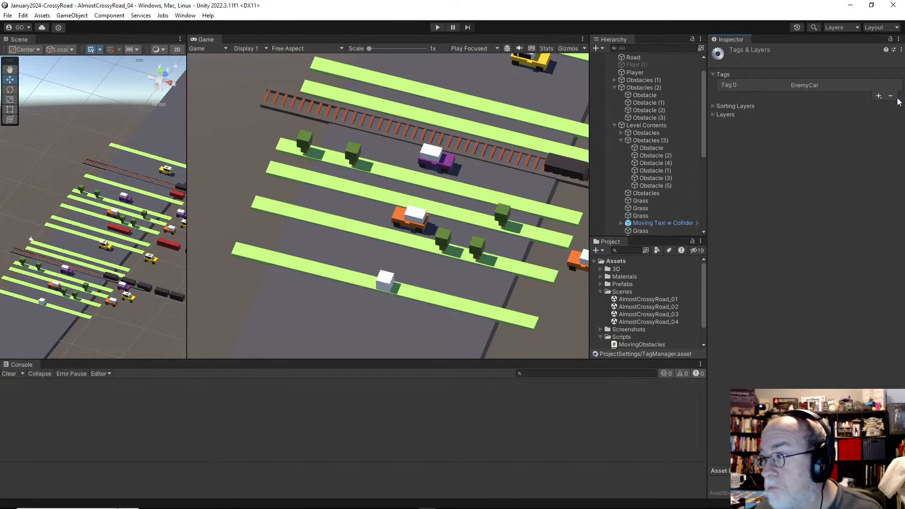
pyautogui.click(808, 88)
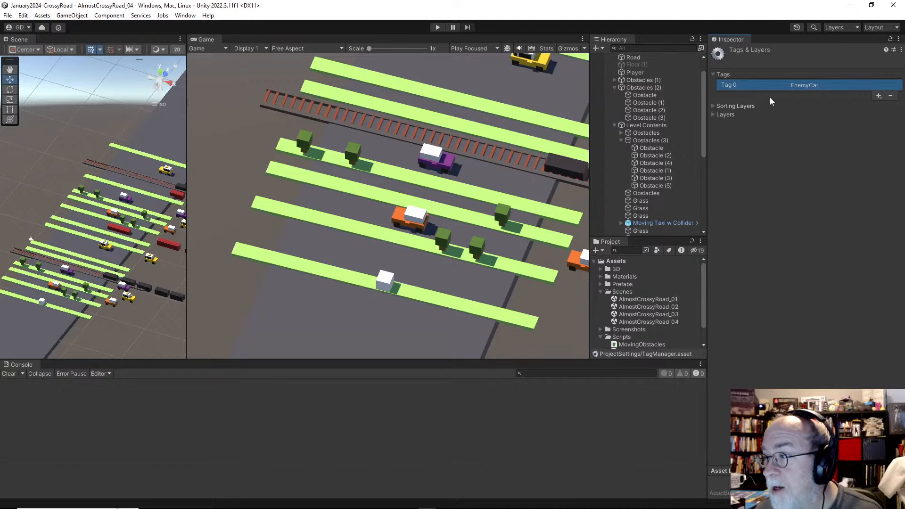
pyautogui.click(891, 97)
# Add a new tag named BadVehicle
pyautogui.click(879, 96)
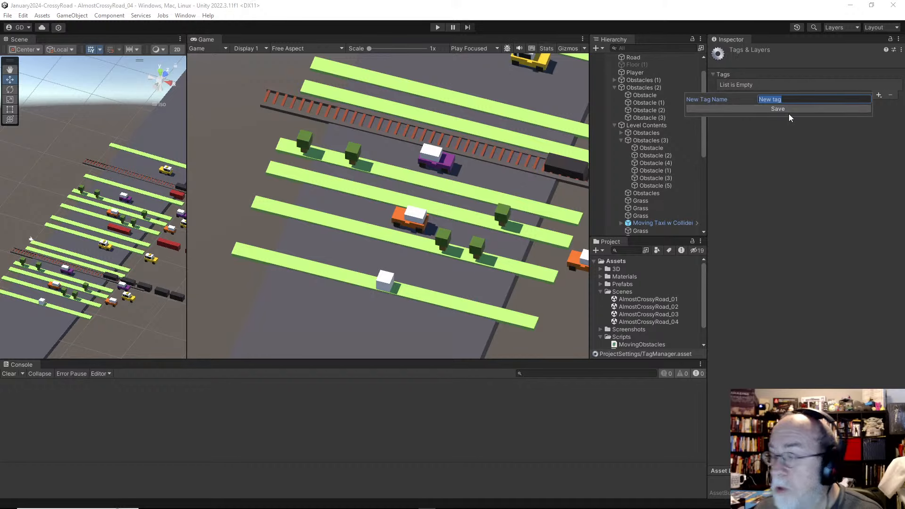
pyautogui.write('Een')
pyautogui.press('BackSpace')
pyautogui.press('BackSpace')
pyautogui.press('BackSpace')
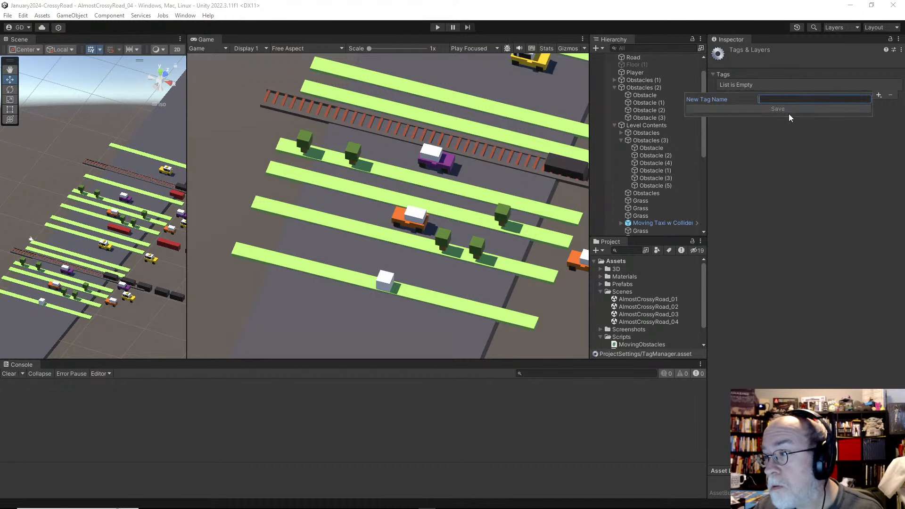
pyautogui.write('V')
pyautogui.press('BackSpace')
pyautogui.write('B')
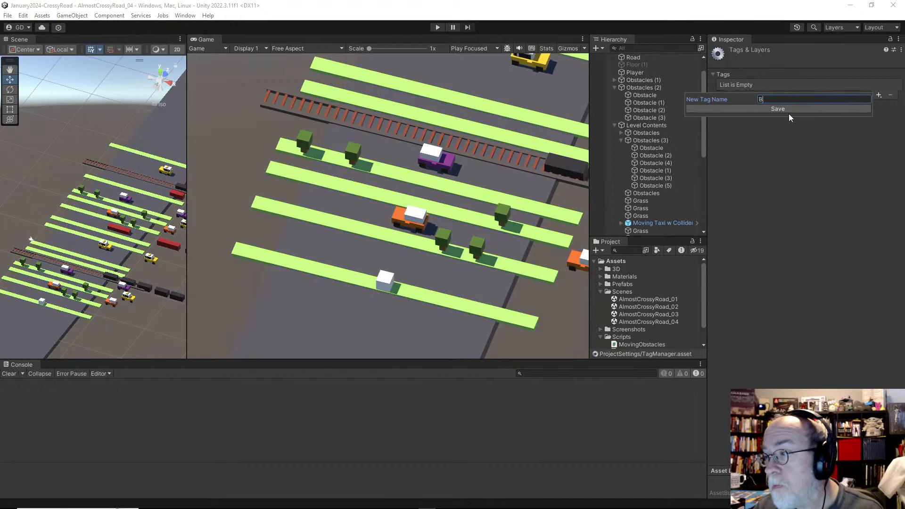
pyautogui.write('adVehicle')
pyautogui.press('Return')
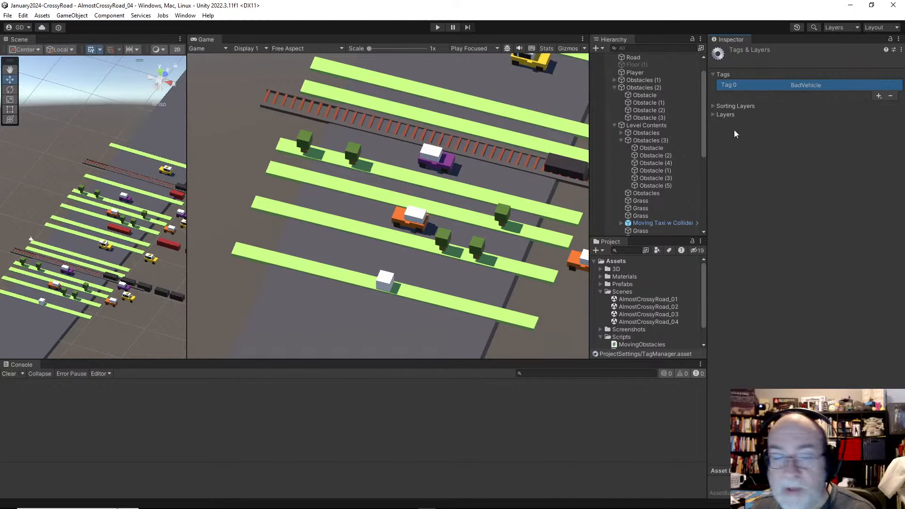
# Assign the BadVehicle tag to the Obstacles (3) train group under Level Contents
pyautogui.click(113, 281)
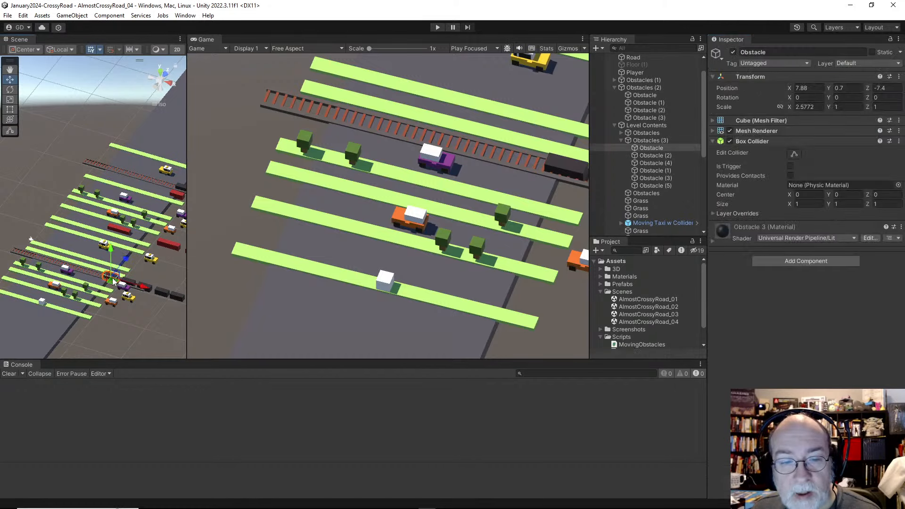
pyautogui.click(654, 138)
pyautogui.click(651, 126)
pyautogui.click(650, 140)
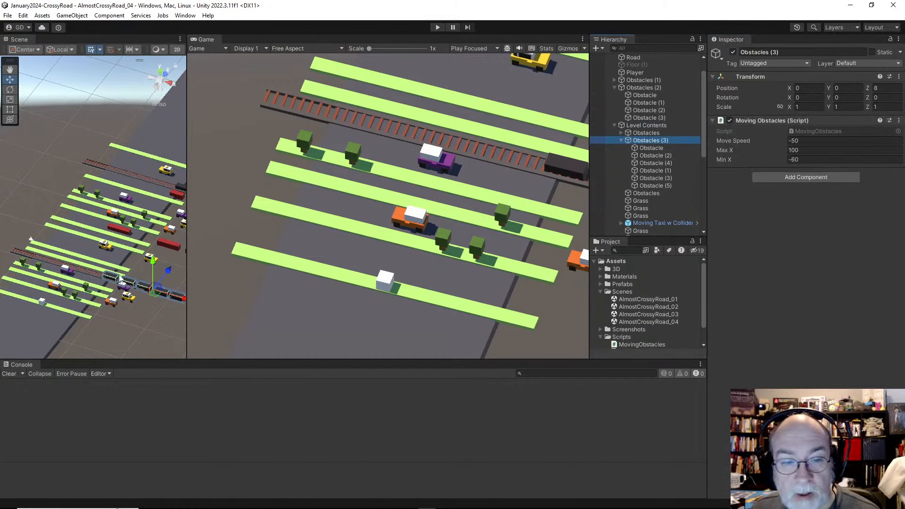
pyautogui.moveTo(142, 274); pyautogui.dragTo(103, 276, button='middle')
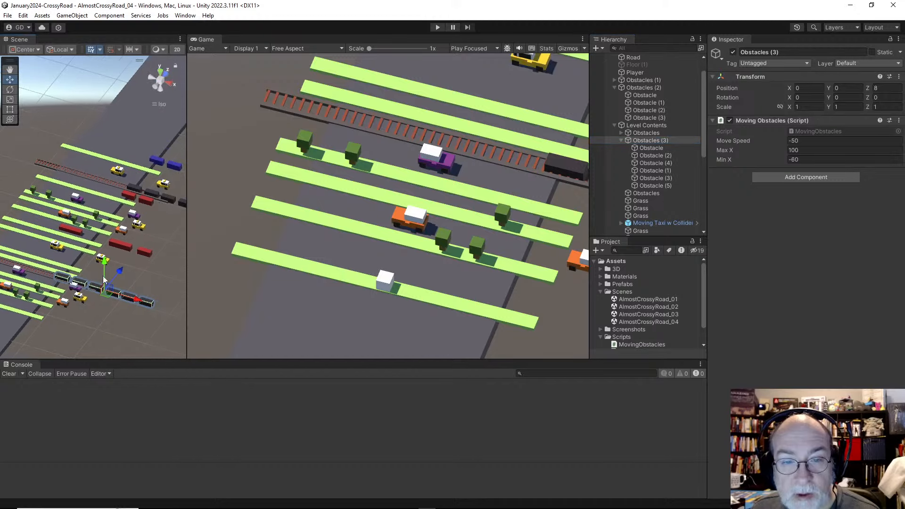
pyautogui.click(769, 64)
pyautogui.click(768, 147)
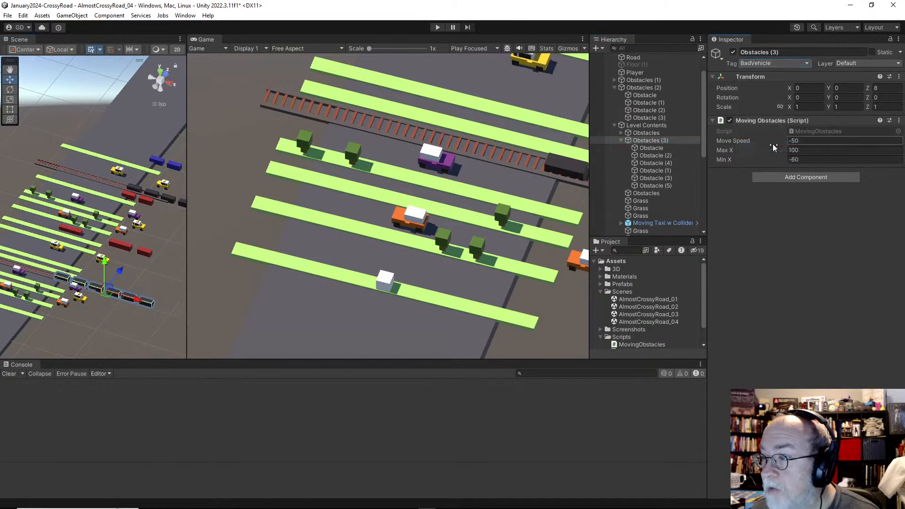
# Apply the BadVehicle tag to Obstacles (3) together with all of its child train cars
pyautogui.click(663, 133)
pyautogui.click(660, 140)
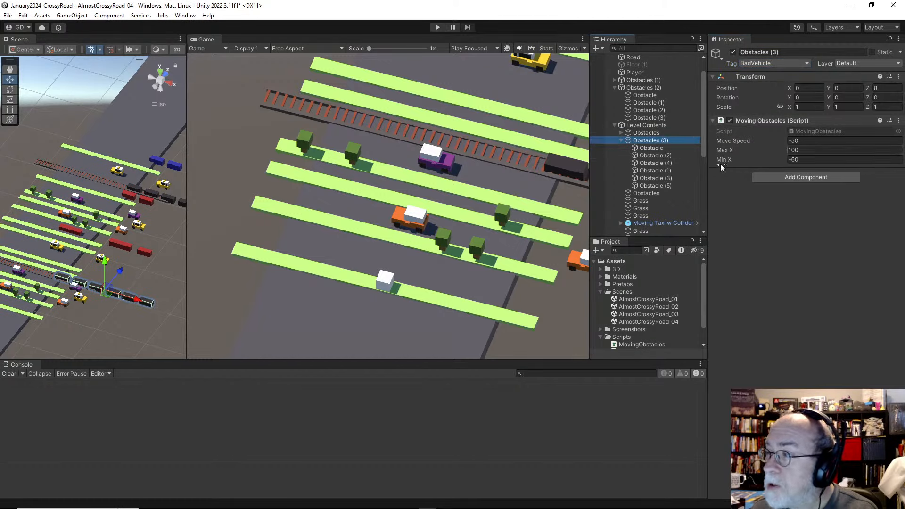
pyautogui.keyDown('shift'); pyautogui.click(669, 185); pyautogui.keyUp('shift')
pyautogui.click(768, 64)
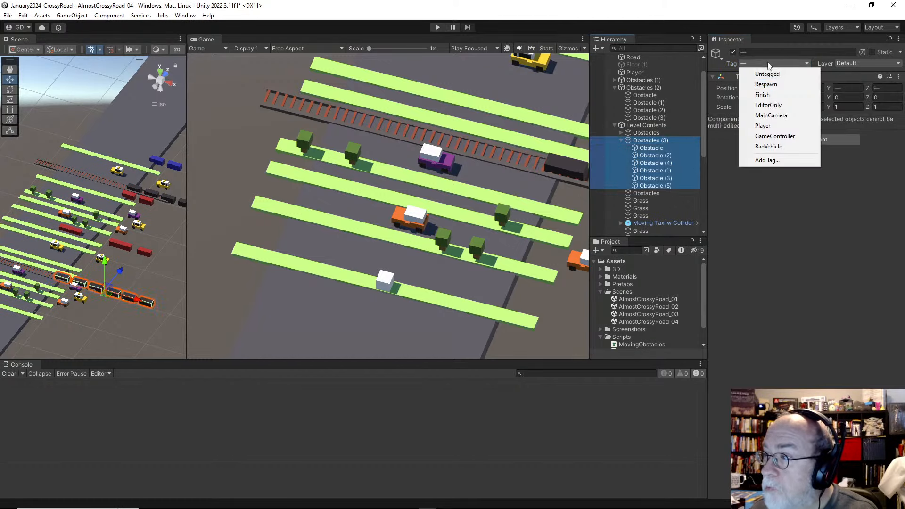
pyautogui.click(770, 148)
# Check the tag on the individual train cars of Obstacles (3) and collapse the group
pyautogui.click(663, 148)
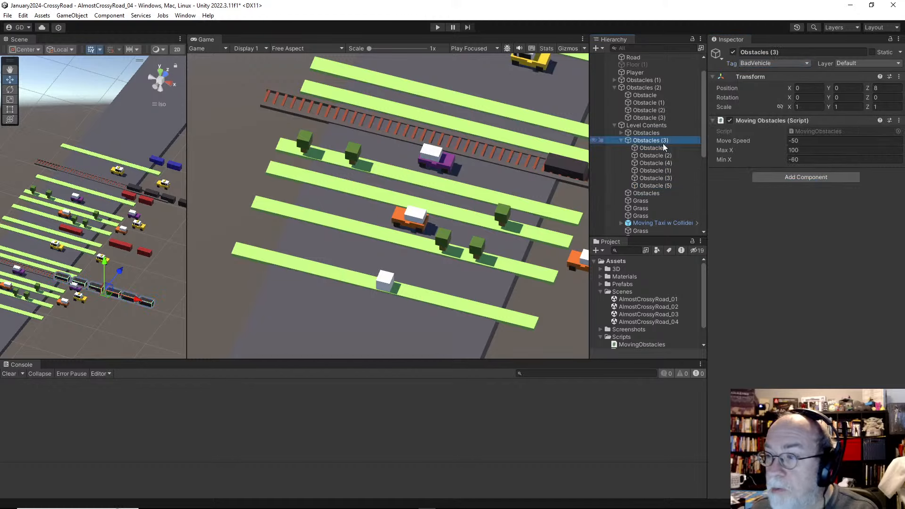
pyautogui.press('Down')
pyautogui.press('Down')
pyautogui.press('Down')
pyautogui.press('Up')
pyautogui.press('Up')
pyautogui.press('Up')
pyautogui.press('Up')
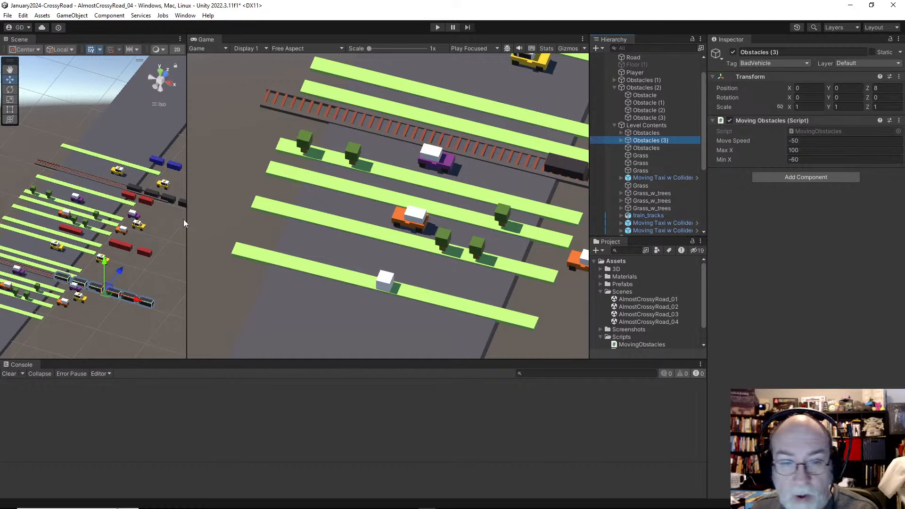
# Tag the second train, Obstacles (3) under train_tracks in Level Contents (1), and all its child cars as BadVehicle
pyautogui.click(166, 200)
pyautogui.scroll(-5, 670, 203)
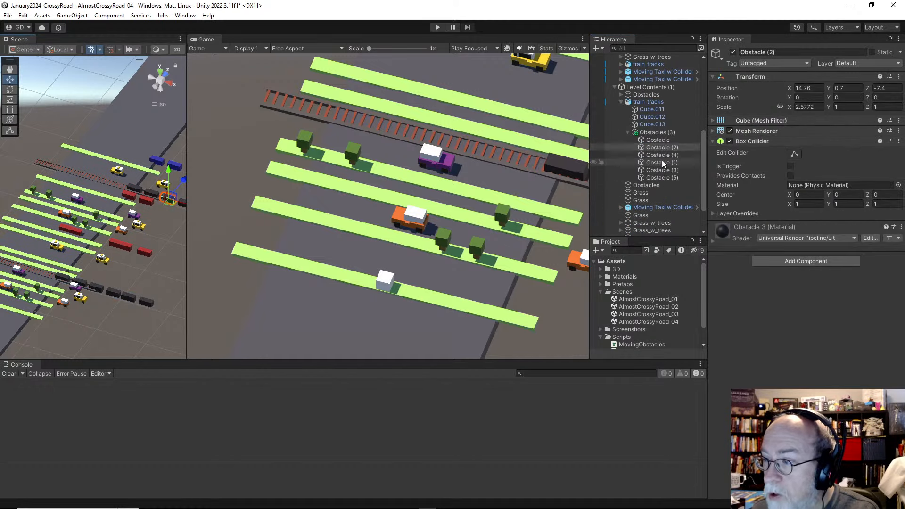
pyautogui.click(664, 135)
pyautogui.keyDown('shift'); pyautogui.click(668, 175); pyautogui.keyUp('shift')
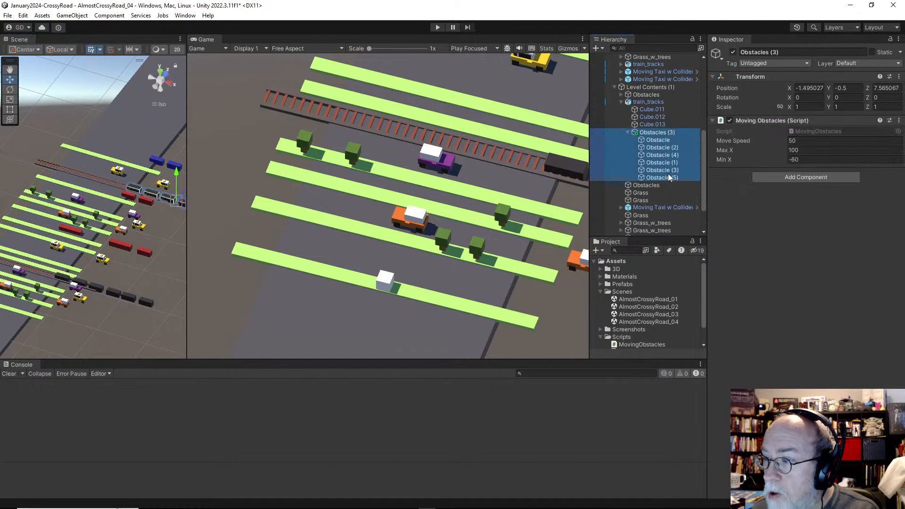
pyautogui.click(791, 64)
pyautogui.click(769, 146)
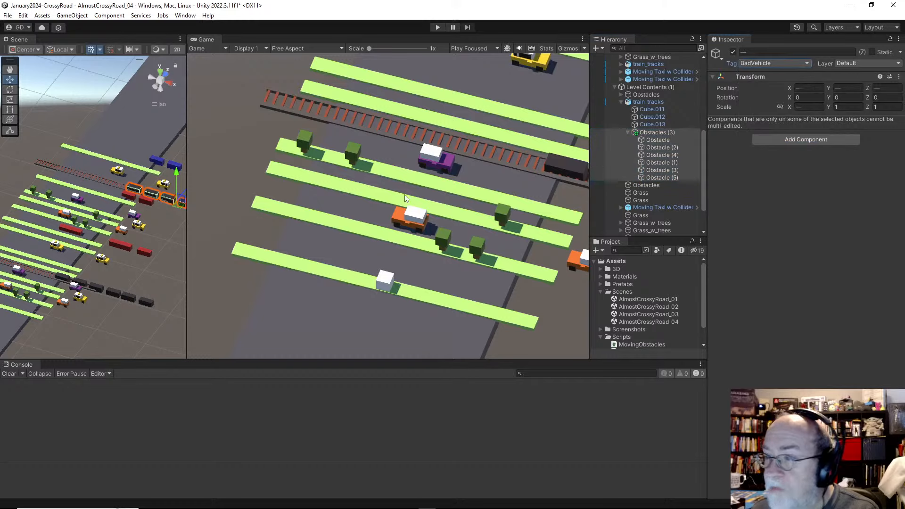
# Rename both orange_car objects in the Obstacles group of Level Contents to purple_car and tag them BadVehicle
pyautogui.scroll(-2, 100, 280)
pyautogui.moveTo(88, 257); pyautogui.dragTo(149, 208, button='middle')
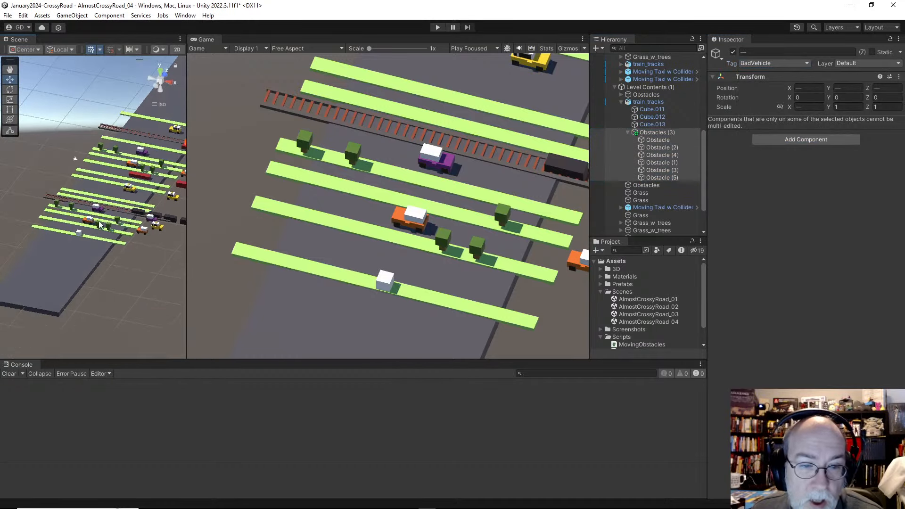
pyautogui.click(88, 224)
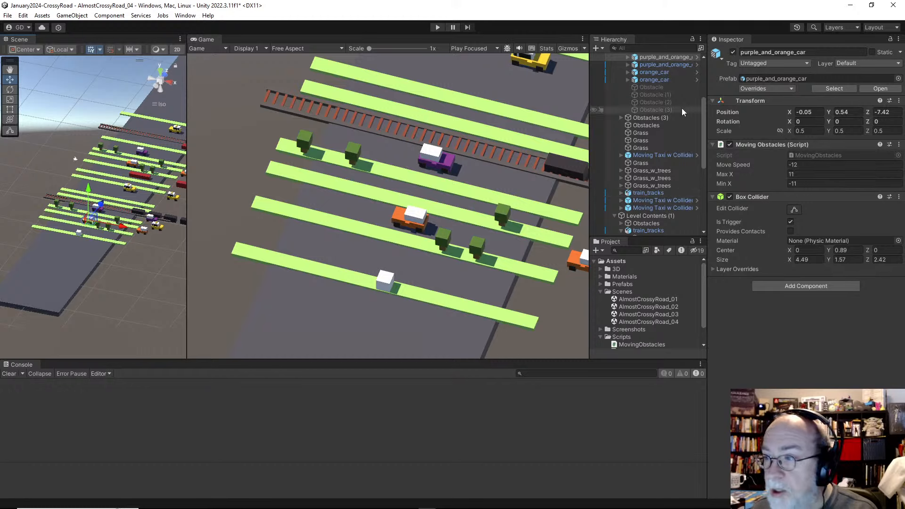
pyautogui.scroll(-2, 672, 141)
pyautogui.click(665, 150)
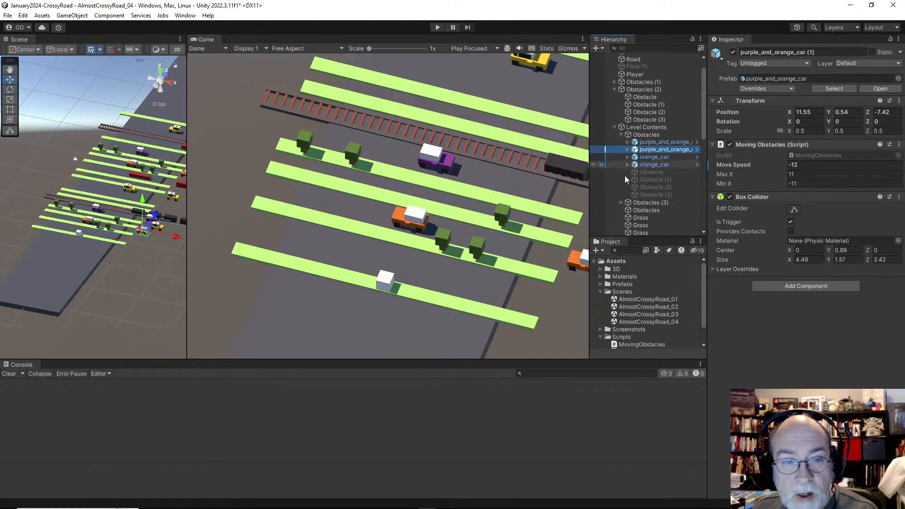
pyautogui.click(654, 157)
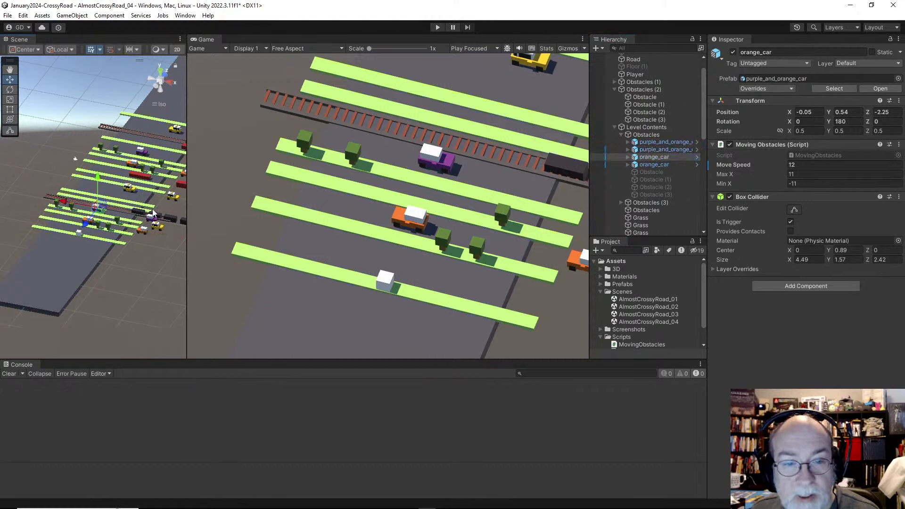
pyautogui.keyDown('shift'); pyautogui.click(662, 164); pyautogui.keyUp('shift')
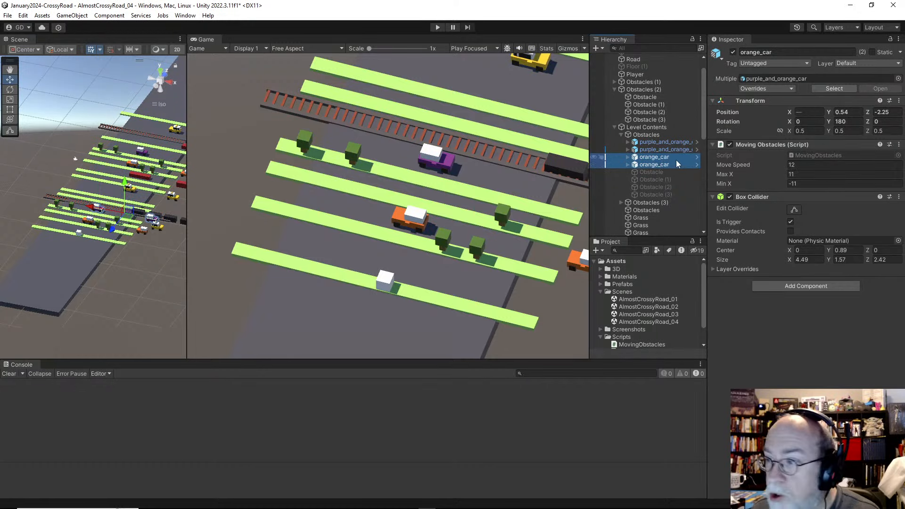
pyautogui.click(792, 51)
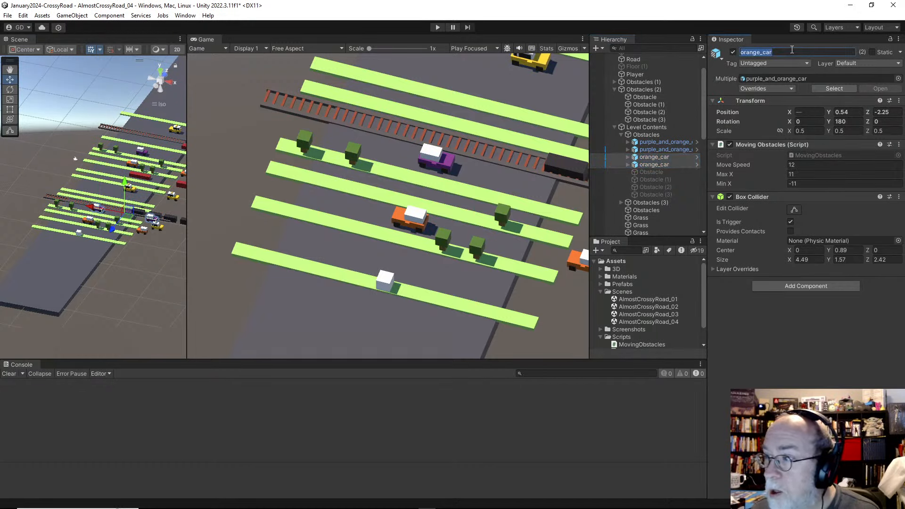
pyautogui.write('pou')
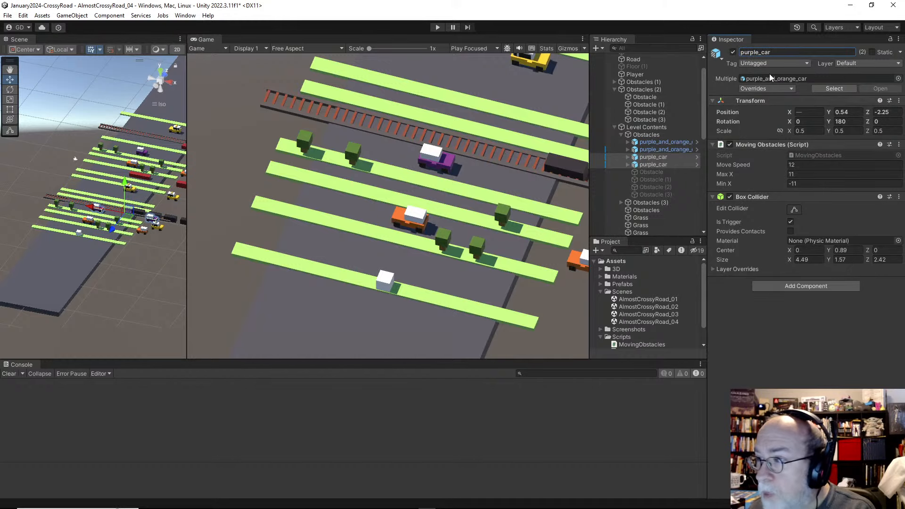
pyautogui.click(776, 63)
pyautogui.click(764, 144)
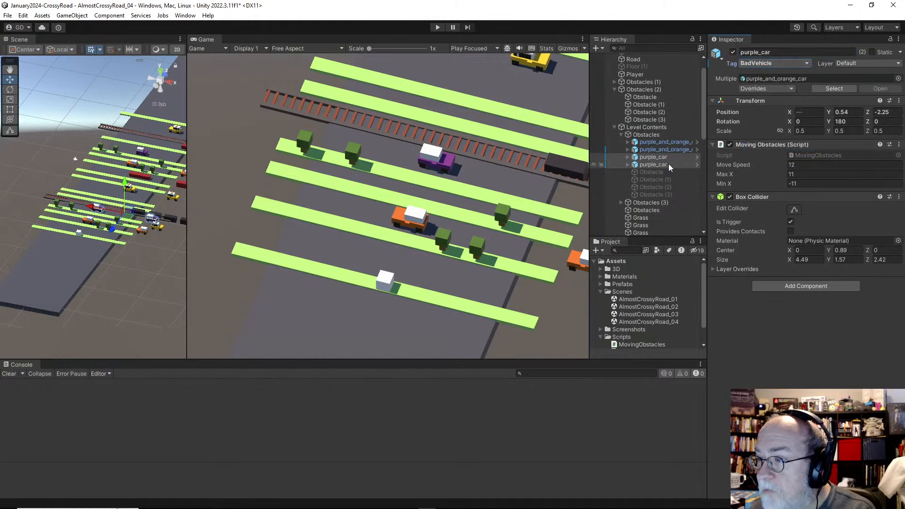
# Expand the second purple_car and check the tags on its child cubes
pyautogui.click(668, 164)
pyautogui.press('Right')
pyautogui.press('Down')
pyautogui.press('Down')
pyautogui.press('Up')
pyautogui.press('Up')
pyautogui.press('Up')
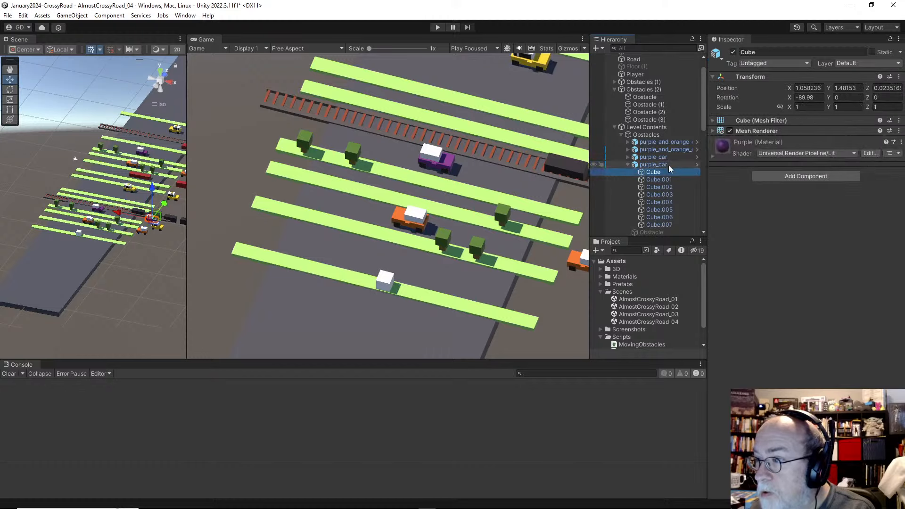
# Check the tag and collider trigger settings of both purple_car objects, and review the OnTriggerEnter method of PlayerMovement.cs in Visual Studio
pyautogui.press('Right')
pyautogui.scroll(-2, 668, 165)
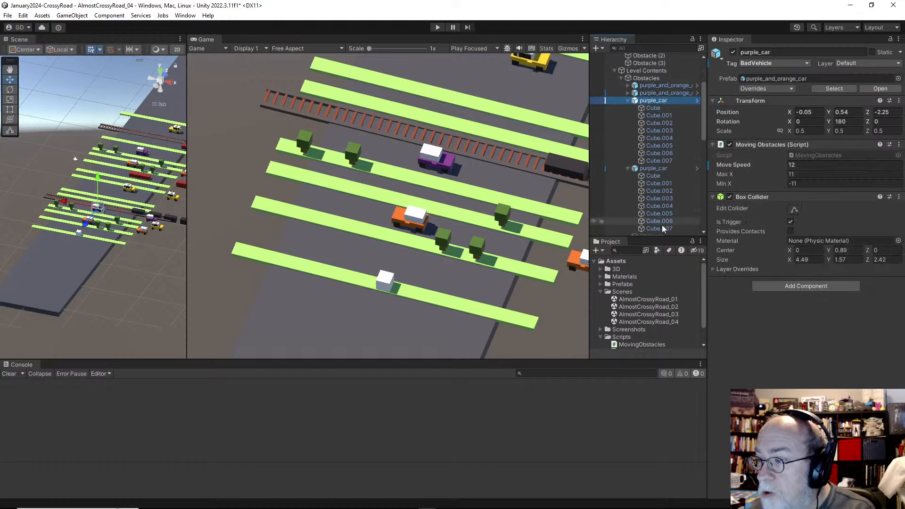
pyautogui.keyDown('shift'); pyautogui.click(660, 228); pyautogui.keyUp('shift')
pyautogui.click(656, 169)
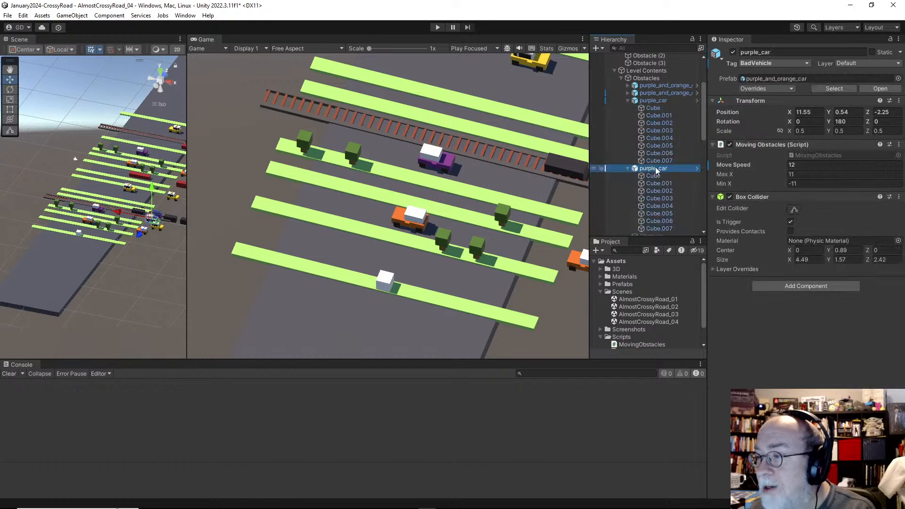
pyautogui.press('Right')
pyautogui.press('Down')
pyautogui.press('Up')
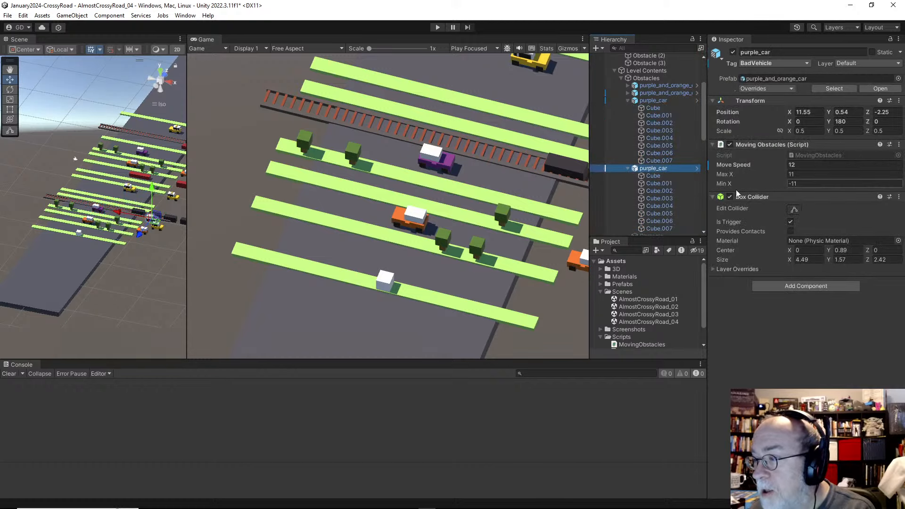
pyautogui.click(660, 101)
pyautogui.press('Left')
pyautogui.press('Up')
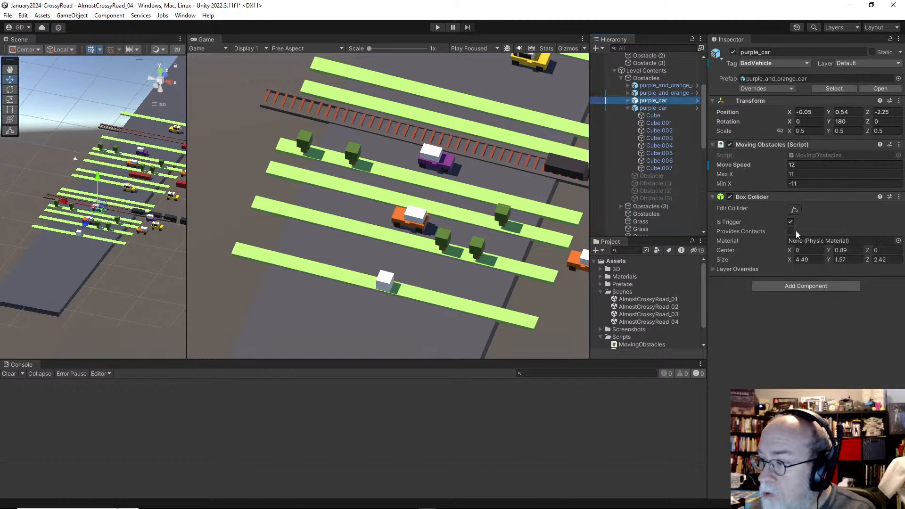
pyautogui.press('Down')
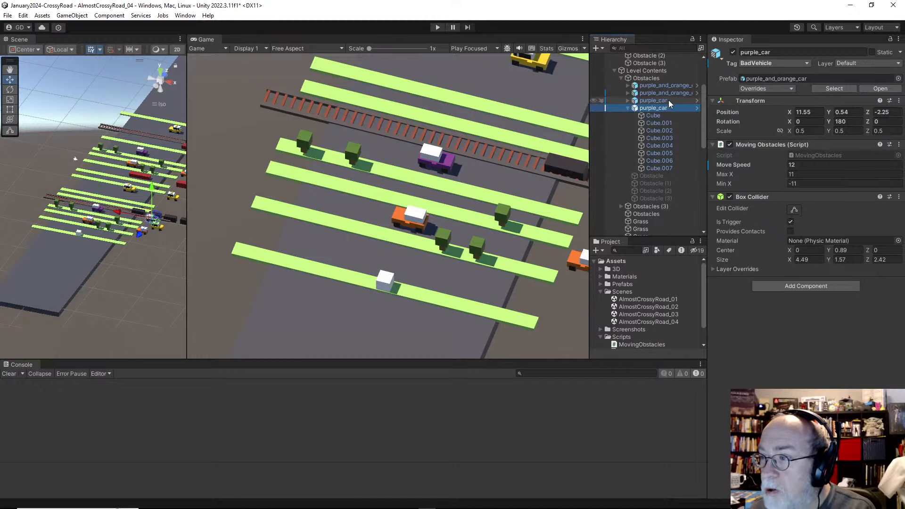
pyautogui.press('Left')
pyautogui.hotkey('alt', 'Tab')
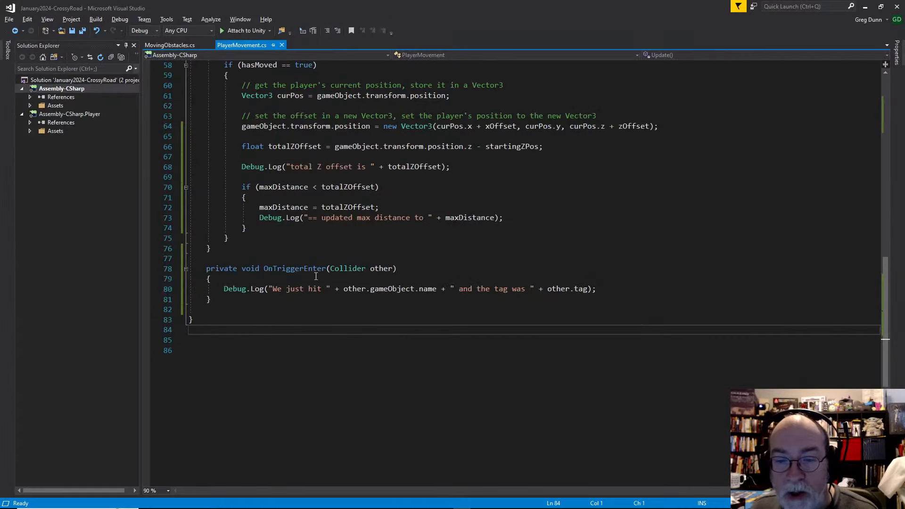
pyautogui.hotkey('alt', 'Tab')
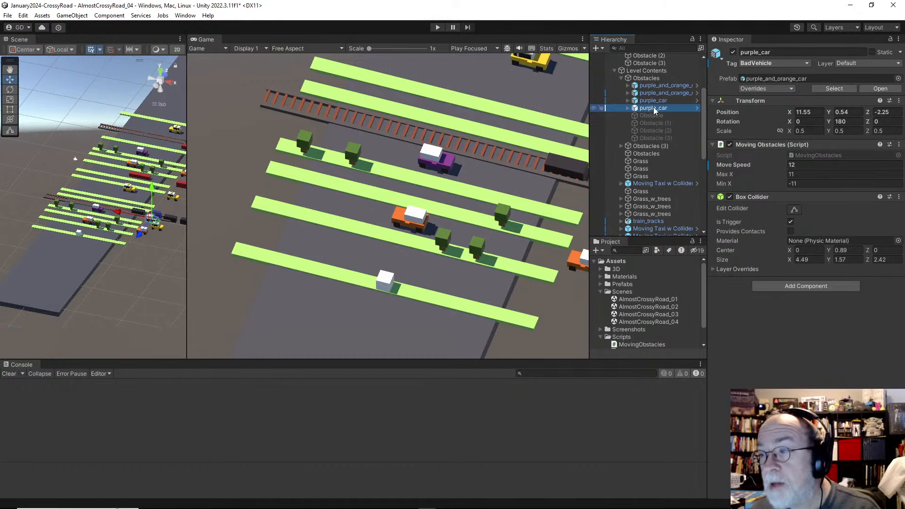
# Enable Is Trigger on the Box Colliders of all six train cars in Obstacles (3) under Level Contents
pyautogui.scroll(3, 655, 109)
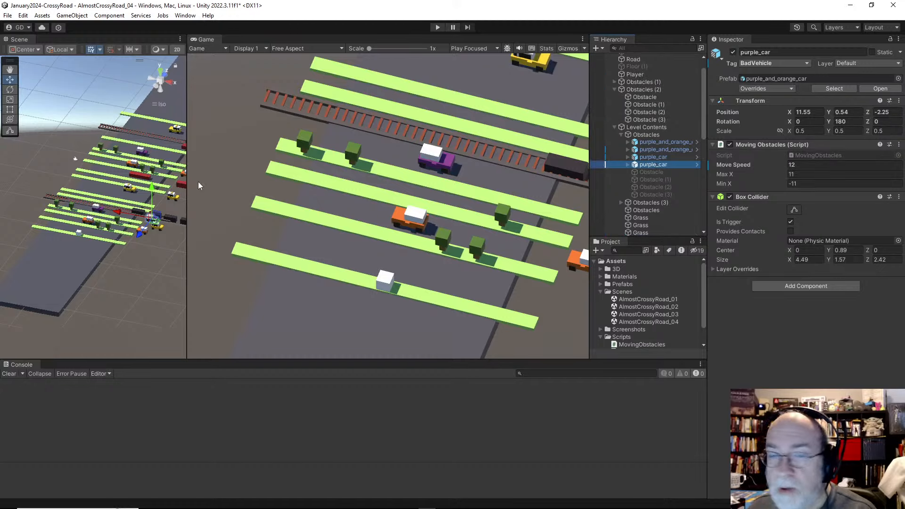
pyautogui.scroll(-3, 173, 206)
pyautogui.moveTo(175, 210); pyautogui.dragTo(136, 195, button='middle')
pyautogui.click(145, 205)
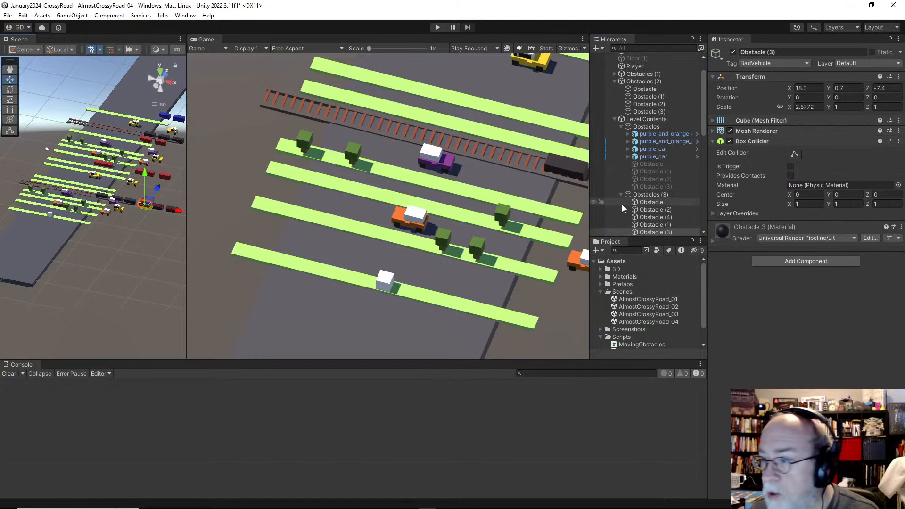
pyautogui.scroll(-3, 622, 205)
pyautogui.click(669, 183)
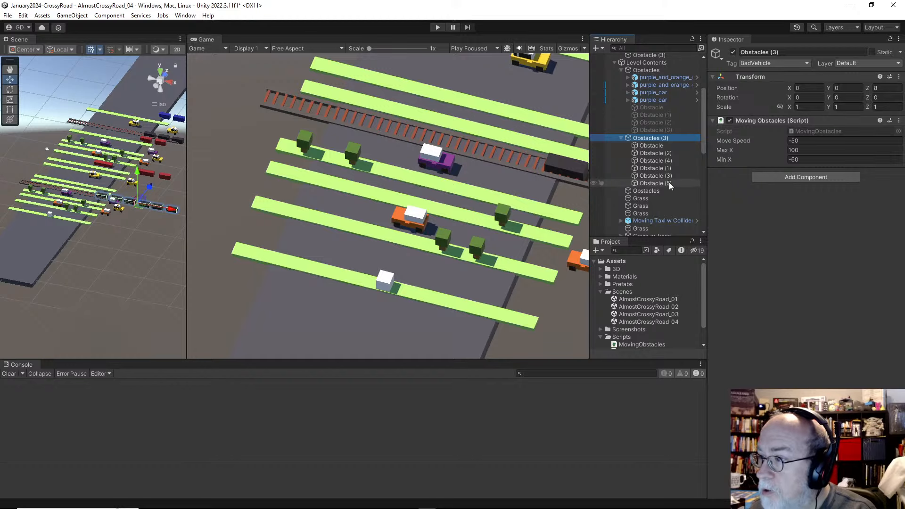
pyautogui.hotkey('shift', 'Up')
pyautogui.hotkey('shift', 'Up')
pyautogui.hotkey('shift', 'Up')
pyautogui.hotkey('shift', 'Up')
pyautogui.hotkey('shift', 'Up')
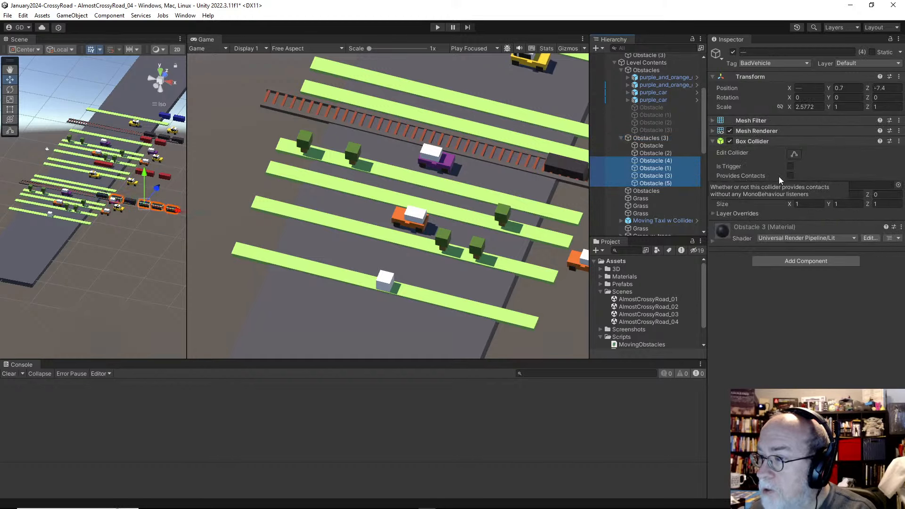
pyautogui.click(791, 167)
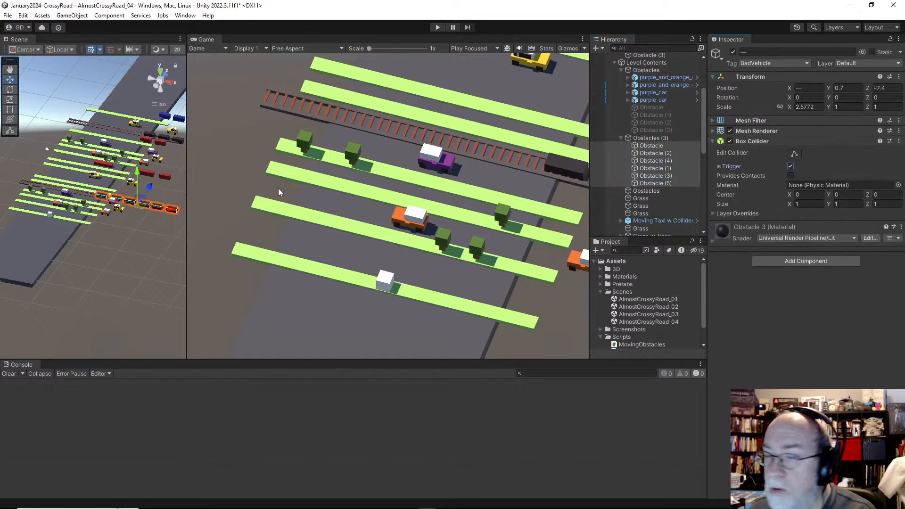
# Enable Is Trigger on all six train cars in Obstacles (3) under train_tracks in Level Contents (1), and clear the selection
pyautogui.click(152, 137)
pyautogui.scroll(-3, 669, 185)
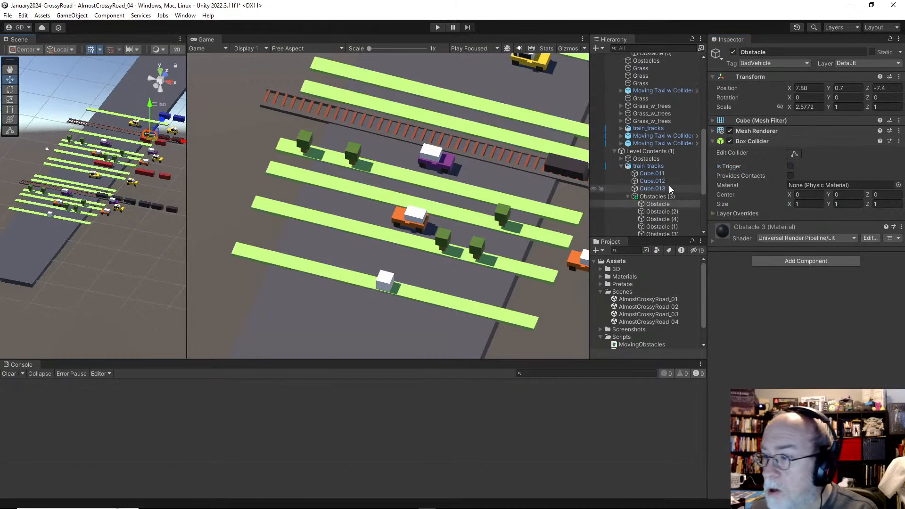
pyautogui.keyDown('shift'); pyautogui.click(677, 214); pyautogui.keyUp('shift')
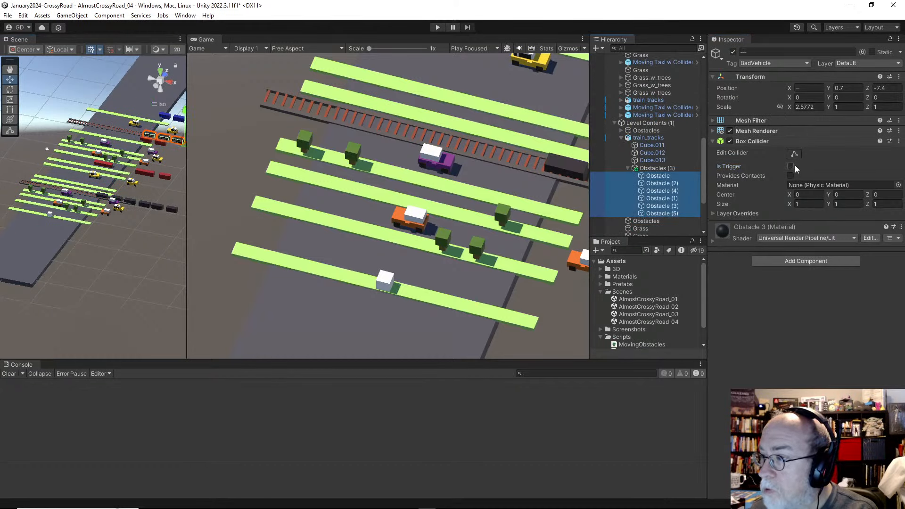
pyautogui.click(154, 262)
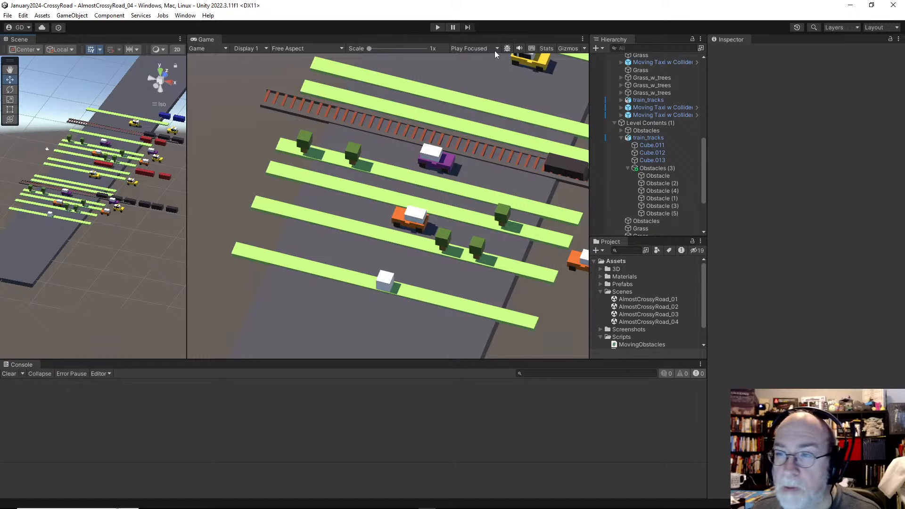
# Run the game and move the player forward to the first tree row and sideways into the trees, watching the console for hit messages
pyautogui.click(438, 27)
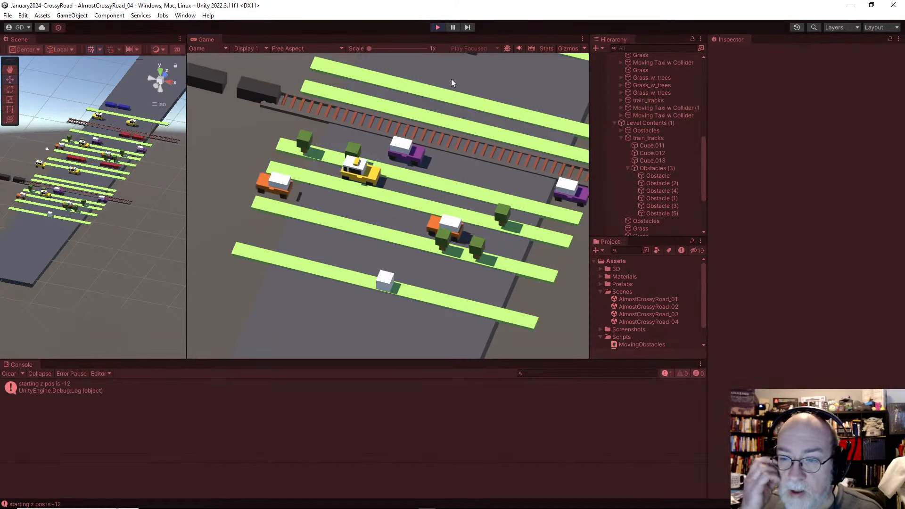
pyautogui.press('Up')
pyautogui.press('Up')
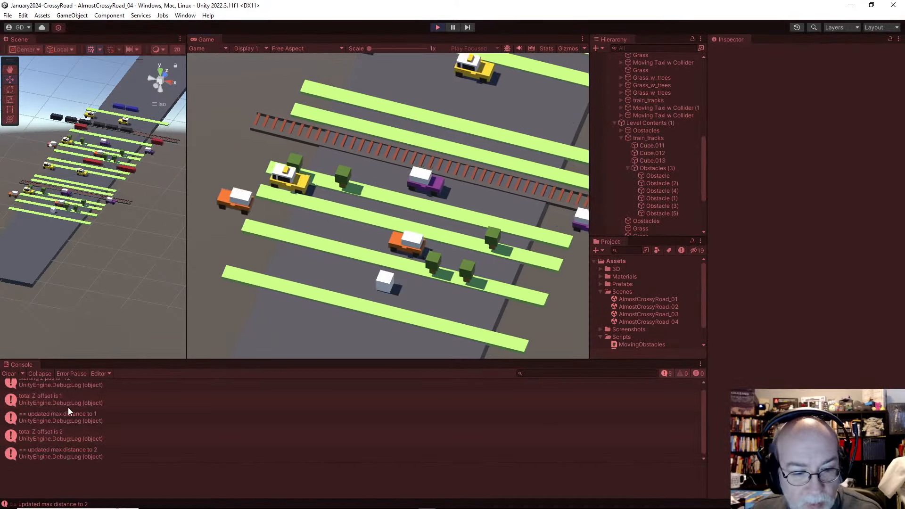
pyautogui.press('Up')
pyautogui.press('Up')
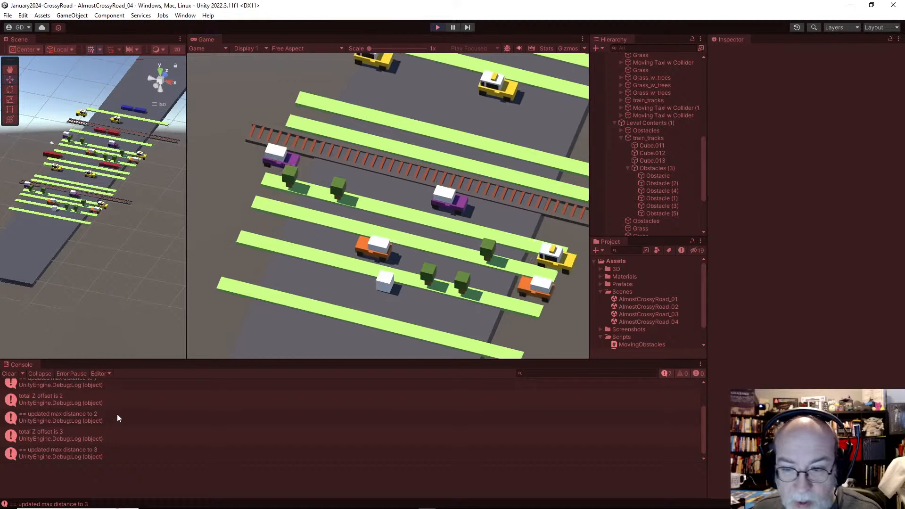
pyautogui.press('Right')
pyautogui.press('Right')
pyautogui.press('Right')
pyautogui.press('Right')
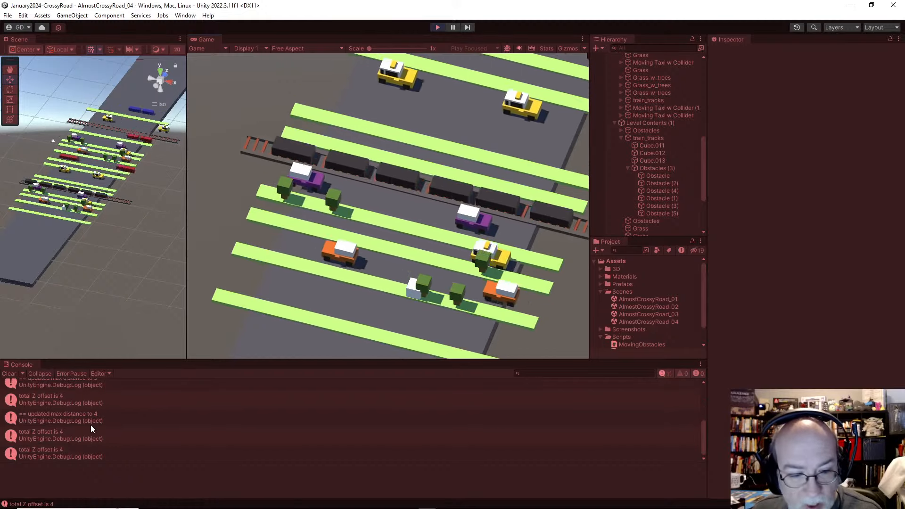
pyautogui.press('Left')
pyautogui.press('Left')
pyautogui.press('Left')
pyautogui.press('Left')
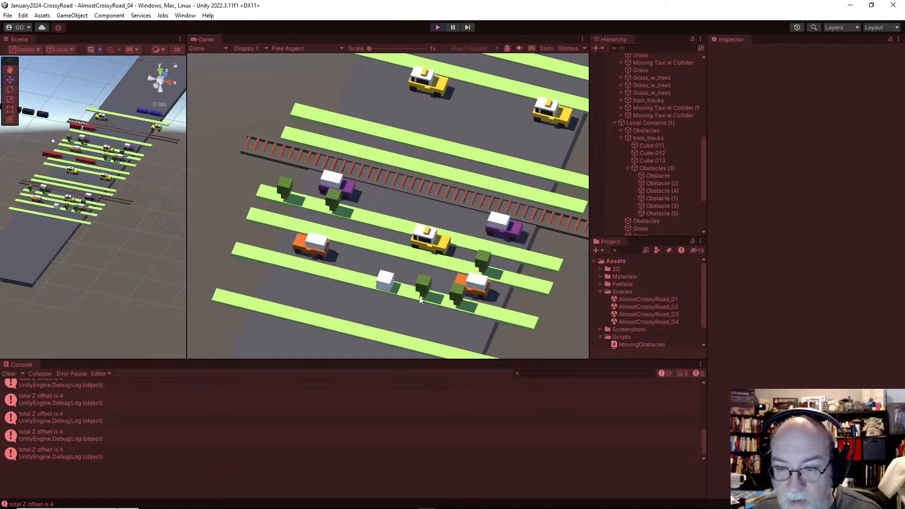
# Test collisions by moving the player back and forth through the orange, taxi and purple car lanes, and stop the game
pyautogui.press('Up')
pyautogui.press('Down')
pyautogui.press('Up')
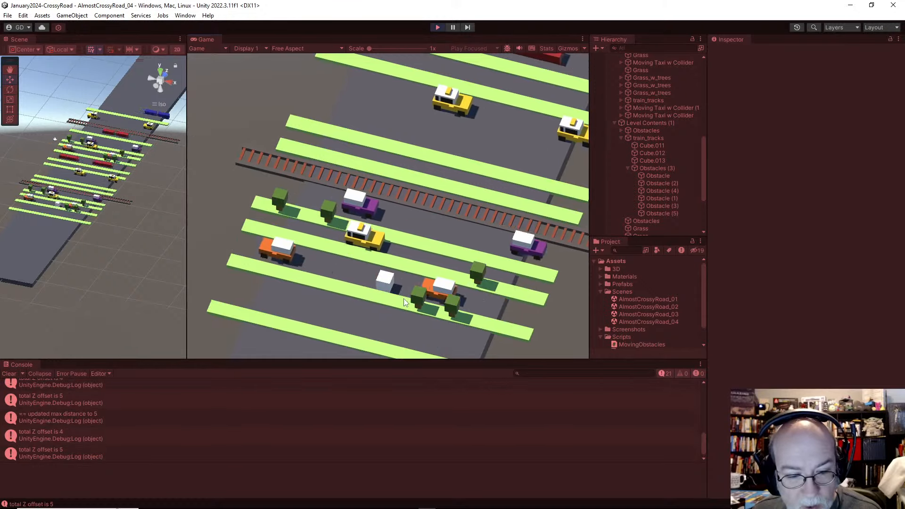
pyautogui.press('Down')
pyautogui.press('Up')
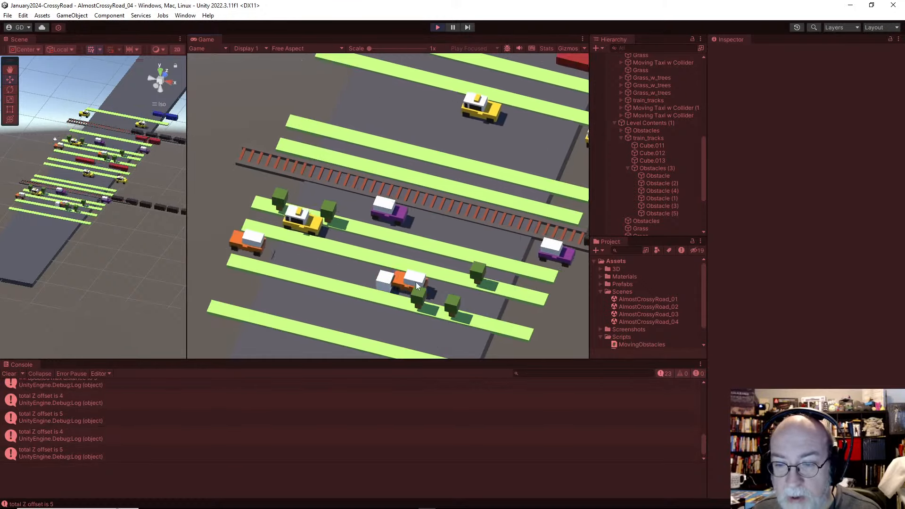
pyautogui.press('Up')
pyautogui.press('Up')
pyautogui.press('Up')
pyautogui.press('Down')
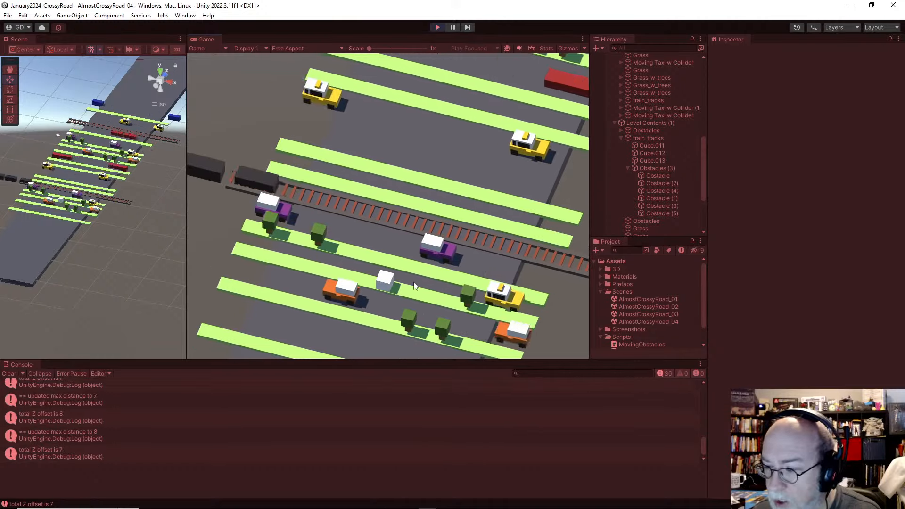
pyautogui.press('Up')
pyautogui.press('Up')
pyautogui.press('Up')
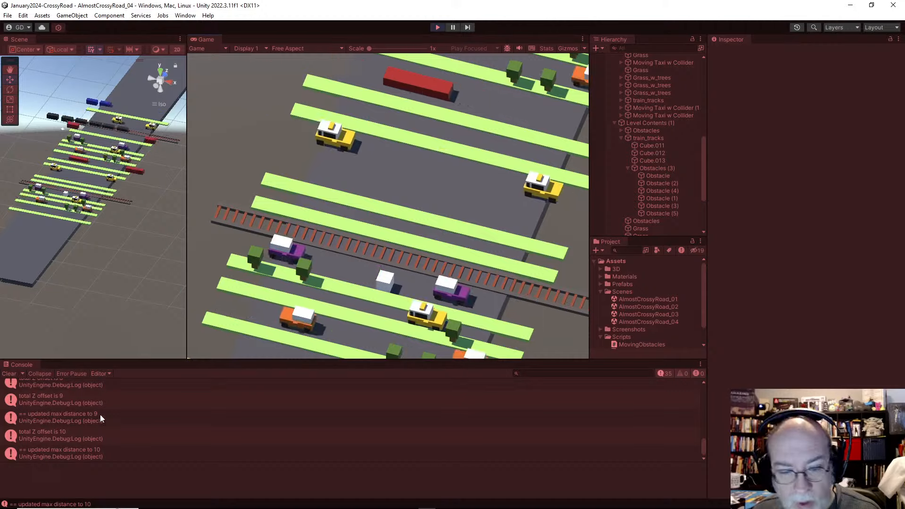
pyautogui.press('Up')
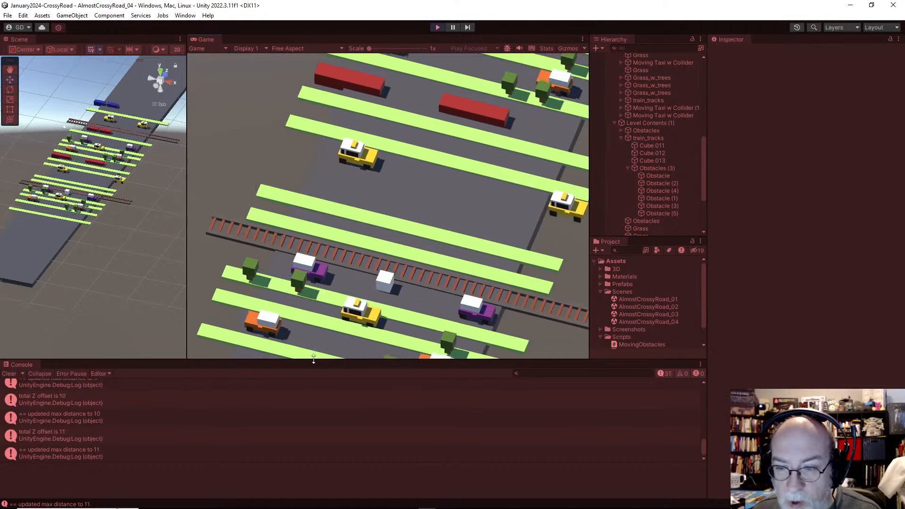
pyautogui.press('Down')
pyautogui.press('Down')
pyautogui.press('Down')
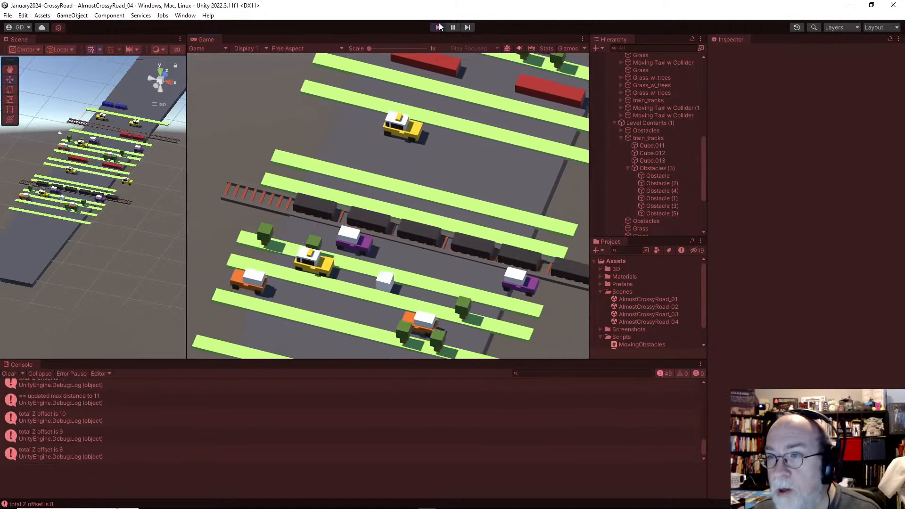
pyautogui.hotkey('ctrl', 'p')
# Enable Is Trigger on the Player's Box Collider and recheck the OnTriggerEnter method in the player script
pyautogui.scroll(8, 659, 134)
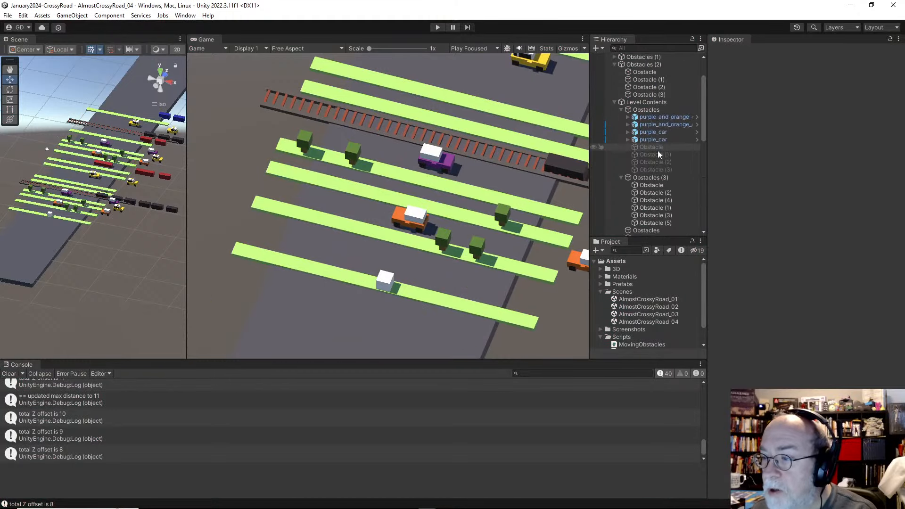
pyautogui.click(642, 94)
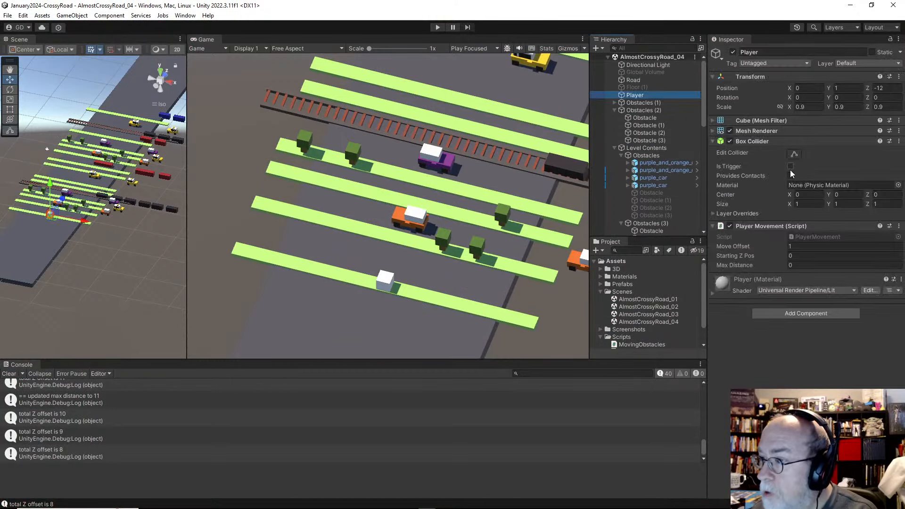
pyautogui.click(791, 166)
pyautogui.hotkey('alt', 'Tab')
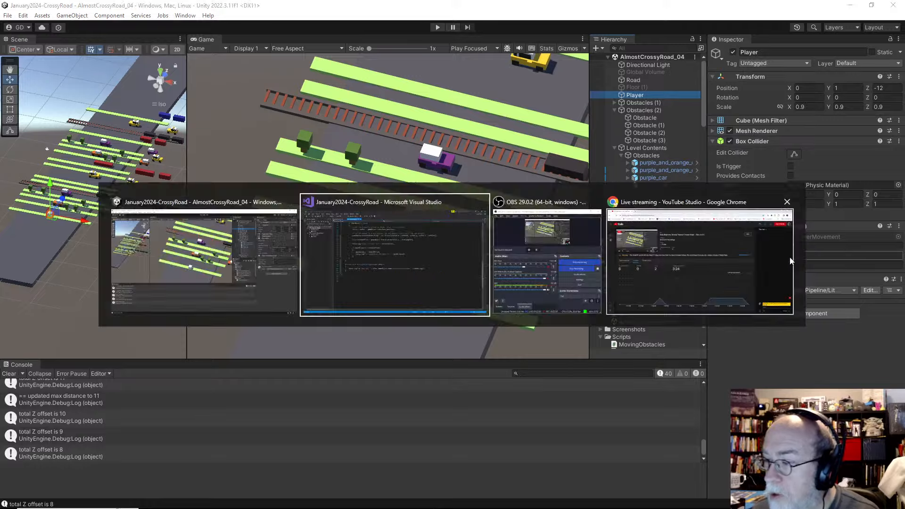
pyautogui.click(283, 304)
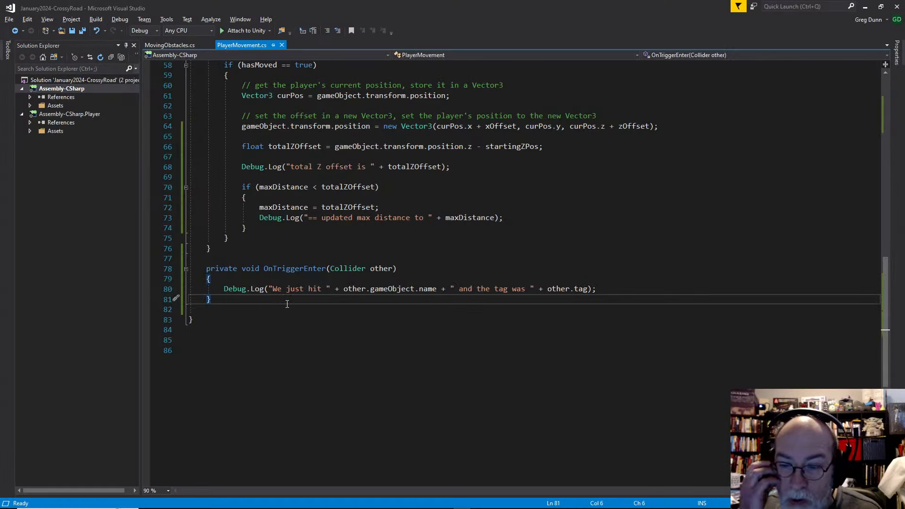
pyautogui.hotkey('alt', 'Tab')
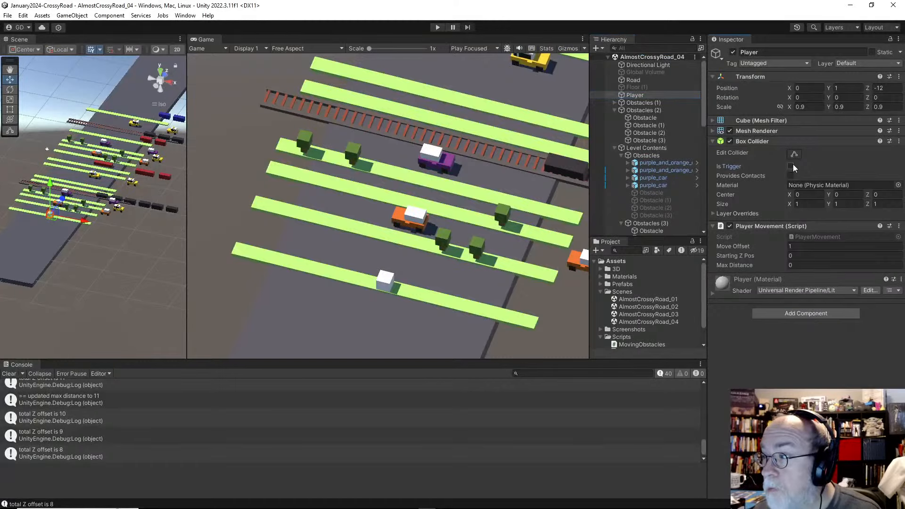
# Run the game and move the player forward from the start row into the purple car lane
pyautogui.click(437, 28)
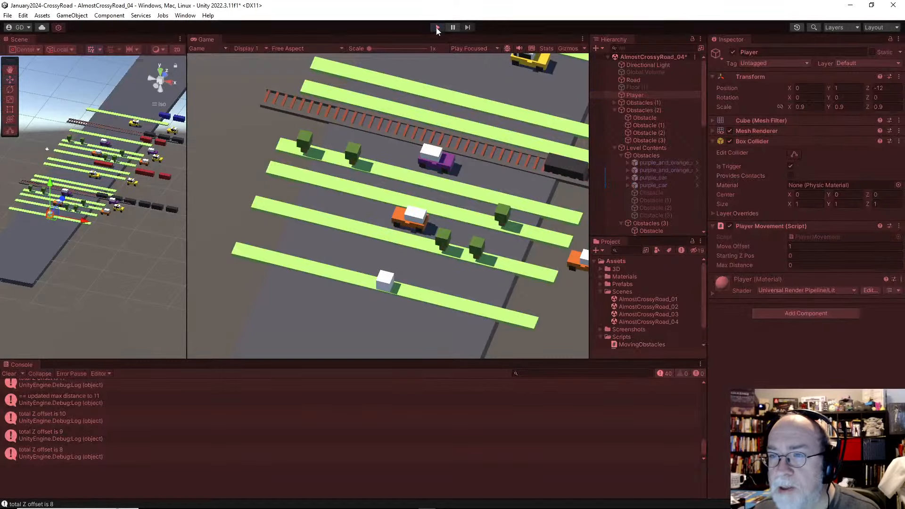
pyautogui.press('Up')
pyautogui.press('Up')
pyautogui.press('Up')
pyautogui.press('Up')
pyautogui.press('Up')
pyautogui.press('Up')
pyautogui.press('Up')
pyautogui.press('Up')
pyautogui.press('Up')
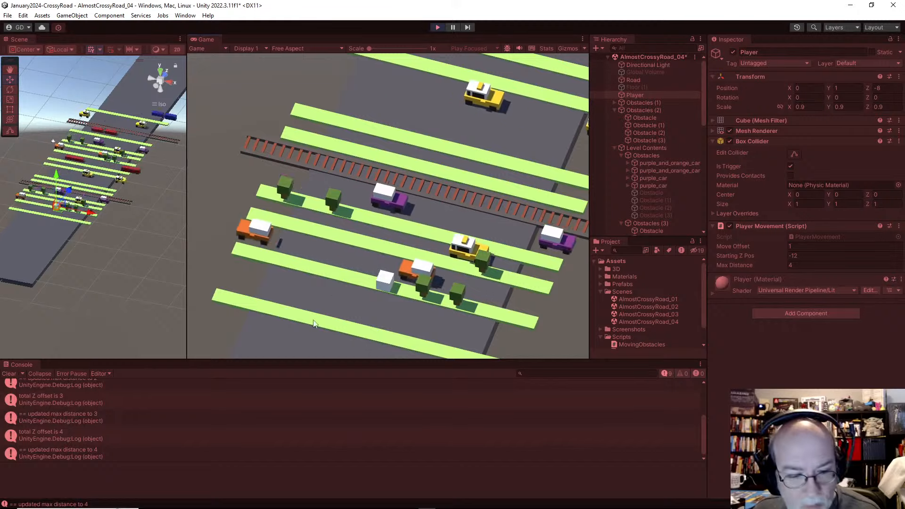
pyautogui.press('Up')
pyautogui.press('Up')
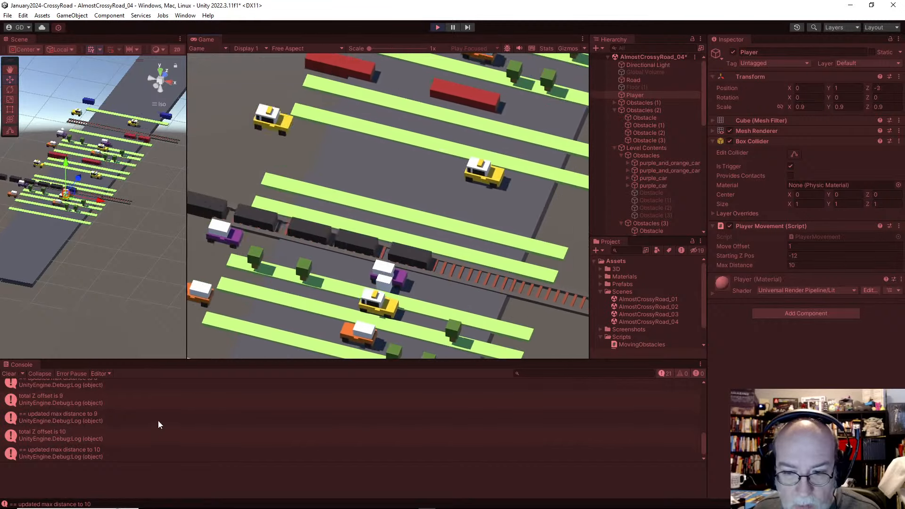
# Test collisions by stepping the player back and forward in the purple car lane, and stop the game
pyautogui.press('Down')
pyautogui.press('Up')
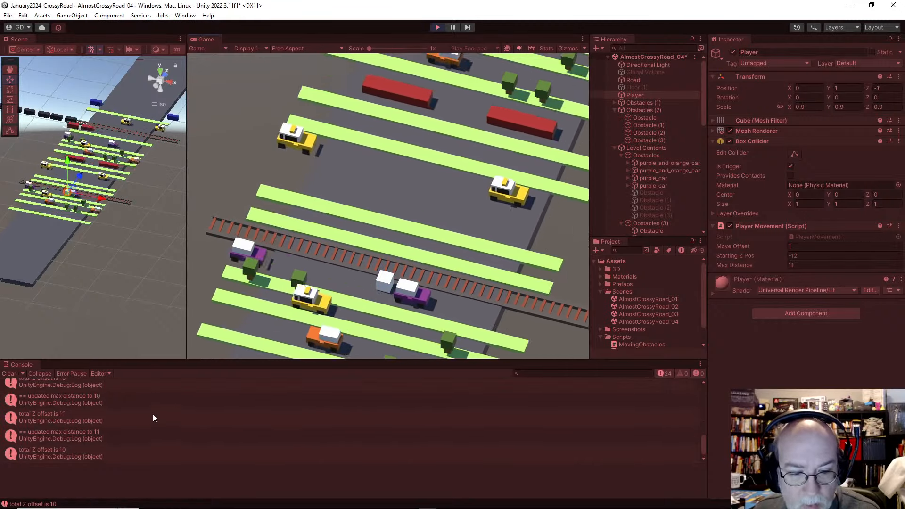
pyautogui.click(438, 28)
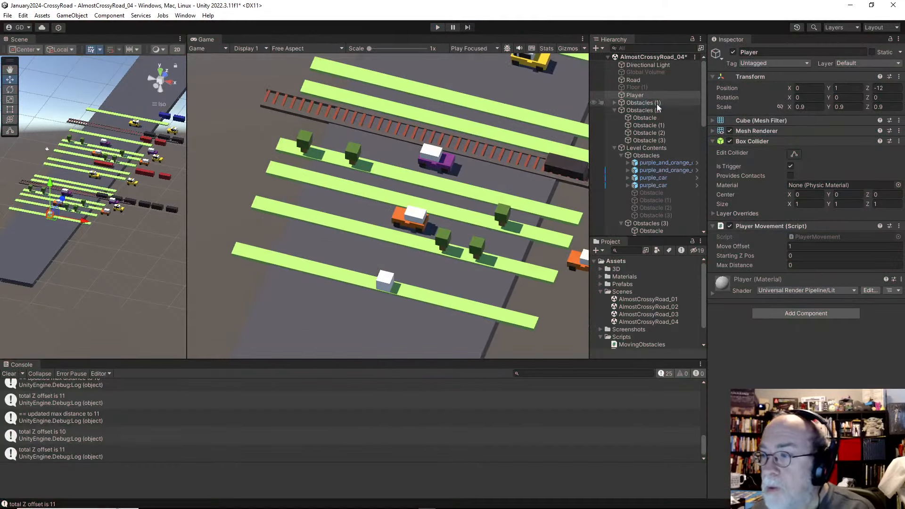
# Disable Is Trigger on the Box Colliders of both purple_car objects in Obstacles under Level Contents
pyautogui.scroll(-3, 654, 111)
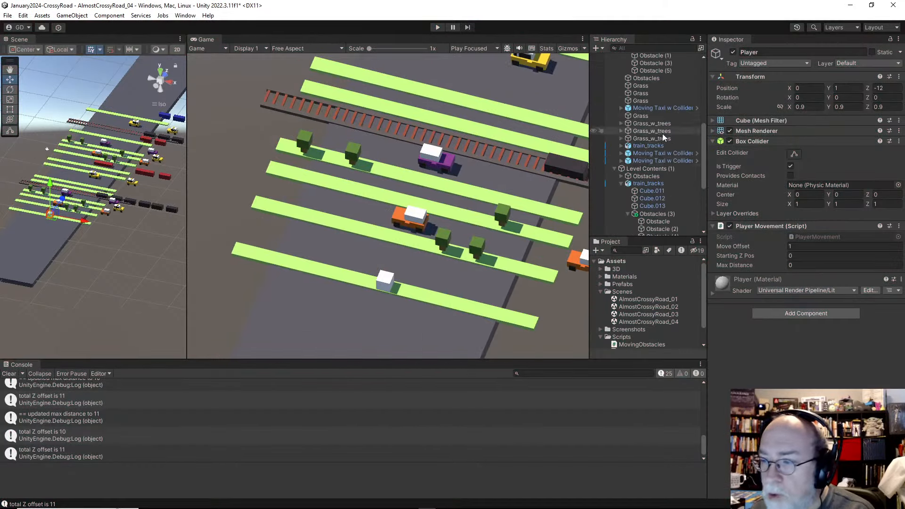
pyautogui.click(71, 194)
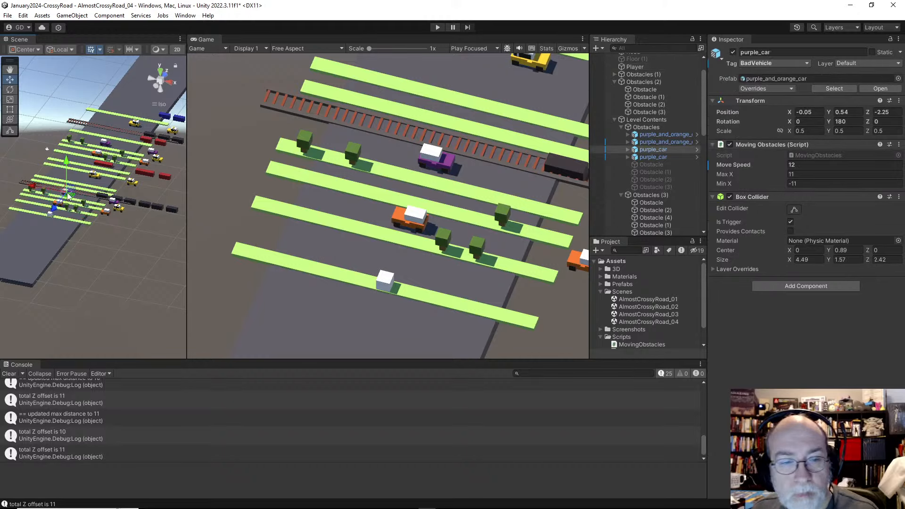
pyautogui.press('f')
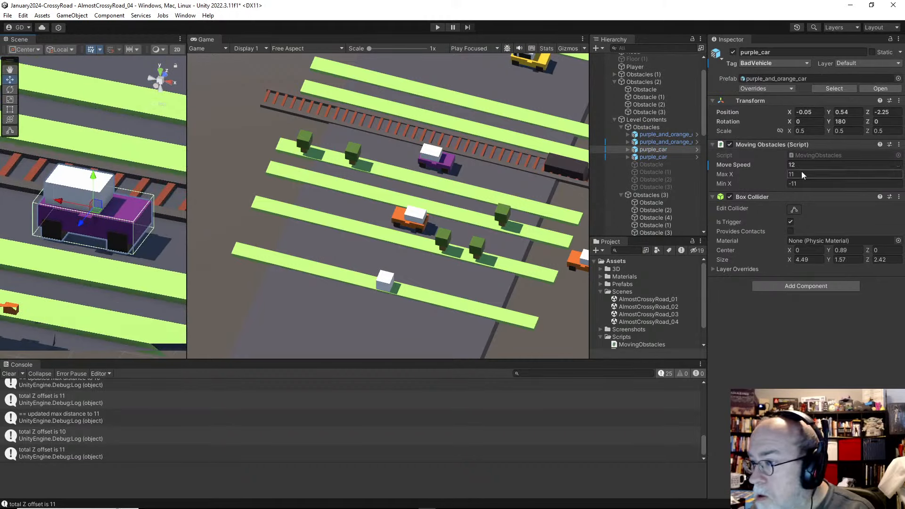
pyautogui.click(791, 222)
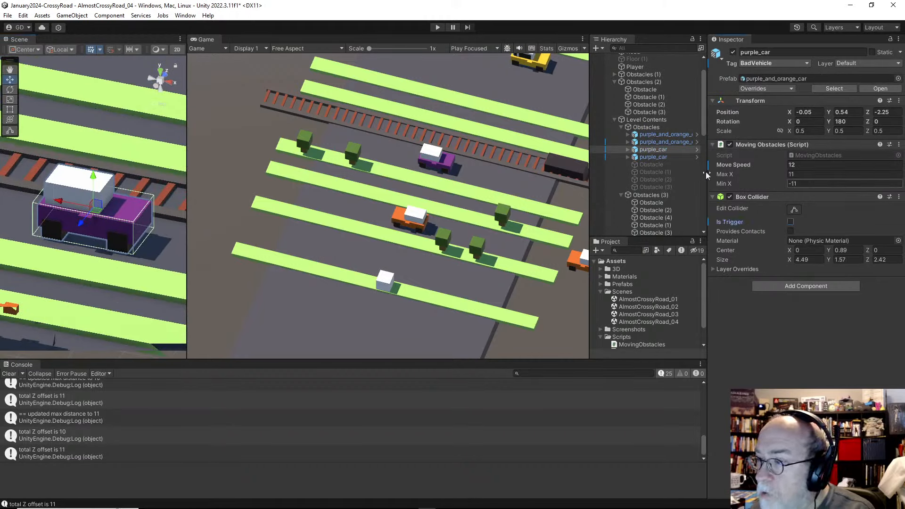
pyautogui.click(670, 157)
pyautogui.click(790, 222)
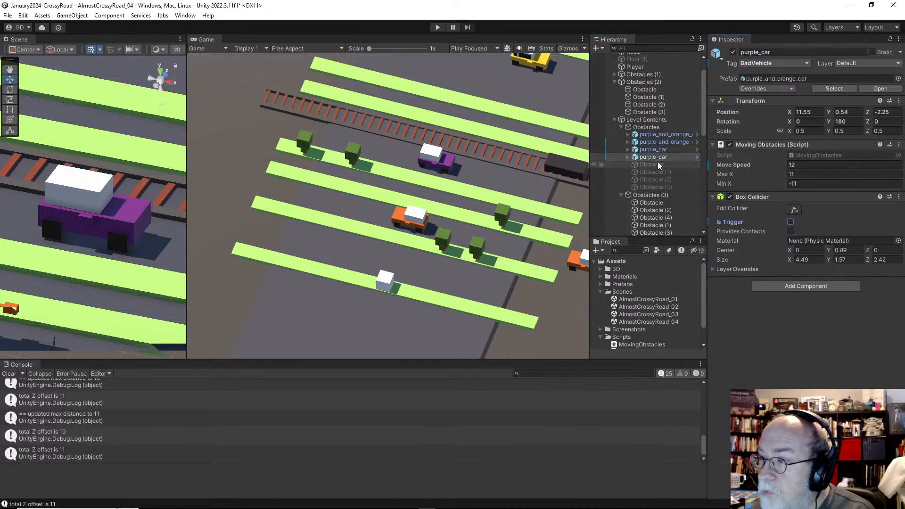
pyautogui.click(657, 150)
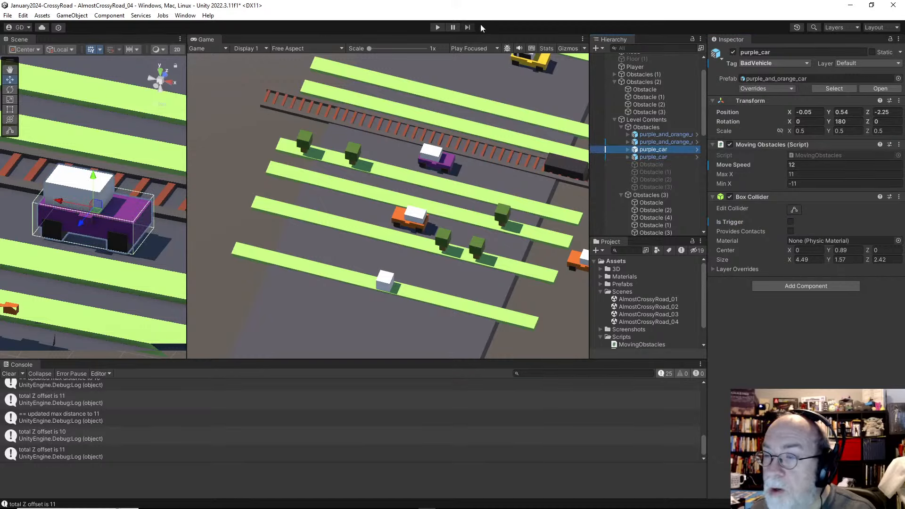
# Run the game again, advance the player to the purple car lane, and clear the console
pyautogui.click(438, 27)
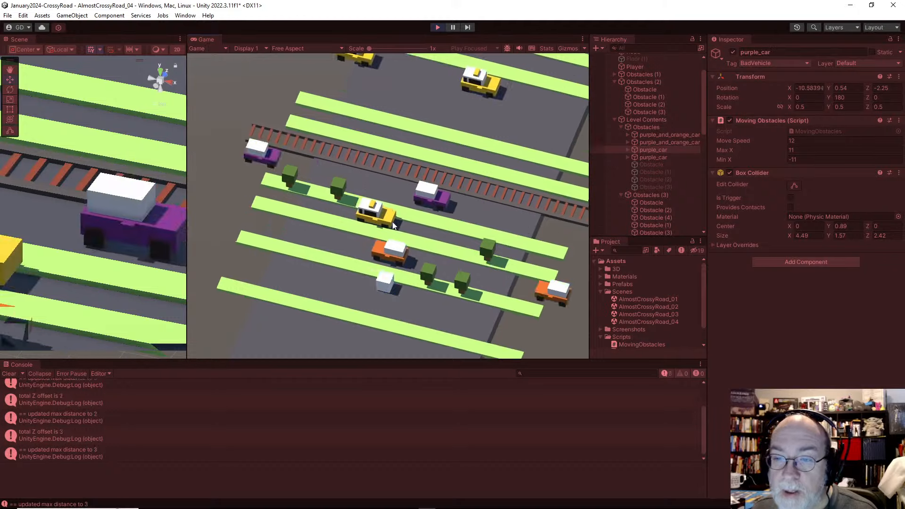
pyautogui.press('w')
pyautogui.press('w')
pyautogui.press('w')
pyautogui.press('w')
pyautogui.press('w')
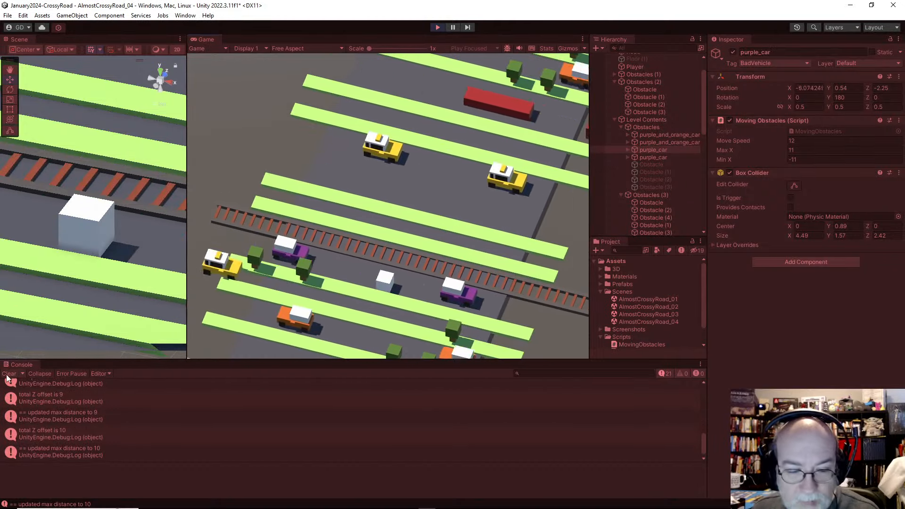
pyautogui.click(8, 373)
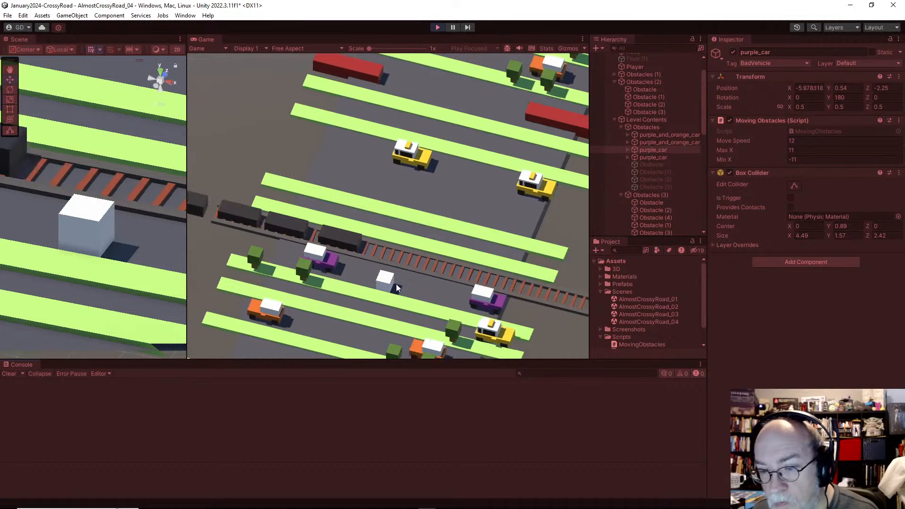
# Move the player back and forth in front of the passing purple cars, watching the console for hit messages
pyautogui.press('w')
pyautogui.press('s')
pyautogui.press('w')
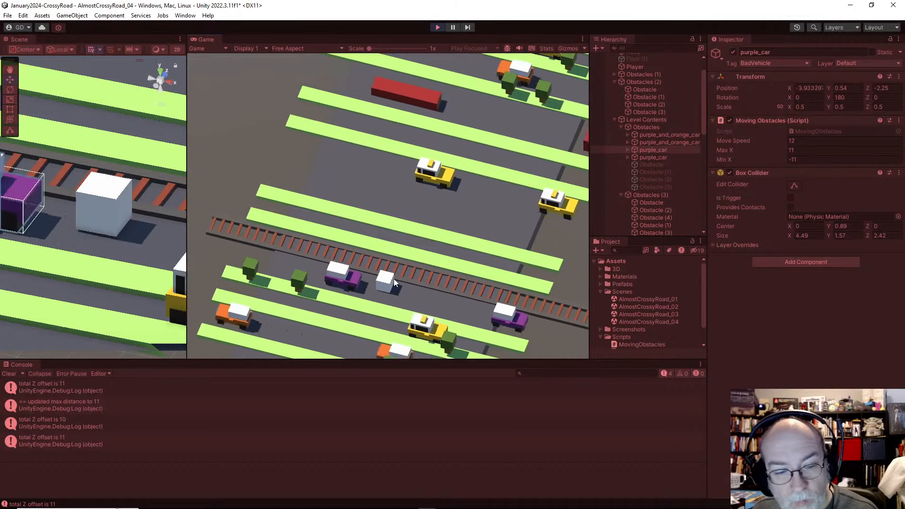
pyautogui.press('s')
pyautogui.press('w')
pyautogui.press('s')
pyautogui.press('s')
pyautogui.press('w')
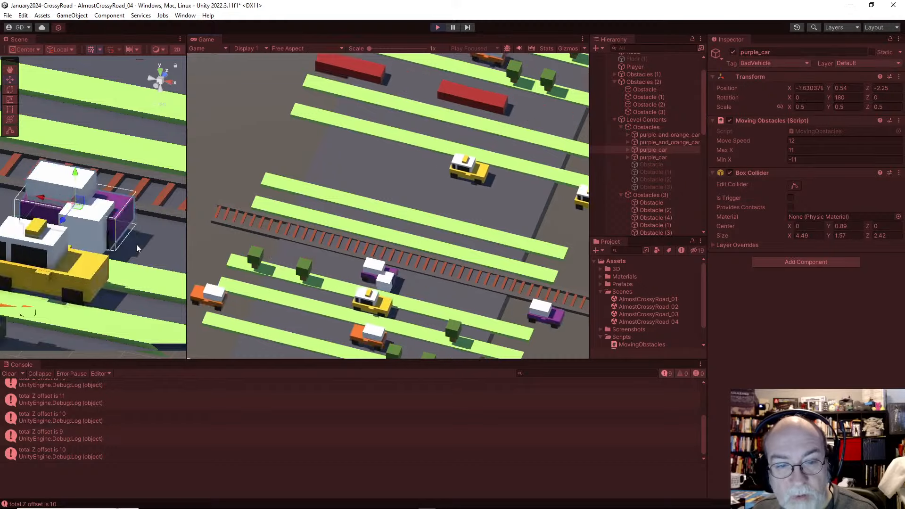
# Switch Is Trigger off and back on for the Player's Box Collider while the game runs
pyautogui.click(95, 236)
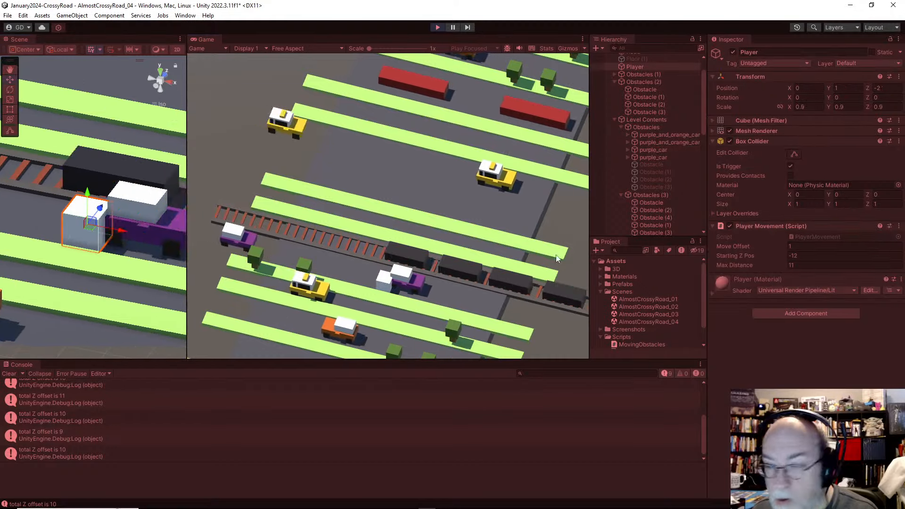
pyautogui.click(790, 166)
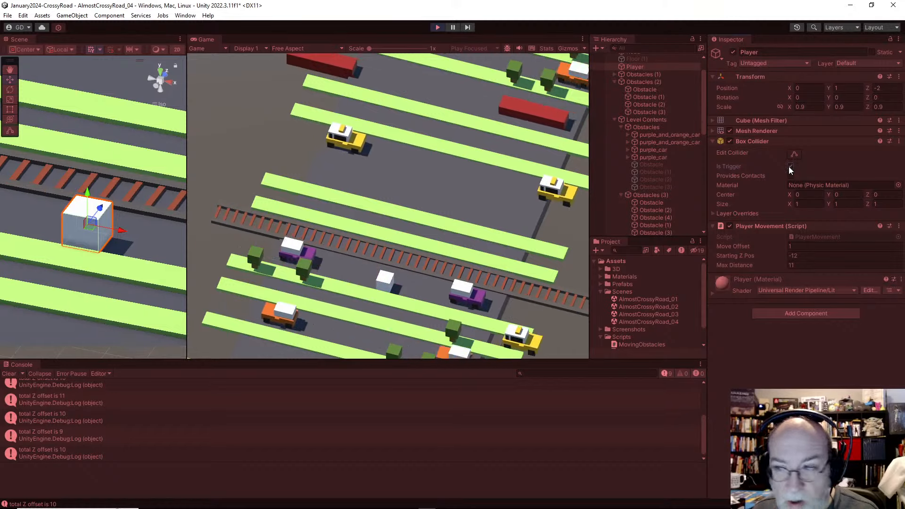
pyautogui.click(790, 166)
# Enable Is Trigger on both purple_car objects in the running game, and clear the console
pyautogui.click(674, 149)
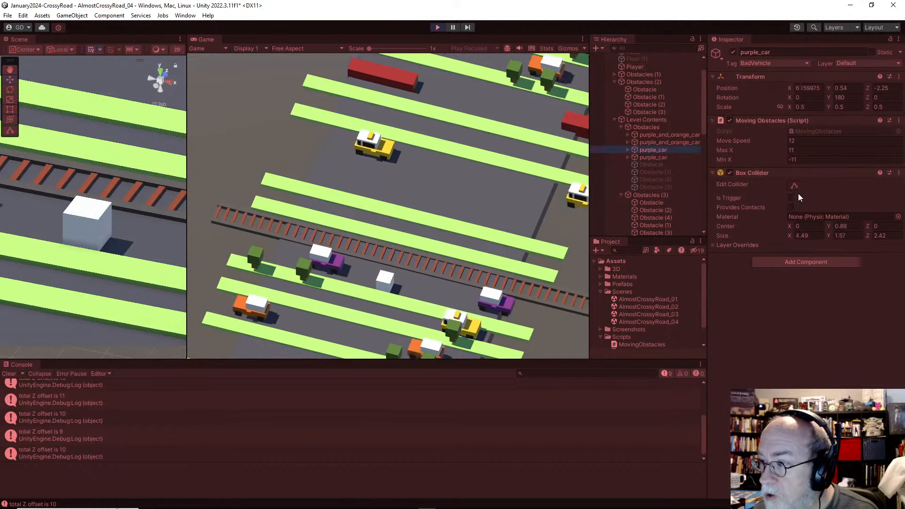
pyautogui.keyDown('ctrl'); pyautogui.click(653, 157); pyautogui.keyUp('ctrl')
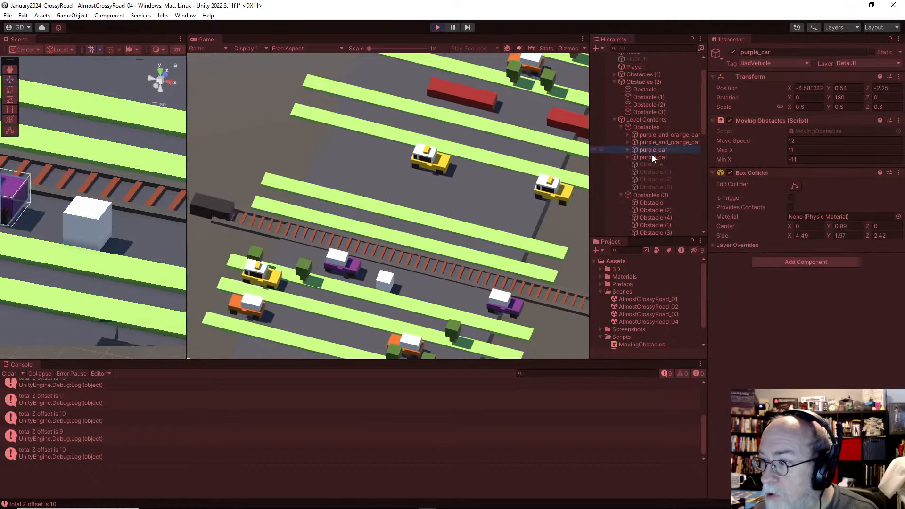
pyautogui.click(792, 198)
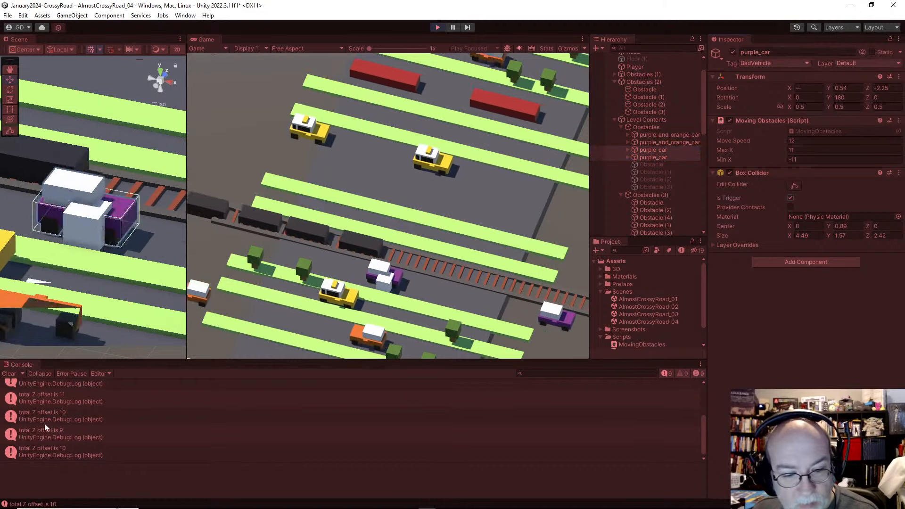
pyautogui.click(9, 374)
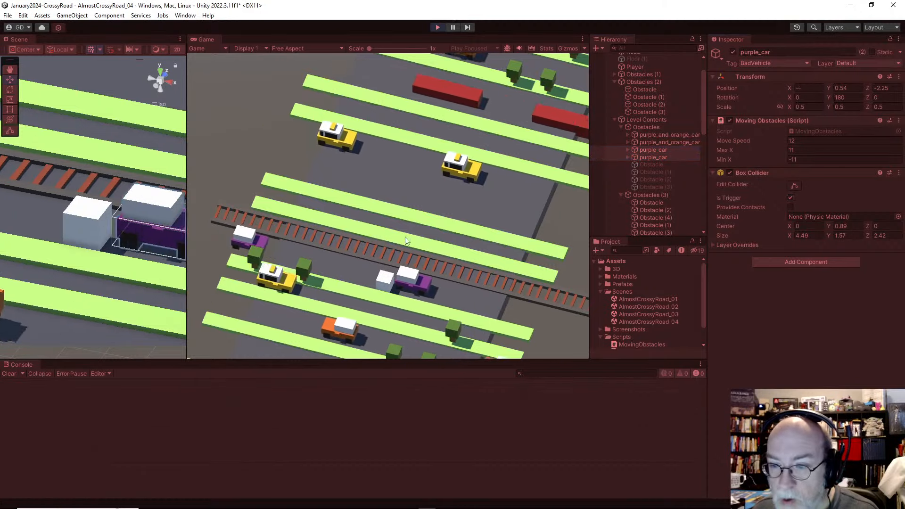
# Disable Is Trigger on the Player's Box Collider in the running game
pyautogui.click(666, 157)
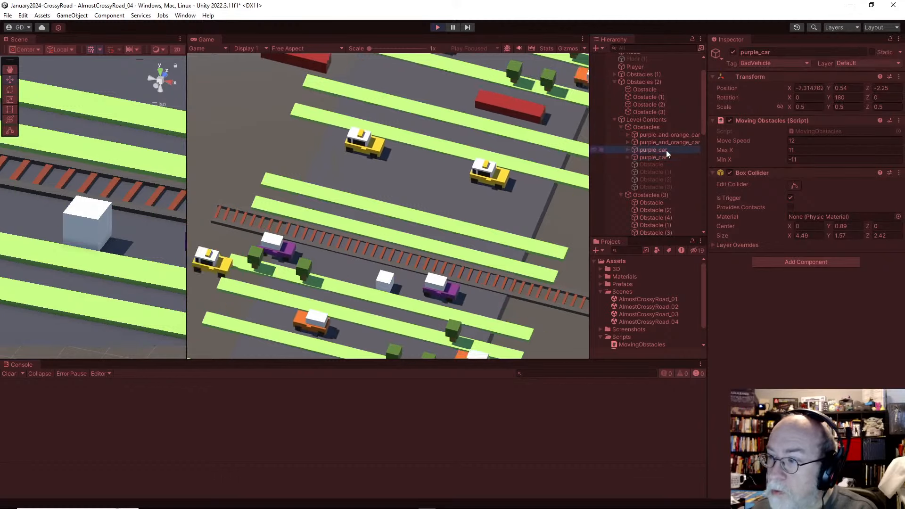
pyautogui.scroll(2, 665, 106)
pyautogui.click(658, 96)
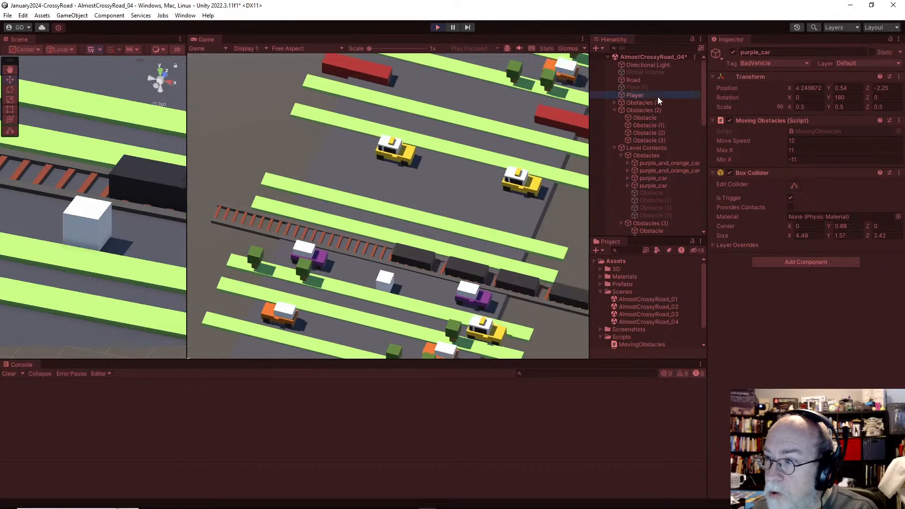
pyautogui.click(791, 166)
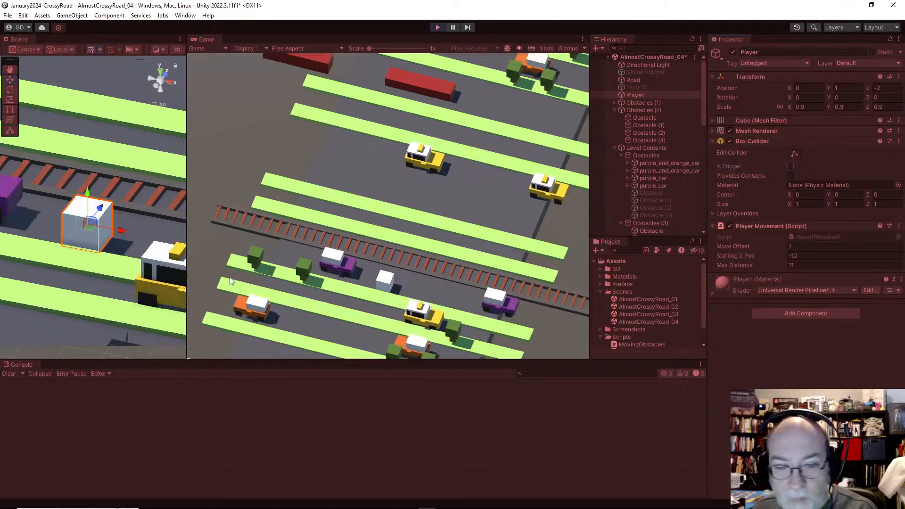
# Move the player back and forth between the purple car lane and the train tracks to test for hit messages
pyautogui.press('Up')
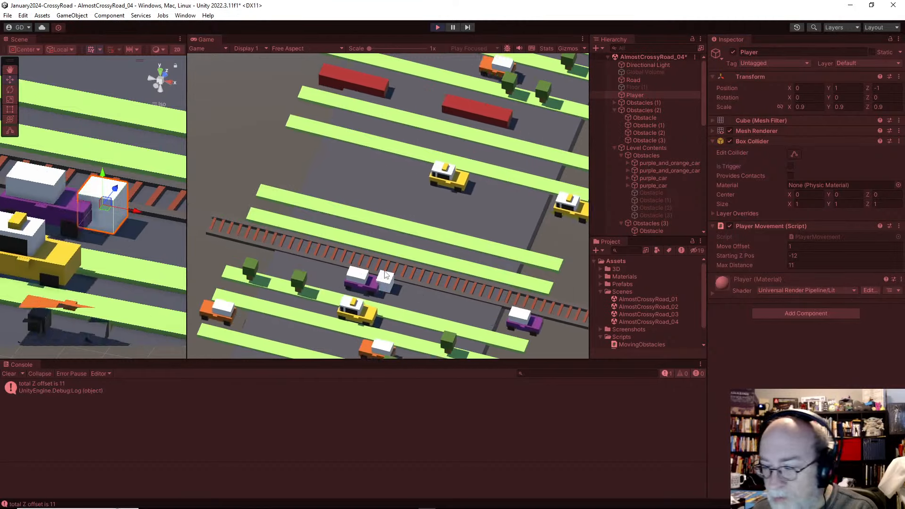
pyautogui.press('Down')
pyautogui.press('Up')
pyautogui.press('Up')
pyautogui.press('Down')
pyautogui.press('Down')
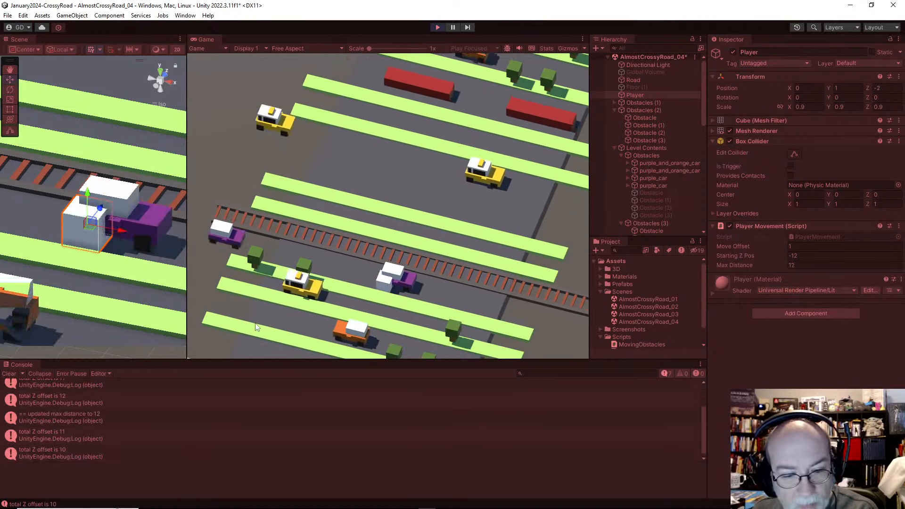
# Switch to Visual Studio and review the OnTriggerEnter method and its Debug.Log line in PlayerMovement.cs
pyautogui.hotkey('alt', 'Tab')
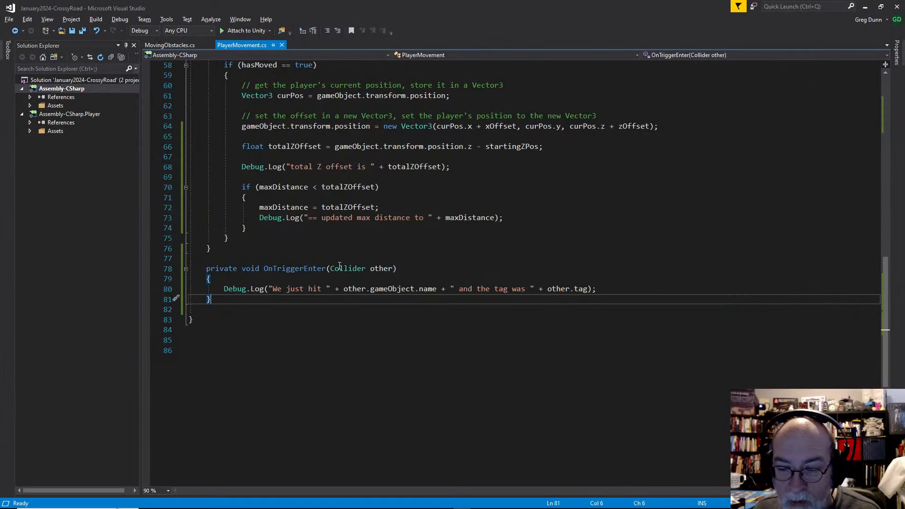
pyautogui.hotkey('alt', 'Tab')
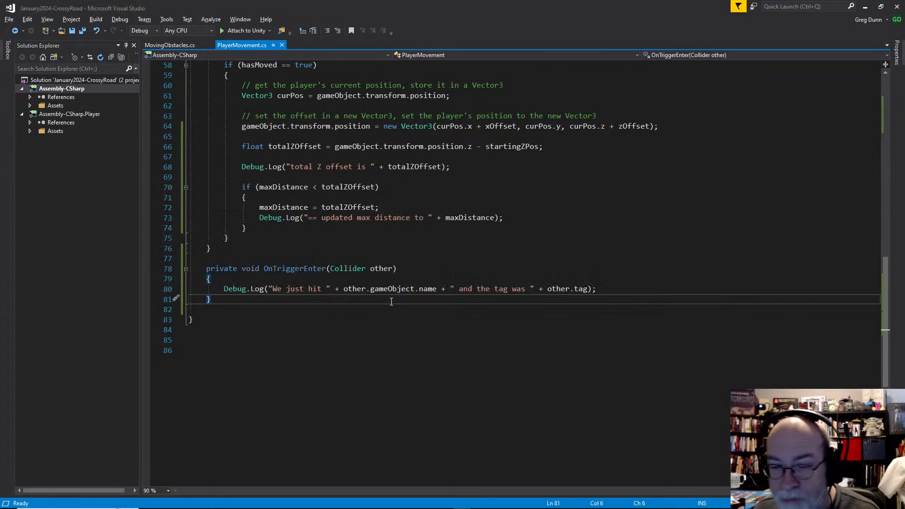
pyautogui.click(357, 288)
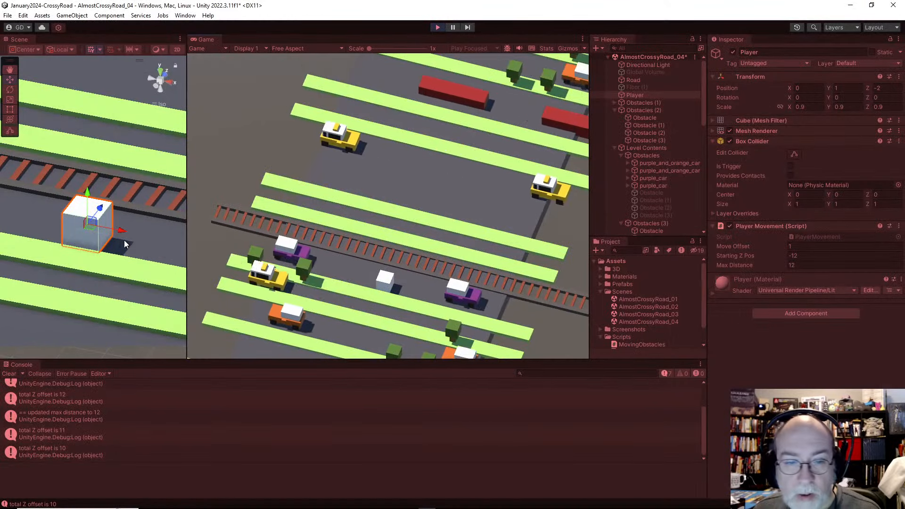
# Back in Unity, enable Is Trigger on the Player and both purple_car objects together while the game runs
pyautogui.click(74, 276)
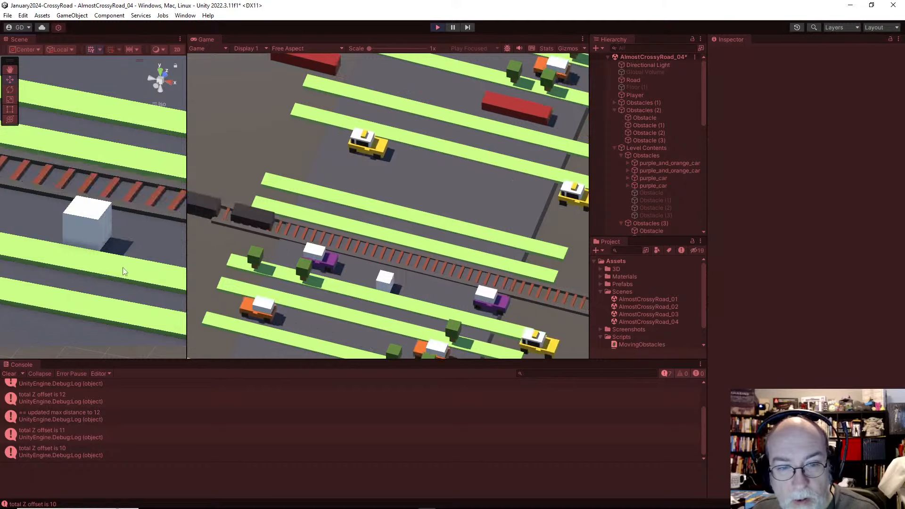
pyautogui.keyDown('alt'); pyautogui.moveTo(122, 267); pyautogui.dragTo(99, 217); pyautogui.keyUp('alt')
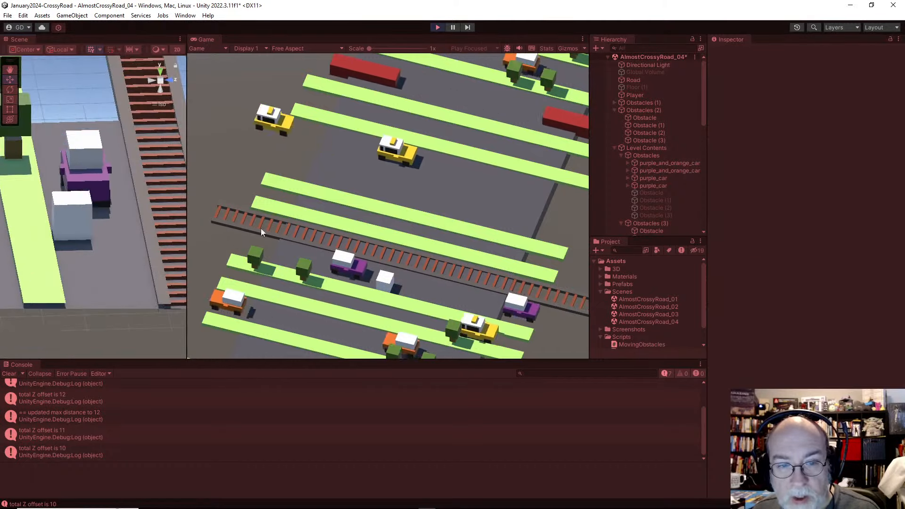
pyautogui.click(72, 211)
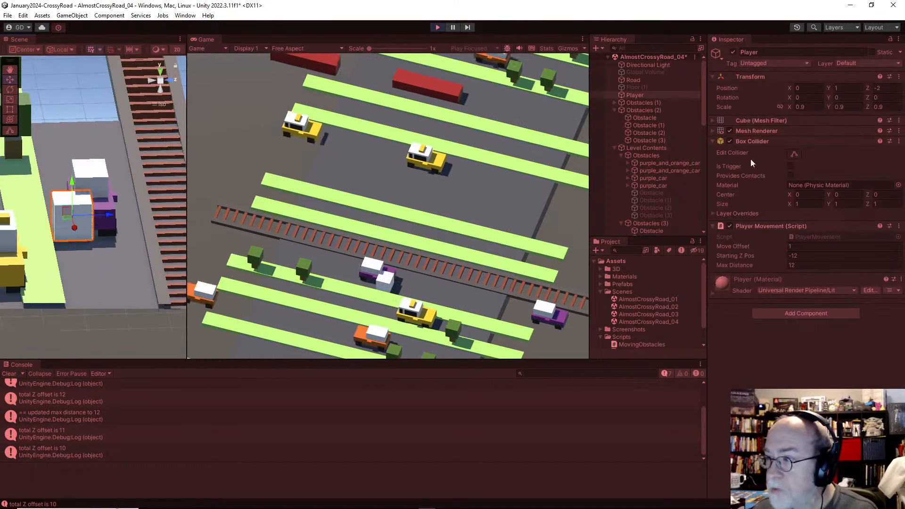
pyautogui.keyDown('ctrl'); pyautogui.click(655, 178); pyautogui.keyUp('ctrl')
pyautogui.keyDown('ctrl'); pyautogui.click(655, 185); pyautogui.keyUp('ctrl')
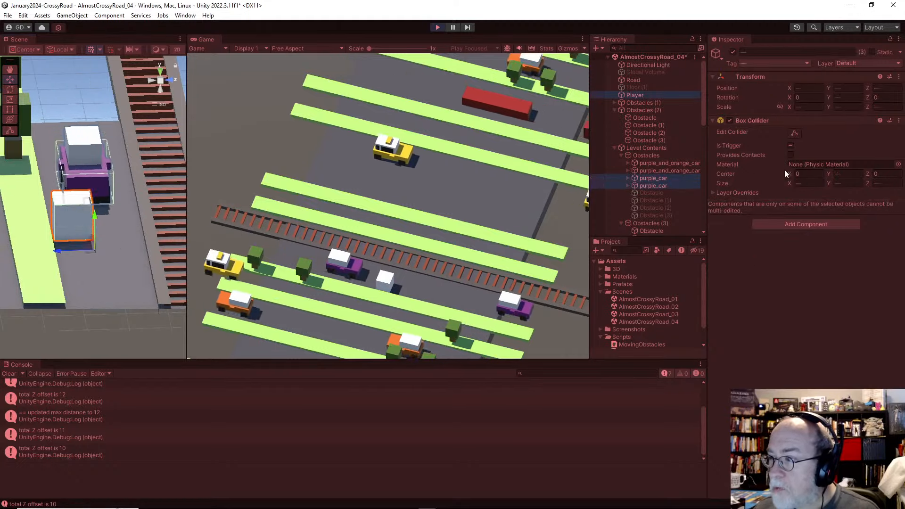
pyautogui.click(791, 145)
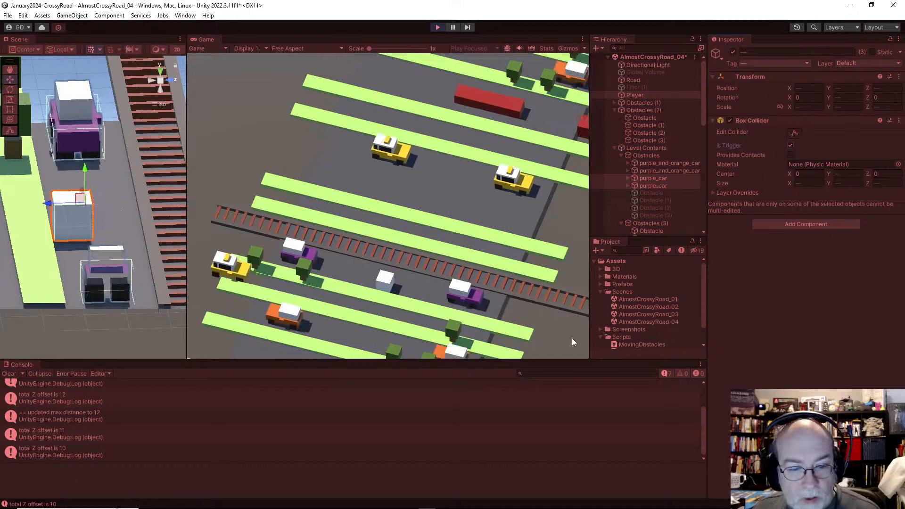
# Disable Is Trigger on the Player and both purple_car objects, and toggle the Player's Box Collider and Player Movement script off and on
pyautogui.click(790, 143)
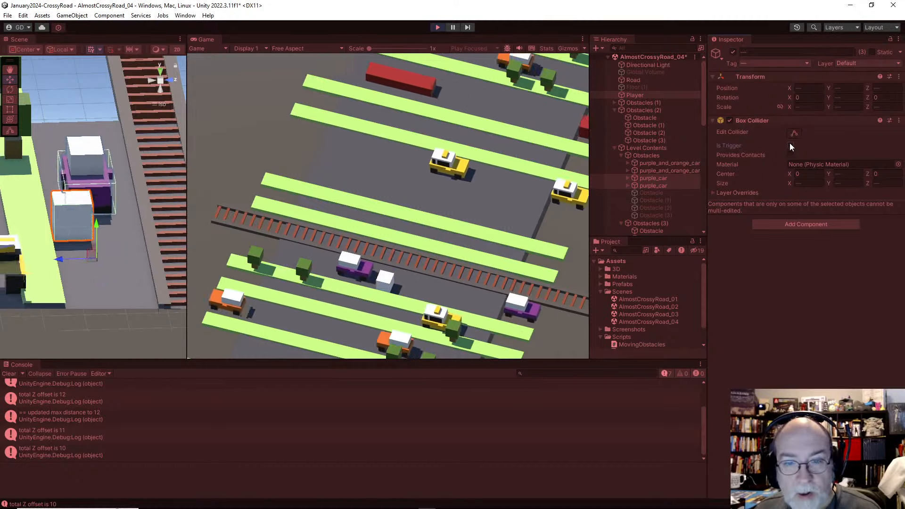
pyautogui.click(646, 94)
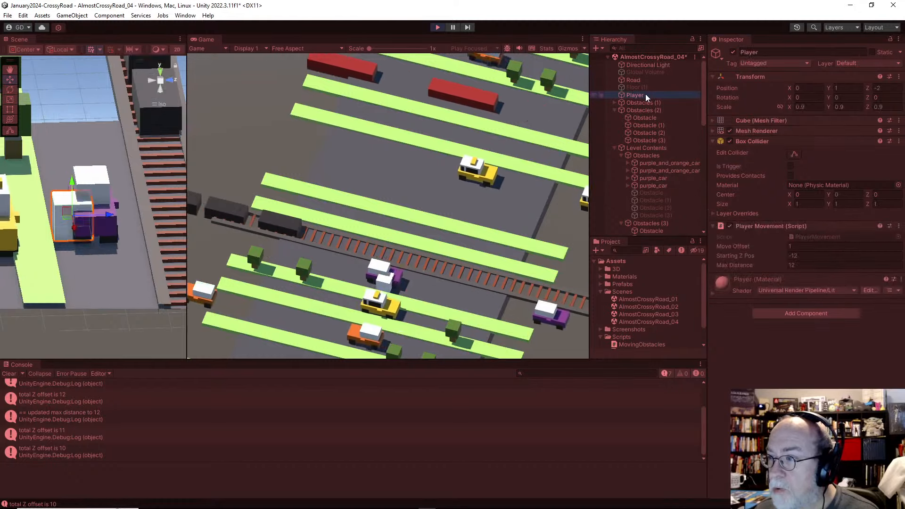
pyautogui.click(730, 141)
pyautogui.click(731, 142)
pyautogui.click(730, 226)
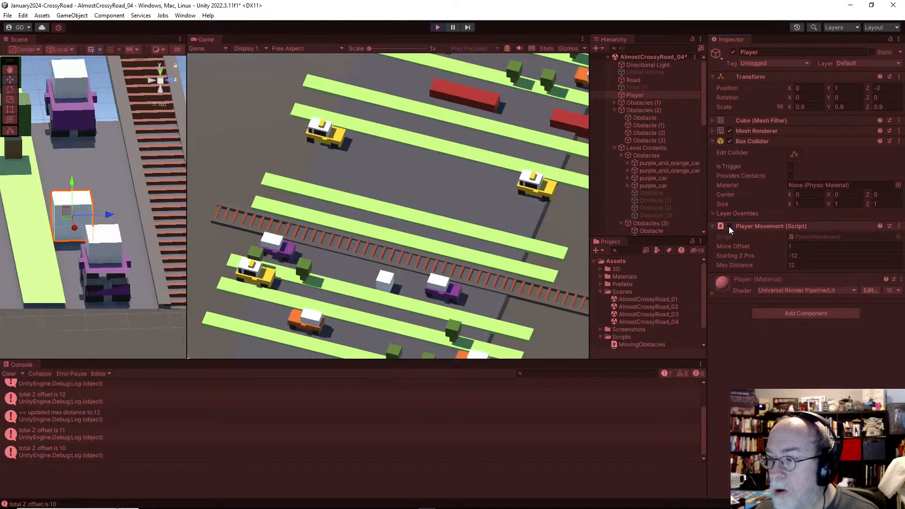
pyautogui.click(729, 226)
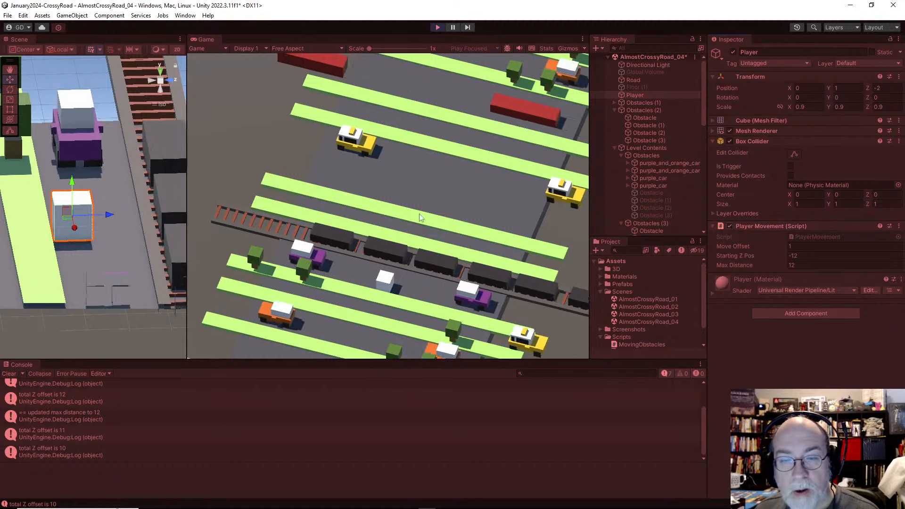
# Enable Is Trigger on both purple_car Box Colliders in the running game, and clear and enlarge the Console
pyautogui.click(75, 160)
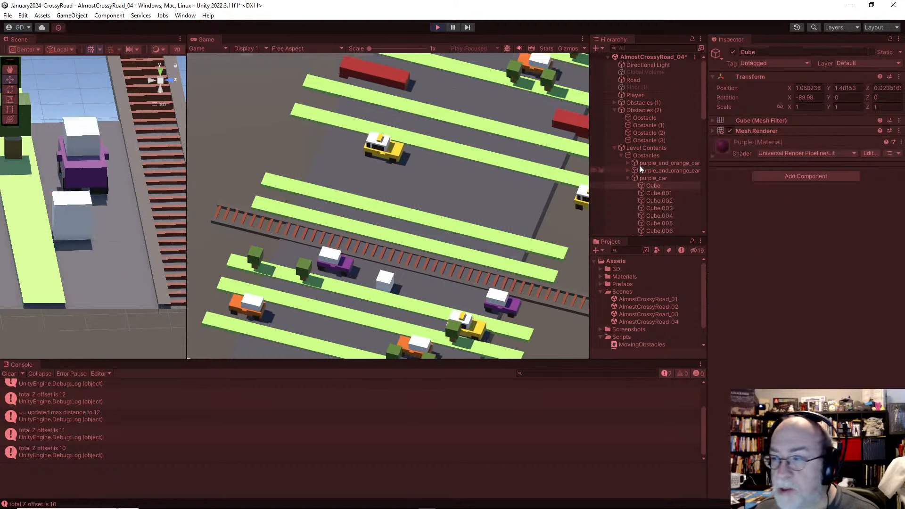
pyautogui.click(649, 177)
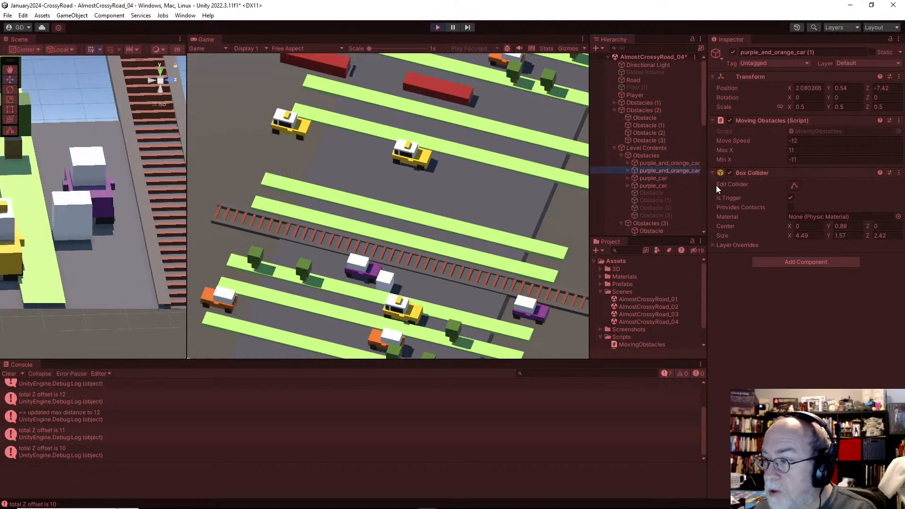
pyautogui.press('Up')
pyautogui.press('Down')
pyautogui.press('Down')
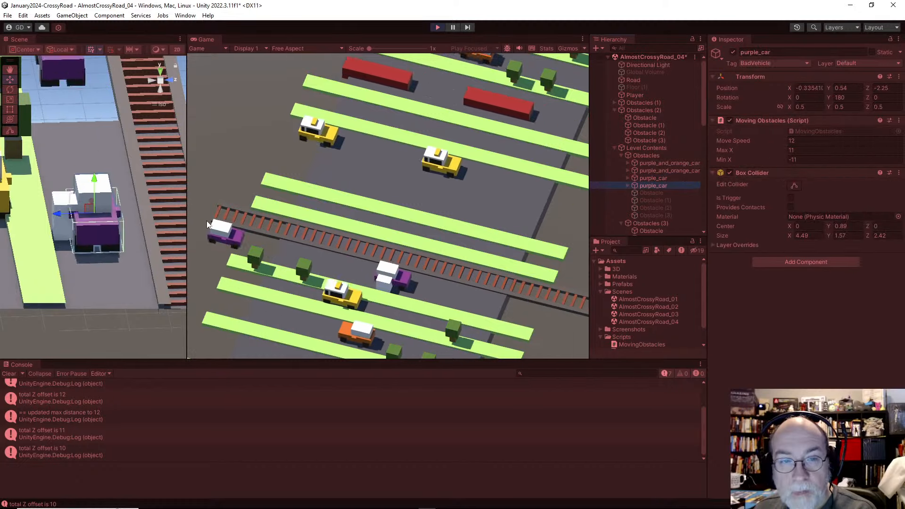
pyautogui.hotkey('shift', 'Up')
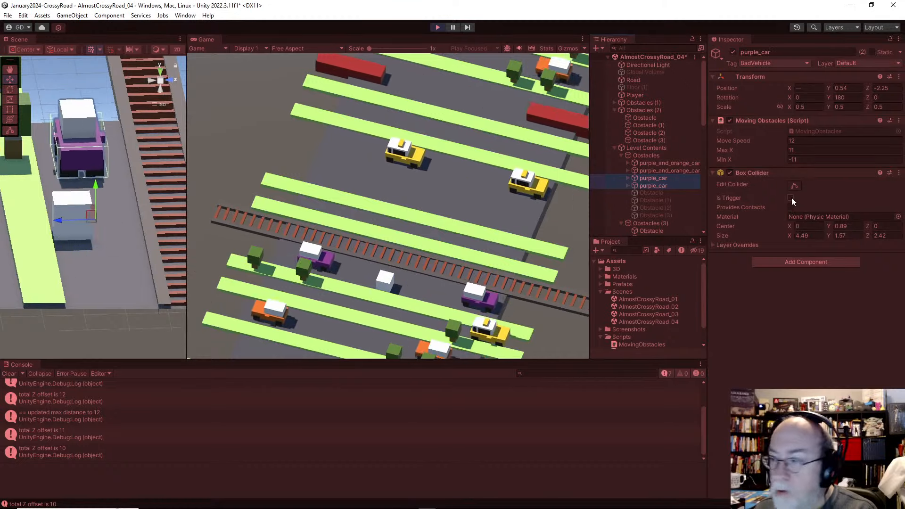
pyautogui.keyDown('alt'); pyautogui.moveTo(75, 170); pyautogui.dragTo(212, 221); pyautogui.keyUp('alt')
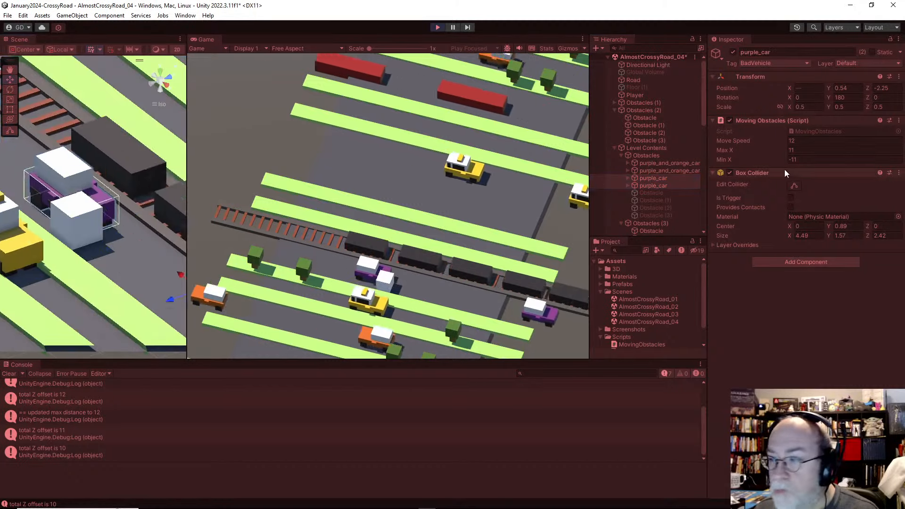
pyautogui.click(791, 199)
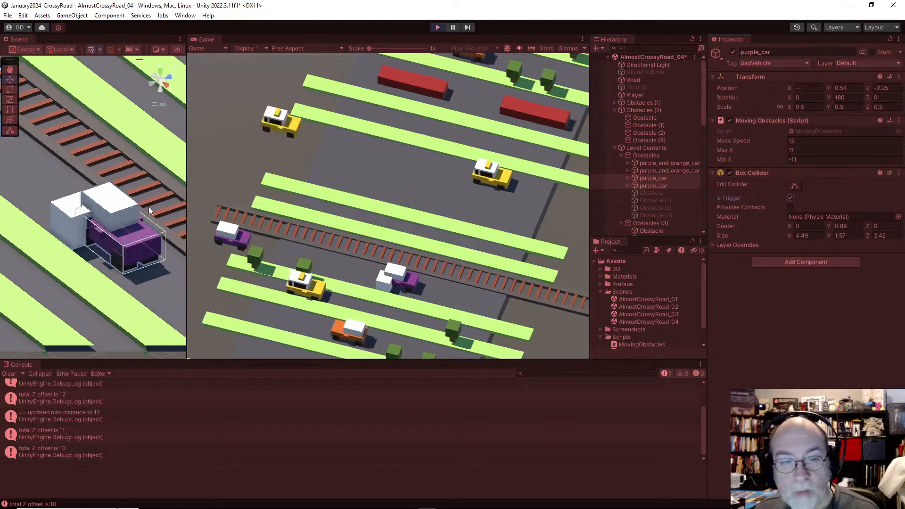
pyautogui.click(8, 373)
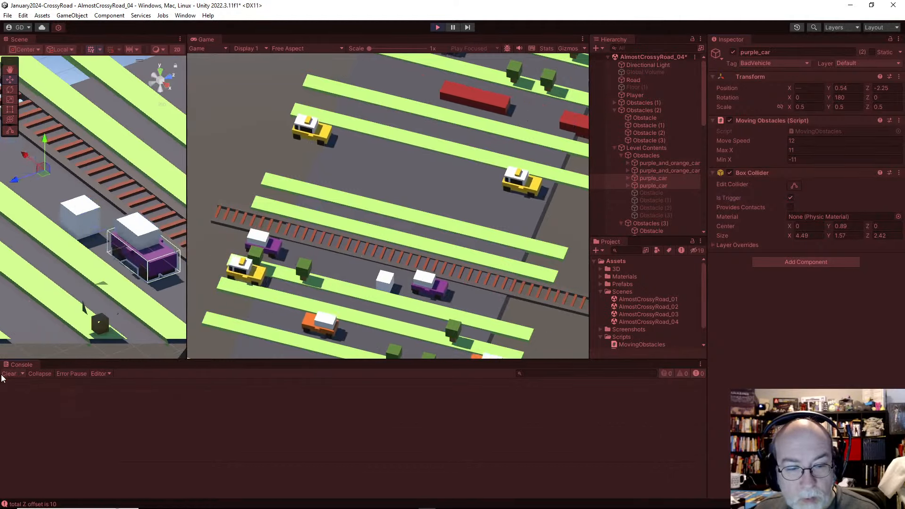
pyautogui.moveTo(89, 362); pyautogui.dragTo(96, 341)
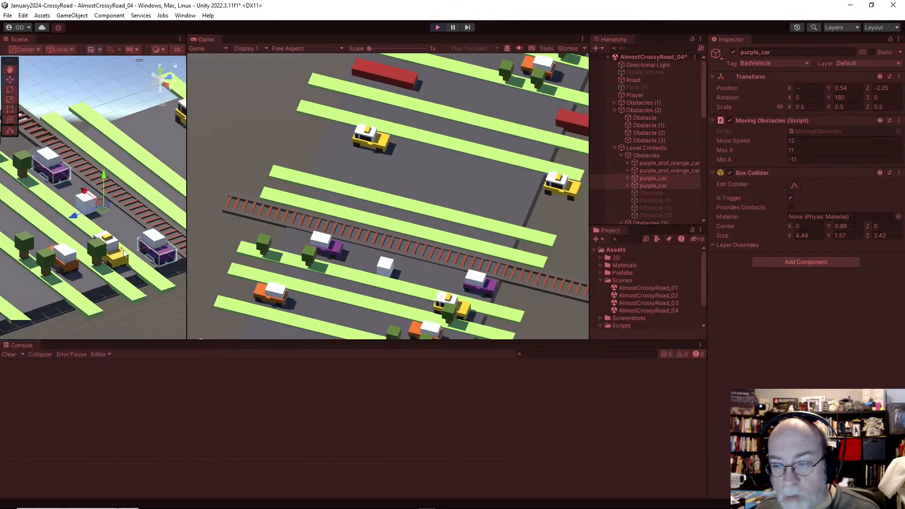
# Switch to Visual Studio and place the insertion point after the closing brace of OnTriggerEnter in PlayerMovement.cs
pyautogui.hotkey('alt', 'Tab')
pyautogui.click(253, 309)
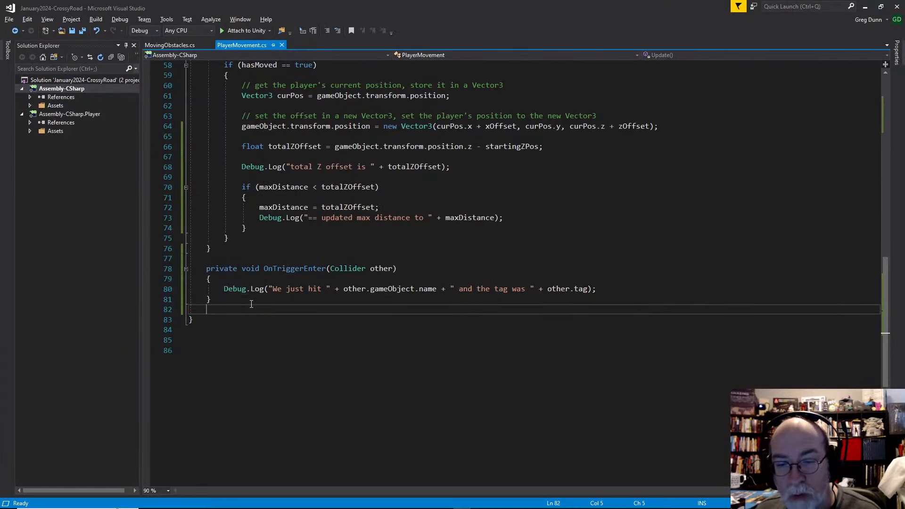
pyautogui.click(251, 304)
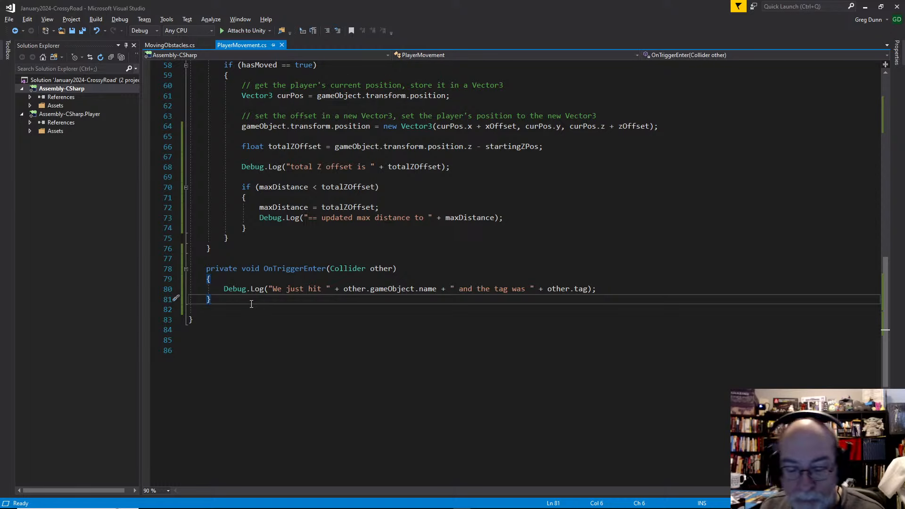
pyautogui.press('Return')
pyautogui.press('Return')
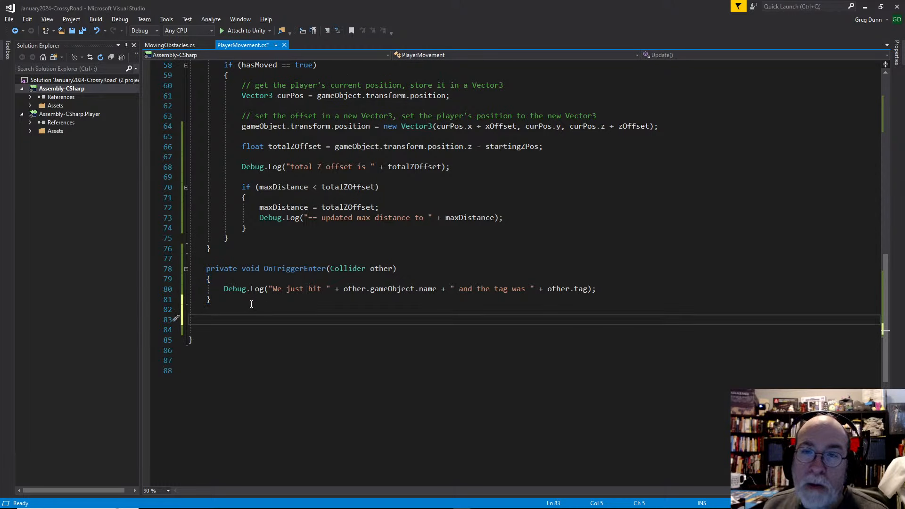
pyautogui.hotkey('ctrl', 'z')
pyautogui.hotkey('ctrl', 'z')
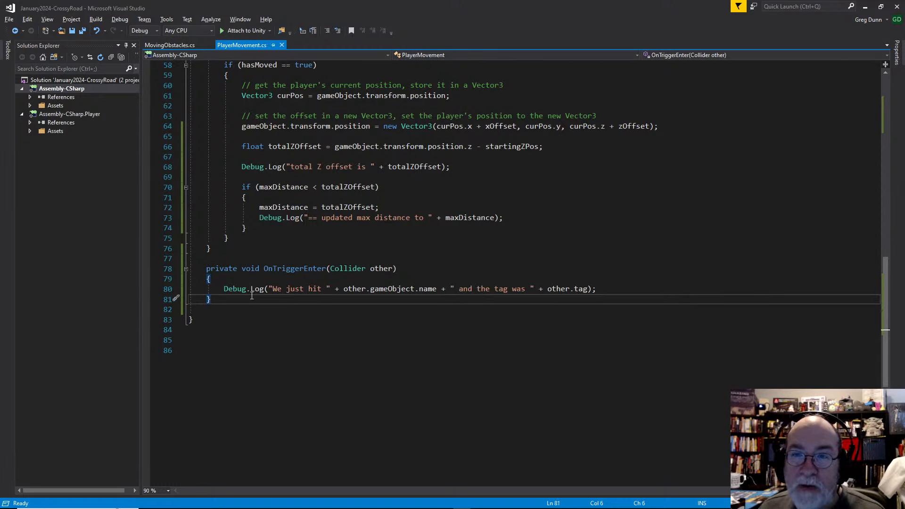
# Add an empty private void OnCollisionEnter(Collision collision) method below OnTriggerEnter
pyautogui.press('Return')
pyautogui.press('Return')
pyautogui.write('private ')
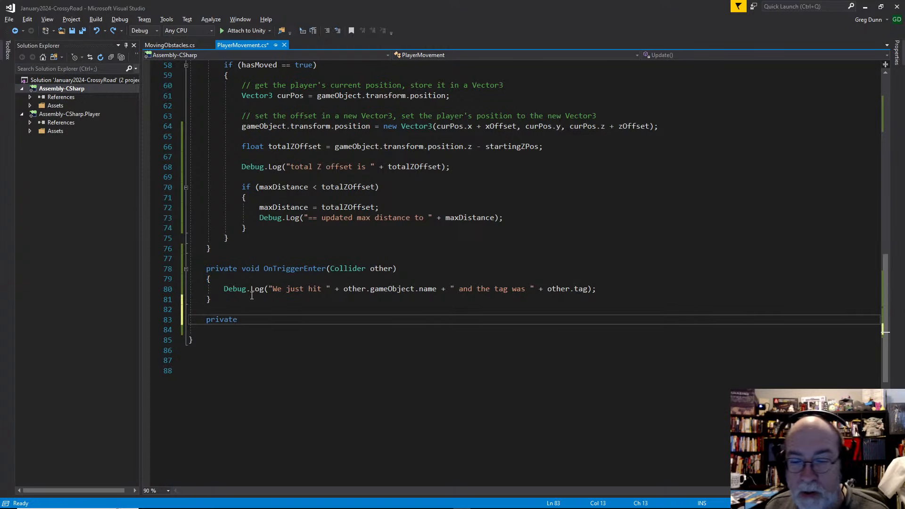
pyautogui.write('void OnCo')
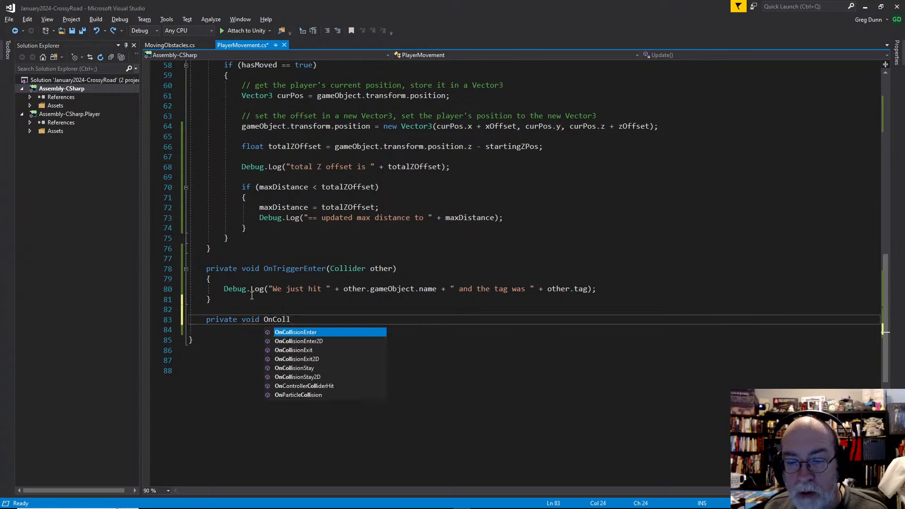
pyautogui.write('ll')
pyautogui.press('Tab')
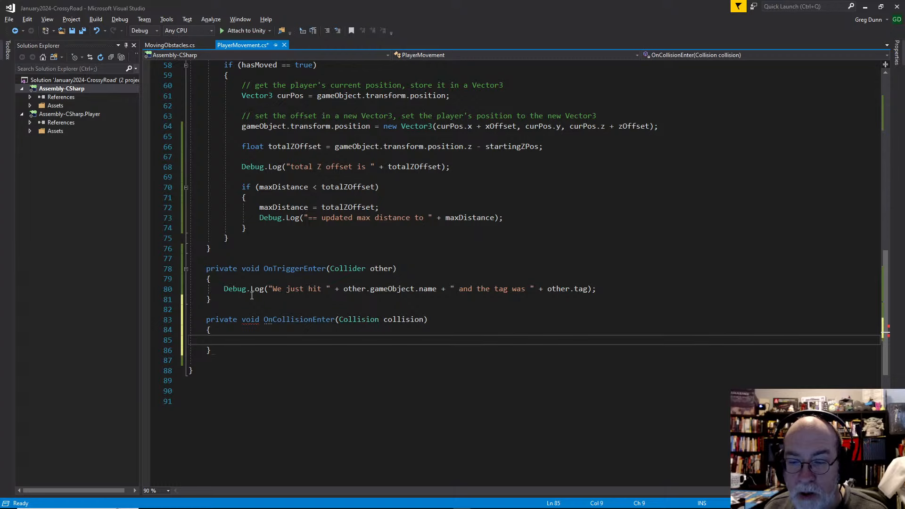
# Copy the Debug.Log line from OnTriggerEnter into the body of OnCollisionEnter and save the script
pyautogui.click(252, 293)
pyautogui.press('Home')
pyautogui.hotkey('shift', 'End')
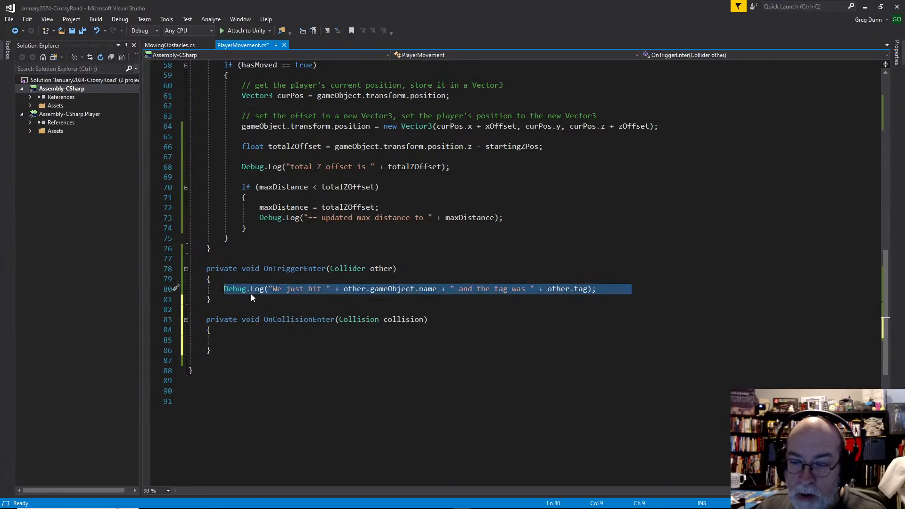
pyautogui.hotkey('ctrl', 'c')
pyautogui.press('Down')
pyautogui.press('Down')
pyautogui.press('Down')
pyautogui.press('Down')
pyautogui.press('Down')
pyautogui.press('Down')
pyautogui.press('Down')
pyautogui.press('Down')
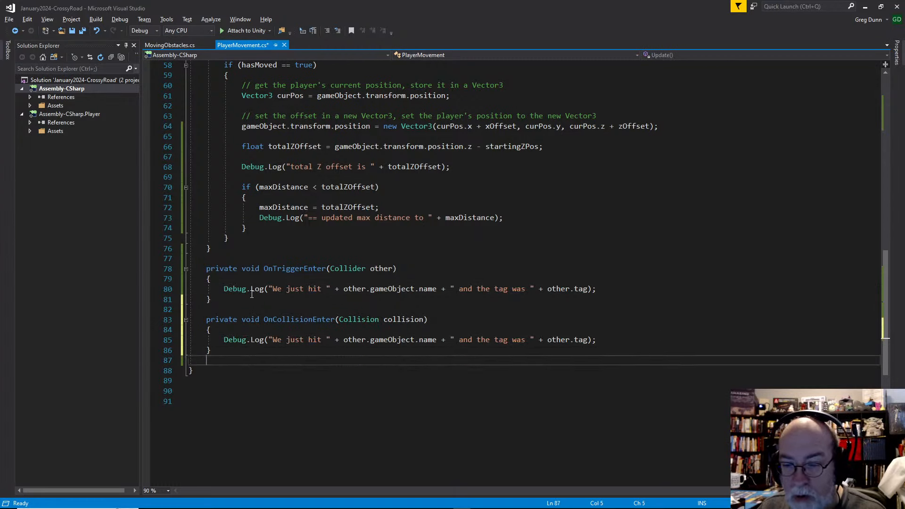
pyautogui.hotkey('ctrl', 's')
# Replace both occurrences of other with collision in the OnCollisionEnter Debug.Log line and save the script
pyautogui.doubleClick(403, 320)
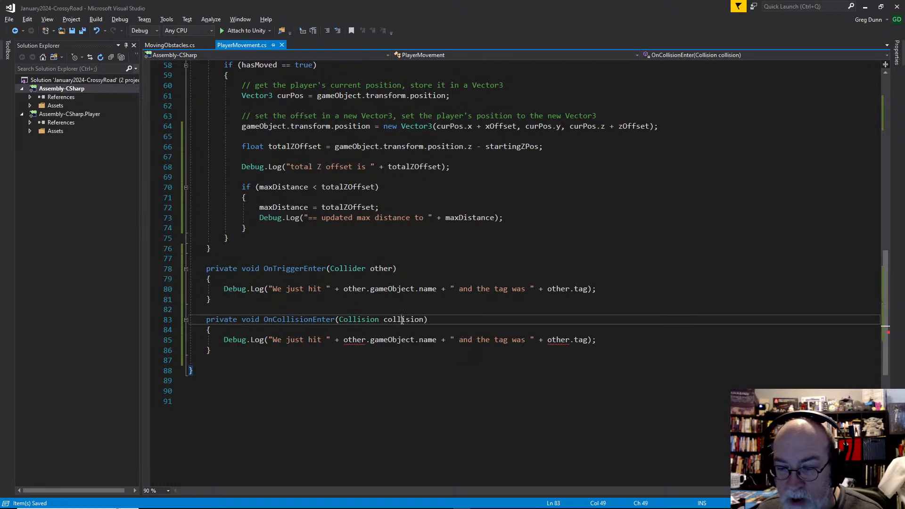
pyautogui.hotkey('ctrl', 'c')
pyautogui.doubleClick(354, 340)
pyautogui.hotkey('ctrl', 'v')
pyautogui.click(400, 379)
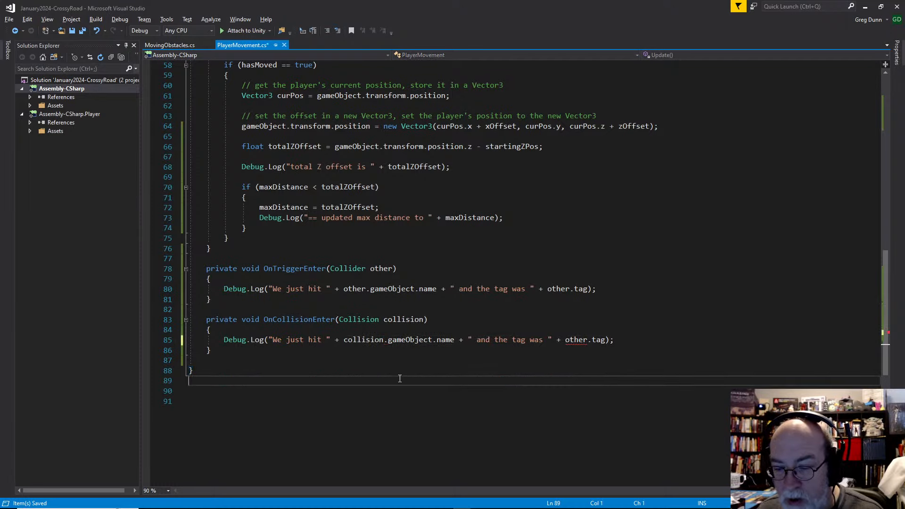
pyautogui.hotkey('alt', 'Tab')
pyautogui.hotkey('alt', 'Tab')
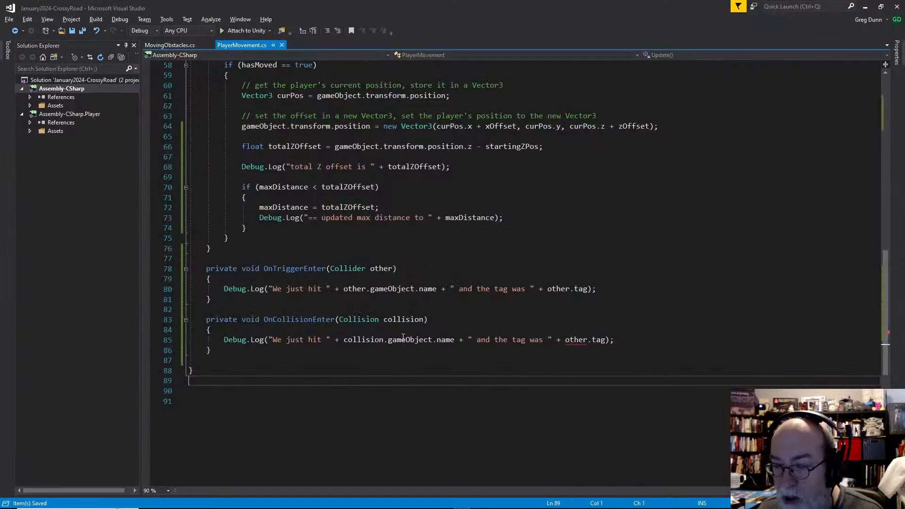
pyautogui.doubleClick(364, 340)
pyautogui.doubleClick(576, 340)
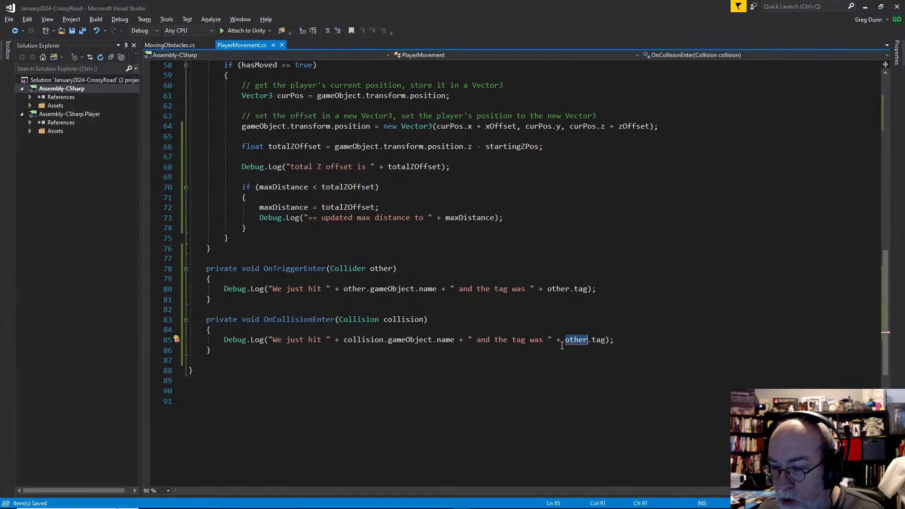
pyautogui.hotkey('ctrl', 'v')
pyautogui.click(466, 377)
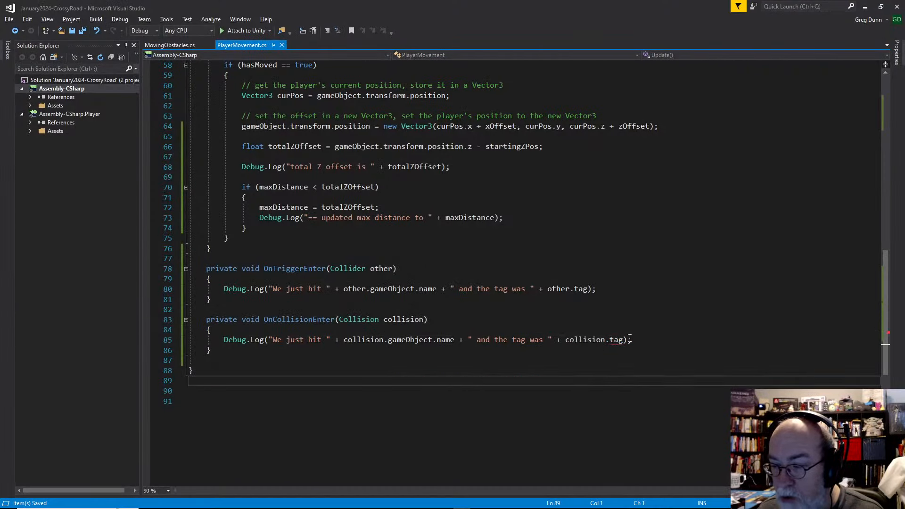
# Change the tag reference in the OnCollisionEnter log line to collision.collider.tag
pyautogui.doubleClick(617, 340)
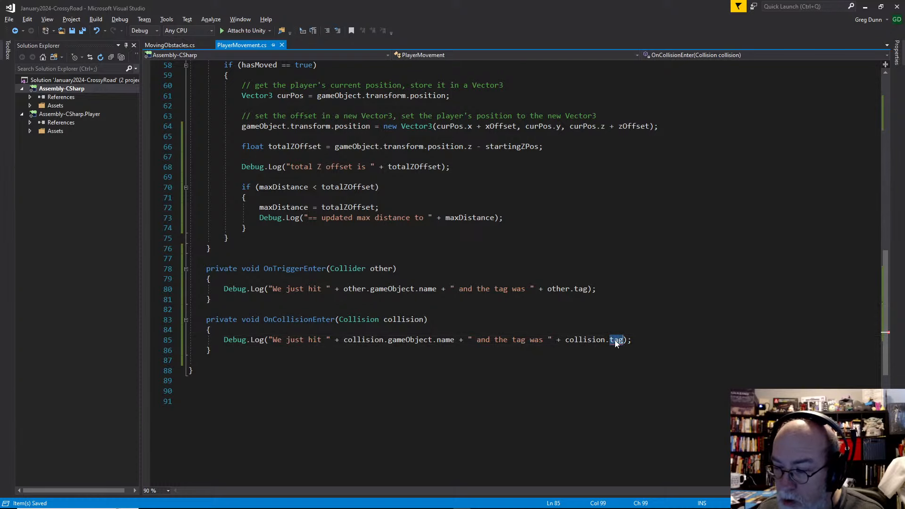
pyautogui.press('End')
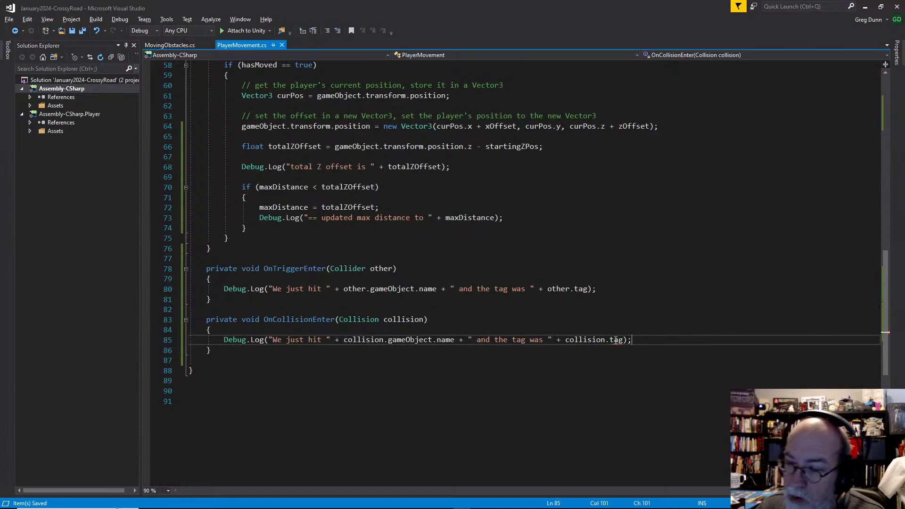
pyautogui.press('BackSpace')
pyautogui.write('.')
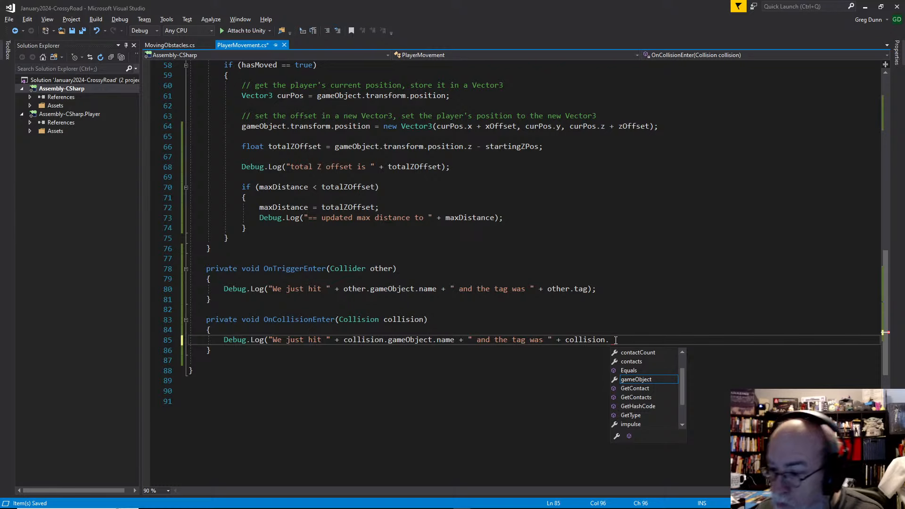
pyautogui.write('ta')
pyautogui.scroll(3, 665, 388)
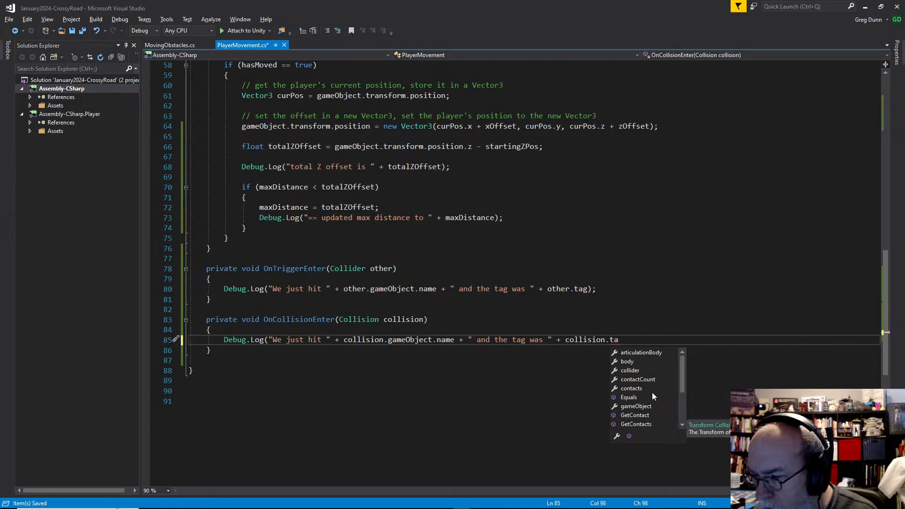
pyautogui.doubleClick(635, 370)
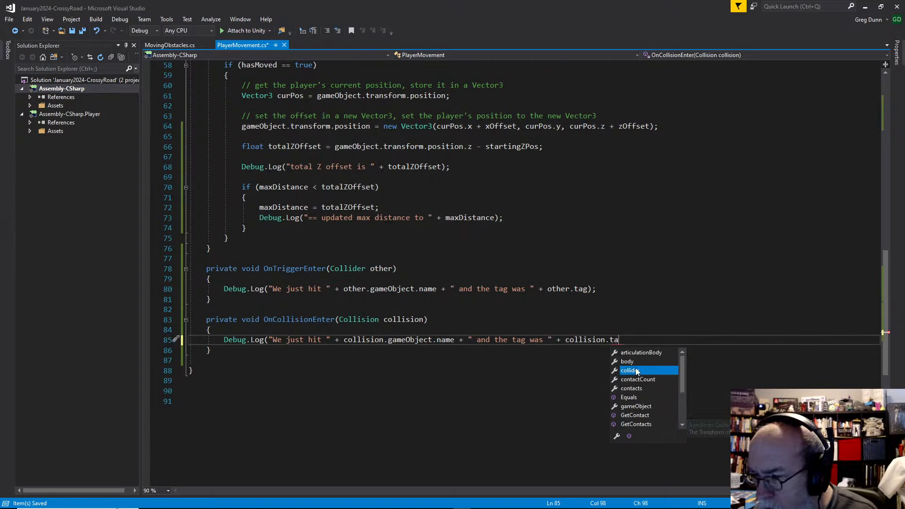
pyautogui.write('.tag);')
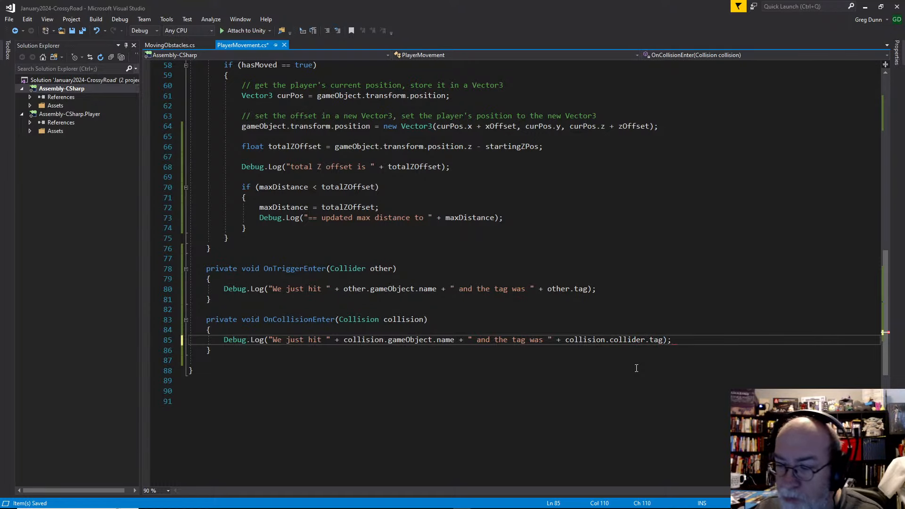
pyautogui.click(554, 392)
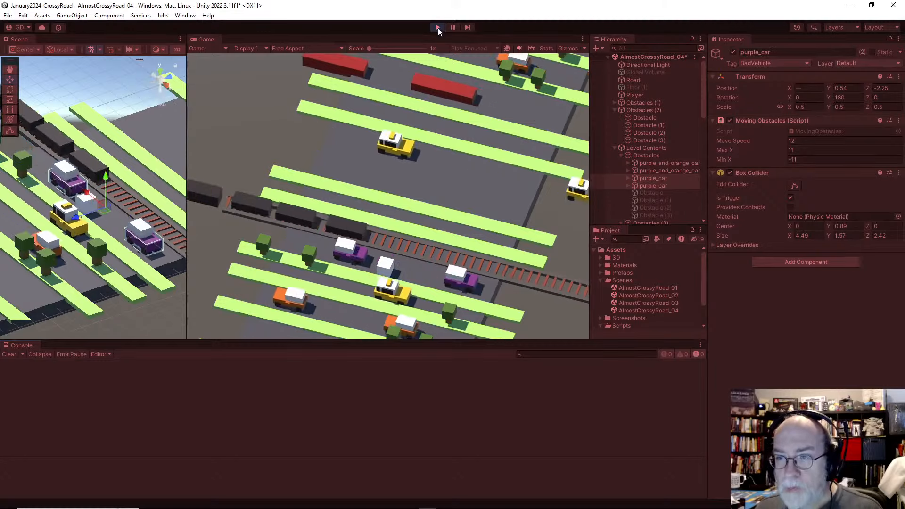
# Back in Unity, stop the running game and select the first purple_car object
pyautogui.click(437, 27)
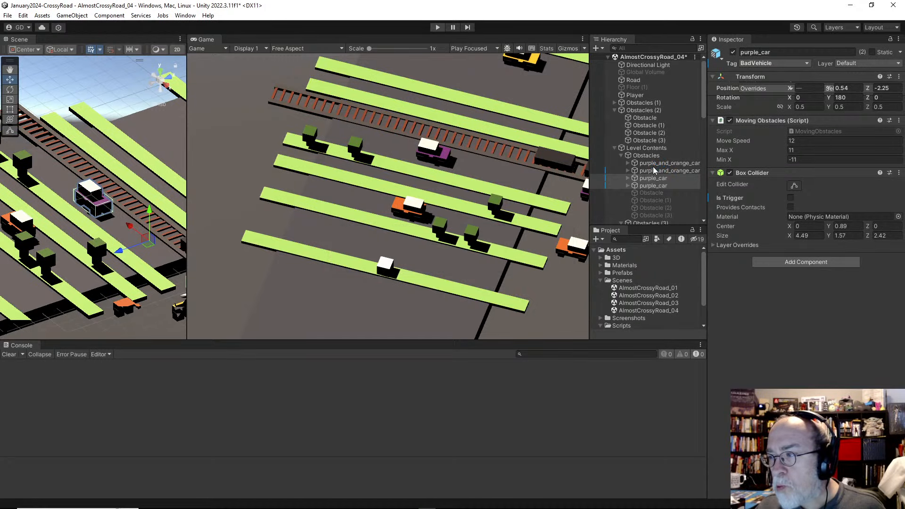
pyautogui.click(654, 170)
pyautogui.click(659, 178)
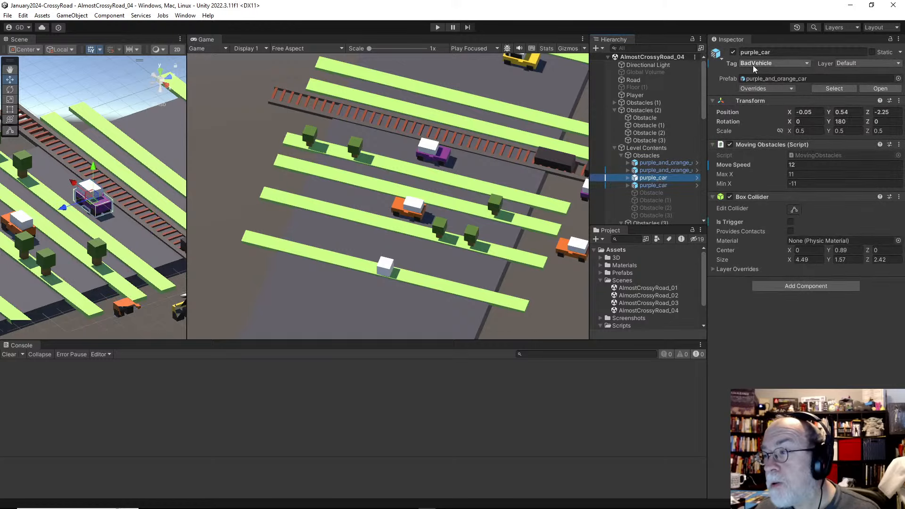
# Inspect the tag and Box Collider settings of the second purple_car and the Player
pyautogui.click(655, 186)
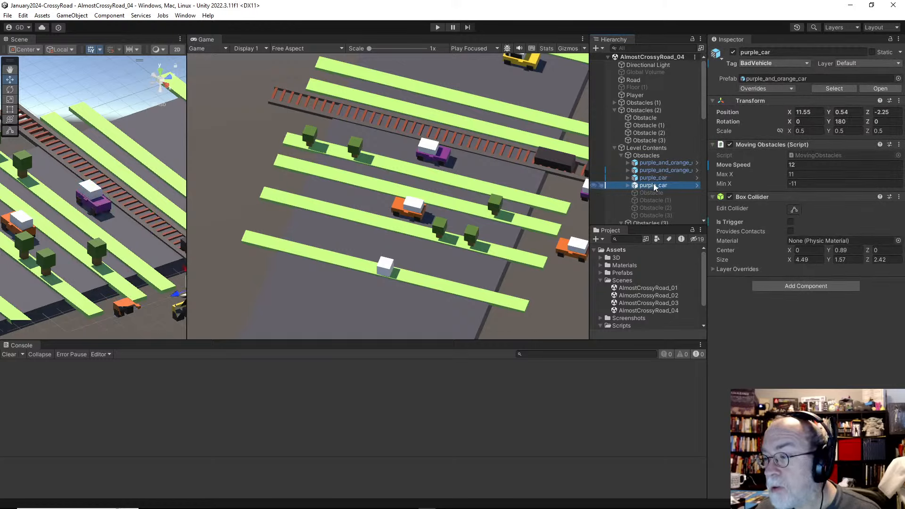
pyautogui.click(636, 96)
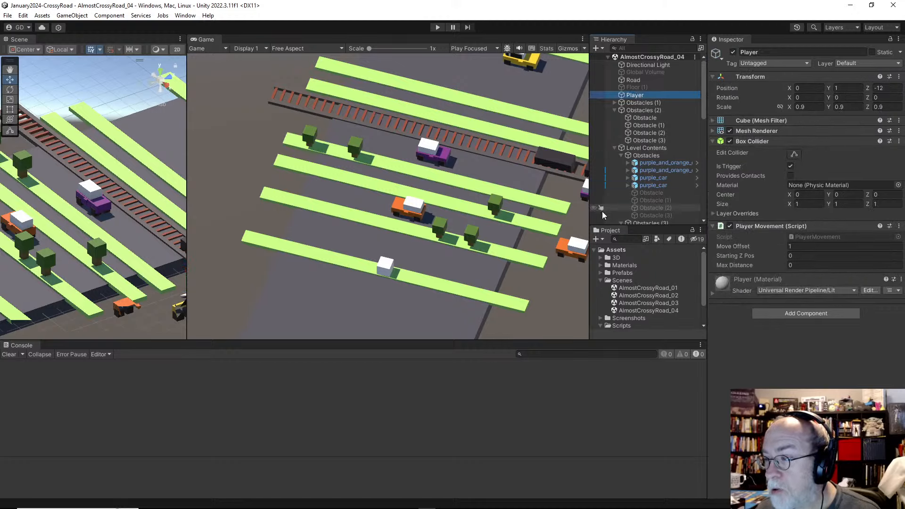
pyautogui.moveTo(749, 177)
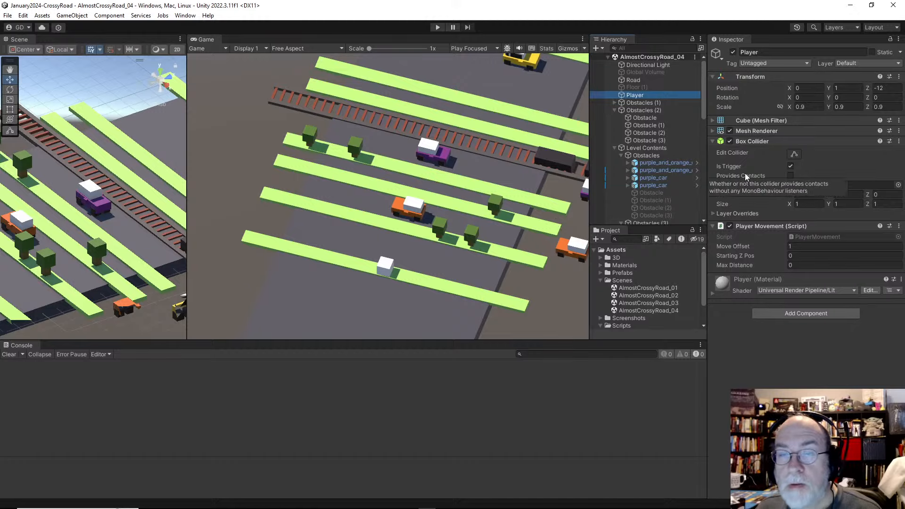
# Run the game and advance the Player cube into the purple car lane just before the railway to test for hits
pyautogui.click(438, 27)
pyautogui.press('Up')
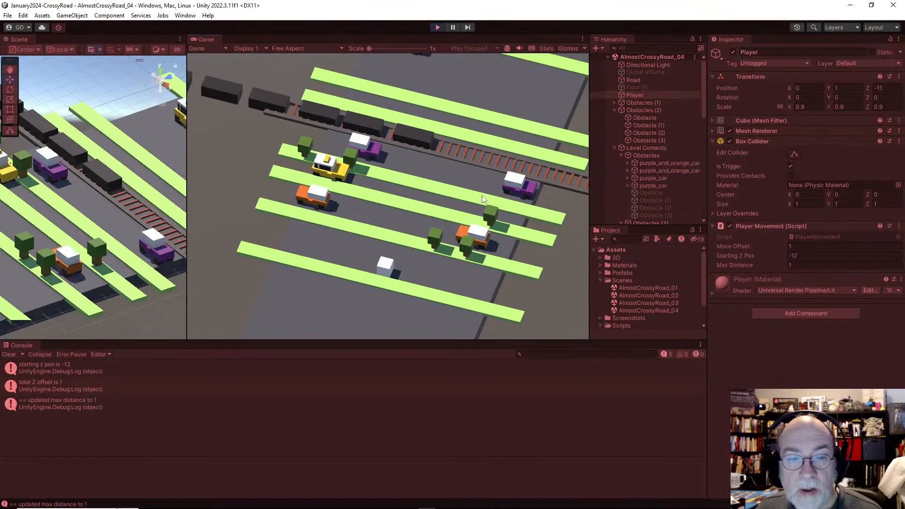
pyautogui.press('Up')
pyautogui.press('Up')
pyautogui.press('Up')
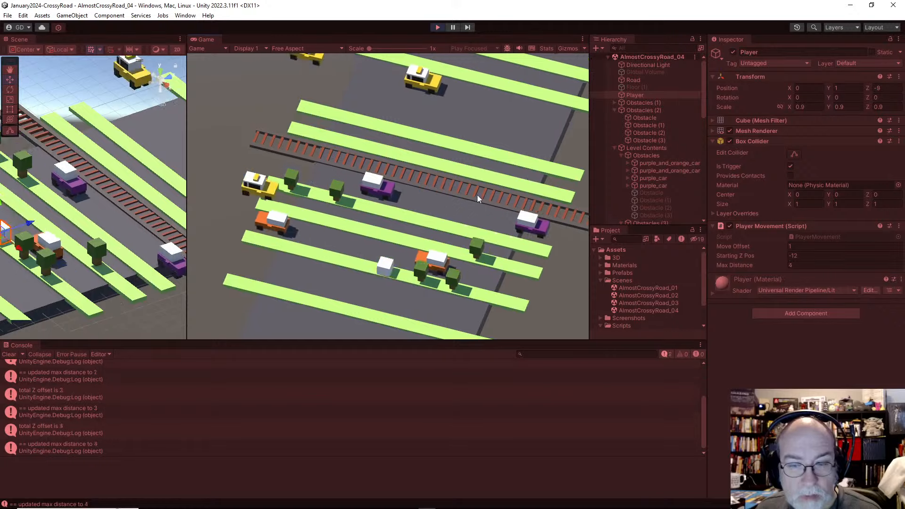
pyautogui.press('Up')
pyautogui.press('Up')
pyautogui.press('Up')
pyautogui.press('Up')
pyautogui.press('Up')
pyautogui.press('Up')
pyautogui.press('Up')
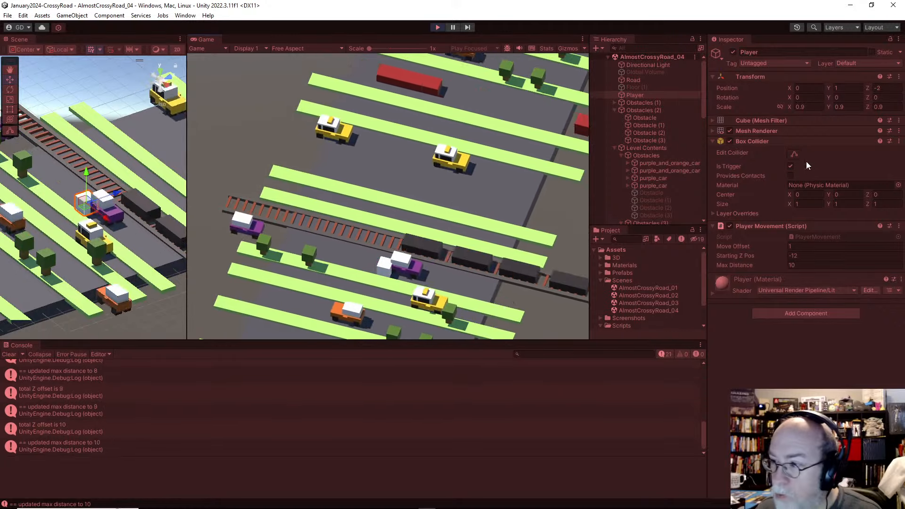
# Try the Player's collider with Provides Contacts on and Is Trigger off, step forward and back into the purple car lane, and clear the Console
pyautogui.click(792, 175)
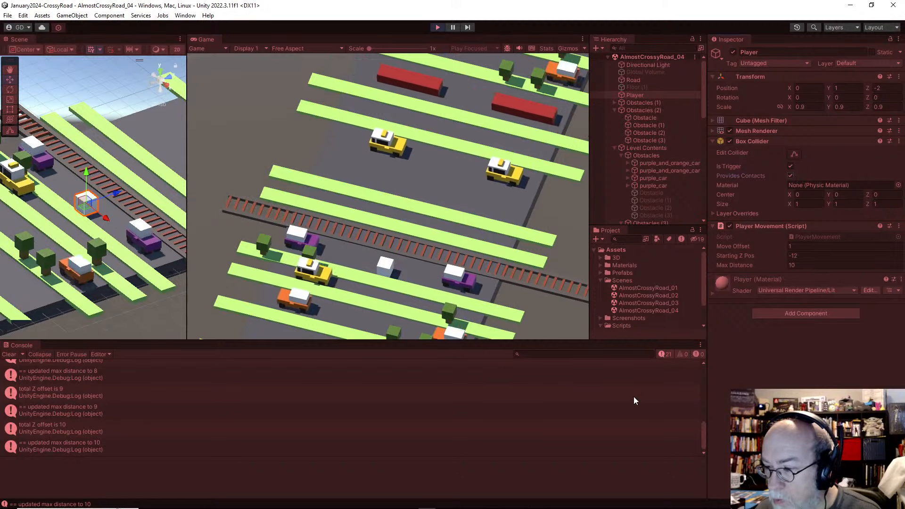
pyautogui.click(790, 166)
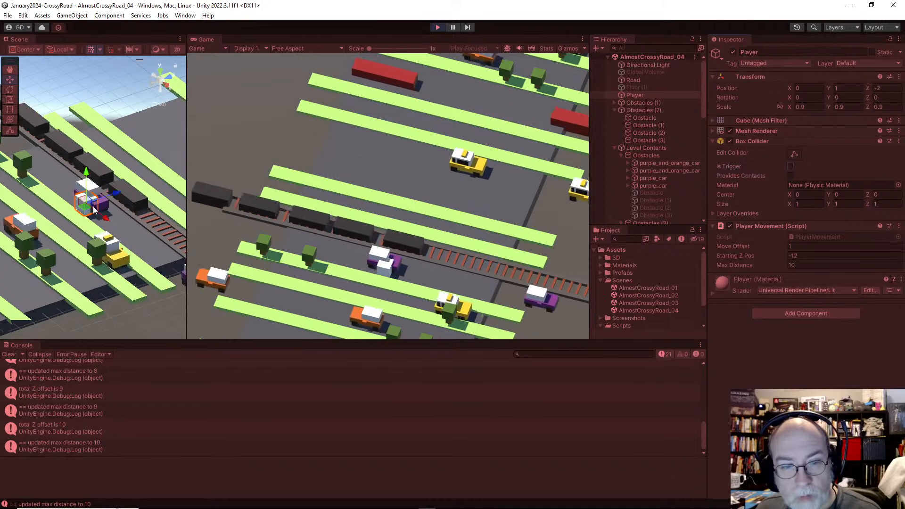
pyautogui.click(99, 206)
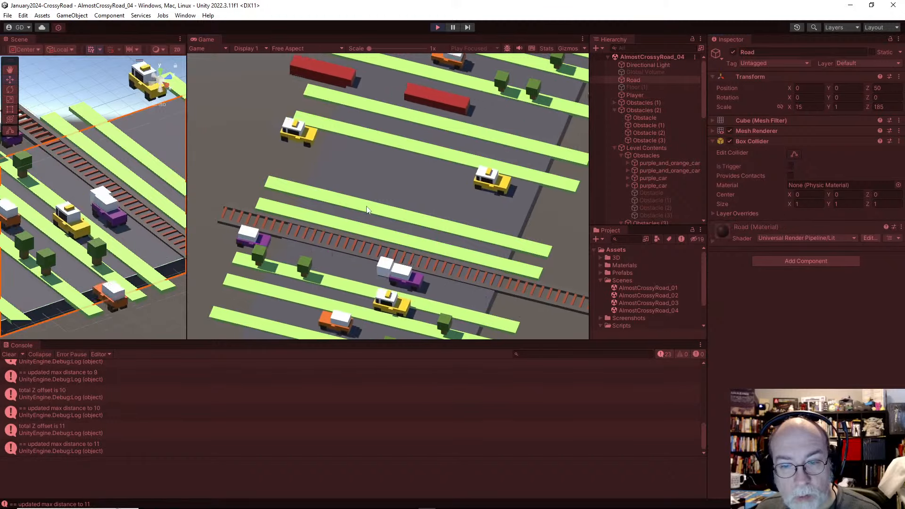
pyautogui.press('s')
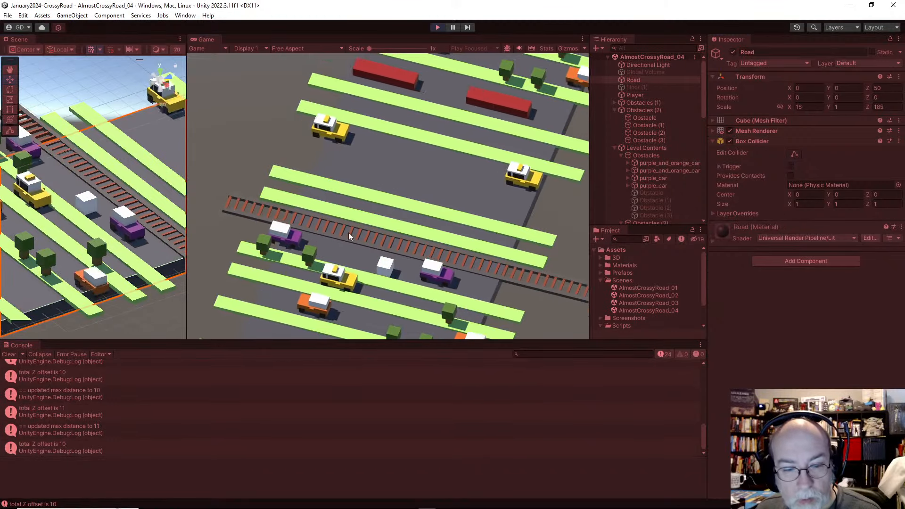
pyautogui.click(9, 354)
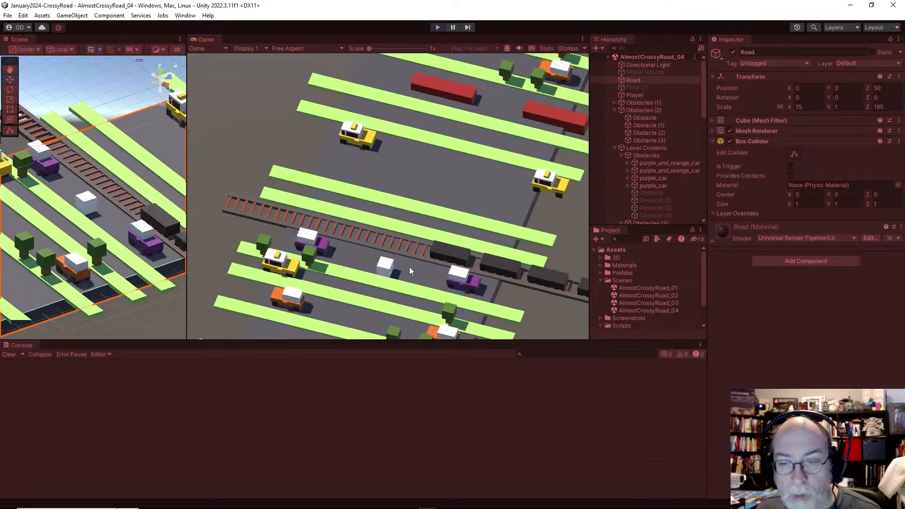
# Try Is Trigger and Provides Contacts on the colliders of both purple_car objects while the game runs
pyautogui.click(648, 179)
pyautogui.scroll(-3, 670, 152)
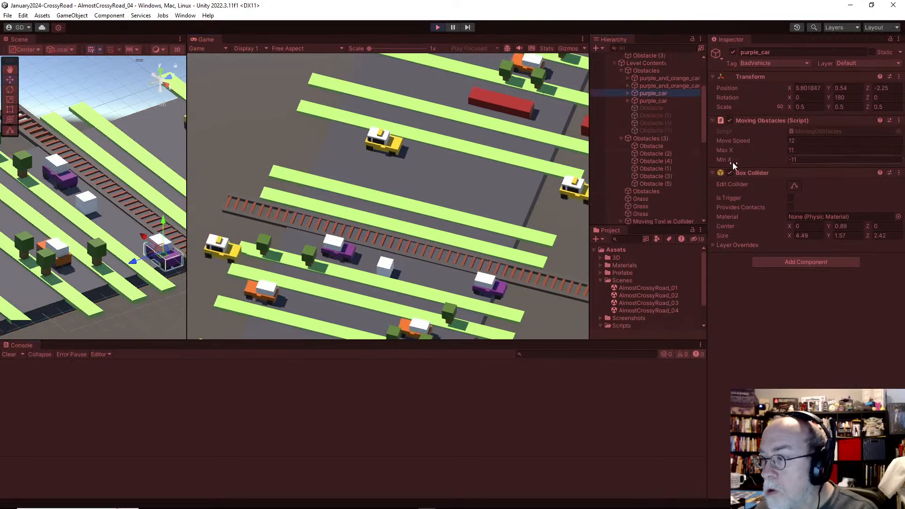
pyautogui.keyDown('ctrl'); pyautogui.click(654, 101); pyautogui.keyUp('ctrl')
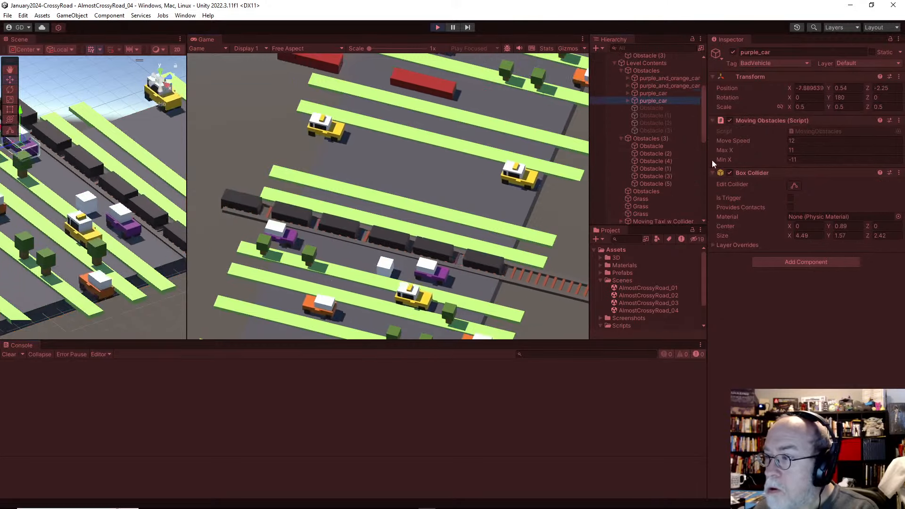
pyautogui.click(791, 197)
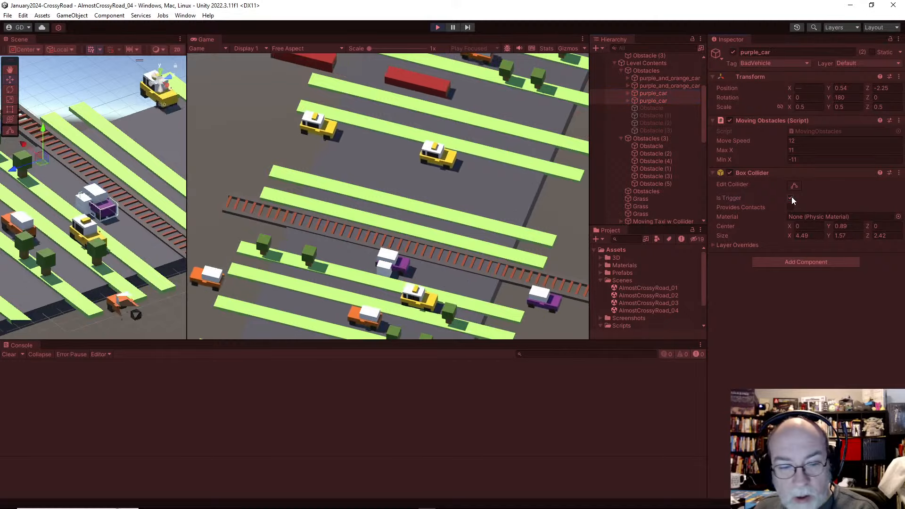
pyautogui.click(791, 198)
pyautogui.click(791, 208)
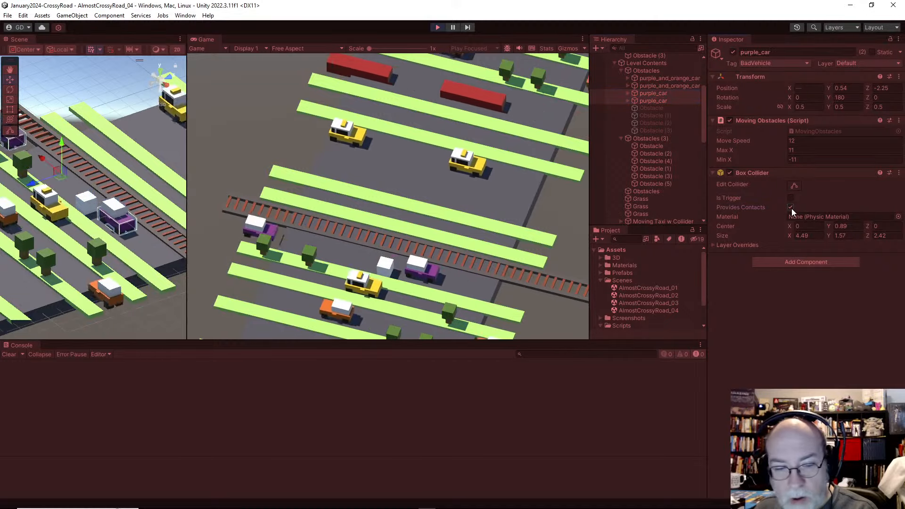
pyautogui.click(791, 208)
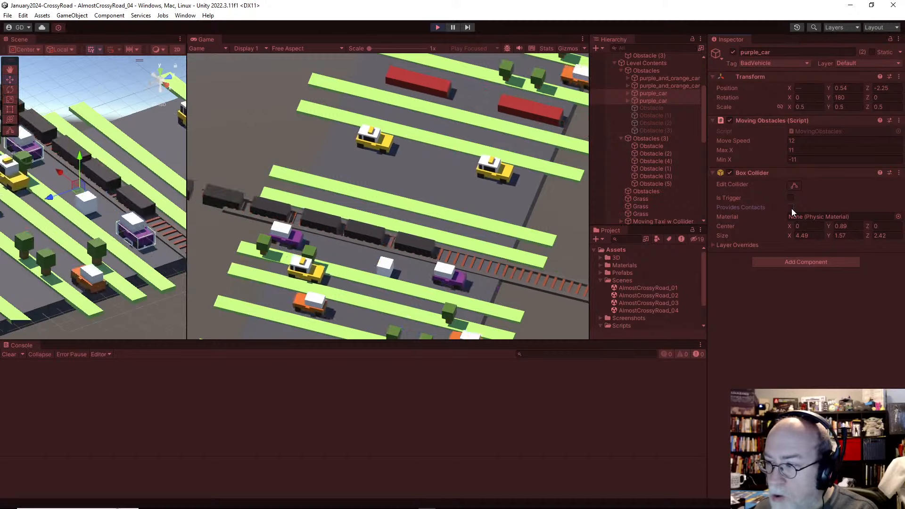
pyautogui.click(791, 208)
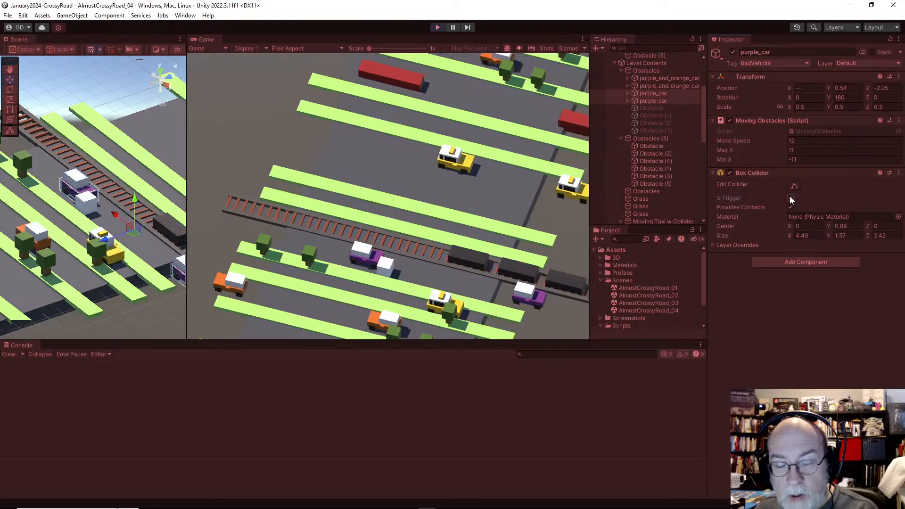
# Select only the first purple_car and turn off Is Trigger and Provides Contacts on its Box Collider
pyautogui.scroll(3, 647, 101)
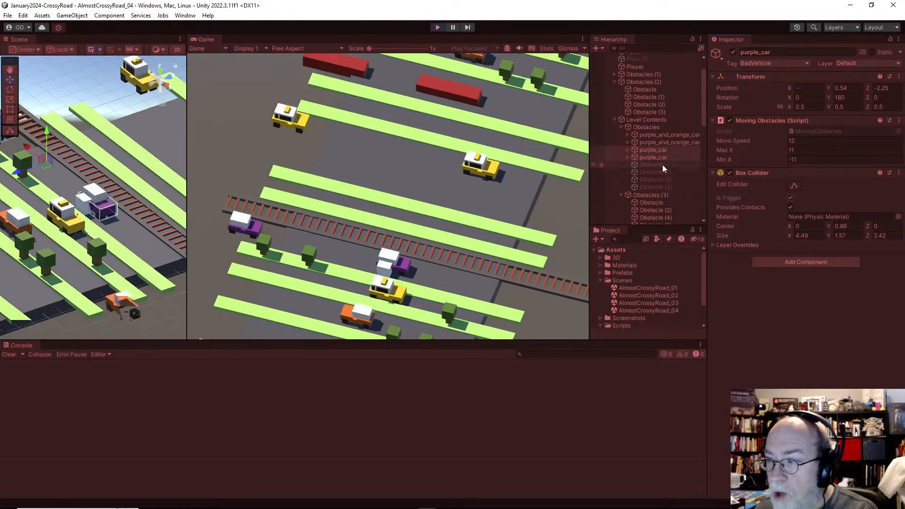
pyautogui.scroll(-1, 663, 165)
pyautogui.click(648, 121)
pyautogui.press('Right')
pyautogui.press('Left')
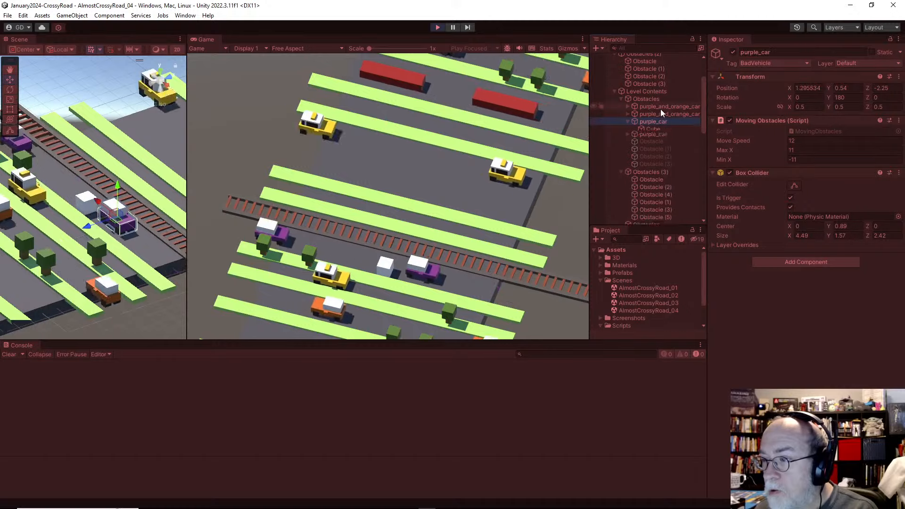
pyautogui.click(790, 198)
pyautogui.scroll(3, 603, 148)
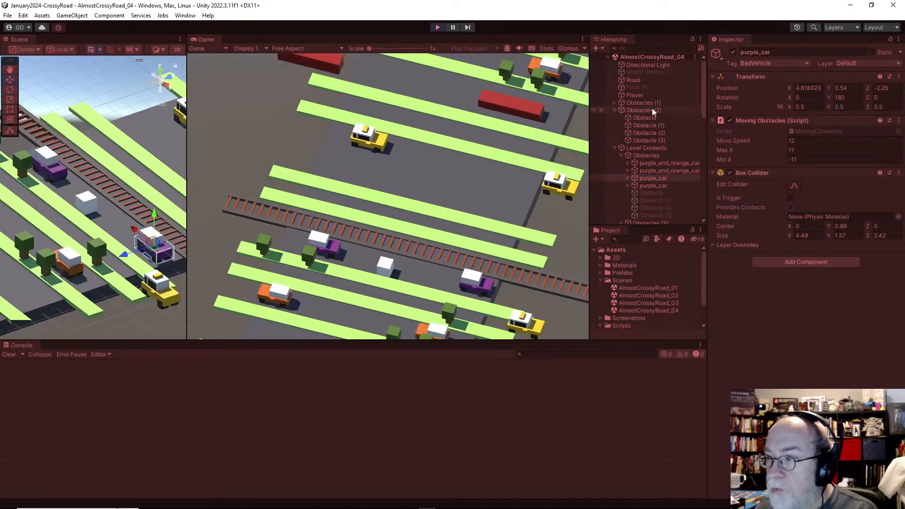
# Check the Player's components, then attach the PlayerMovement script to the first purple_car and expand its settings
pyautogui.click(655, 96)
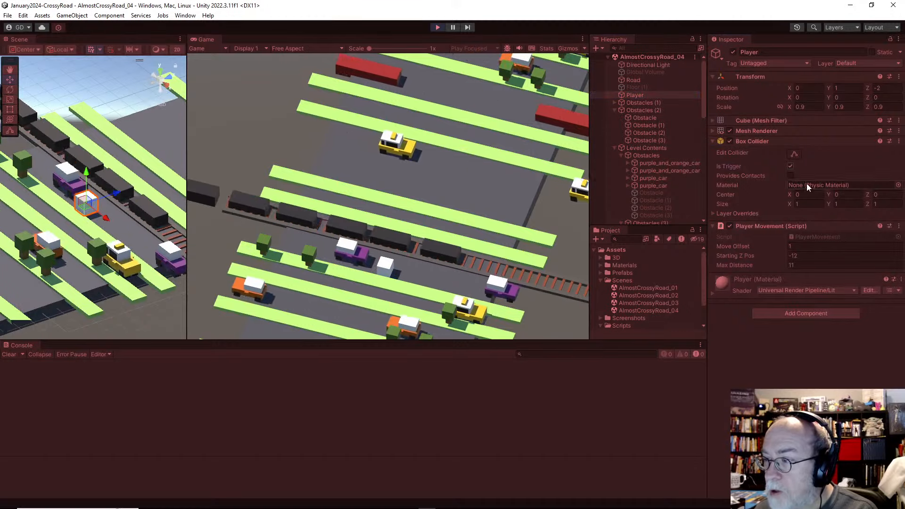
pyautogui.click(712, 227)
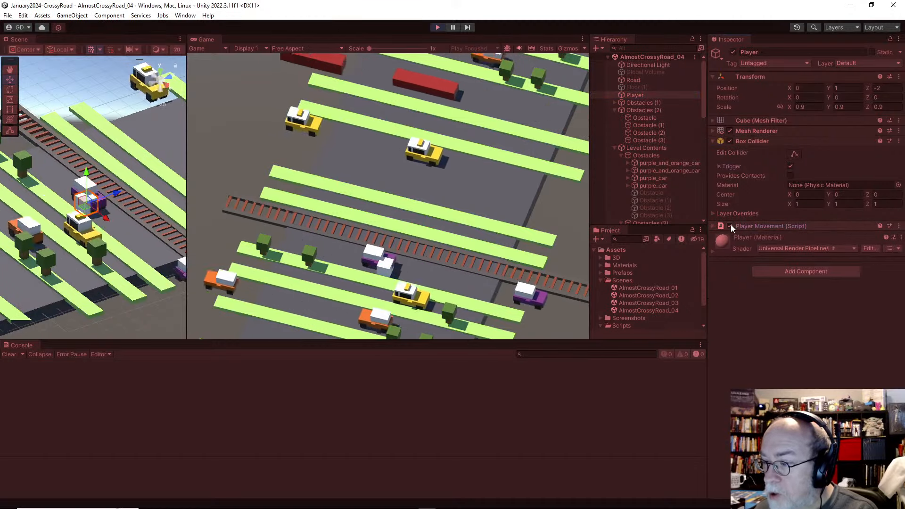
pyautogui.click(655, 110)
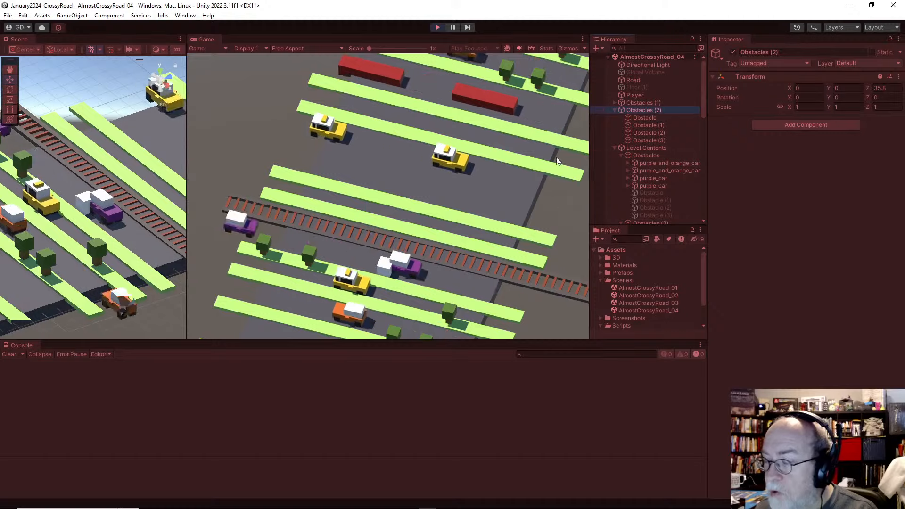
pyautogui.click(653, 178)
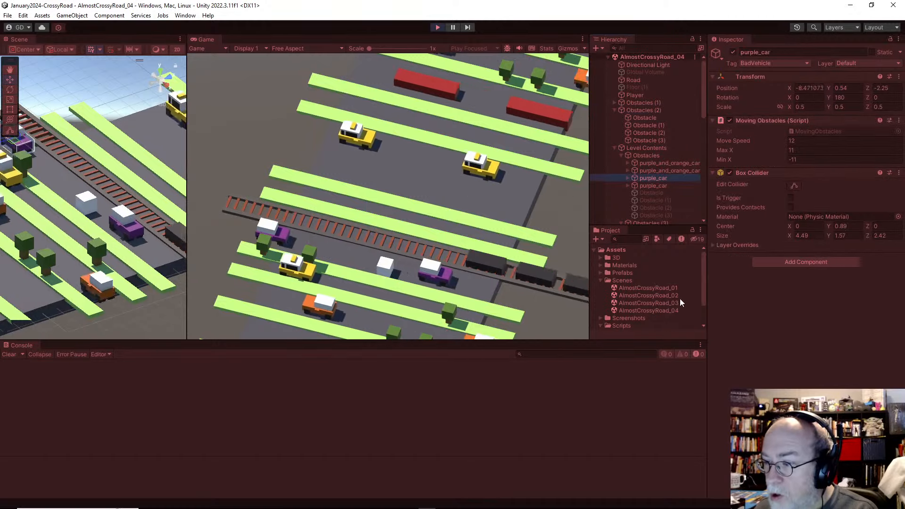
pyautogui.scroll(-3, 652, 293)
pyautogui.moveTo(635, 313); pyautogui.dragTo(796, 312)
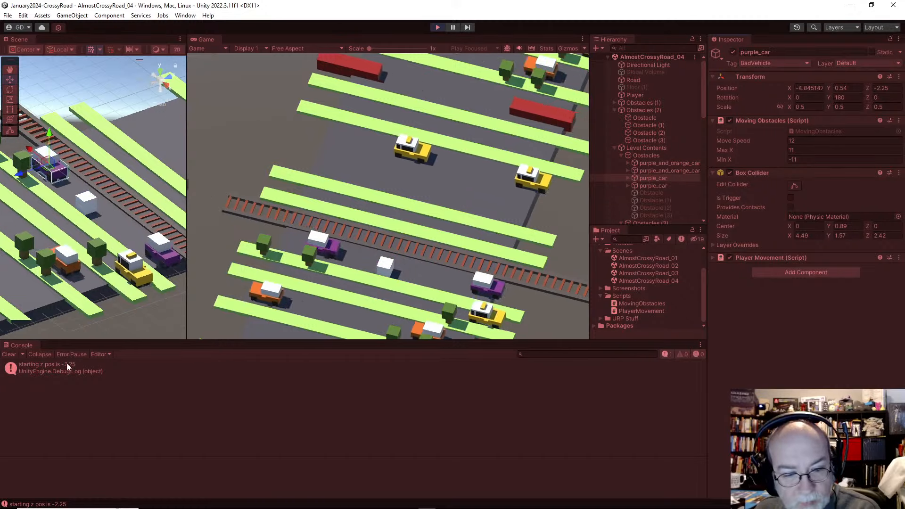
pyautogui.click(714, 257)
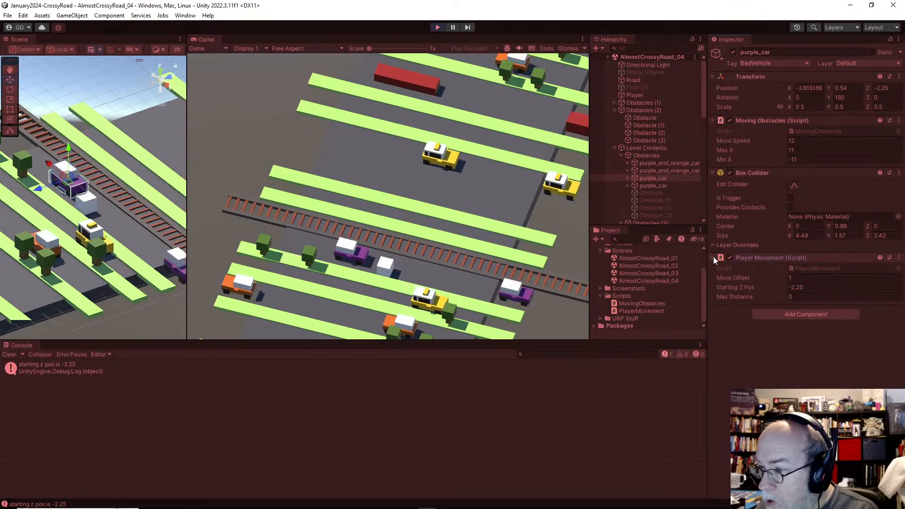
# Move the script-driven purple_car forward and back across the lanes to test for collisions with the Player, and stop the game
pyautogui.click(451, 280)
pyautogui.press('Up')
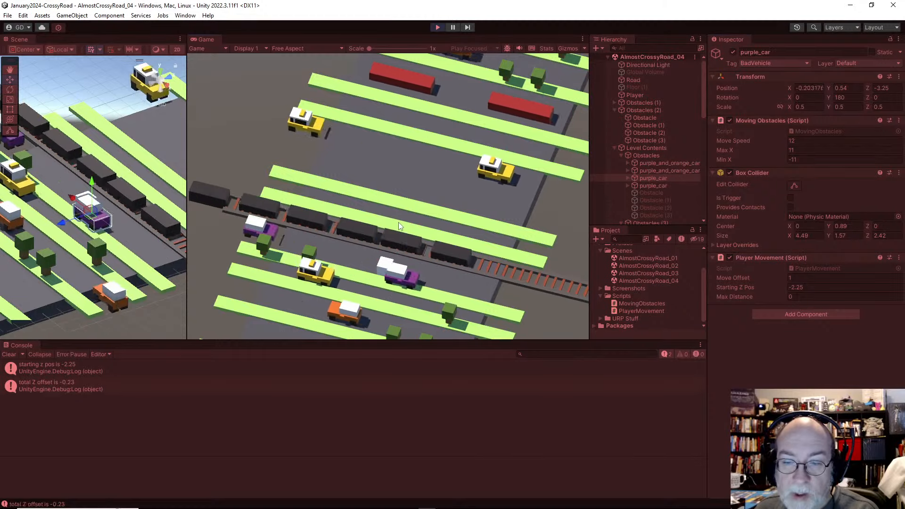
pyautogui.press('Up')
pyautogui.press('Down')
pyautogui.press('Down')
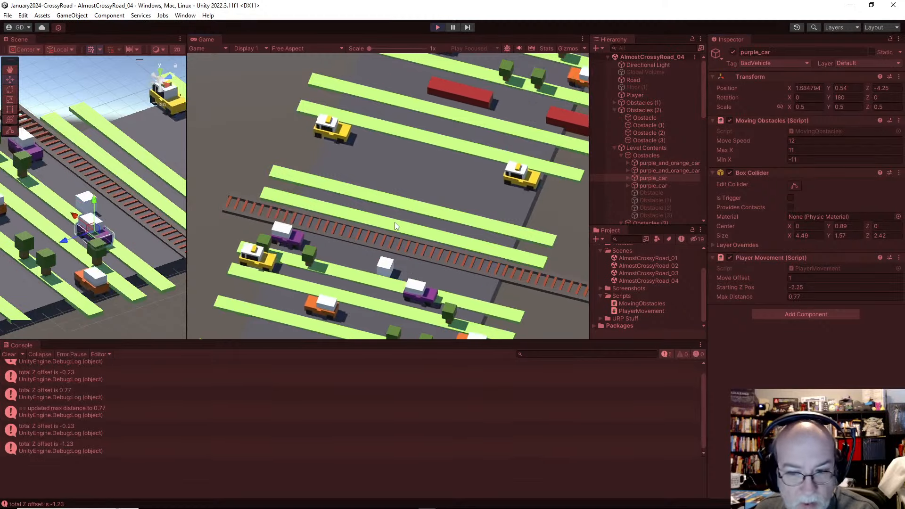
pyautogui.press('Up')
pyautogui.press('Up')
pyautogui.press('Up')
pyautogui.press('Up')
pyautogui.press('Up')
pyautogui.press('Up')
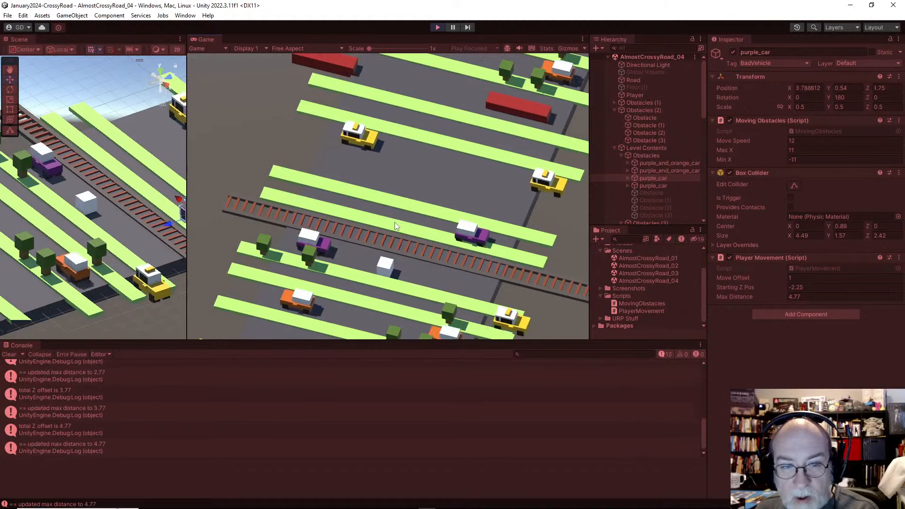
pyautogui.press('Down')
pyautogui.press('Down')
pyautogui.press('Down')
pyautogui.press('Down')
pyautogui.press('Up')
pyautogui.press('Up')
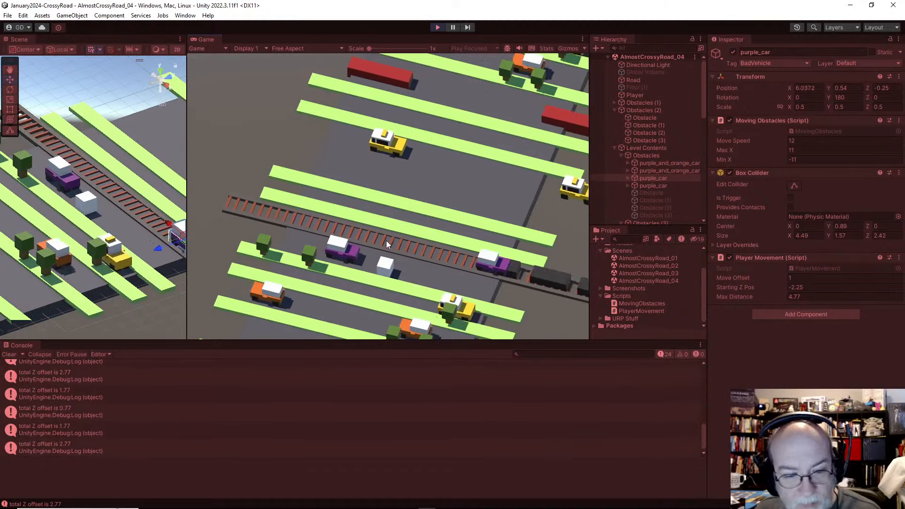
pyautogui.press('Down')
pyautogui.click(438, 27)
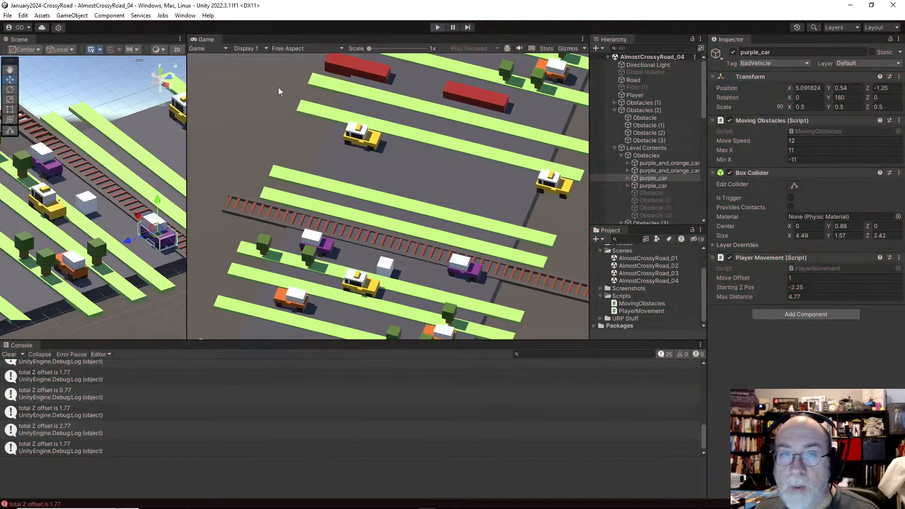
pyautogui.click(137, 128)
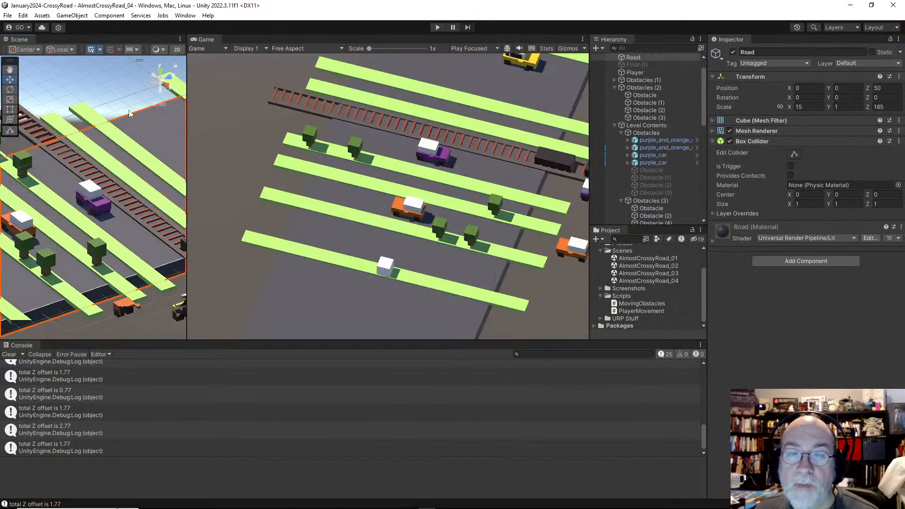
pyautogui.click(79, 84)
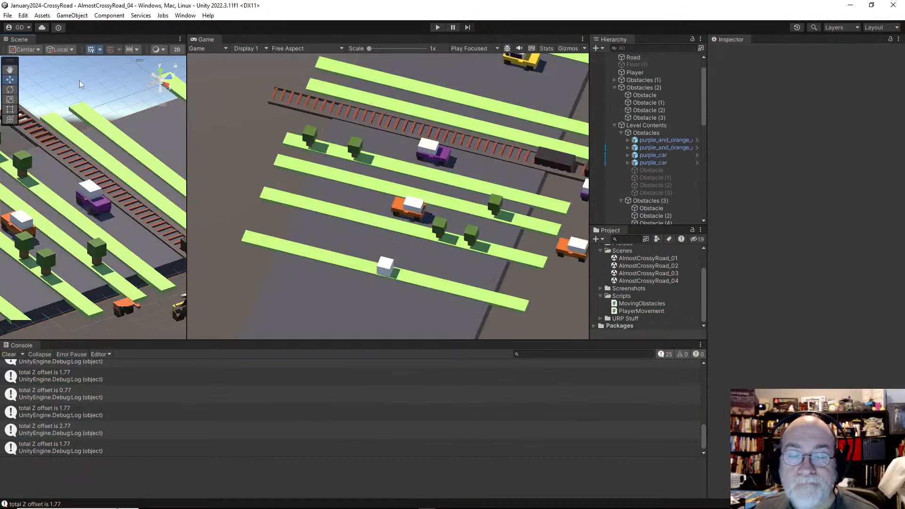
pyautogui.click(126, 114)
pyautogui.keyDown('alt'); pyautogui.moveTo(119, 205); pyautogui.dragTo(128, 237); pyautogui.keyUp('alt')
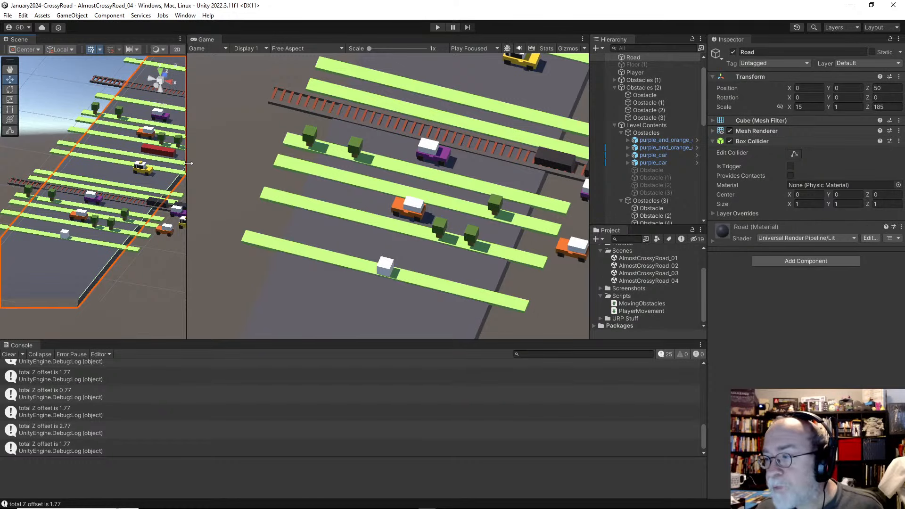
pyautogui.click(58, 112)
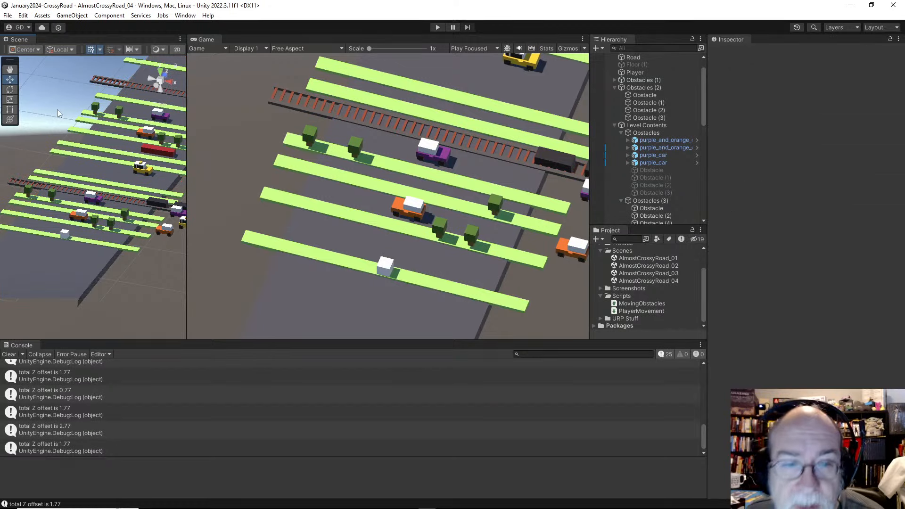
pyautogui.click(8, 16)
pyautogui.click(28, 27)
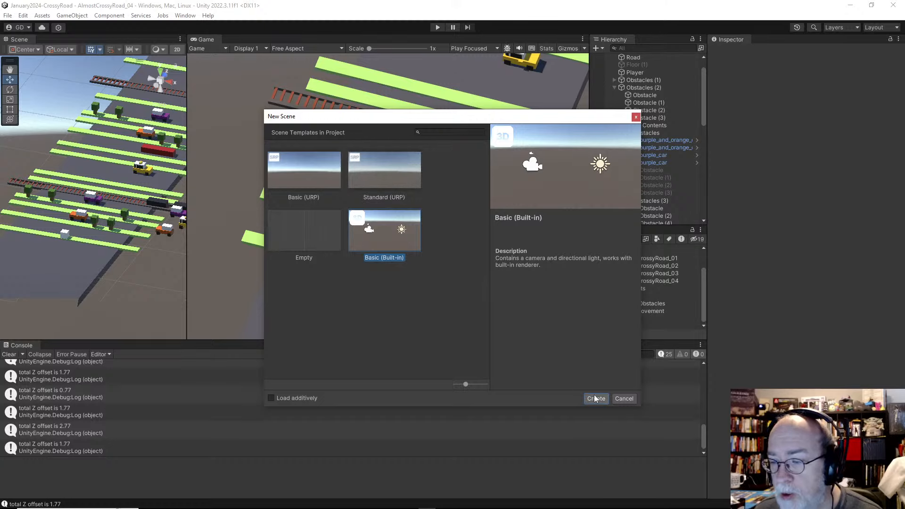
pyautogui.click(635, 117)
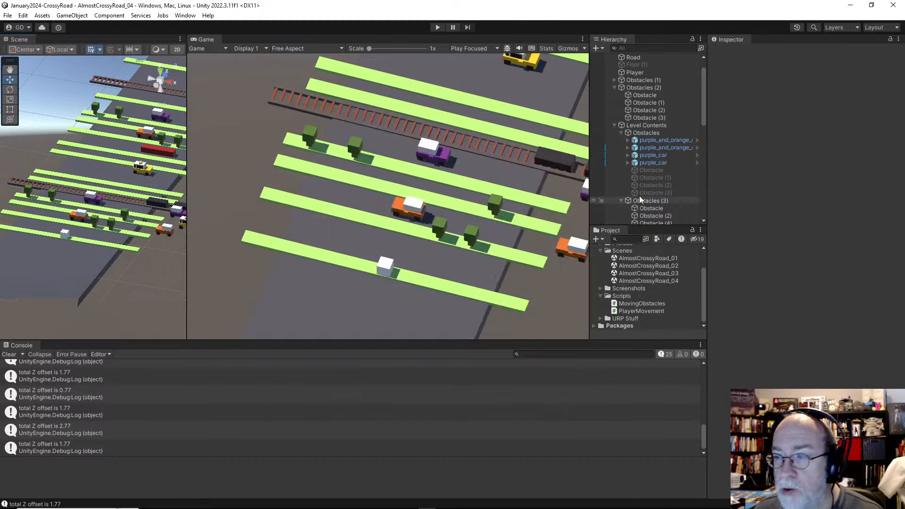
# Collapse Obstacles (2), then select the first purple_car, the Player and the Road together and copy them
pyautogui.click(636, 73)
pyautogui.click(651, 89)
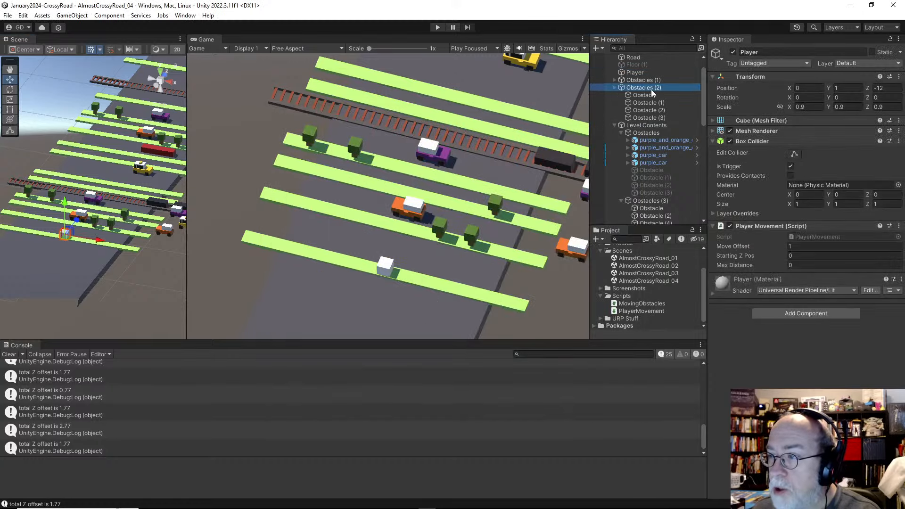
pyautogui.press('Left')
pyautogui.click(652, 105)
pyautogui.click(658, 126)
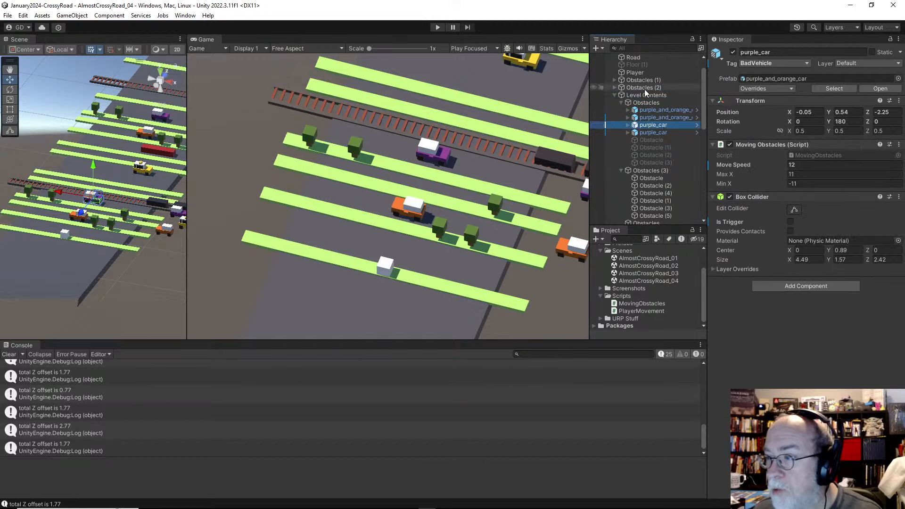
pyautogui.keyDown('ctrl'); pyautogui.click(637, 72); pyautogui.keyUp('ctrl')
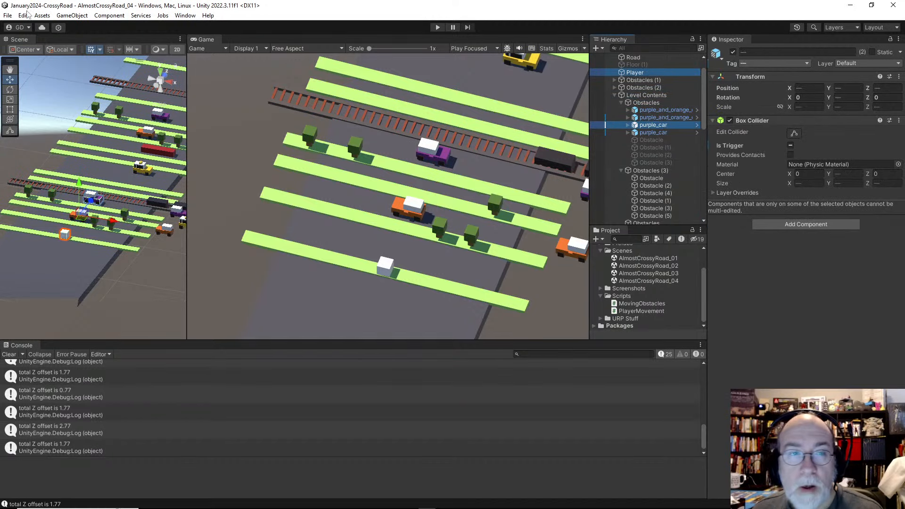
pyautogui.keyDown('ctrl'); pyautogui.click(105, 180); pyautogui.keyUp('ctrl')
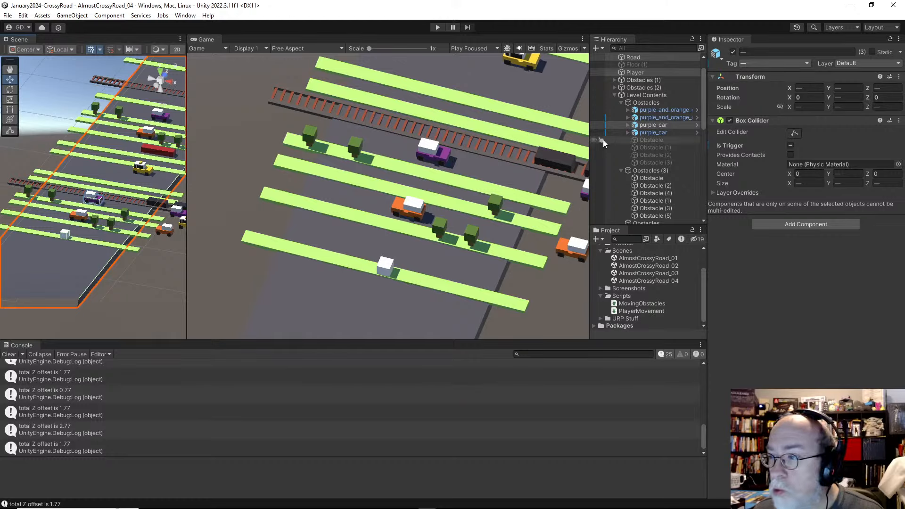
# Create a new scene from the Basic (Built-in) template and paste the copied Road, Player and purple_car into it
pyautogui.click(7, 15)
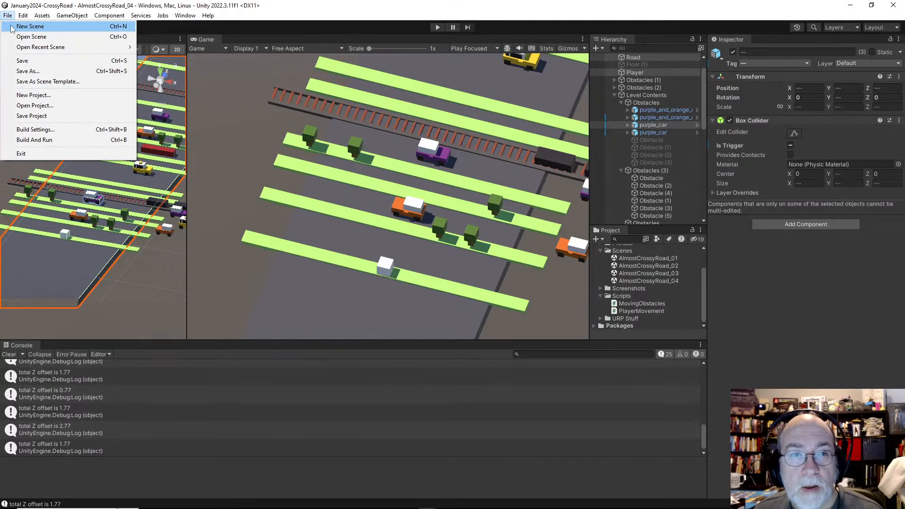
pyautogui.click(11, 29)
pyautogui.doubleClick(413, 219)
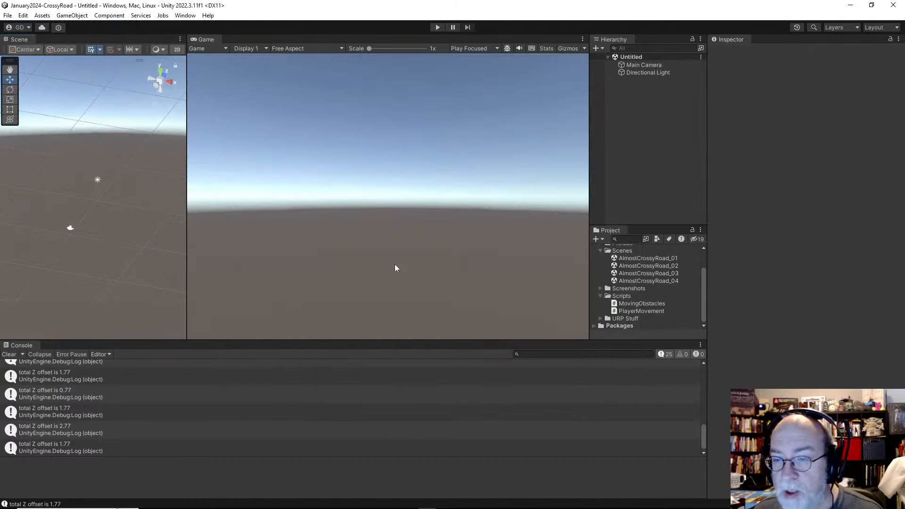
pyautogui.hotkey('ctrl', 'v')
# Check the pasted Road, then disable the Moving Obstacles script on purple_car
pyautogui.click(654, 124)
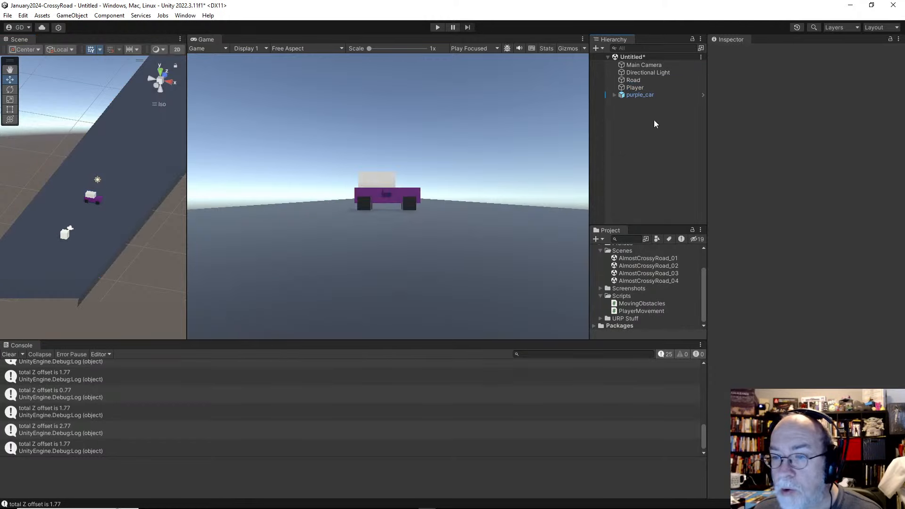
pyautogui.click(649, 81)
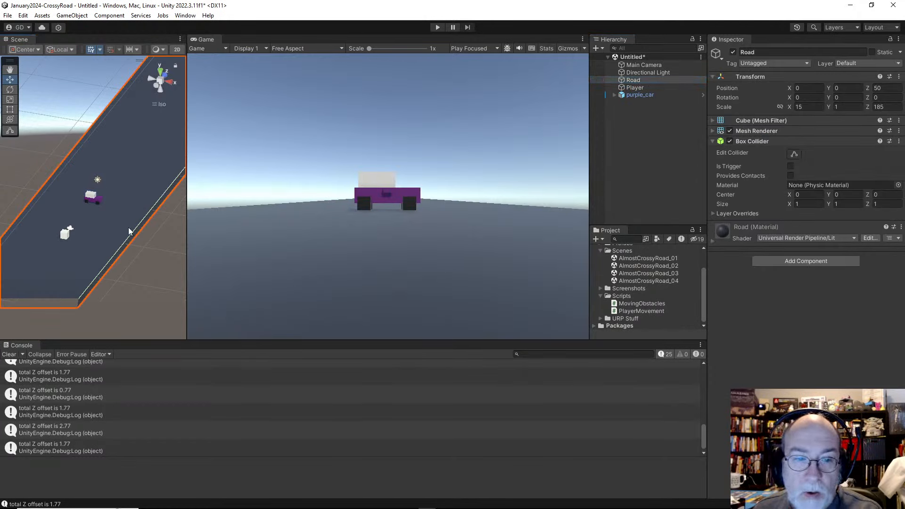
pyautogui.click(641, 96)
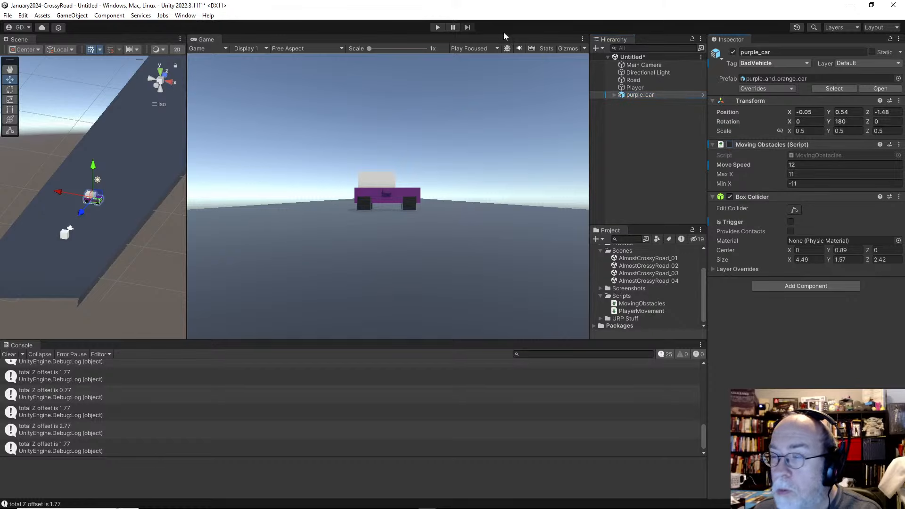
# Run the test scene, move the Player forward and back through the stationary purple_car to test for hits, and stop the game
pyautogui.click(436, 27)
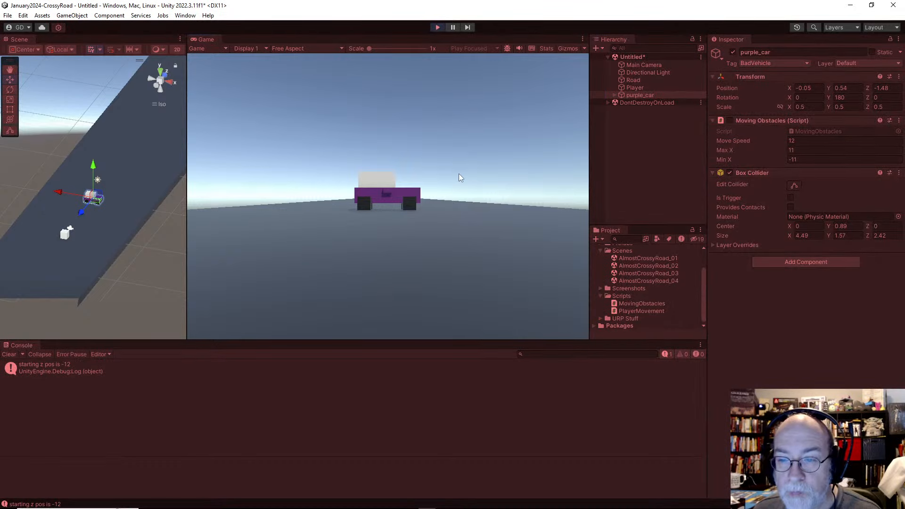
pyautogui.press('w')
pyautogui.press('w')
pyautogui.press('w')
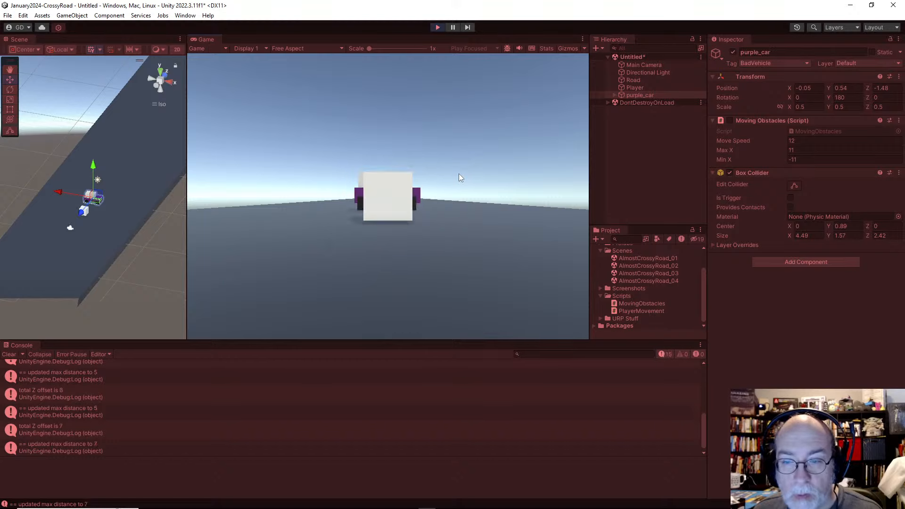
pyautogui.press('s')
pyautogui.press('s')
pyautogui.press('s')
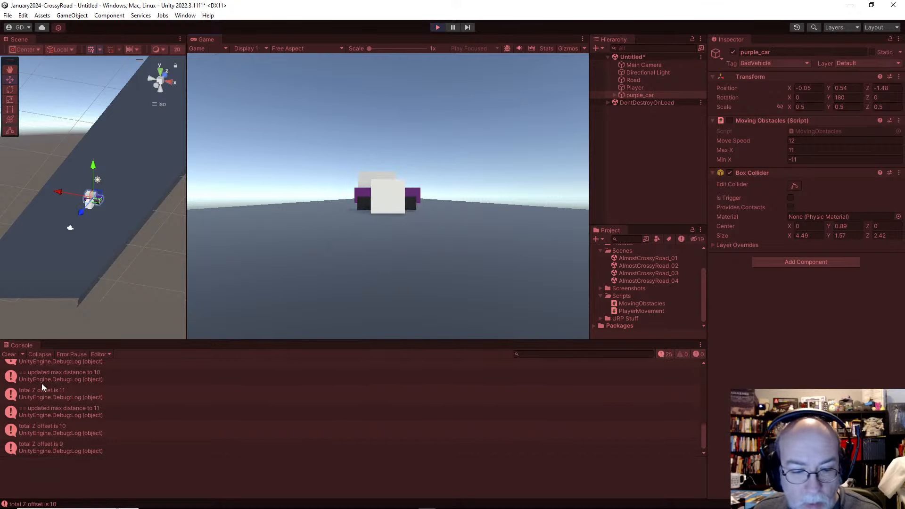
pyautogui.press('w')
pyautogui.press('w')
pyautogui.press('w')
pyautogui.press('s')
pyautogui.press('s')
pyautogui.press('s')
pyautogui.press('s')
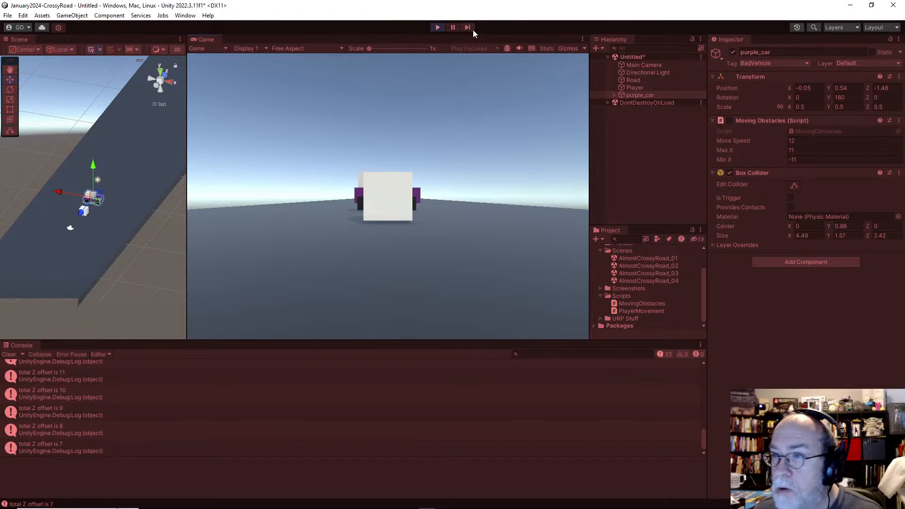
pyautogui.click(438, 28)
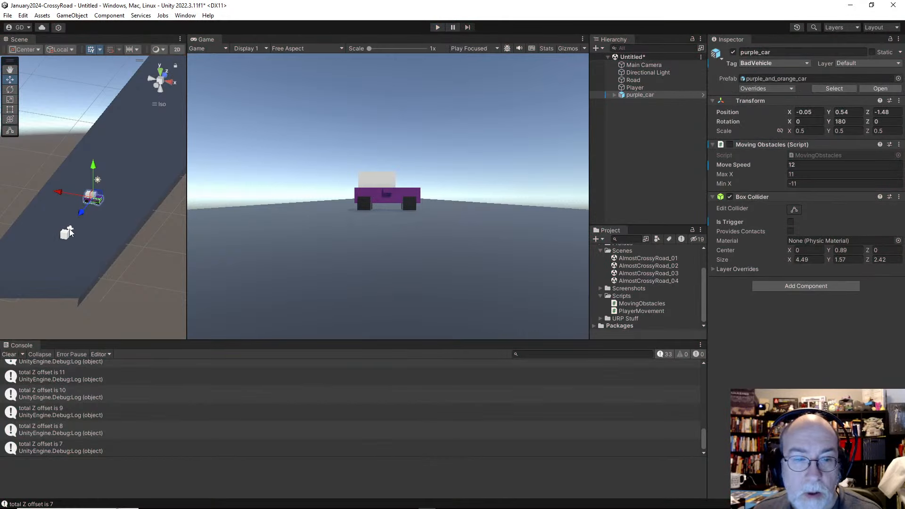
# Raise the Main Camera to about Y 5 and tilt it down about 35 degrees around X
pyautogui.click(68, 232)
pyautogui.press('f')
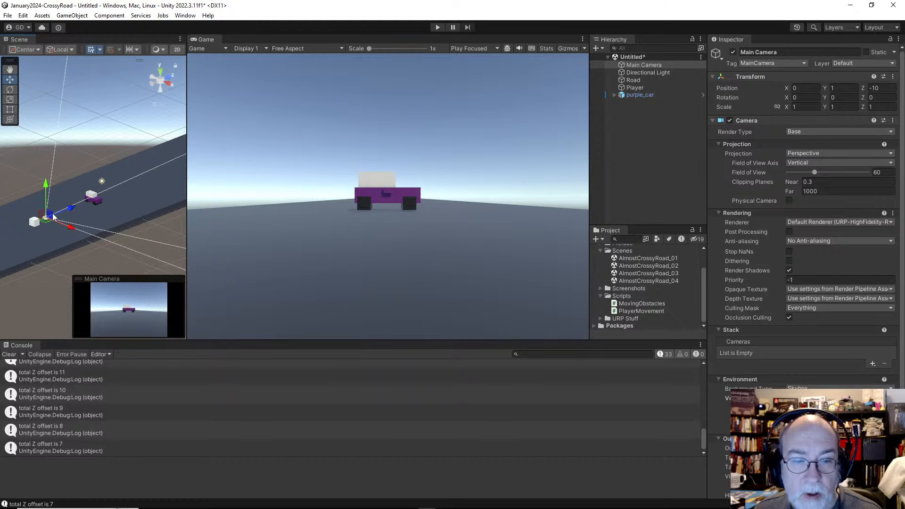
pyautogui.moveTo(46, 192); pyautogui.dragTo(75, 154)
pyautogui.press('e')
pyautogui.scroll(-6, 70, 177)
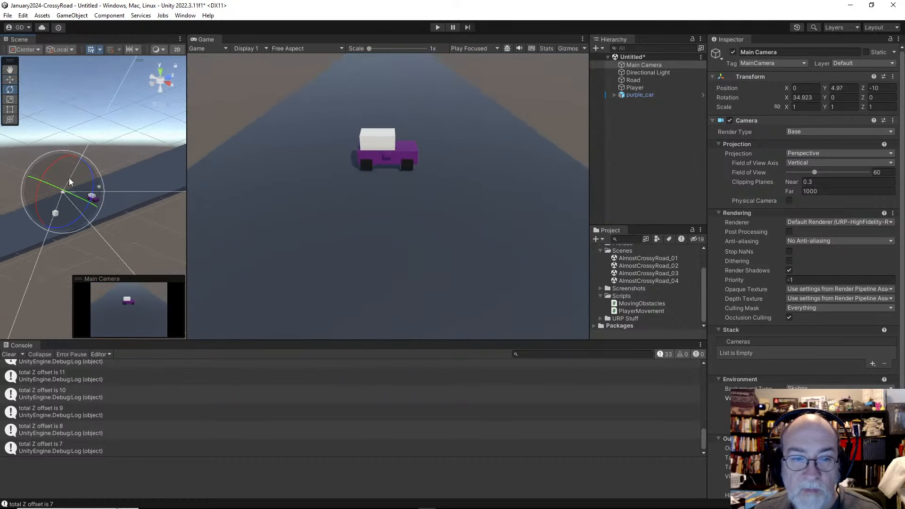
# Move purple_car along the road toward the Player, to about Z -6.2
pyautogui.click(640, 95)
pyautogui.press('w')
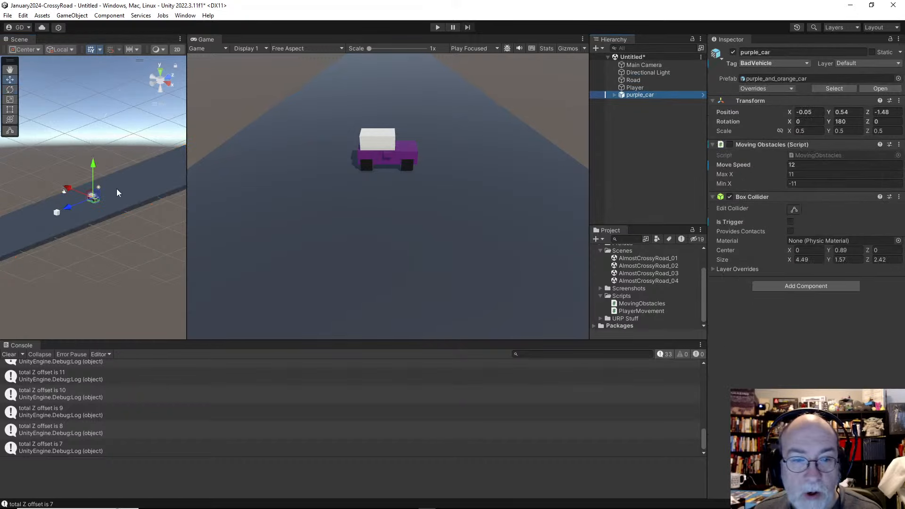
pyautogui.moveTo(73, 208); pyautogui.dragTo(56, 213)
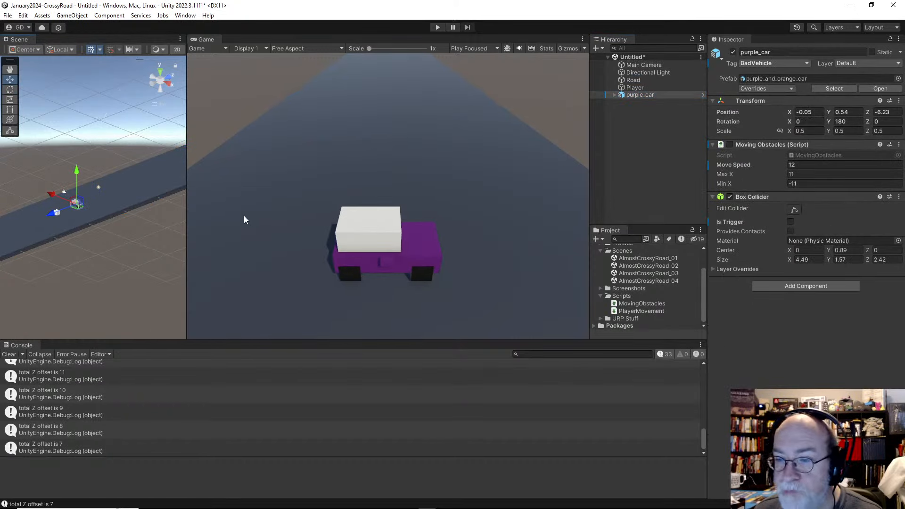
# Move the Main Camera back and up to about Y 9.5, Z -18.9, so both the Player and the car are in view
pyautogui.click(649, 81)
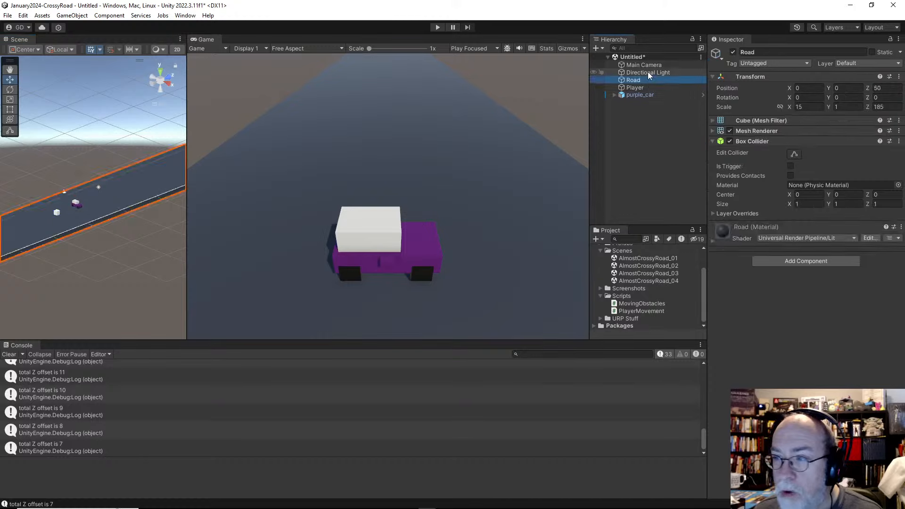
pyautogui.click(648, 73)
pyautogui.click(644, 65)
pyautogui.moveTo(90, 202); pyautogui.dragTo(844, 164)
pyautogui.scroll(-3, 64, 218)
pyautogui.hotkey('ctrl', 'z')
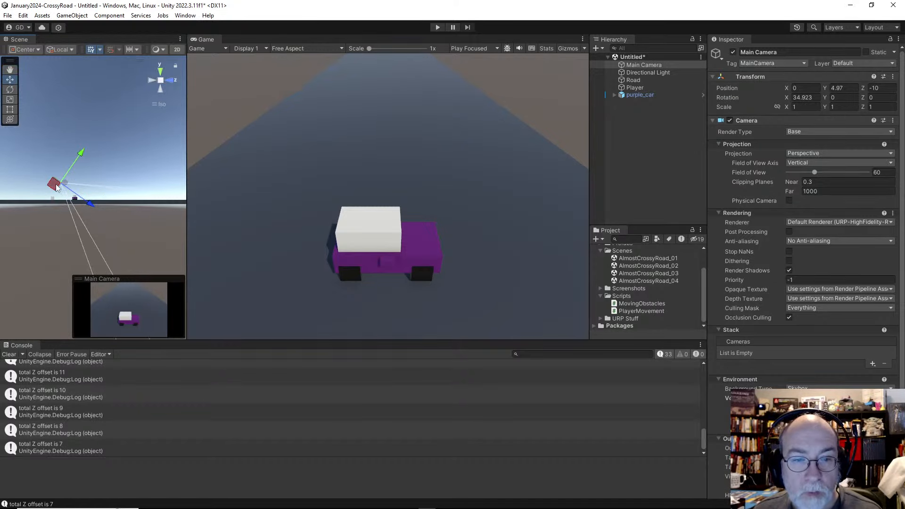
pyautogui.moveTo(53, 184); pyautogui.dragTo(19, 166)
# Run the test scene, move the Player forward into purple_car, and stop the game
pyautogui.click(438, 27)
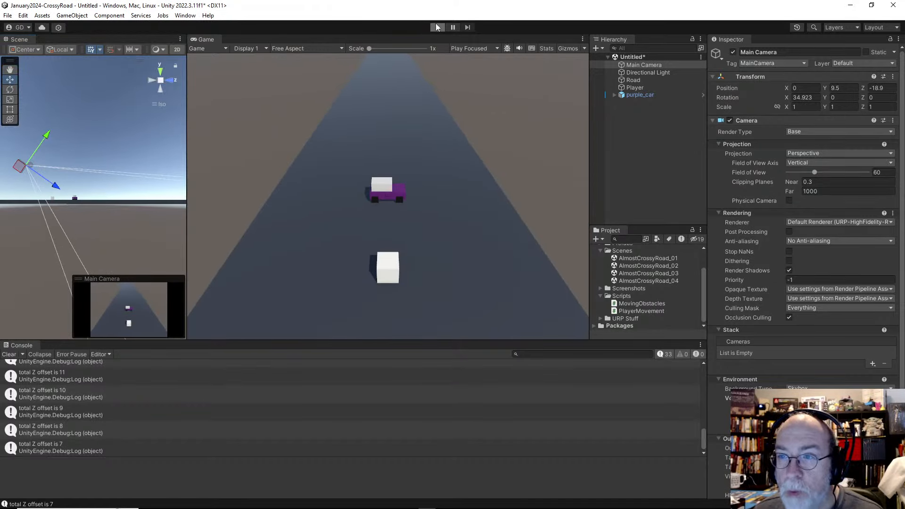
pyautogui.press('Up')
pyautogui.press('Up')
pyautogui.press('Up')
pyautogui.press('Up')
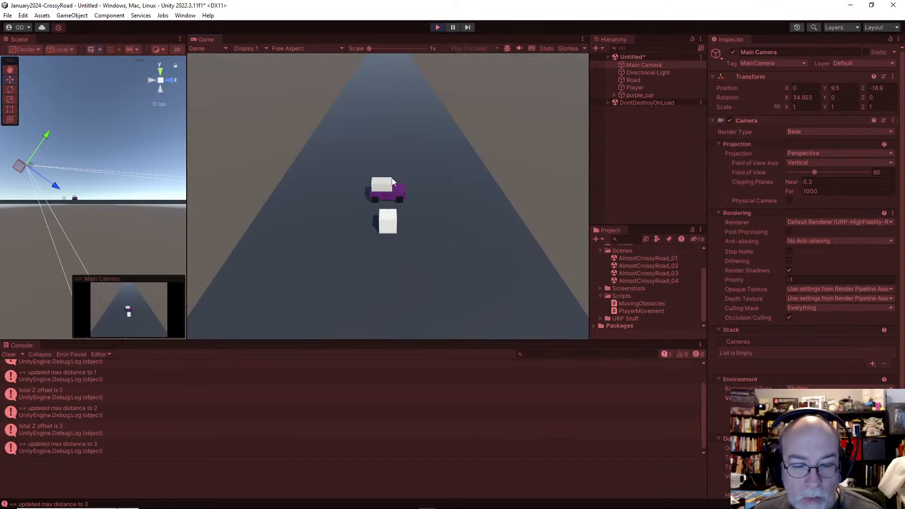
pyautogui.click(437, 27)
# Open PlayerMovement.cs from a console entry, comment out the total Z offset and updated max distance Debug.Log lines, and save
pyautogui.click(34, 393)
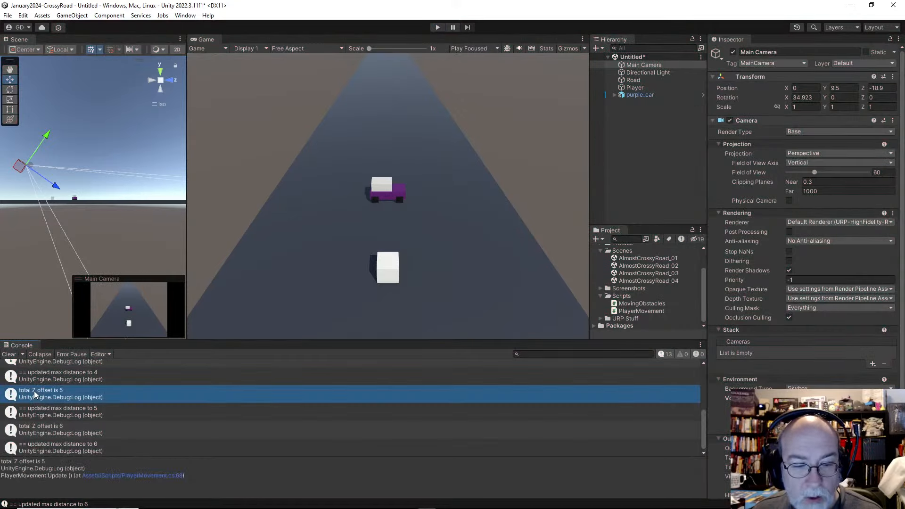
pyautogui.doubleClick(34, 395)
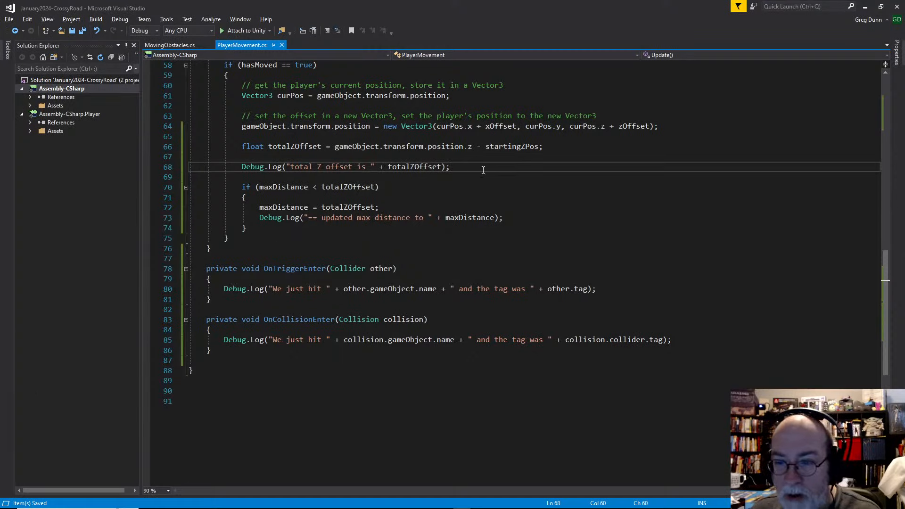
pyautogui.write('//')
pyautogui.press('Down')
pyautogui.press('Down')
pyautogui.press('Down')
pyautogui.press('Down')
pyautogui.press('Down')
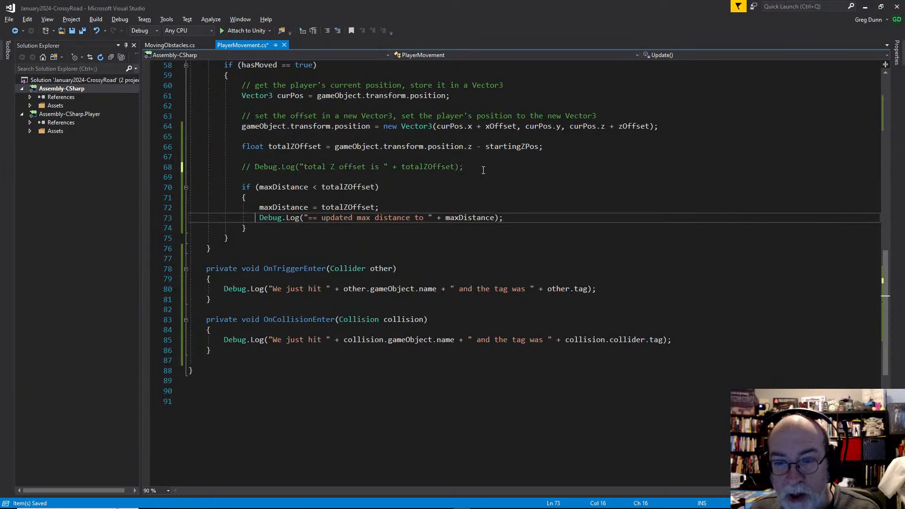
pyautogui.write('//')
pyautogui.hotkey('ctrl', 's')
pyautogui.press('Up')
pyautogui.press('Up')
pyautogui.press('Up')
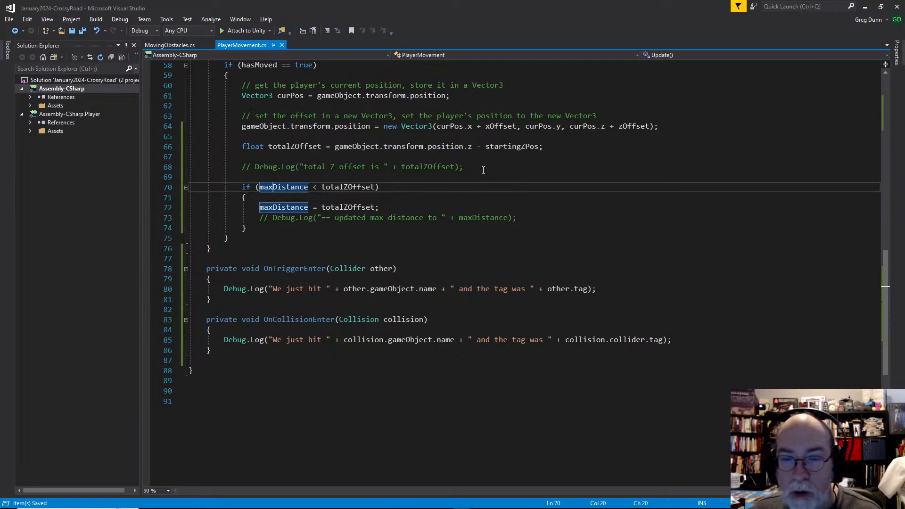
# Place the cursor after Update in MovingObstacles.cs, then copy the OnTriggerEnter and OnCollisionEnter methods from PlayerMovement.cs
pyautogui.click(334, 254)
pyautogui.scroll(19, 287, 259)
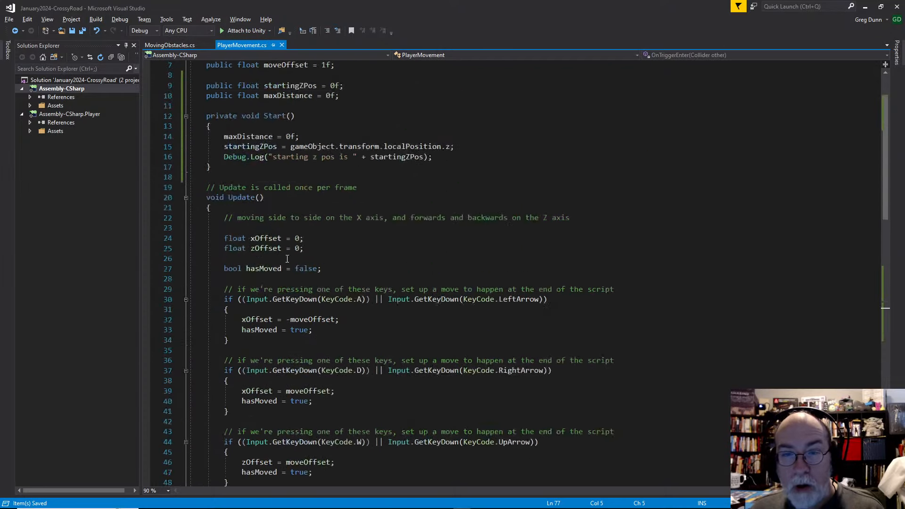
pyautogui.click(182, 45)
pyautogui.click(240, 383)
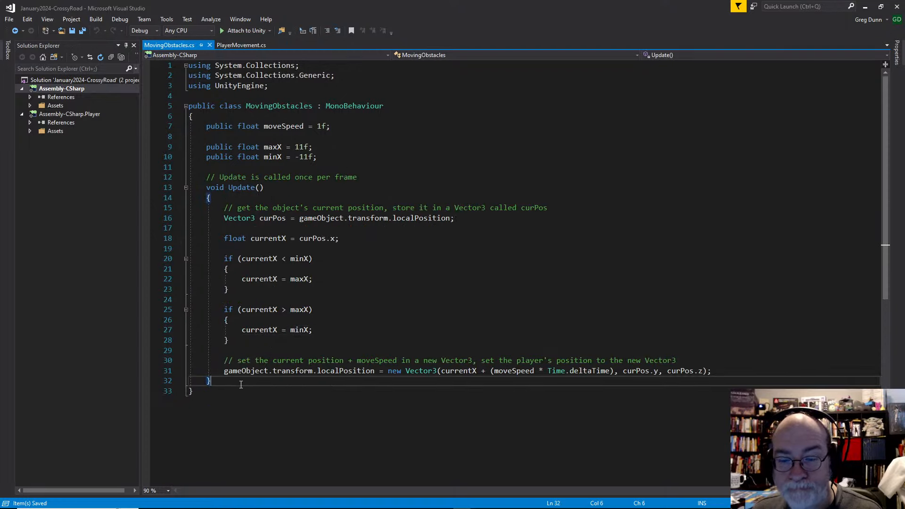
pyautogui.click(241, 45)
pyautogui.scroll(-20, 230, 314)
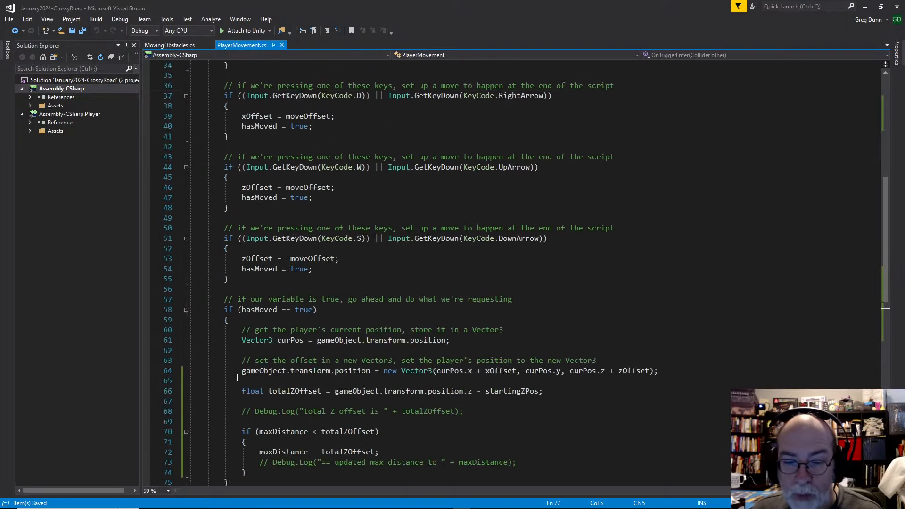
pyautogui.moveTo(191, 299); pyautogui.dragTo(176, 210)
pyautogui.hotkey('ctrl', 'c')
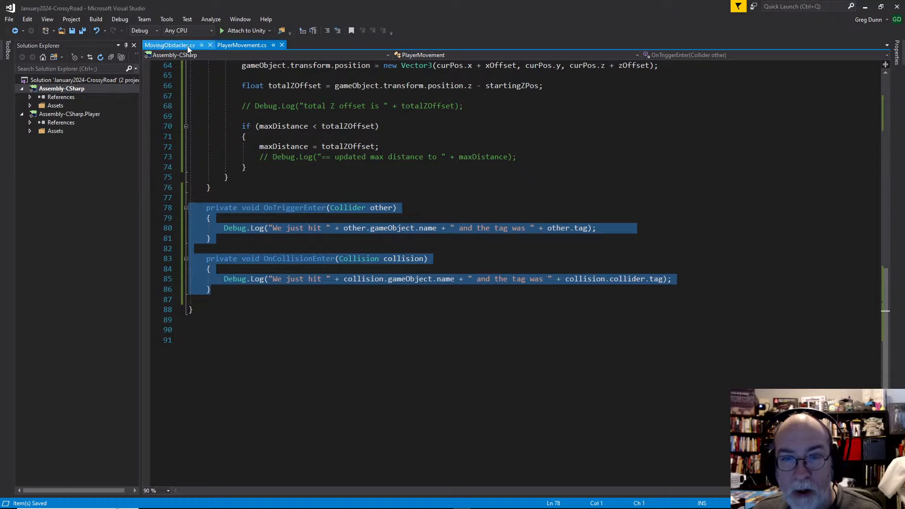
# Paste both collision methods below Update in MovingObstacles.cs, save the script, and return to Unity
pyautogui.click(188, 46)
pyautogui.press('Return')
pyautogui.hotkey('ctrl', 'v')
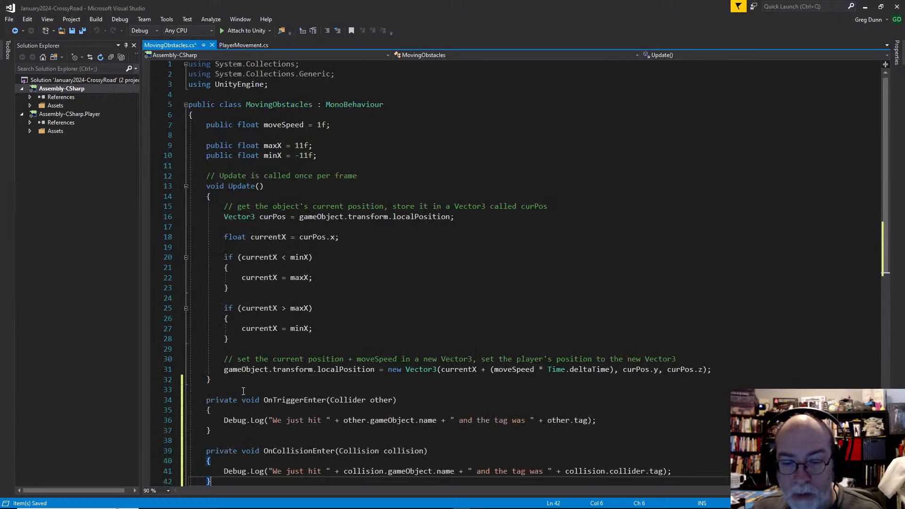
pyautogui.scroll(-3, 243, 390)
pyautogui.scroll(-6, 243, 390)
pyautogui.hotkey('ctrl', 's')
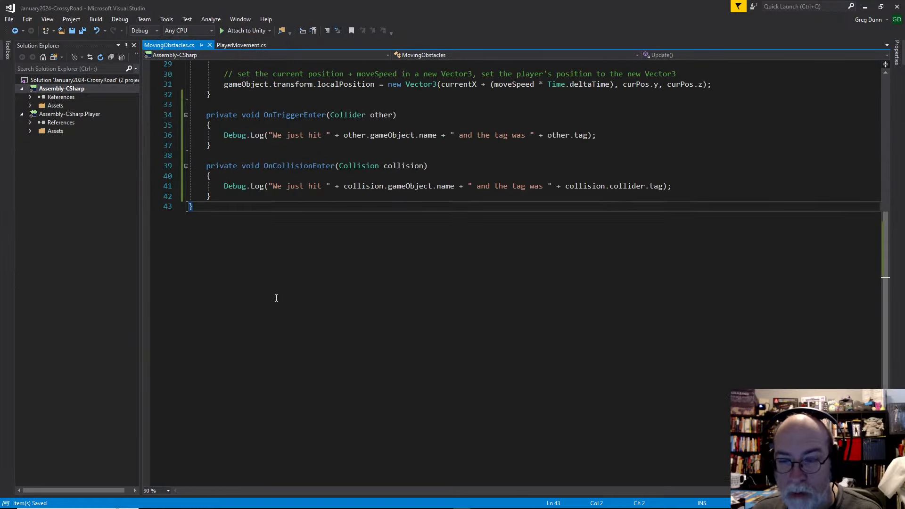
pyautogui.hotkey('alt', 'Tab')
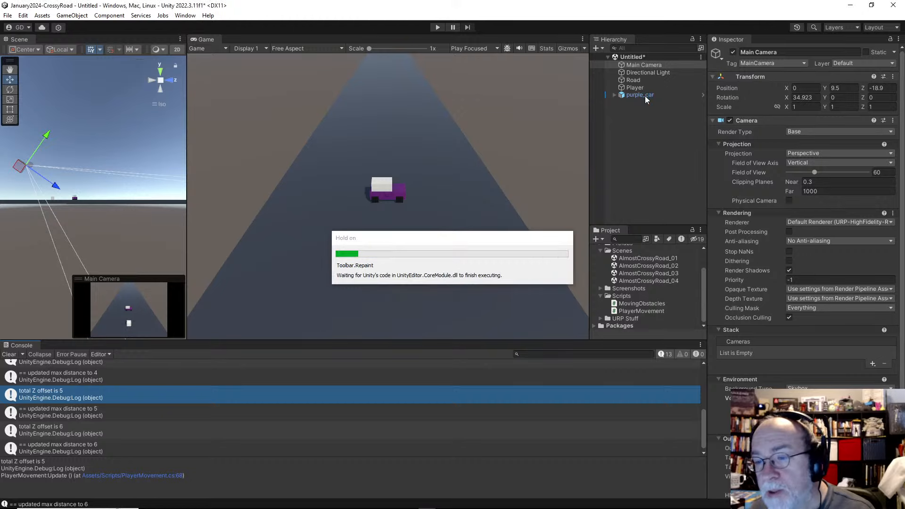
# Enable the Moving Obstacles script on purple_car and set its Max X to 5 and Min X to -5
pyautogui.click(640, 95)
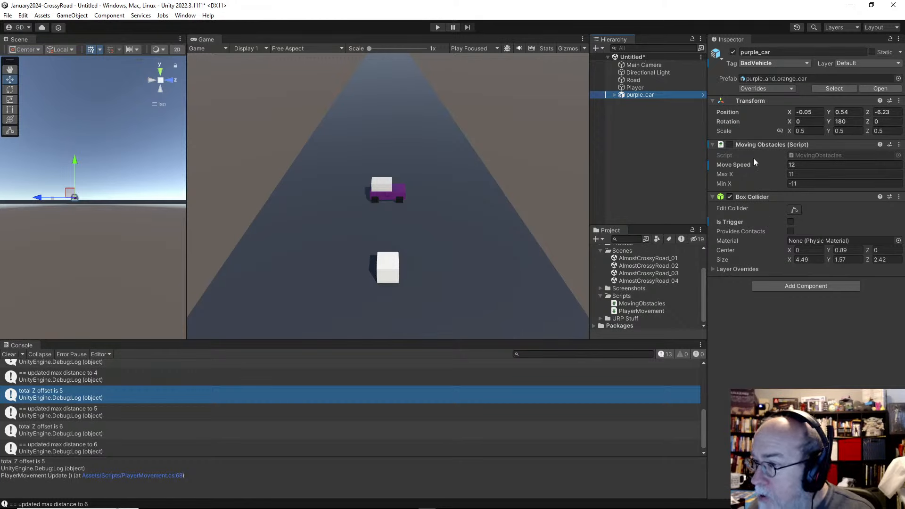
pyautogui.click(730, 144)
pyautogui.click(804, 165)
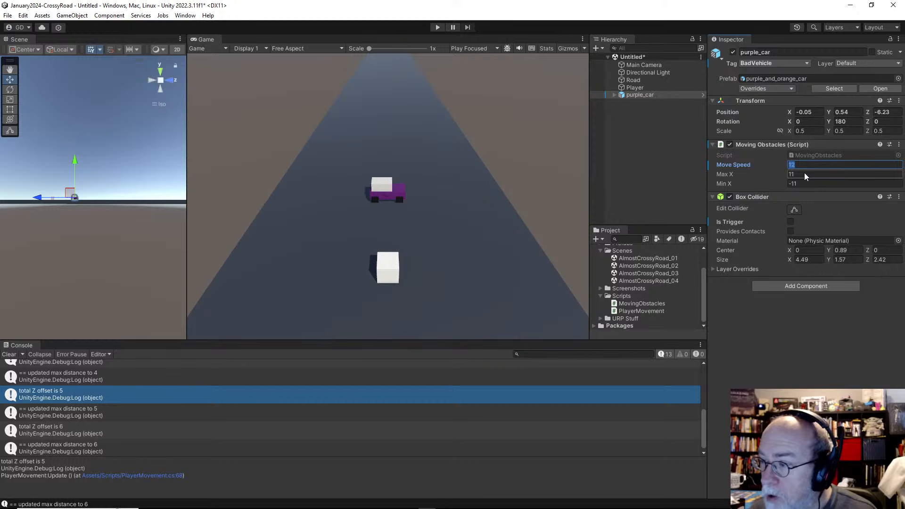
pyautogui.click(805, 175)
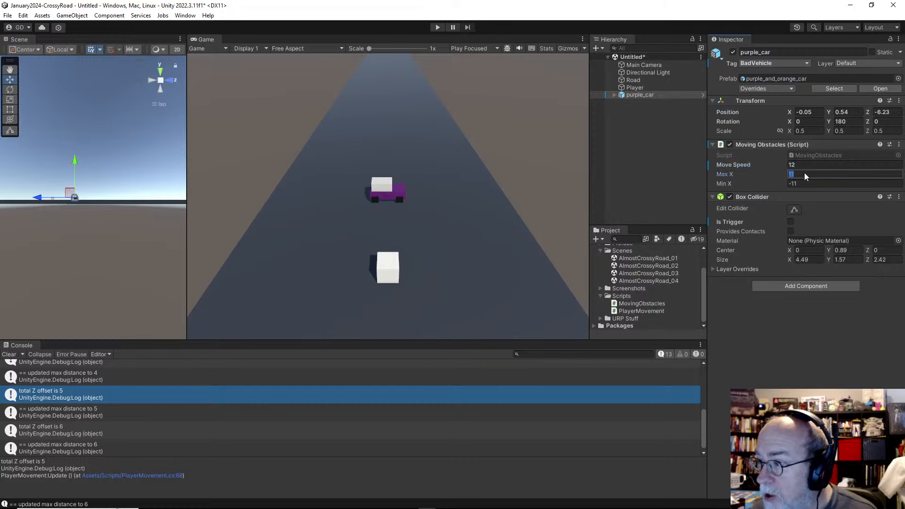
pyautogui.write('5')
pyautogui.press('Tab')
pyautogui.write('-5')
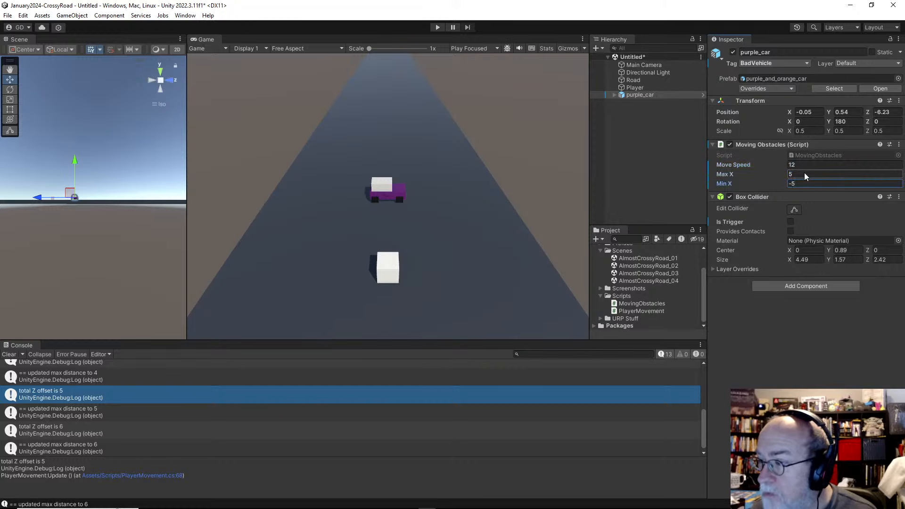
# Run the test scene and move the Player forward into the path of the moving purple_car
pyautogui.click(438, 28)
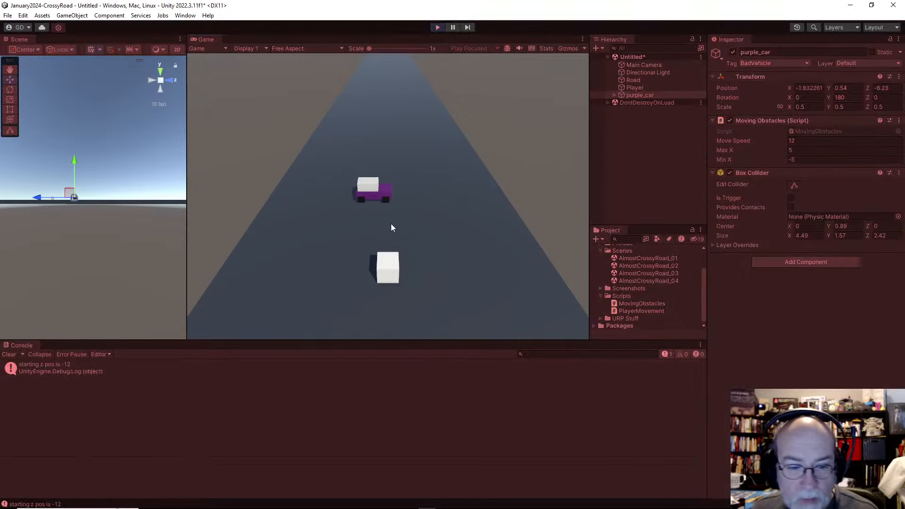
pyautogui.press('w')
pyautogui.press('w')
pyautogui.press('w')
pyautogui.press('w')
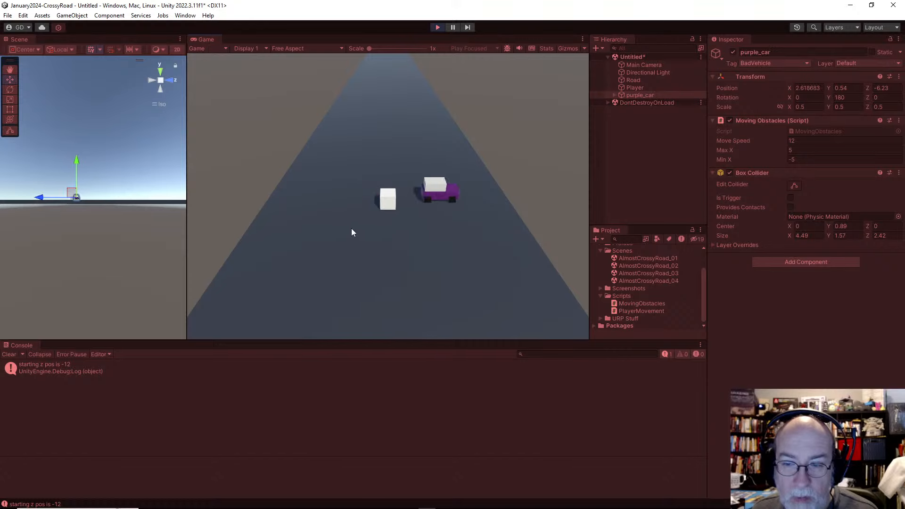
# Delete all the child cubes of purple_car, Cube through Cube.007, while the game is running
pyautogui.click(614, 94)
pyautogui.click(639, 103)
pyautogui.click(639, 95)
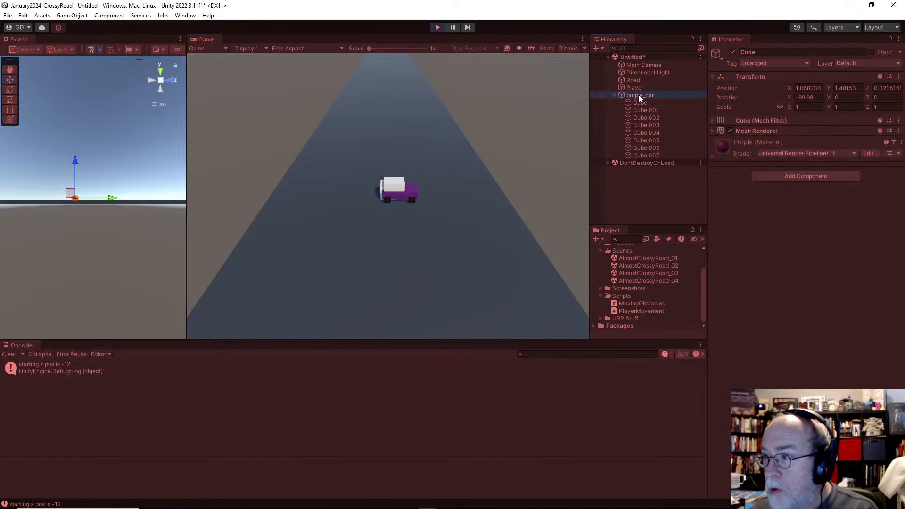
pyautogui.press('Down')
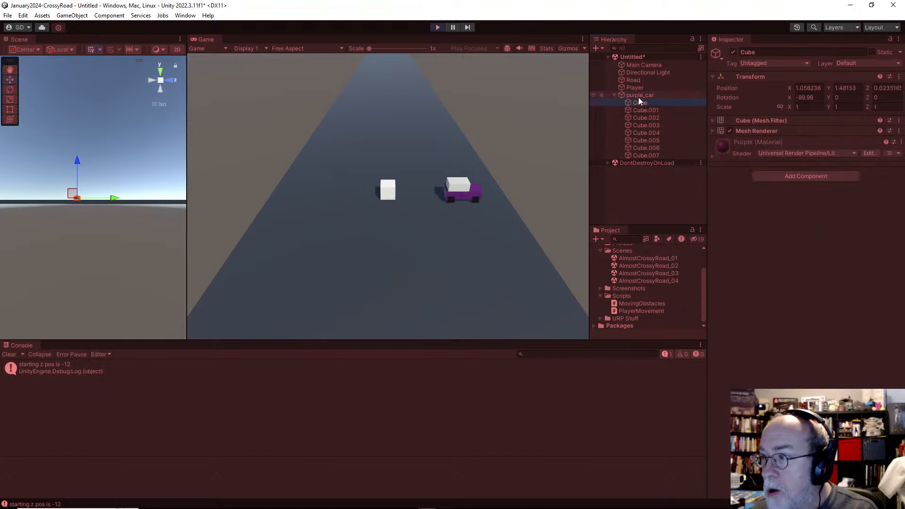
pyautogui.press('Up')
pyautogui.press('Down')
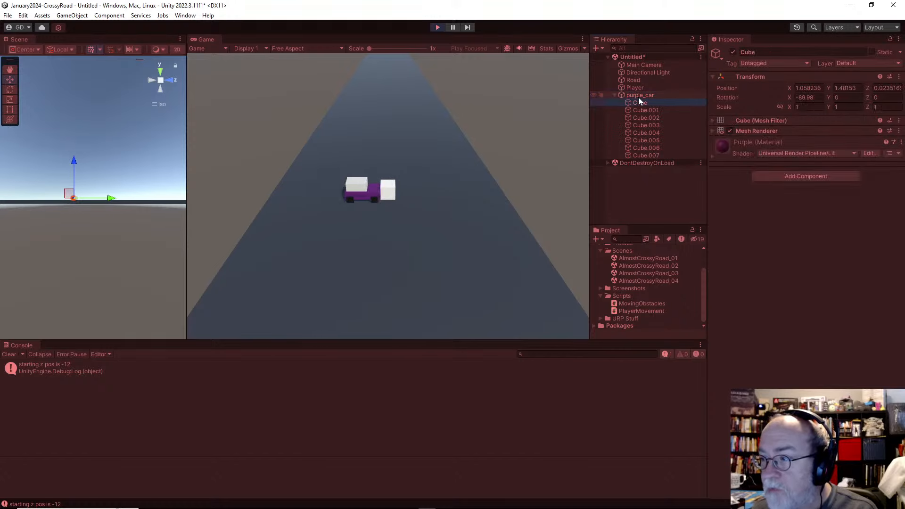
pyautogui.press('Up')
pyautogui.press('Down')
pyautogui.hotkey('shift', 'Down')
pyautogui.hotkey('shift', 'Down')
pyautogui.hotkey('shift', 'Down')
pyautogui.hotkey('shift', 'Down')
pyautogui.hotkey('shift', 'Down')
pyautogui.hotkey('shift', 'Down')
pyautogui.hotkey('shift', 'Down')
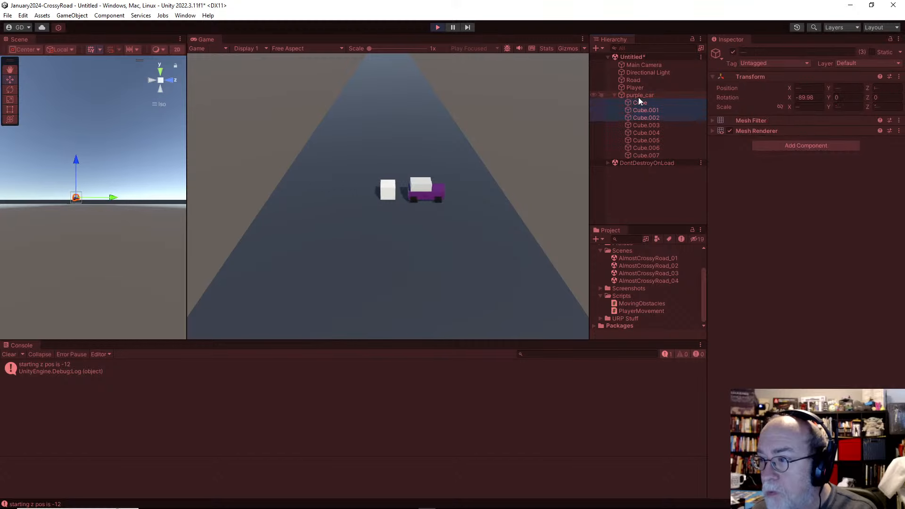
pyautogui.press('Delete')
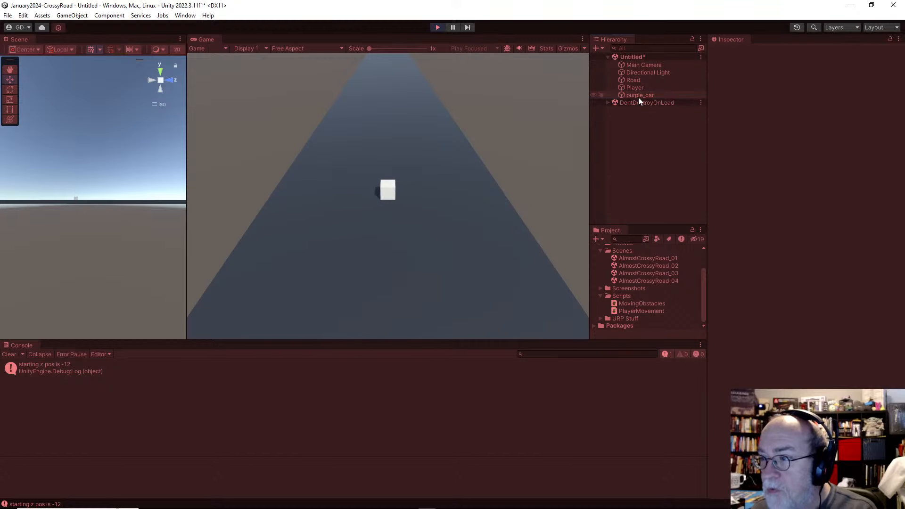
# Examine purple_car's moving collider in the Scene view, add a Rigidbody to it during play, and stop the game
pyautogui.click(639, 97)
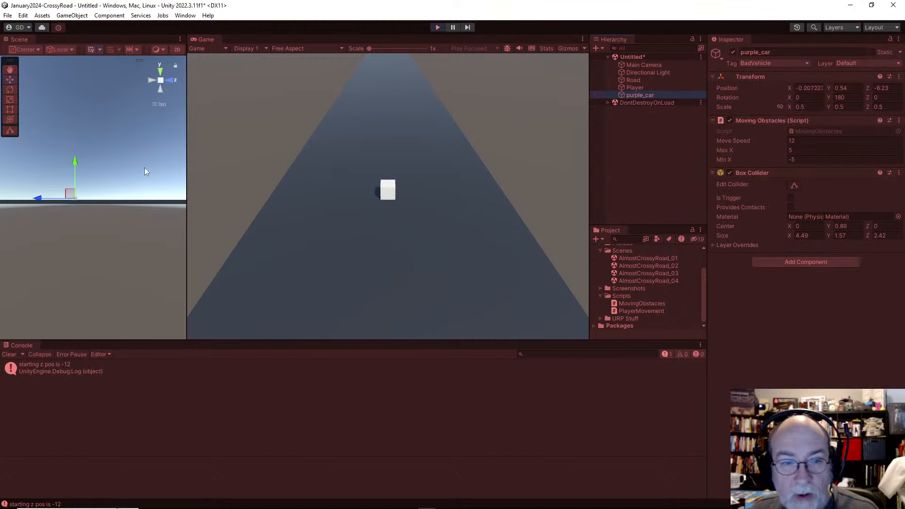
pyautogui.moveTo(84, 189); pyautogui.dragTo(225, 278, button='right')
pyautogui.moveTo(149, 249); pyautogui.dragTo(86, 195, button='right')
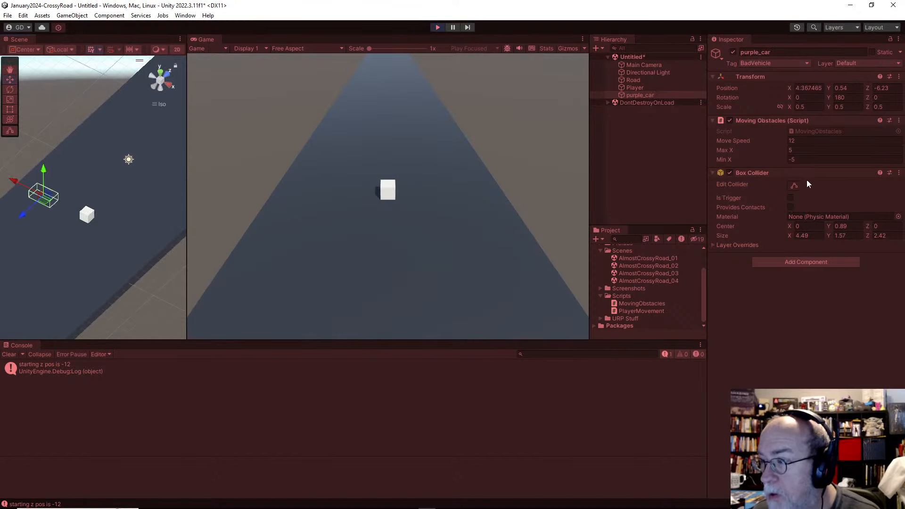
pyautogui.click(794, 263)
pyautogui.write('rig')
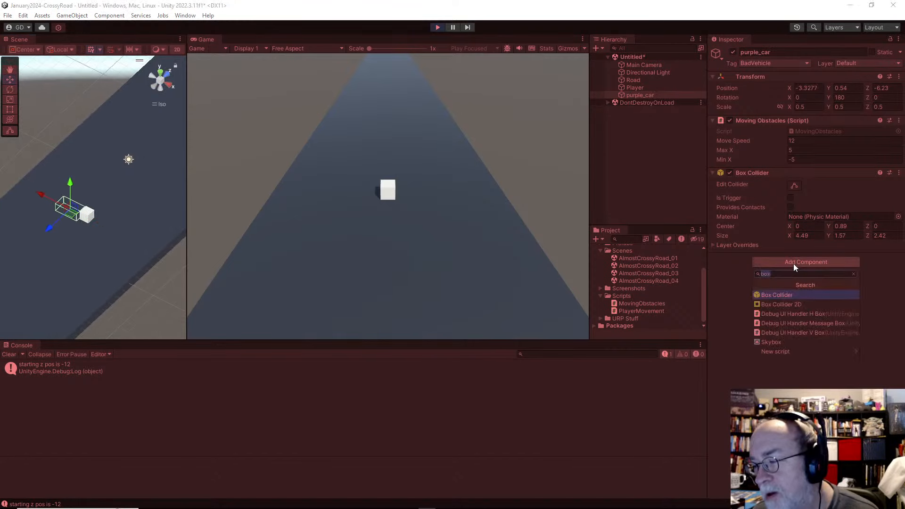
pyautogui.press('Return')
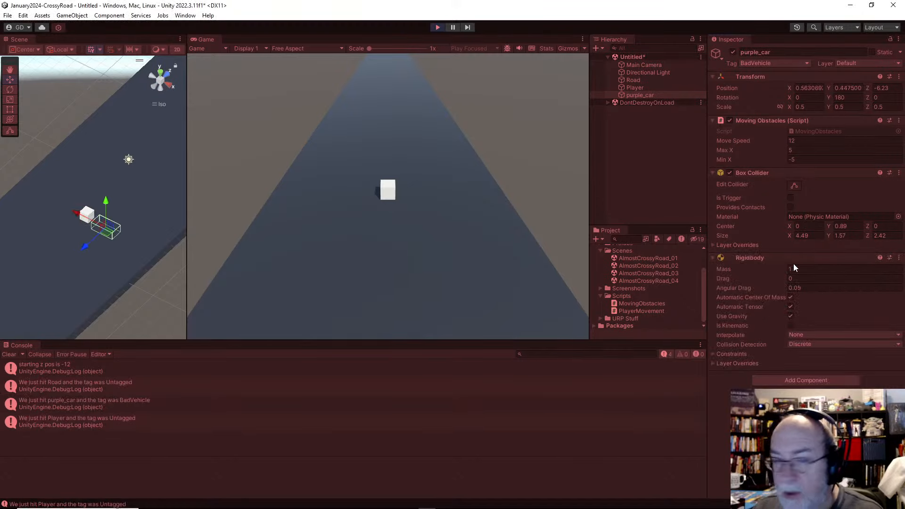
pyautogui.click(437, 27)
# Add a Rigidbody component to the Player and turn off Use Gravity
pyautogui.click(634, 87)
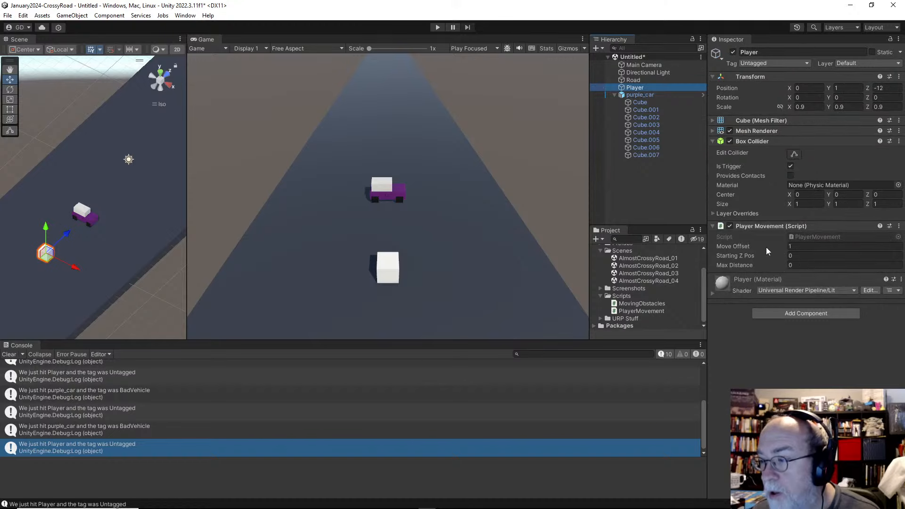
pyautogui.click(802, 314)
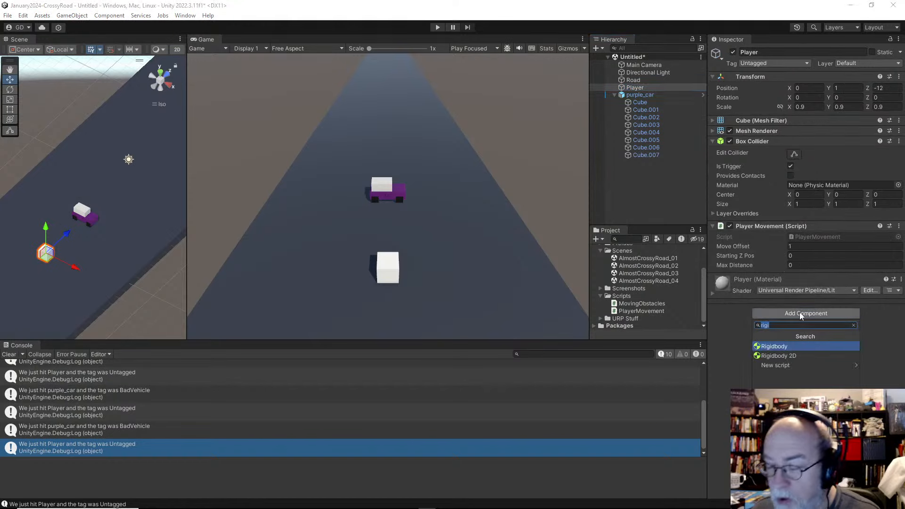
pyautogui.click(781, 349)
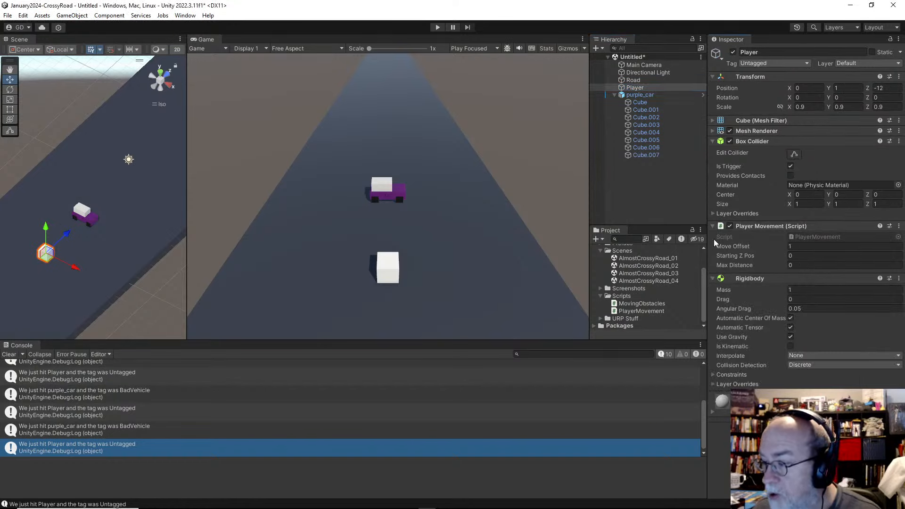
pyautogui.click(791, 337)
# Run the test scene to check the Player's Rigidbody collisions with purple_car, and stop the game
pyautogui.click(437, 28)
pyautogui.moveTo(108, 208); pyautogui.dragTo(116, 179, button='right')
pyautogui.click(437, 27)
# Collapse the Player's Box Collider and Player Movement components, and compare the components on Player and purple_car
pyautogui.click(713, 141)
pyautogui.click(713, 152)
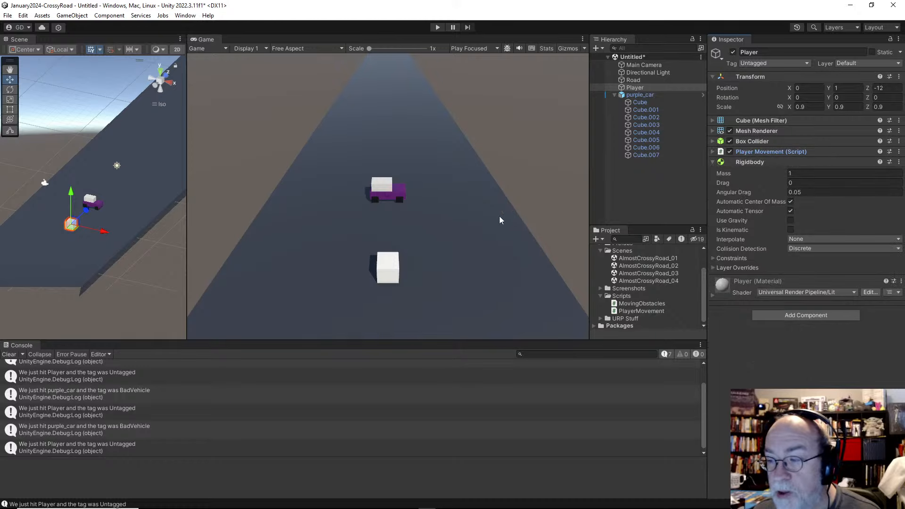
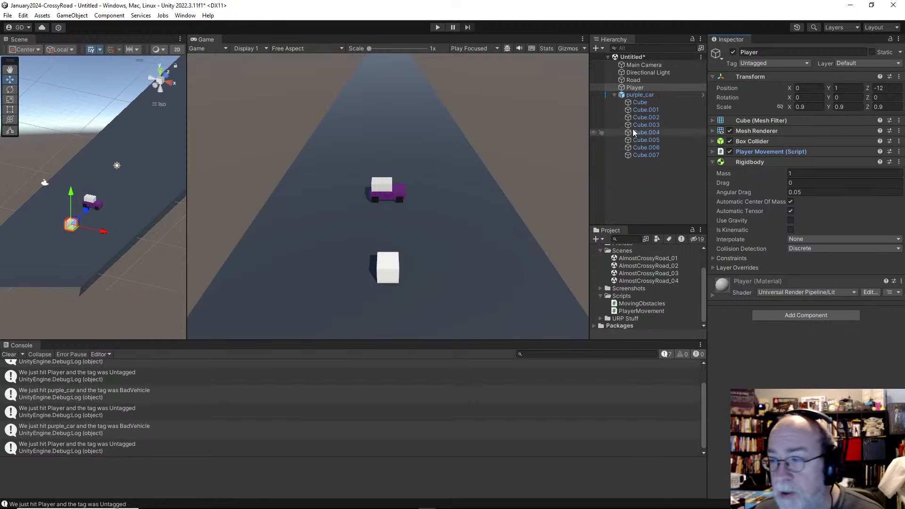
pyautogui.click(642, 94)
pyautogui.click(644, 88)
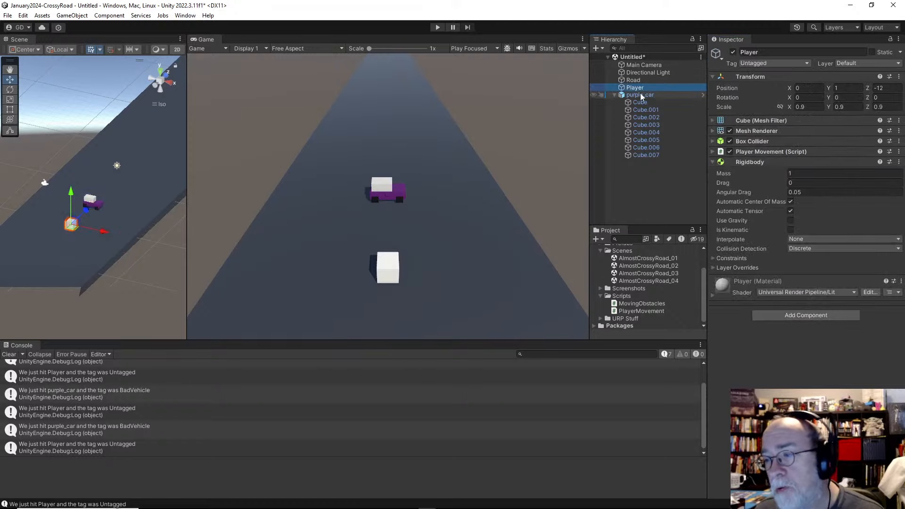
pyautogui.click(640, 95)
pyautogui.click(639, 88)
pyautogui.click(637, 94)
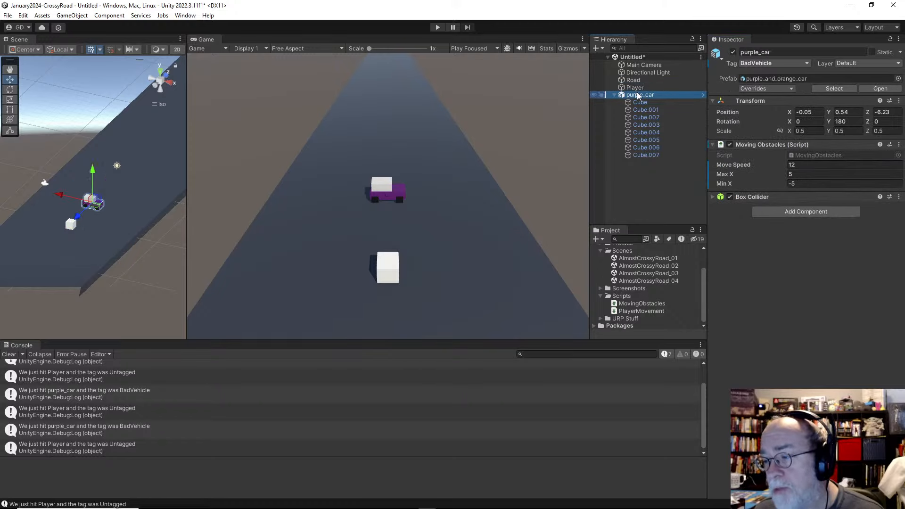
# Duplicate the AlmostCrossyRoad_04 scene as AlmostCrossyRoad_05 and open the copy without saving the untitled test scene
pyautogui.moveTo(645, 225); pyautogui.dragTo(645, 179)
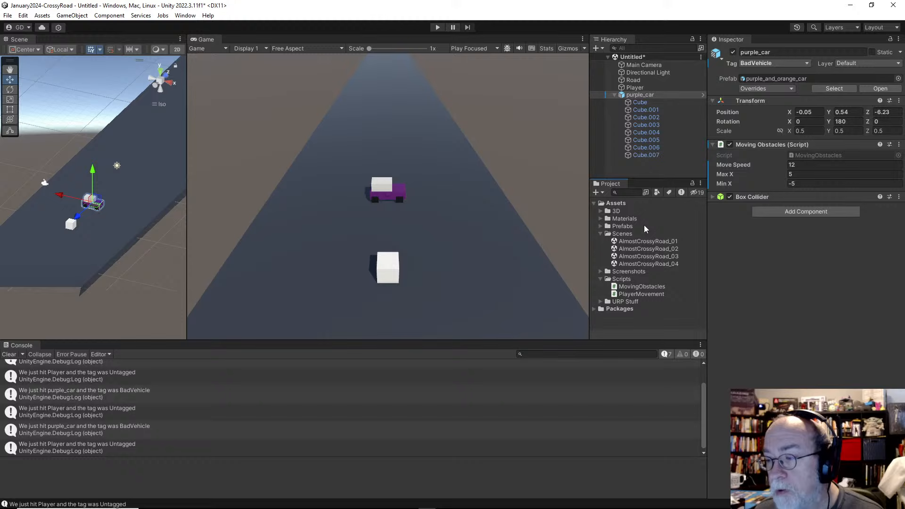
pyautogui.click(647, 264)
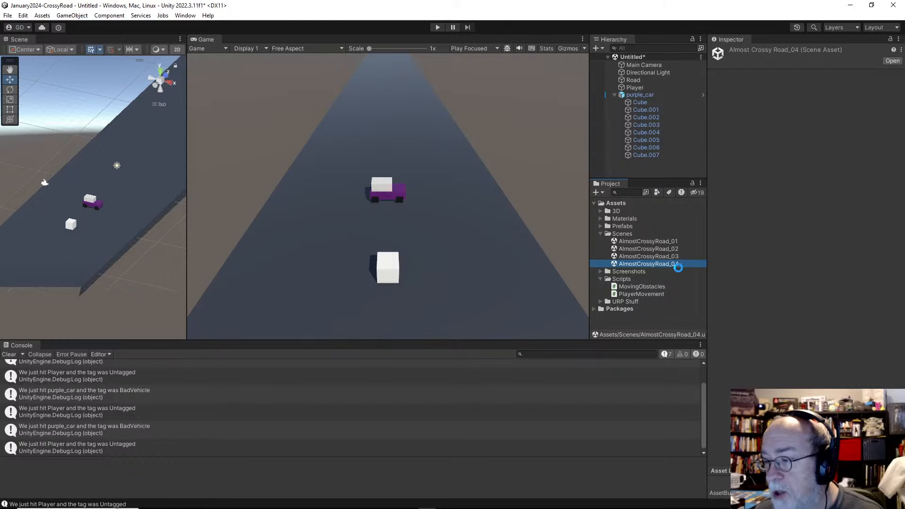
pyautogui.hotkey('ctrl', 'd')
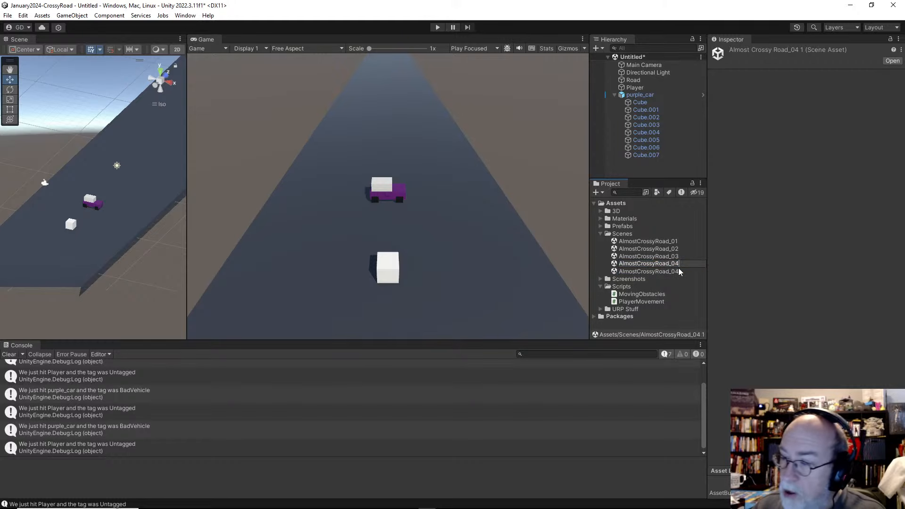
pyautogui.press('BackSpace')
pyautogui.write('5')
pyautogui.press('Return')
pyautogui.doubleClick(662, 275)
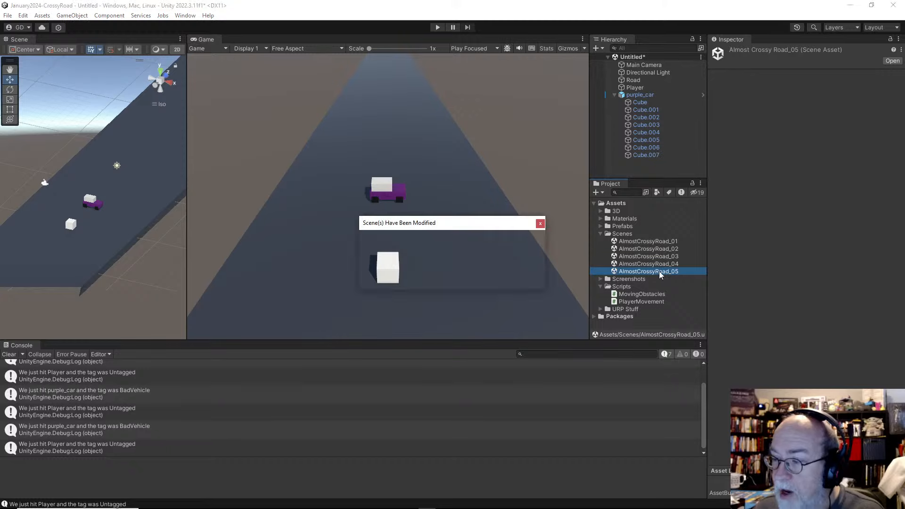
pyautogui.click(434, 276)
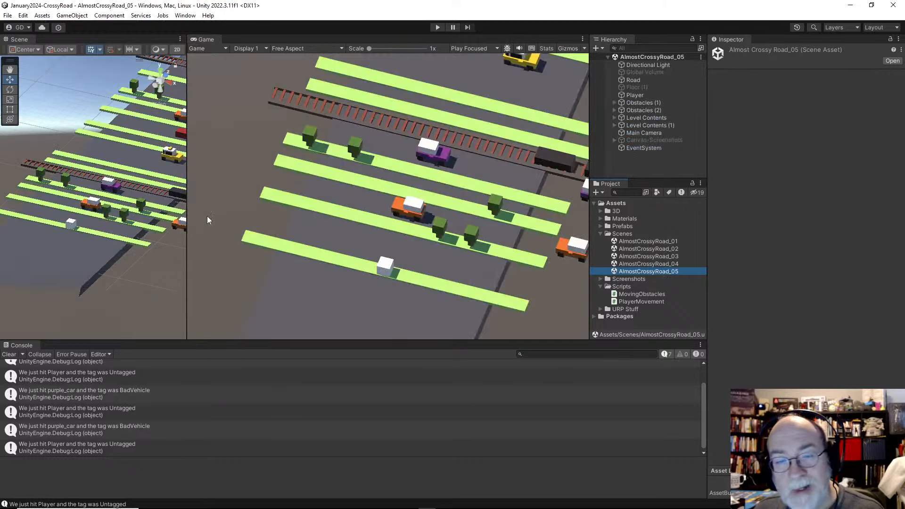
# Add a Rigidbody with Use Gravity off to the Player in AlmostCrossyRoad_05, and collapse the component
pyautogui.click(644, 96)
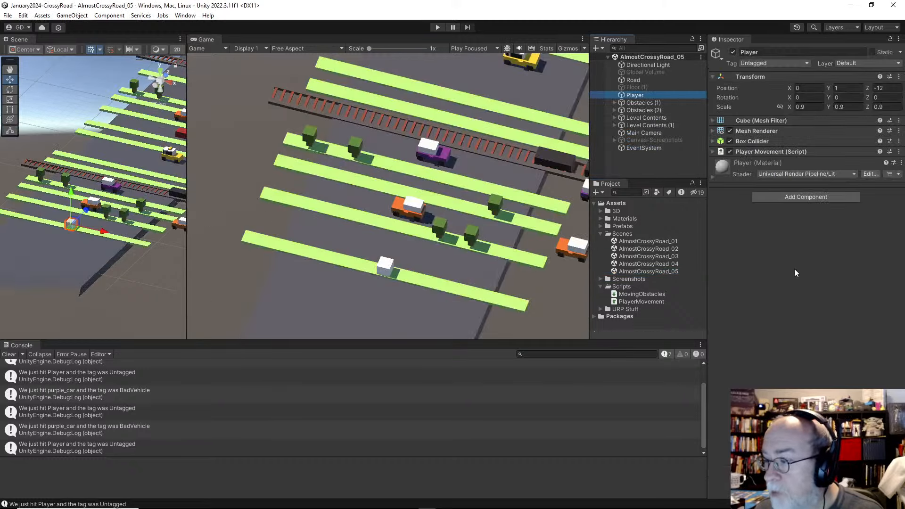
pyautogui.click(791, 199)
pyautogui.click(778, 231)
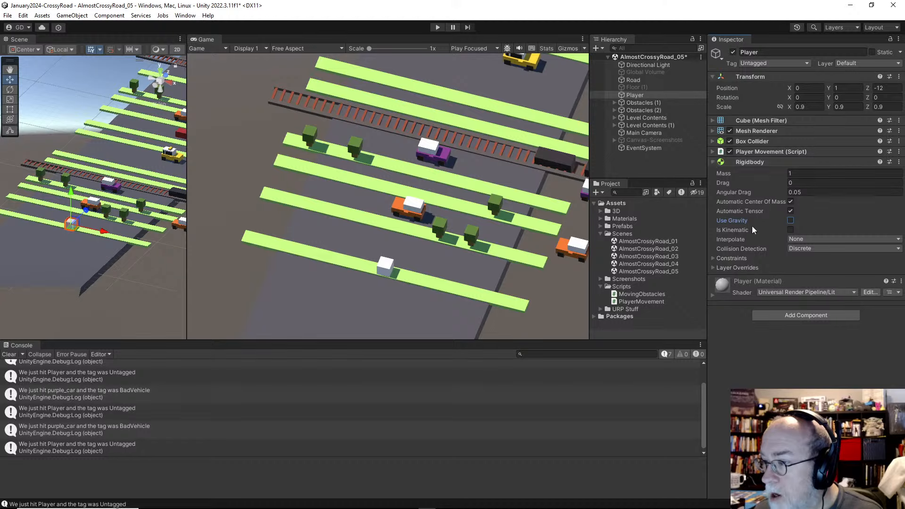
pyautogui.click(713, 162)
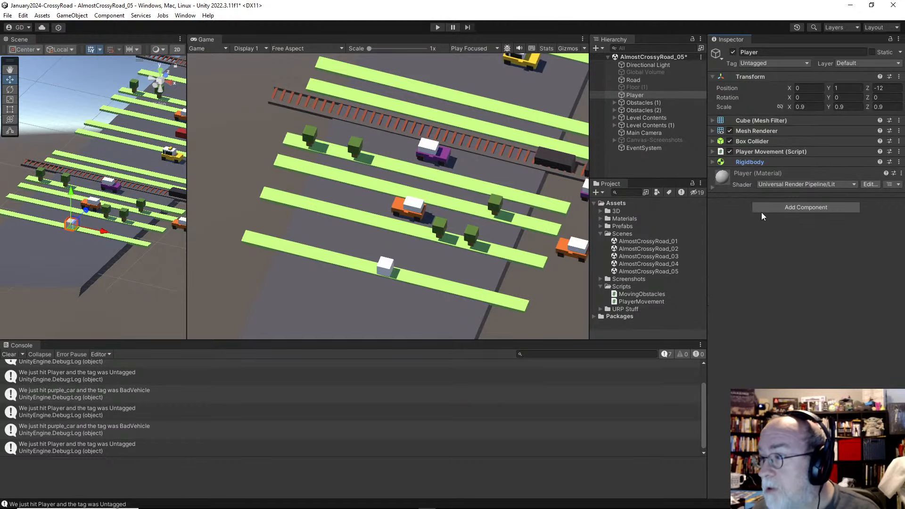
# Check the Player's Box Collider and Player Movement settings, and turn off Is Trigger on the Box Collider
pyautogui.click(713, 141)
pyautogui.click(713, 142)
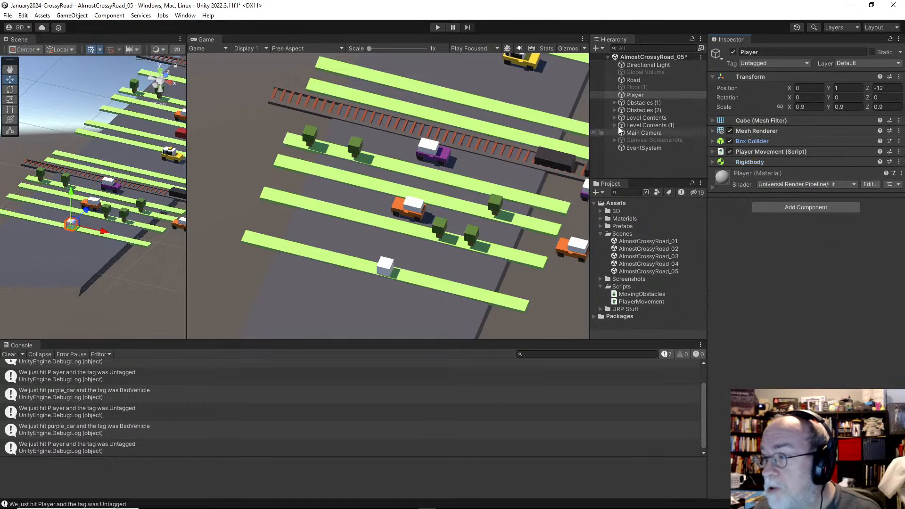
pyautogui.click(713, 151)
pyautogui.click(712, 151)
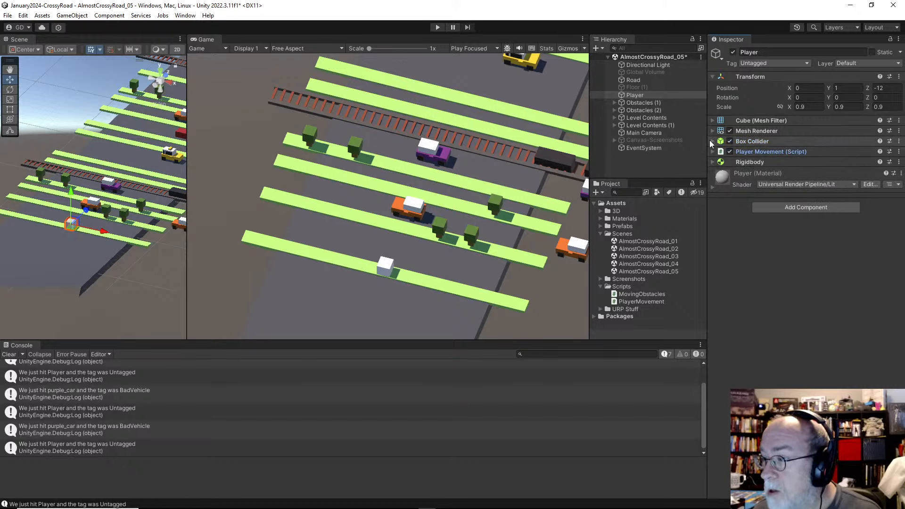
pyautogui.click(713, 141)
pyautogui.click(790, 166)
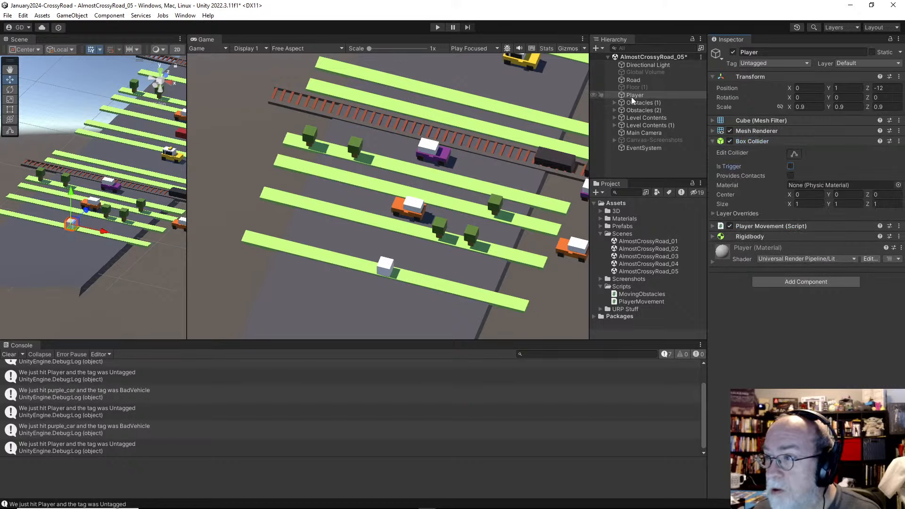
# Run AlmostCrossyRoad_05 and move the Player forward through the traffic to test collision logging
pyautogui.click(436, 28)
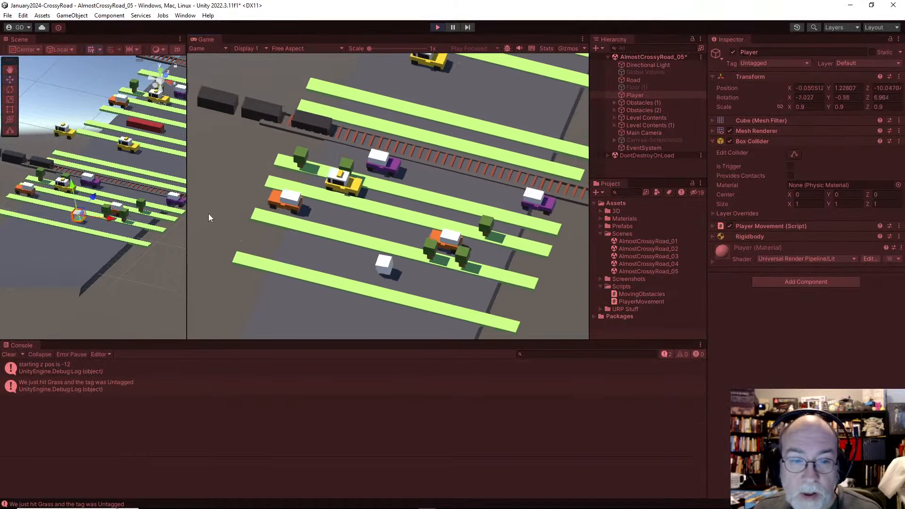
pyautogui.press('w')
pyautogui.press('w')
pyautogui.press('w')
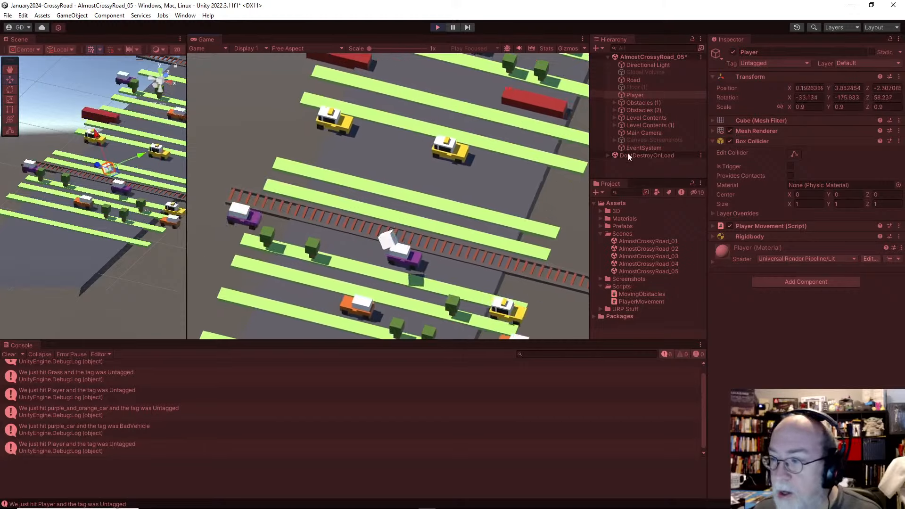
# Stop the game, turn on Is Kinematic for the Player's Rigidbody, and freeze its rotation on X, Y and Z
pyautogui.click(436, 27)
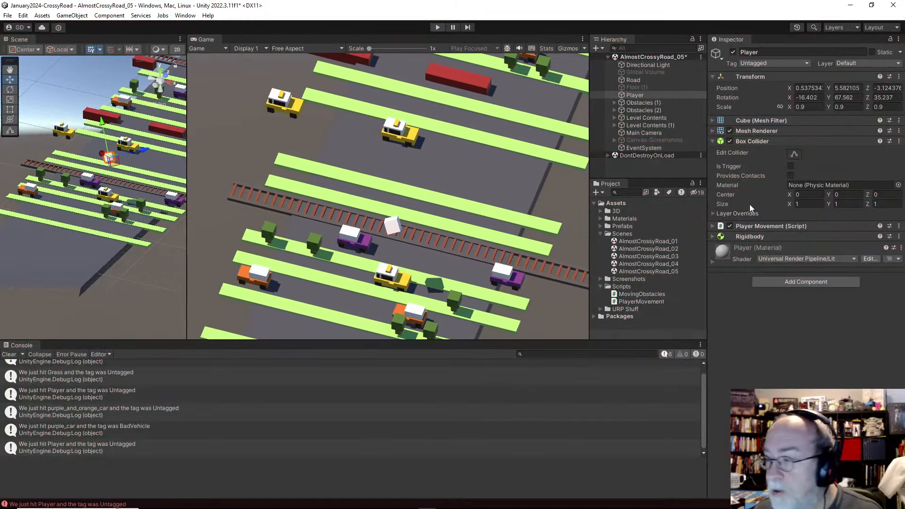
pyautogui.click(749, 236)
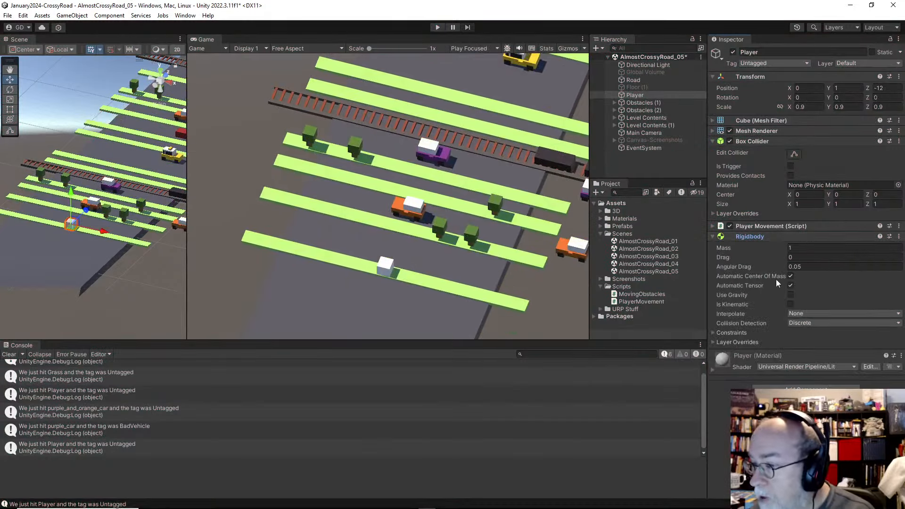
pyautogui.click(791, 304)
pyautogui.click(713, 333)
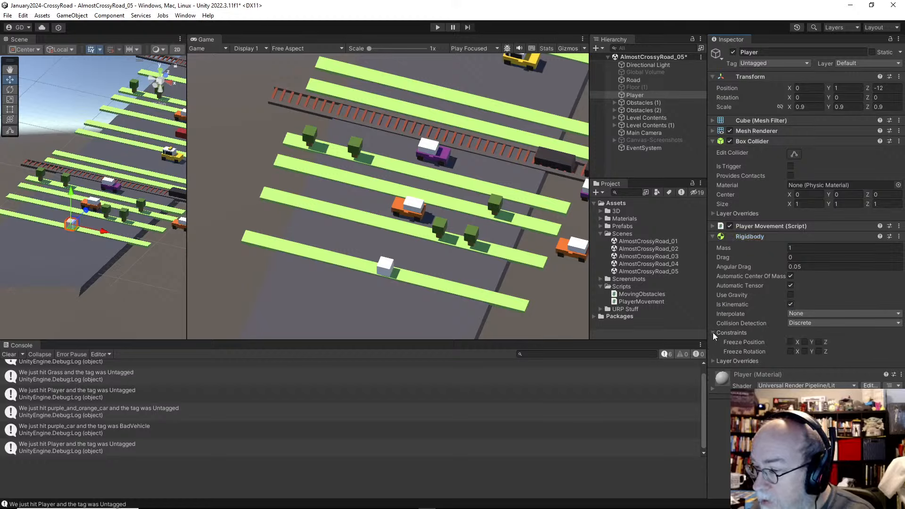
pyautogui.click(791, 351)
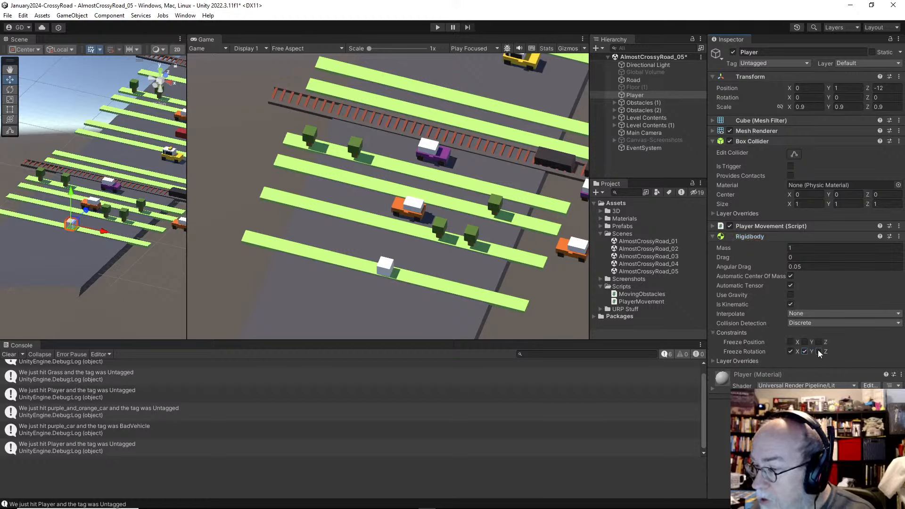
pyautogui.click(722, 333)
# Run the scene with Is Trigger temporarily enabled on the Player's Box Collider and move the Player forward through the orange cars' lane
pyautogui.click(437, 28)
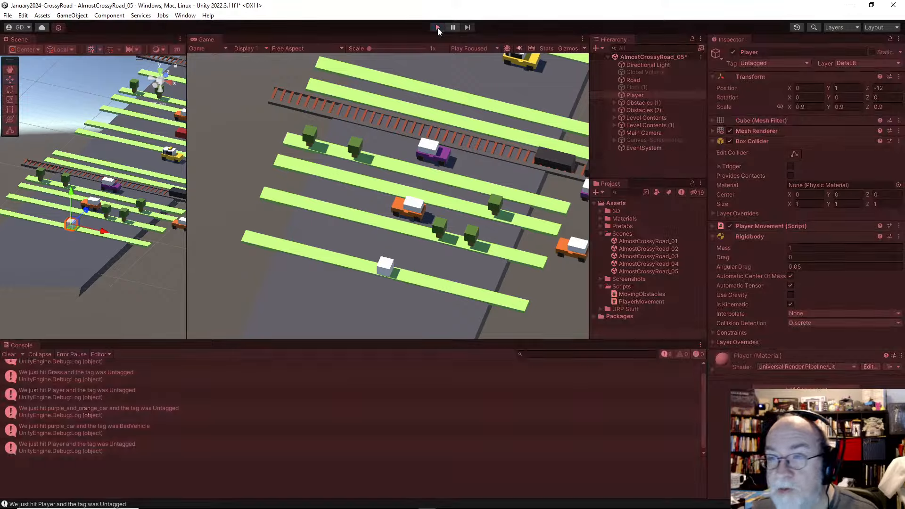
pyautogui.click(791, 166)
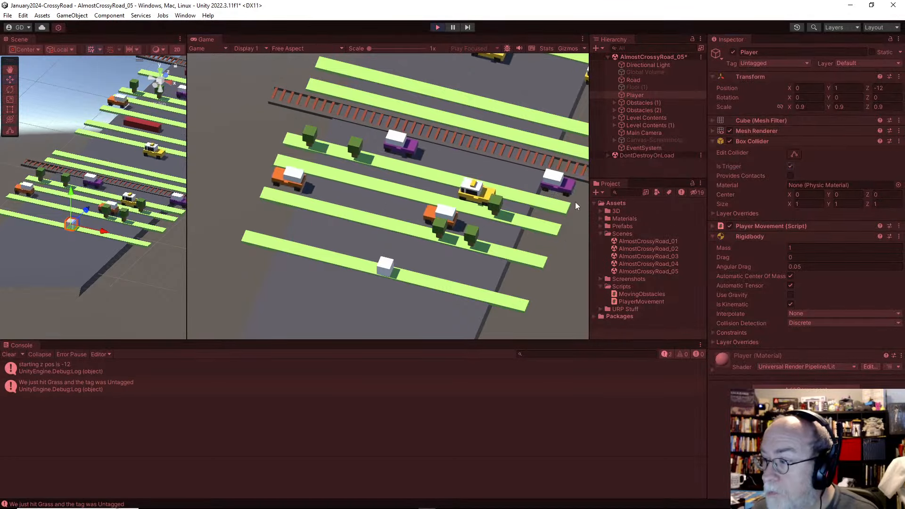
pyautogui.press('Up')
pyautogui.press('Up')
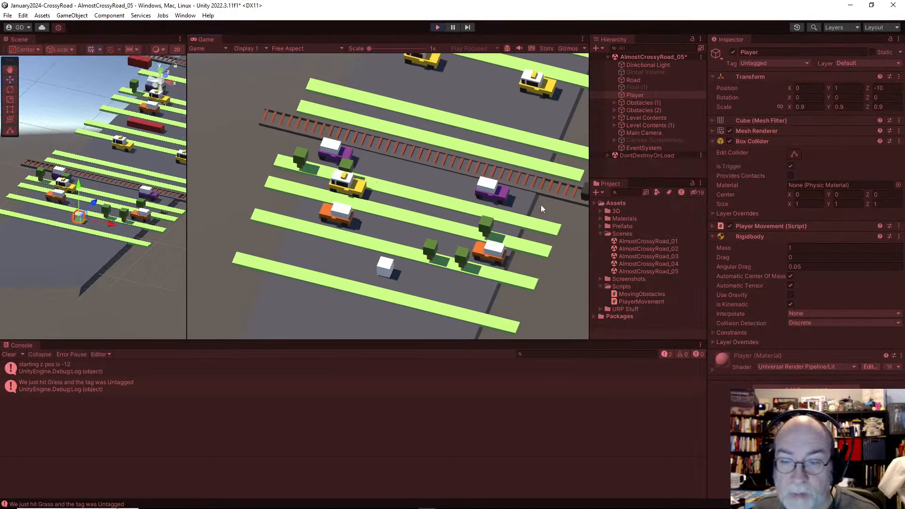
pyautogui.click(791, 166)
pyautogui.press('Up')
pyautogui.press('Up')
pyautogui.press('Up')
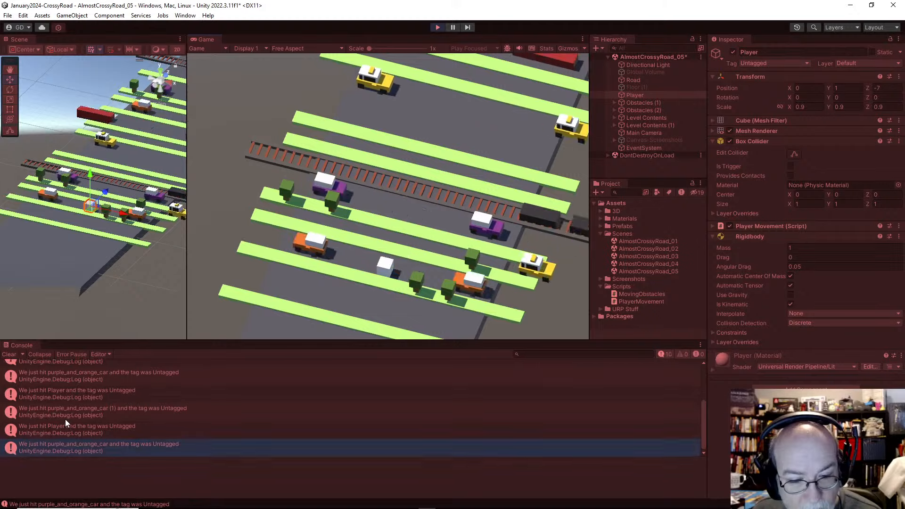
# Move the Player into the purple cars' lane, inspect the latest collision log entry, then clear the Console and stop the game
pyautogui.press('Up')
pyautogui.press('Up')
pyautogui.press('Up')
pyautogui.press('Up')
pyautogui.press('Up')
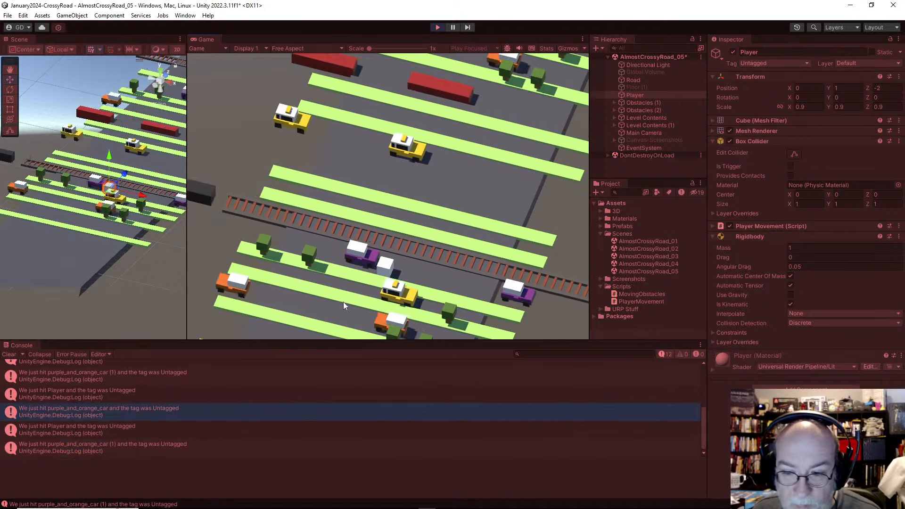
pyautogui.click(55, 448)
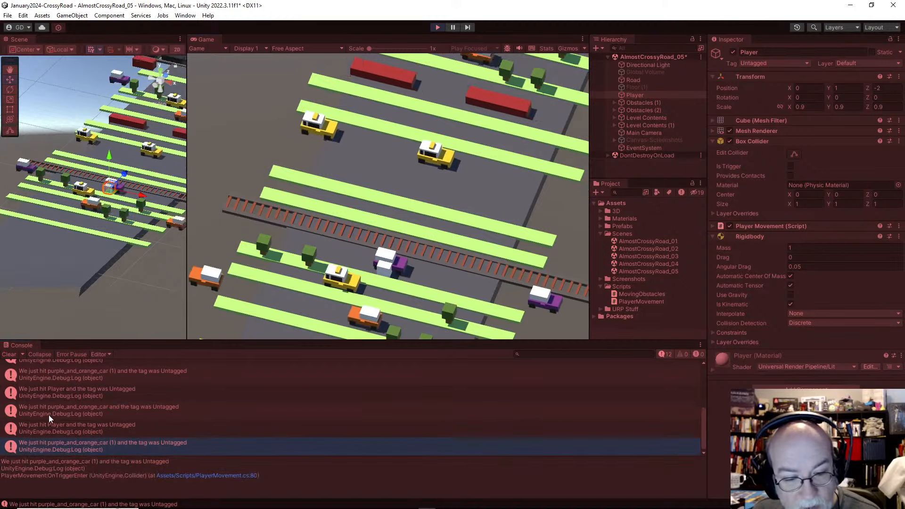
pyautogui.click(9, 354)
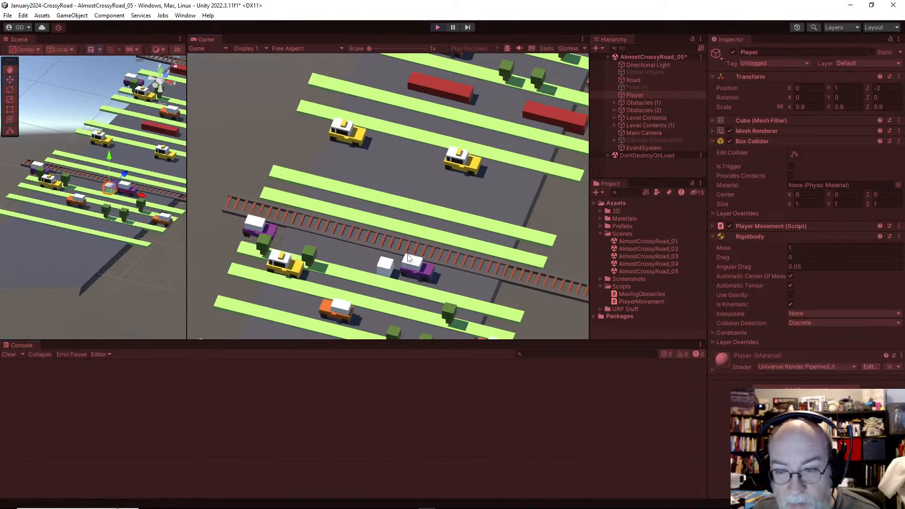
pyautogui.click(438, 27)
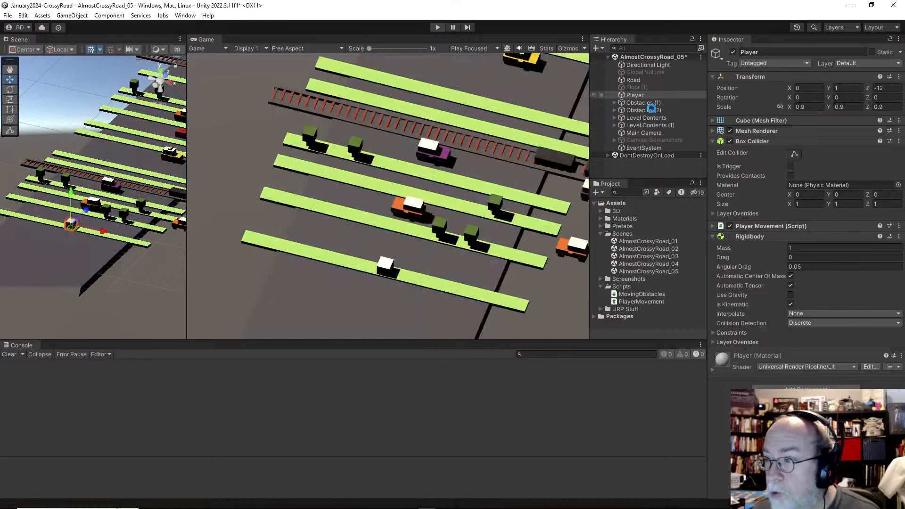
# Turn on Is Trigger on the Box Collider of both purple_car objects under Level Contents
pyautogui.click(116, 188)
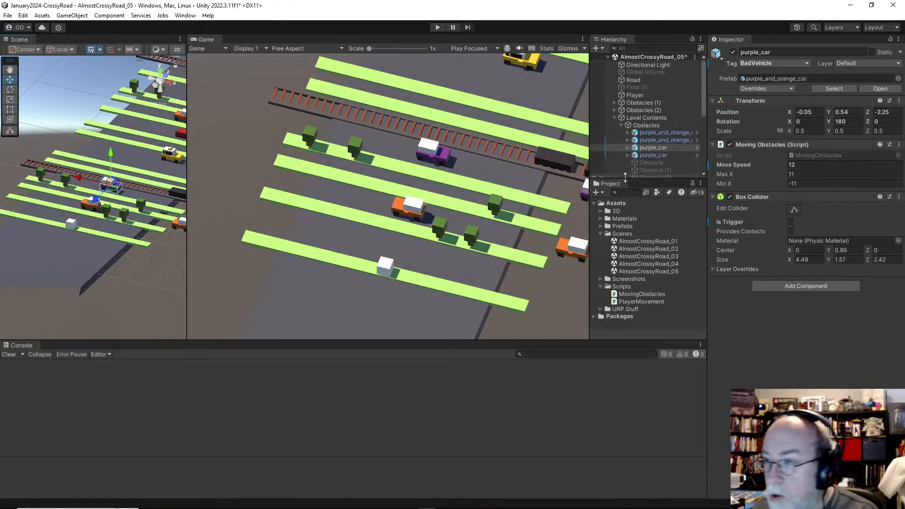
pyautogui.keyDown('ctrl'); pyautogui.click(672, 156); pyautogui.keyUp('ctrl')
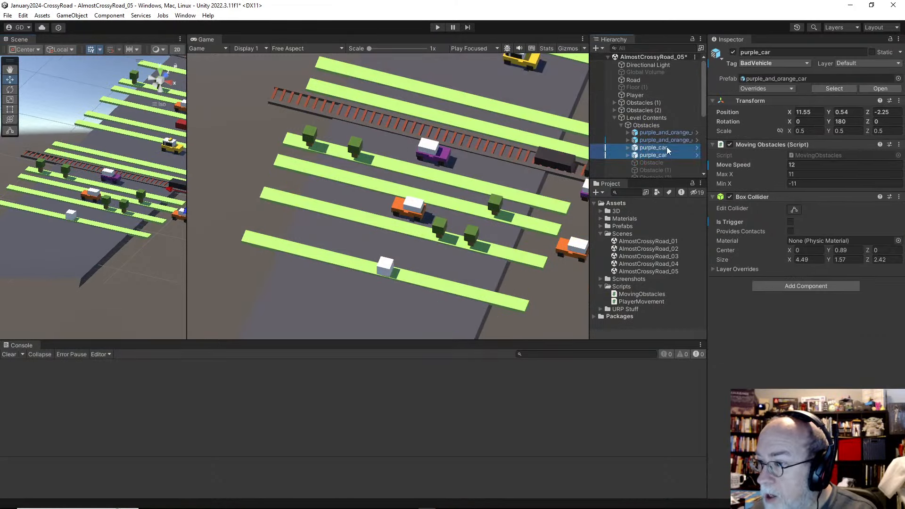
pyautogui.click(791, 222)
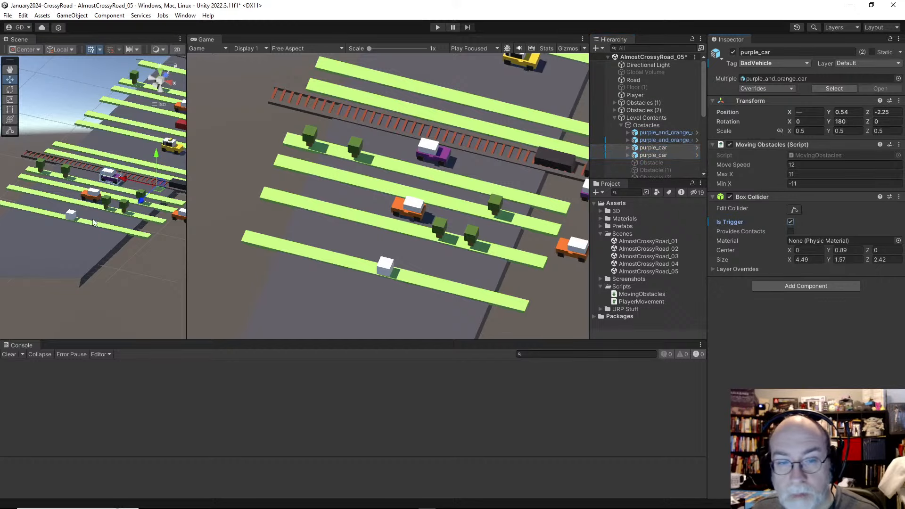
# Collapse the Player's Rigidbody, run the scene, and move the Player forward into the purple cars' lane to test collision logging
pyautogui.click(71, 215)
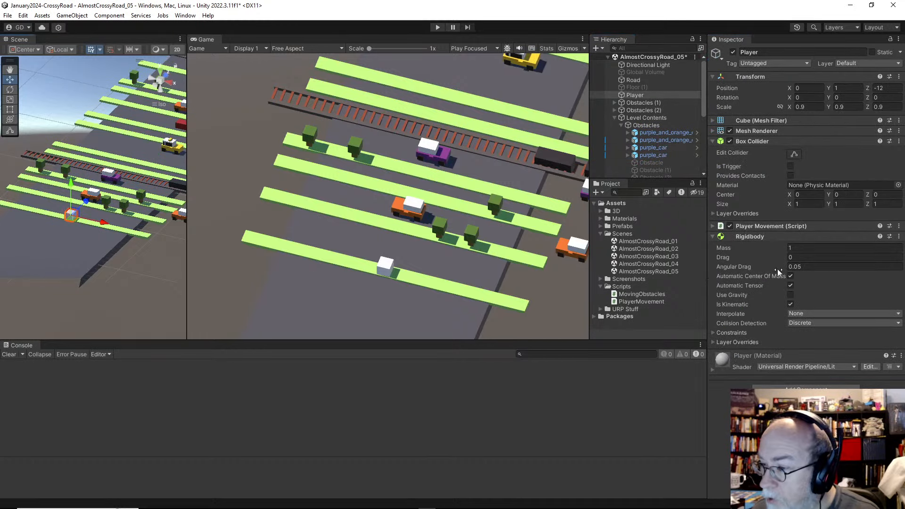
pyautogui.click(713, 237)
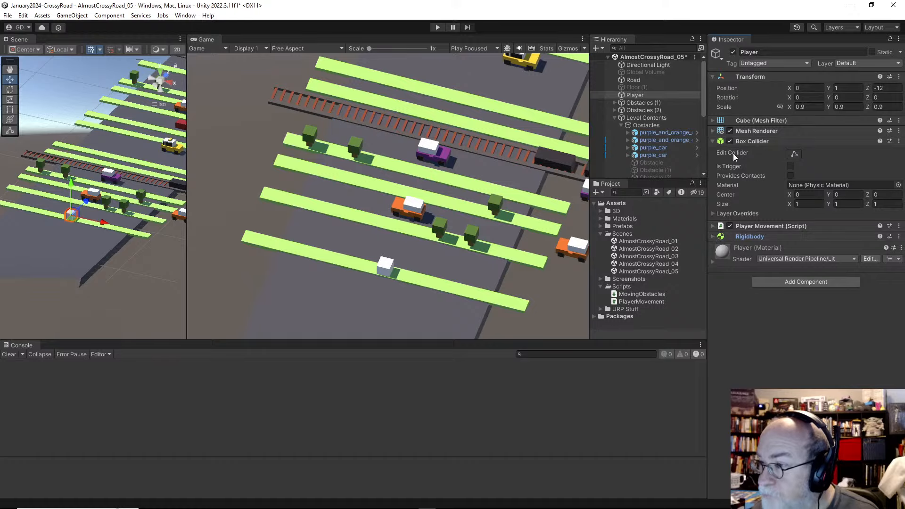
pyautogui.click(437, 28)
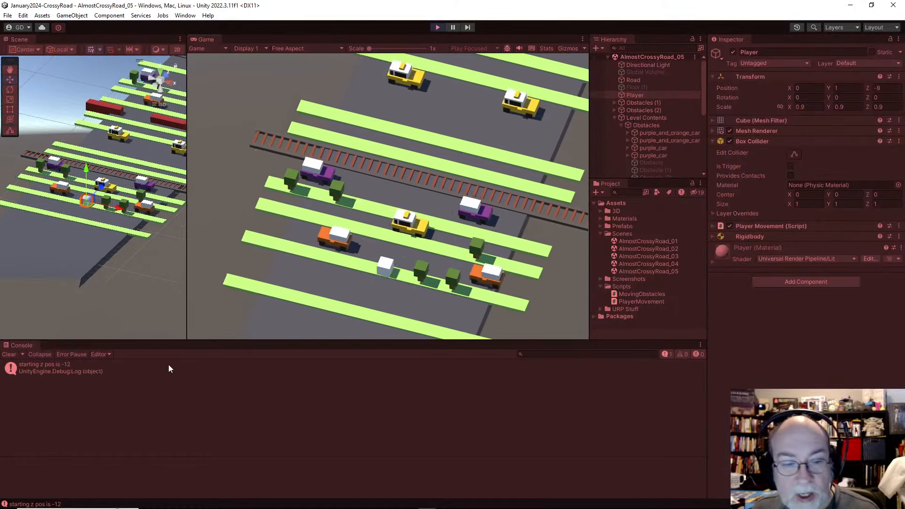
pyautogui.press('w')
pyautogui.press('w')
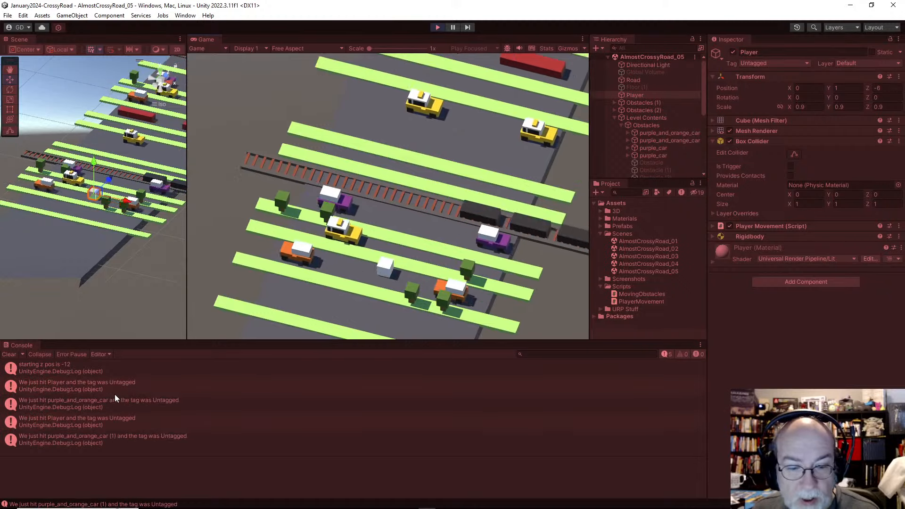
pyautogui.press('w')
pyautogui.press('w')
pyautogui.press('w')
pyautogui.press('w')
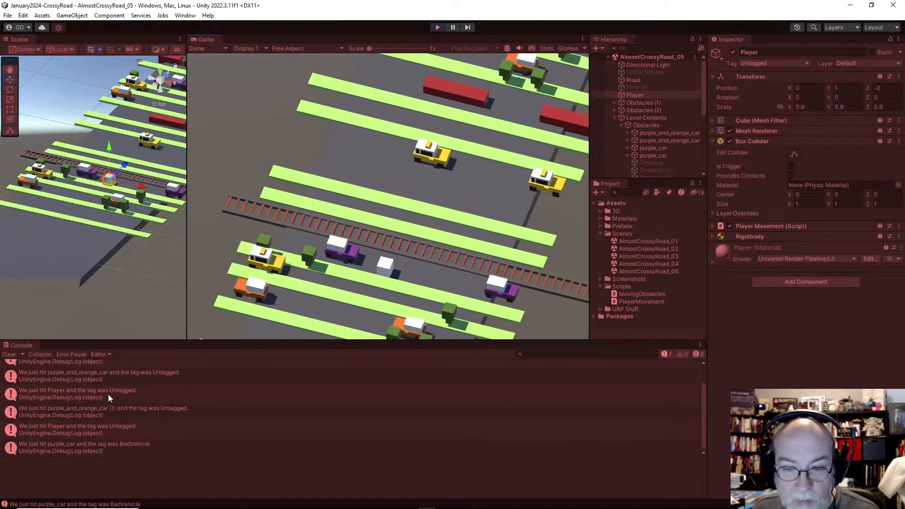
# Move the Player across the first railroad track and back onto it to test train collisions, then step off forward
pyautogui.press('w')
pyautogui.press('w')
pyautogui.press('w')
pyautogui.press('w')
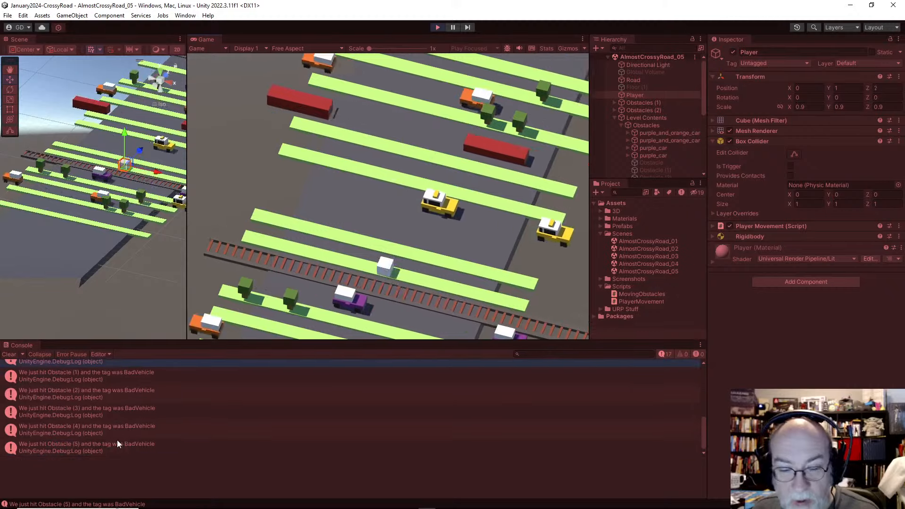
pyautogui.press('s')
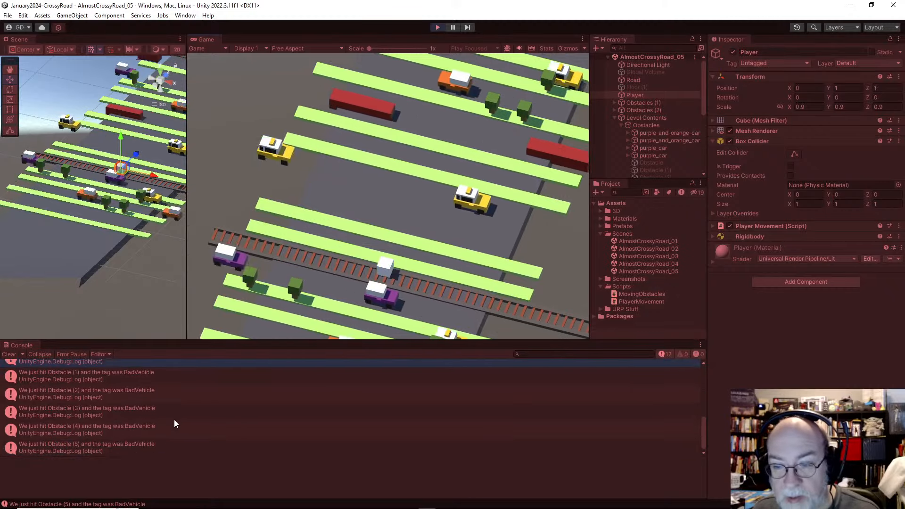
pyautogui.press('w')
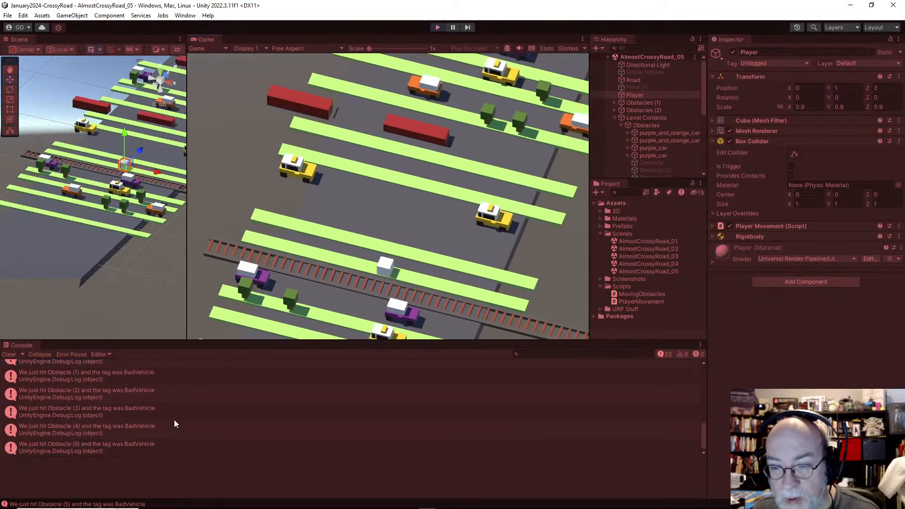
# Advance the Player past the yellow cars and red vehicles to Z 16 to test collisions in the middle lanes
pyautogui.press('w')
pyautogui.press('w')
pyautogui.press('w')
pyautogui.press('w')
pyautogui.press('w')
pyautogui.press('w')
pyautogui.press('w')
pyautogui.press('w')
pyautogui.press('w')
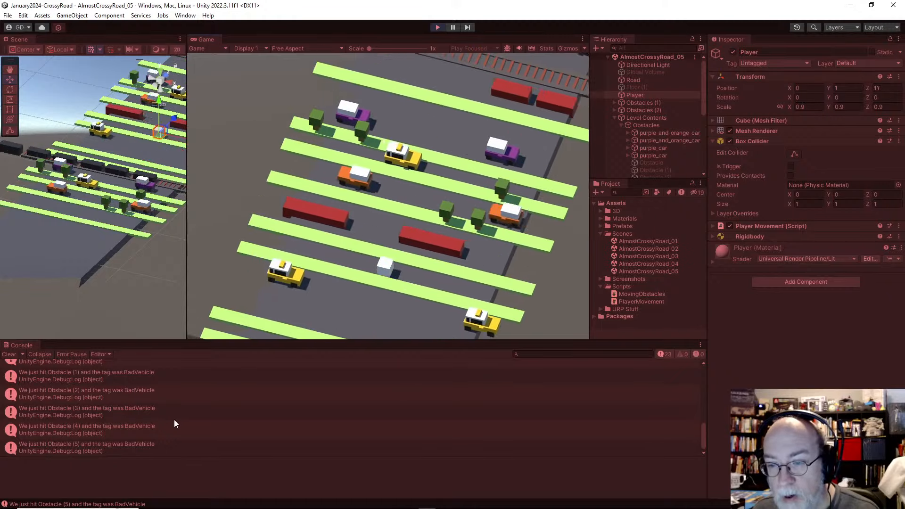
pyautogui.press('w')
pyautogui.press('w')
pyautogui.press('w')
pyautogui.press('w')
pyautogui.press('w')
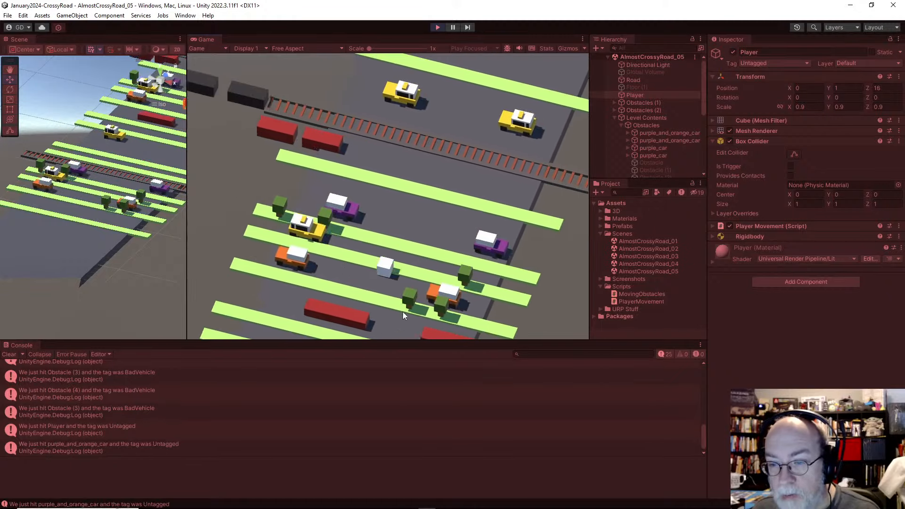
# Advance the Player through the second purple cars' lane to Z 27 while checking the logged collisions
pyautogui.press('w')
pyautogui.press('w')
pyautogui.press('w')
pyautogui.press('w')
pyautogui.press('w')
pyautogui.press('w')
pyautogui.press('w')
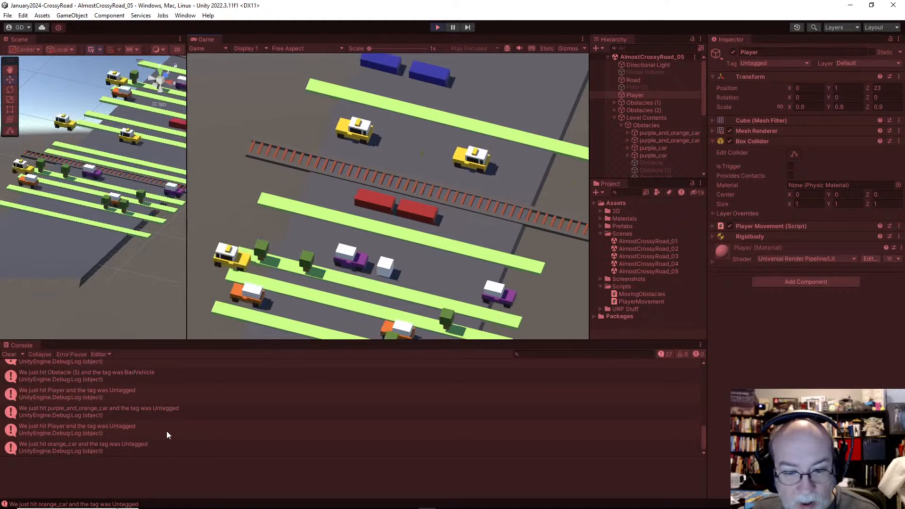
pyautogui.press('w')
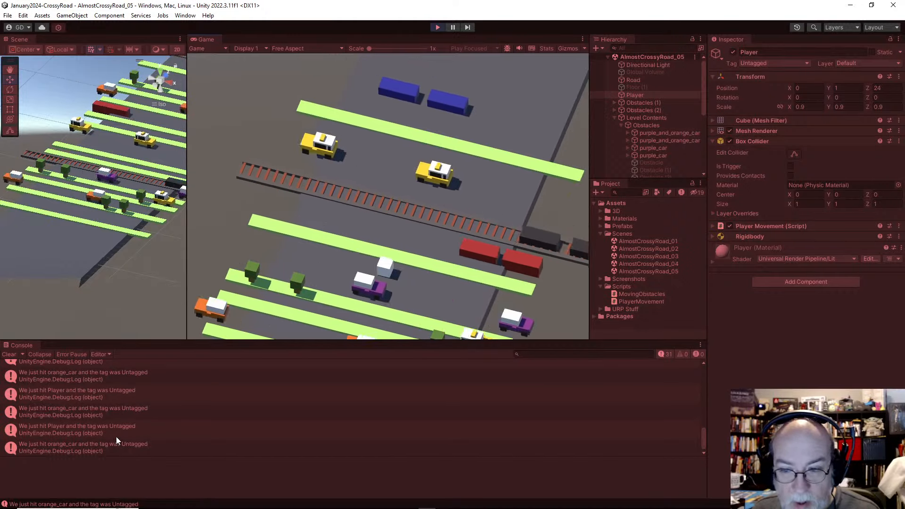
pyautogui.press('w')
pyautogui.press('w')
pyautogui.press('w')
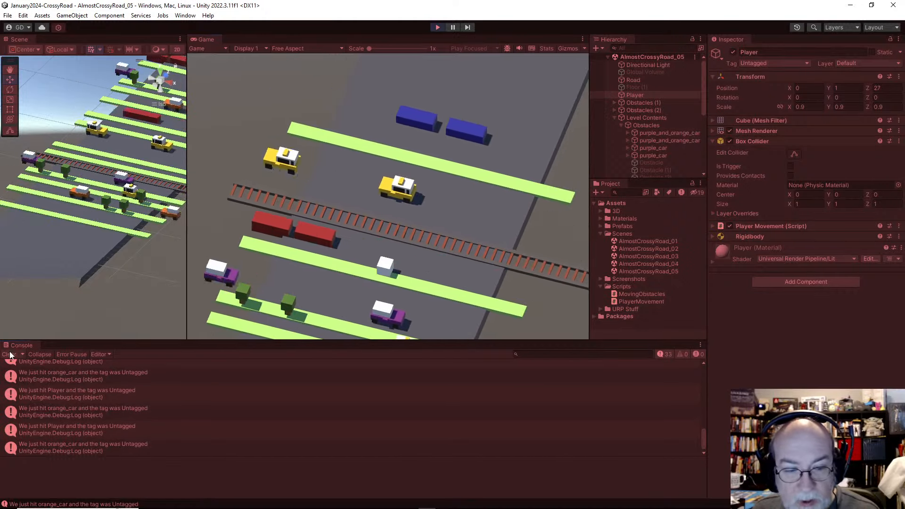
# Clear the Console, move the Player onto the second railroad track to test train collisions, and stop the game
pyautogui.click(9, 355)
pyautogui.click(330, 287)
pyautogui.press('w')
pyautogui.press('w')
pyautogui.press('w')
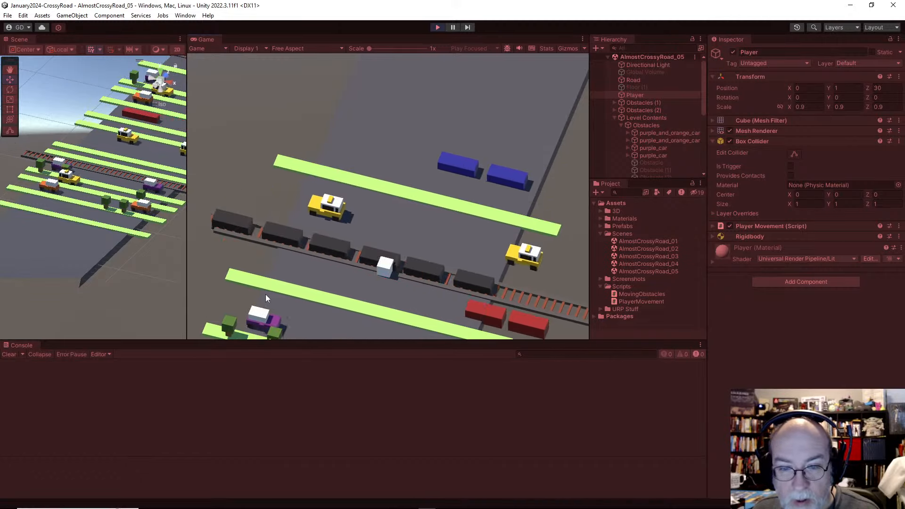
pyautogui.click(438, 28)
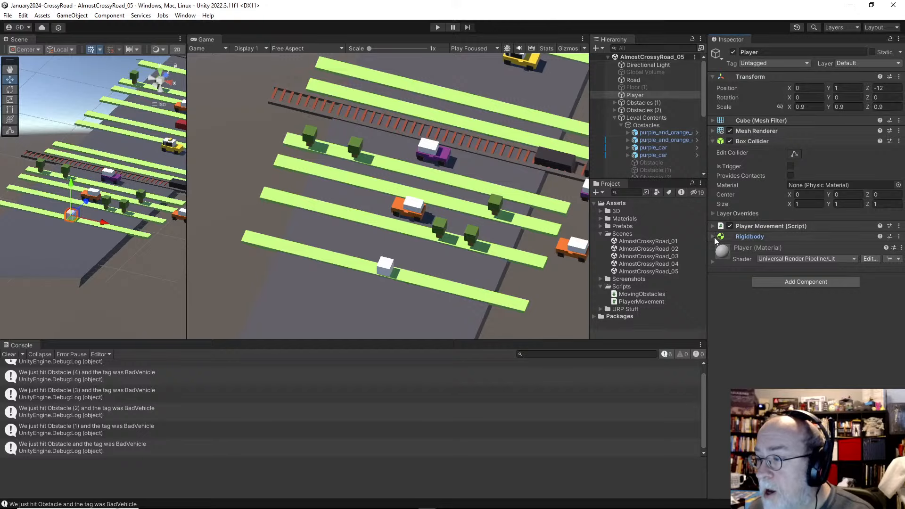
# Review the Player's Rigidbody settings, including Use Gravity, Is Kinematic and the Freeze Rotation constraints
pyautogui.click(750, 237)
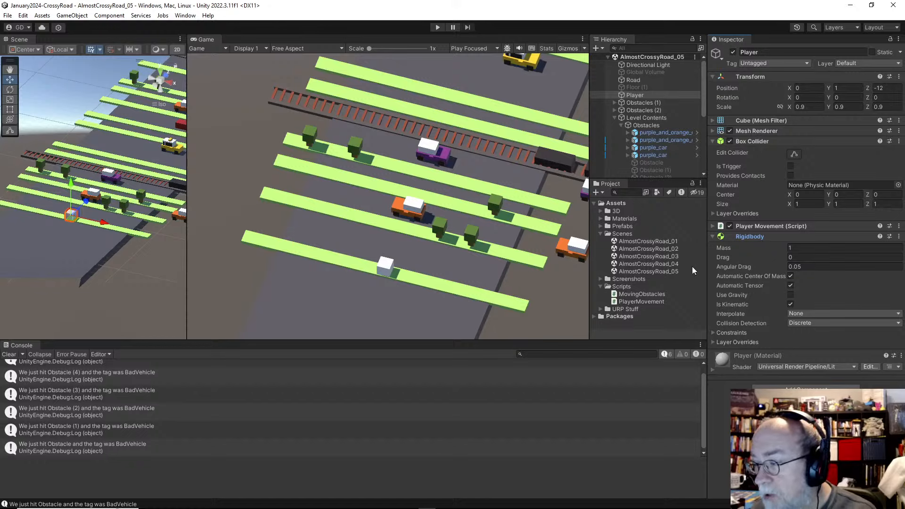
pyautogui.click(790, 302)
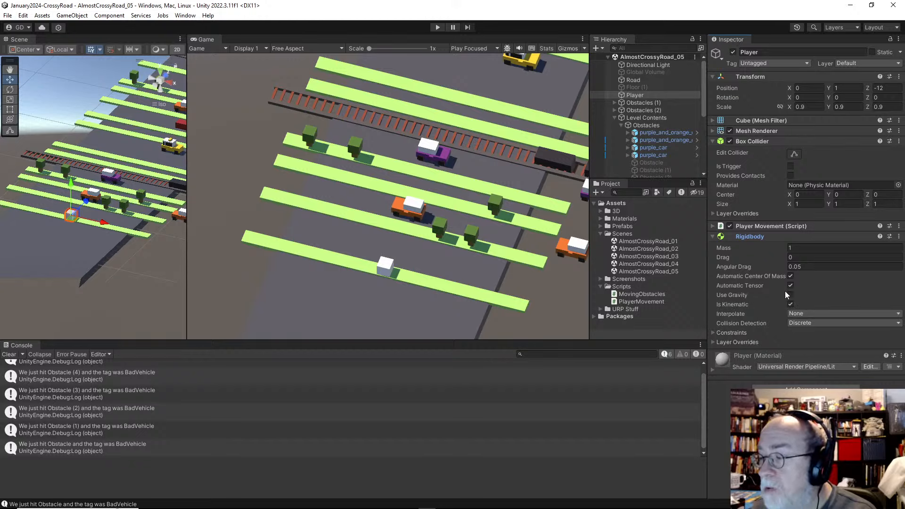
pyautogui.click(734, 332)
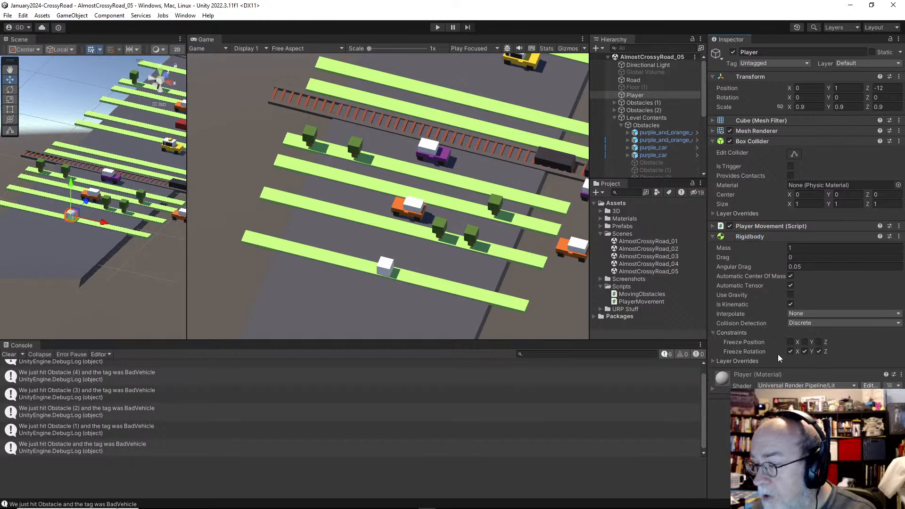
pyautogui.click(819, 351)
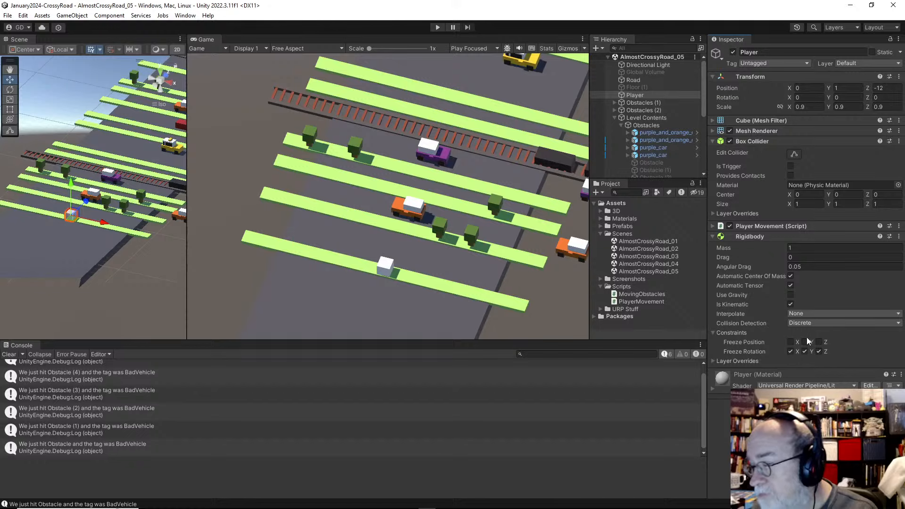
pyautogui.click(714, 332)
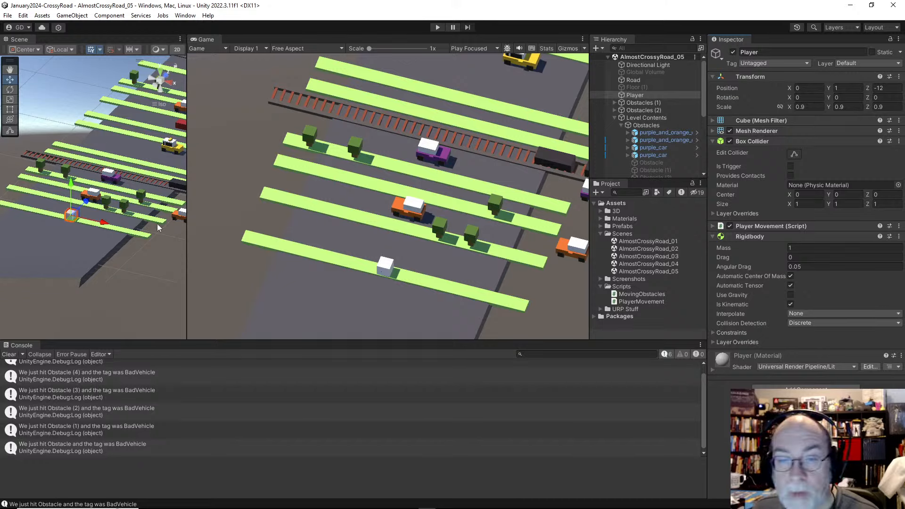
# Inspect the tag and collider settings of the first purple_and_orange_car and purple_car in the Level Contents Obstacles group
pyautogui.click(645, 125)
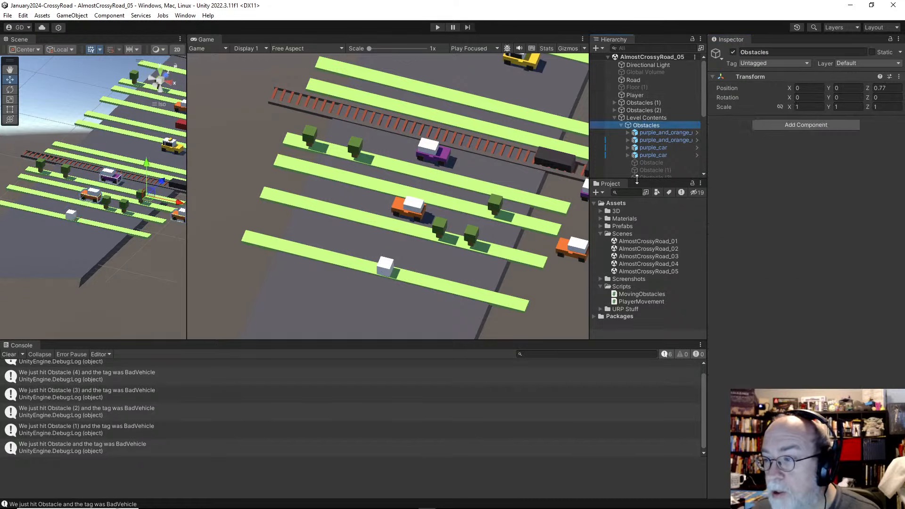
pyautogui.moveTo(636, 180); pyautogui.dragTo(636, 222)
pyautogui.click(675, 133)
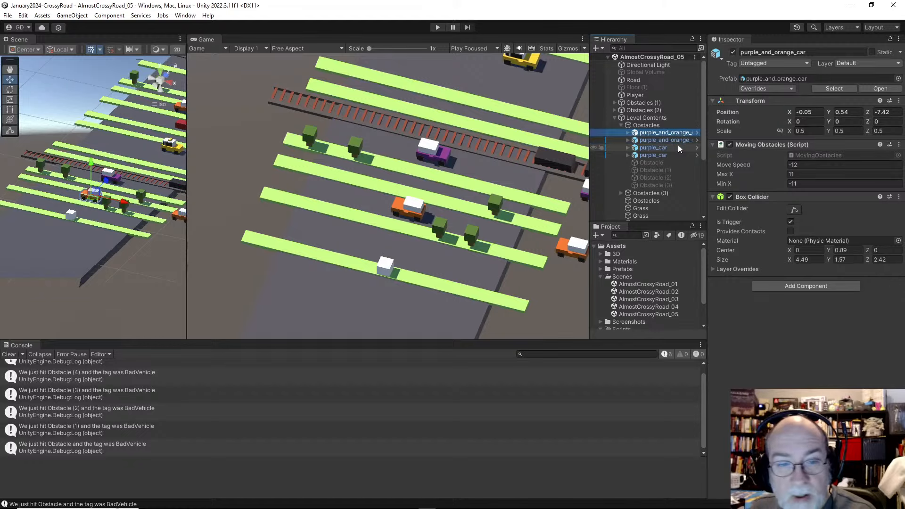
pyautogui.press('f')
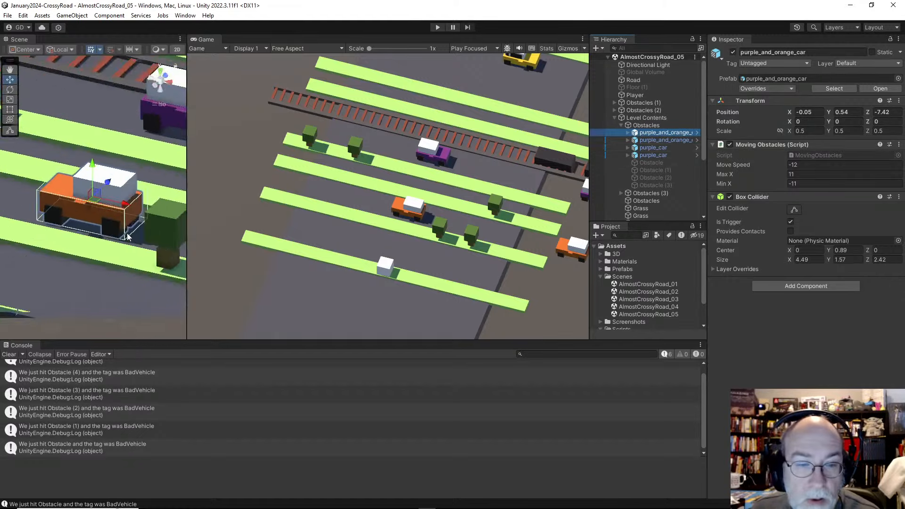
pyautogui.scroll(-10, 165, 245)
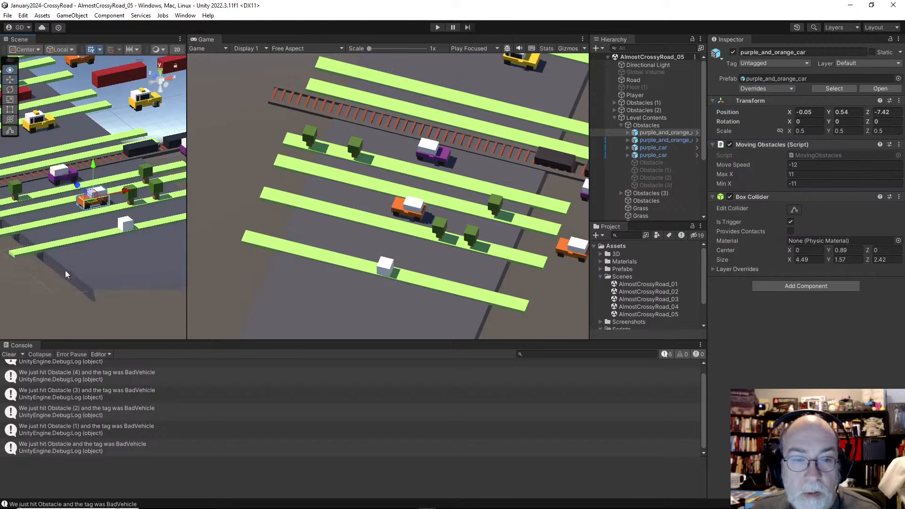
pyautogui.click(60, 181)
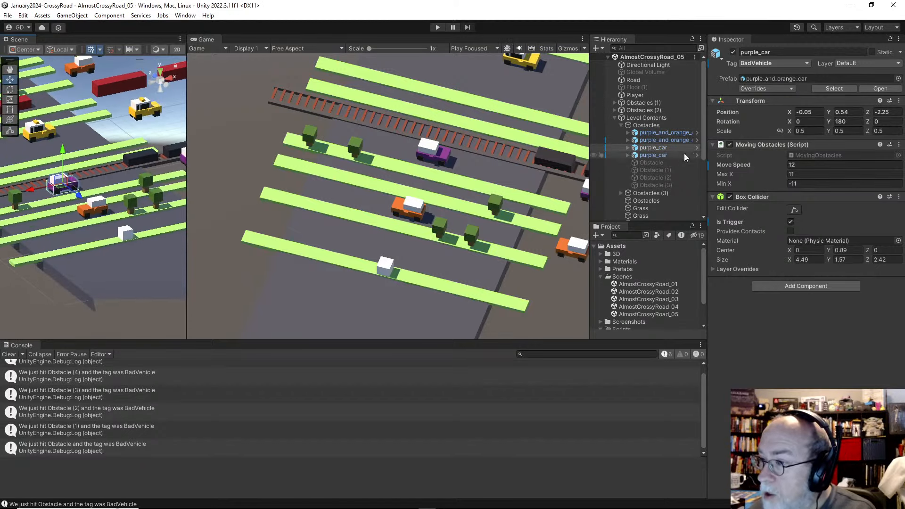
# Assign the BadVehicle tag to both purple_and_orange_car objects in the Level Contents Obstacles group
pyautogui.click(674, 134)
pyautogui.press('Down')
pyautogui.press('Down')
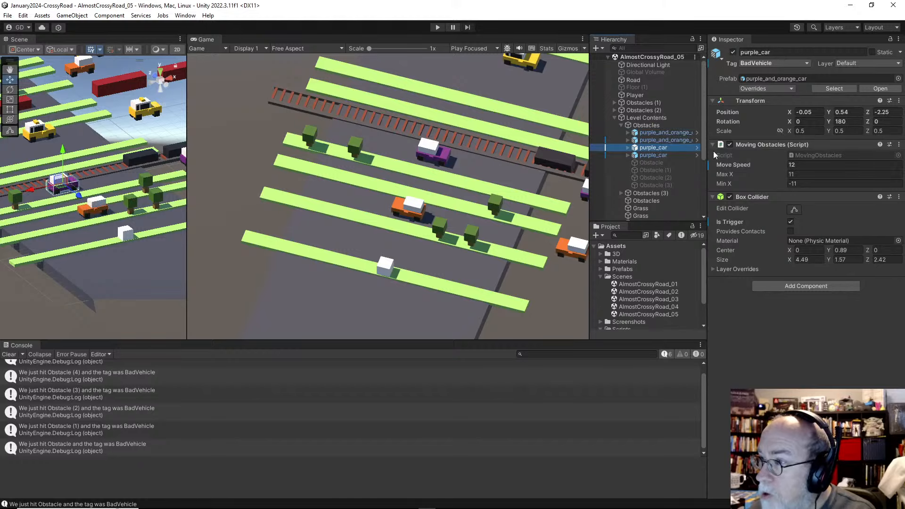
pyautogui.press('Up')
pyautogui.hotkey('shift', 'Up')
pyautogui.click(773, 63)
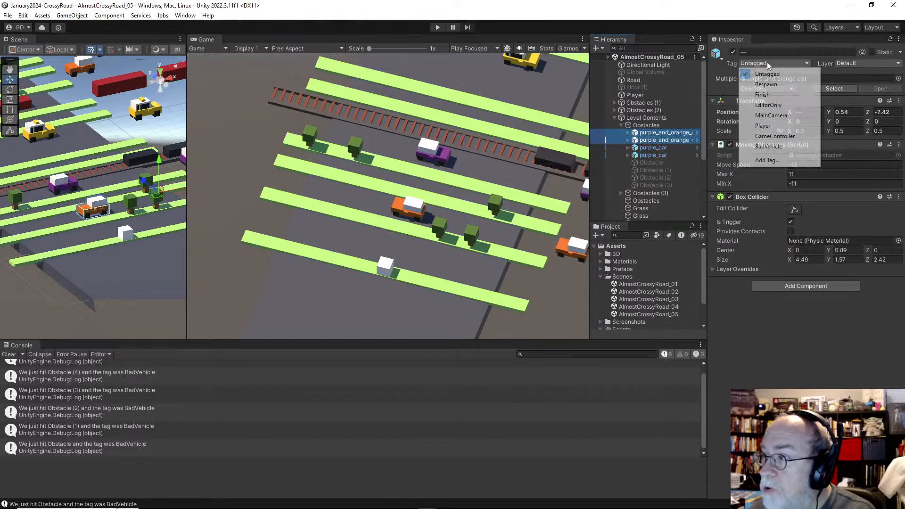
pyautogui.click(768, 145)
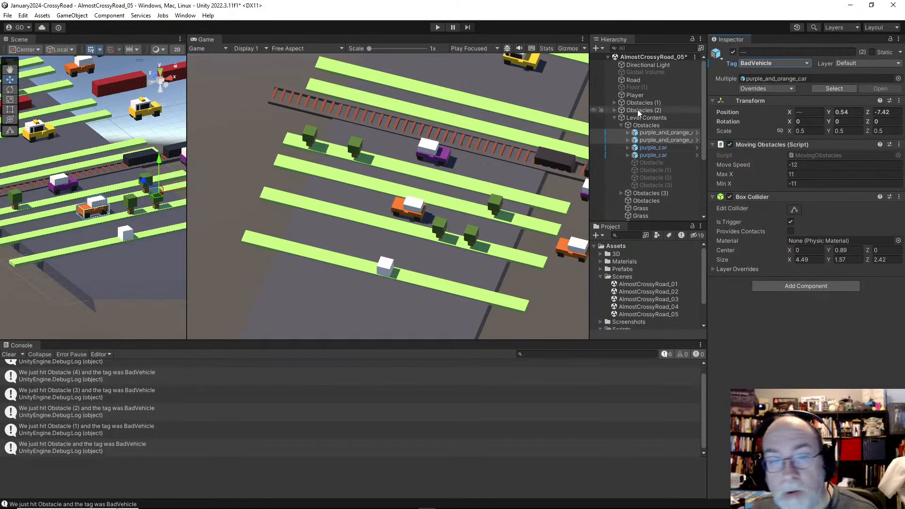
# Tag the Moving Taxi w Collider before the first railroad track as BadVehicle, and check the tags of the six train obstacles in Obstacles (3)
pyautogui.scroll(-6, 156, 215)
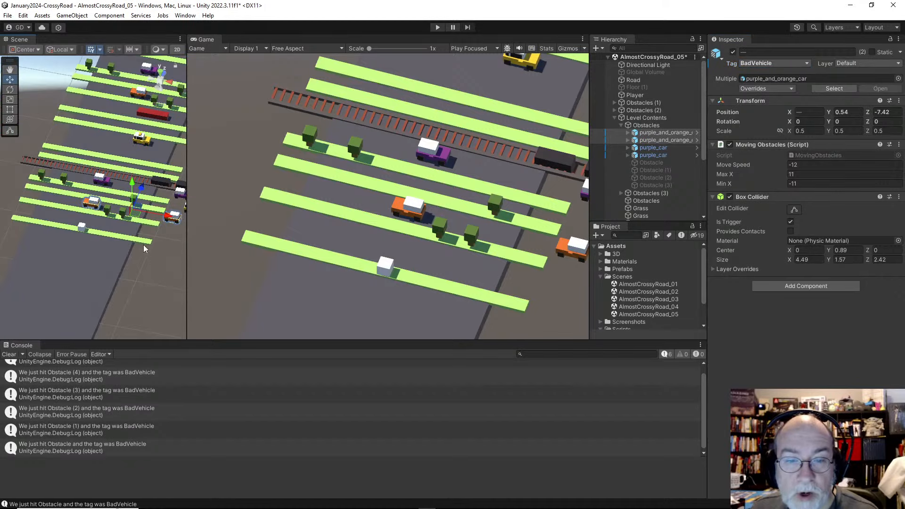
pyautogui.scroll(2, 143, 244)
pyautogui.click(156, 219)
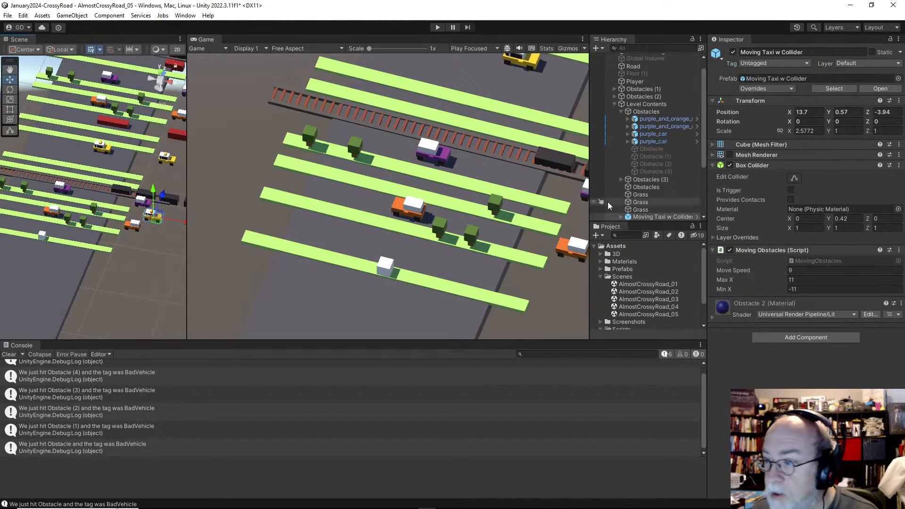
pyautogui.click(761, 63)
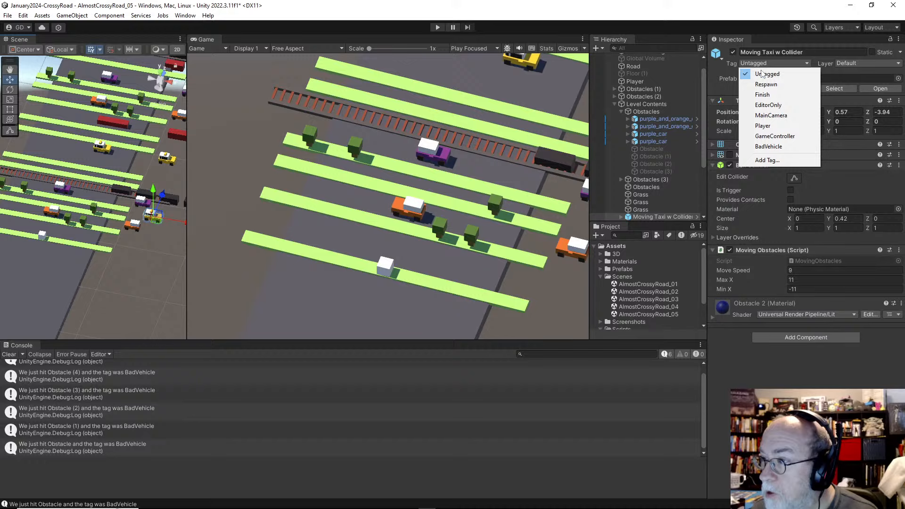
pyautogui.click(768, 146)
pyautogui.click(125, 193)
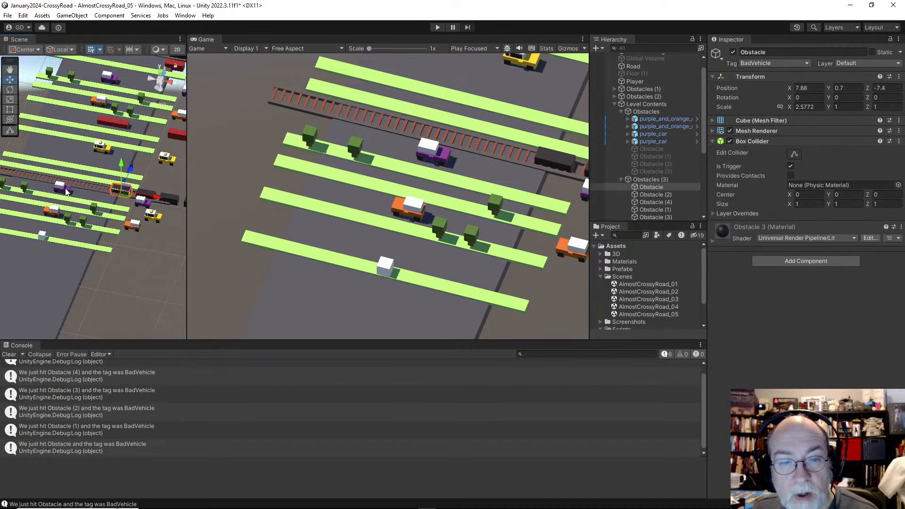
pyautogui.scroll(-3, 660, 188)
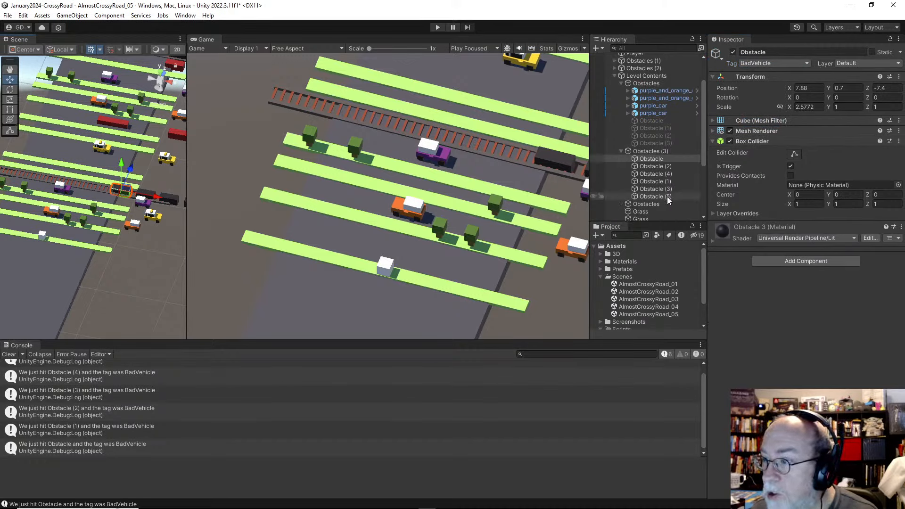
pyautogui.keyDown('shift'); pyautogui.click(672, 196); pyautogui.keyUp('shift')
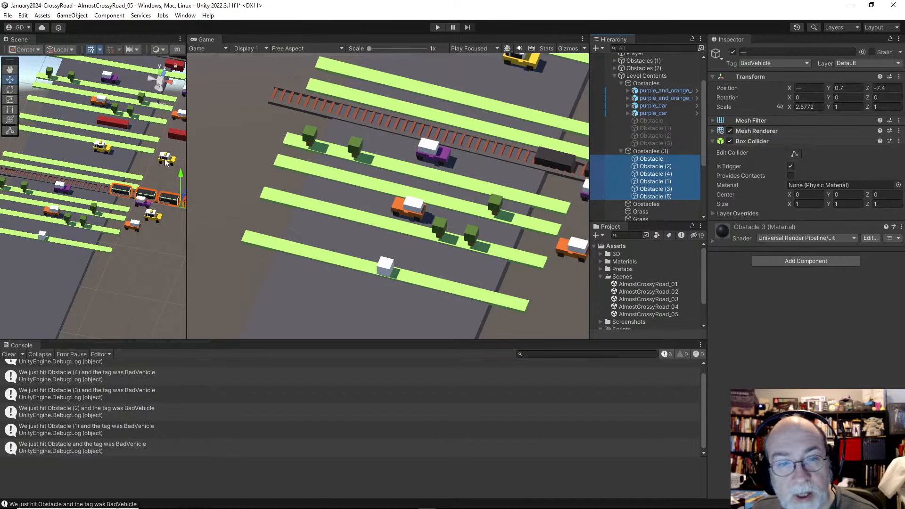
# Assign the BadVehicle tag to the two Moving Taxi w Collider objects in the lane beyond the first railroad track
pyautogui.click(166, 160)
pyautogui.scroll(-2, 667, 193)
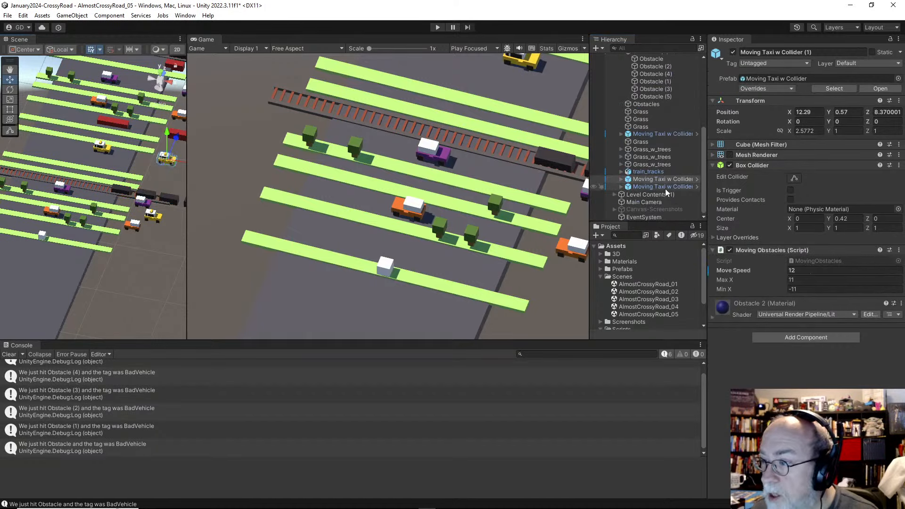
pyautogui.keyDown('shift'); pyautogui.click(662, 179); pyautogui.keyUp('shift')
pyautogui.click(773, 63)
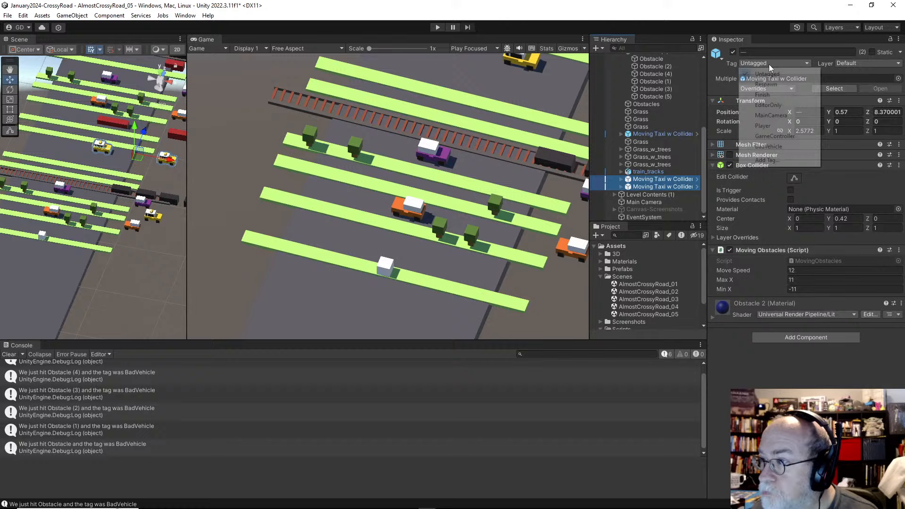
pyautogui.click(768, 146)
# Tag the three red vehicles in the Obstacles (1) group as BadVehicle
pyautogui.moveTo(112, 127); pyautogui.dragTo(86, 196, button='middle')
pyautogui.click(86, 196)
pyautogui.scroll(3, 666, 181)
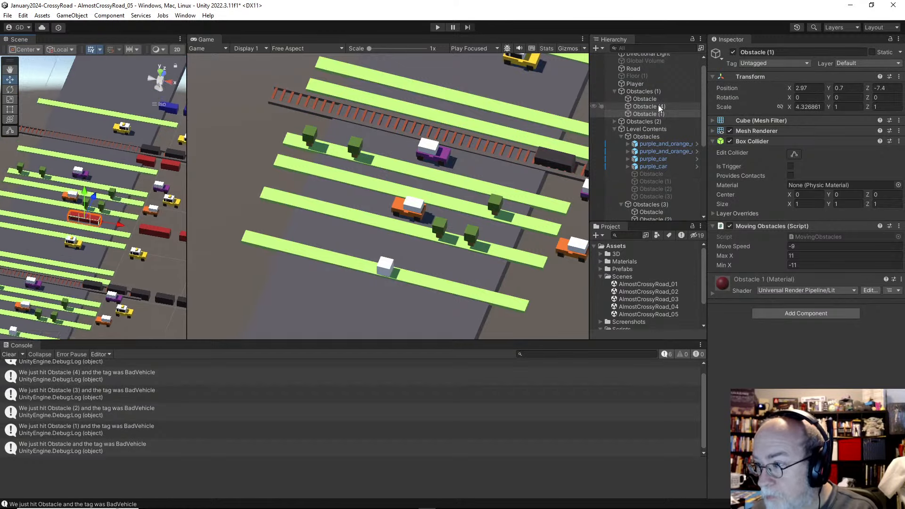
pyautogui.keyDown('shift'); pyautogui.click(657, 100); pyautogui.keyUp('shift')
pyautogui.click(752, 67)
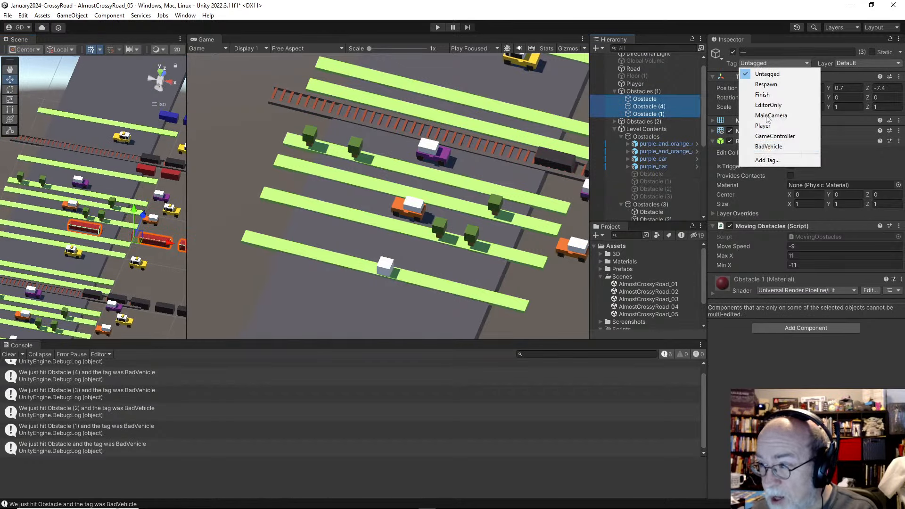
pyautogui.click(764, 147)
# Assign the BadVehicle tag to both purple_and_orange_car objects under Level Contents (1)
pyautogui.click(71, 207)
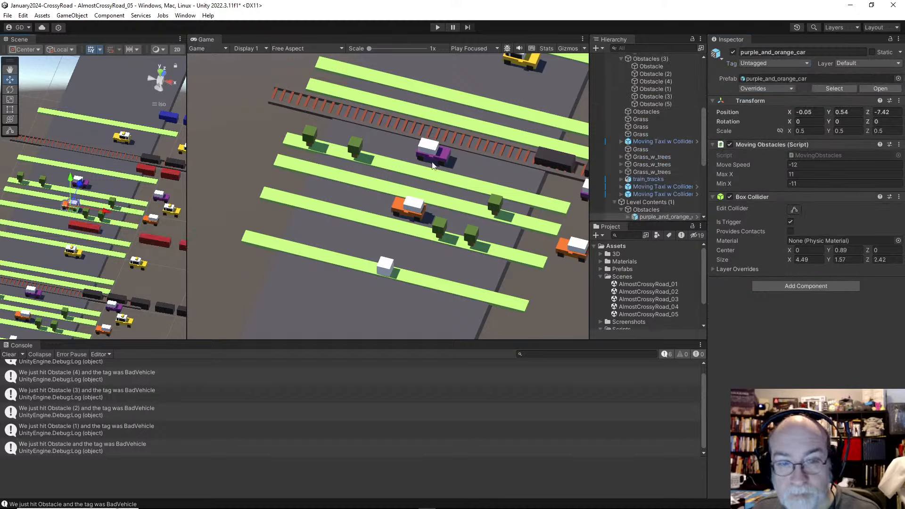
pyautogui.scroll(-3, 648, 196)
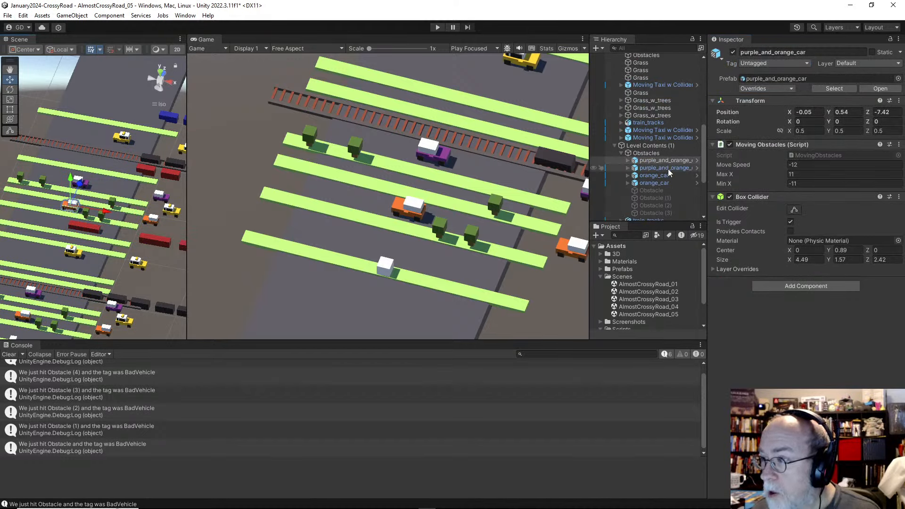
pyautogui.keyDown('shift'); pyautogui.click(669, 169); pyautogui.keyUp('shift')
pyautogui.click(750, 64)
pyautogui.click(768, 146)
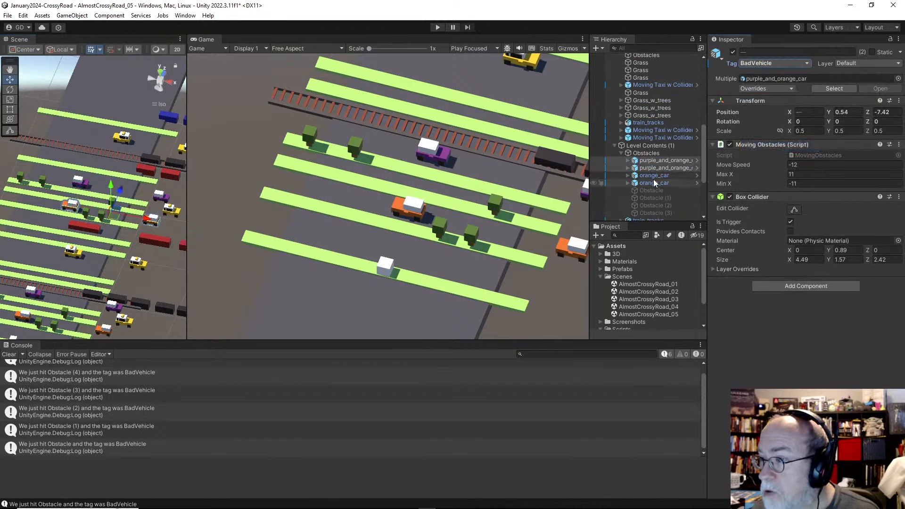
# Tag both orange_car objects under Level Contents (1) as BadVehicle and rename them purple_car
pyautogui.click(654, 175)
pyautogui.keyDown('shift'); pyautogui.click(660, 182); pyautogui.keyUp('shift')
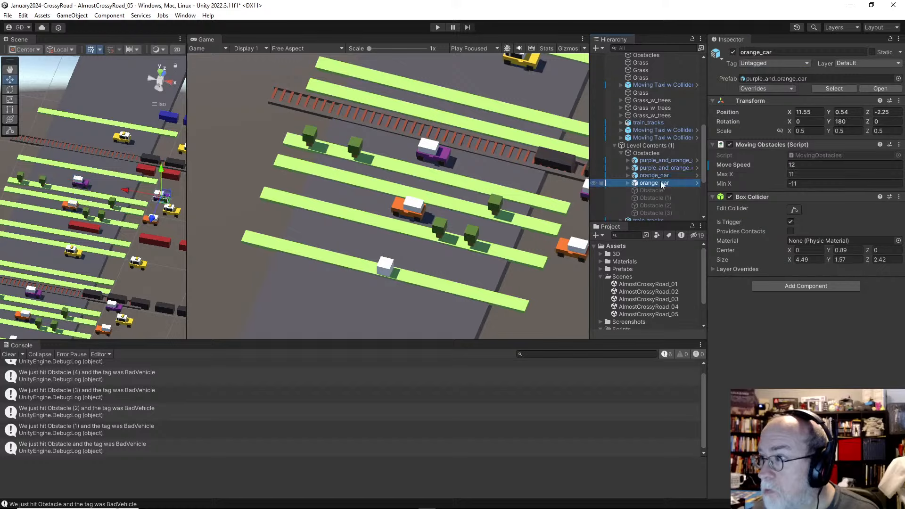
pyautogui.click(764, 63)
pyautogui.click(769, 146)
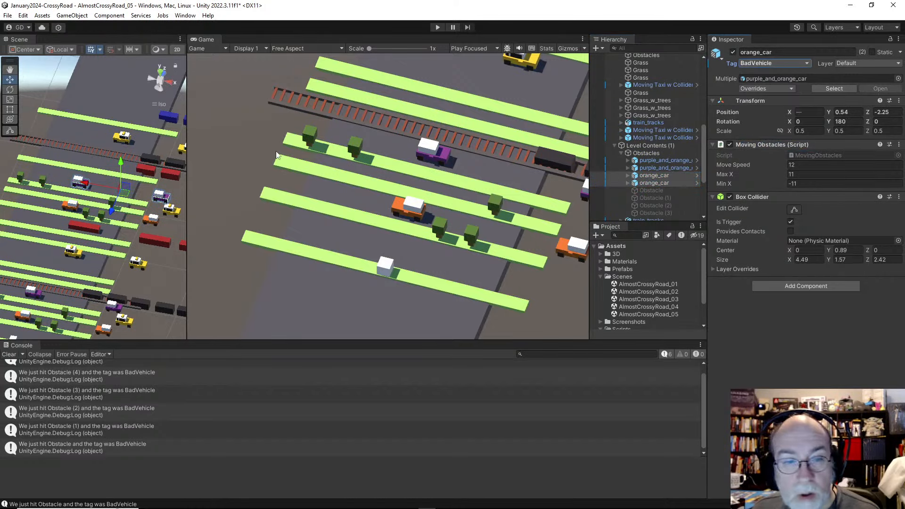
pyautogui.click(776, 52)
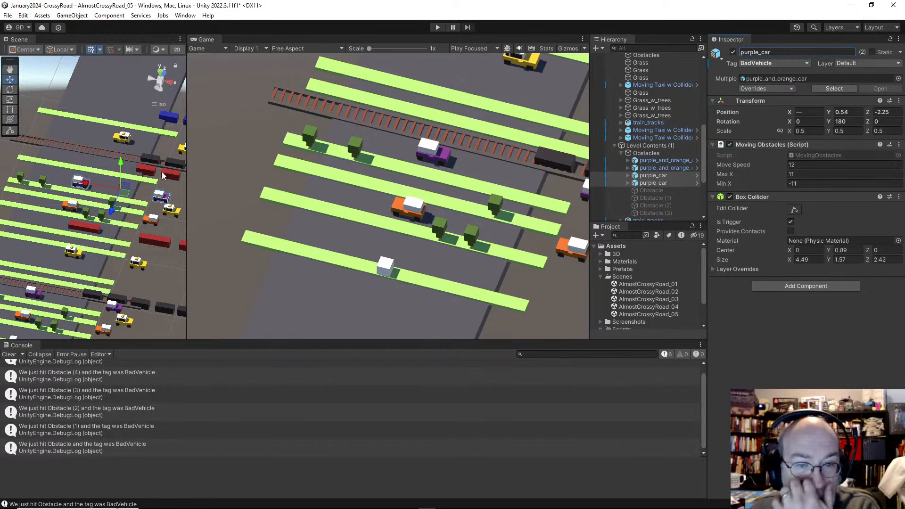
# Assign the BadVehicle tag to all four obstacles in the Obstacles (2) group
pyautogui.click(152, 166)
pyautogui.click(151, 166)
pyautogui.click(148, 175)
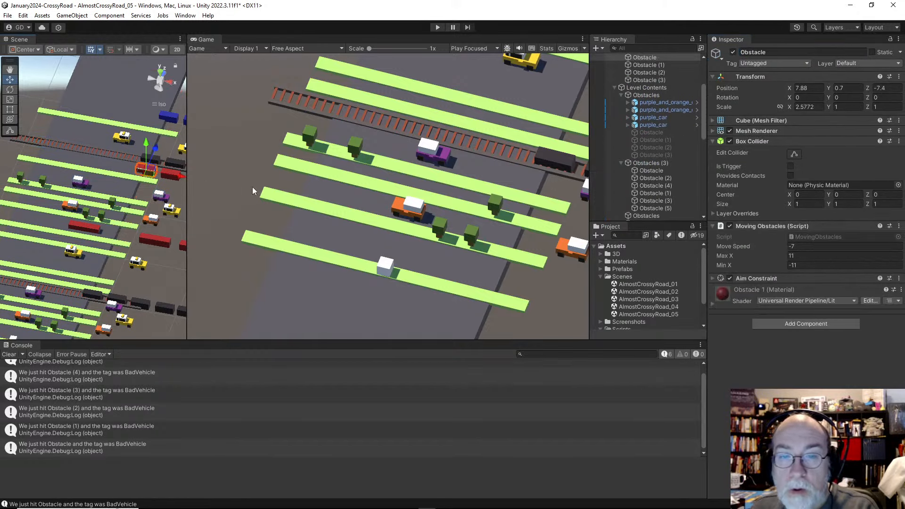
pyautogui.scroll(3, 666, 139)
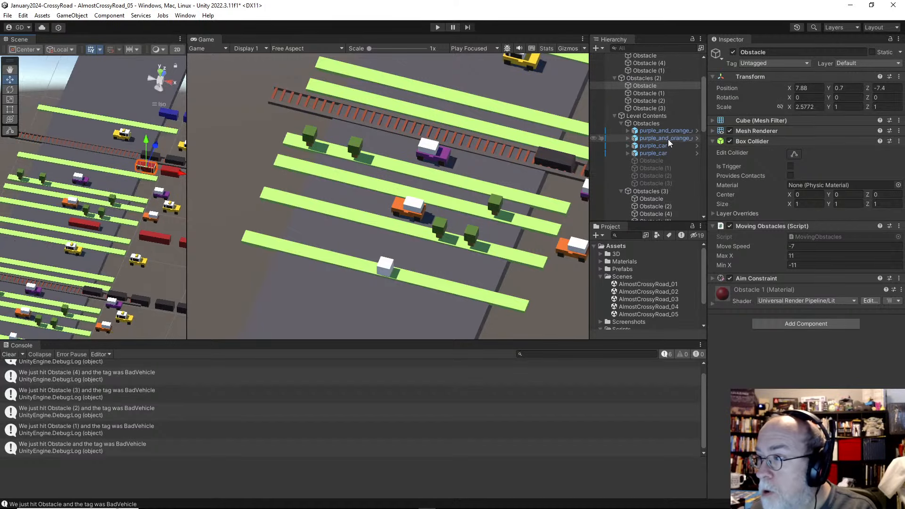
pyautogui.keyDown('shift'); pyautogui.click(659, 101); pyautogui.keyUp('shift')
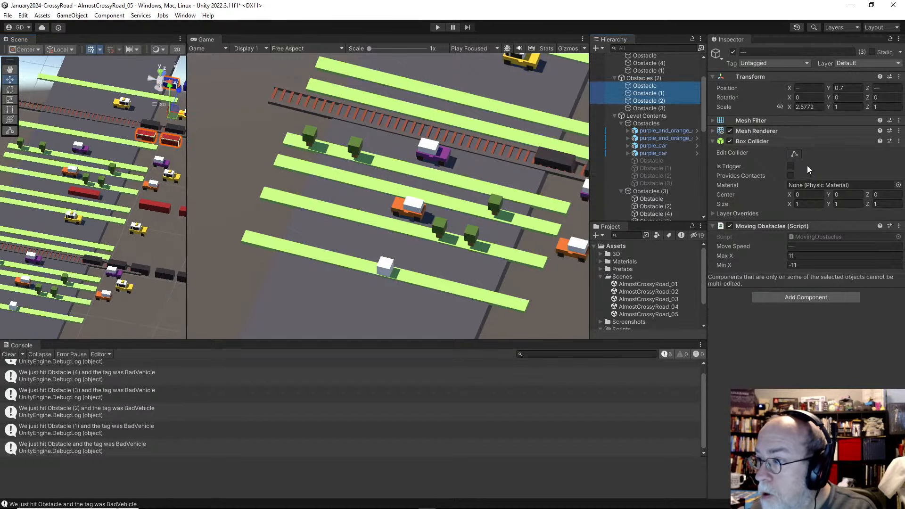
pyautogui.click(776, 63)
pyautogui.keyDown('shift'); pyautogui.click(651, 109); pyautogui.keyUp('shift')
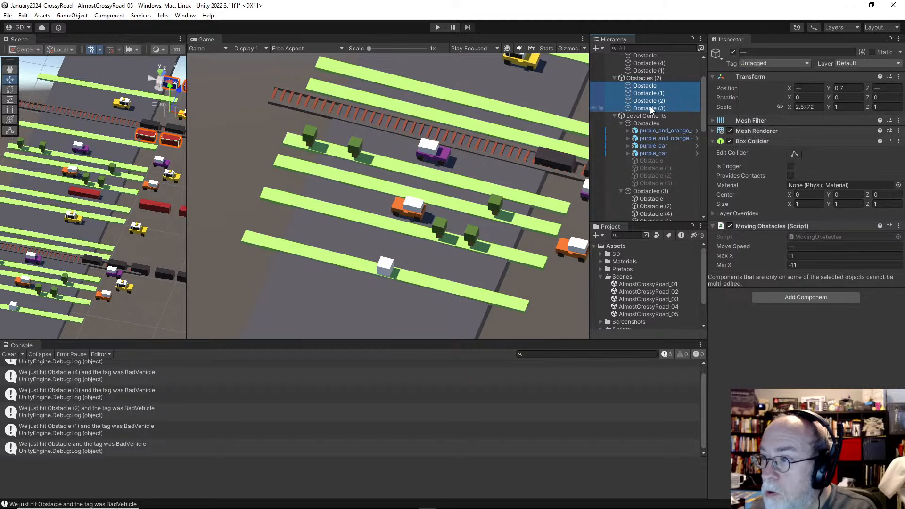
pyautogui.click(776, 64)
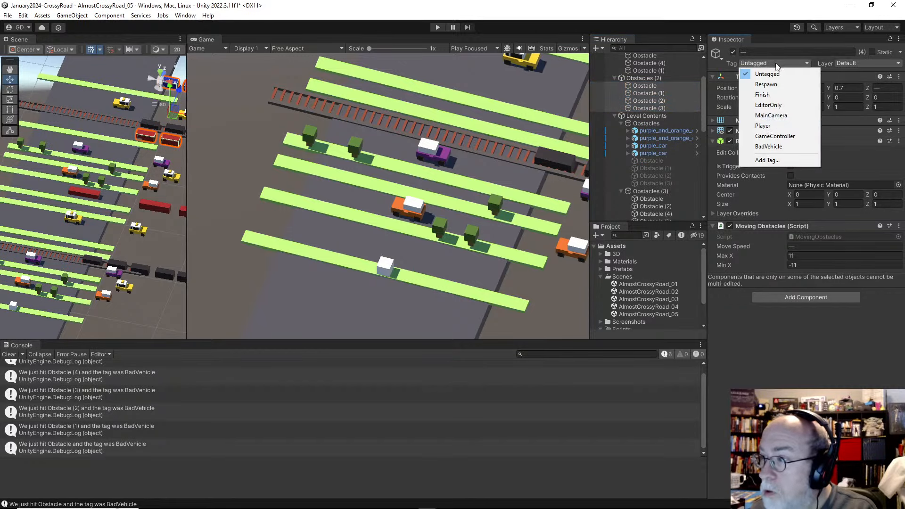
pyautogui.click(768, 146)
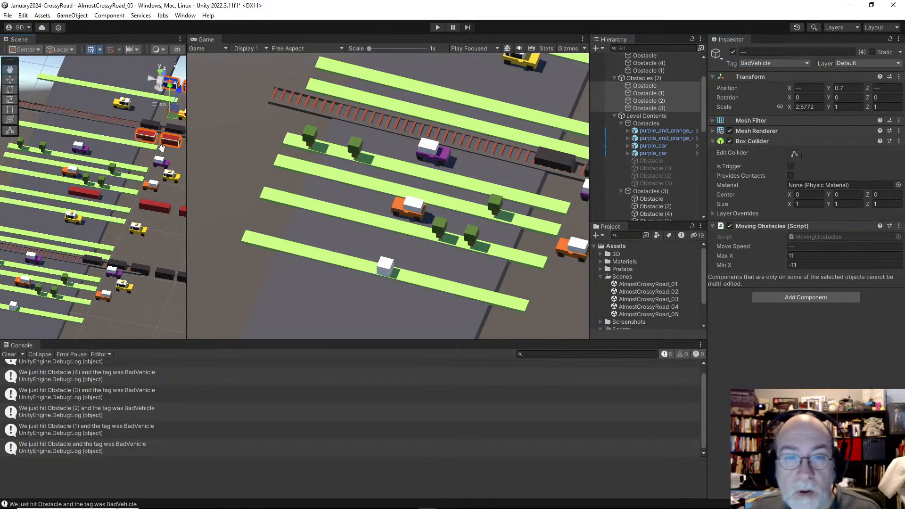
# Check the second train's obstacle tag, and apply all overrides of the Moving Taxi w Collider beyond the second railroad track to its prefab
pyautogui.moveTo(161, 148); pyautogui.dragTo(121, 140, button='middle')
pyautogui.click(121, 139)
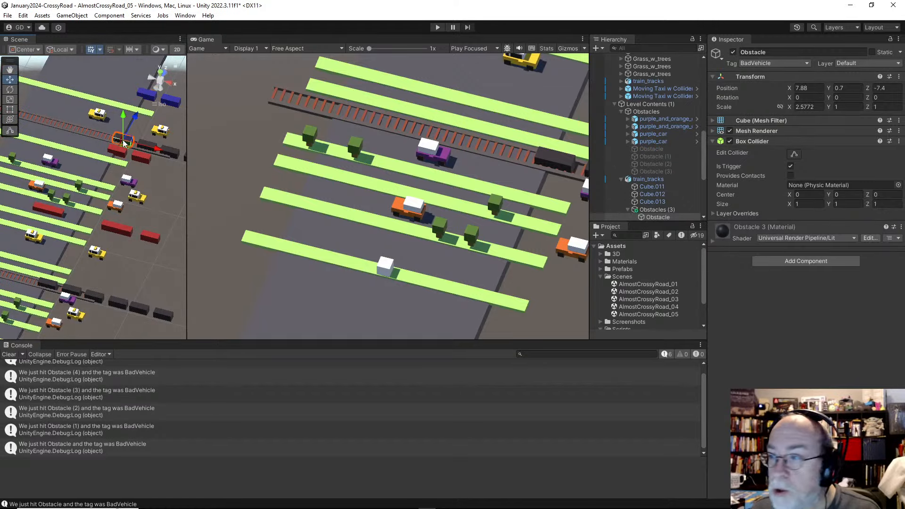
pyautogui.click(98, 114)
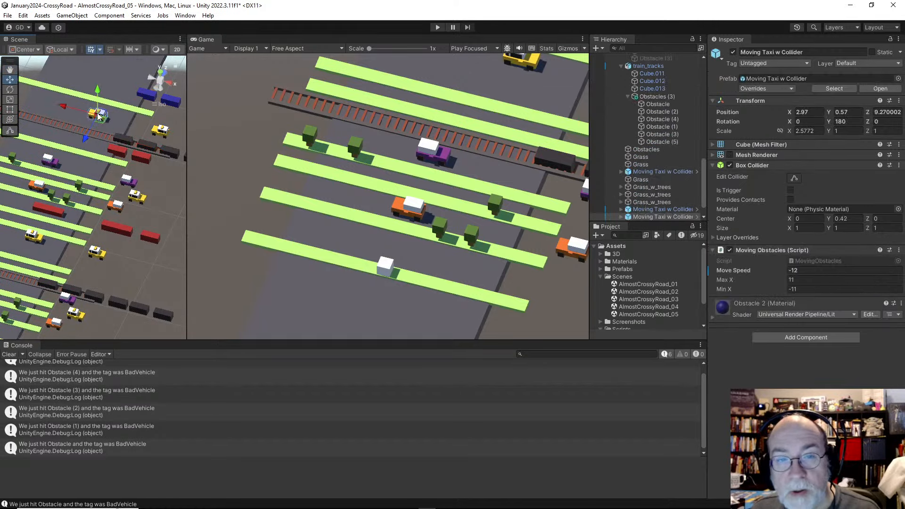
pyautogui.click(766, 89)
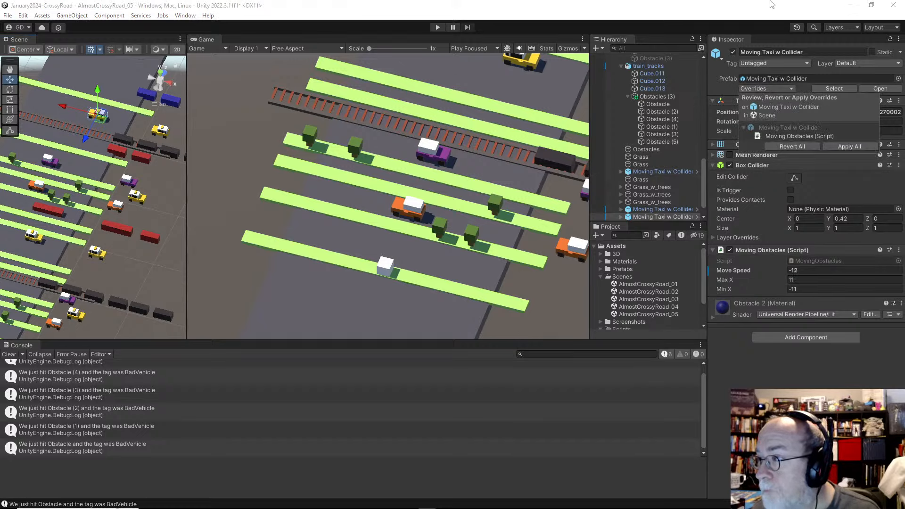
pyautogui.click(853, 145)
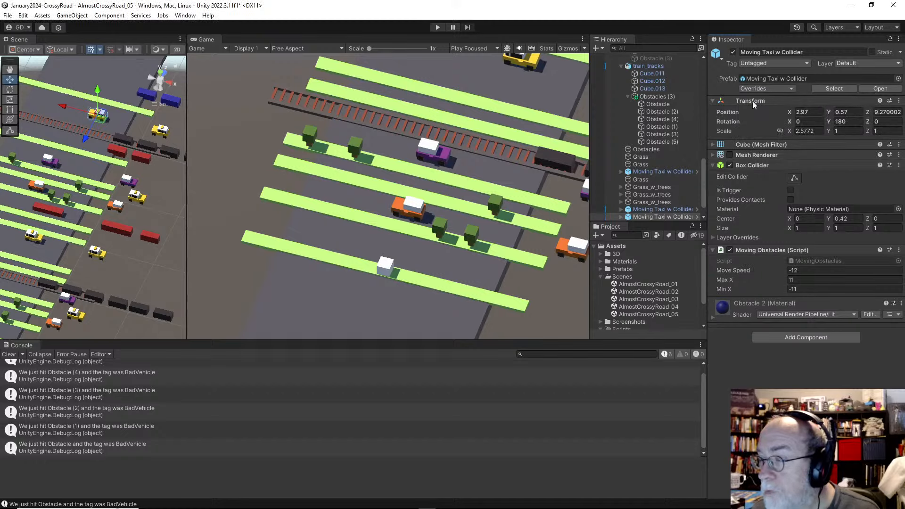
# Assign the BadVehicle tag to both Moving Taxi w Collider objects in the far lane beyond the second train tracks
pyautogui.click(155, 132)
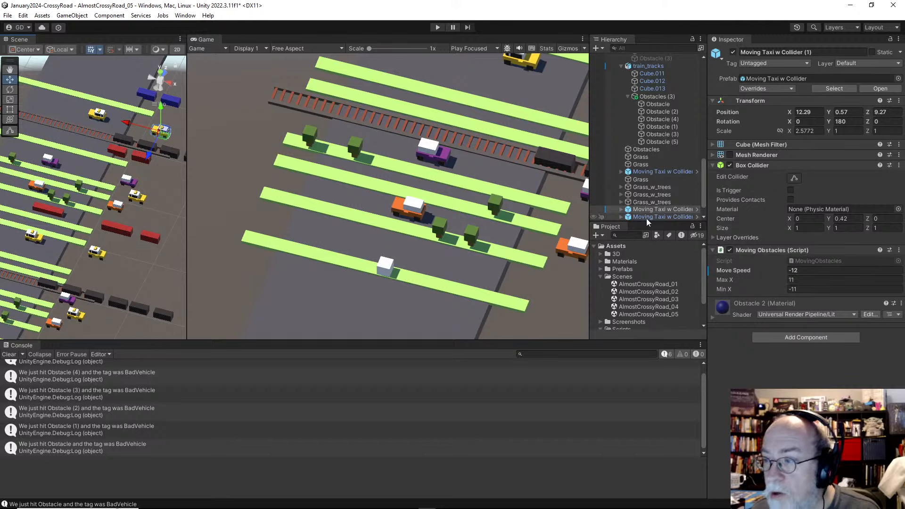
pyautogui.scroll(-1, 645, 213)
pyautogui.keyDown('ctrl'); pyautogui.click(668, 192); pyautogui.keyUp('ctrl')
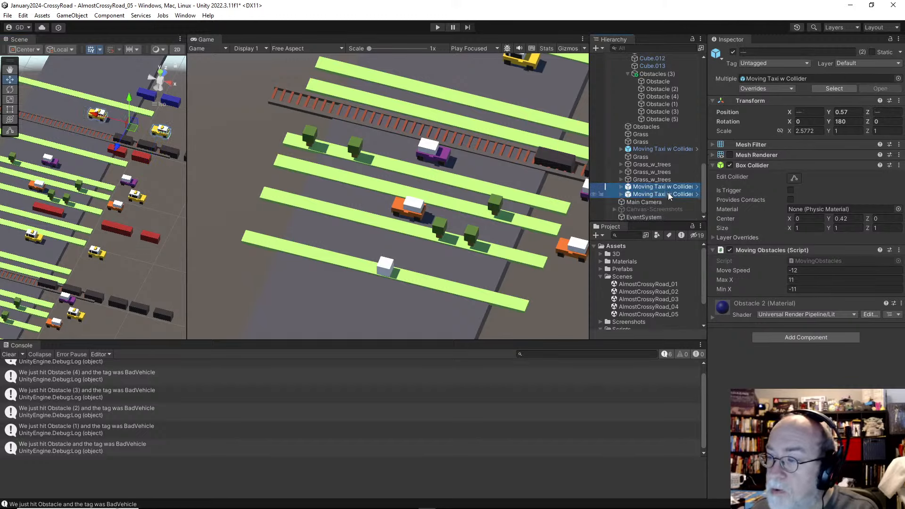
pyautogui.click(772, 63)
pyautogui.click(771, 146)
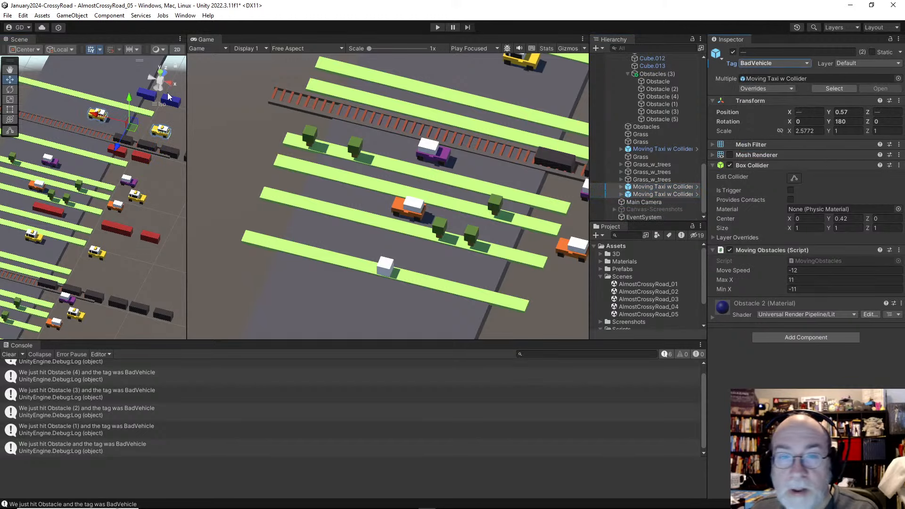
# Examine the tag on the blue obstacles at the far end and on all four obstacles in the Obstacles (2) group
pyautogui.click(148, 99)
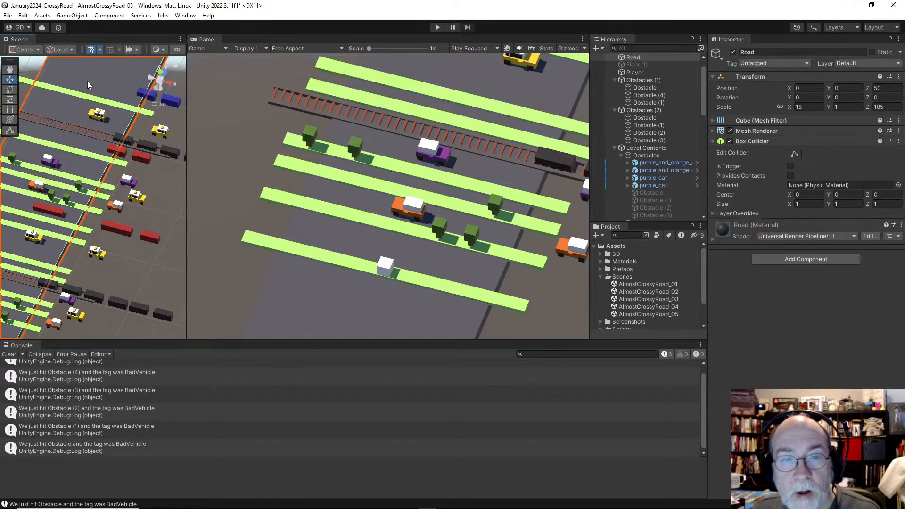
pyautogui.click(164, 104)
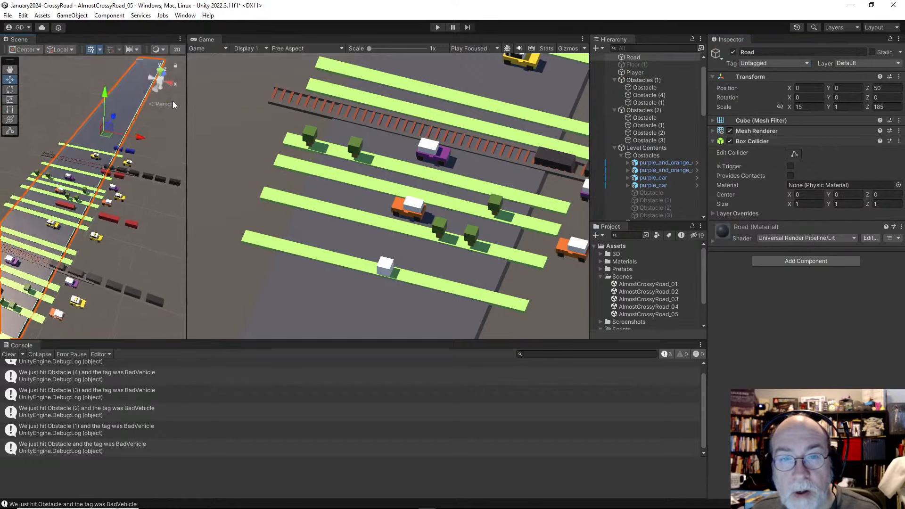
pyautogui.keyDown('alt'); pyautogui.moveTo(125, 168); pyautogui.dragTo(131, 176); pyautogui.keyUp('alt')
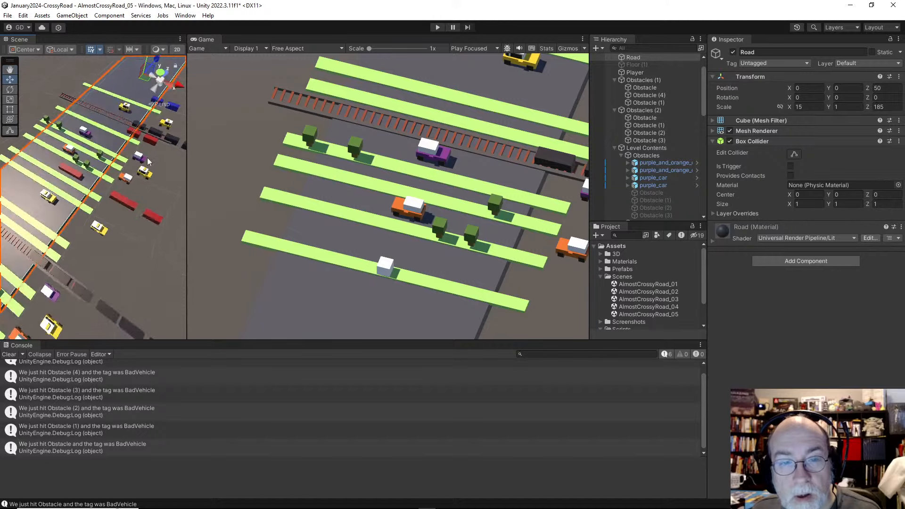
pyautogui.scroll(-8, 143, 169)
pyautogui.scroll(6, 104, 213)
pyautogui.scroll(4, 99, 249)
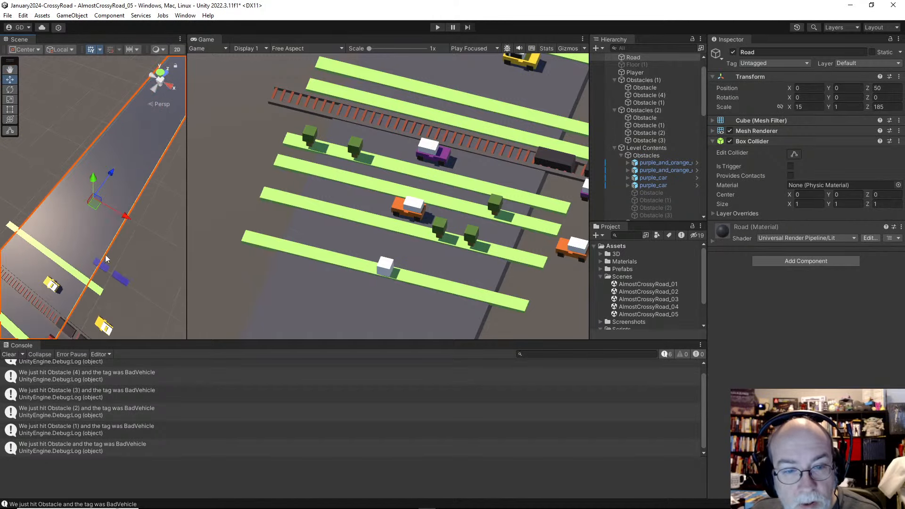
pyautogui.click(121, 278)
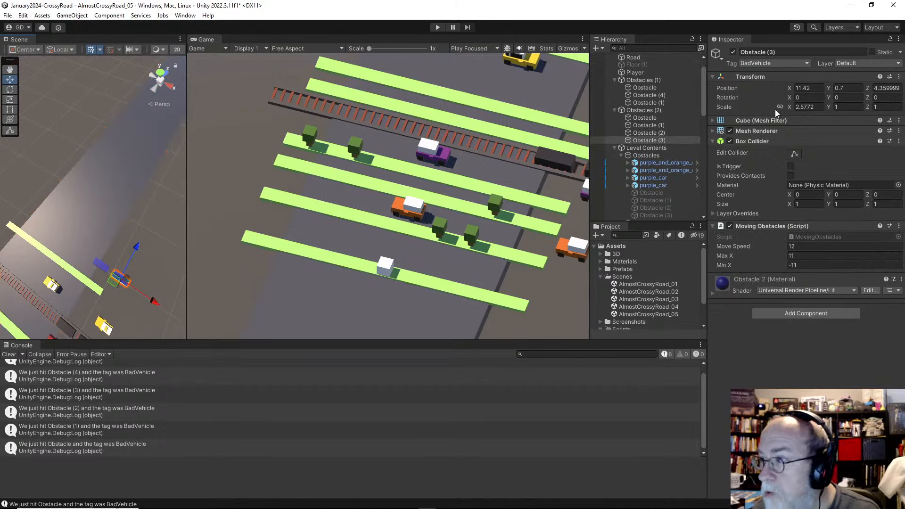
pyautogui.click(697, 124)
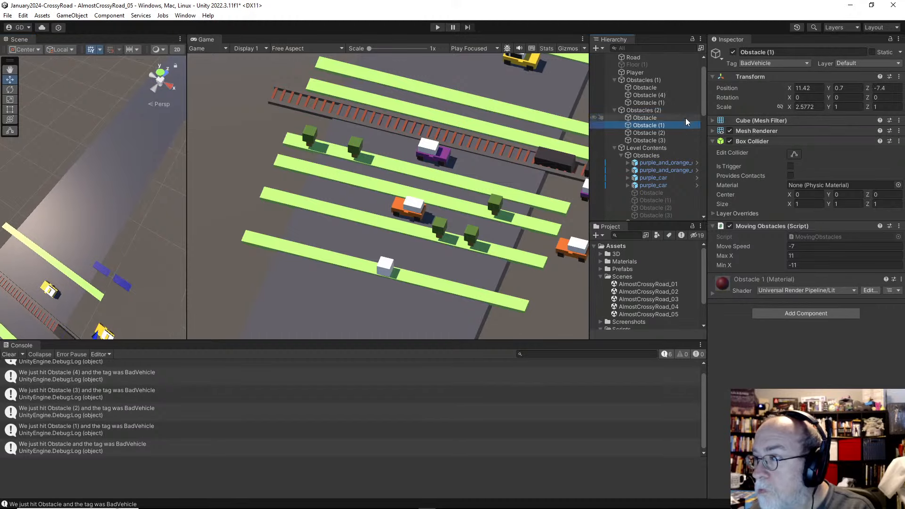
pyautogui.press('Down')
pyautogui.press('Down')
pyautogui.hotkey('shift', 'Up')
pyautogui.hotkey('shift', 'Up')
pyautogui.hotkey('shift', 'Up')
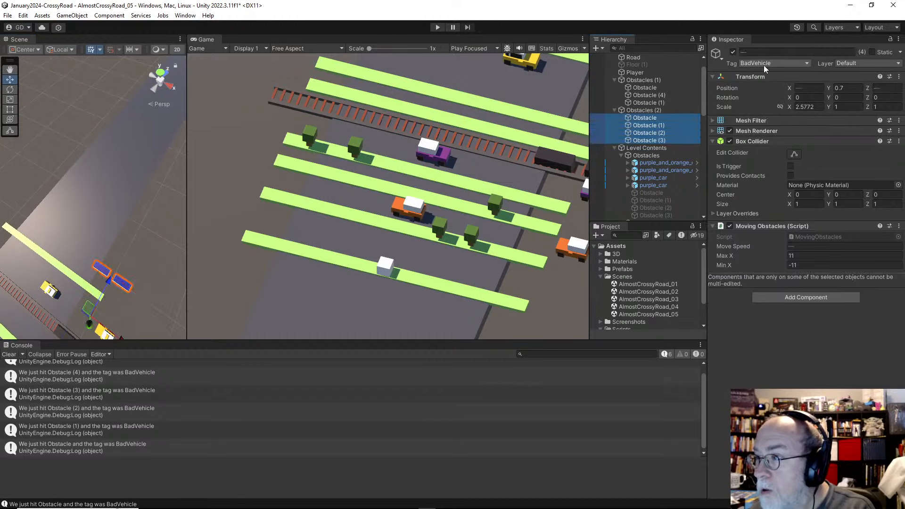
# Collapse the Obstacles (2) and Obstacles (1) groups in the scene hierarchy
pyautogui.click(664, 111)
pyautogui.press('Left')
pyautogui.click(664, 83)
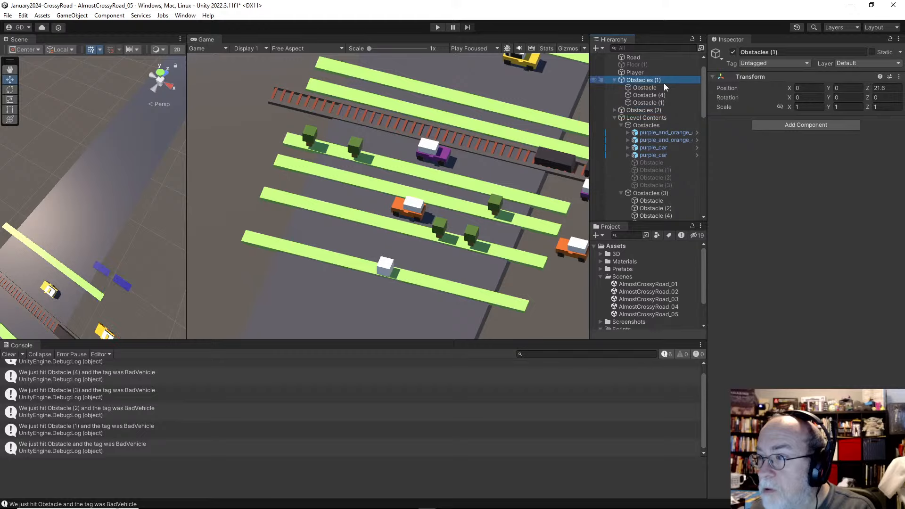
pyautogui.press('Left')
pyautogui.press('Down')
pyautogui.press('Down')
pyautogui.press('Down')
pyautogui.scroll(-10, 89, 230)
pyautogui.moveTo(133, 236); pyautogui.dragTo(143, 219, button='right')
# Run the game and filter the console messages by "BadVehicle"
pyautogui.click(436, 27)
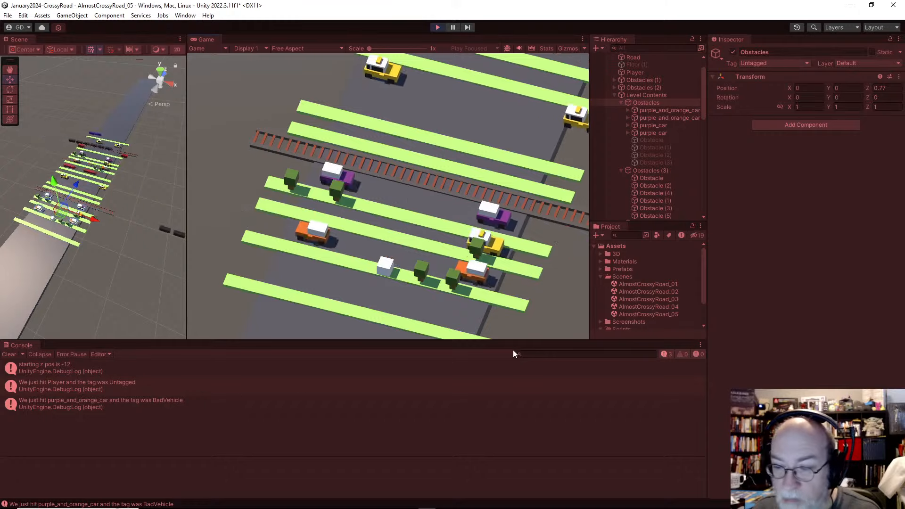
pyautogui.click(534, 355)
pyautogui.write('Bad')
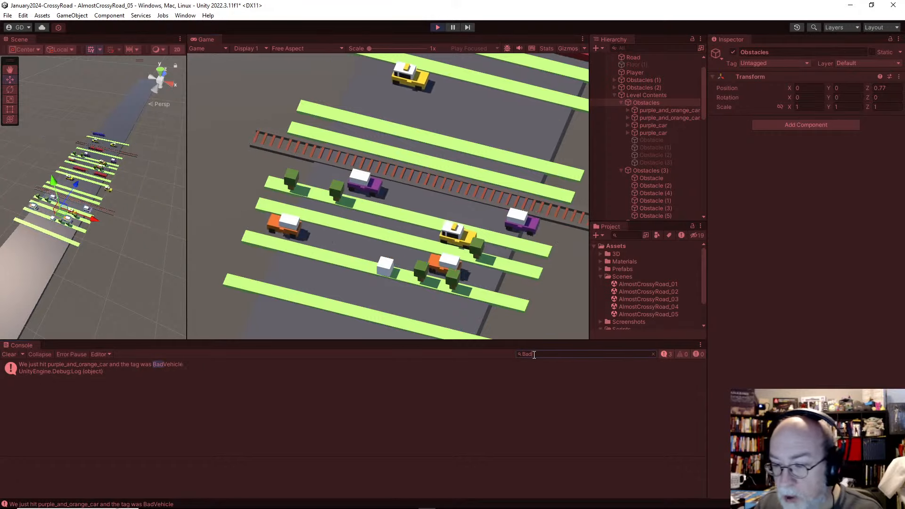
pyautogui.write('Vehicle')
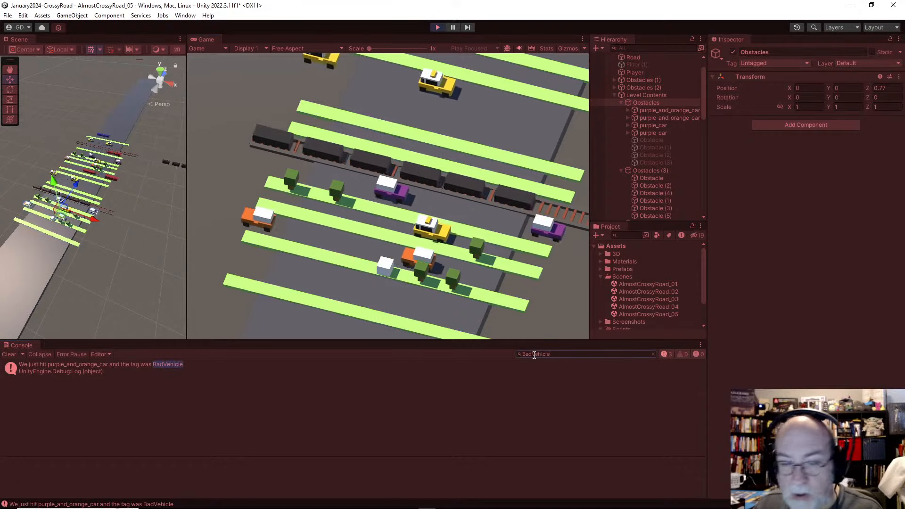
# Test collisions by moving the player forward through the orange-car and taxi lanes into the purple-car lane
pyautogui.click(433, 265)
pyautogui.press('w')
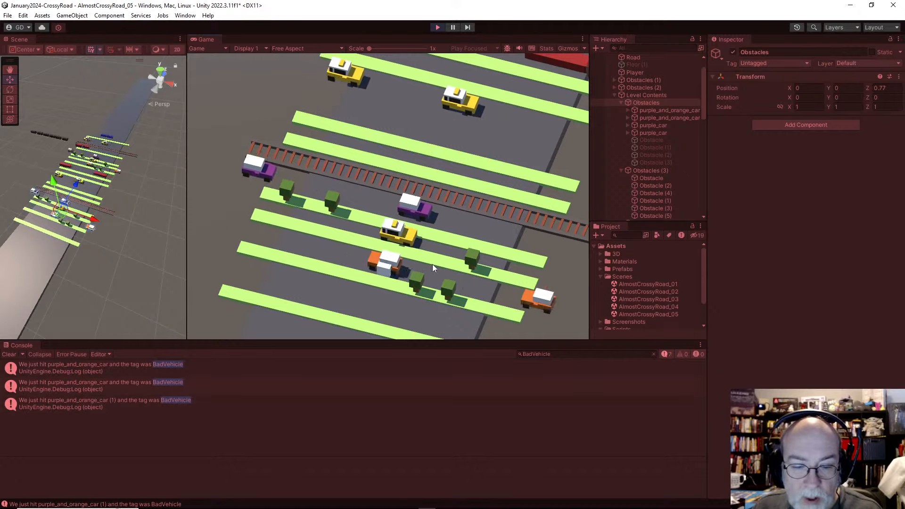
pyautogui.press('w')
pyautogui.press('w')
pyautogui.press('w')
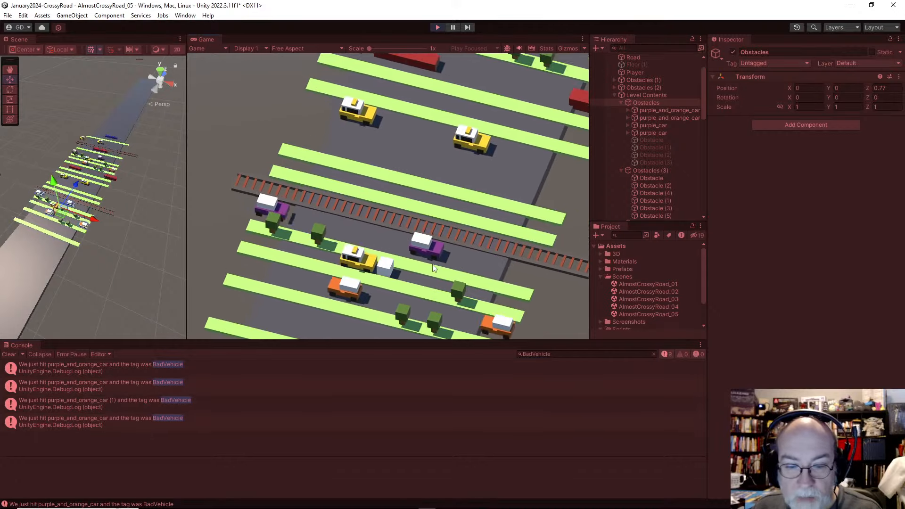
pyautogui.press('s')
pyautogui.press('w')
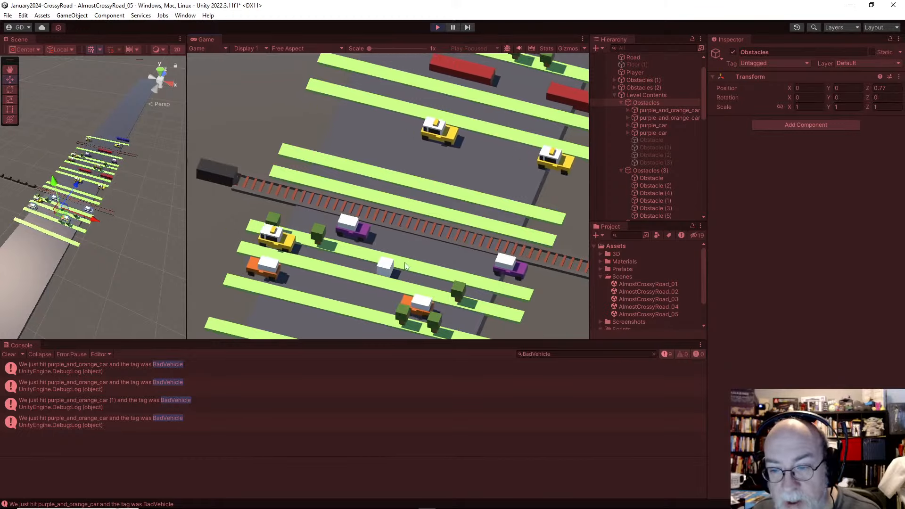
pyautogui.press('w')
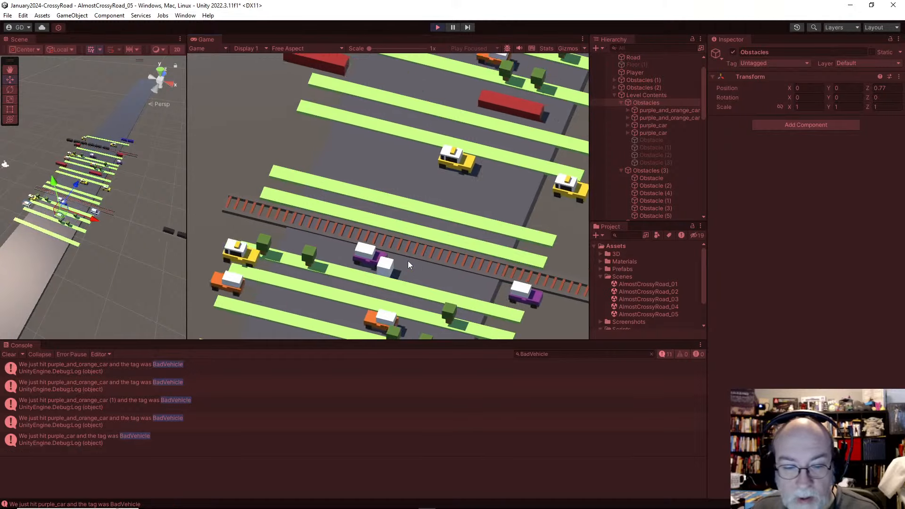
# Test collisions across the train tracks and in the next taxi lane, and stop the game
pyautogui.press('w')
pyautogui.press('w')
pyautogui.press('w')
pyautogui.press('w')
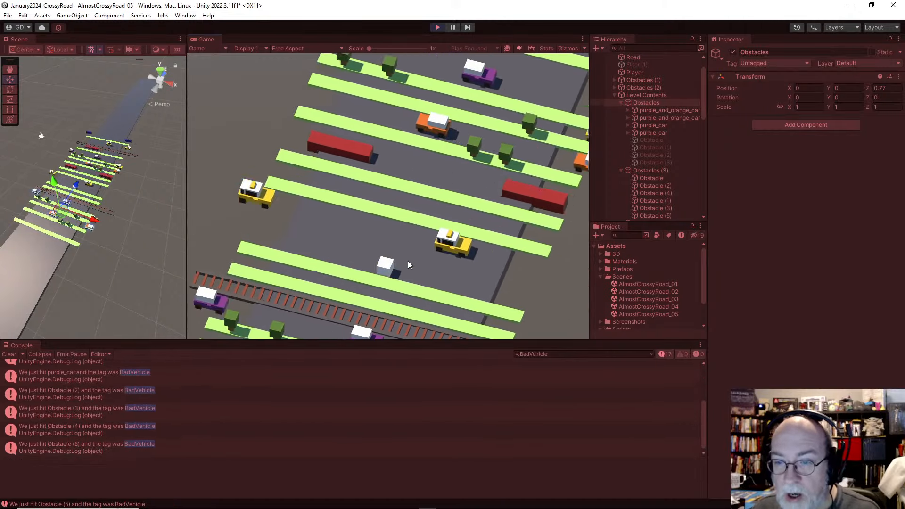
pyautogui.press('w')
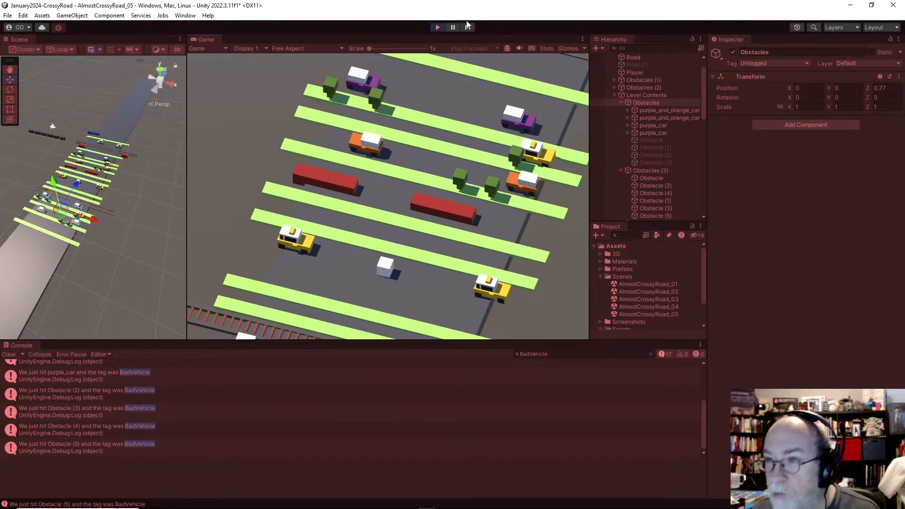
pyautogui.click(437, 27)
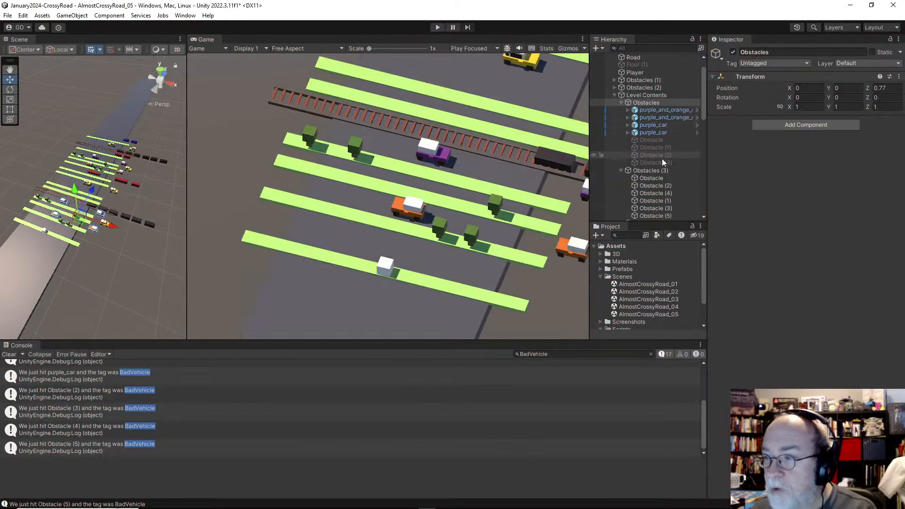
# Enable Is Trigger on the Box Collider of the Moving Taxi w Collider just beyond the first train tracks
pyautogui.scroll(5, 124, 199)
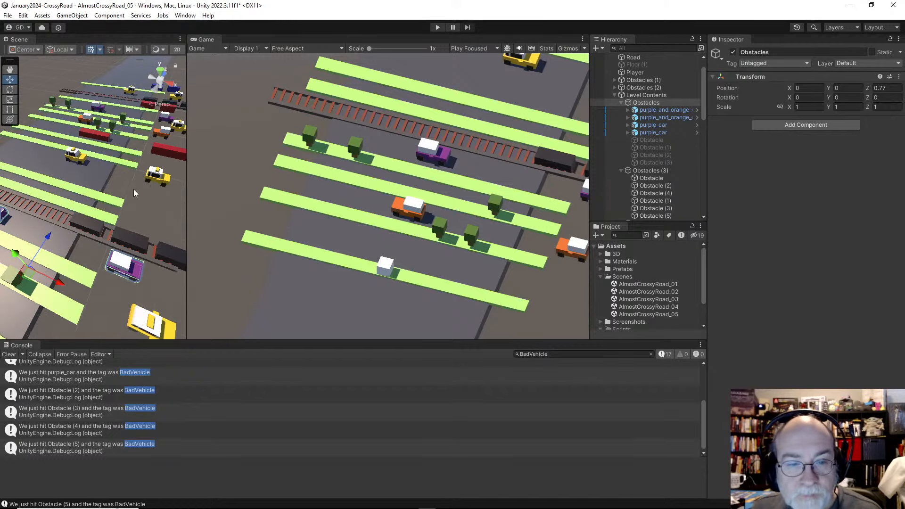
pyautogui.click(152, 179)
pyautogui.scroll(-3, 180, 216)
pyautogui.scroll(-2, 683, 169)
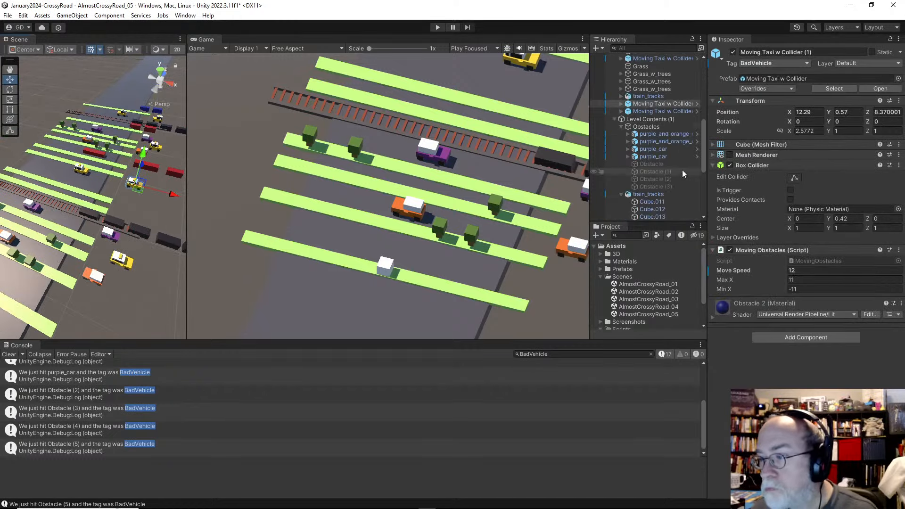
pyautogui.click(672, 106)
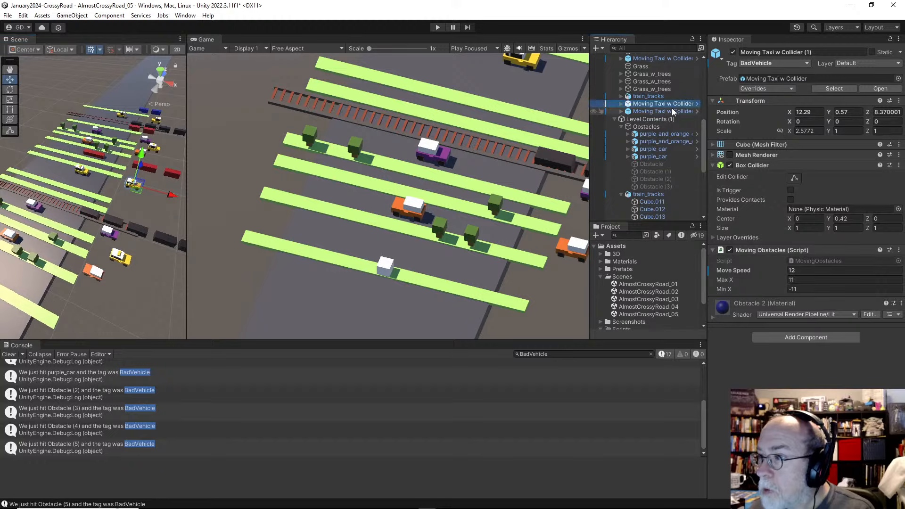
pyautogui.click(672, 113)
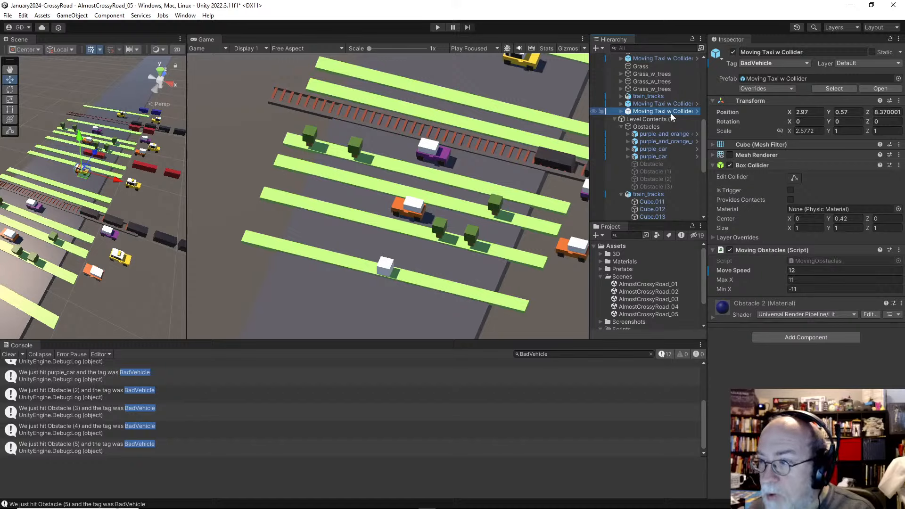
pyautogui.click(793, 189)
pyautogui.click(790, 190)
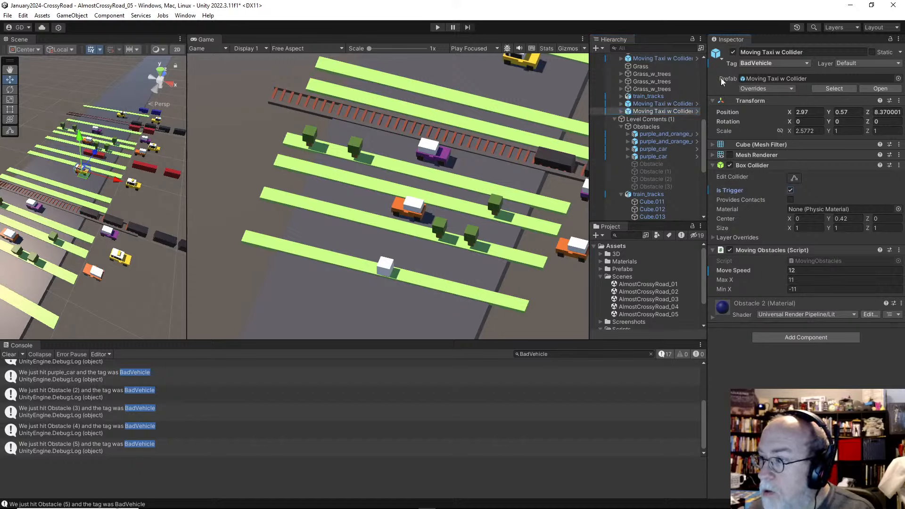
# Keep the taxi's tag as BadVehicle and apply all of its overrides to the Moving Taxi w Collider prefab
pyautogui.click(771, 62)
pyautogui.click(763, 9)
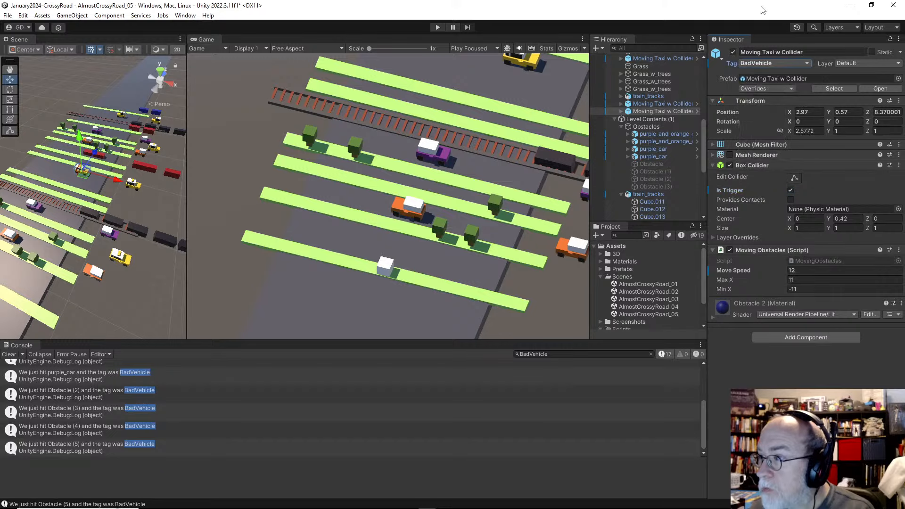
pyautogui.click(776, 88)
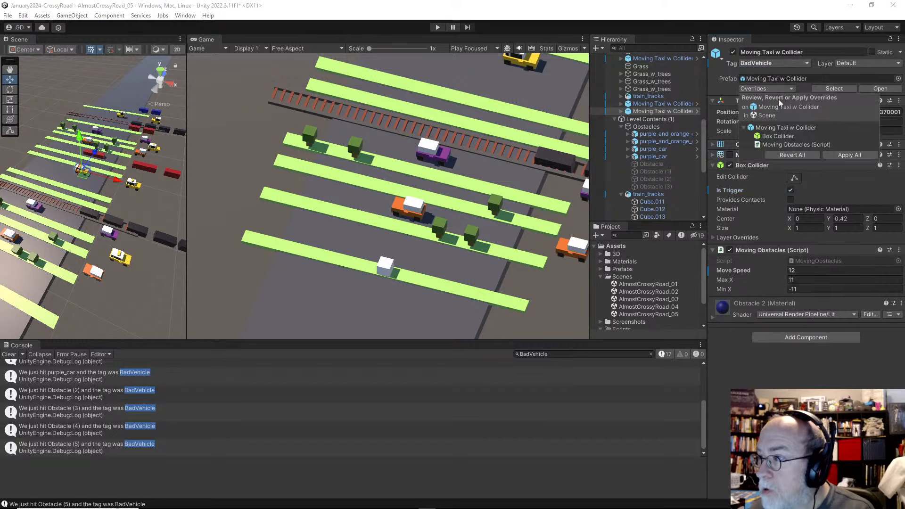
pyautogui.click(852, 156)
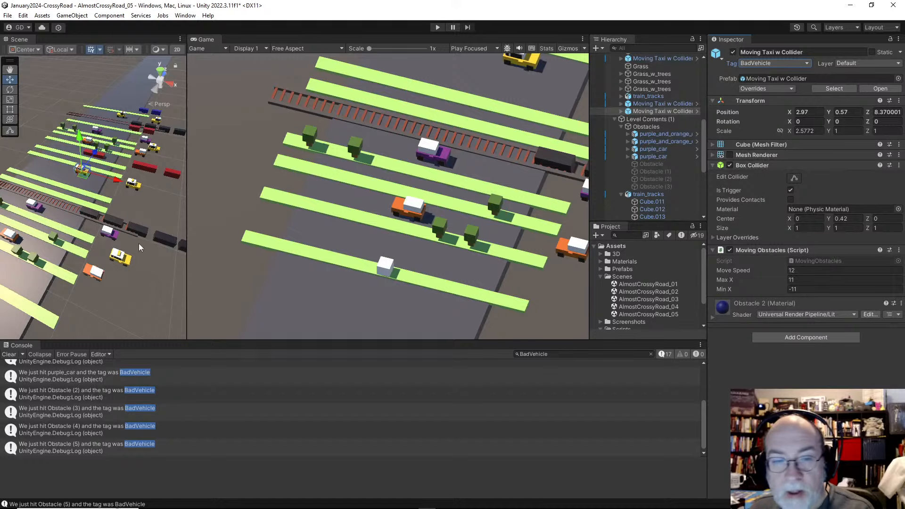
# Set the nearest taxi's Y rotation to 180 and its Move Speed to -12
pyautogui.click(121, 259)
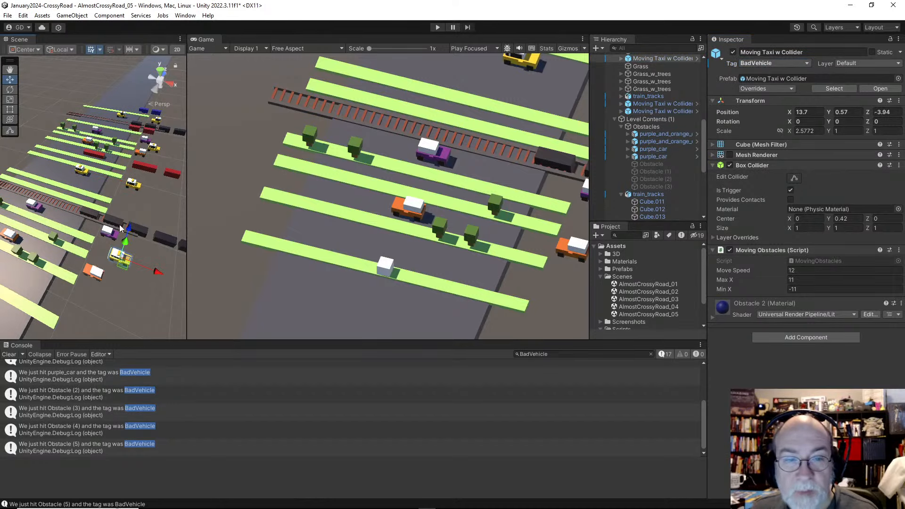
pyautogui.scroll(-3, 120, 228)
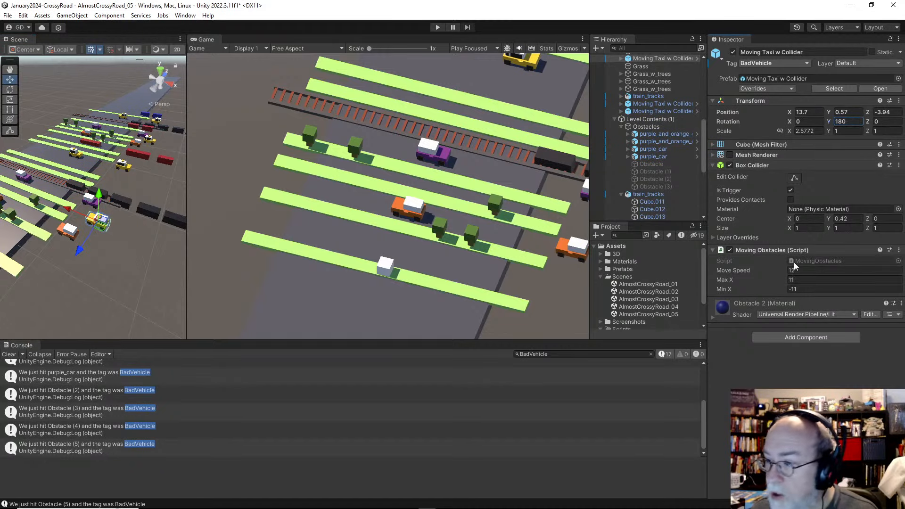
pyautogui.write('-12')
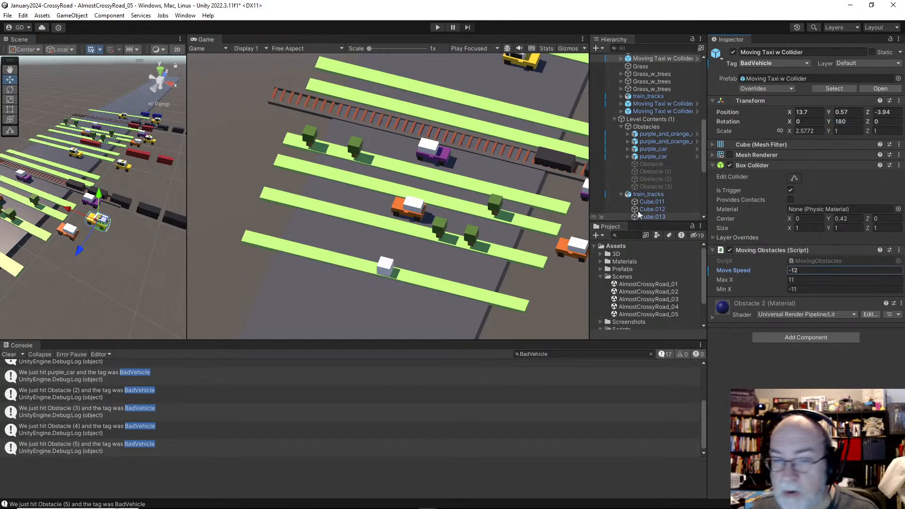
pyautogui.click(127, 177)
# Run the game and examine how the taxis move in the near and far lanes
pyautogui.click(438, 27)
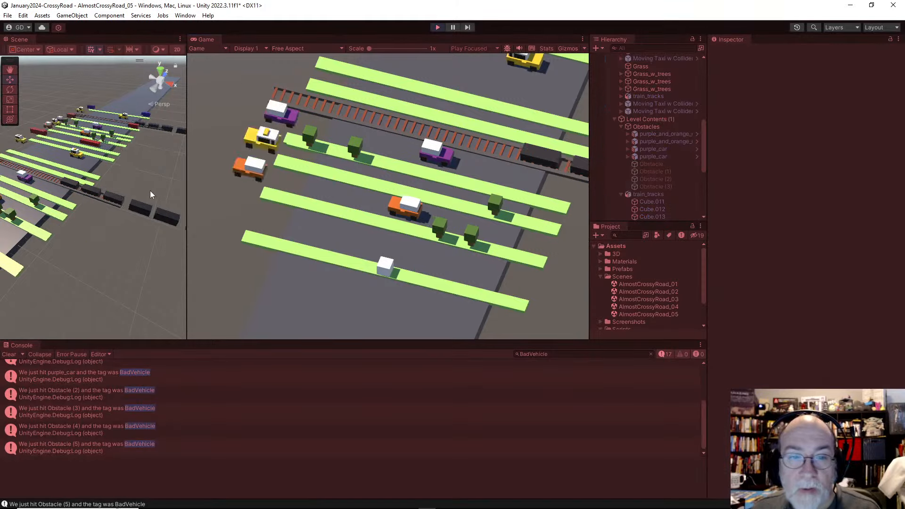
pyautogui.keyDown('alt'); pyautogui.moveTo(100, 179); pyautogui.dragTo(117, 196); pyautogui.keyUp('alt')
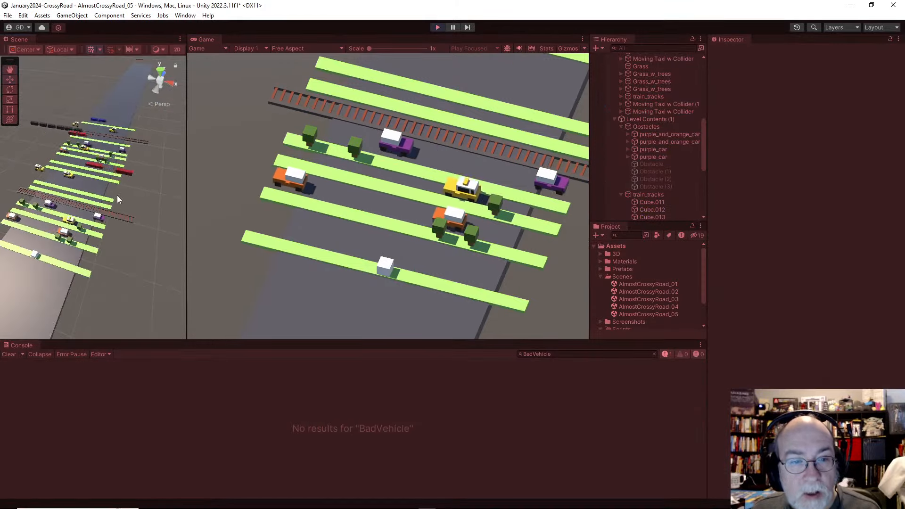
pyautogui.click(106, 129)
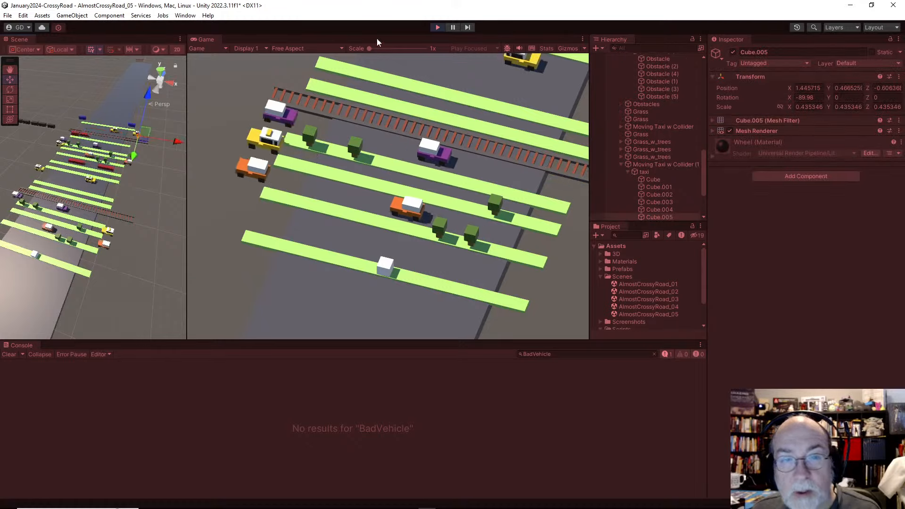
# Stop the game and set the Move Speed of Moving Taxi w Collider (1) to 12
pyautogui.click(438, 27)
pyautogui.click(666, 172)
pyautogui.press('Left')
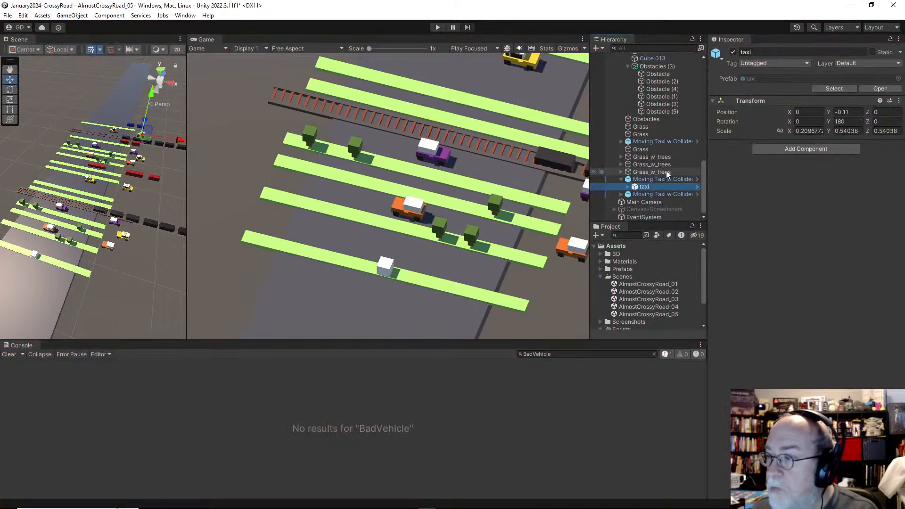
pyautogui.click(681, 180)
pyautogui.press('Left')
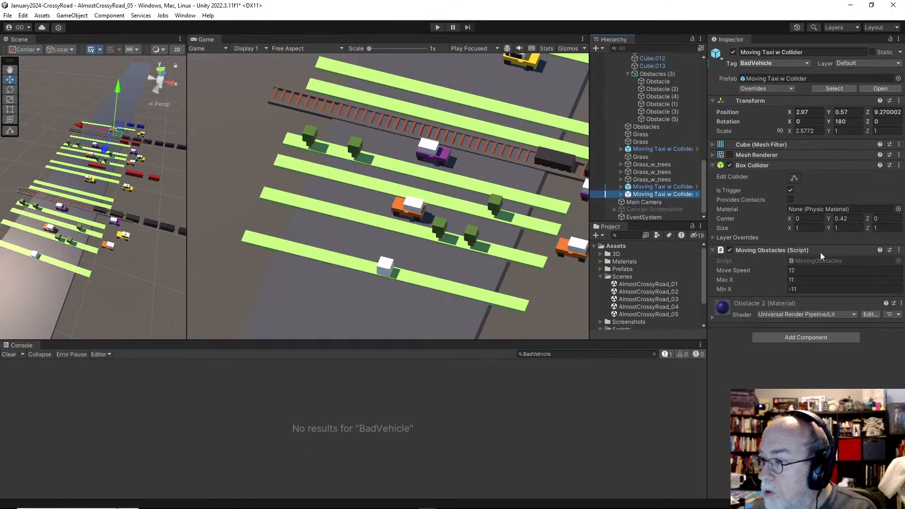
pyautogui.click(827, 271)
pyautogui.press('Delete')
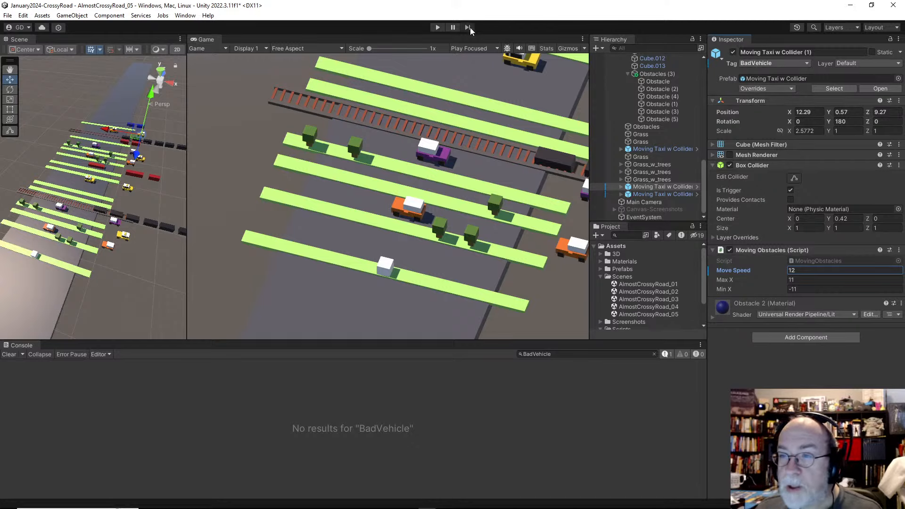
# Run the game and move the player forward through the lanes up to the red trucks to test the vehicle collisions
pyautogui.click(438, 27)
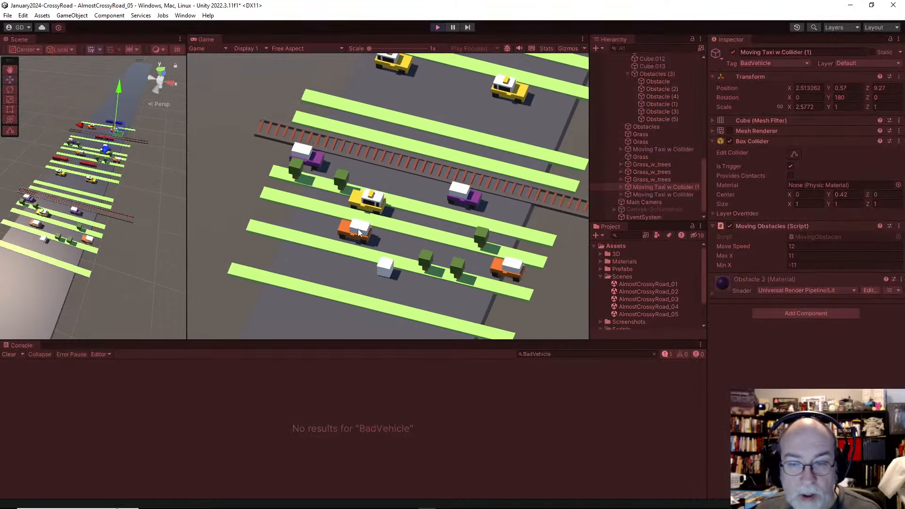
pyautogui.press('w')
pyautogui.press('w')
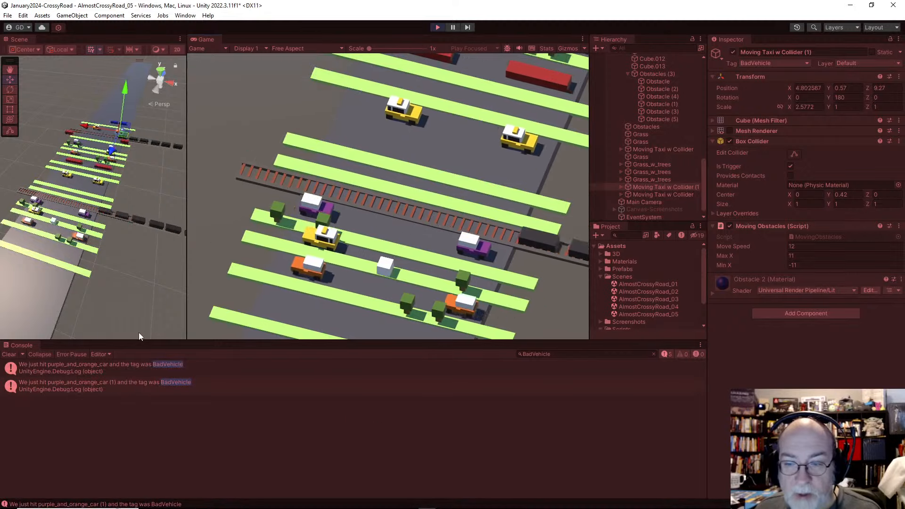
pyautogui.press('w')
pyautogui.press('w')
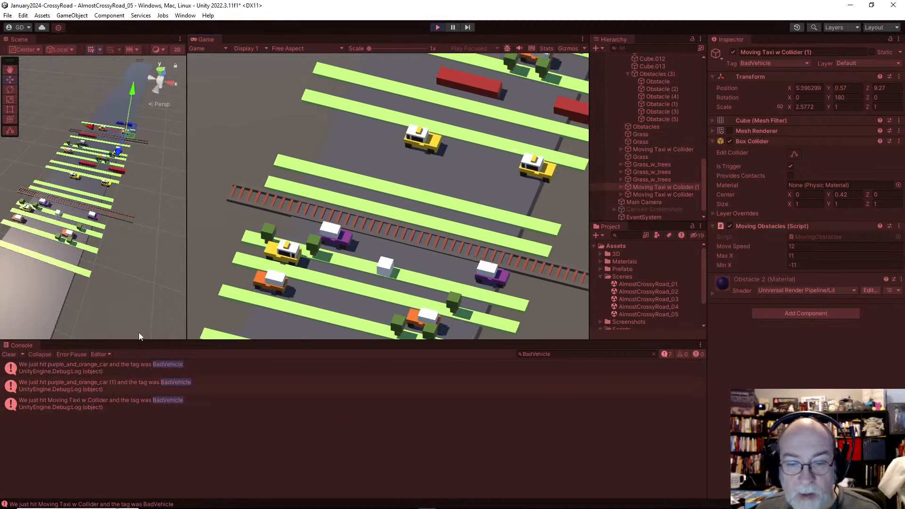
pyautogui.press('w')
pyautogui.press('w')
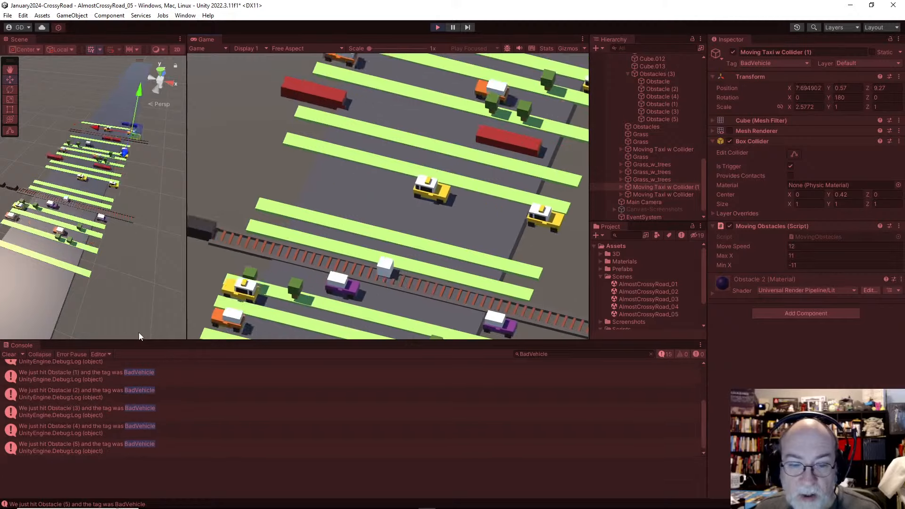
pyautogui.press('w')
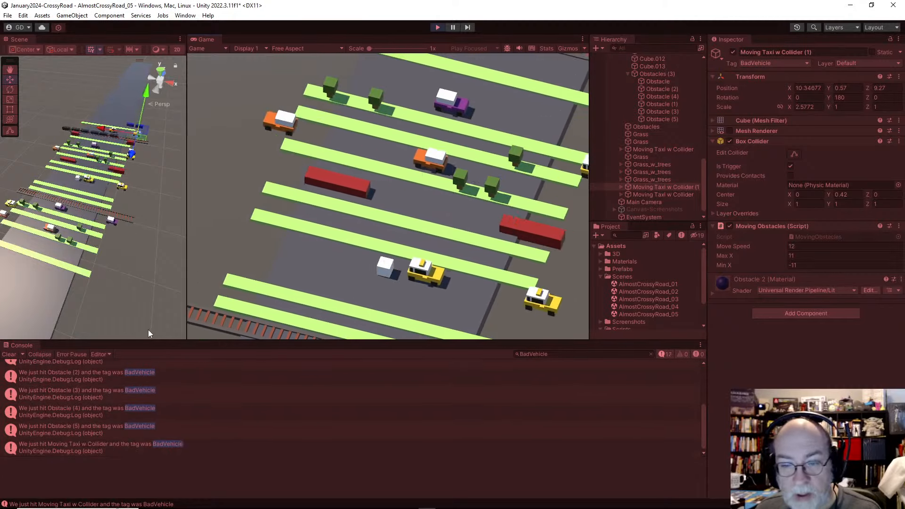
pyautogui.press('w')
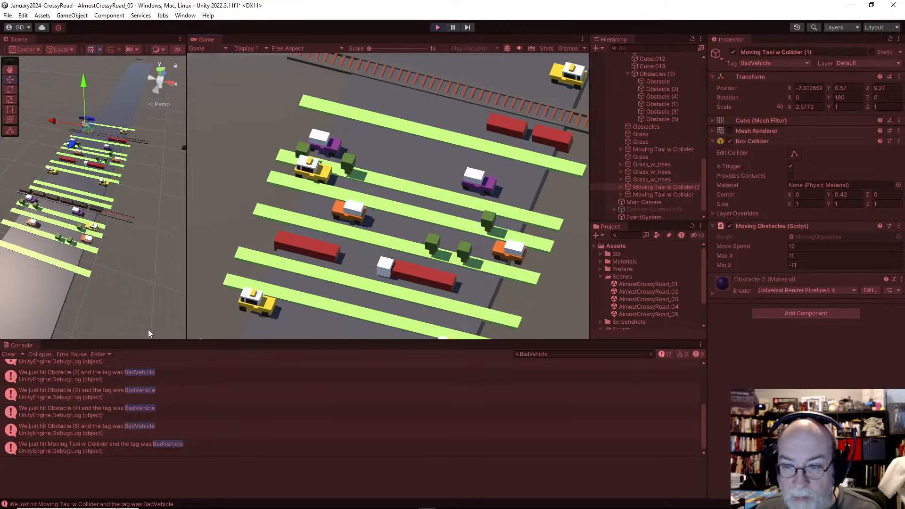
# Stop the game and enable Is Trigger on the Box Colliders of all three red truck obstacles under Obstacles (1)
pyautogui.click(96, 167)
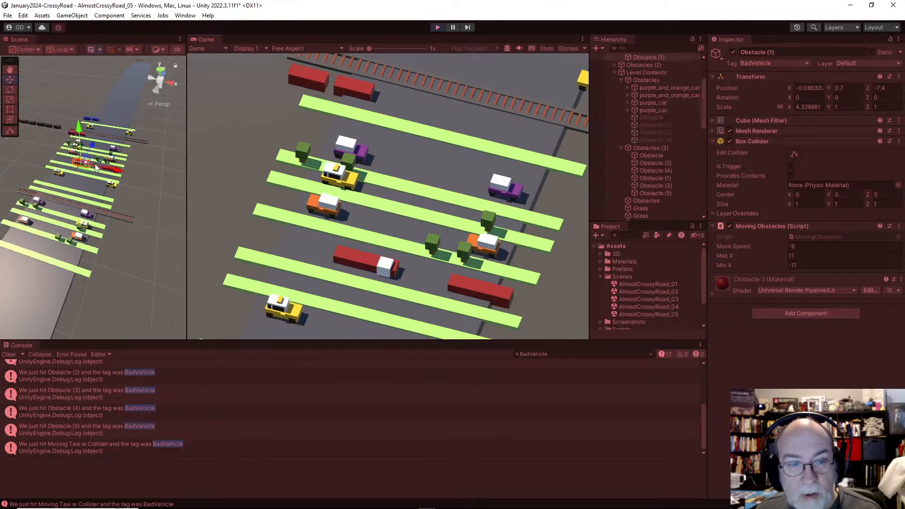
pyautogui.scroll(3, 669, 74)
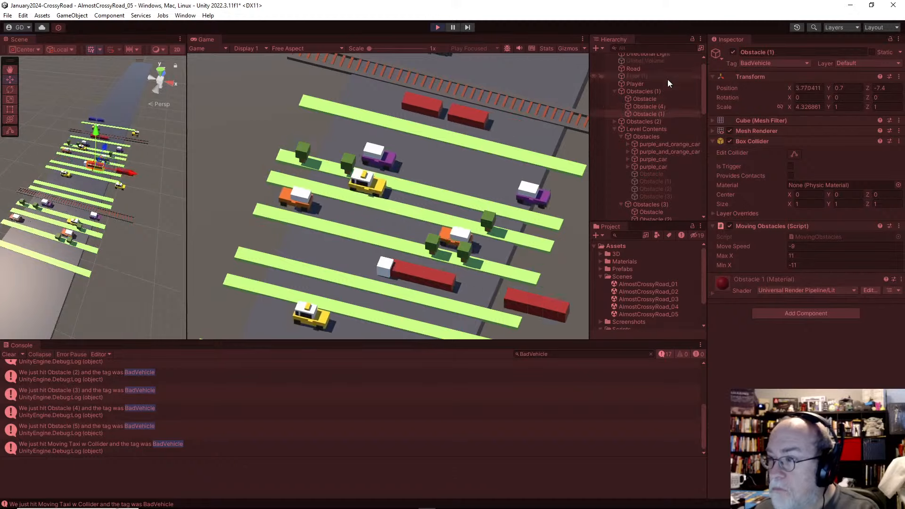
pyautogui.click(655, 91)
pyautogui.press('Left')
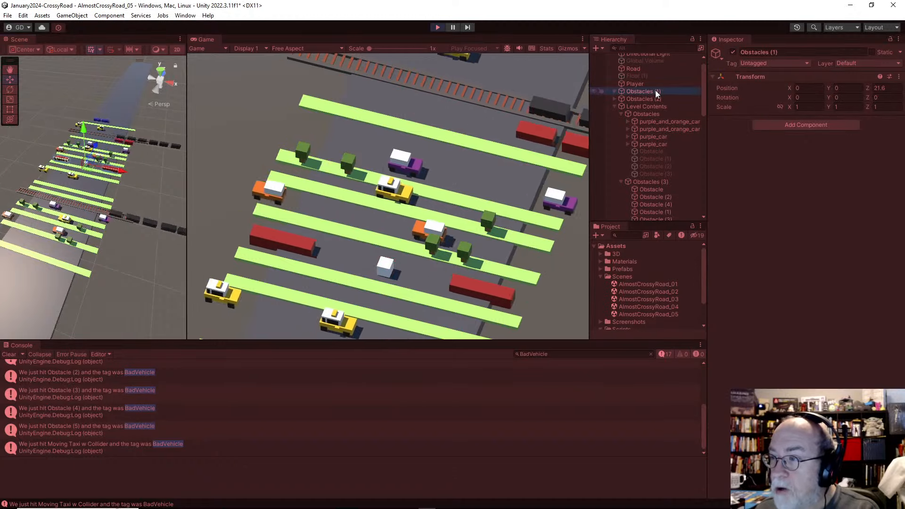
pyautogui.press('Right')
pyautogui.press('Down')
pyautogui.press('Down')
pyautogui.press('Down')
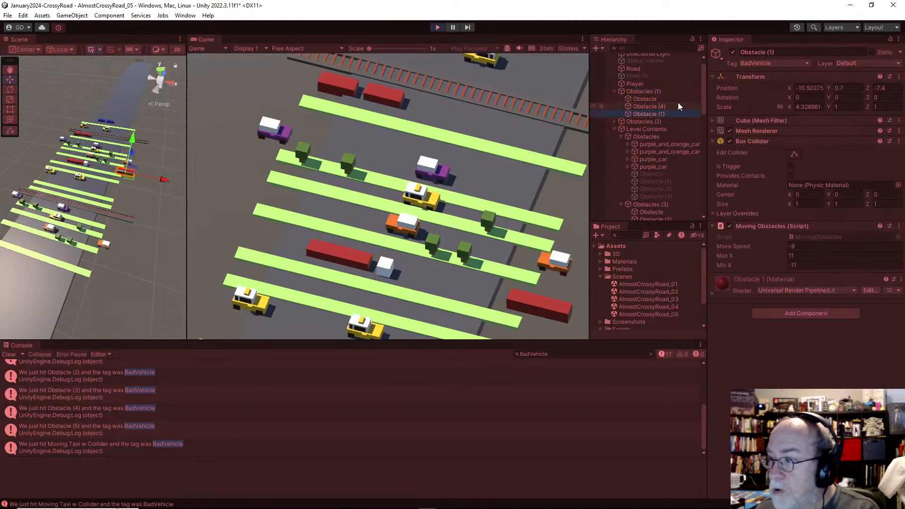
pyautogui.hotkey('shift', 'Up')
pyautogui.hotkey('shift', 'Up')
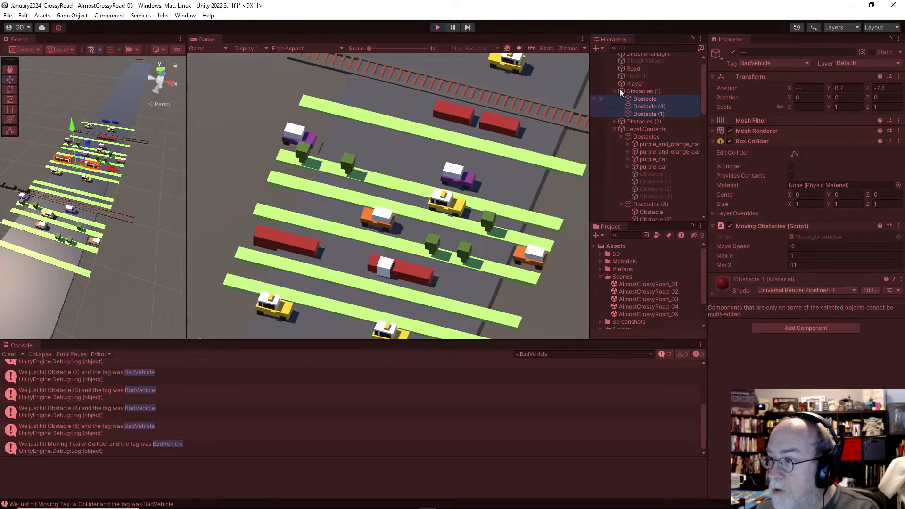
pyautogui.click(437, 27)
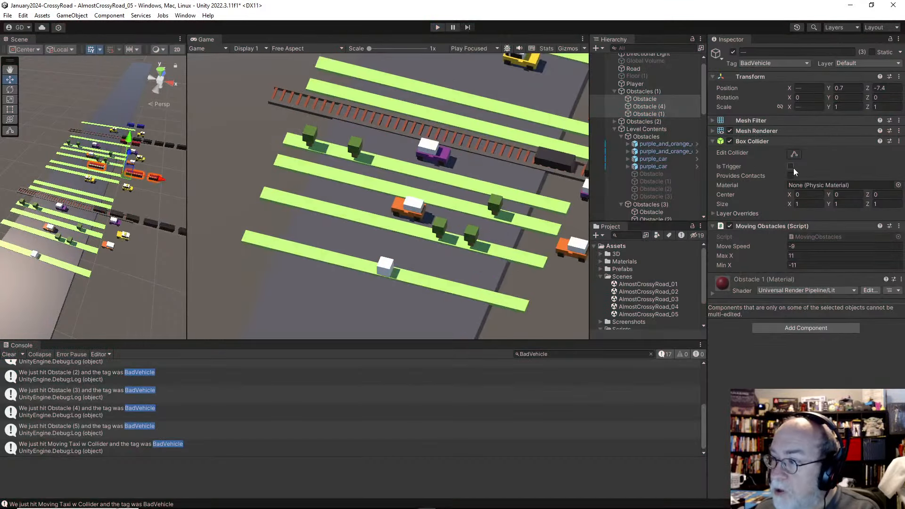
pyautogui.click(791, 167)
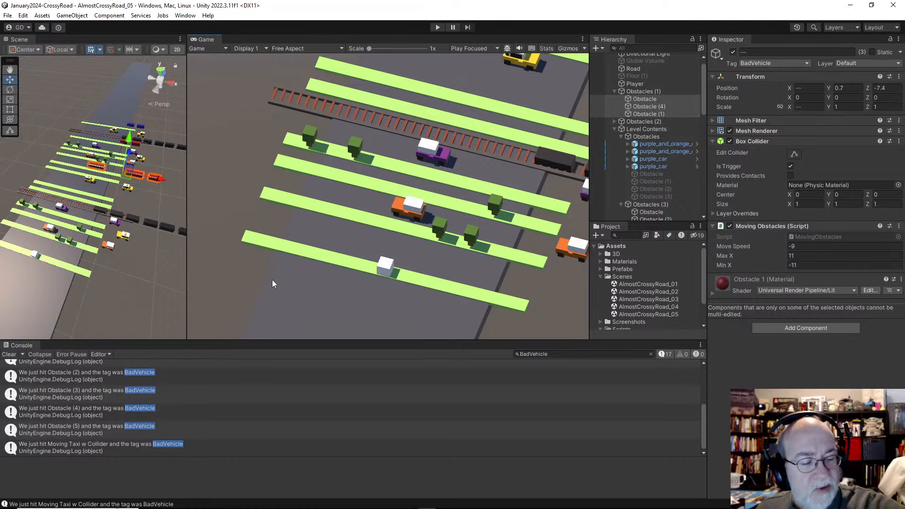
pyautogui.hotkey('alt', 'Tab')
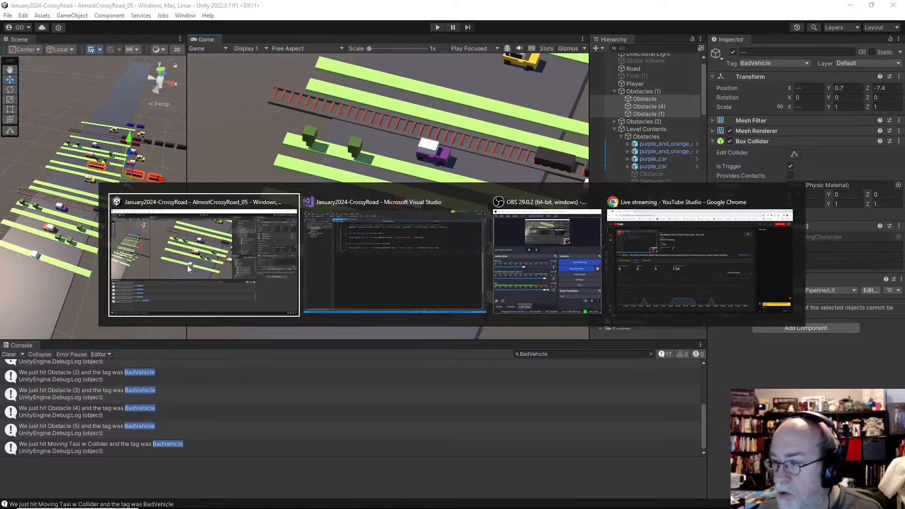
pyautogui.click(187, 265)
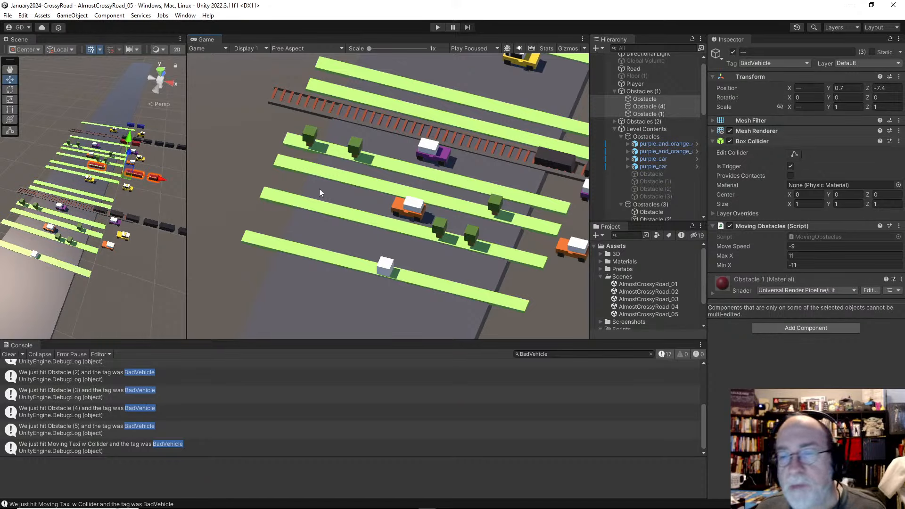
pyautogui.click(168, 211)
pyautogui.moveTo(163, 227); pyautogui.dragTo(115, 228, button='right')
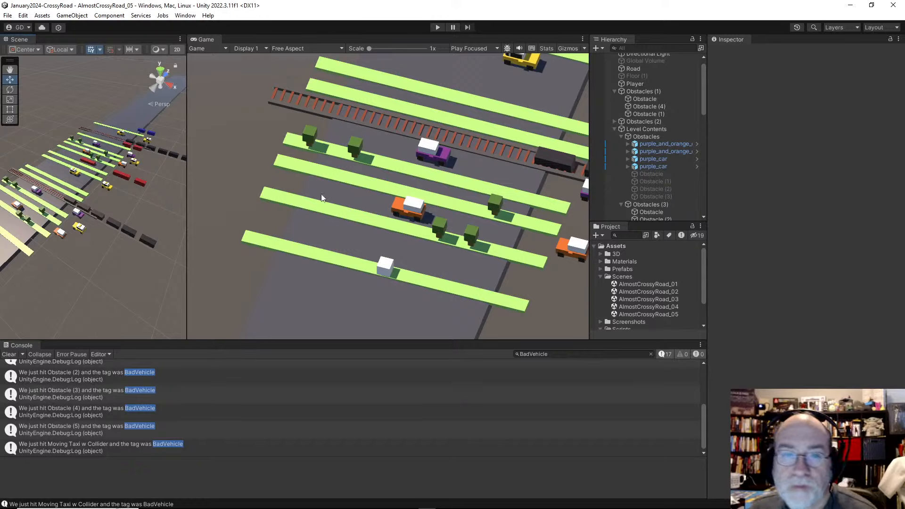
pyautogui.scroll(-3, 142, 230)
pyautogui.moveTo(173, 251); pyautogui.dragTo(148, 242, button='right')
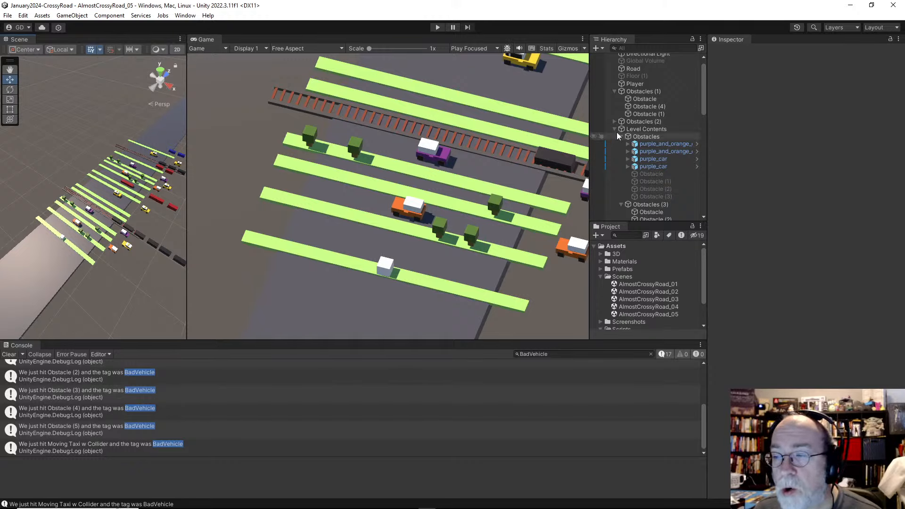
# Collapse the Obstacles (1), Level Contents and Level Contents (1) groups to tidy the scene hierarchy
pyautogui.click(640, 92)
pyautogui.press('Left')
pyautogui.press('Down')
pyautogui.press('Down')
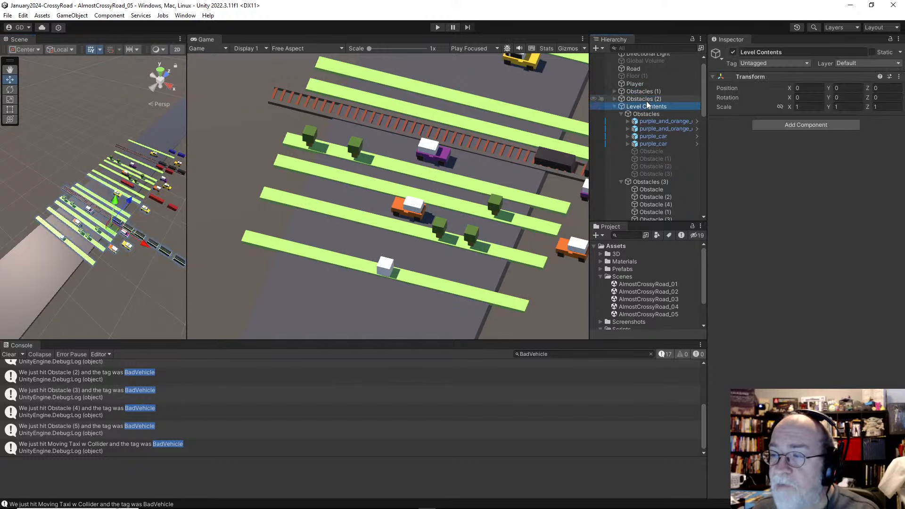
pyautogui.press('Left')
pyautogui.press('Down')
pyautogui.press('Left')
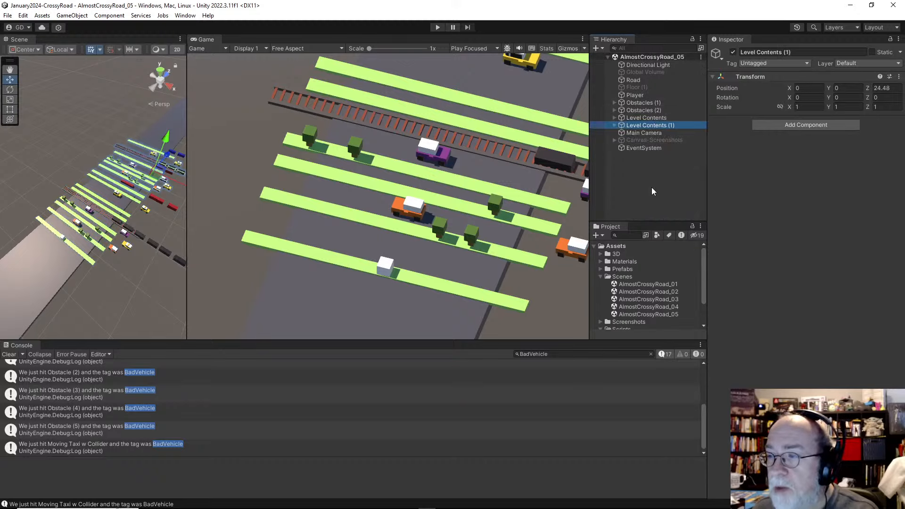
pyautogui.click(652, 191)
# Toggle the inactive Floor (1) object to check its effect, and delete it from the scene
pyautogui.click(645, 88)
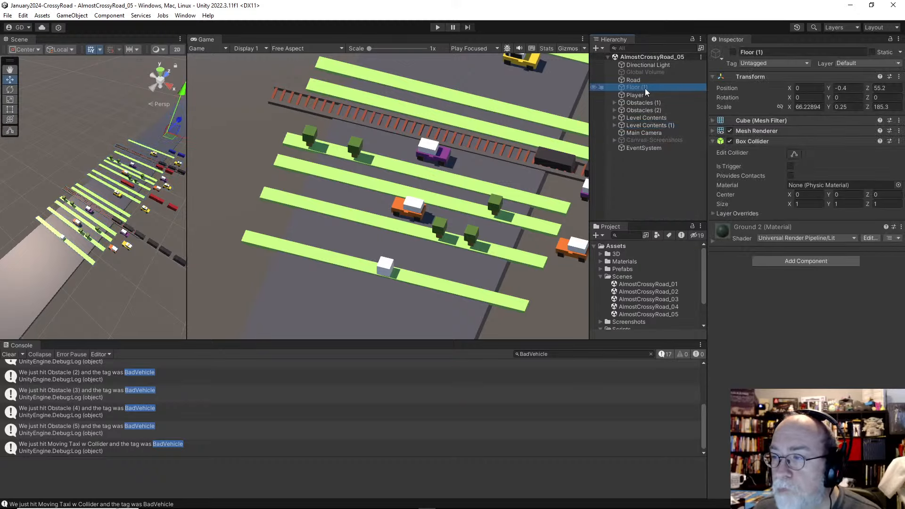
pyautogui.click(733, 52)
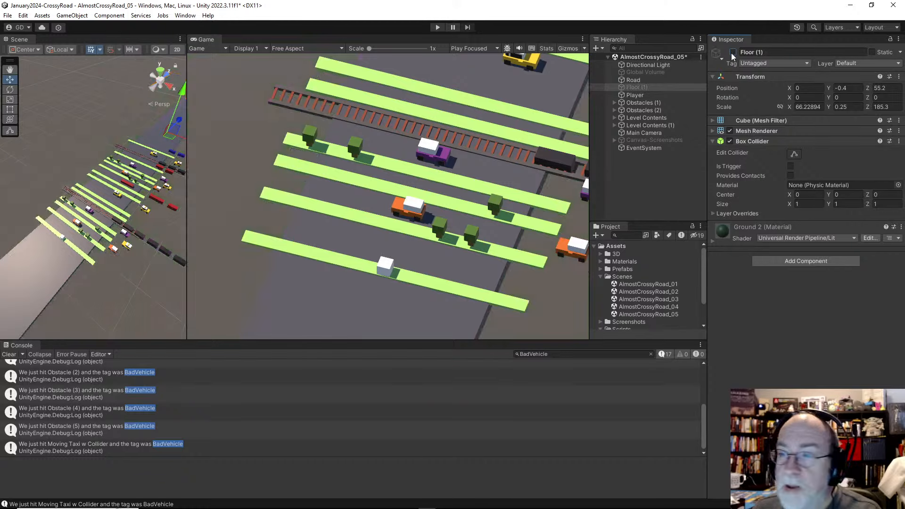
pyautogui.click(732, 53)
pyautogui.click(639, 89)
pyautogui.press('Delete')
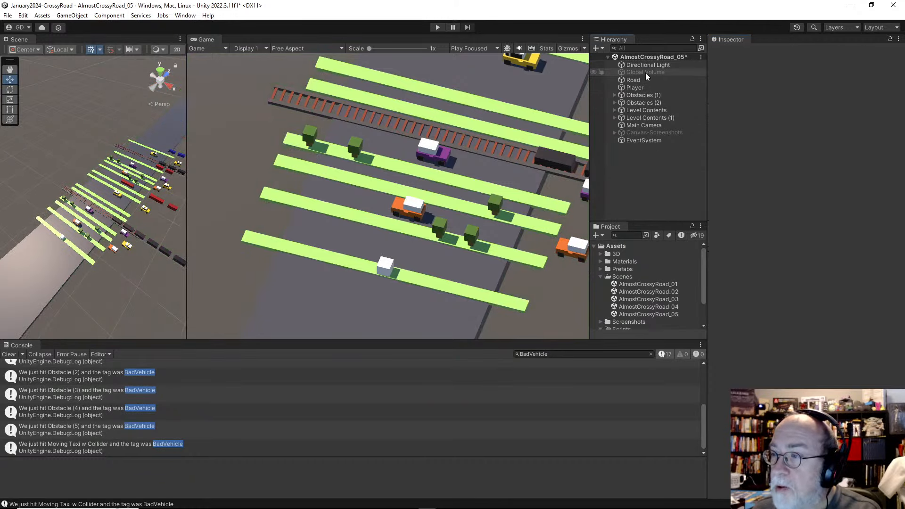
# Activate the Global Volume object, toggling it off and on to compare the post-processing effect
pyautogui.click(646, 72)
pyautogui.click(733, 52)
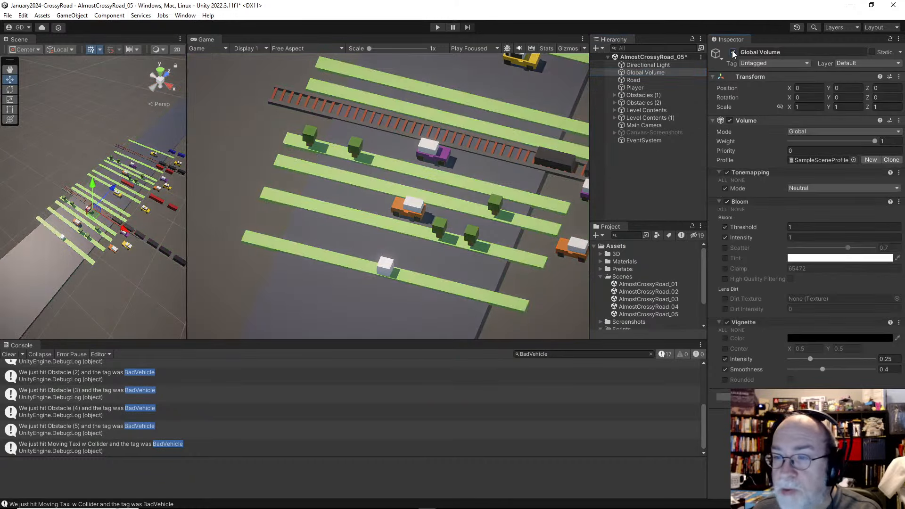
pyautogui.click(733, 53)
pyautogui.click(733, 53)
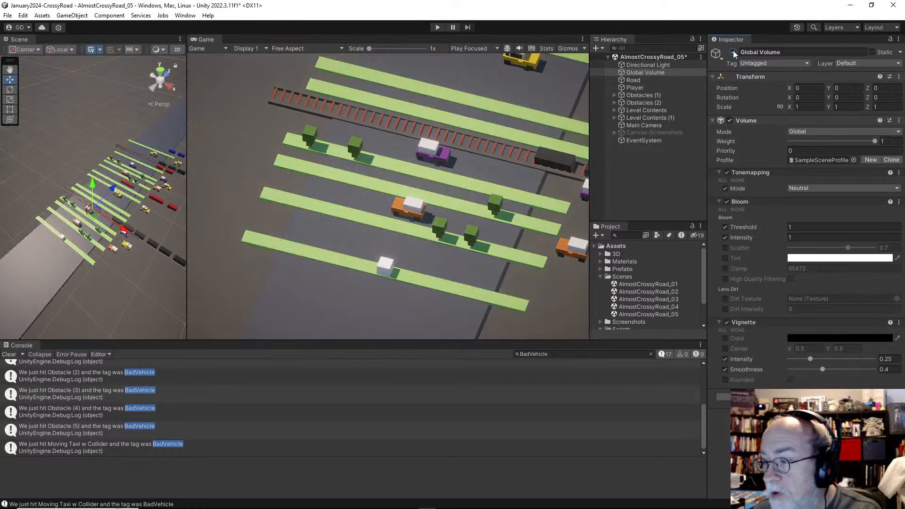
# Run the game, raise the Global Volume's Vignette intensity to 0.401, and compare the view with the volume off and on
pyautogui.click(438, 27)
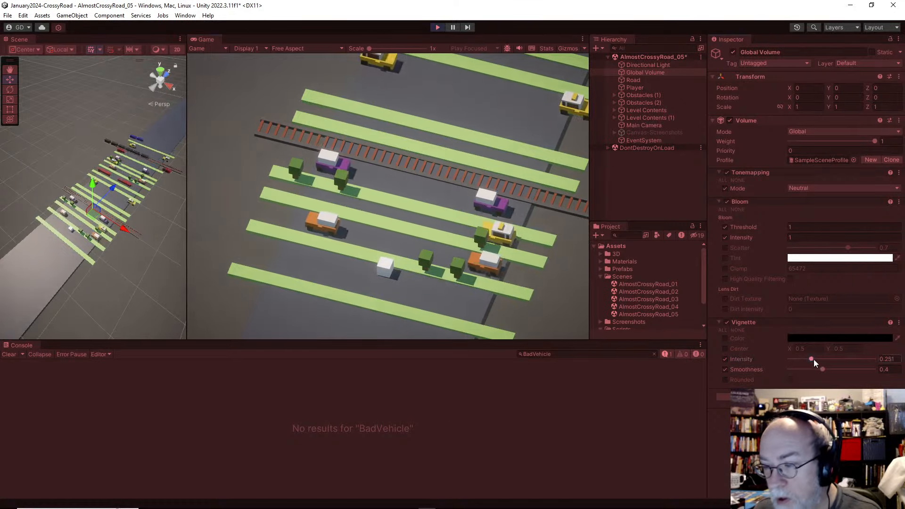
pyautogui.moveTo(813, 359); pyautogui.dragTo(822, 353)
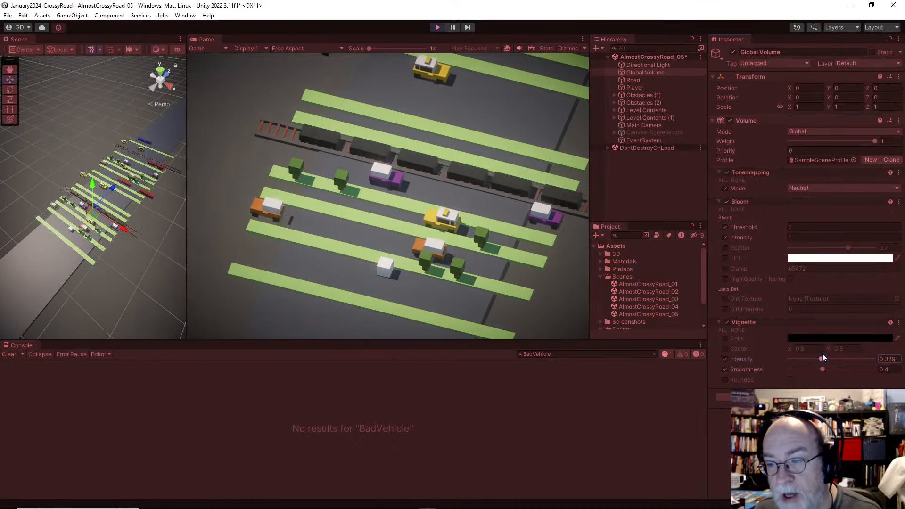
pyautogui.click(732, 52)
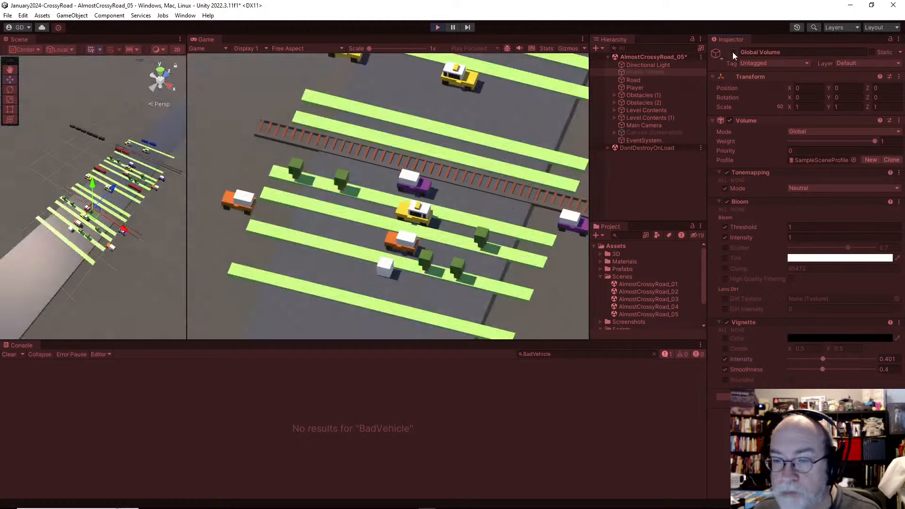
pyautogui.click(733, 52)
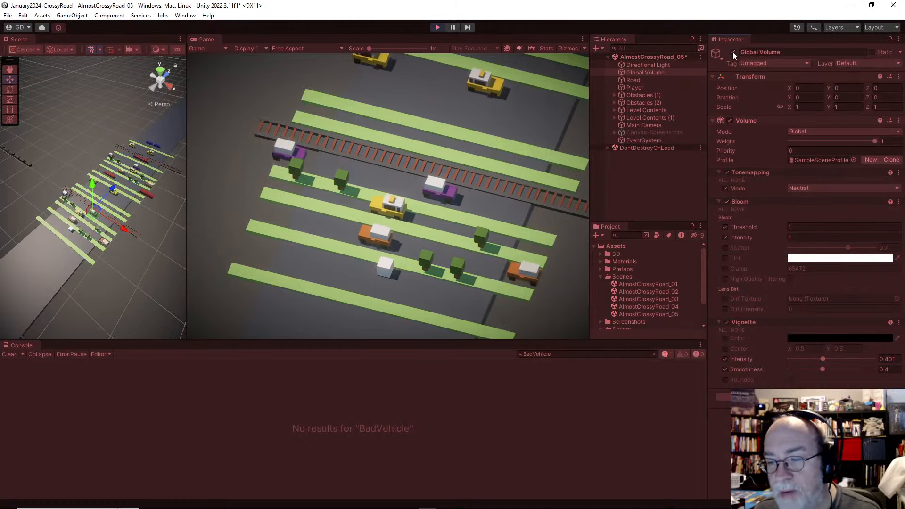
# Try different Bloom threshold values on the Global Volume, return the threshold to 1, and disable Bloom
pyautogui.moveTo(778, 228); pyautogui.dragTo(750, 229)
pyautogui.moveTo(680, 230); pyautogui.dragTo(715, 238)
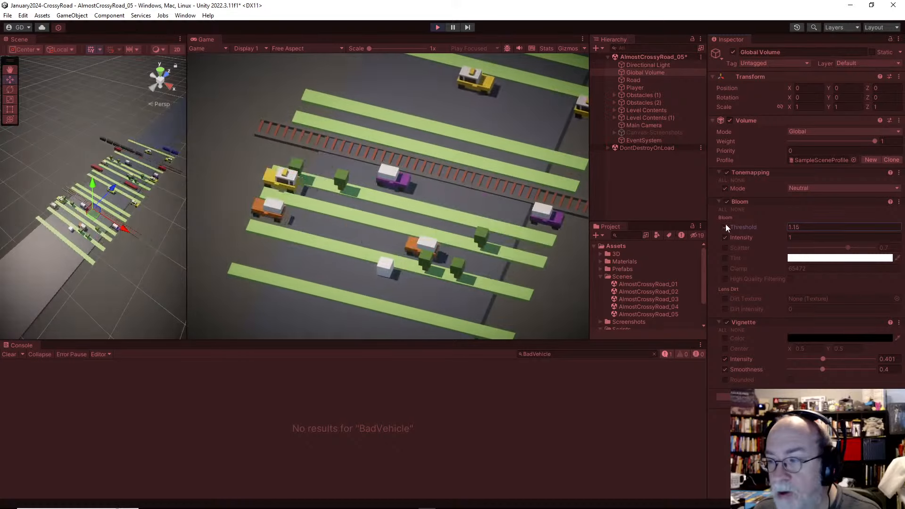
pyautogui.click(726, 201)
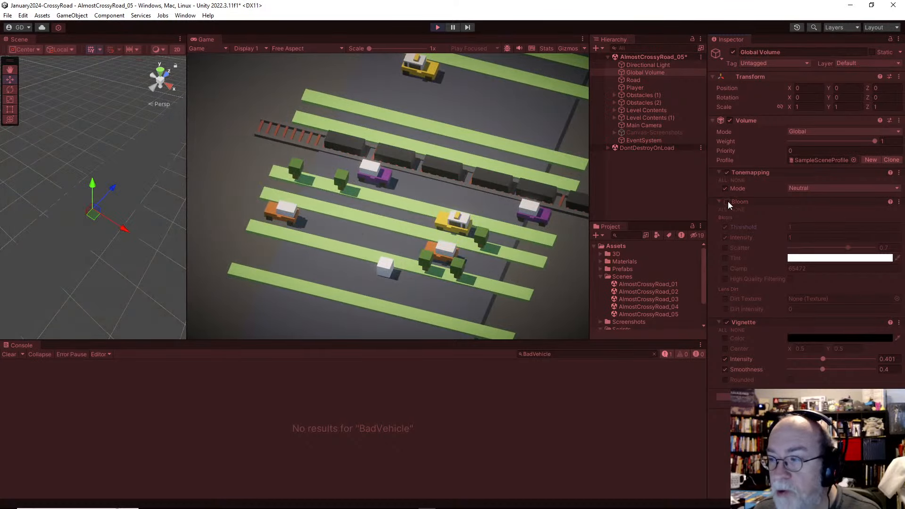
# Set the Global Volume's Tonemapping mode to ACES and stop the game
pyautogui.click(819, 187)
pyautogui.click(807, 219)
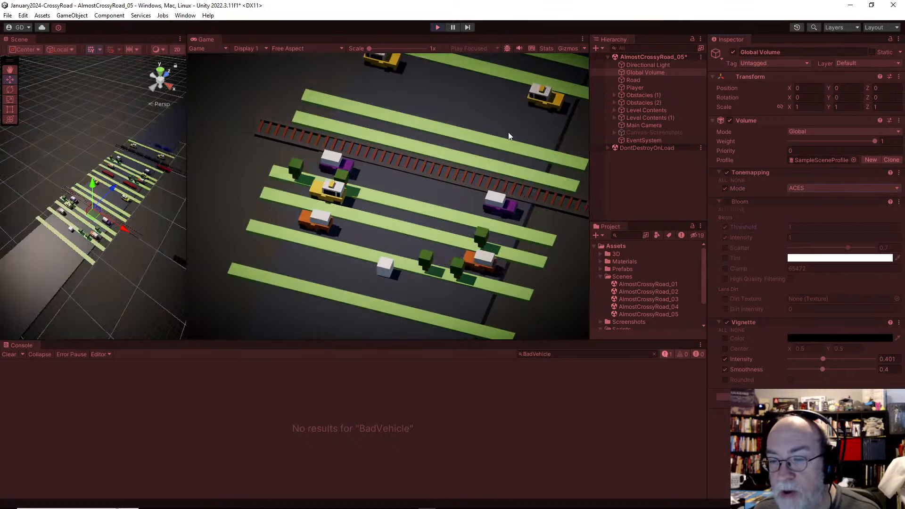
pyautogui.click(438, 28)
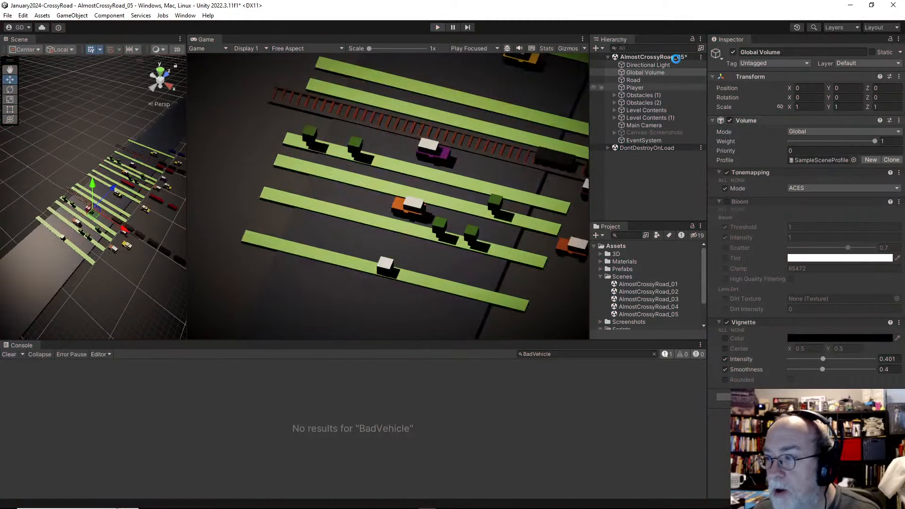
# Deactivate the Global Volume object and save the scene
pyautogui.click(733, 52)
pyautogui.click(638, 73)
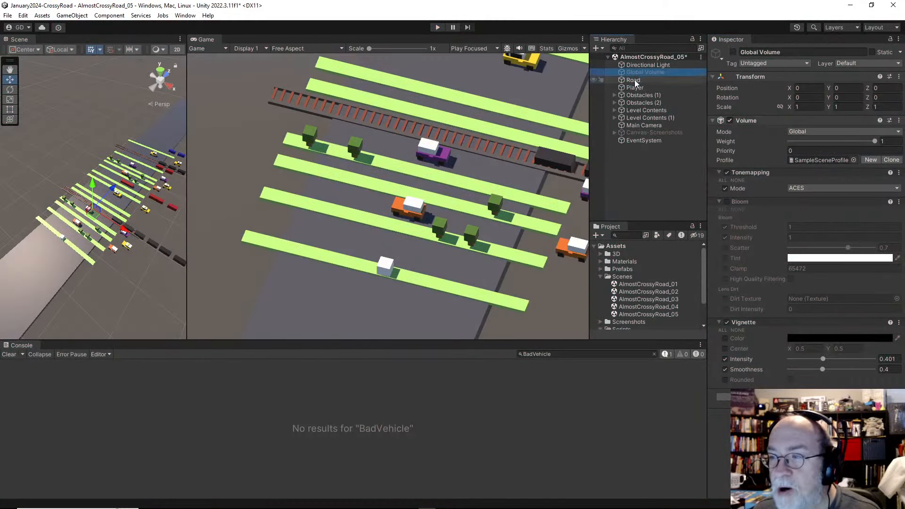
pyautogui.hotkey('ctrl', 's')
# Inspect the inactive Canvas-Screenshots object and the RawImage nested under it
pyautogui.click(653, 133)
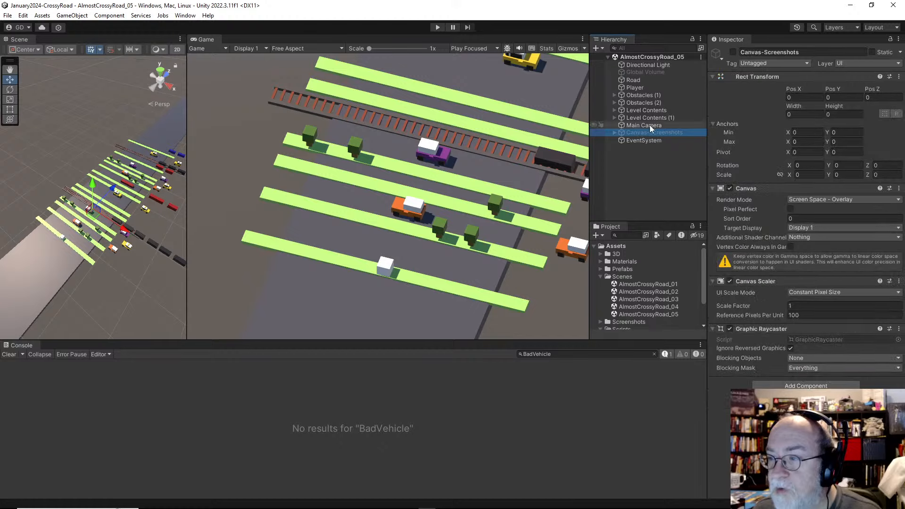
pyautogui.press('Right')
pyautogui.click(671, 138)
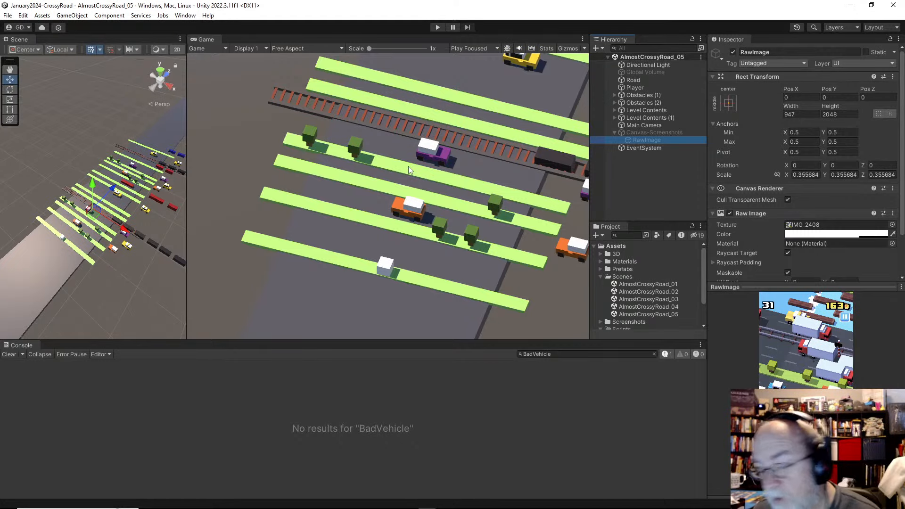
pyautogui.click(654, 133)
pyautogui.click(615, 133)
# Add a TextMeshPro UI text object to the scene and import the TMP Essentials resources
pyautogui.click(73, 16)
pyautogui.moveTo(72, 119)
pyautogui.click(239, 130)
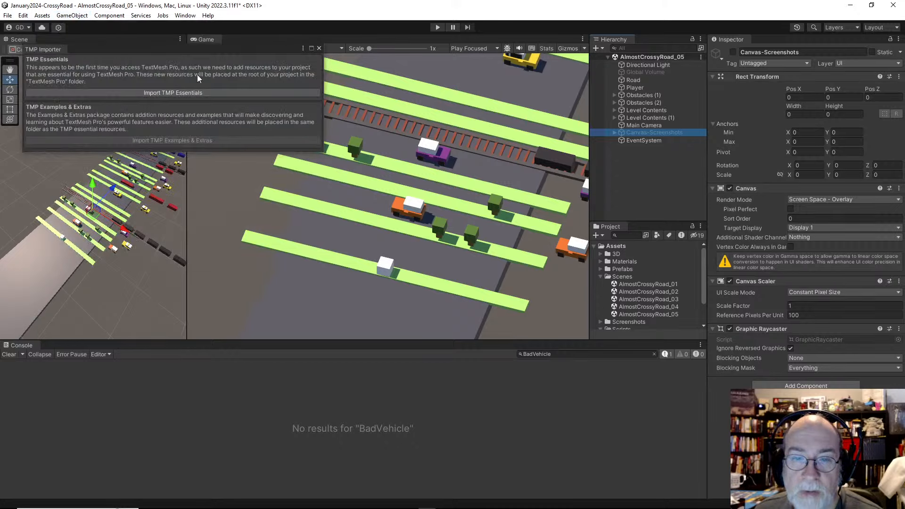
pyautogui.click(159, 92)
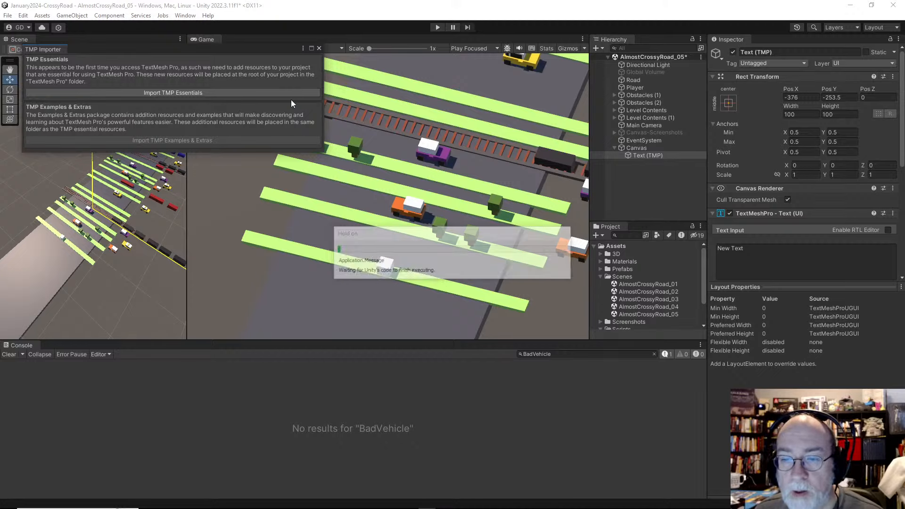
pyautogui.click(320, 48)
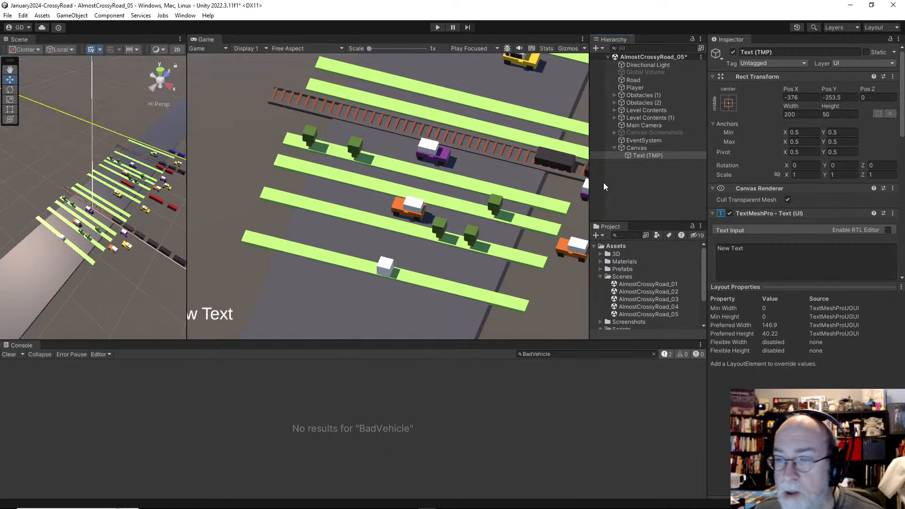
# Anchor and position the Text (TMP) object at the top-left corner of its canvas
pyautogui.click(648, 156)
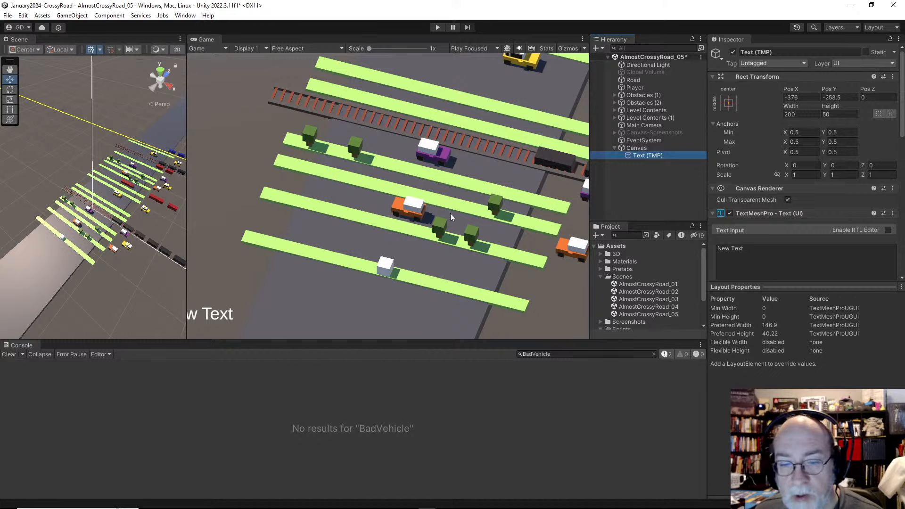
pyautogui.click(730, 103)
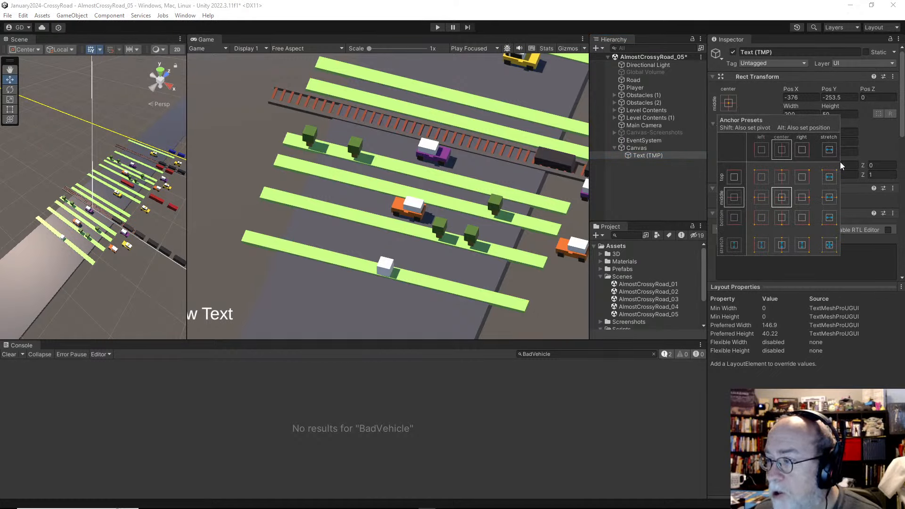
pyautogui.press('alt')
pyautogui.keyDown('alt'); pyautogui.click(760, 178); pyautogui.keyUp('alt')
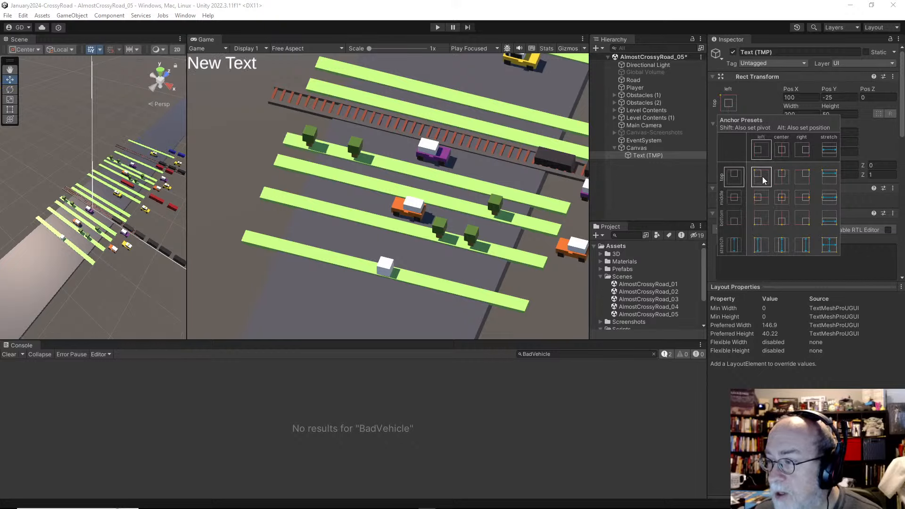
# Change the content of the Text (TMP) object to "Score: 0"
pyautogui.click(651, 156)
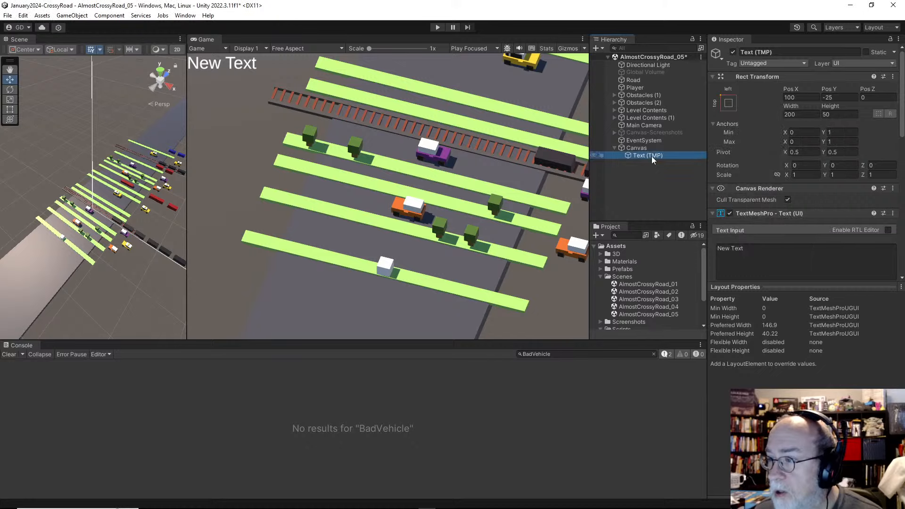
pyautogui.click(753, 253)
pyautogui.hotkey('ctrl', 'a')
pyautogui.write('Score: ')
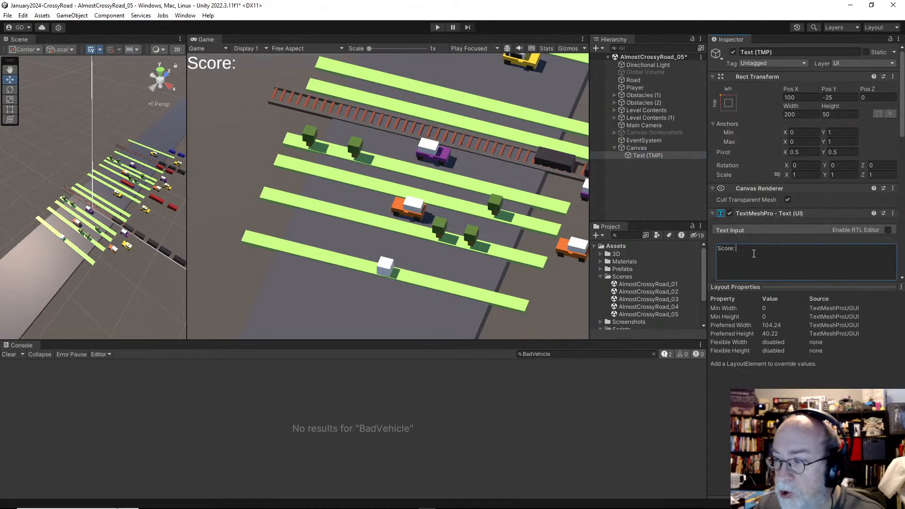
pyautogui.write('0')
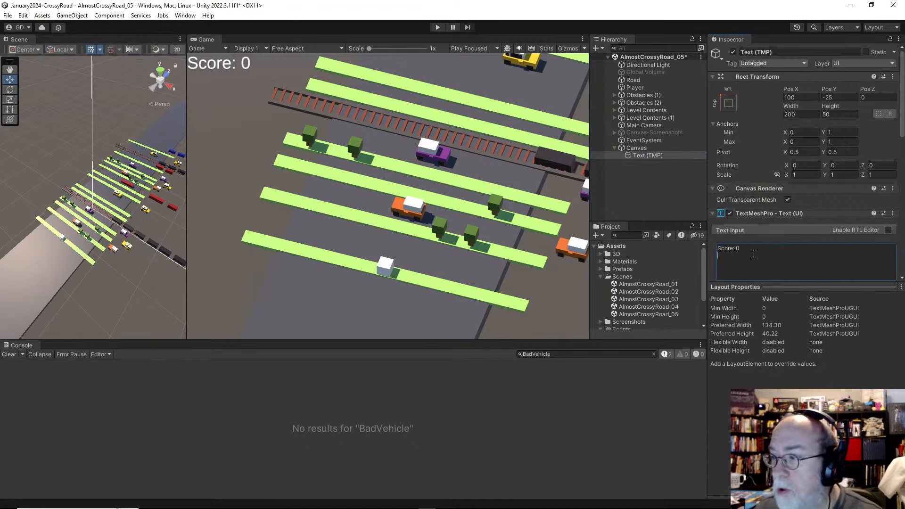
# Switch to Visual Studio and add "using TMPro;" below the other using directives in PlayerMovement.cs
pyautogui.hotkey('alt', 'Tab')
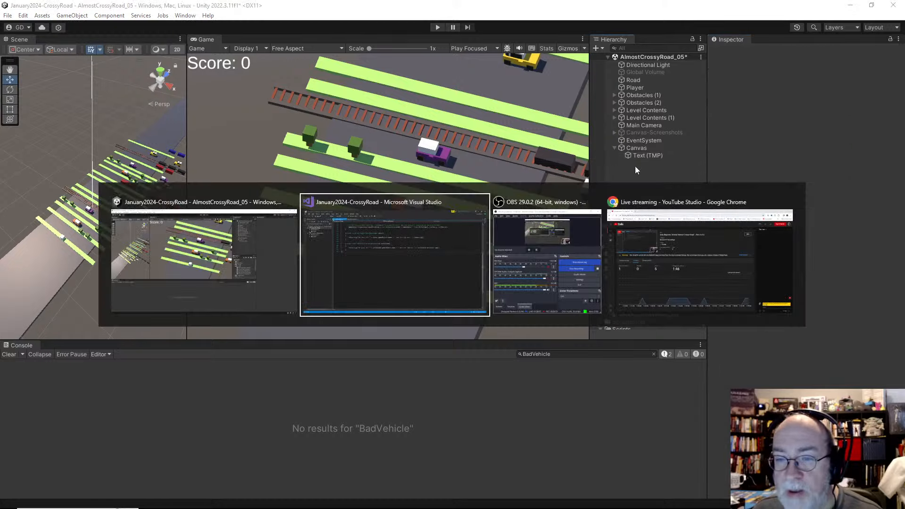
pyautogui.click(241, 45)
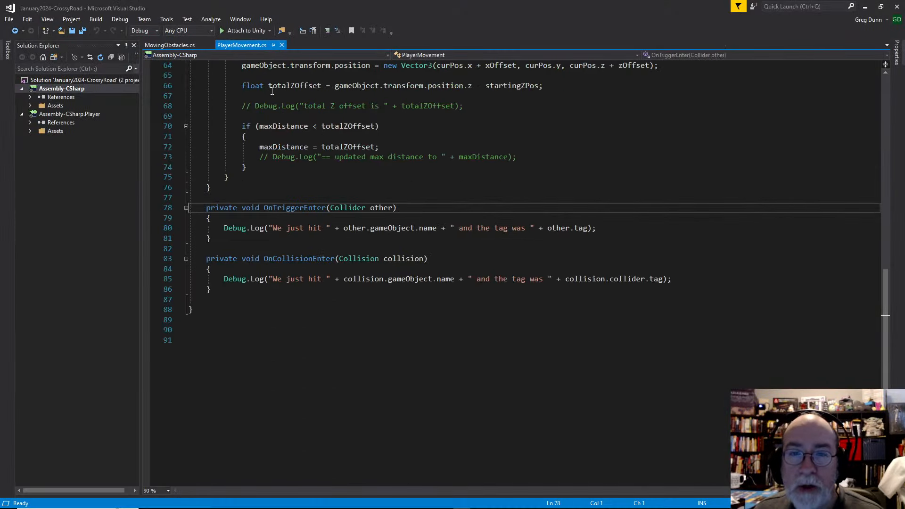
pyautogui.scroll(15, 284, 96)
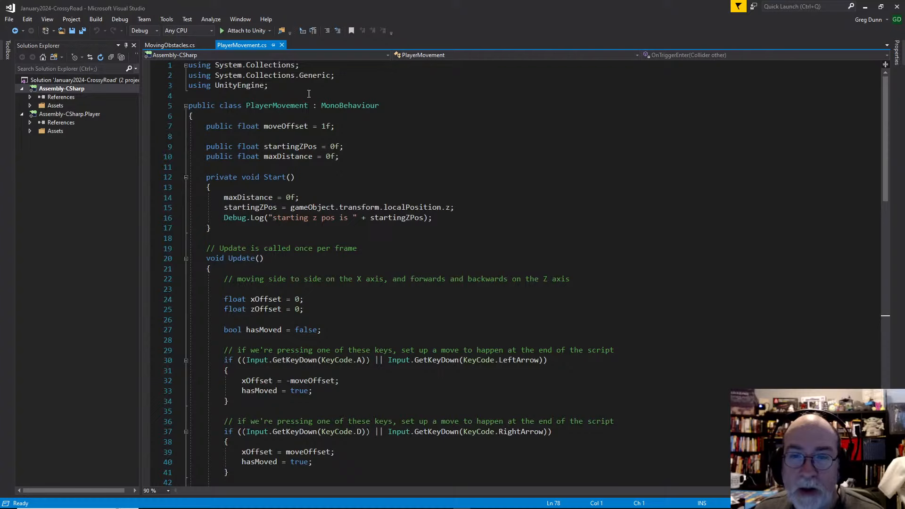
pyautogui.click(308, 90)
pyautogui.press('Return')
pyautogui.write('using ')
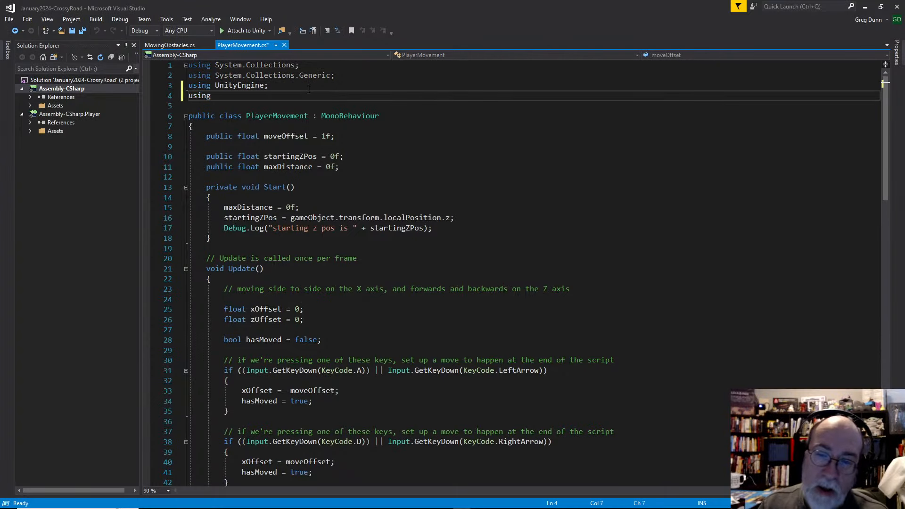
pyautogui.write('TMPro;')
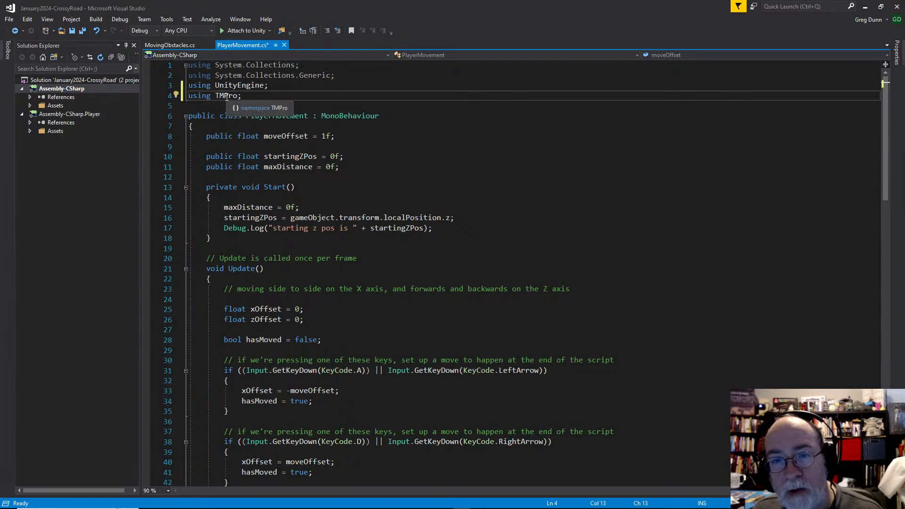
# Declare "public TMP_Text txtScore;" below the maxDistance field and save the script
pyautogui.click(373, 167)
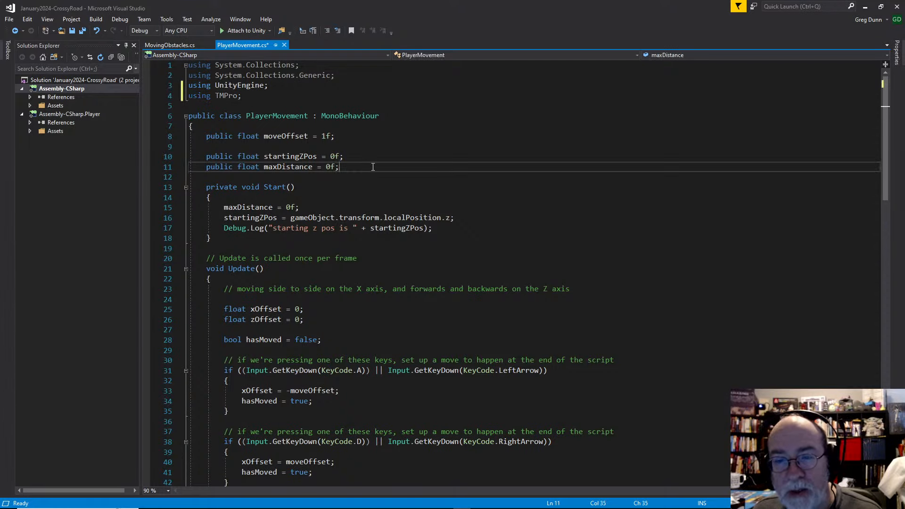
pyautogui.press('Return')
pyautogui.press('Return')
pyautogui.write('p')
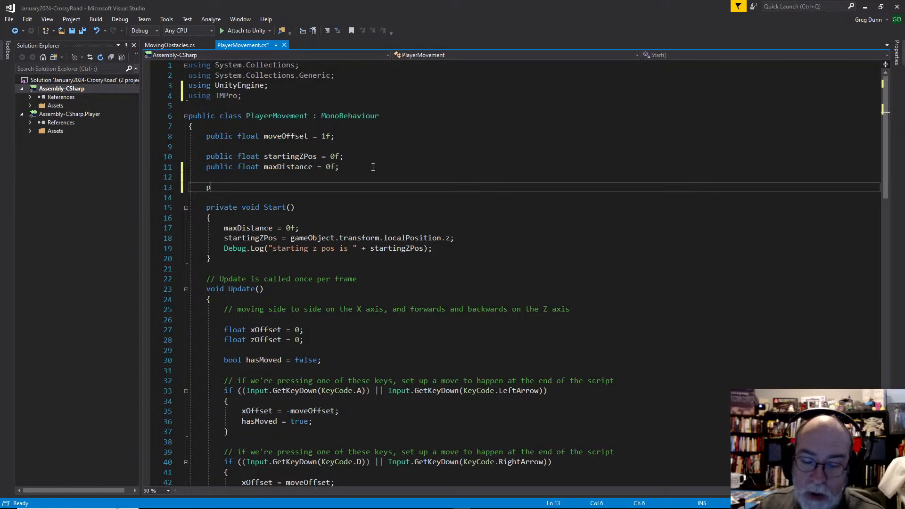
pyautogui.write('ublic tmp_Text')
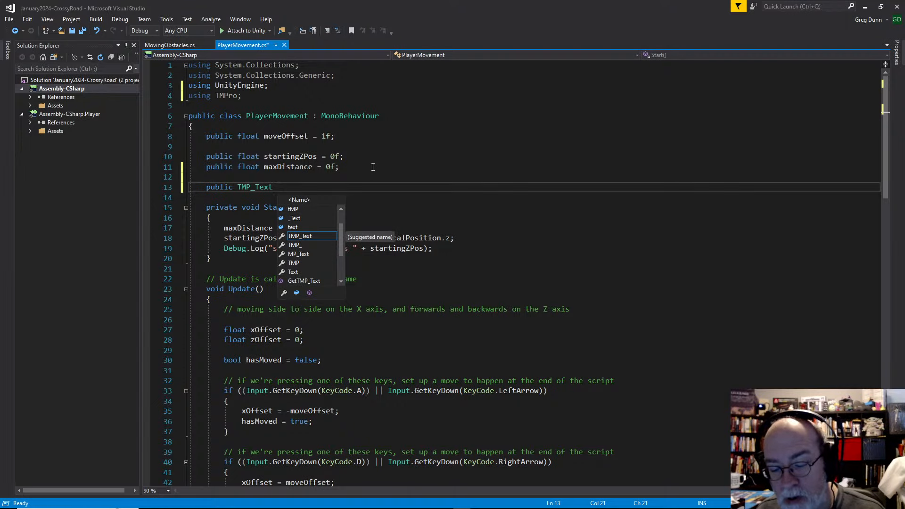
pyautogui.write(' txtScore;')
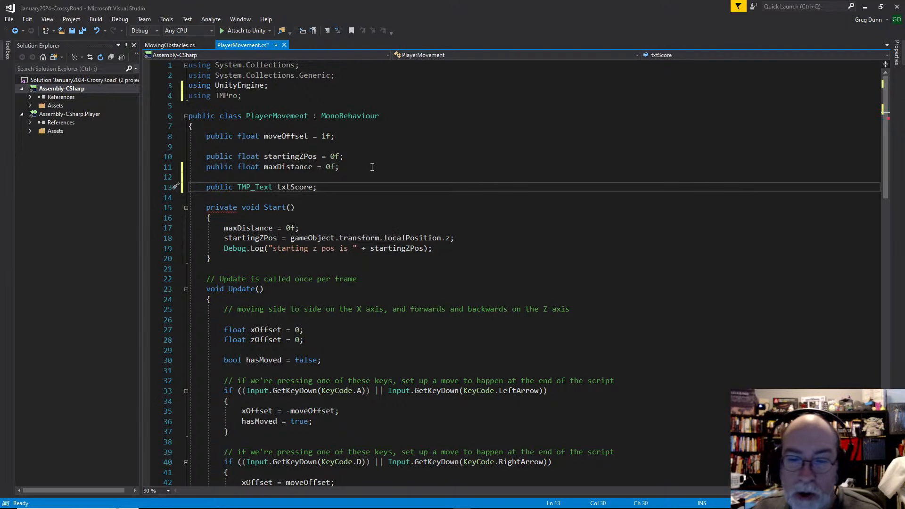
pyautogui.click(264, 228)
pyautogui.hotkey('ctrl', 's')
# Review the PlayerMovement script from the txtScore declaration to the collision methods, looking for where the score text should be set
pyautogui.doubleClick(291, 188)
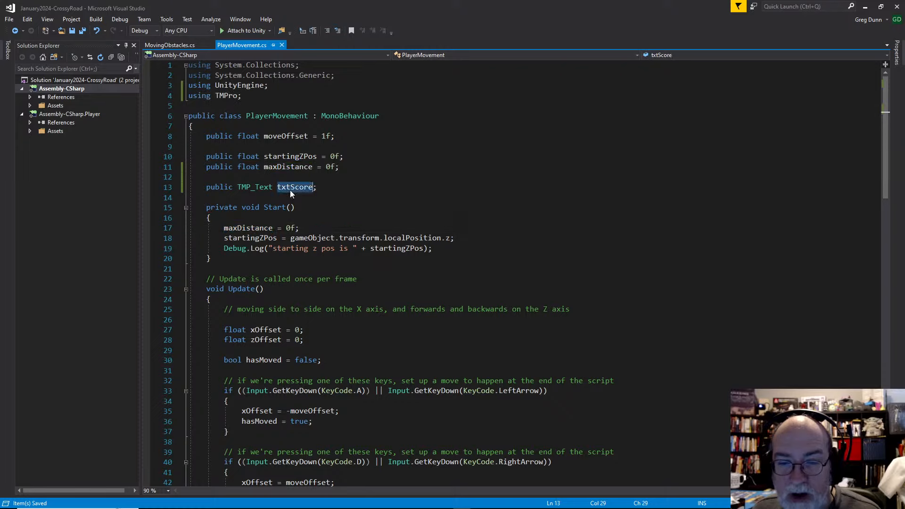
pyautogui.click(330, 218)
pyautogui.scroll(-9, 334, 221)
pyautogui.scroll(7, 334, 220)
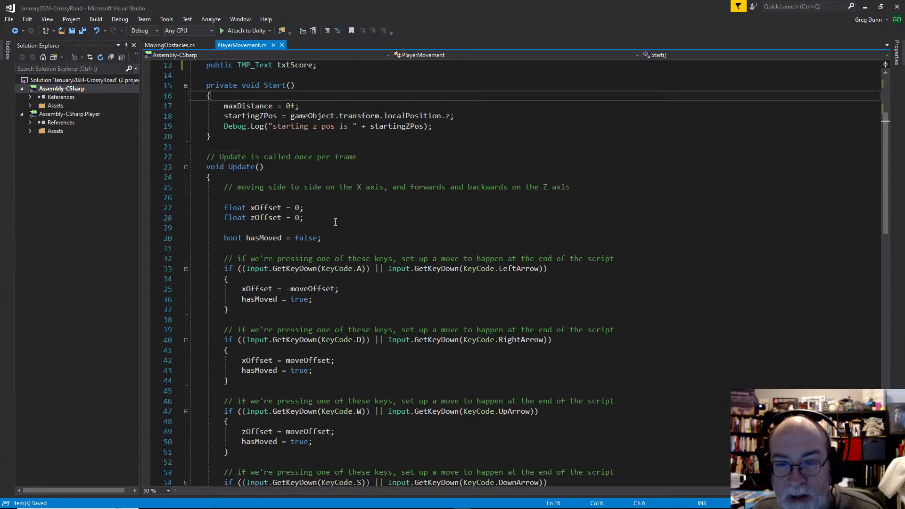
pyautogui.scroll(-20, 334, 221)
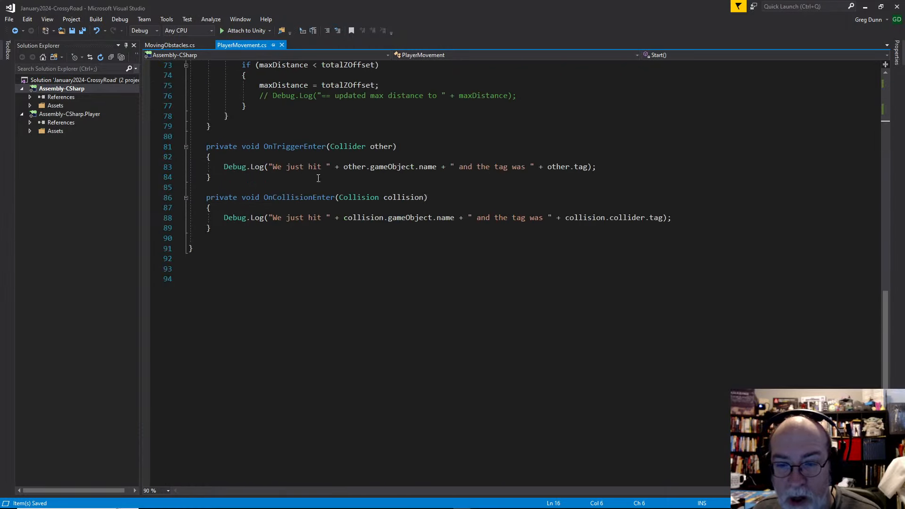
pyautogui.scroll(5, 319, 178)
pyautogui.scroll(19, 373, 241)
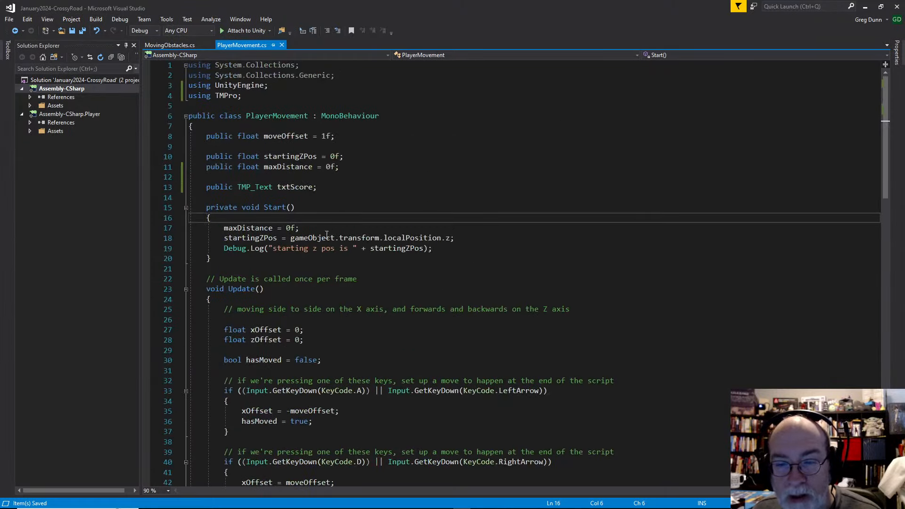
# Add the line txtScore.text = "Score: 0"; at the end of the Start method
pyautogui.click(430, 230)
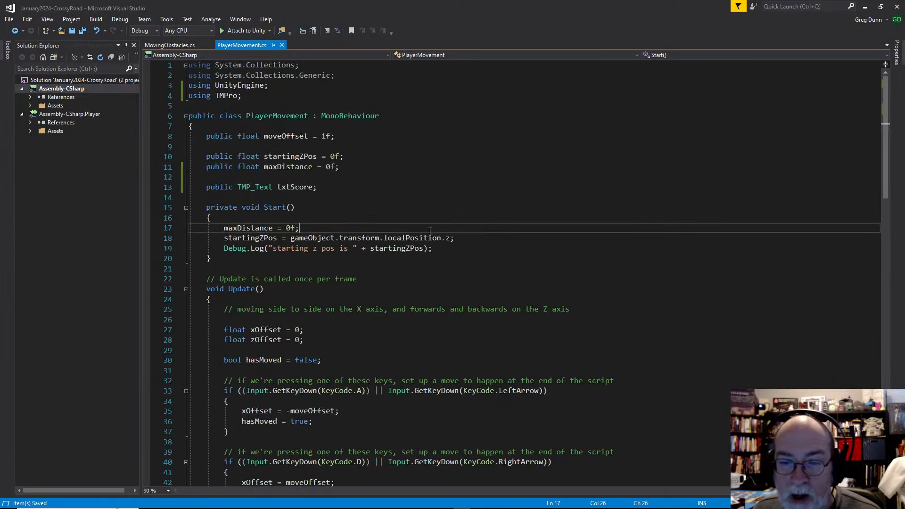
pyautogui.click(454, 249)
pyautogui.press('Return')
pyautogui.press('Return')
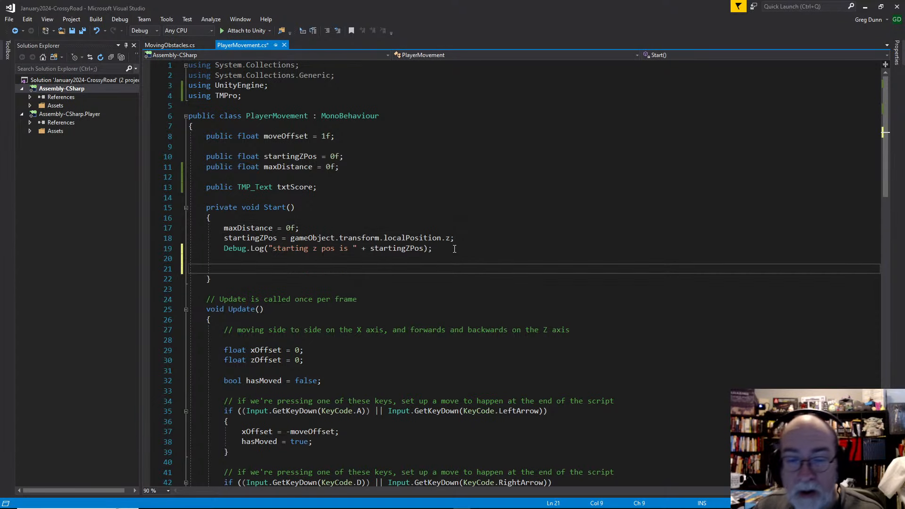
pyautogui.write('txtScore.text')
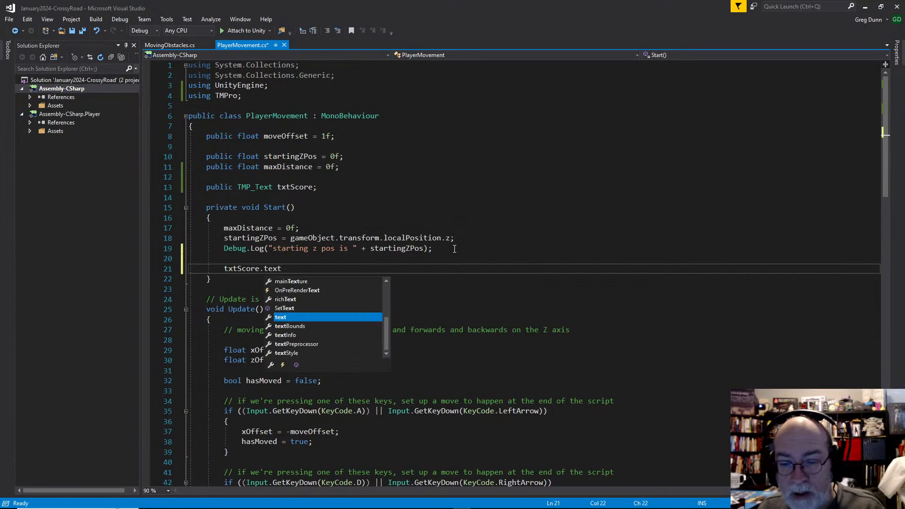
pyautogui.write(' = "txtScore')
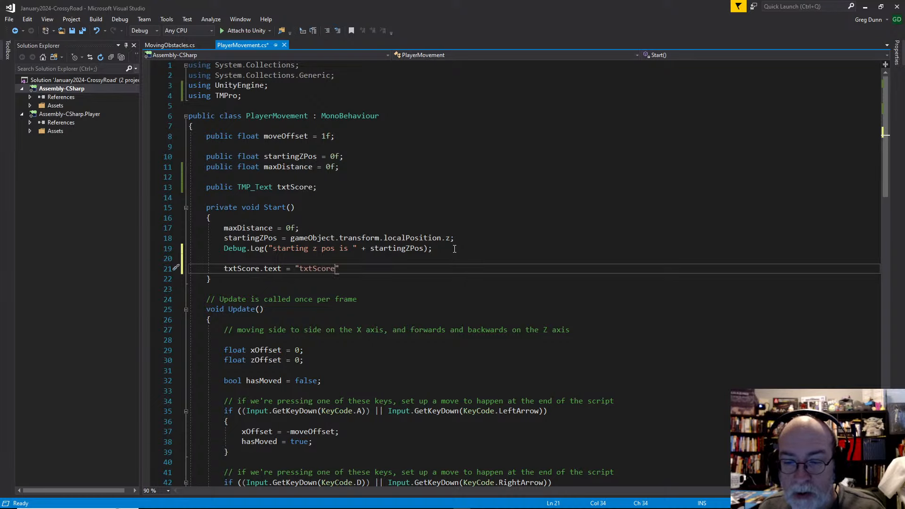
pyautogui.hotkey('ctrl', 'BackSpace')
pyautogui.write('Score: 0"')
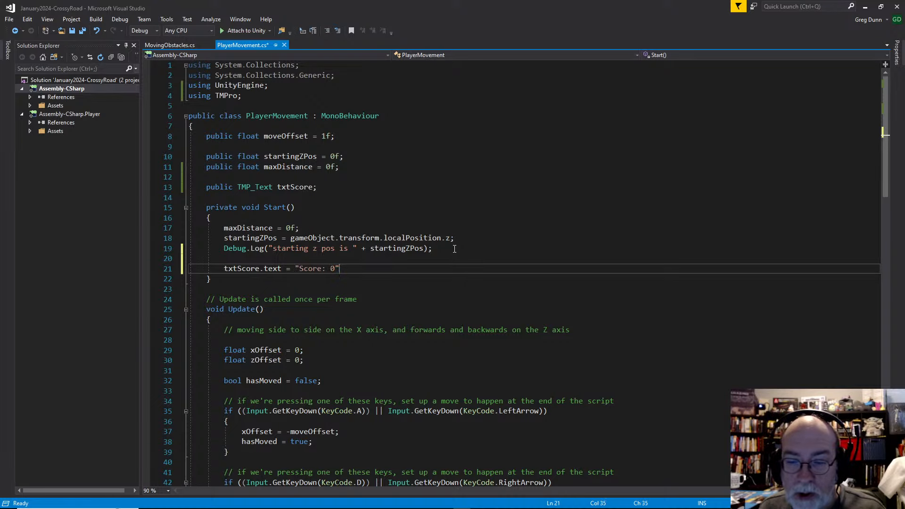
pyautogui.write(';')
# Copy the txtScore.text line from Start to the end of the "if (maxDistance < totalZOffset)" block in Update
pyautogui.hotkey('shift', 'Home')
pyautogui.hotkey('ctrl', 'c')
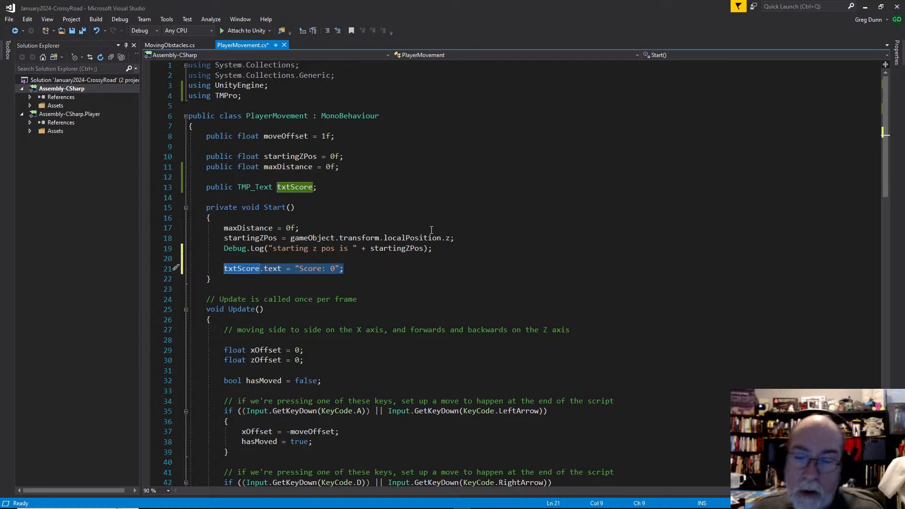
pyautogui.scroll(-20, 432, 229)
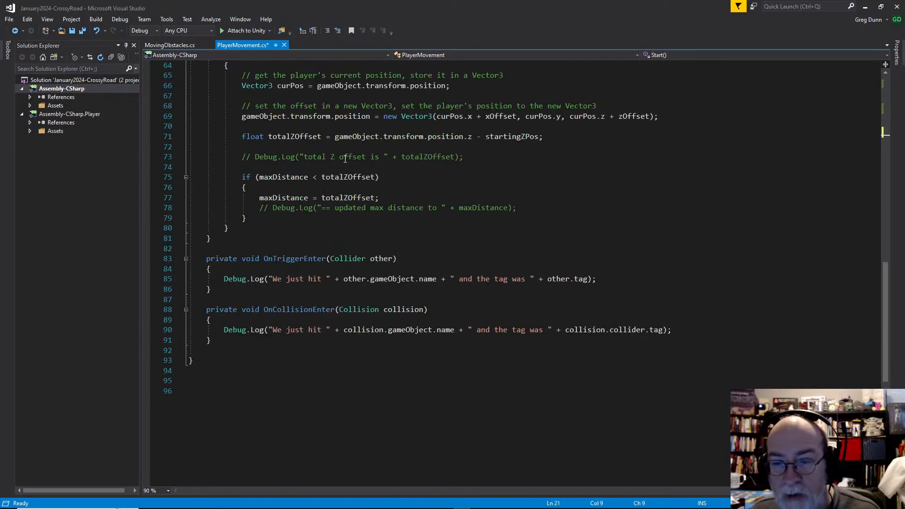
pyautogui.click(445, 137)
pyautogui.click(313, 198)
pyautogui.click(536, 208)
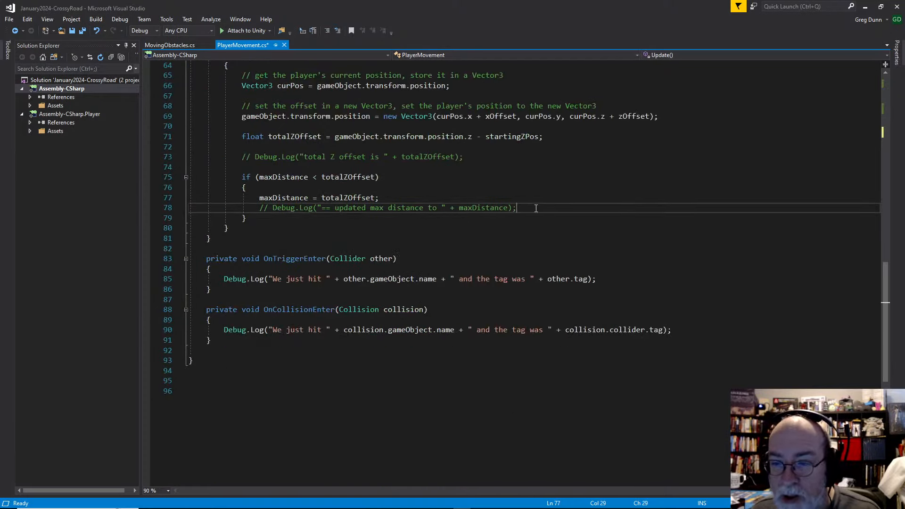
pyautogui.press('Return')
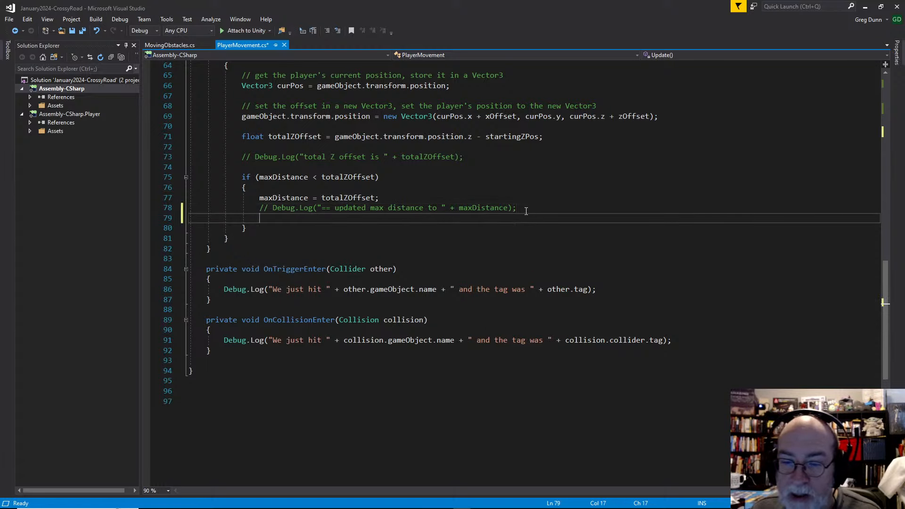
pyautogui.hotkey('ctrl', 'v')
# Change the copied line to txtScore.text = "Score: " + maxDistance.ToString(); and save the script
pyautogui.press('BackSpace')
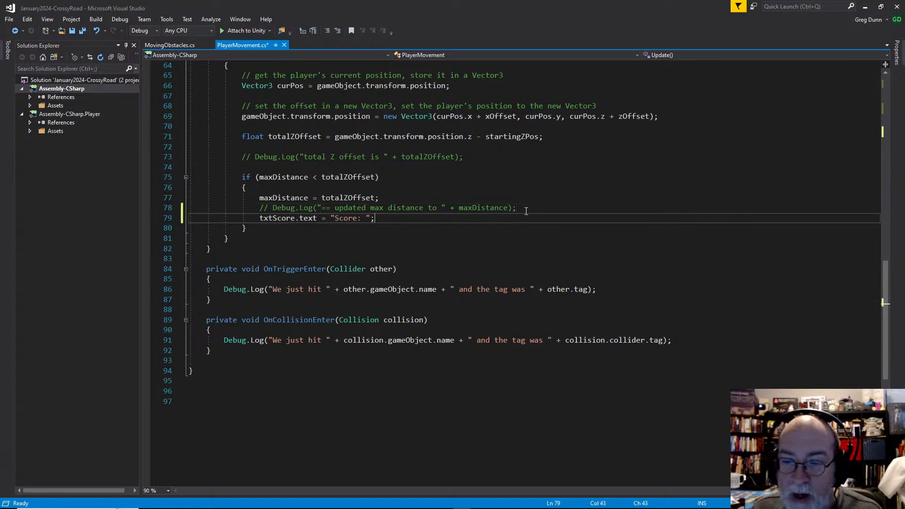
pyautogui.press('Left')
pyautogui.write('+ ma')
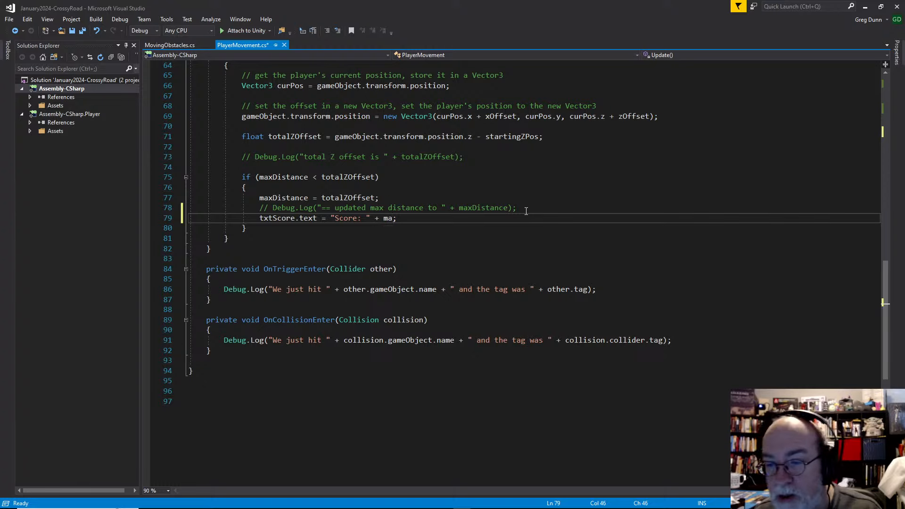
pyautogui.write('xDistance.tos')
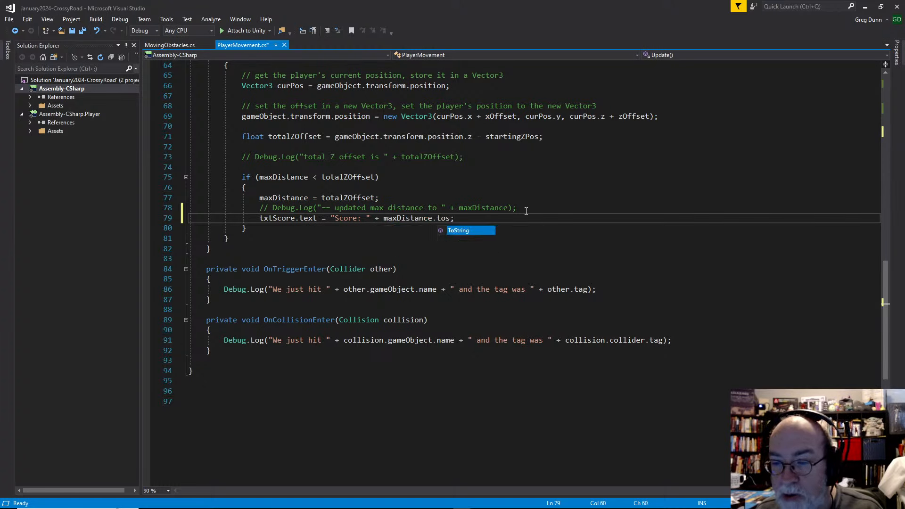
pyautogui.write('();')
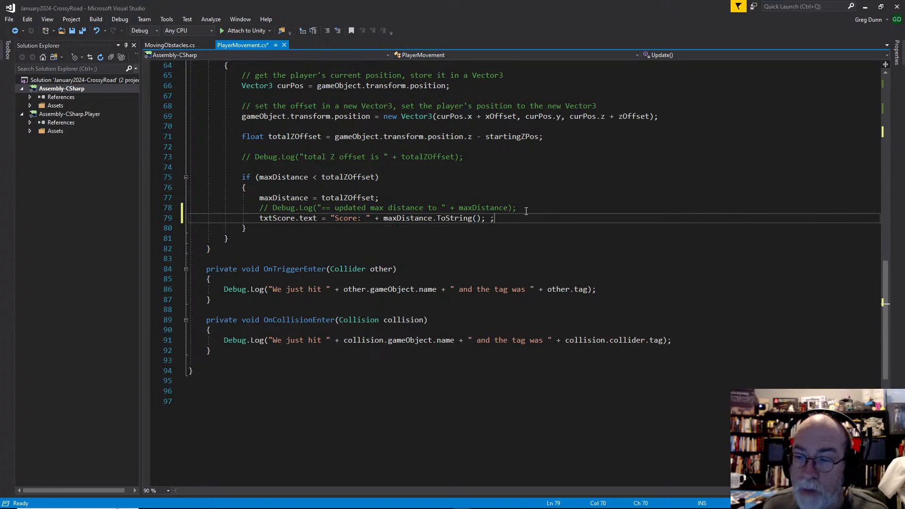
pyautogui.press('Down')
pyautogui.press('Down')
pyautogui.hotkey('ctrl', 's')
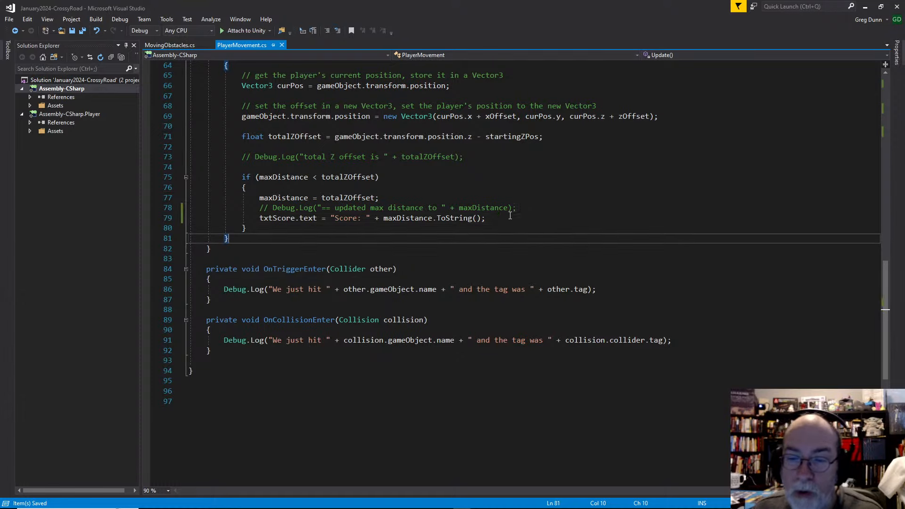
pyautogui.click(303, 270)
pyautogui.click(299, 371)
pyautogui.click(293, 387)
# Switch to Unity, run the game, clear the console's BadVehicle search filter to read all messages, and stop the game
pyautogui.hotkey('alt', 'Tab')
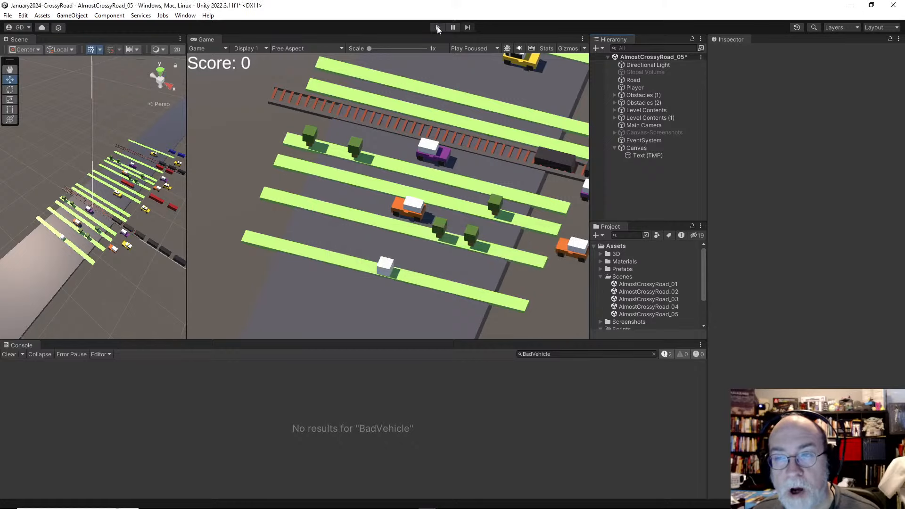
pyautogui.click(437, 27)
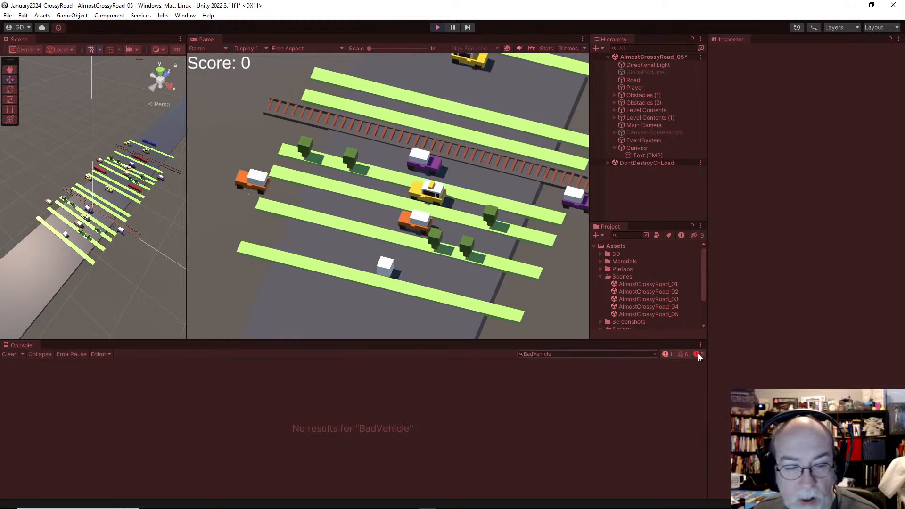
pyautogui.click(655, 354)
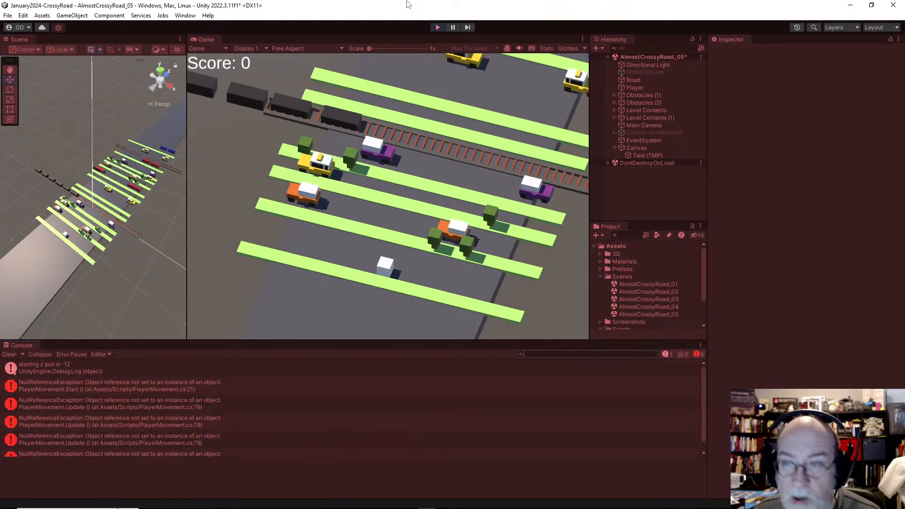
pyautogui.click(438, 27)
# Assign the Canvas's Text (TMP) object to Txt Score in the Player's Player Movement script
pyautogui.click(634, 88)
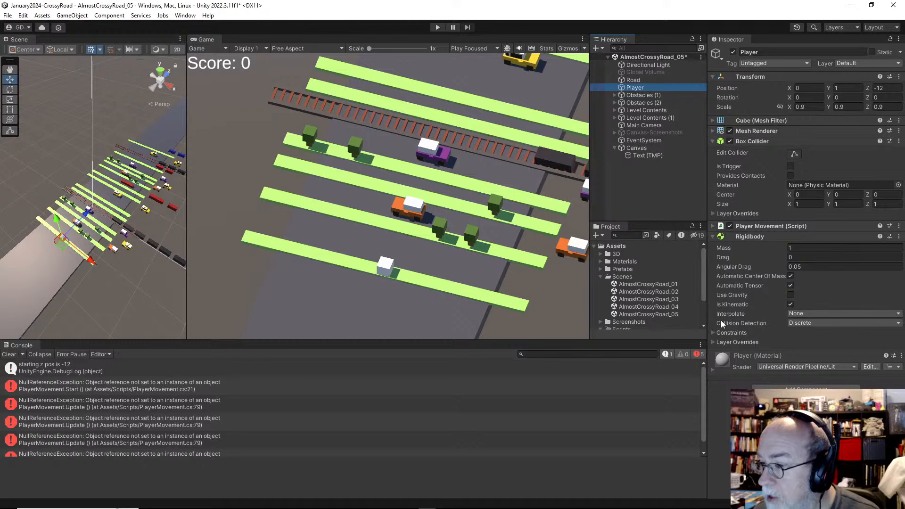
pyautogui.click(713, 226)
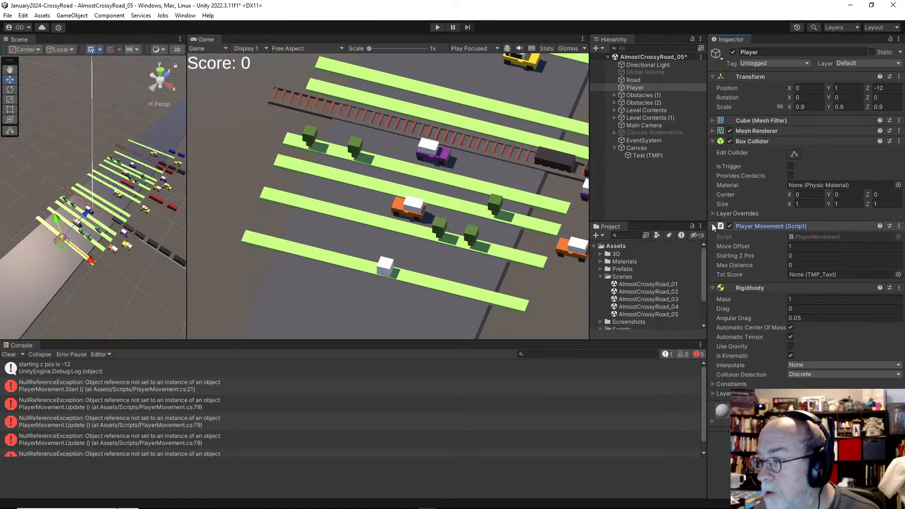
pyautogui.moveTo(640, 155); pyautogui.dragTo(815, 278)
# Rename the Text (TMP) object under the Canvas as Score (TMP)
pyautogui.click(688, 155)
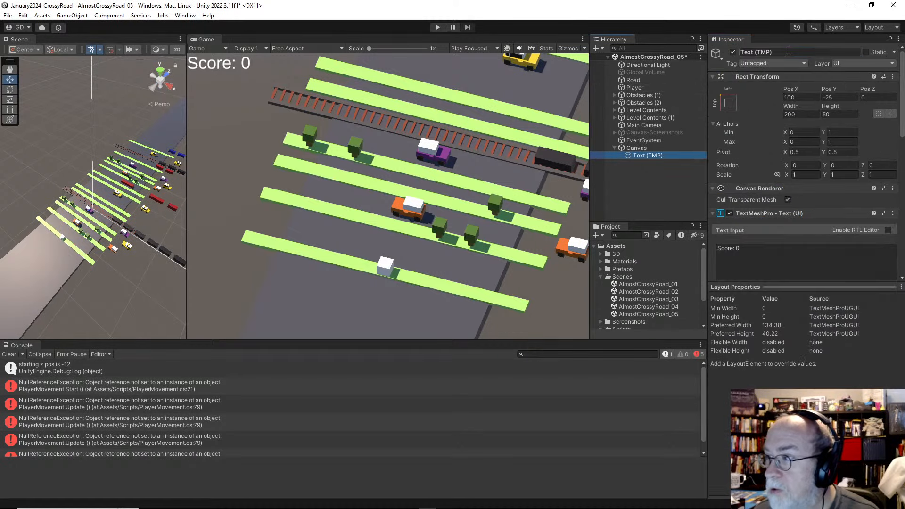
pyautogui.click(788, 51)
pyautogui.press('Home')
pyautogui.press('Delete')
pyautogui.press('Delete')
pyautogui.press('Delete')
pyautogui.press('Delete')
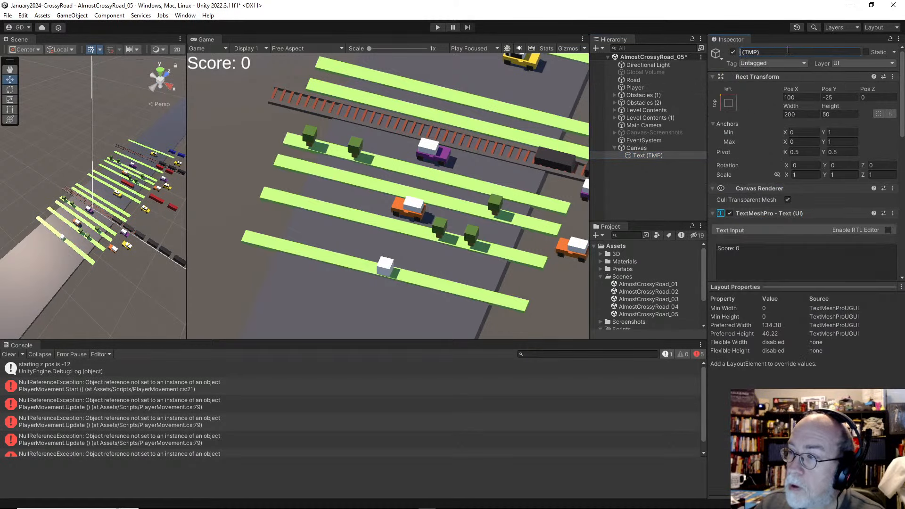
pyautogui.write('Scpre')
pyautogui.press('BackSpace')
pyautogui.press('BackSpace')
pyautogui.press('BackSpace')
pyautogui.write('ore')
pyautogui.press('Return')
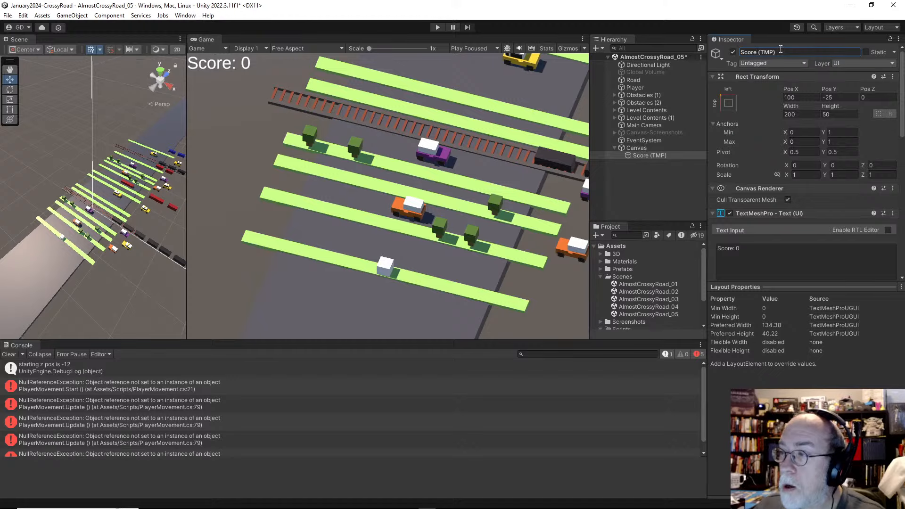
# Run the game and move the player forward across the lanes to test the on-screen score, and stop it
pyautogui.click(444, 27)
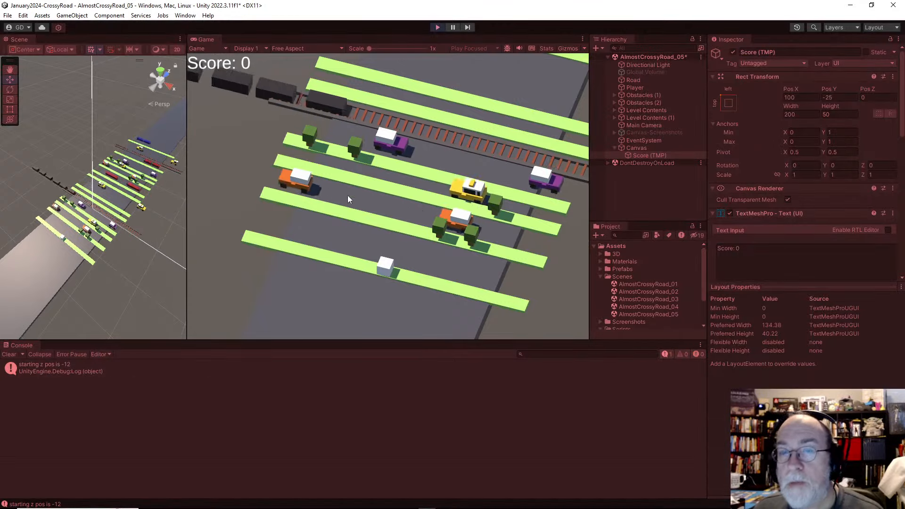
pyautogui.press('Up')
pyautogui.press('Up')
pyautogui.press('Up')
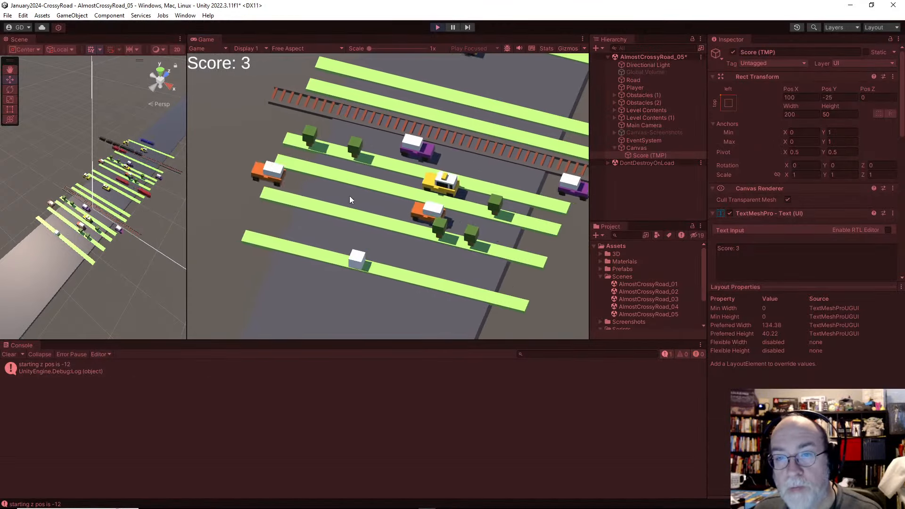
pyautogui.press('Up')
pyautogui.press('Up')
pyautogui.press('Up')
pyautogui.press('Up')
pyautogui.press('Up')
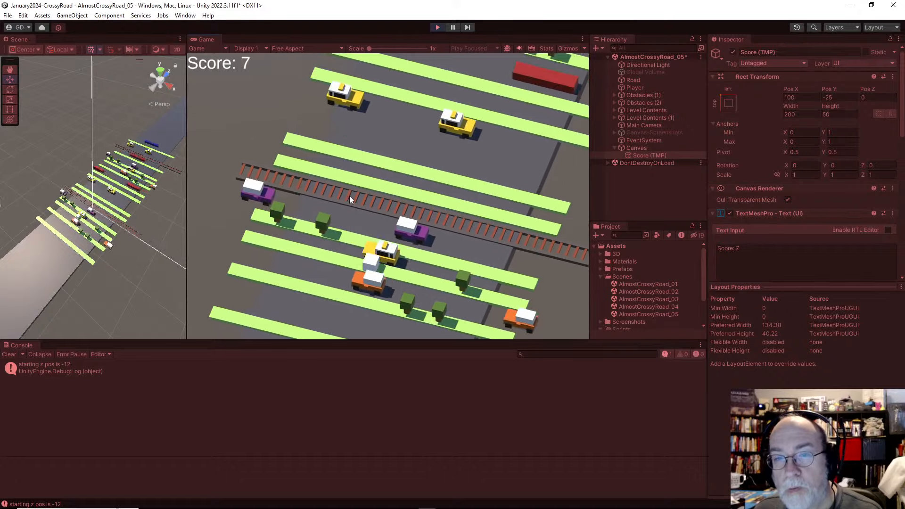
pyautogui.press('Up')
pyautogui.press('Up')
pyautogui.press('Up')
pyautogui.press('Up')
pyautogui.press('Up')
pyautogui.press('Up')
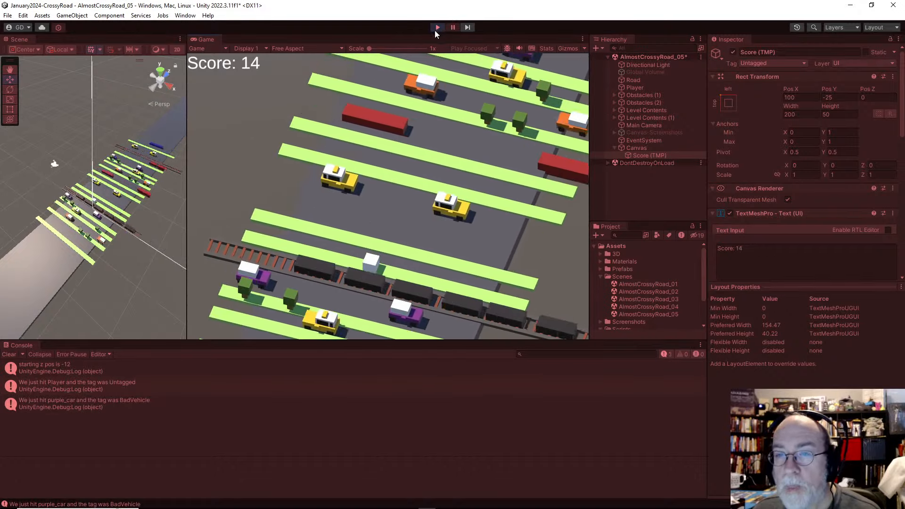
pyautogui.hotkey('alt', 'Tab')
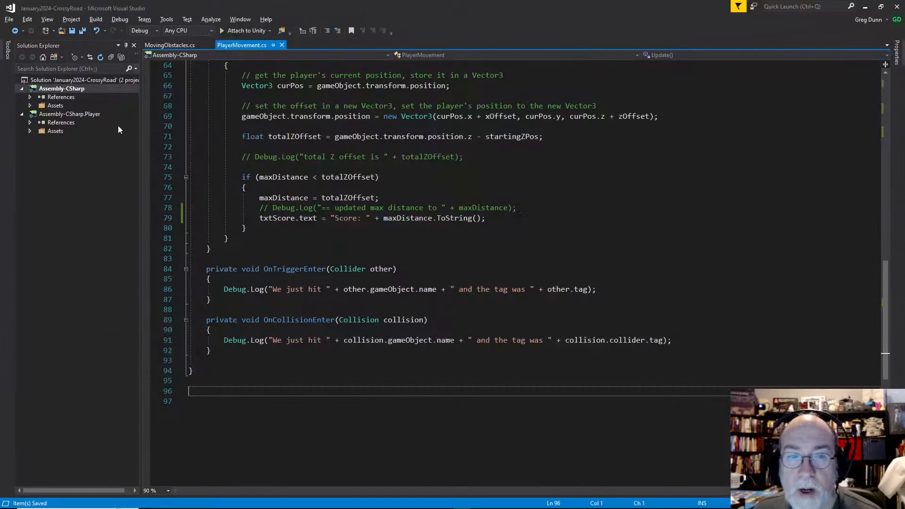
pyautogui.hotkey('alt', 'Tab')
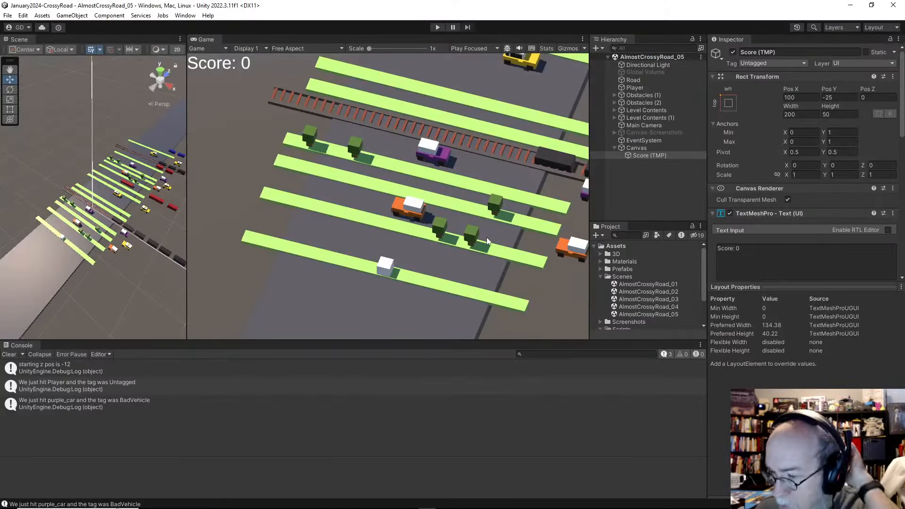
# Enlarge the Game view and add a UI Panel to the Canvas, naming it GameOverPanel
pyautogui.moveTo(412, 340); pyautogui.dragTo(417, 404)
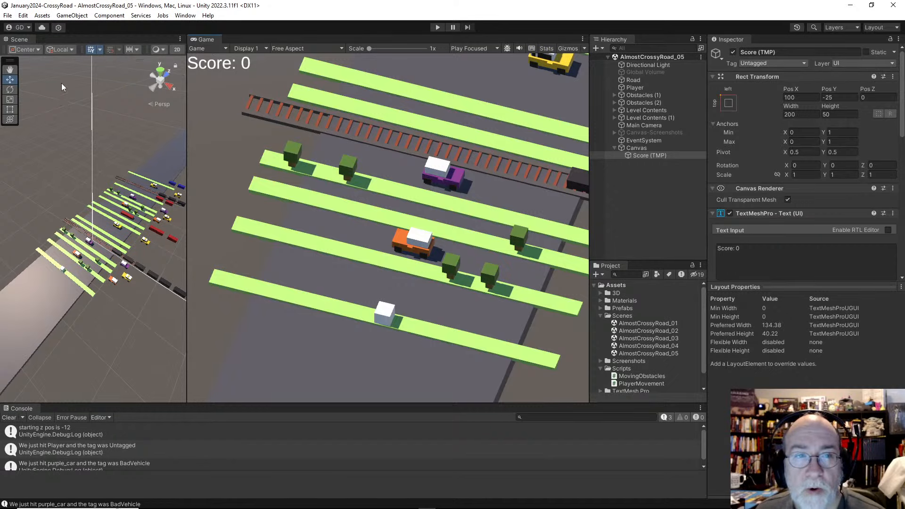
pyautogui.click(23, 16)
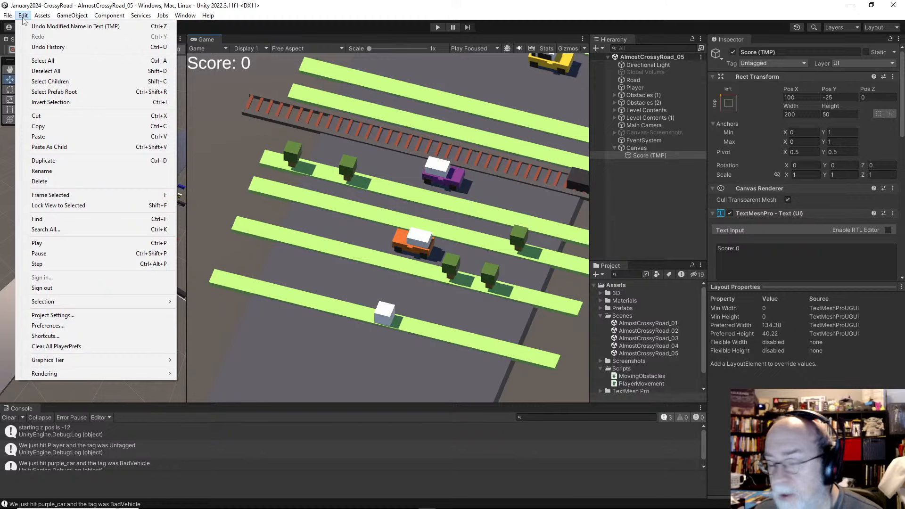
pyautogui.moveTo(71, 16)
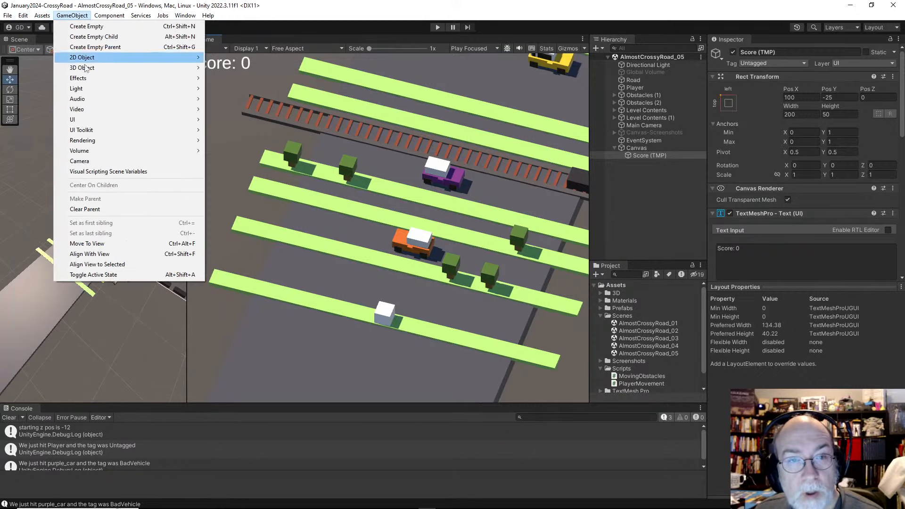
pyautogui.moveTo(89, 121)
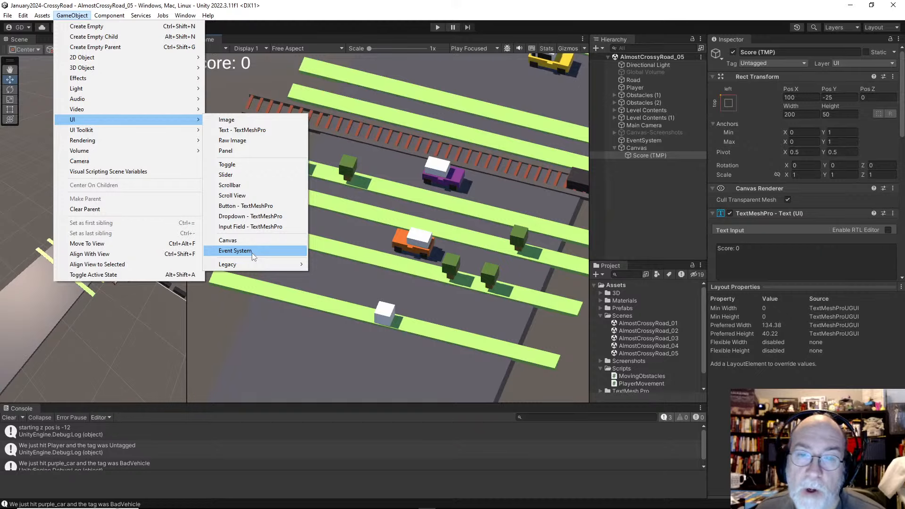
pyautogui.click(231, 152)
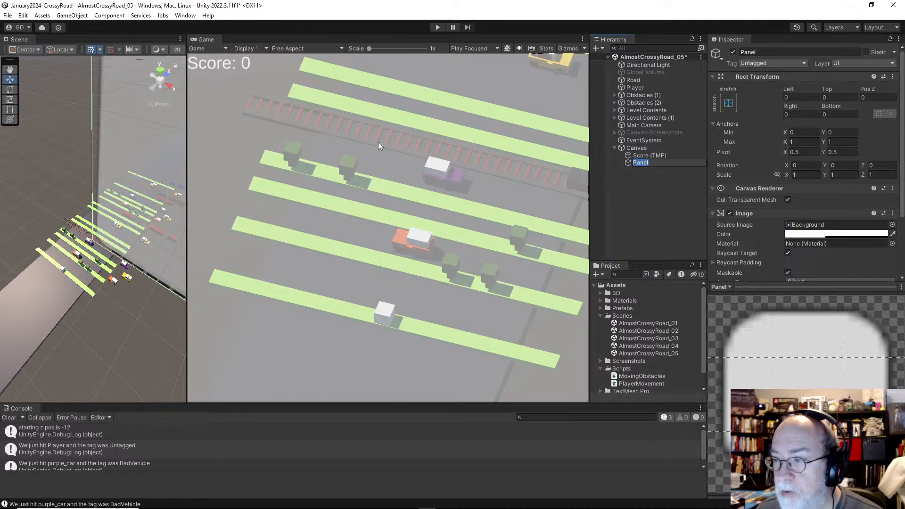
pyautogui.click(794, 52)
pyautogui.write('GameOver')
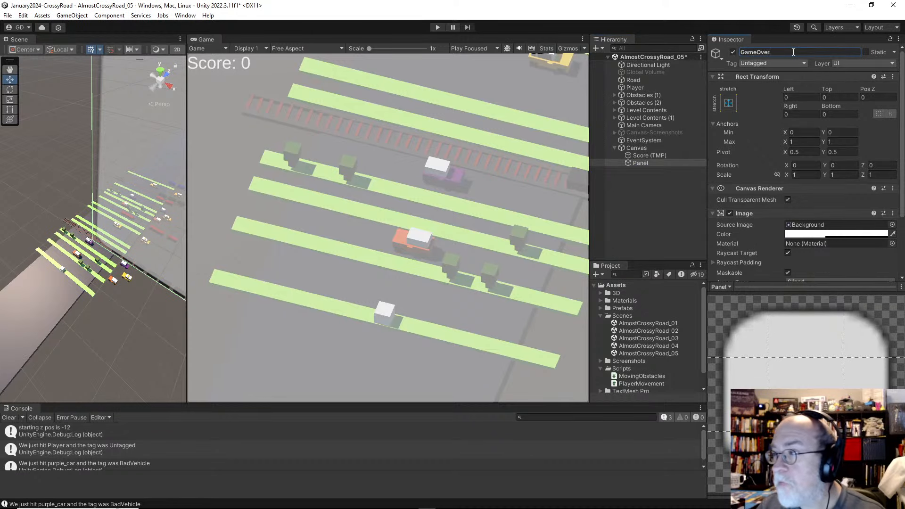
pyautogui.press('Return')
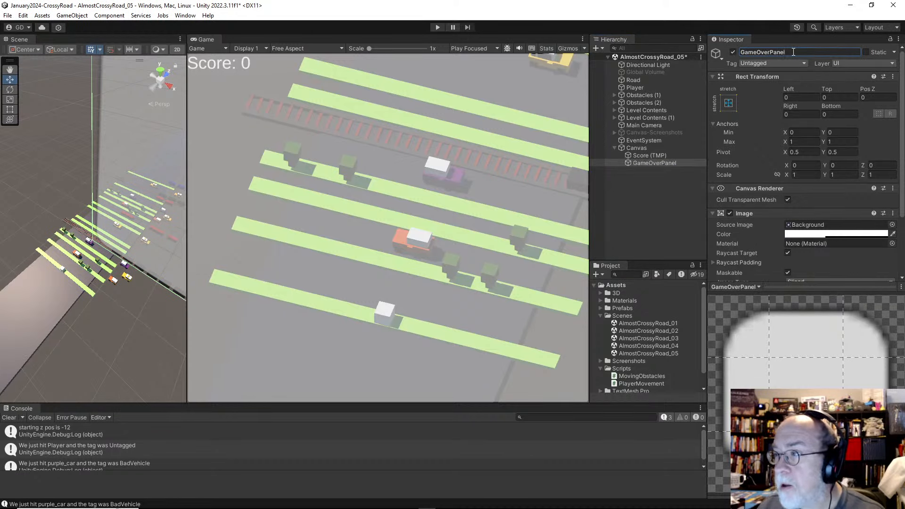
# Set the GameOverPanel's image color to black, keeping it semi-transparent
pyautogui.click(837, 234)
pyautogui.moveTo(823, 298)
pyautogui.mouseDown()
pyautogui.moveTo(822, 319)
pyautogui.moveTo(819, 304)
pyautogui.moveTo(835, 316)
pyautogui.moveTo(833, 336)
pyautogui.mouseUp()
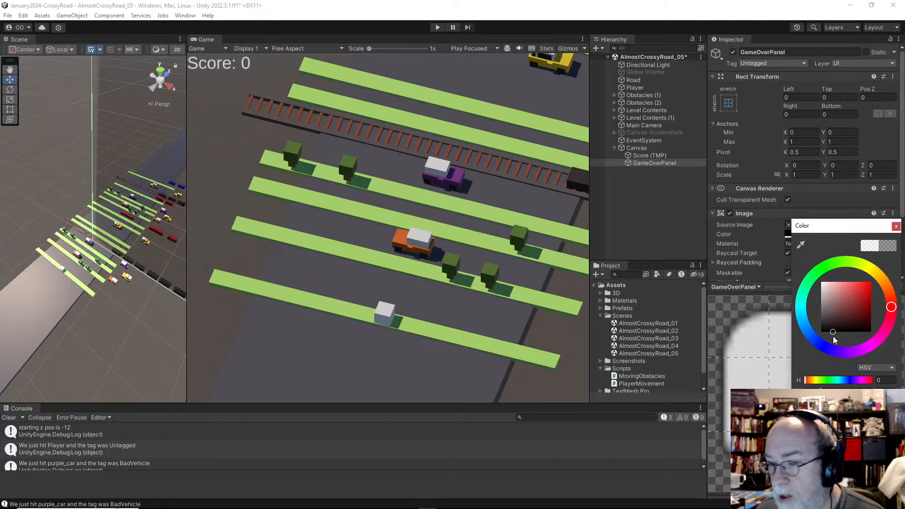
pyautogui.click(853, 312)
pyautogui.moveTo(837, 315); pyautogui.dragTo(822, 312)
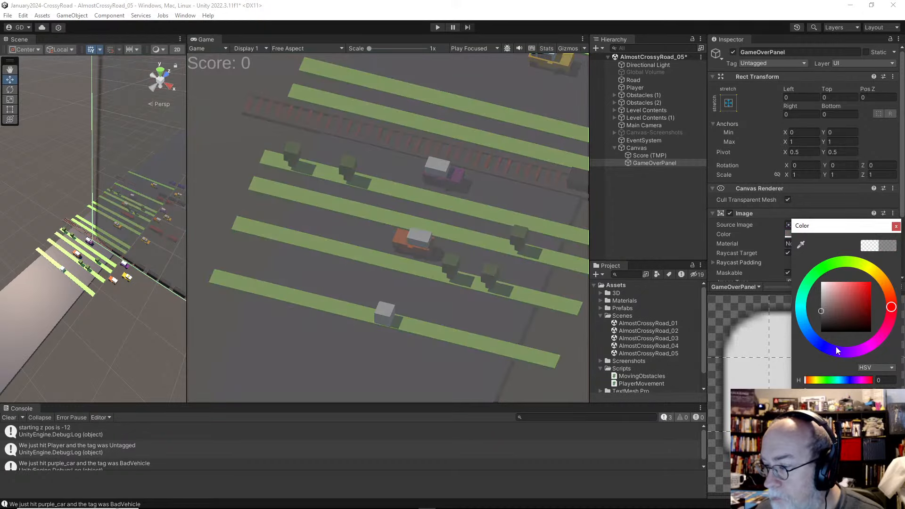
pyautogui.click(831, 321)
pyautogui.moveTo(832, 324)
pyautogui.mouseDown()
pyautogui.moveTo(843, 339)
pyautogui.moveTo(821, 337)
pyautogui.mouseUp()
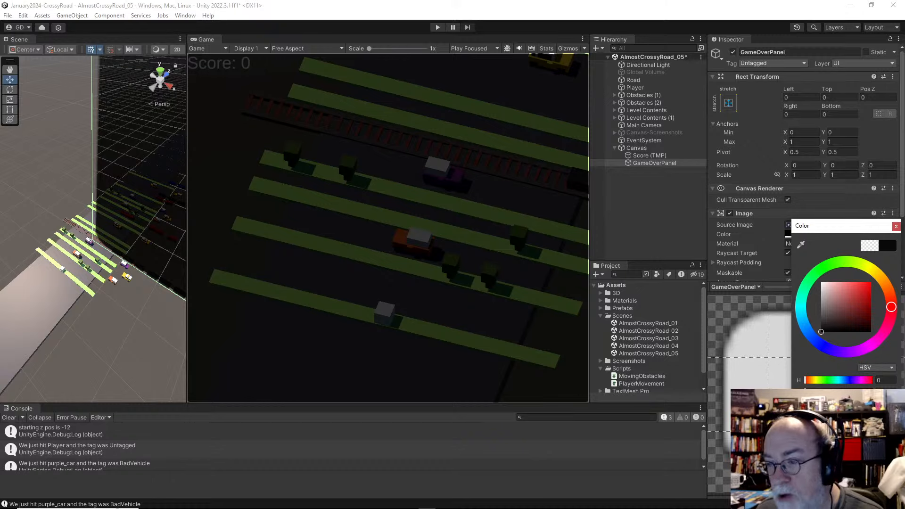
pyautogui.click(677, 228)
# Add a TextMeshPro text object to the Canvas and place it at the canvas centre with the middle-center anchor preset
pyautogui.click(650, 163)
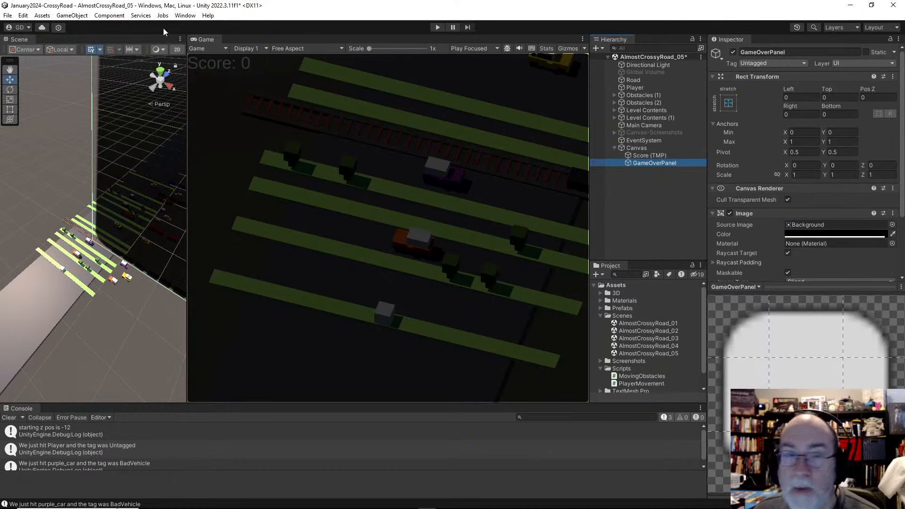
pyautogui.click(72, 15)
pyautogui.moveTo(122, 120)
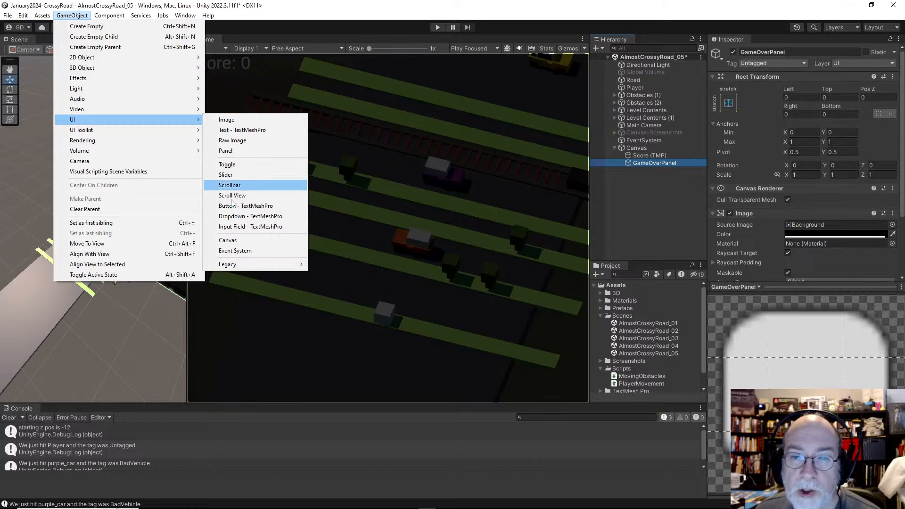
pyautogui.click(250, 131)
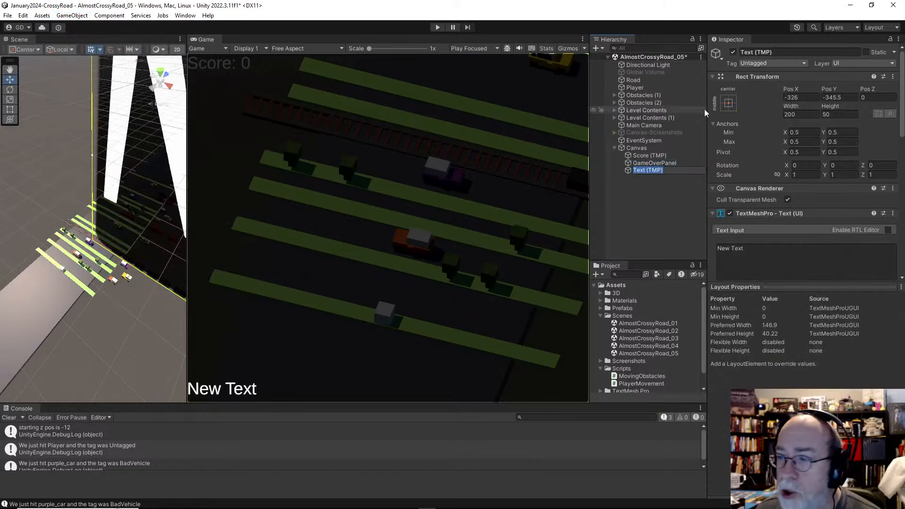
pyautogui.click(729, 104)
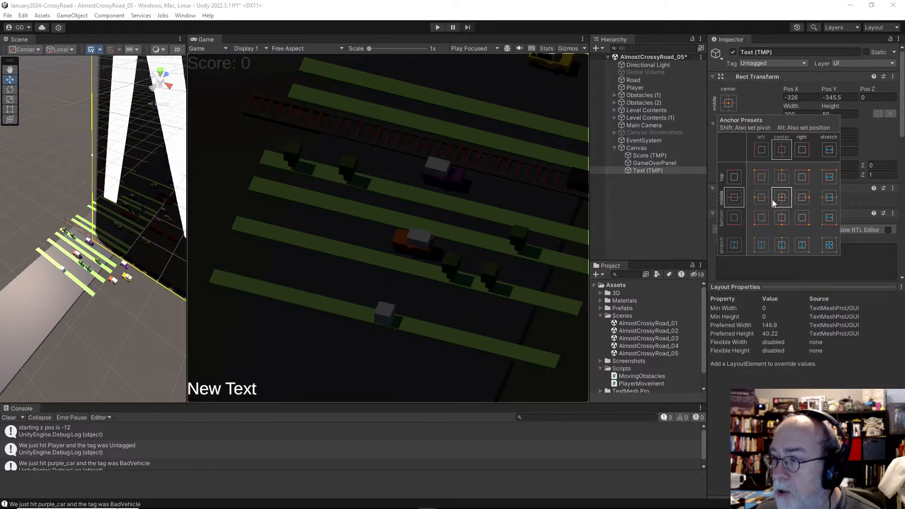
pyautogui.press('alt')
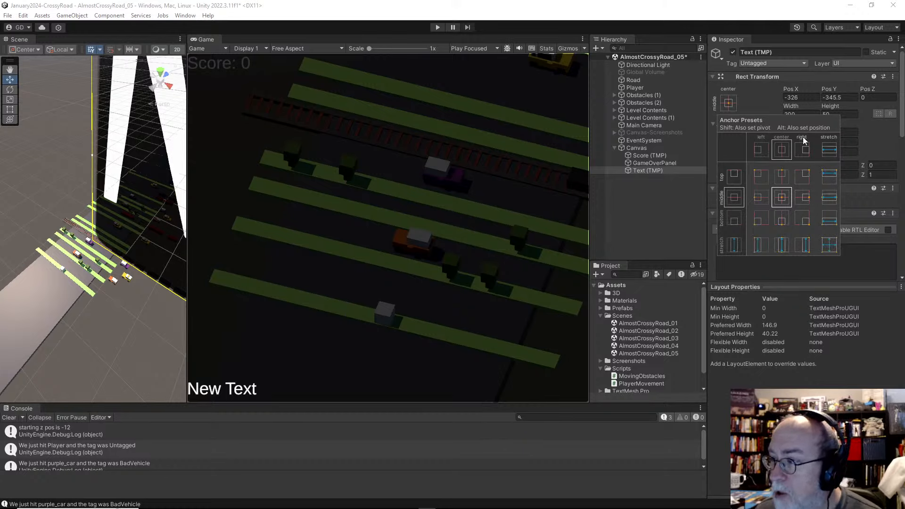
pyautogui.keyDown('alt'); pyautogui.click(781, 198); pyautogui.keyUp('alt')
# Replace the new text object's content with GAME OVER in capitals
pyautogui.click(773, 273)
pyautogui.hotkey('ctrl', 'a')
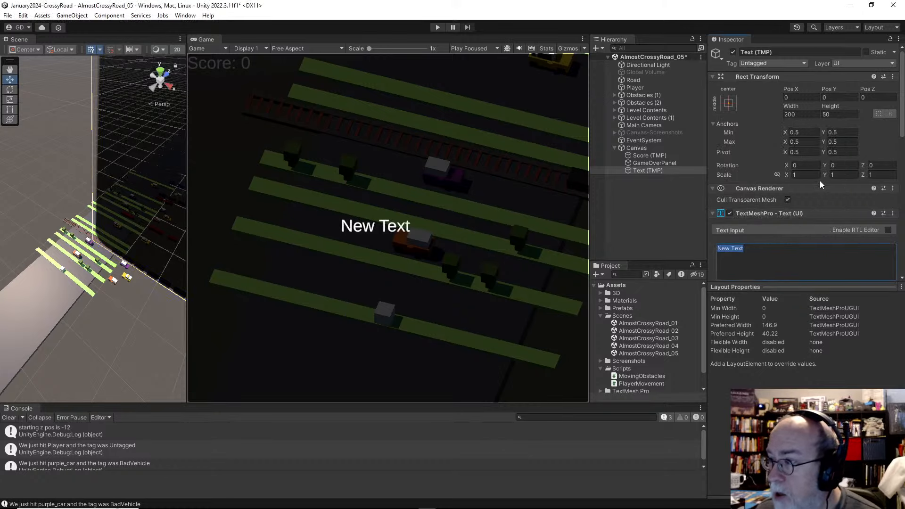
pyautogui.write('Gmae')
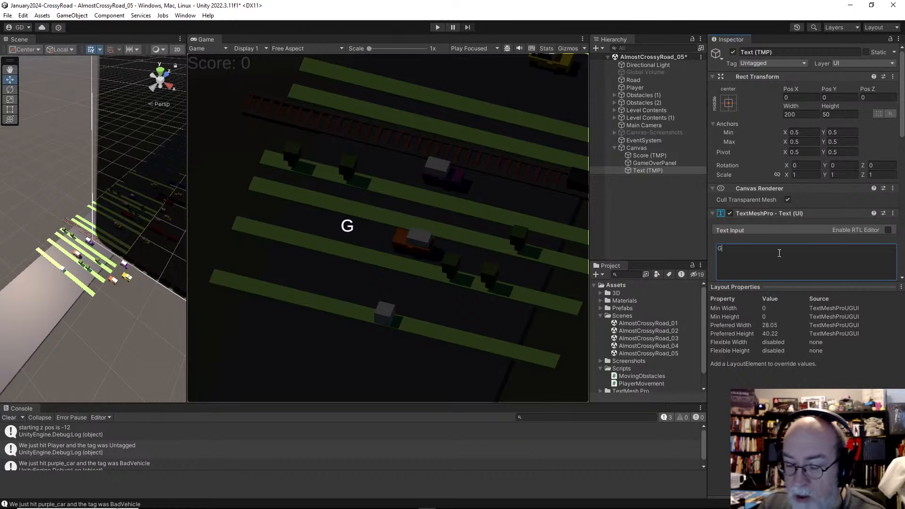
pyautogui.press('BackSpace')
pyautogui.press('BackSpace')
pyautogui.press('BackSpace')
pyautogui.write('ame o')
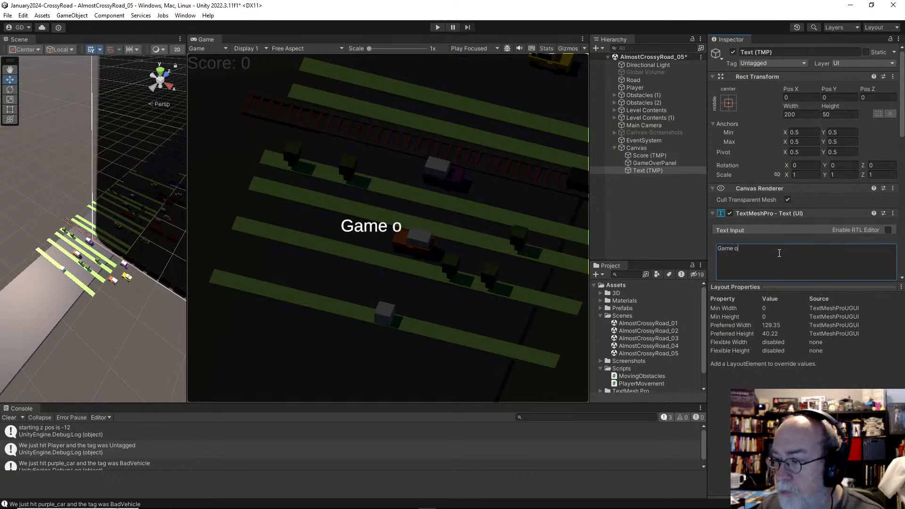
pyautogui.write('ver!')
pyautogui.press('BackSpace')
pyautogui.press('BackSpace')
pyautogui.press('BackSpace')
pyautogui.press('BackSpace')
pyautogui.press('BackSpace')
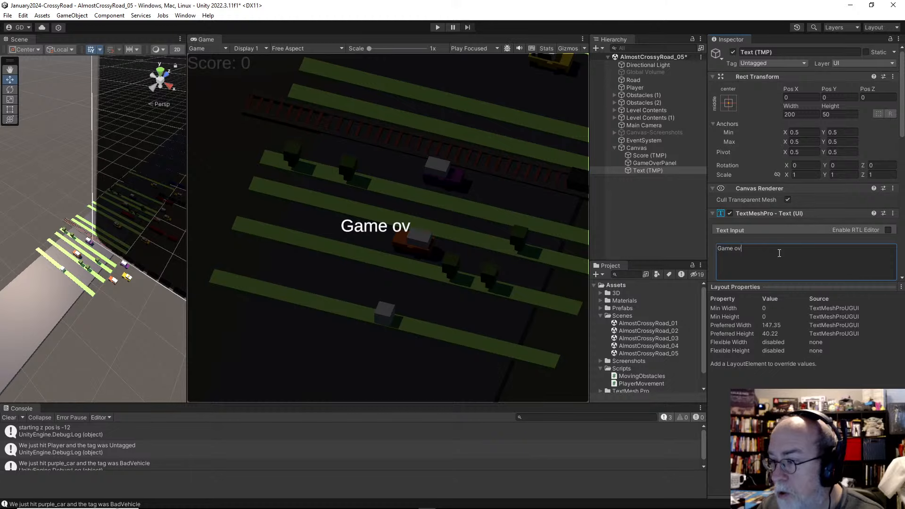
pyautogui.write('OVER')
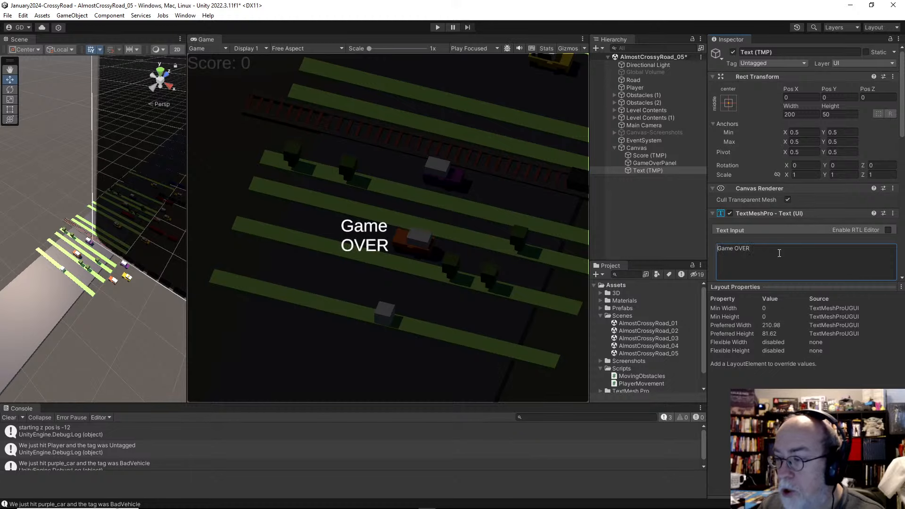
pyautogui.hotkey('ctrl', 'a')
pyautogui.write('GAME OVER')
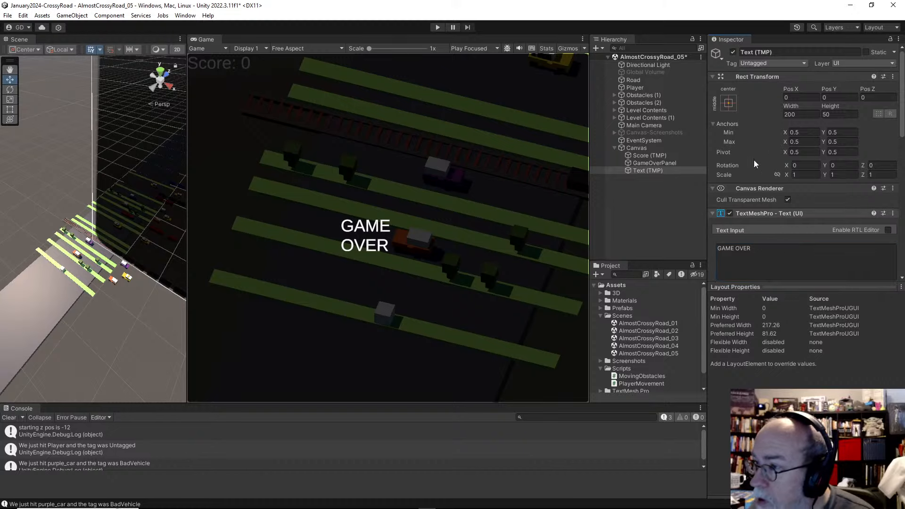
# Align the GAME OVER text to the center and middle, and enlarge its font size to about 87
pyautogui.scroll(-8, 754, 141)
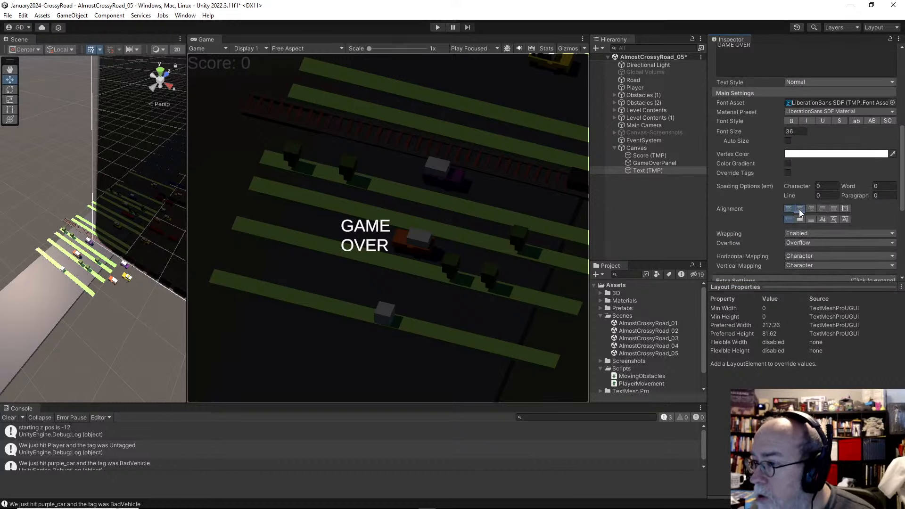
pyautogui.click(799, 209)
pyautogui.click(799, 220)
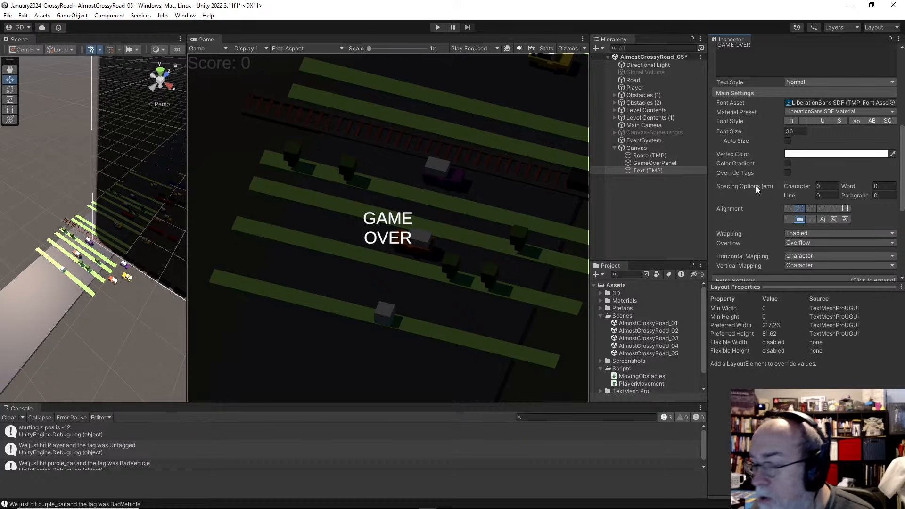
pyautogui.scroll(3, 794, 197)
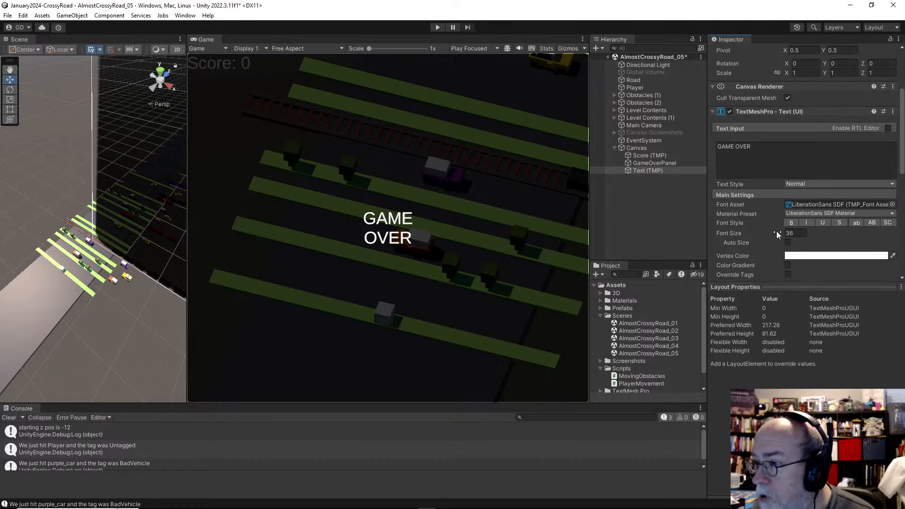
pyautogui.moveTo(738, 233); pyautogui.dragTo(486, 191)
# Enlarge the GAME OVER text's rectangle on all four sides so each word fits on one line, and make the text bold
pyautogui.moveTo(189, 216); pyautogui.dragTo(308, 210)
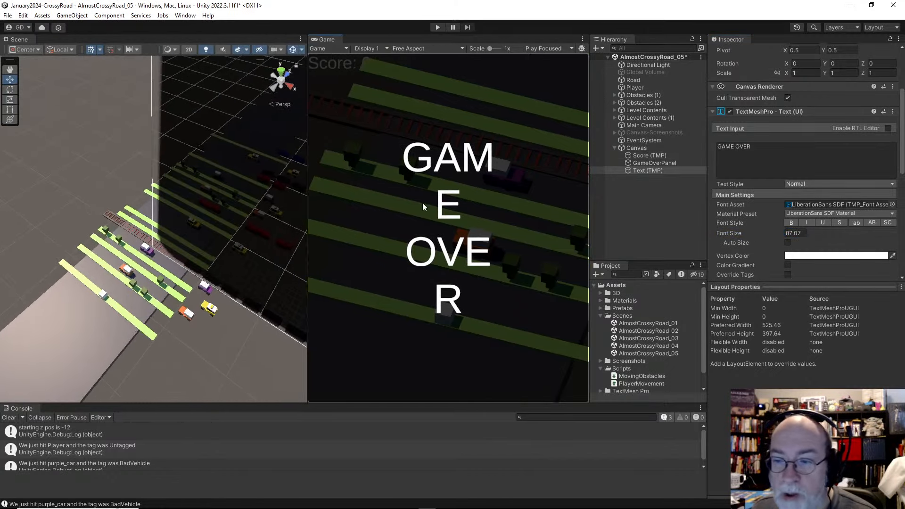
pyautogui.click(658, 170)
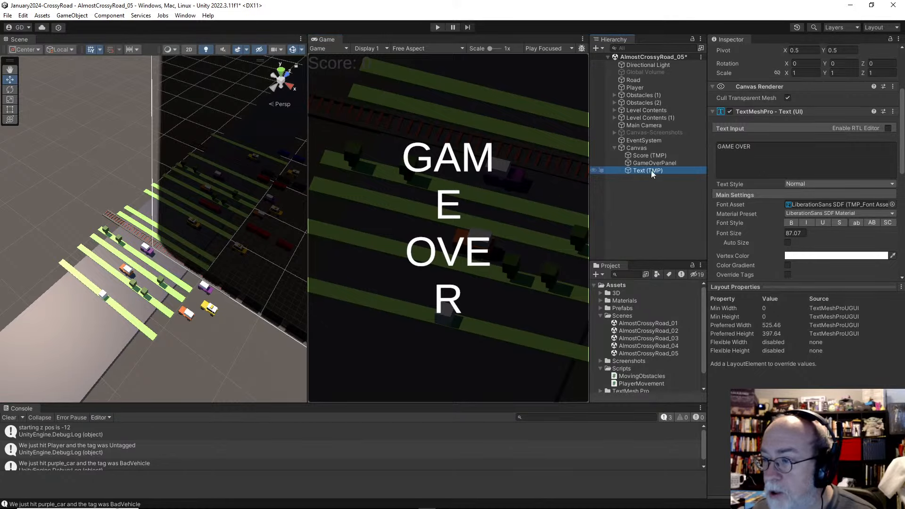
pyautogui.press('f')
pyautogui.keyDown('alt'); pyautogui.moveTo(157, 300); pyautogui.dragTo(207, 158); pyautogui.keyUp('alt')
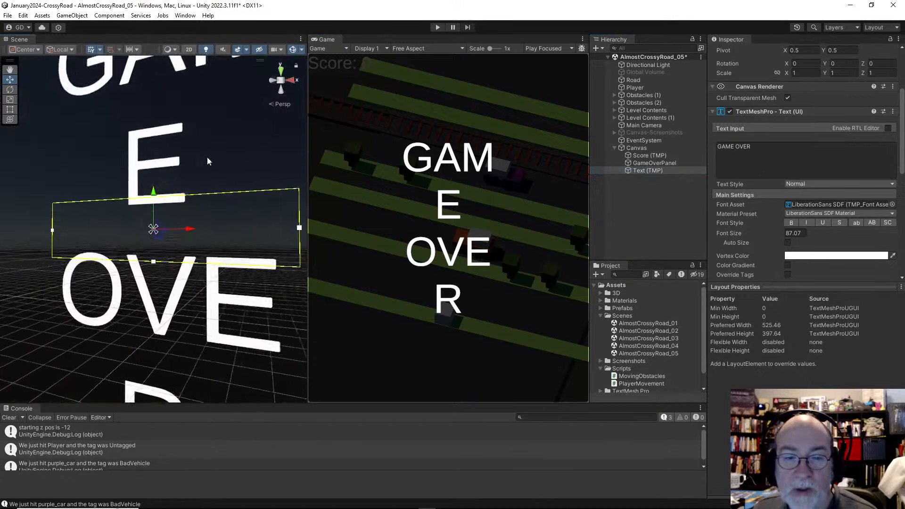
pyautogui.scroll(-8, 208, 161)
pyautogui.moveTo(115, 229); pyautogui.dragTo(103, 230)
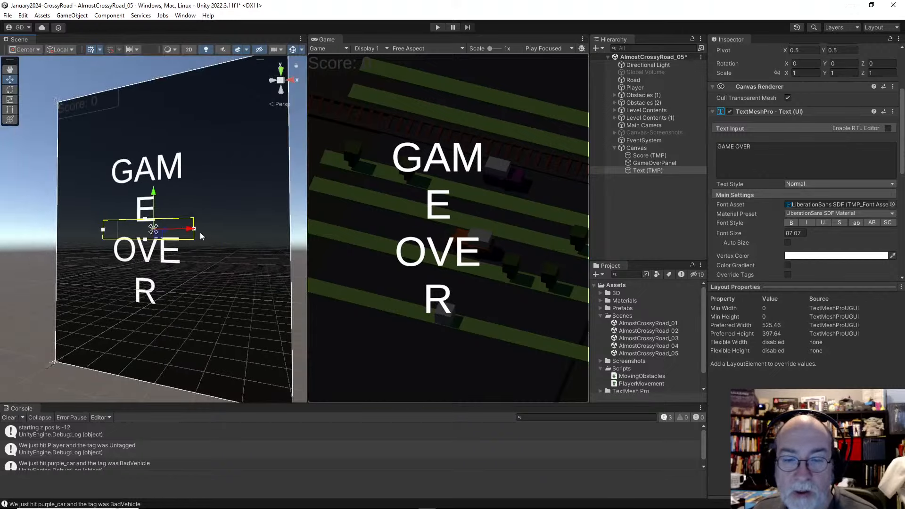
pyautogui.moveTo(194, 229); pyautogui.dragTo(244, 228)
pyautogui.moveTo(171, 221); pyautogui.dragTo(165, 165)
pyautogui.moveTo(166, 240); pyautogui.dragTo(166, 263)
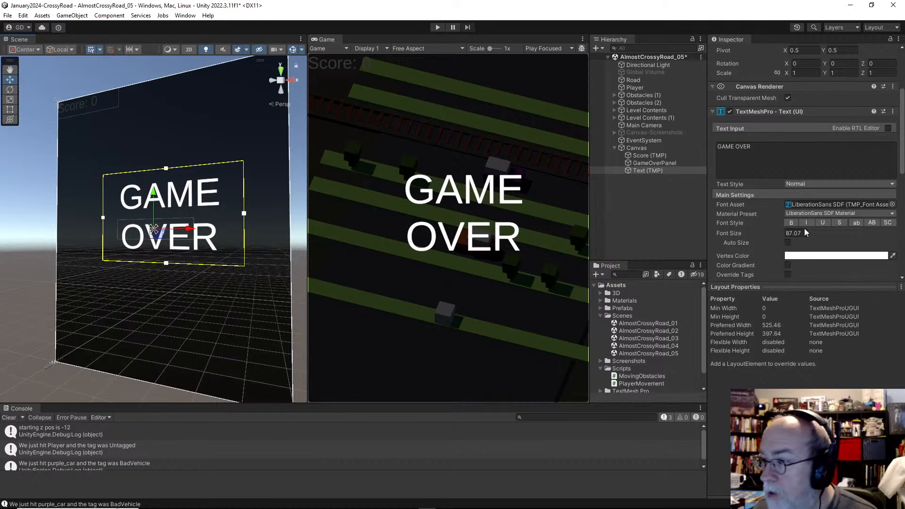
pyautogui.click(792, 222)
pyautogui.scroll(5, 824, 133)
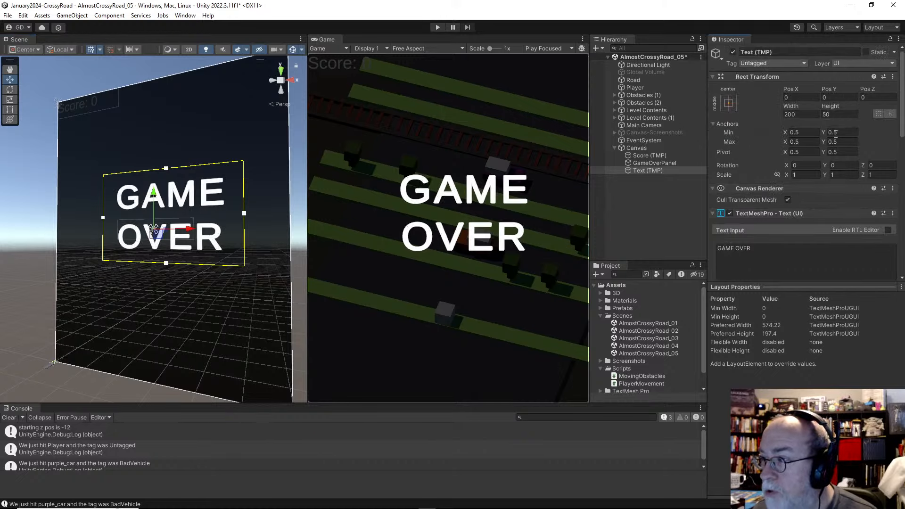
# Enlarge the Game view and add a UI Button (TextMeshPro) to the Canvas
pyautogui.click(647, 162)
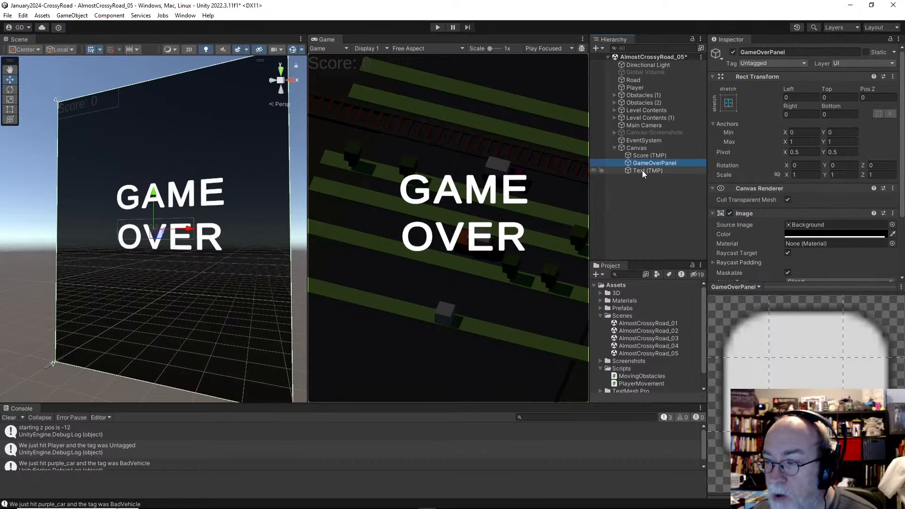
pyautogui.click(642, 172)
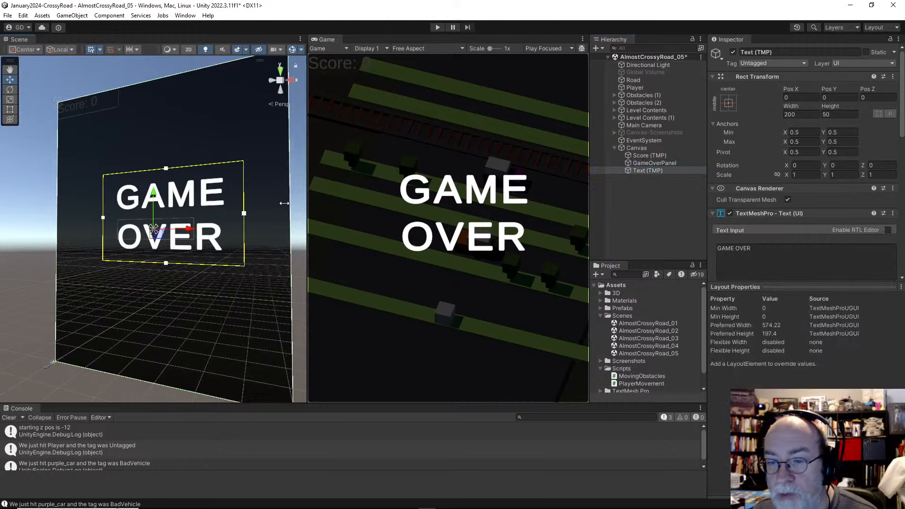
pyautogui.moveTo(307, 206); pyautogui.dragTo(168, 204)
pyautogui.click(649, 201)
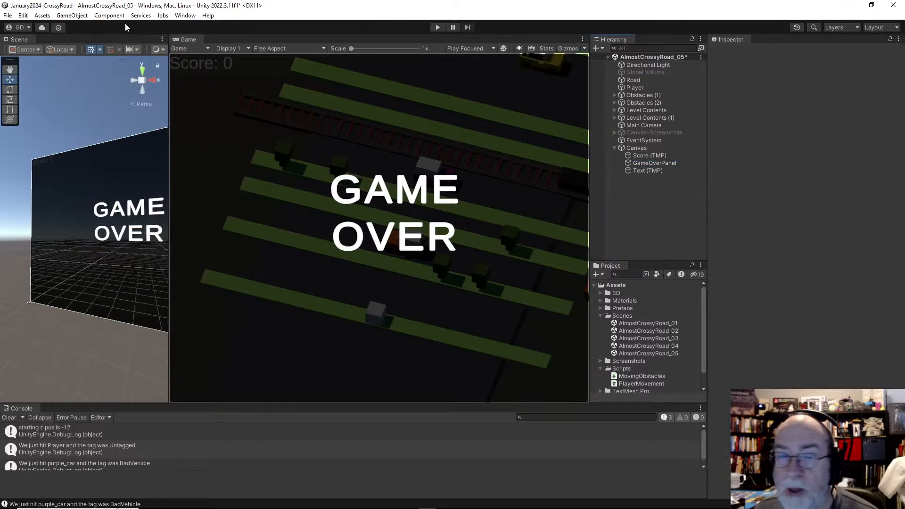
pyautogui.click(72, 15)
pyautogui.moveTo(91, 122)
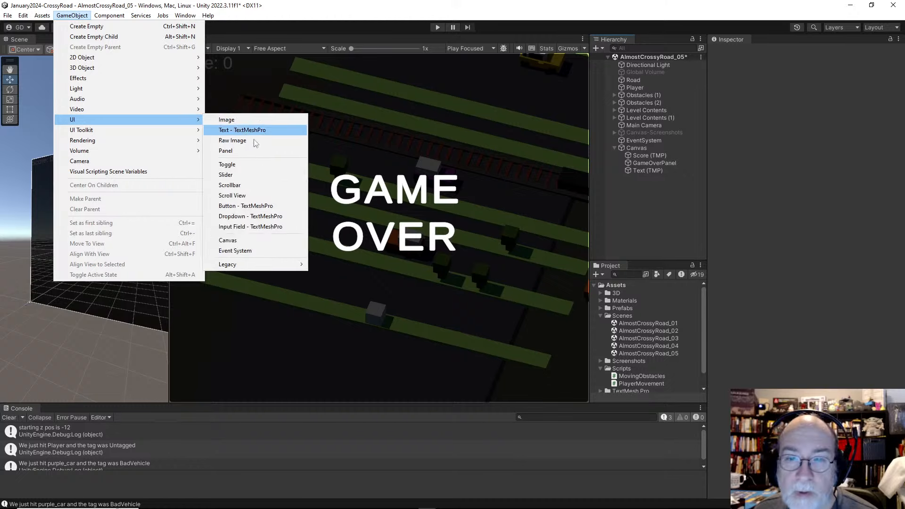
pyautogui.click(246, 206)
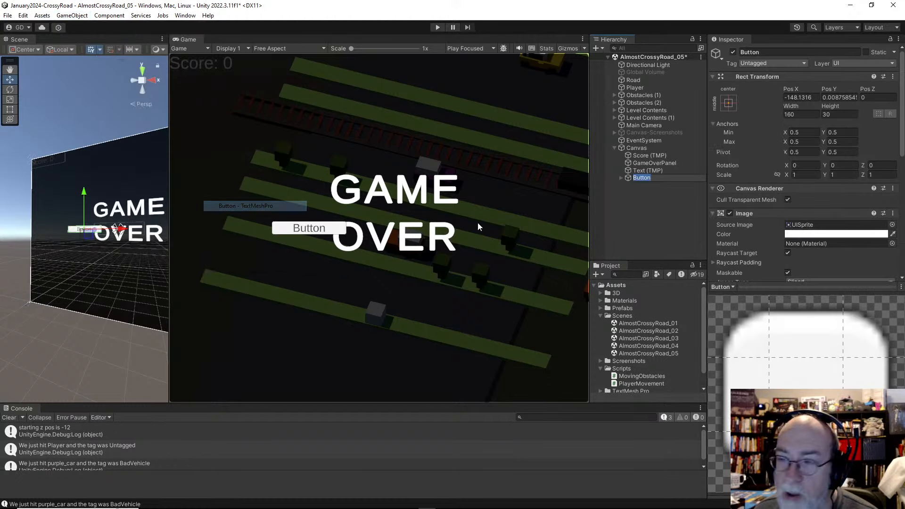
# Anchor the new Button with the middle-center preset, also setting its position to the canvas centre
pyautogui.click(632, 198)
pyautogui.click(642, 177)
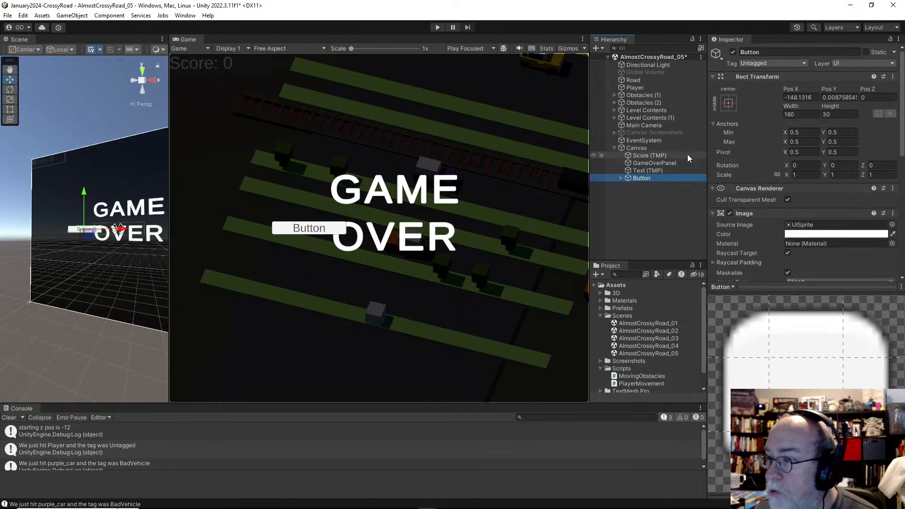
pyautogui.click(647, 170)
pyautogui.click(642, 178)
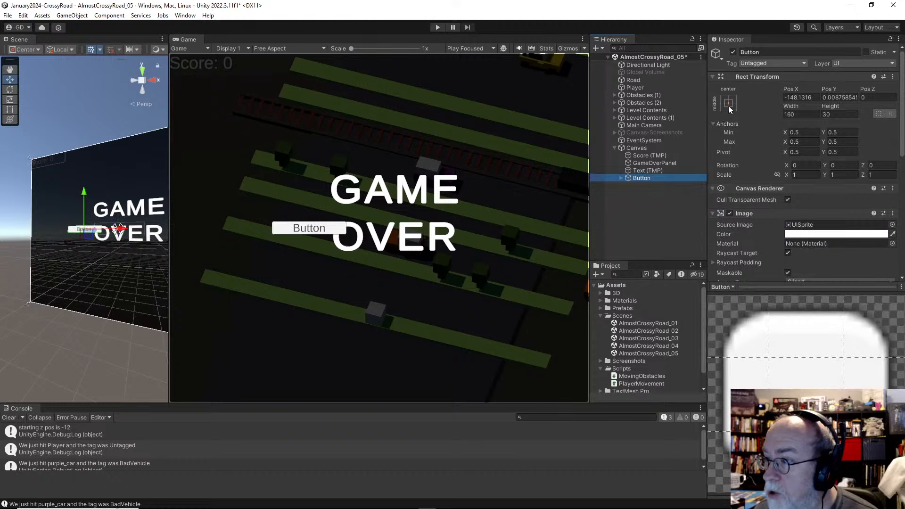
pyautogui.click(729, 103)
pyautogui.press('alt')
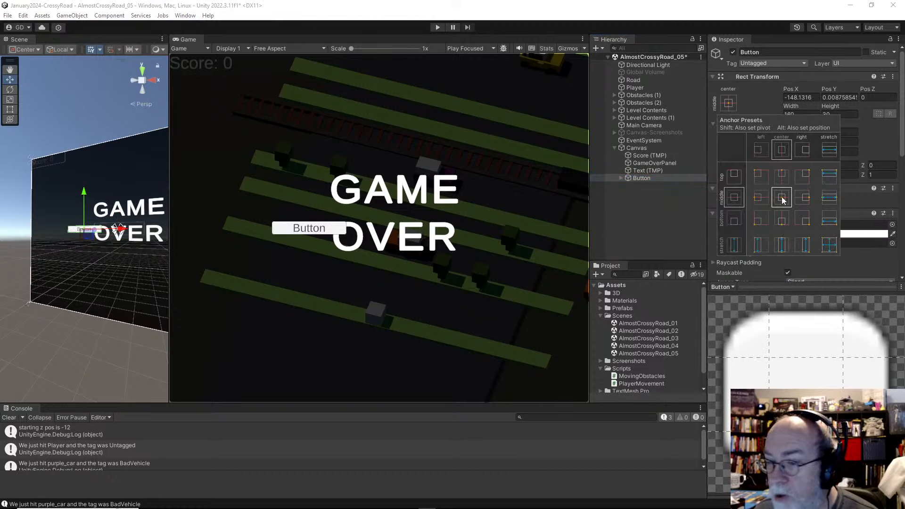
pyautogui.keyDown('alt'); pyautogui.click(782, 200); pyautogui.keyUp('alt')
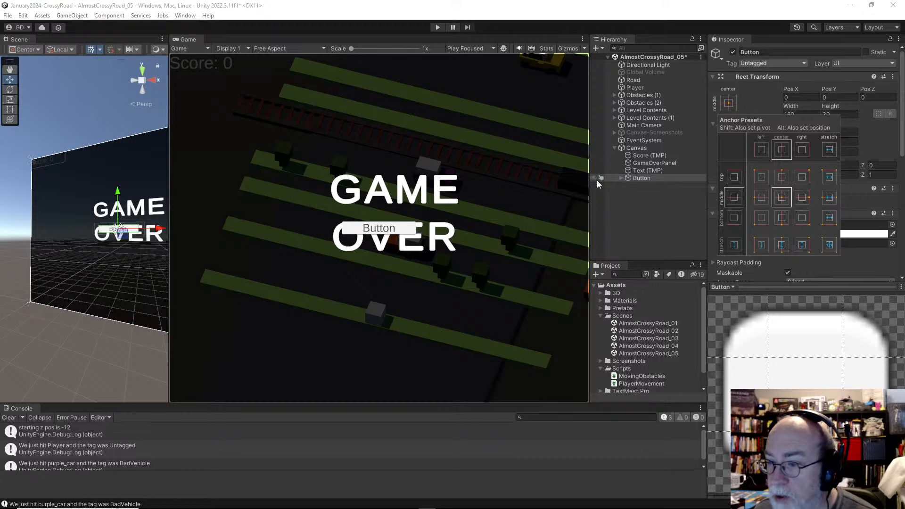
# Move the Button below the GAME OVER text, to about X 42 and Y -106
pyautogui.click(661, 191)
pyautogui.click(650, 163)
pyautogui.click(646, 170)
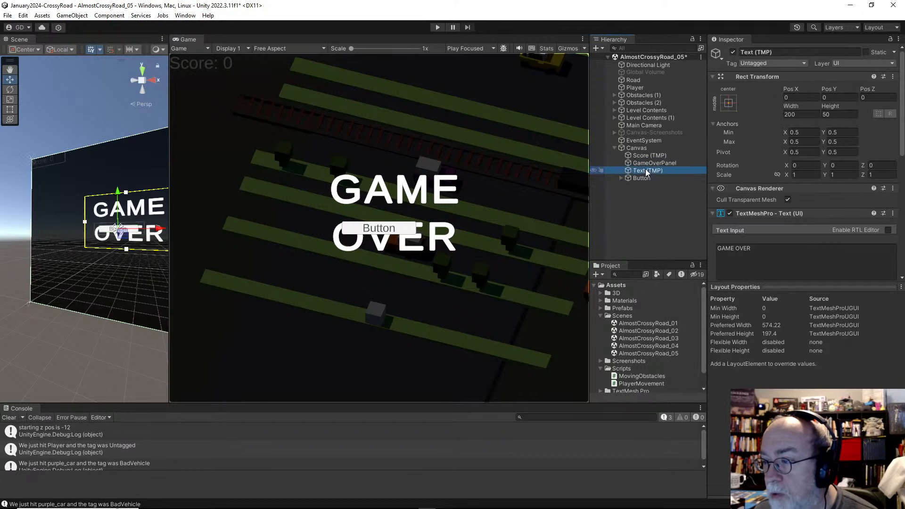
pyautogui.click(637, 177)
pyautogui.moveTo(121, 199); pyautogui.dragTo(106, 219)
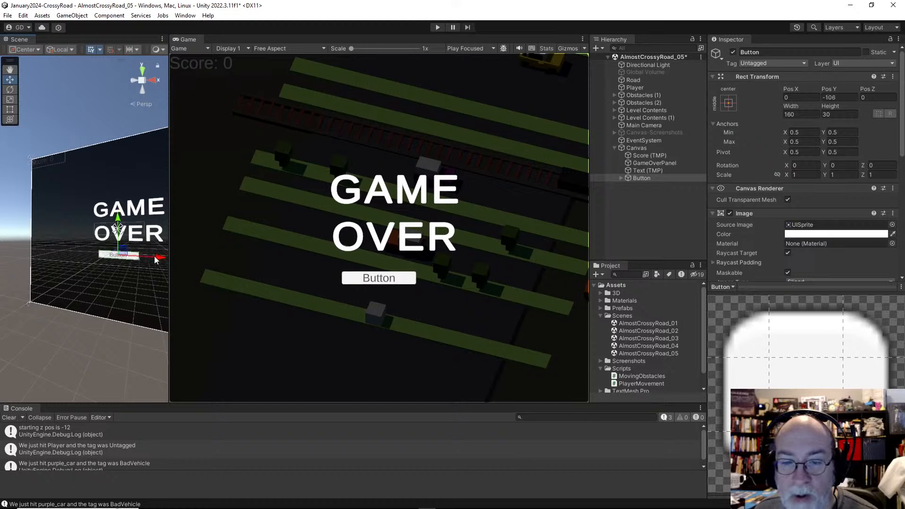
pyautogui.moveTo(160, 259); pyautogui.dragTo(174, 253)
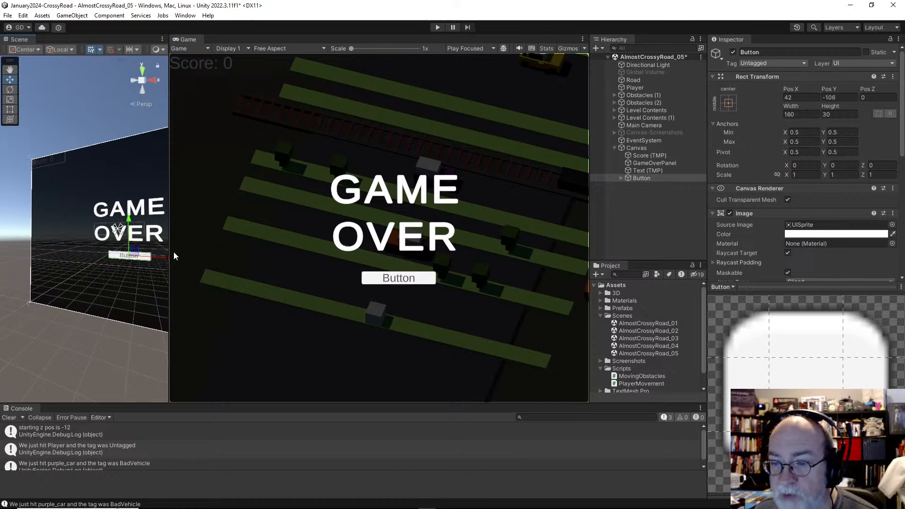
# Change the Button's label text to "Try Again?"
pyautogui.click(621, 178)
pyautogui.click(654, 186)
pyautogui.click(758, 252)
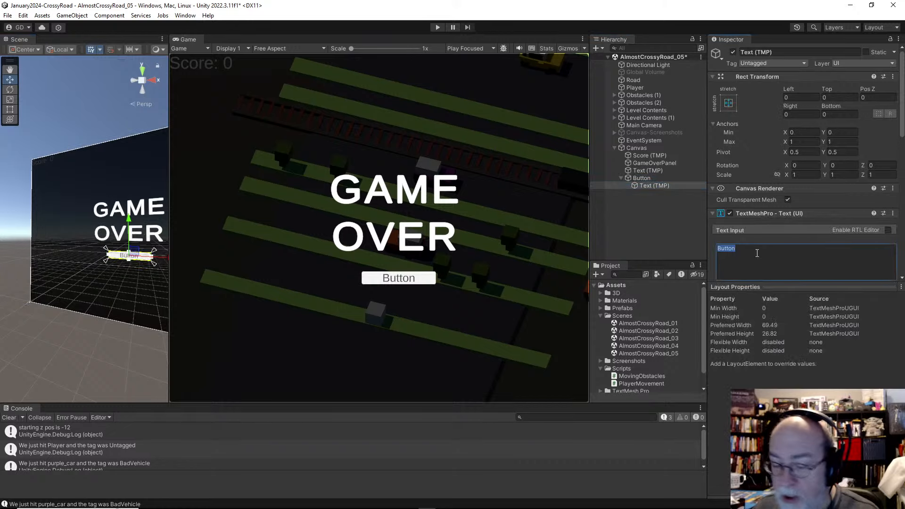
pyautogui.write('tR')
pyautogui.press('BackSpace')
pyautogui.press('BackSpace')
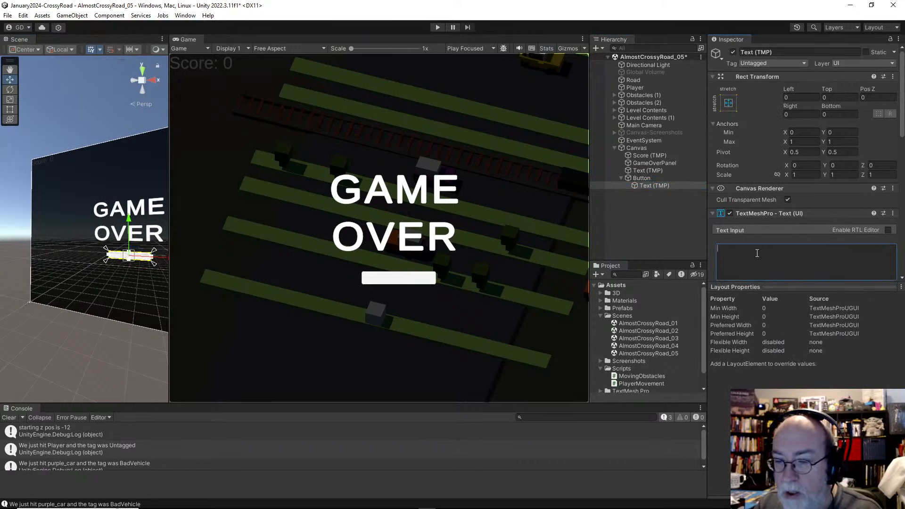
pyautogui.write('Try Again?')
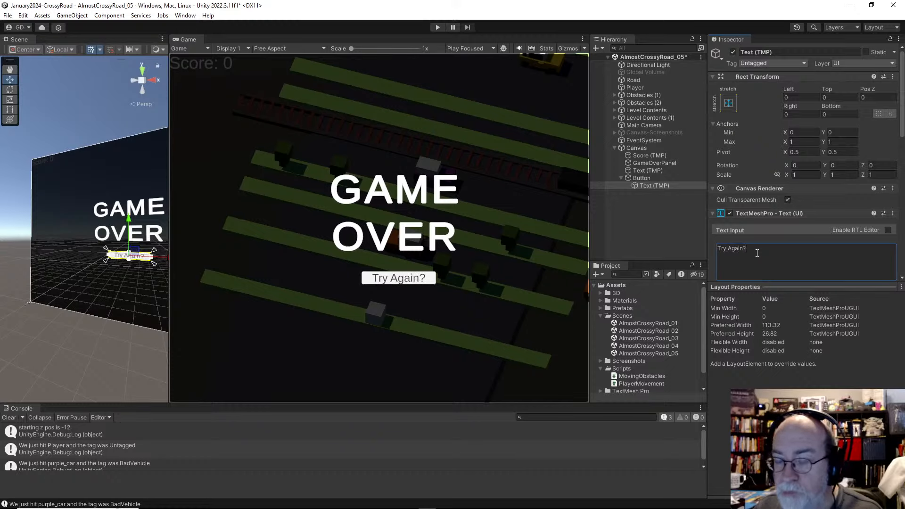
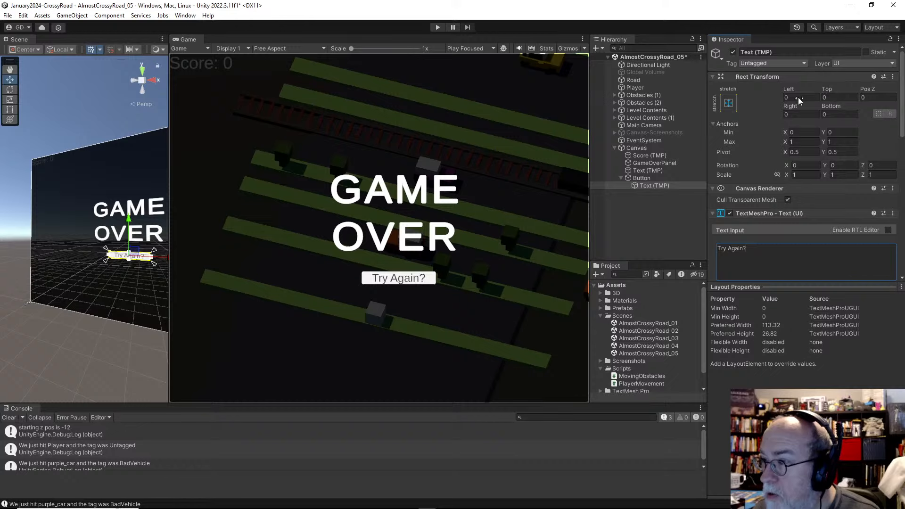
# Increase the Try Again Button's height to 43.5 and collapse its children in the Hierarchy
pyautogui.click(653, 178)
pyautogui.moveTo(835, 106); pyautogui.dragTo(872, 104)
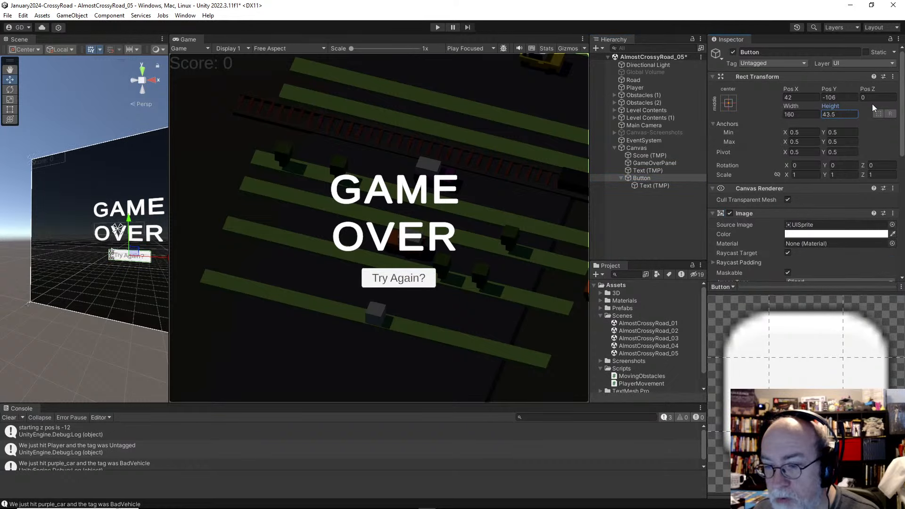
pyautogui.click(654, 178)
pyautogui.press('Left')
# Review the GameOverPanel, the GAME OVER text and the Button, including the Button component's On Click settings
pyautogui.click(655, 164)
pyautogui.click(652, 170)
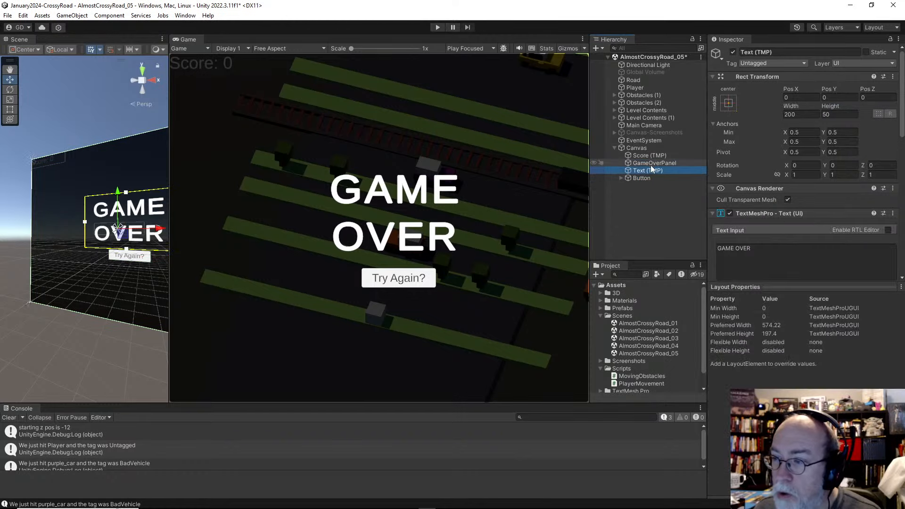
pyautogui.click(651, 164)
pyautogui.click(644, 170)
pyautogui.click(635, 178)
pyautogui.click(639, 172)
pyautogui.click(636, 179)
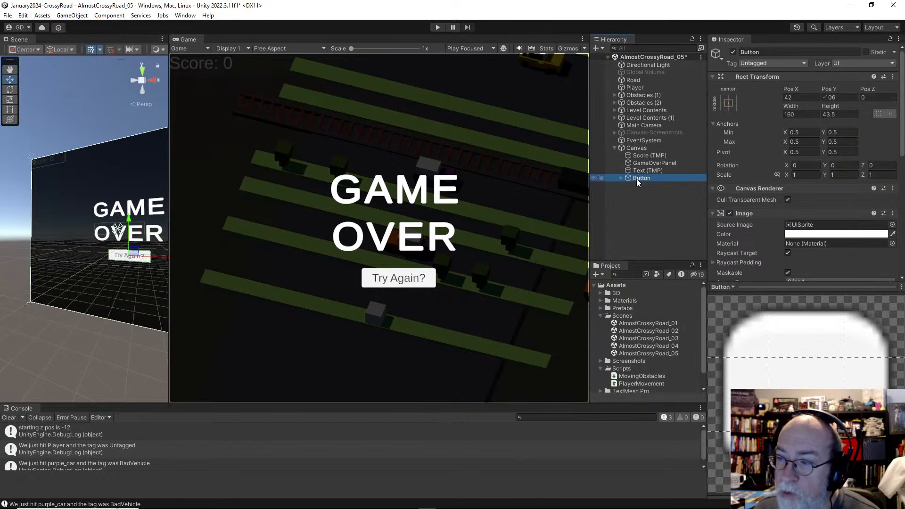
pyautogui.scroll(-10, 752, 238)
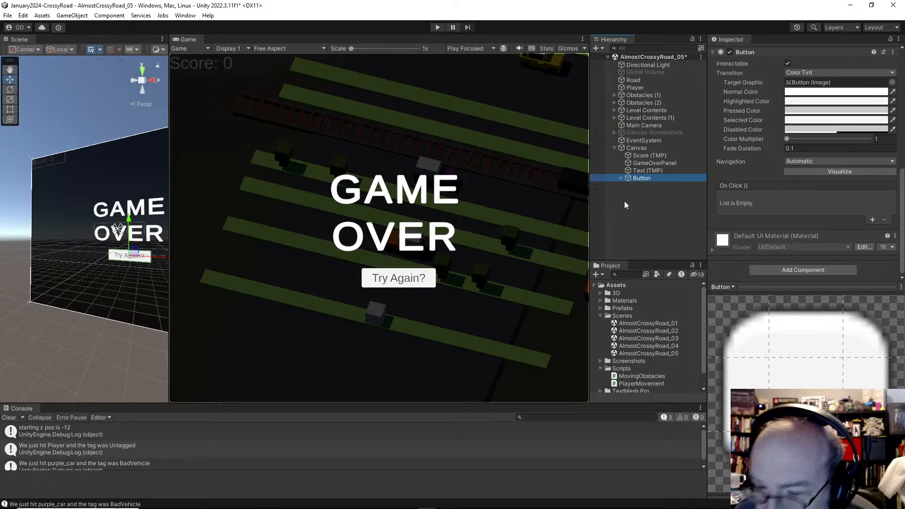
# Make the GAME OVER text and the Button children of GameOverPanel
pyautogui.click(659, 163)
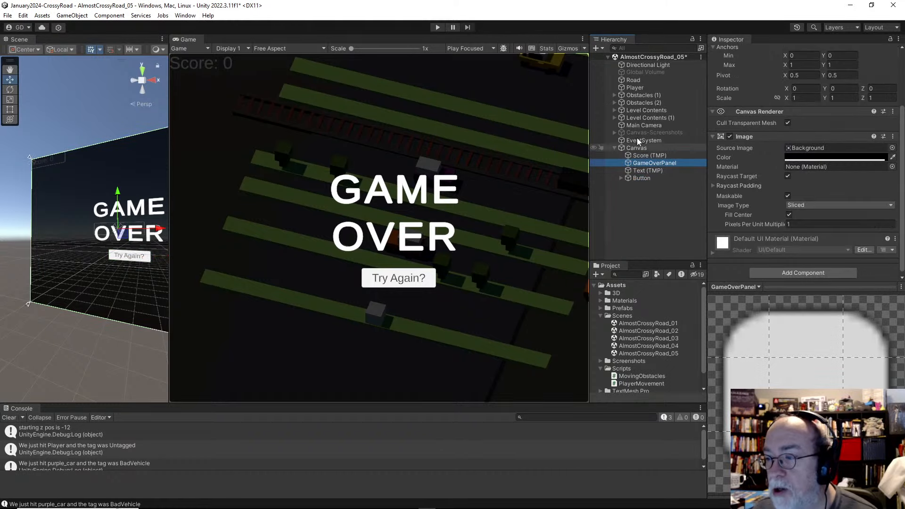
pyautogui.click(646, 171)
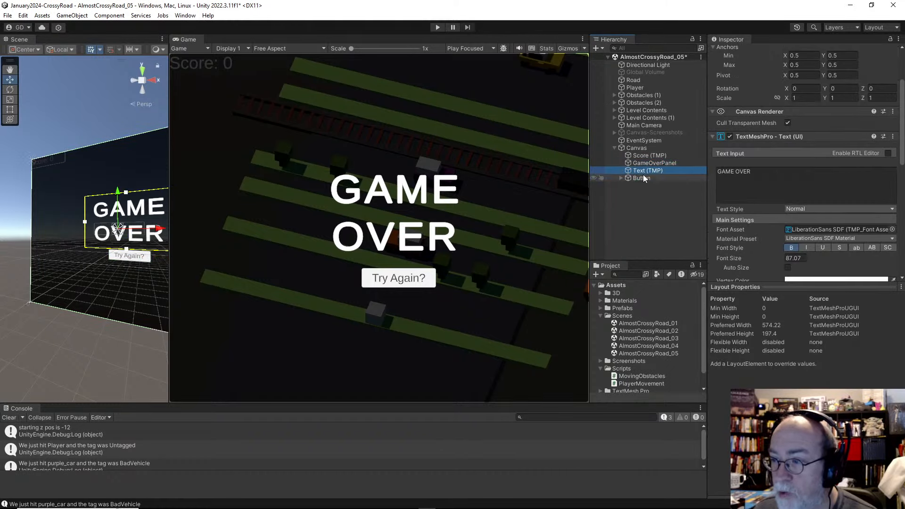
pyautogui.keyDown('shift'); pyautogui.click(641, 177); pyautogui.keyUp('shift')
pyautogui.moveTo(642, 174); pyautogui.dragTo(654, 164)
# Toggle GameOverPanel's active state several times to test its visibility, leaving the panel inactive
pyautogui.click(654, 164)
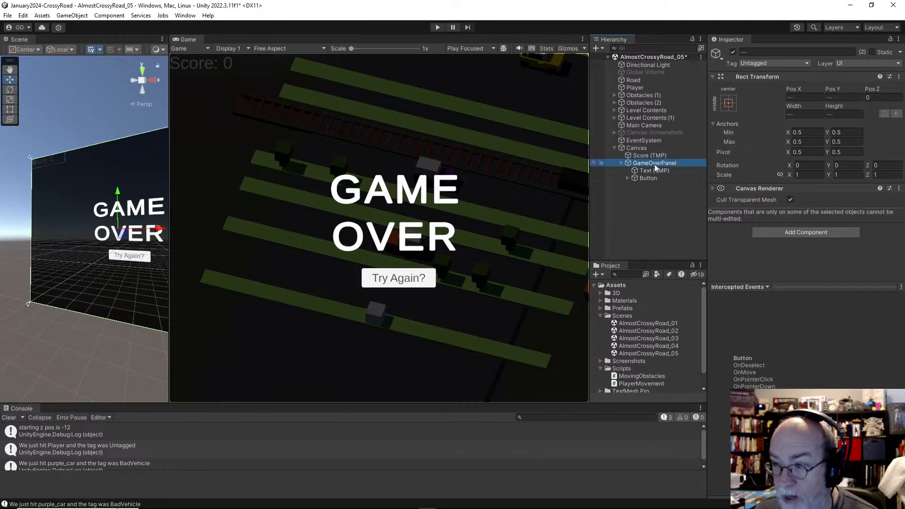
pyautogui.click(734, 50)
pyautogui.click(734, 50)
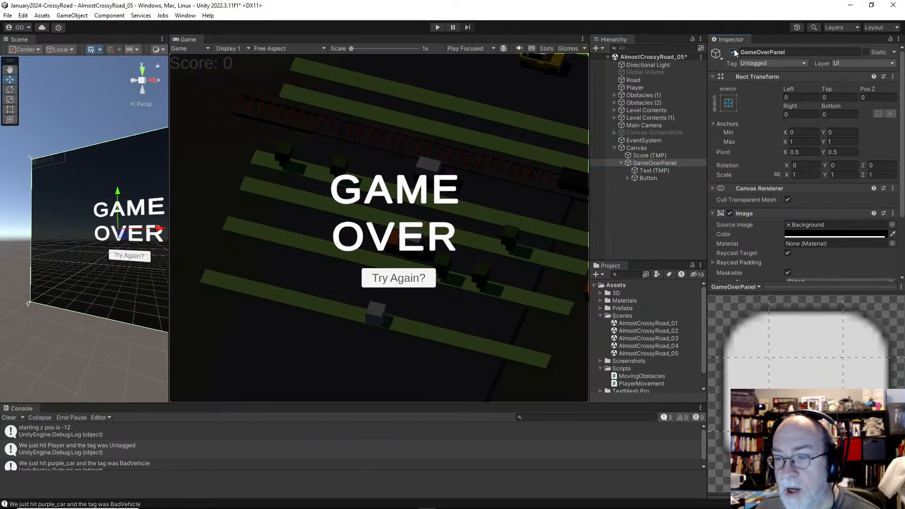
pyautogui.click(734, 50)
pyautogui.click(734, 50)
pyautogui.click(734, 50)
pyautogui.click(734, 50)
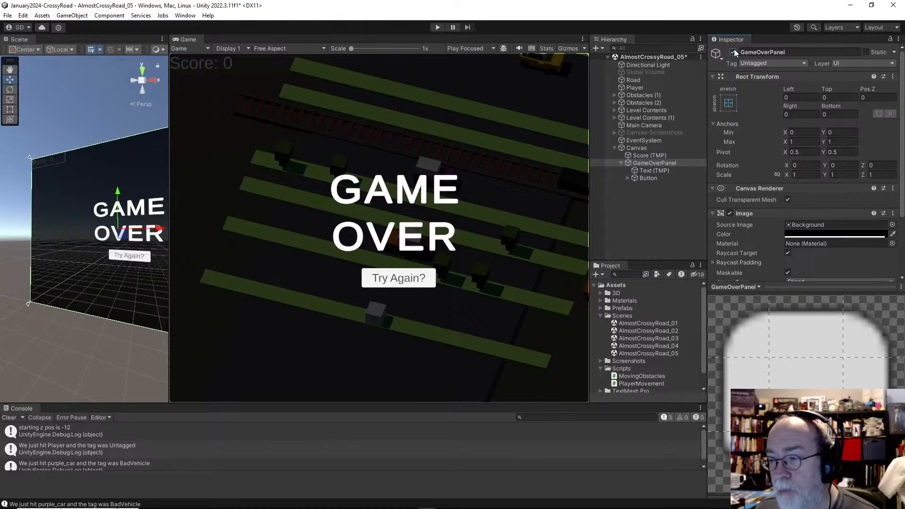
pyautogui.click(734, 50)
pyautogui.click(734, 50)
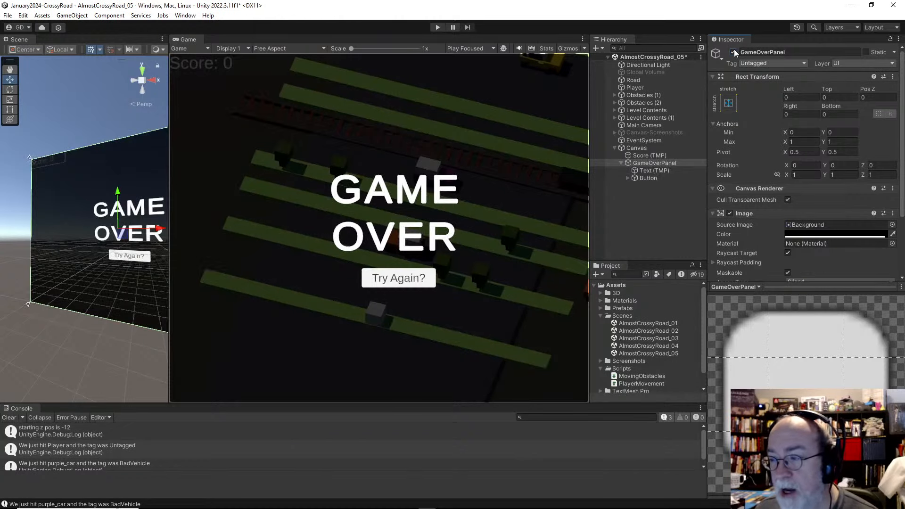
pyautogui.click(734, 50)
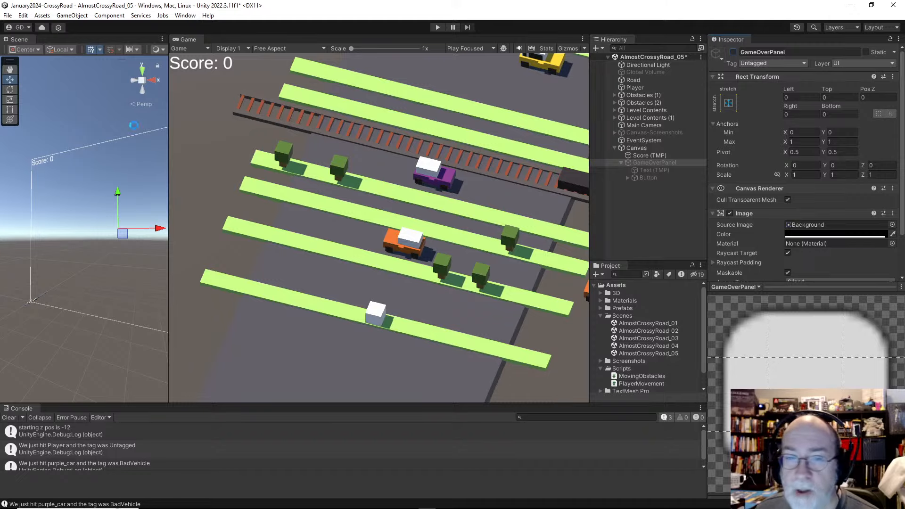
# In Visual Studio, declare a public GameObject gameOverScreen below txtScore in PlayerMovement.cs and save the script
pyautogui.hotkey('alt', 'Tab')
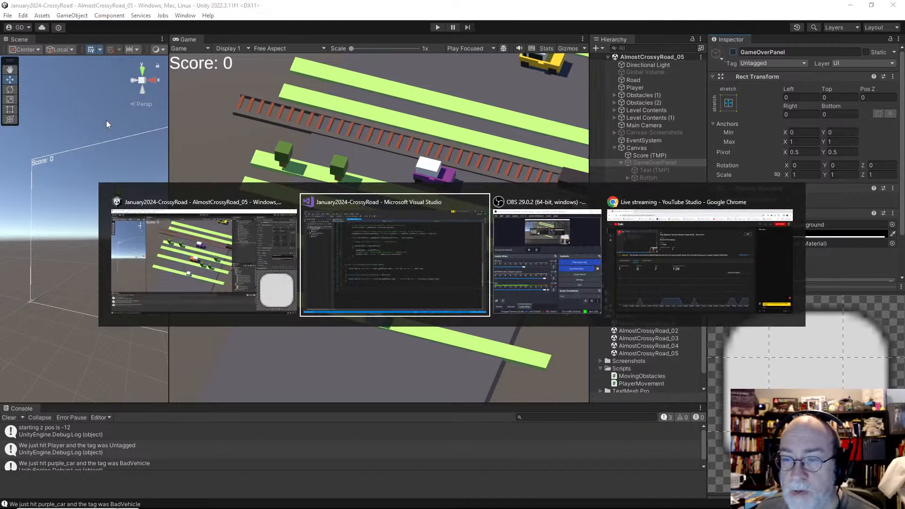
pyautogui.scroll(20, 336, 178)
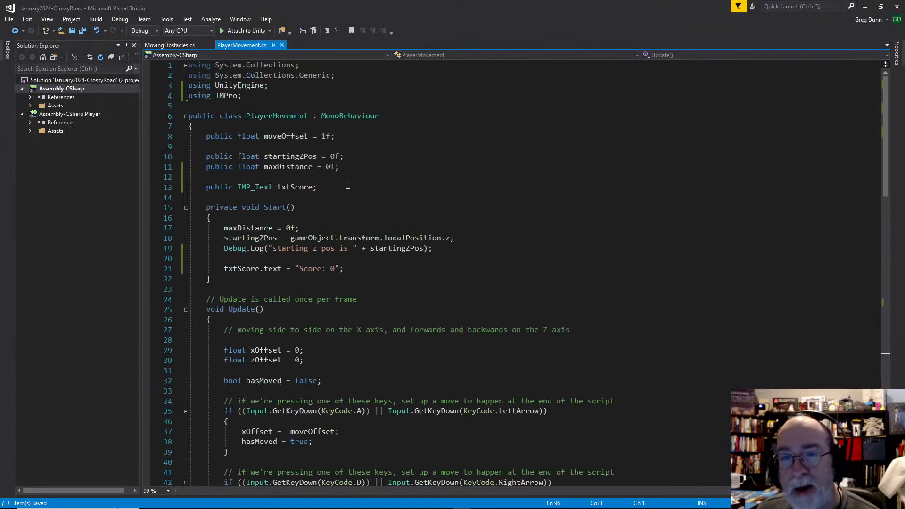
pyautogui.click(340, 186)
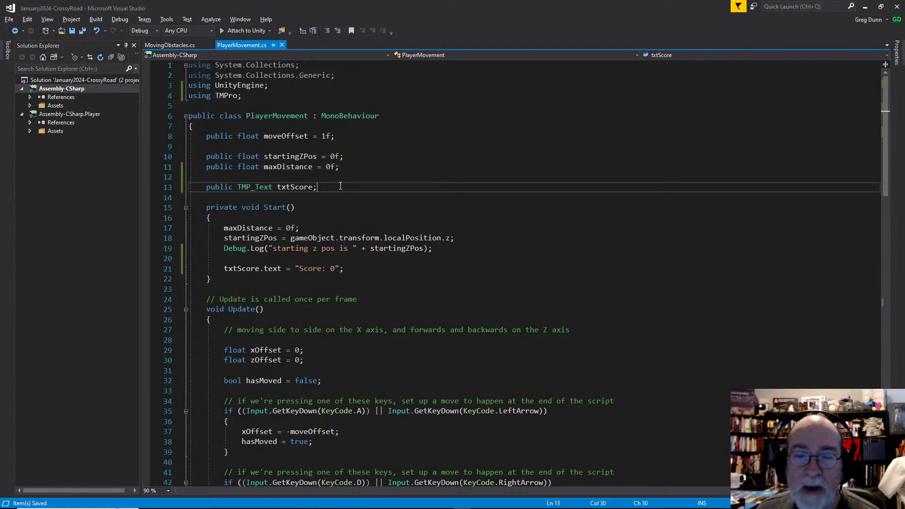
pyautogui.press('Return')
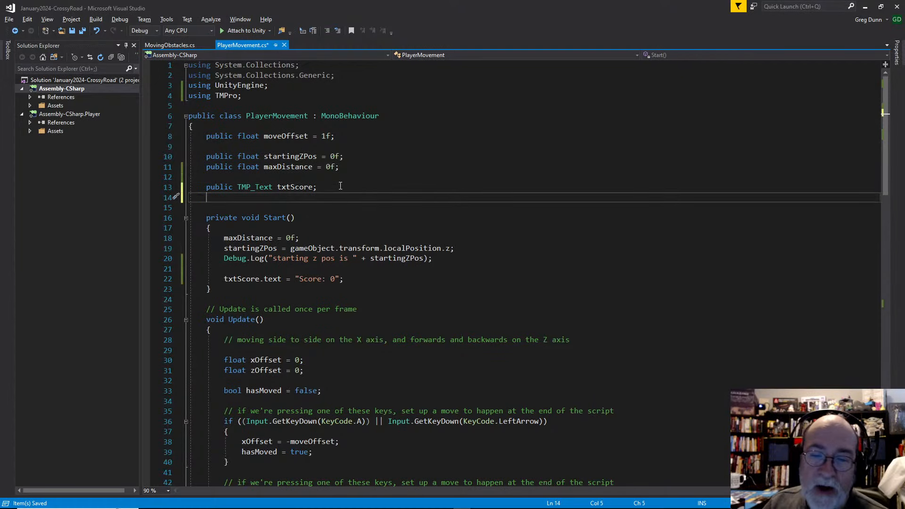
pyautogui.press('Return')
pyautogui.write('public Game')
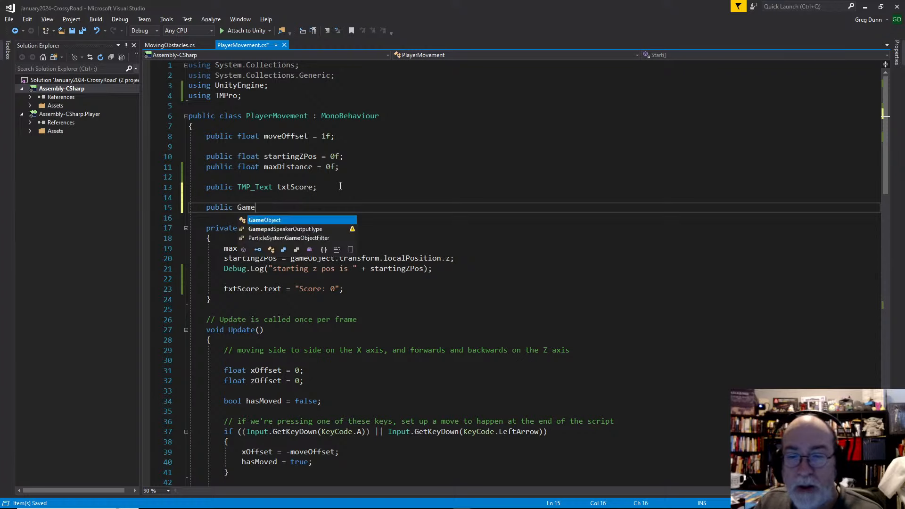
pyautogui.write('Object ')
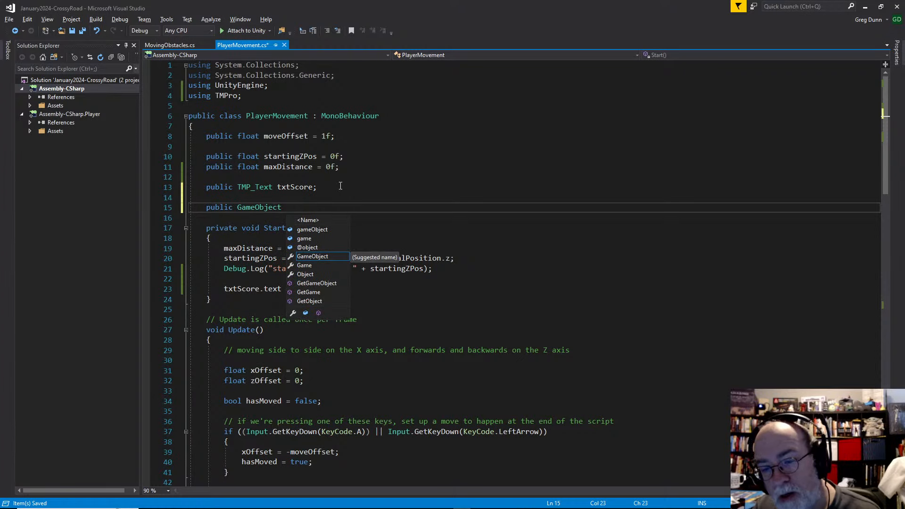
pyautogui.write('gameOverScreen')
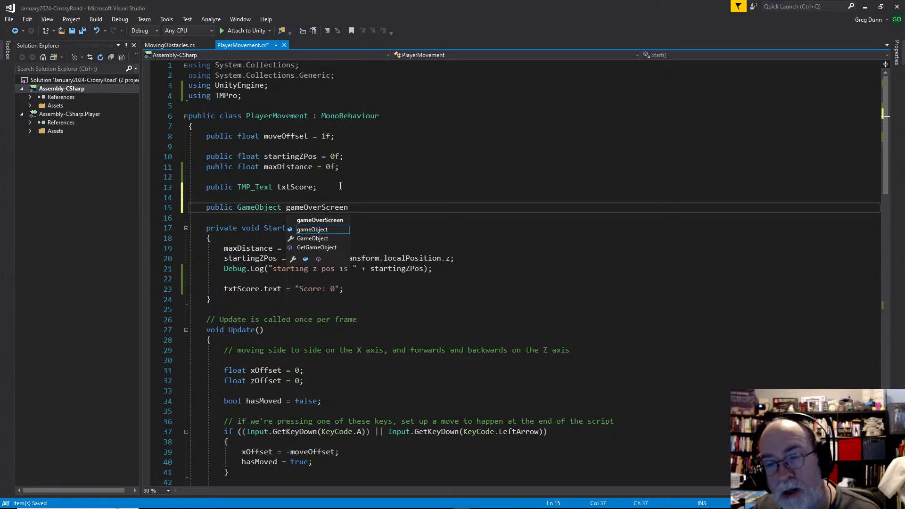
pyautogui.write(';')
pyautogui.hotkey('ctrl', 's')
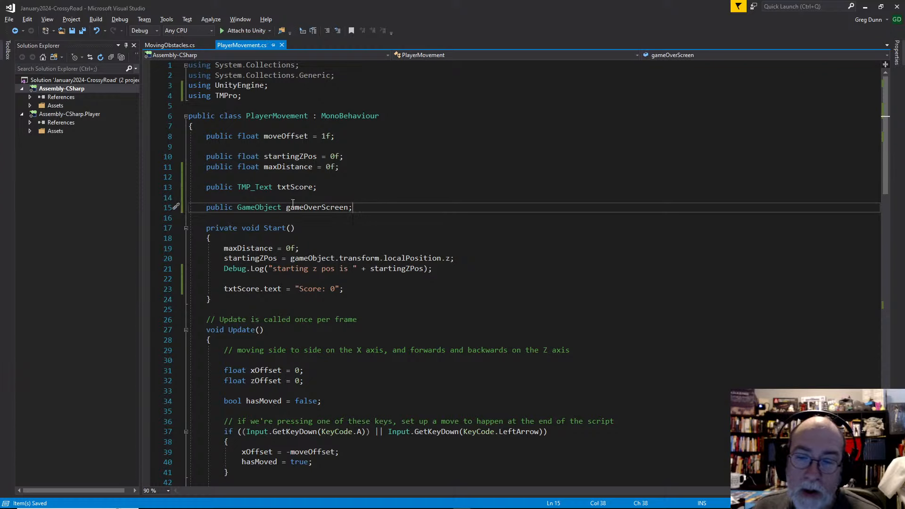
# Add the line gameOverScreen.SetActive(false); to Start(), below the starting z pos Debug.Log line
pyautogui.doubleClick(329, 207)
pyautogui.hotkey('ctrl', 'c')
pyautogui.click(453, 272)
pyautogui.press('Return')
pyautogui.press('Return')
pyautogui.hotkey('ctrl', 'v')
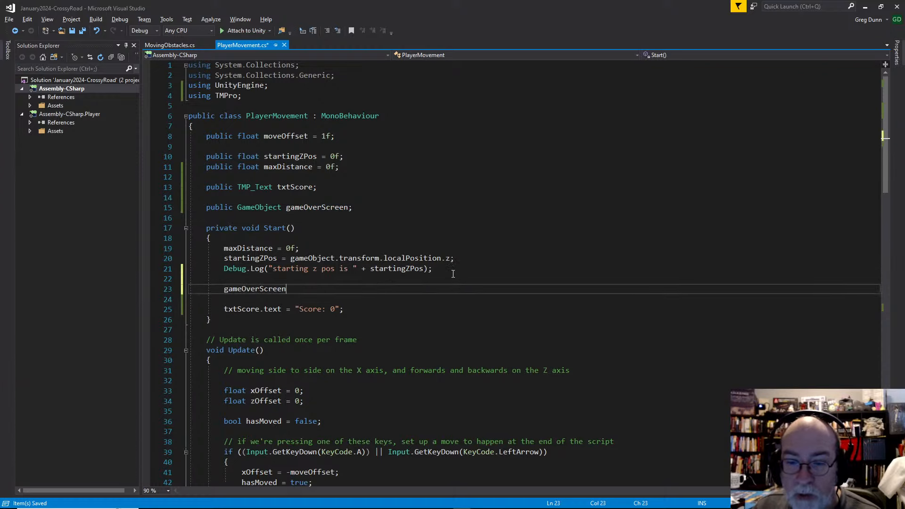
pyautogui.write('.SetActive(f')
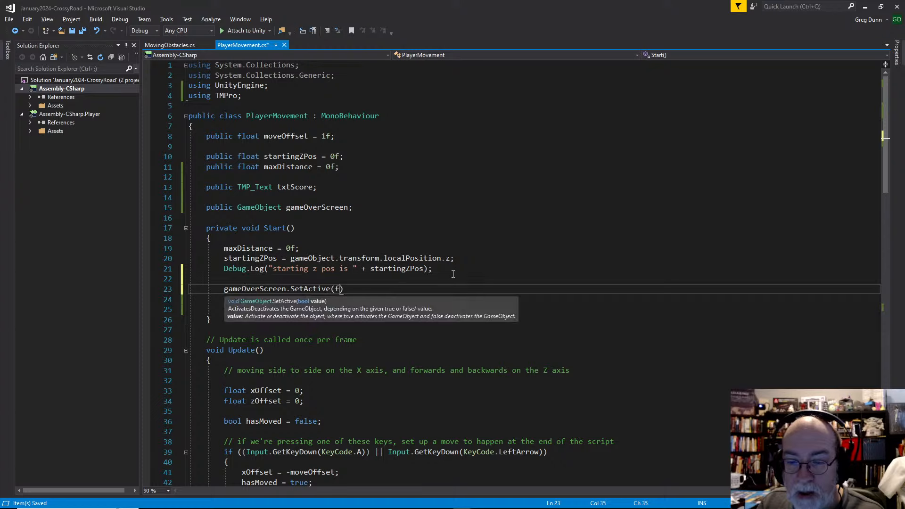
pyautogui.write('alse);')
# Move the gameOverScreen.SetActive(false); line out of Start() into a new private void Awake() method above it
pyautogui.hotkey('shift', 'Home')
pyautogui.hotkey('ctrl', 'x')
pyautogui.press('BackSpace')
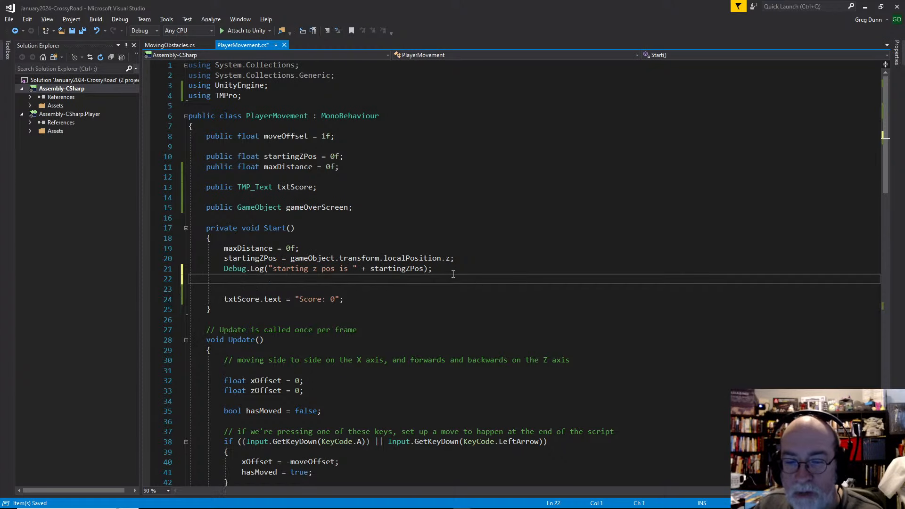
pyautogui.press('BackSpace')
pyautogui.press('Up')
pyautogui.press('Up')
pyautogui.press('Up')
pyautogui.press('Up')
pyautogui.press('Up')
pyautogui.press('Return')
pyautogui.press('Return')
pyautogui.press('Up')
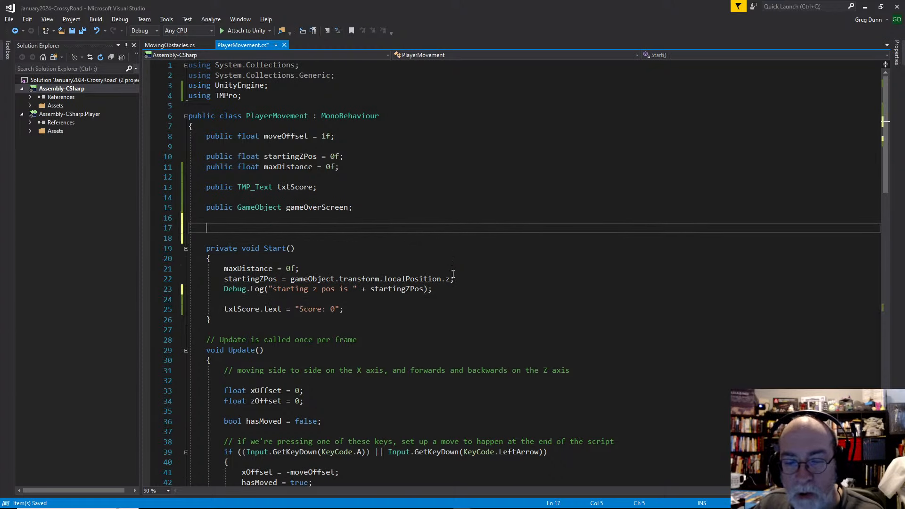
pyautogui.write('private void Awake')
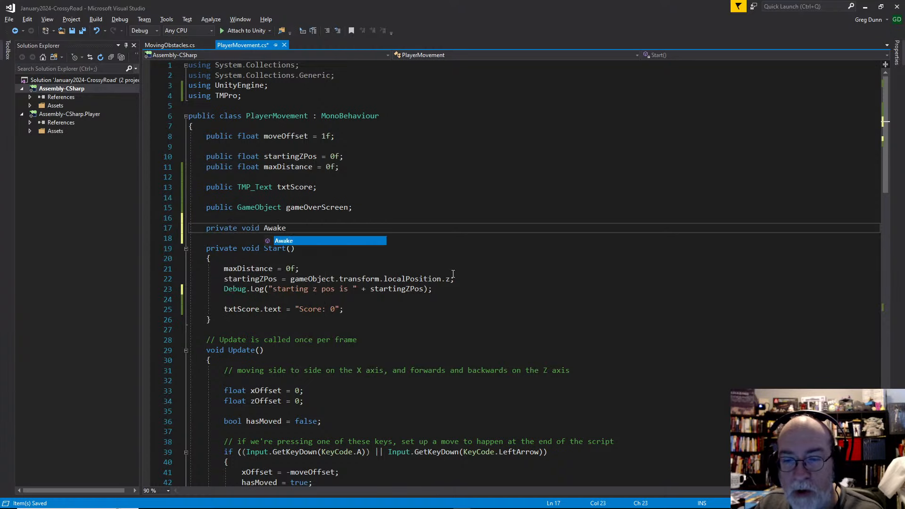
pyautogui.press('Tab')
pyautogui.hotkey('ctrl', 'v')
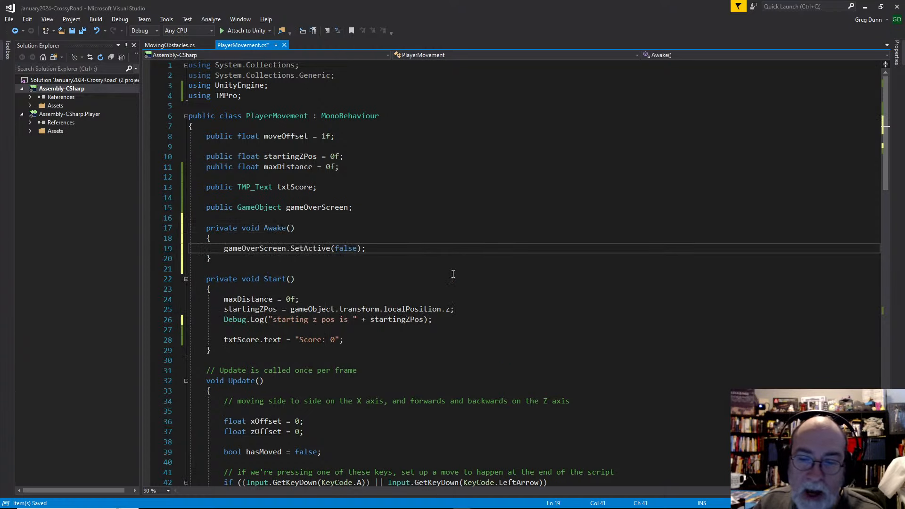
pyautogui.press('Down')
pyautogui.press('Down')
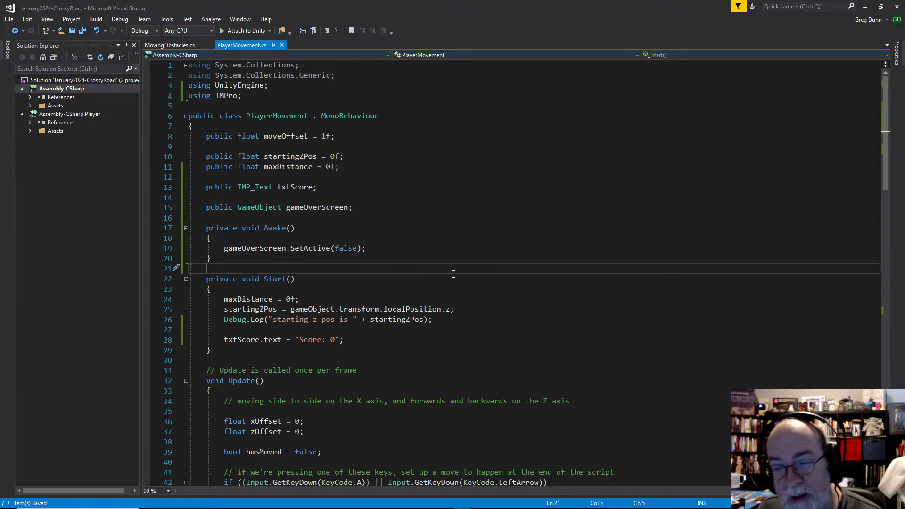
pyautogui.click(350, 337)
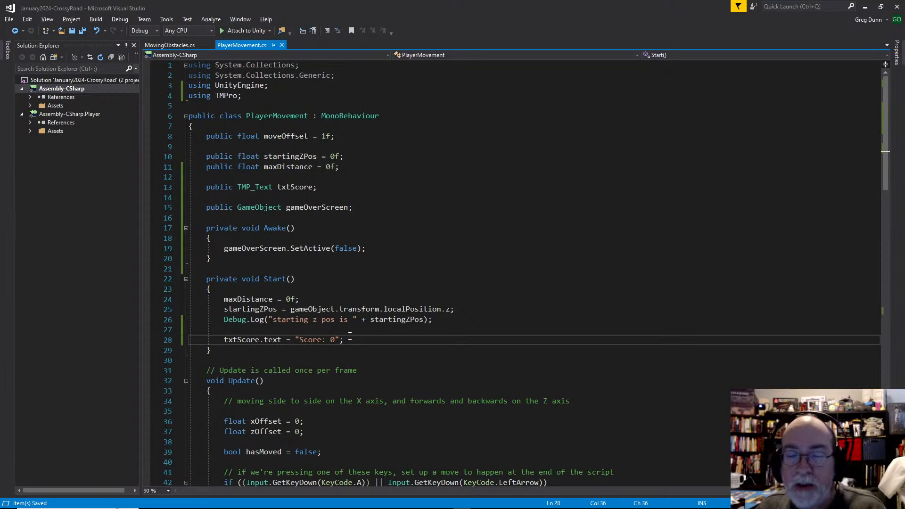
pyautogui.click(404, 250)
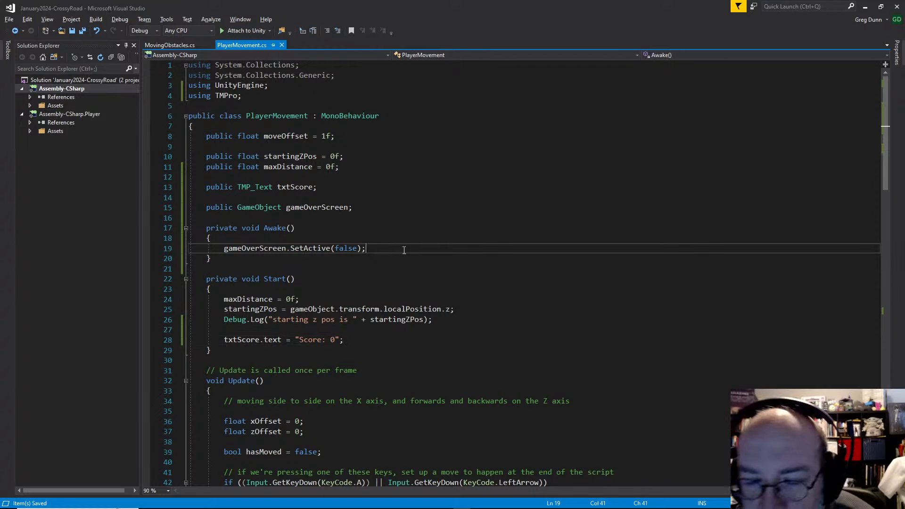
pyautogui.hotkey('shift', 'Home')
pyautogui.click(339, 269)
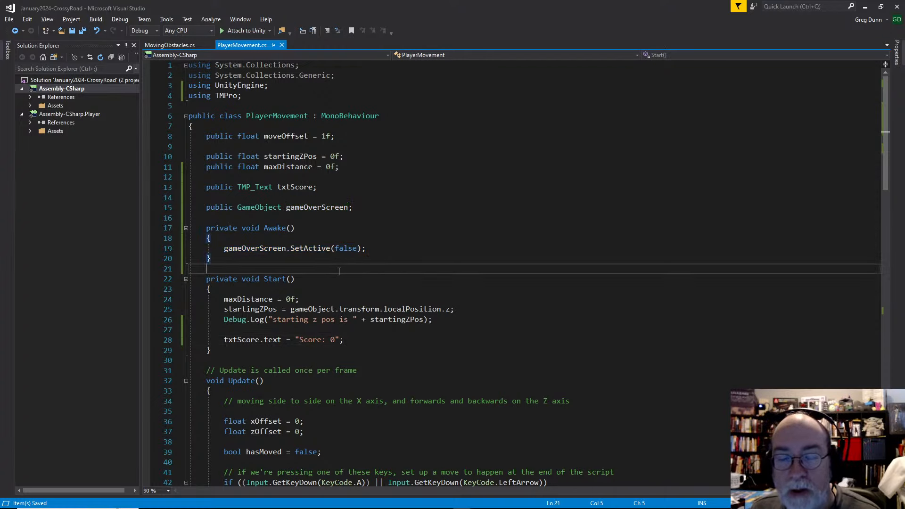
# In OnTriggerEnter, add an if (other.CompareTag("BadVehicle")) block below the Debug.Log line
pyautogui.scroll(-18, 340, 327)
pyautogui.scroll(-11, 339, 327)
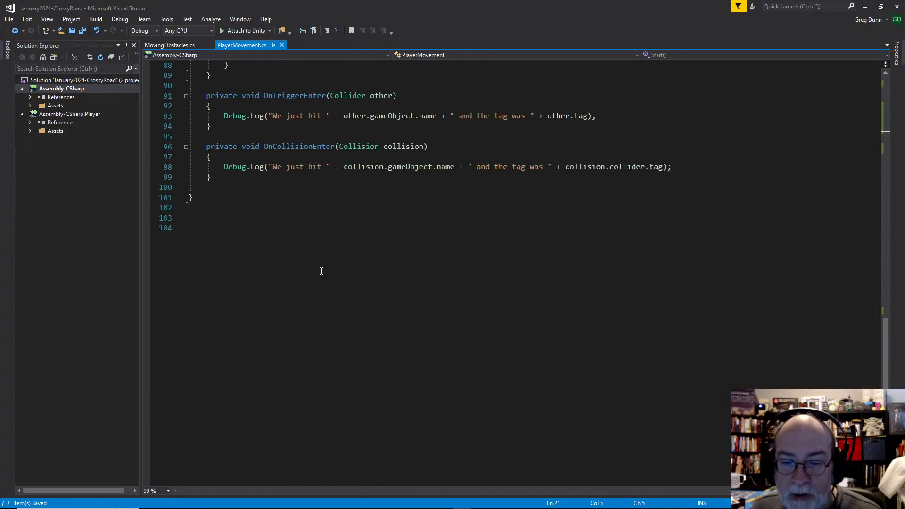
pyautogui.scroll(6, 358, 153)
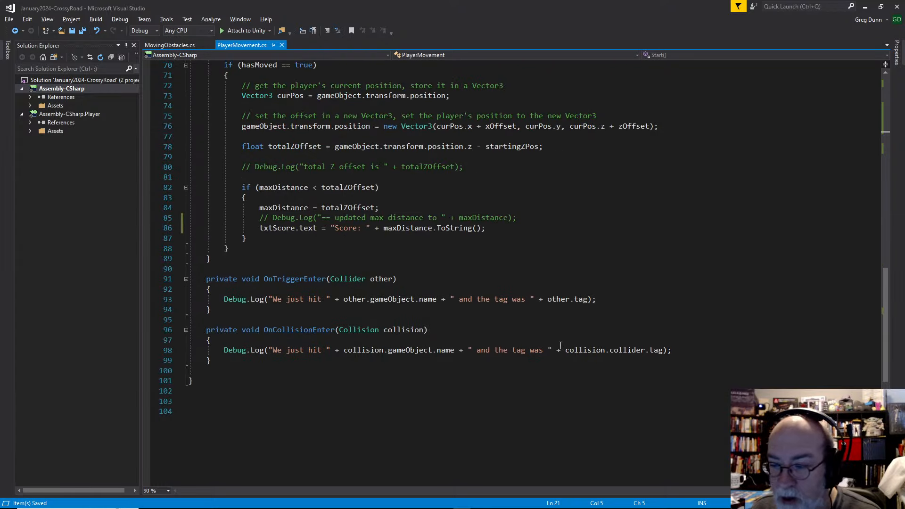
pyautogui.click(614, 300)
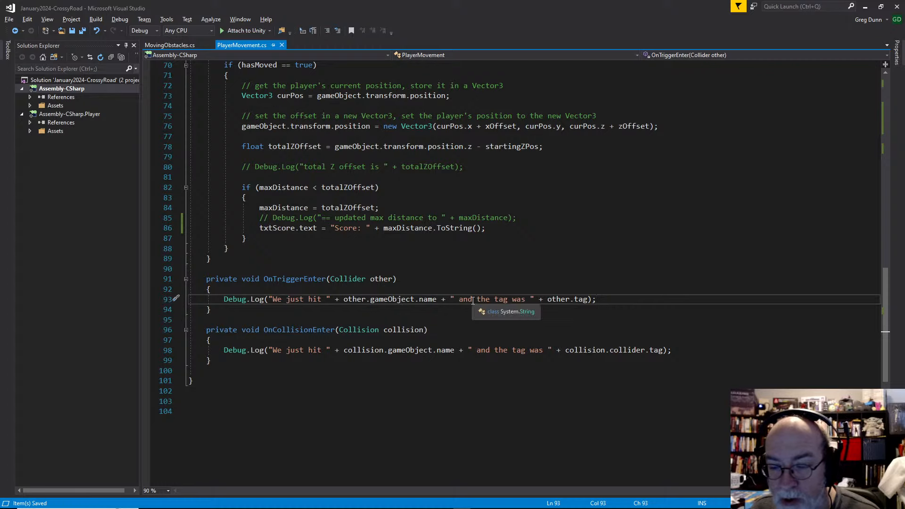
pyautogui.press('Return')
pyautogui.write('i')
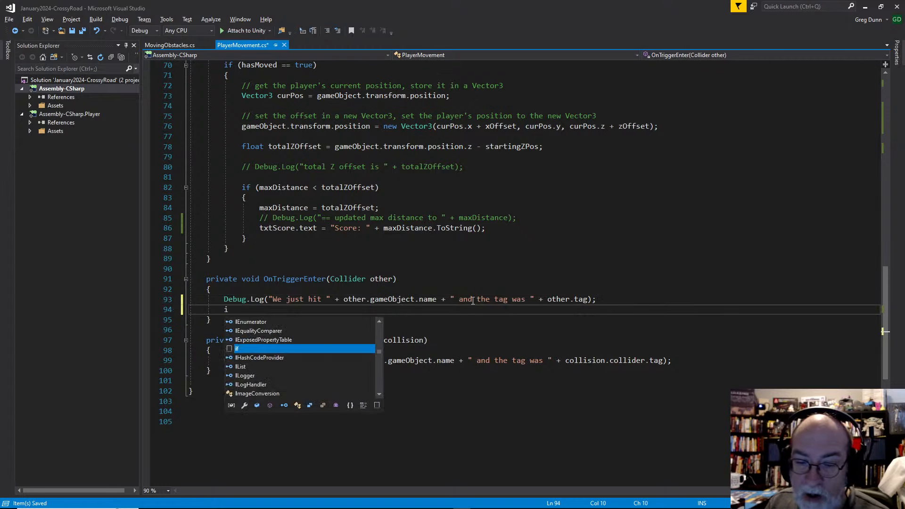
pyautogui.write('f (other')
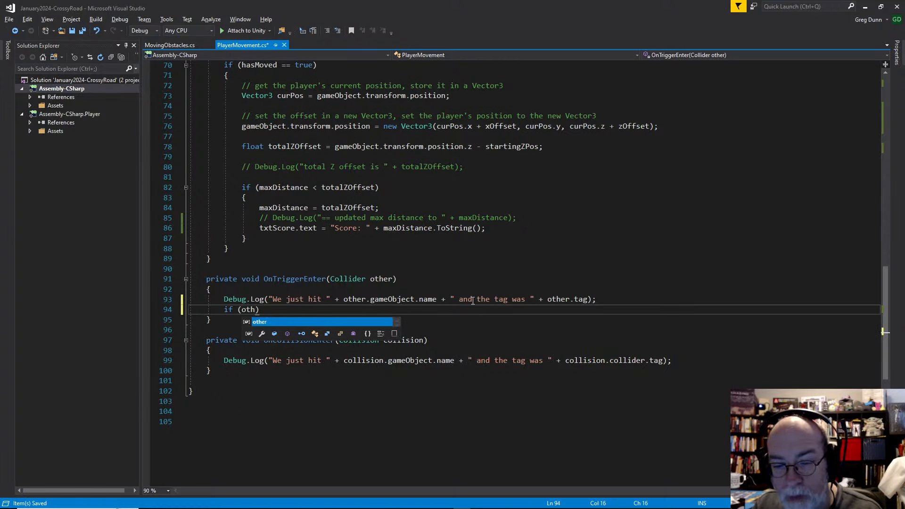
pyautogui.write('.CompareTag(')
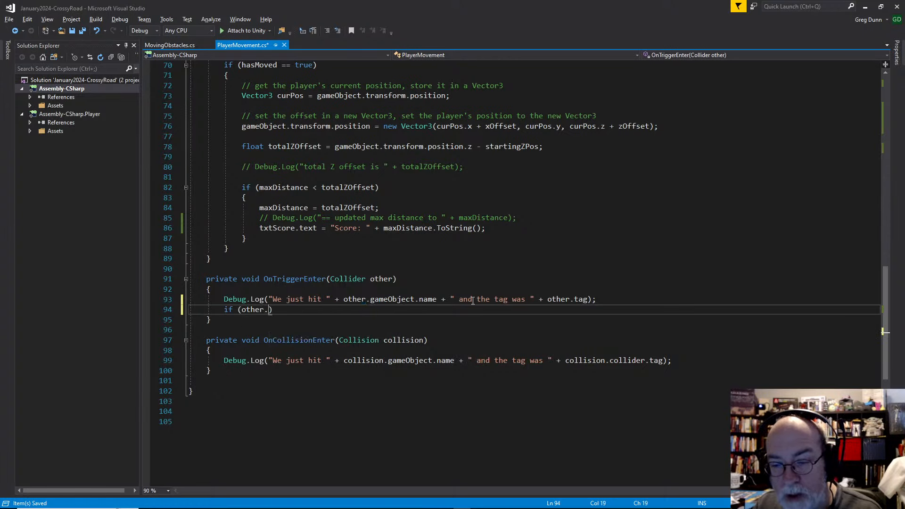
pyautogui.write('"')
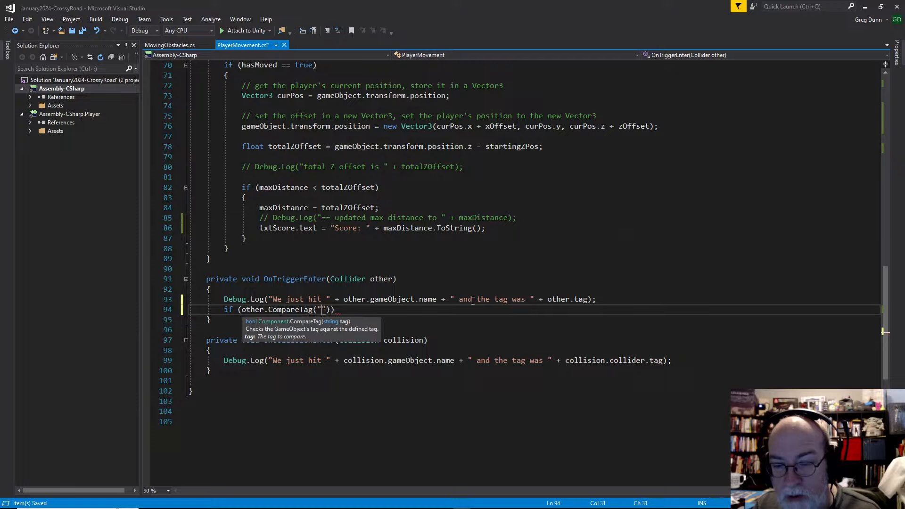
pyautogui.hotkey('alt', 'Tab')
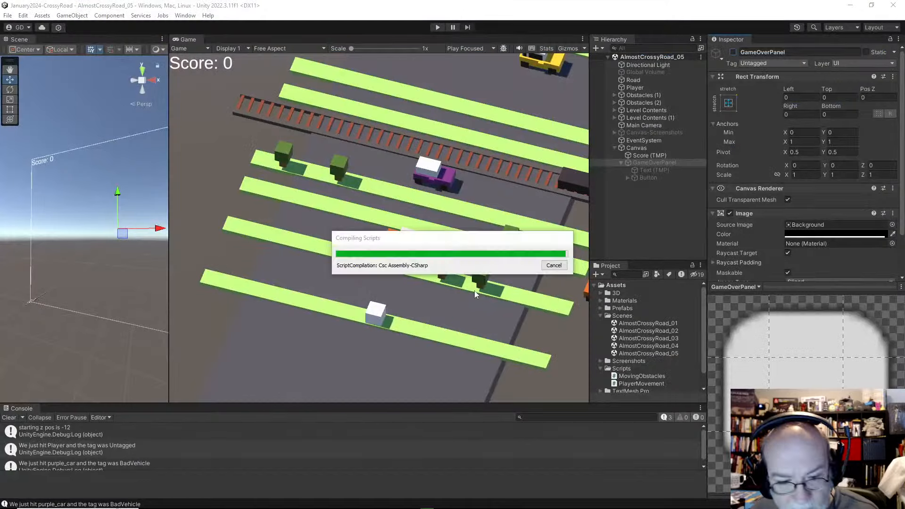
pyautogui.hotkey('alt', 'Tab')
pyautogui.write('BadVehicl')
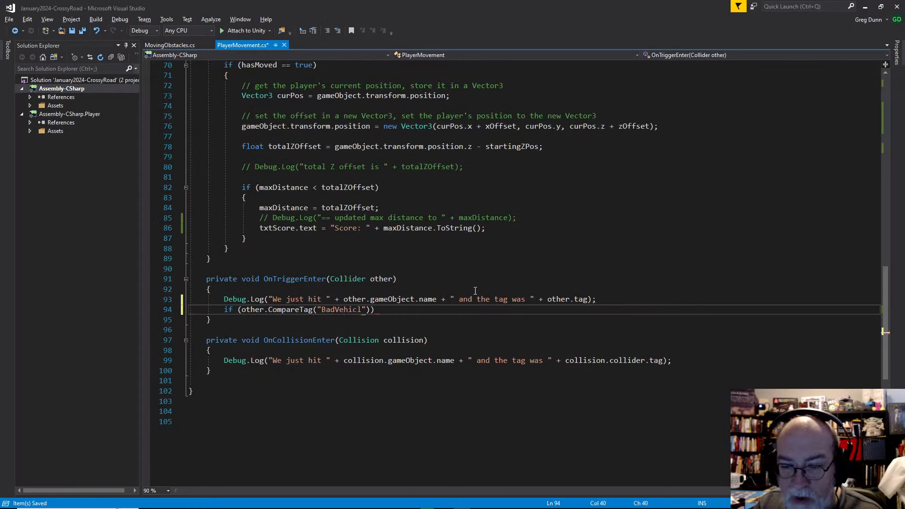
pyautogui.write('e")) {')
pyautogui.press('Return')
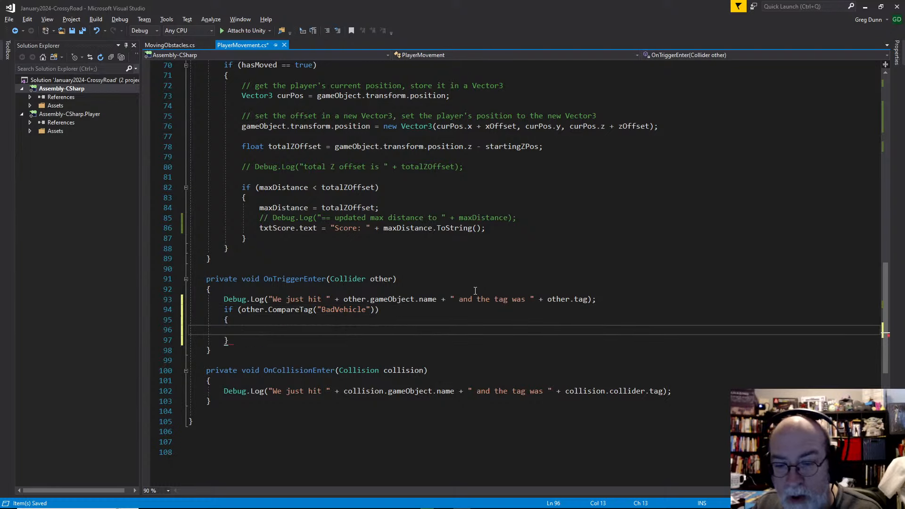
# Add gameOverScreen.SetActive(true); inside the BadVehicle if block, with a new line below it
pyautogui.write('gam')
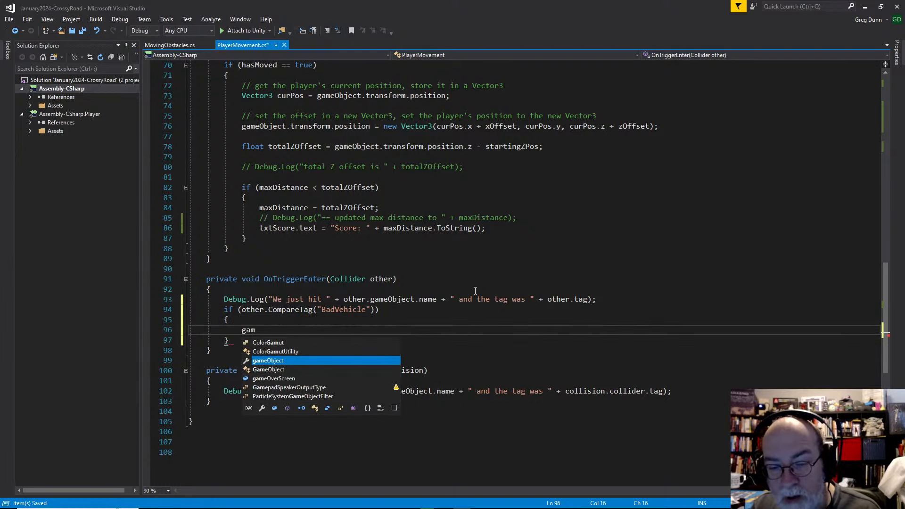
pyautogui.write('eOverScreen.SetActive')
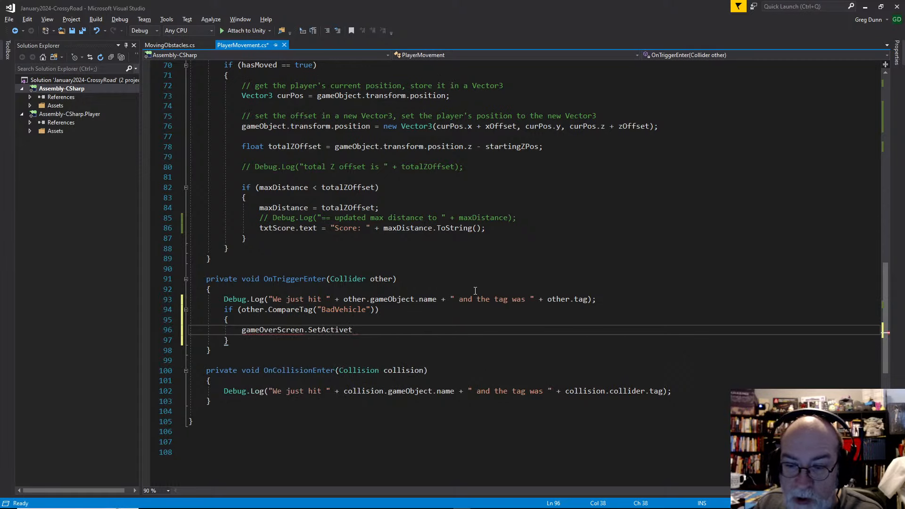
pyautogui.write('(true);')
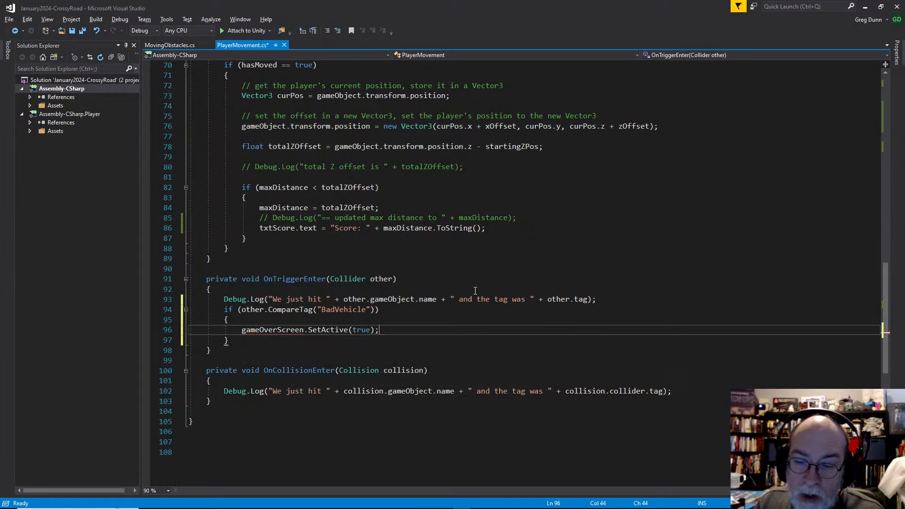
pyautogui.press('Return')
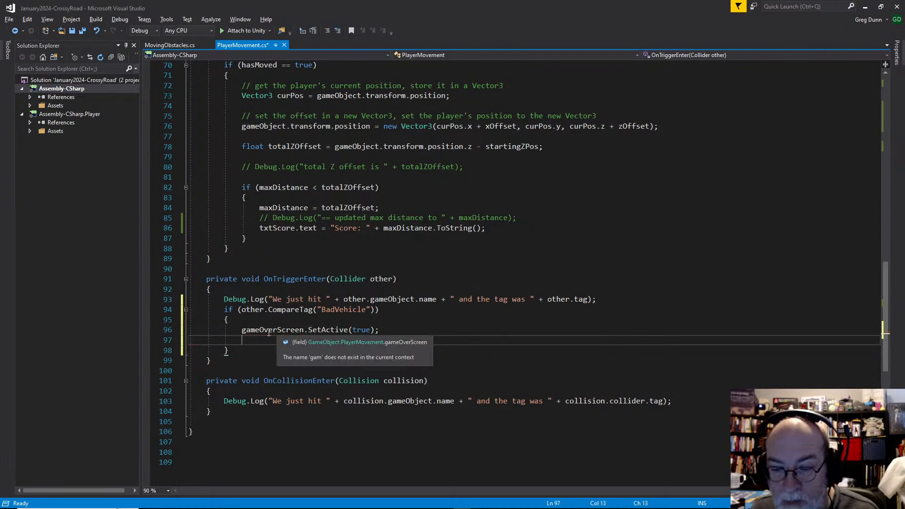
# Add gameObject.SetActive(false); below the gameOverScreen.SetActive(true); line and save the script
pyautogui.scroll(20, 279, 341)
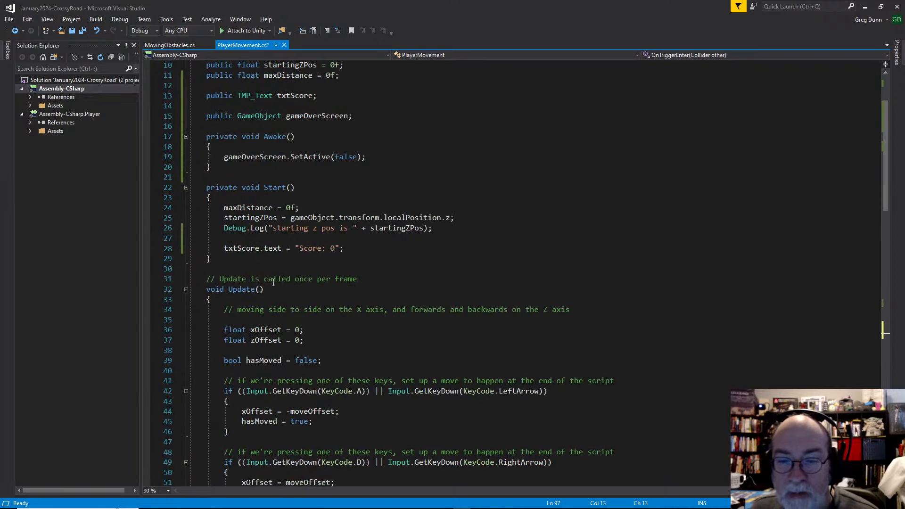
pyautogui.scroll(3, 273, 282)
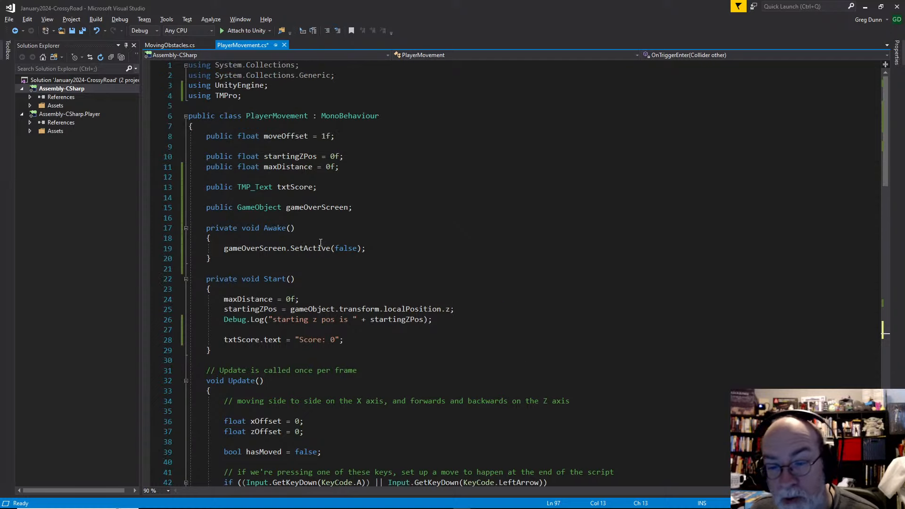
pyautogui.scroll(-20, 302, 260)
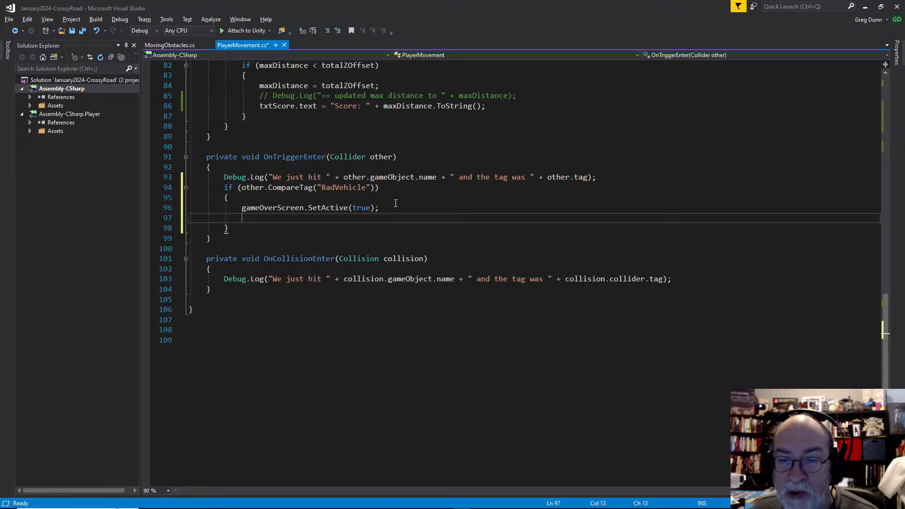
pyautogui.write('gameOverScreen')
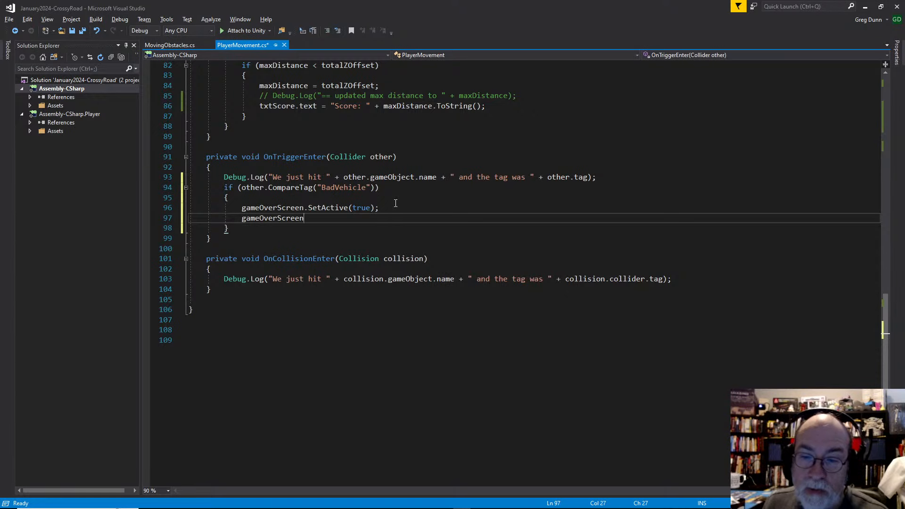
pyautogui.hotkey('ctrl', 'shift', 'Left')
pyautogui.write('ga')
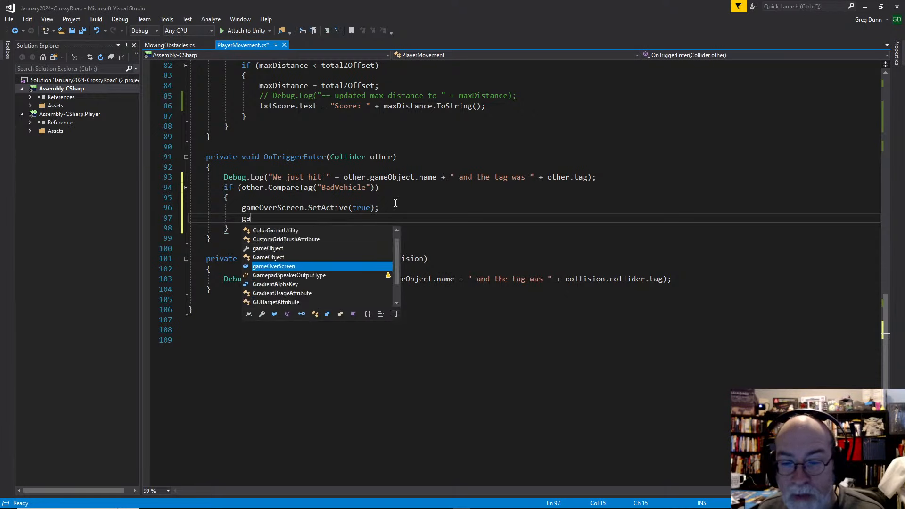
pyautogui.write('meobj.Set')
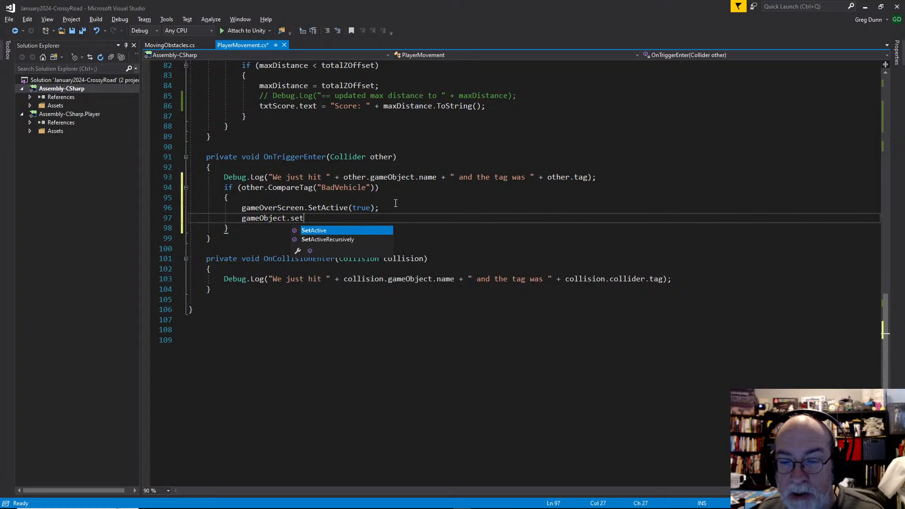
pyautogui.press('Tab')
pyautogui.write('(false);')
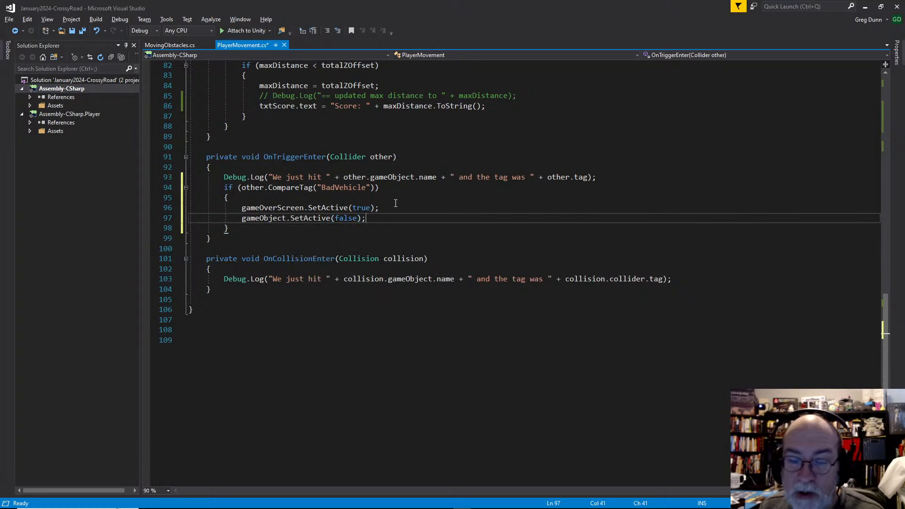
pyautogui.hotkey('ctrl', 's')
pyautogui.press('Down')
pyautogui.press('Down')
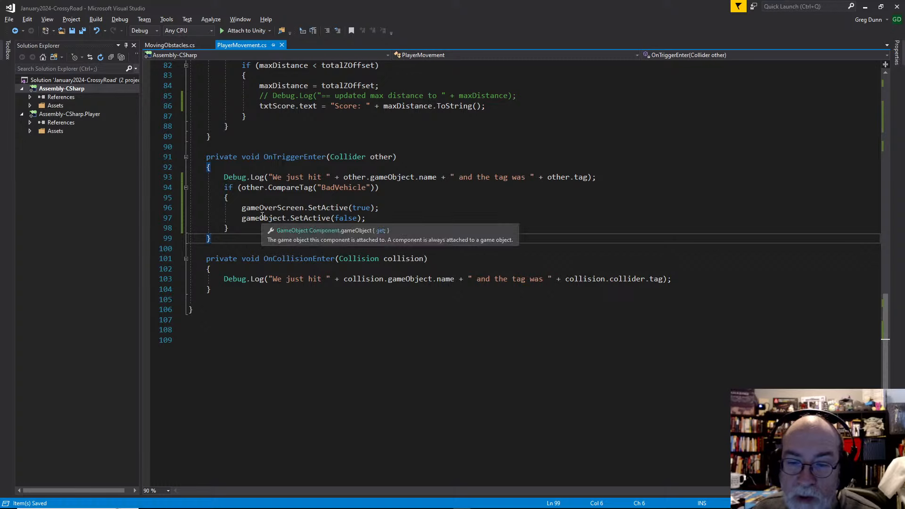
pyautogui.click(260, 218)
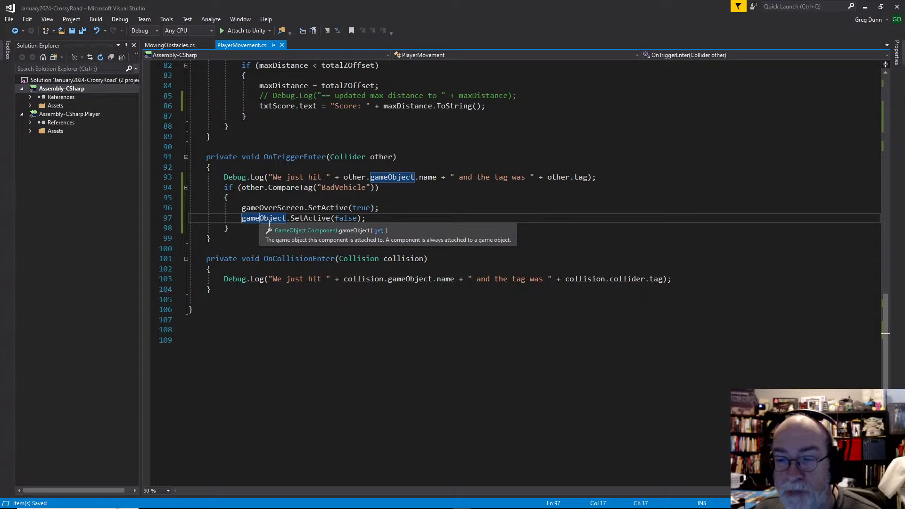
pyautogui.click(322, 388)
pyautogui.click(416, 206)
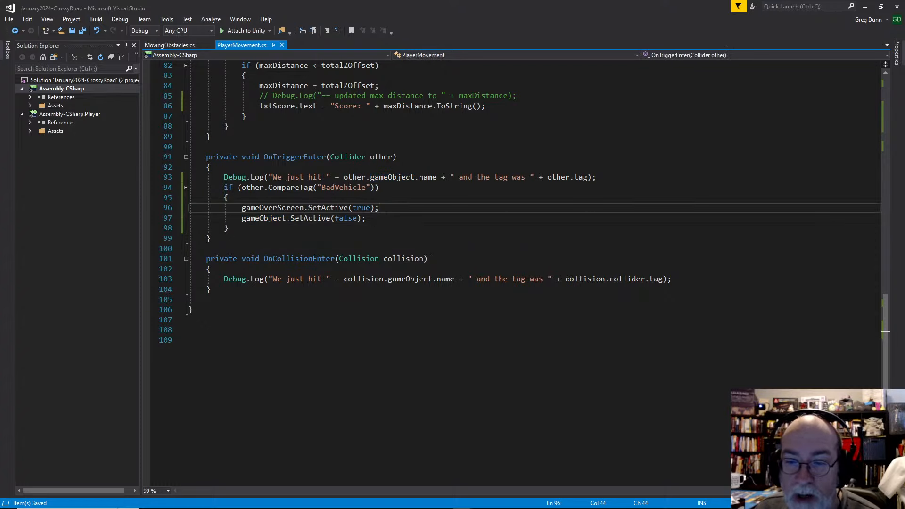
# Switch to Unity and assign GameOverPanel to the Game Over Screen field of the Player's Player Movement script
pyautogui.hotkey('alt', 'Tab')
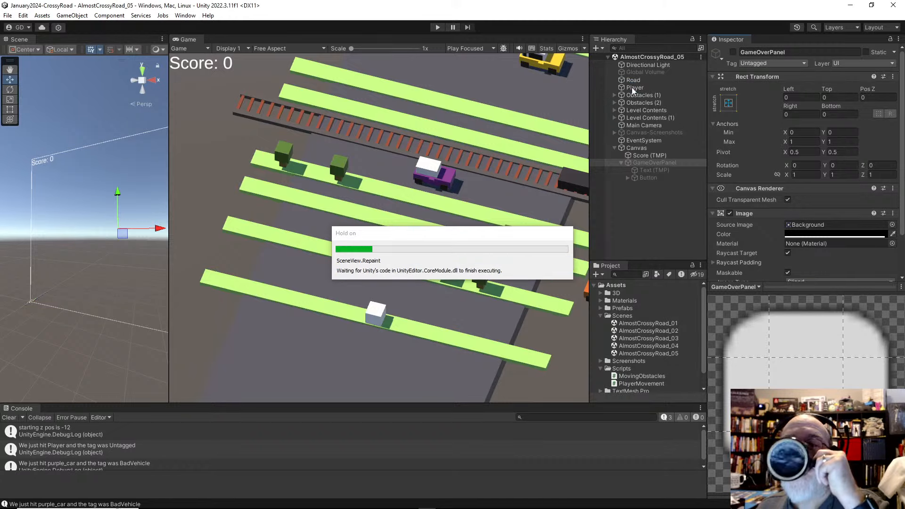
pyautogui.click(633, 88)
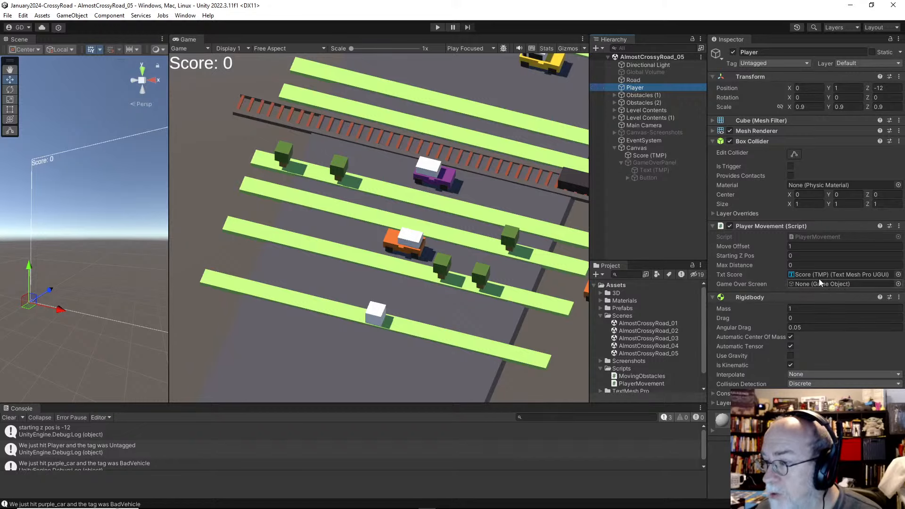
pyautogui.moveTo(641, 163); pyautogui.dragTo(842, 283)
# Set GameOverPanel active in the scene and save the scene
pyautogui.hotkey('alt', 'Tab')
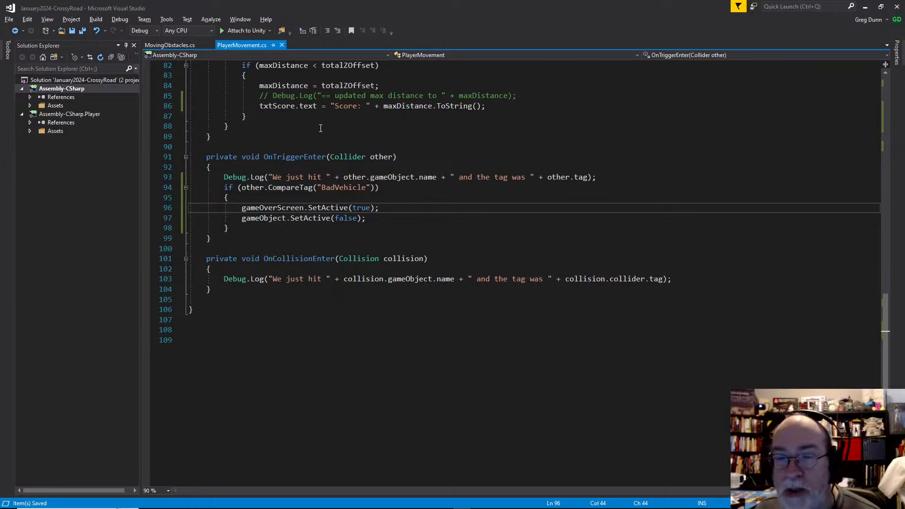
pyautogui.scroll(20, 320, 128)
pyautogui.hotkey('alt', 'Tab')
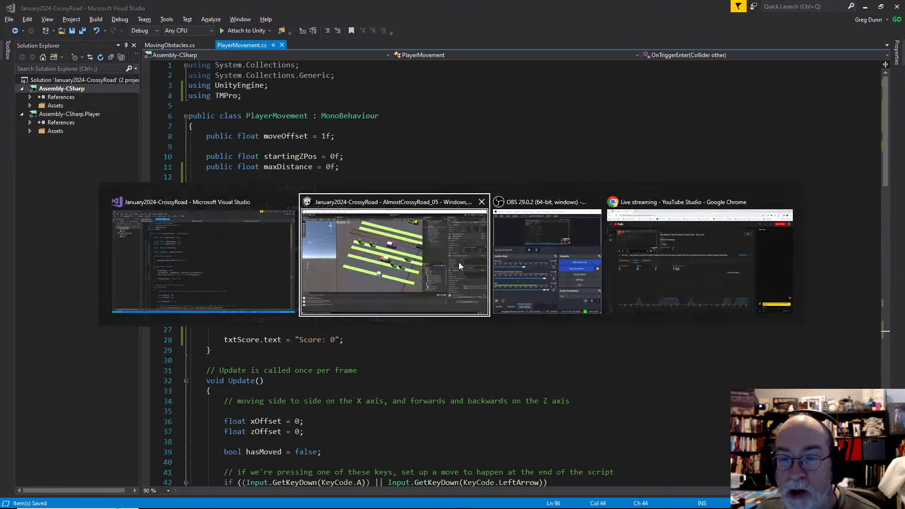
pyautogui.click(644, 162)
pyautogui.click(733, 52)
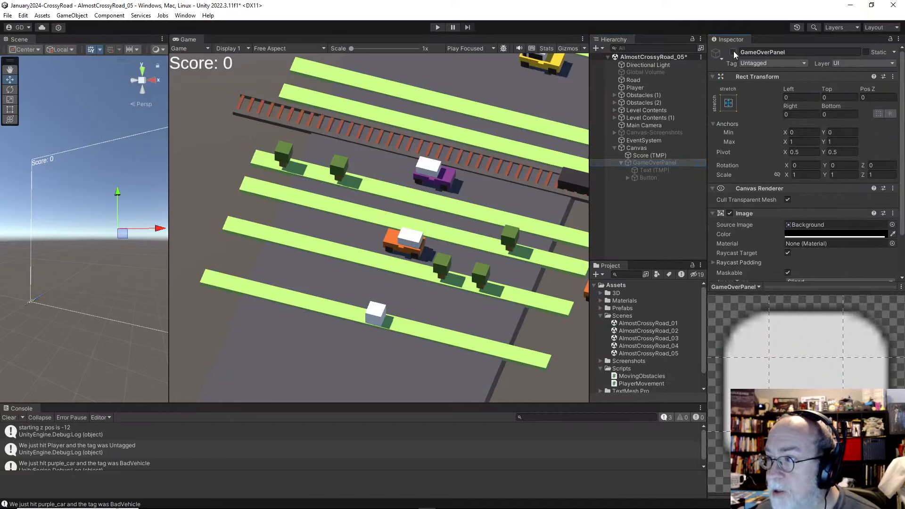
pyautogui.click(733, 52)
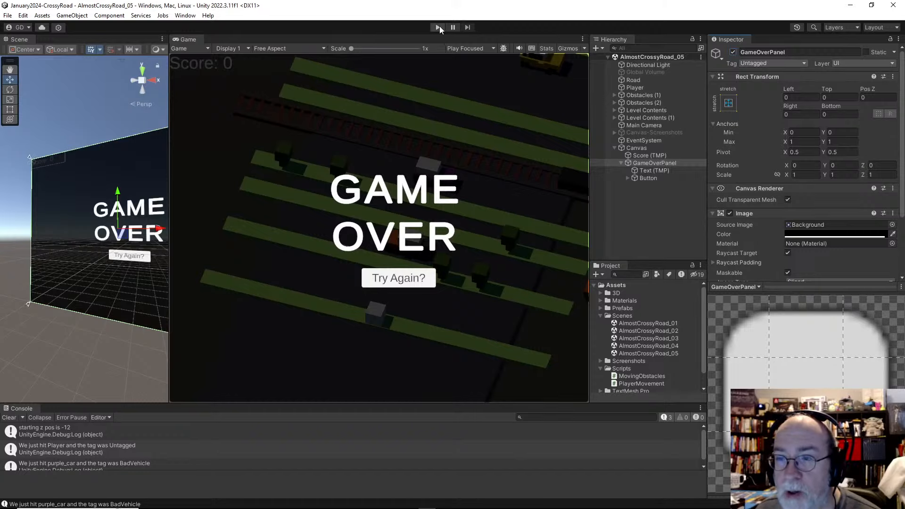
# Test the game by moving the player forward into the traffic until a vehicle hits it, ending play mode after the collision
pyautogui.click(438, 26)
pyautogui.press('Up')
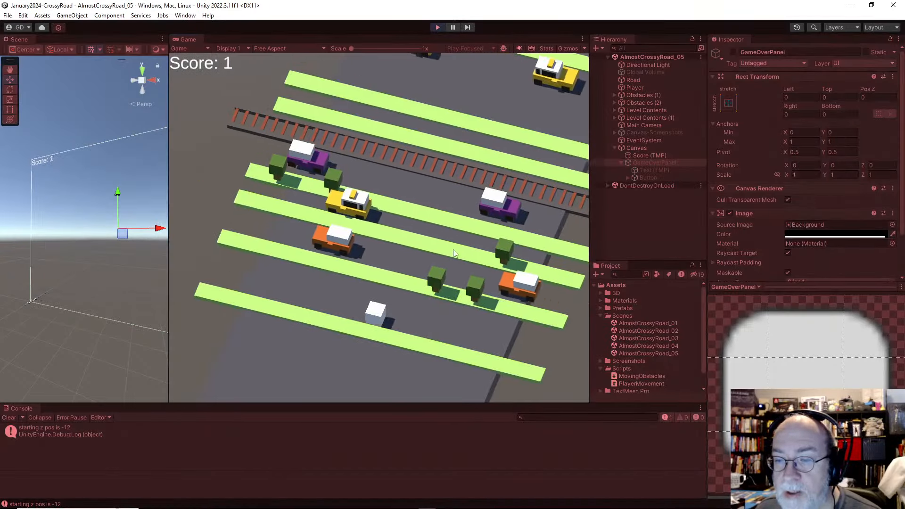
pyautogui.press('Up')
pyautogui.press('Up')
pyautogui.press('Up')
pyautogui.press('Up')
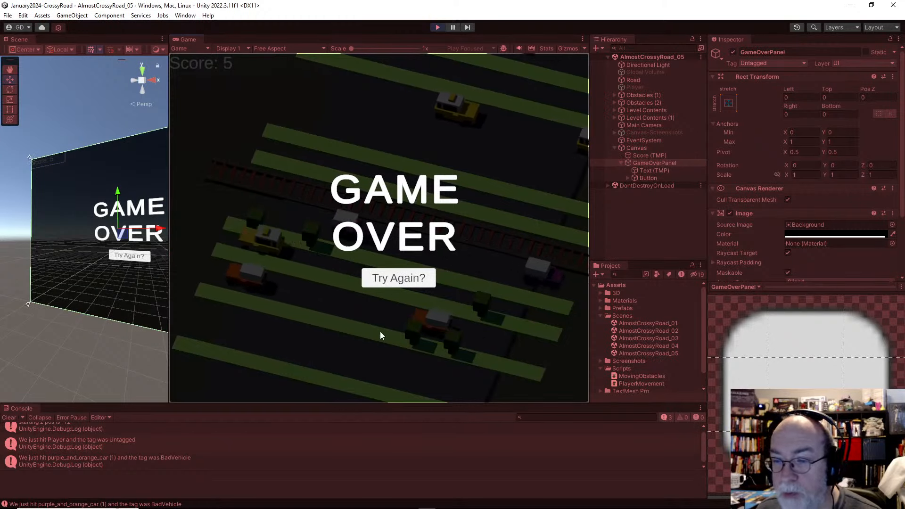
pyautogui.click(436, 28)
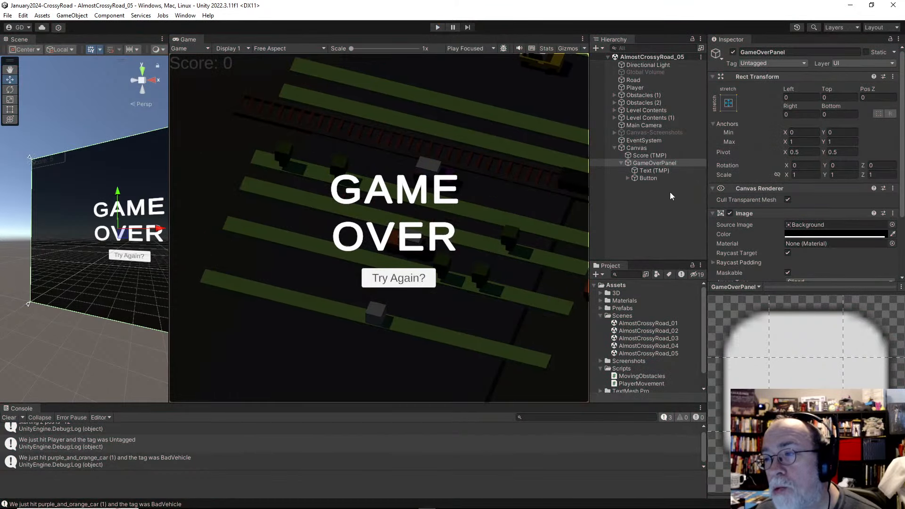
# Select the Player object to review its Player Movement script references
pyautogui.click(656, 211)
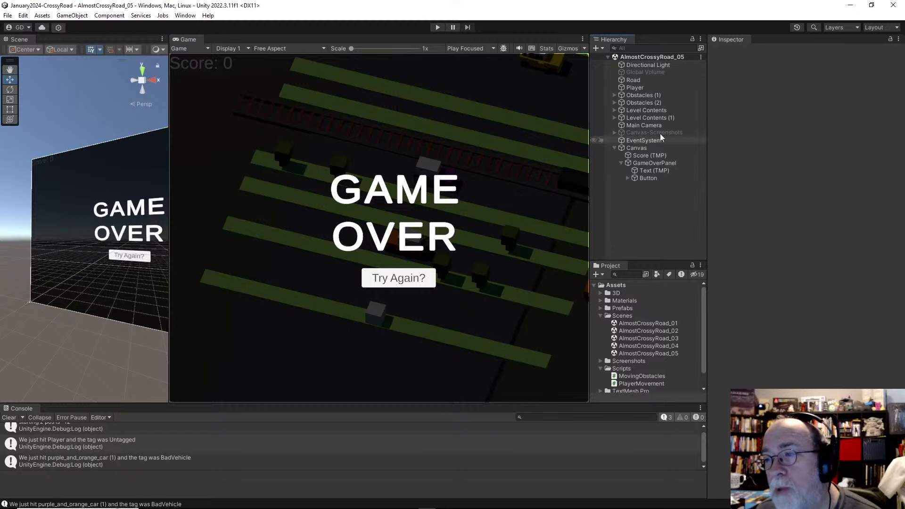
pyautogui.click(639, 87)
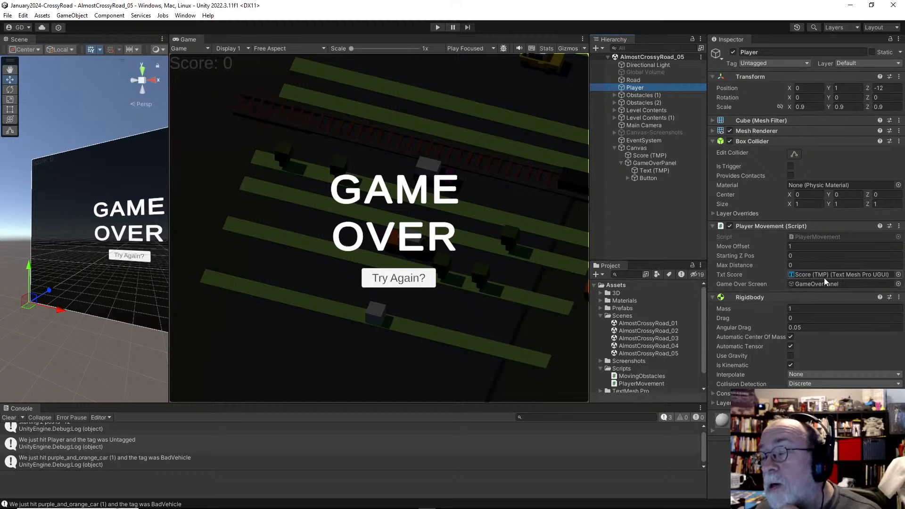
# Select the Try Again Button object inside GameOverPanel to inspect its component settings
pyautogui.click(138, 261)
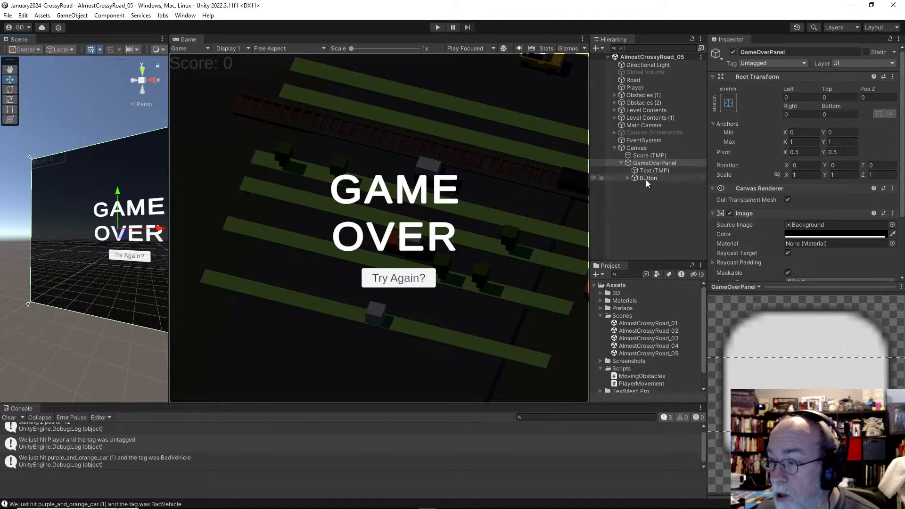
pyautogui.click(648, 178)
pyautogui.scroll(-5, 827, 244)
# Switch to Visual Studio and add an empty public void ReloadLevel() method after OnCollisionEnter in PlayerMovement.cs
pyautogui.hotkey('alt', 'Tab')
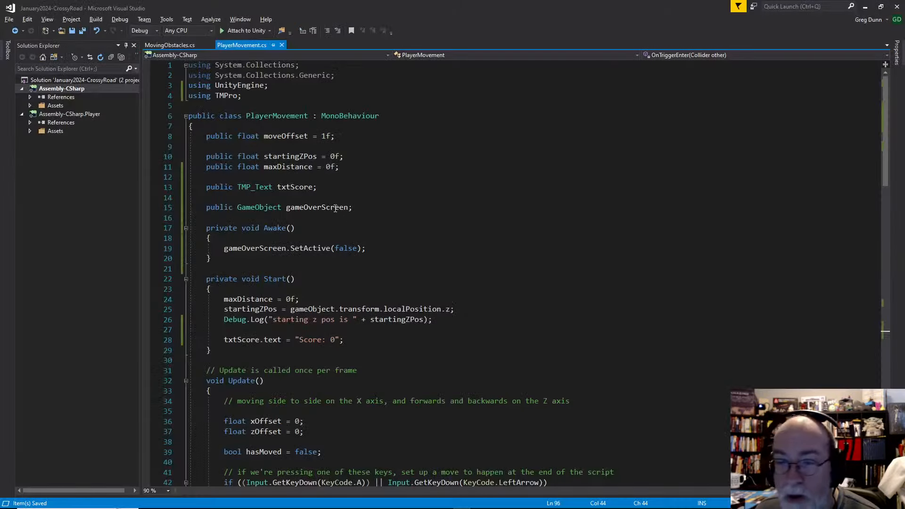
pyautogui.scroll(-18, 331, 203)
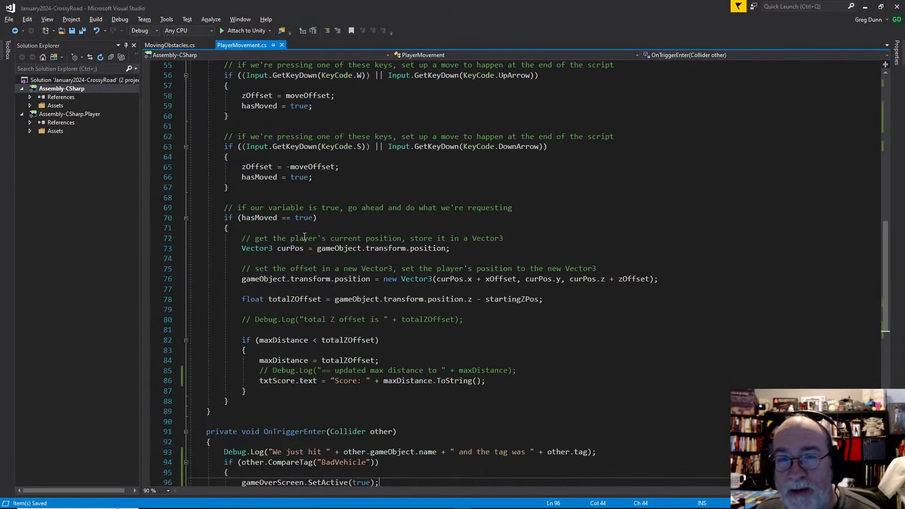
pyautogui.scroll(-8, 305, 237)
pyautogui.scroll(18, 254, 280)
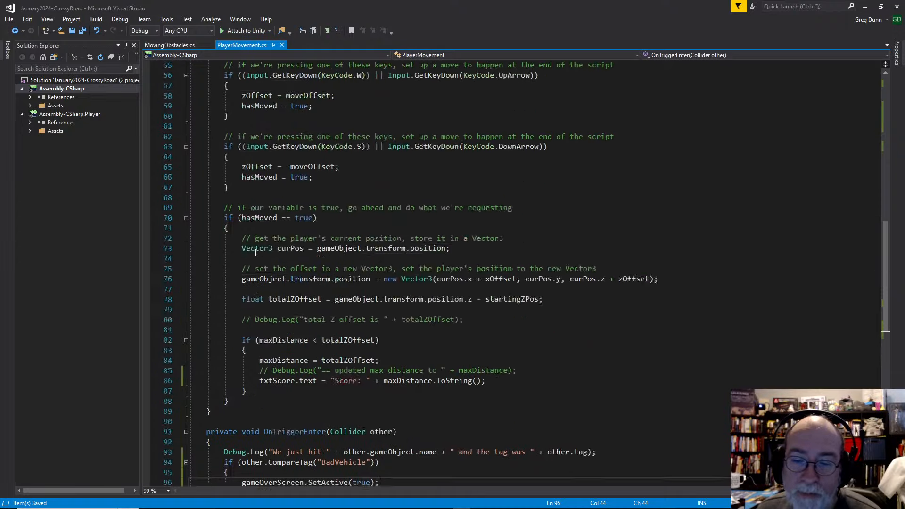
pyautogui.scroll(-9, 265, 269)
pyautogui.scroll(-9, 265, 268)
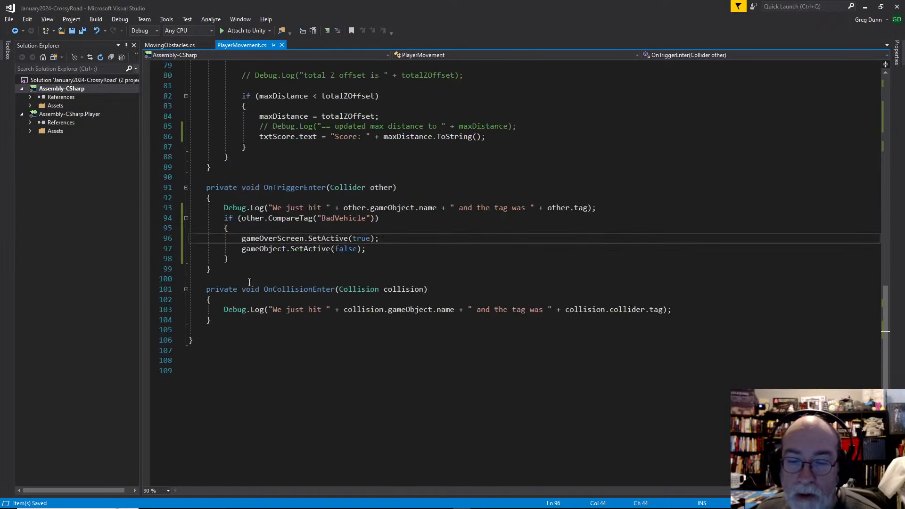
pyautogui.click(289, 316)
pyautogui.press('Return')
pyautogui.press('Return')
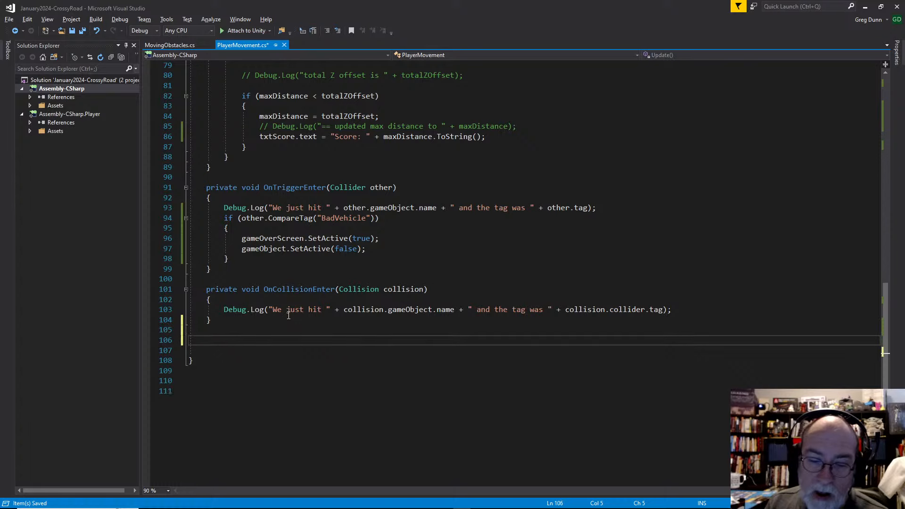
pyautogui.write('public float')
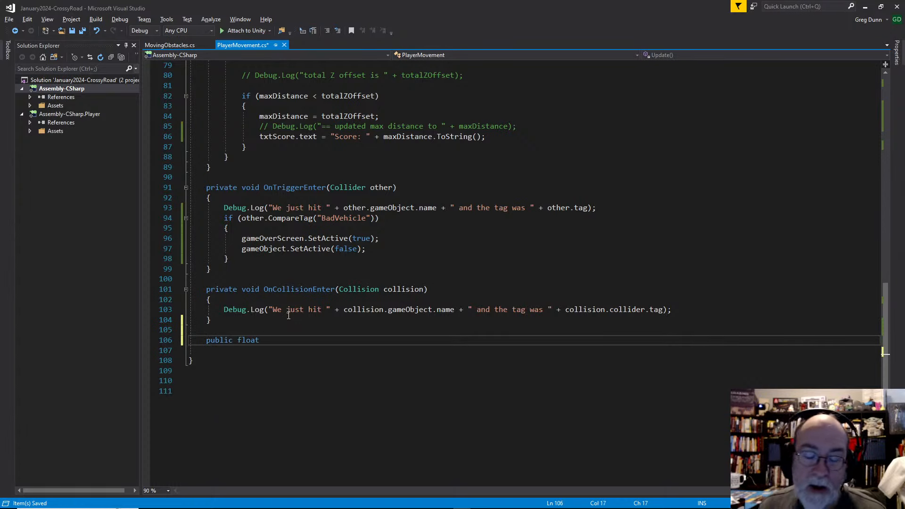
pyautogui.press('BackSpace')
pyautogui.press('BackSpace')
pyautogui.press('BackSpace')
pyautogui.press('BackSpace')
pyautogui.press('BackSpace')
pyautogui.write('void')
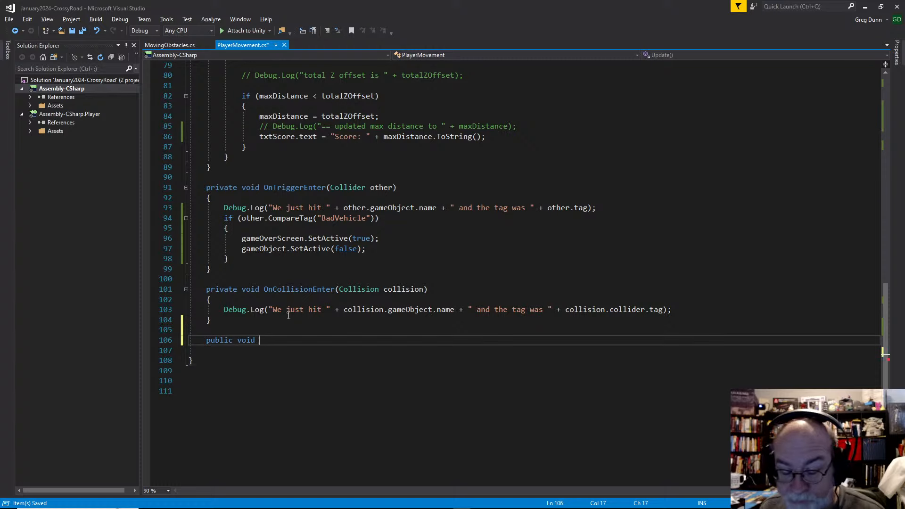
pyautogui.write('R')
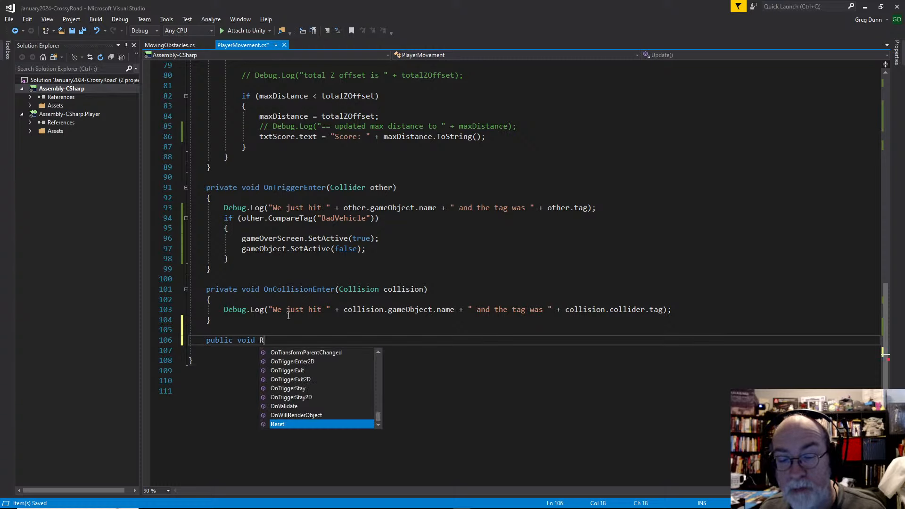
pyautogui.write('eloadLe')
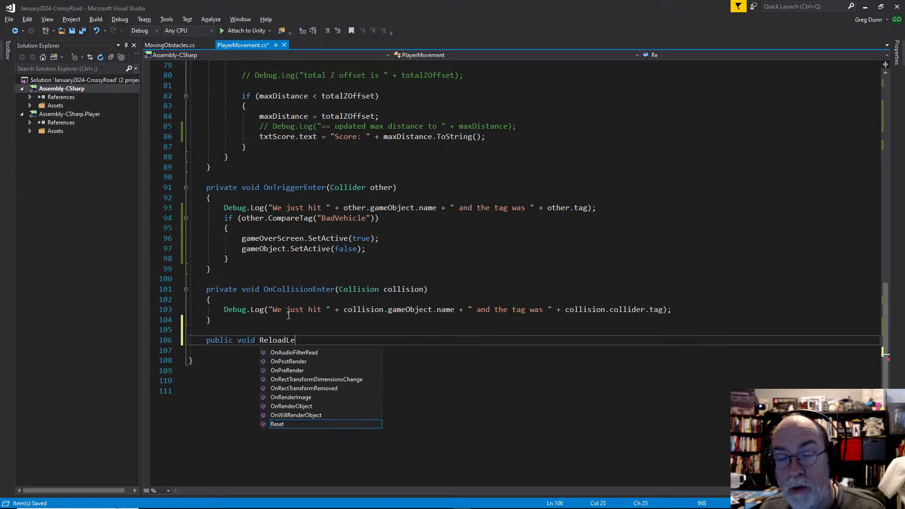
pyautogui.write('vel()')
pyautogui.write('{')
pyautogui.press('Return')
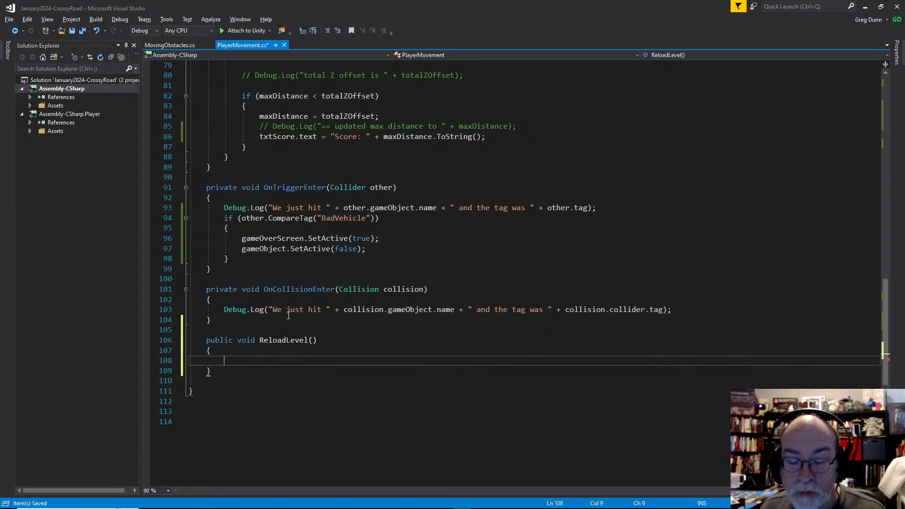
# Add SceneManager.LoadScene(0); to the body of ReloadLevel and save the script
pyautogui.write('Scene')
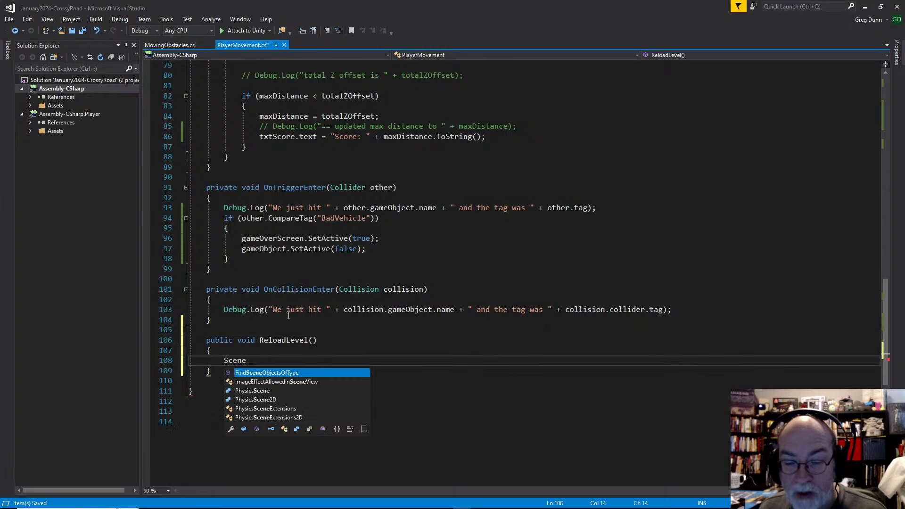
pyautogui.write('Manager.L')
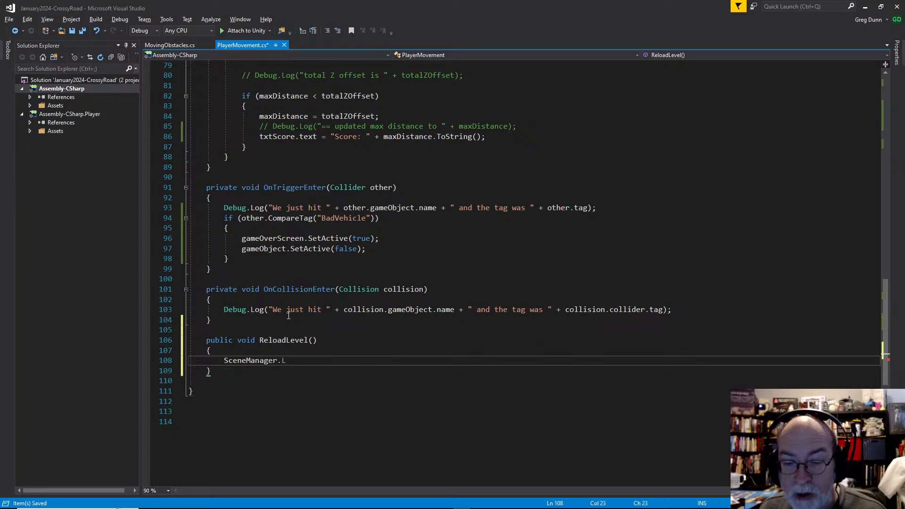
pyautogui.write('oadScene(0);')
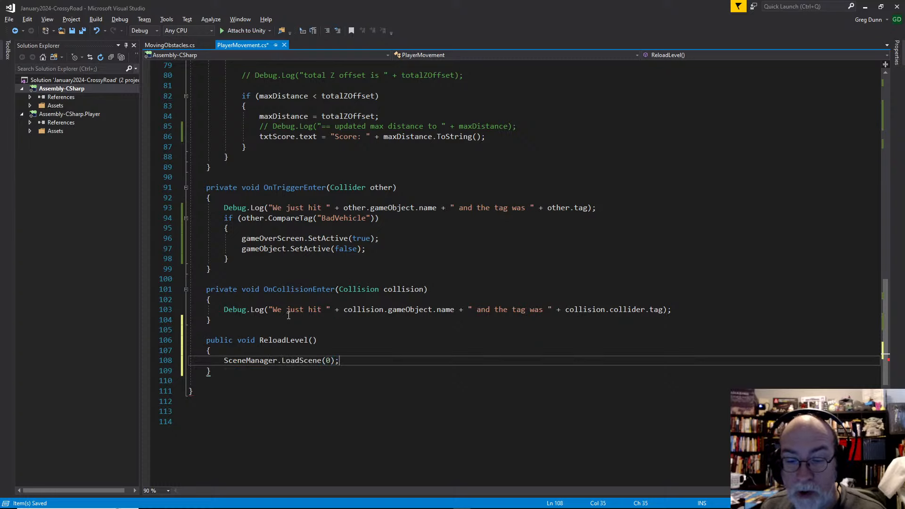
pyautogui.press('Down')
pyautogui.hotkey('ctrl', 's')
# Resolve the SceneManager reference by adding the using UnityEngine.SceneManagement directive from the suggested fixes, and save the script
pyautogui.moveTo(246, 365)
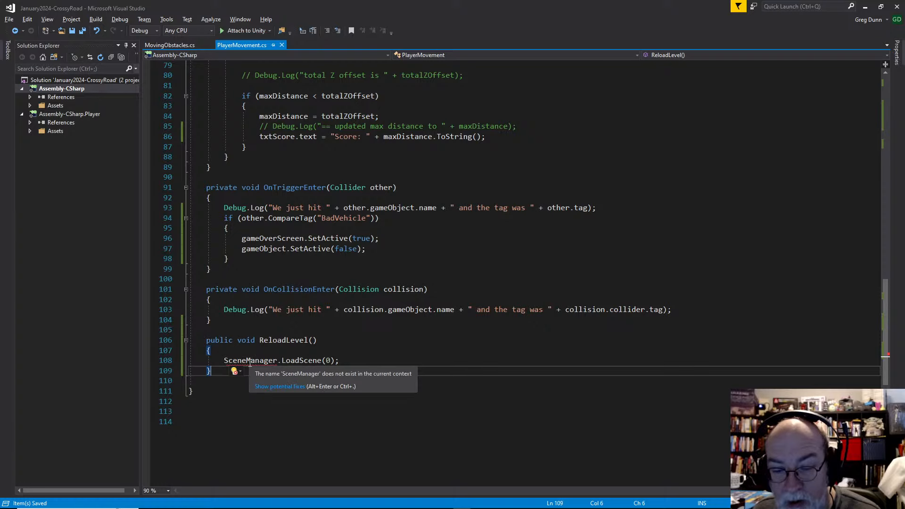
pyautogui.click(270, 386)
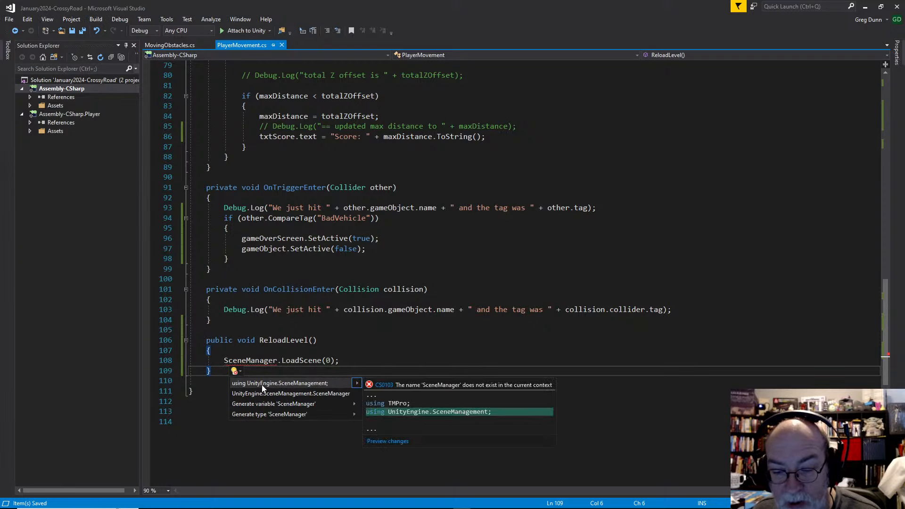
pyautogui.click(262, 383)
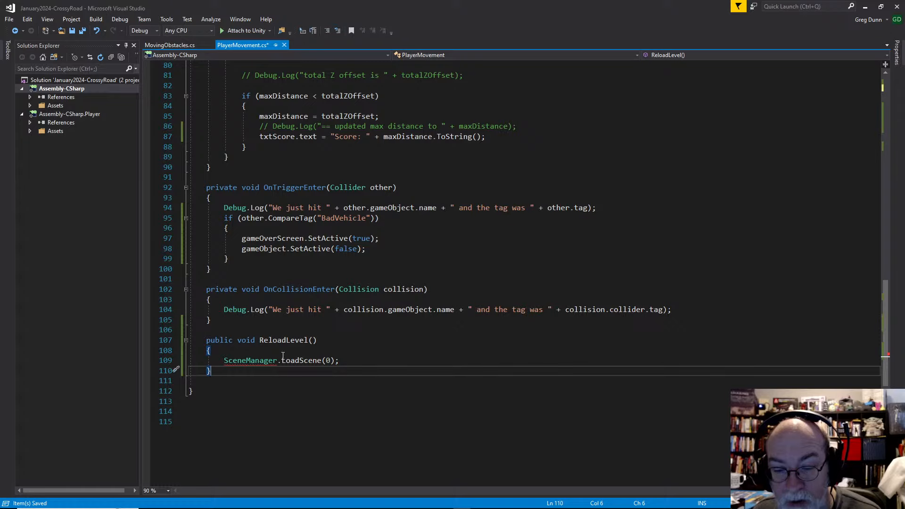
pyautogui.click(263, 340)
pyautogui.scroll(18, 261, 218)
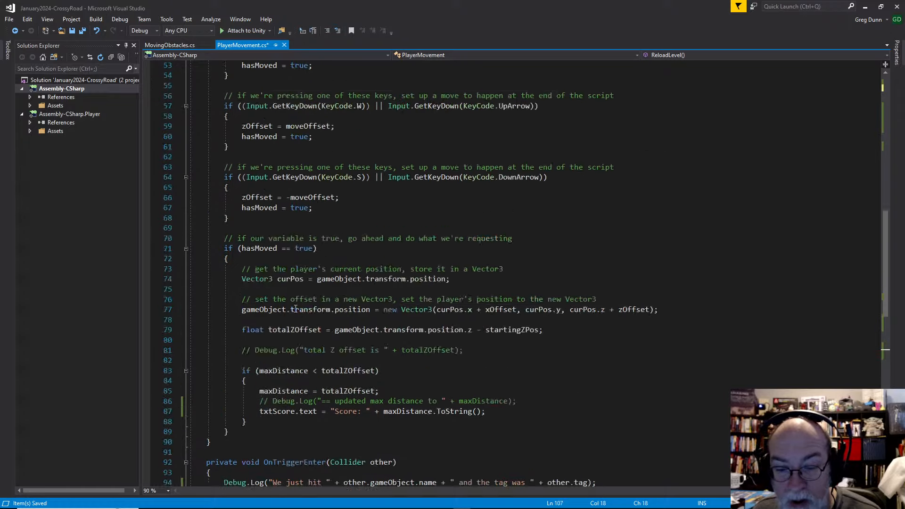
pyautogui.scroll(8, 261, 219)
pyautogui.moveTo(347, 111); pyautogui.dragTo(180, 112)
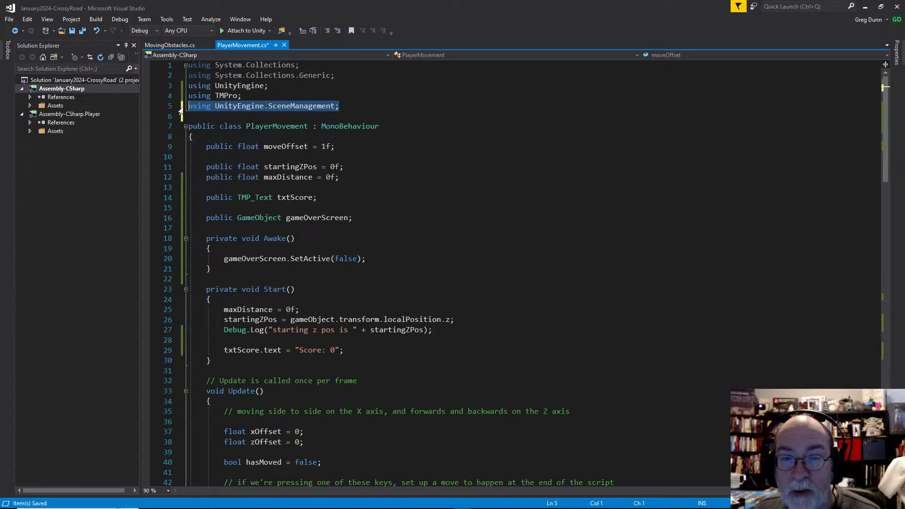
pyautogui.click(375, 110)
pyautogui.hotkey('ctrl', 's')
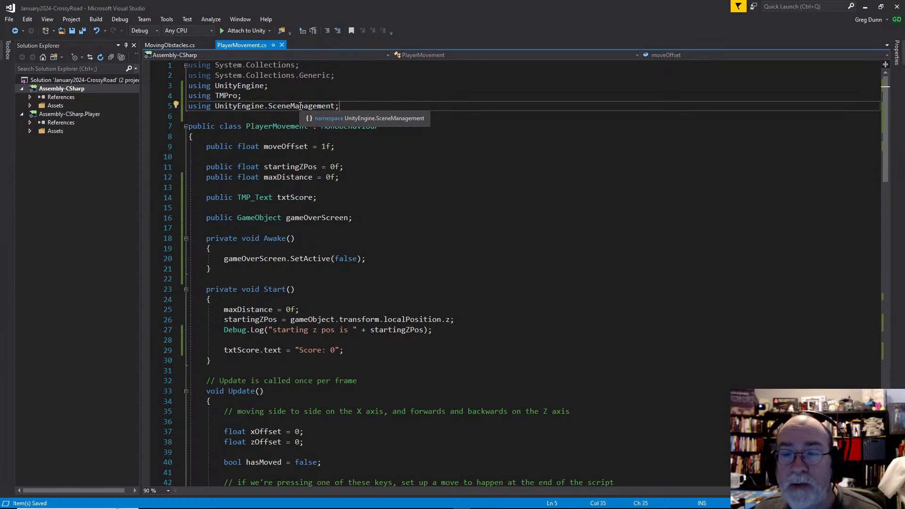
pyautogui.scroll(-20, 300, 106)
pyautogui.scroll(4, 249, 235)
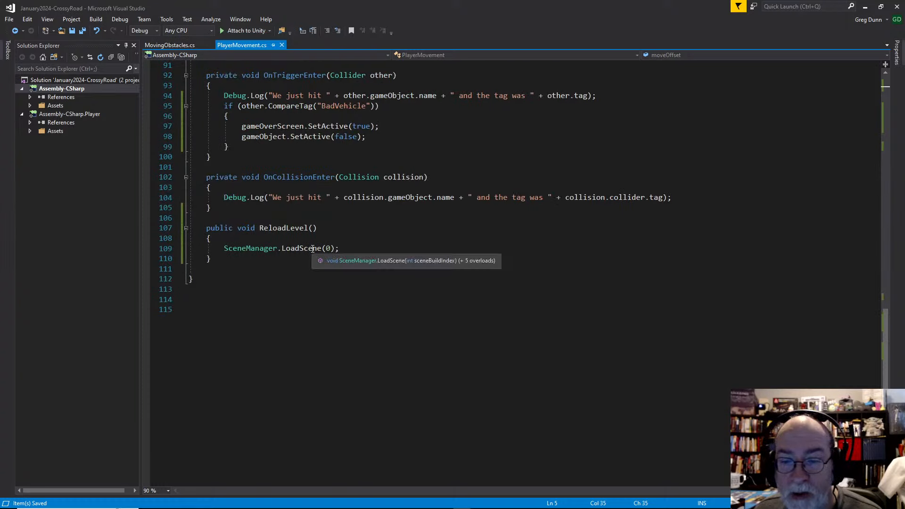
pyautogui.click(354, 247)
pyautogui.click(342, 279)
pyautogui.click(299, 269)
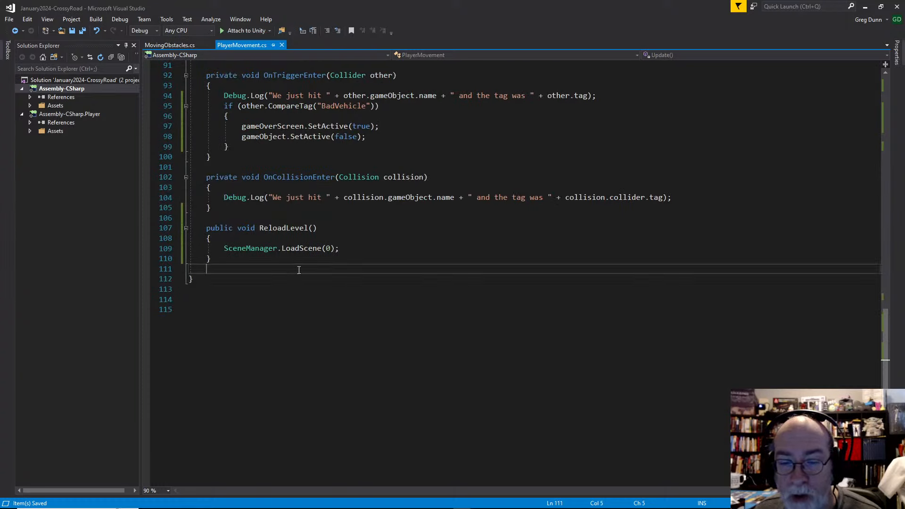
# Switch to Unity, add an On Click event to the Try Again button that calls PlayerMovement.ReloadLevel on Player, and save the scene
pyautogui.hotkey('alt', 'Tab')
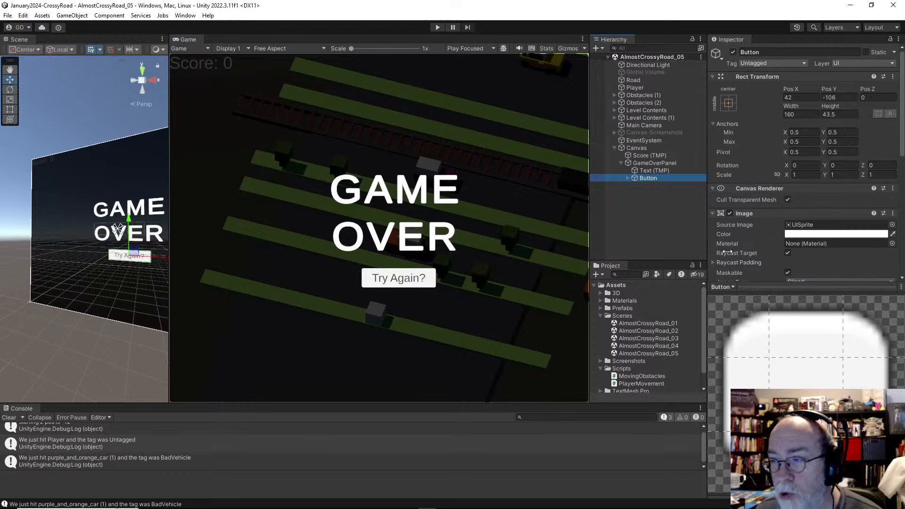
pyautogui.scroll(-10, 790, 241)
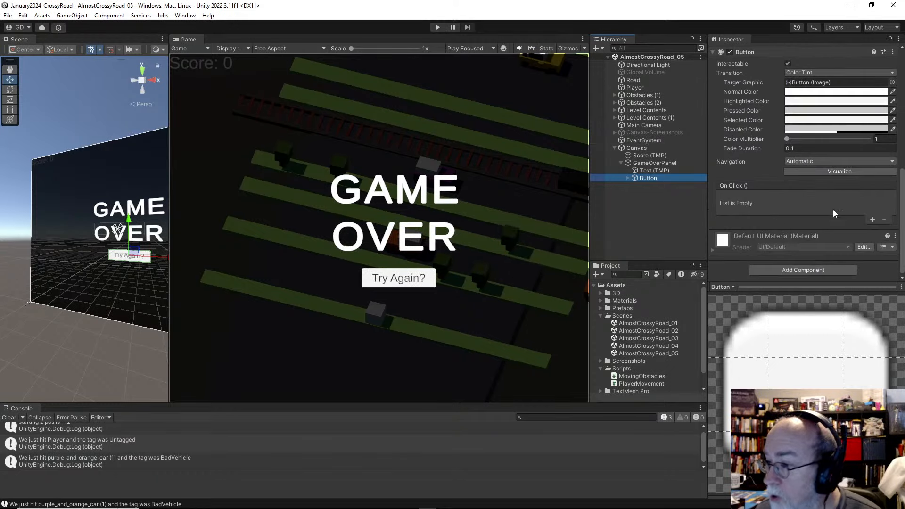
pyautogui.click(871, 220)
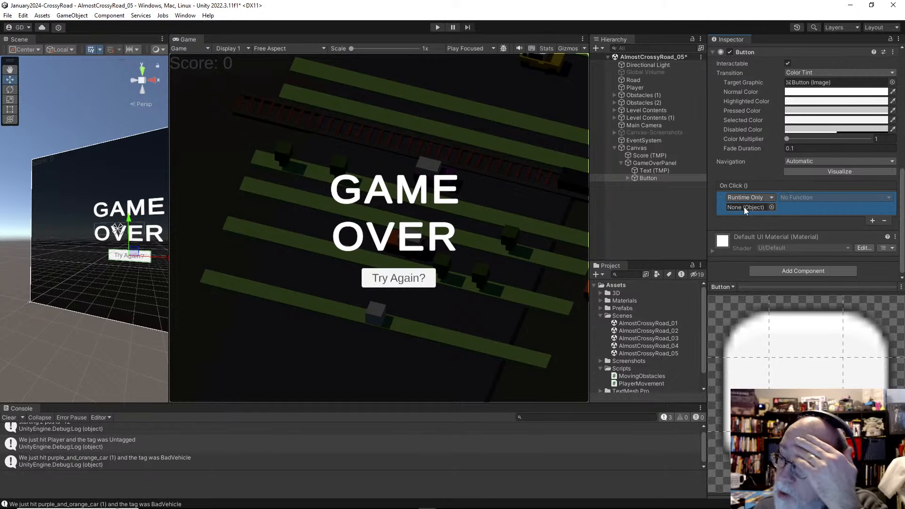
pyautogui.moveTo(635, 87); pyautogui.dragTo(753, 205)
pyautogui.click(829, 197)
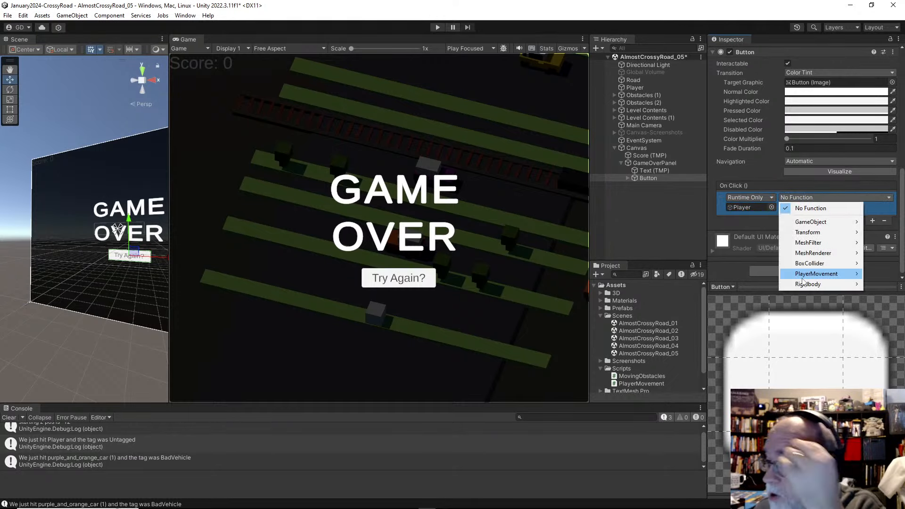
pyautogui.moveTo(803, 278)
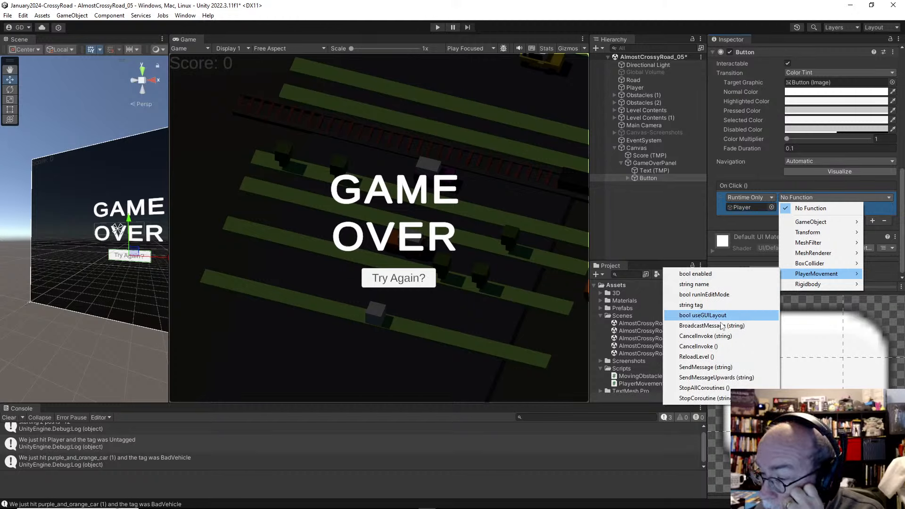
pyautogui.click(702, 357)
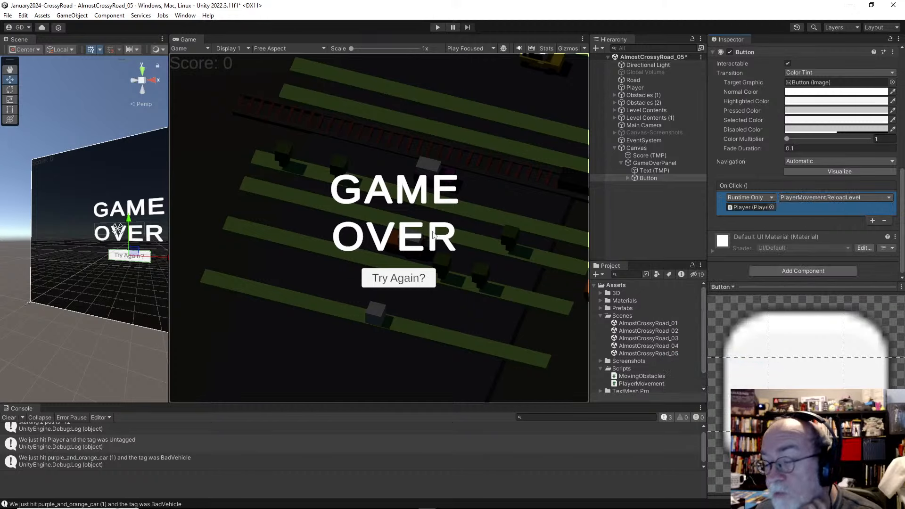
pyautogui.click(131, 132)
pyautogui.hotkey('ctrl', 's')
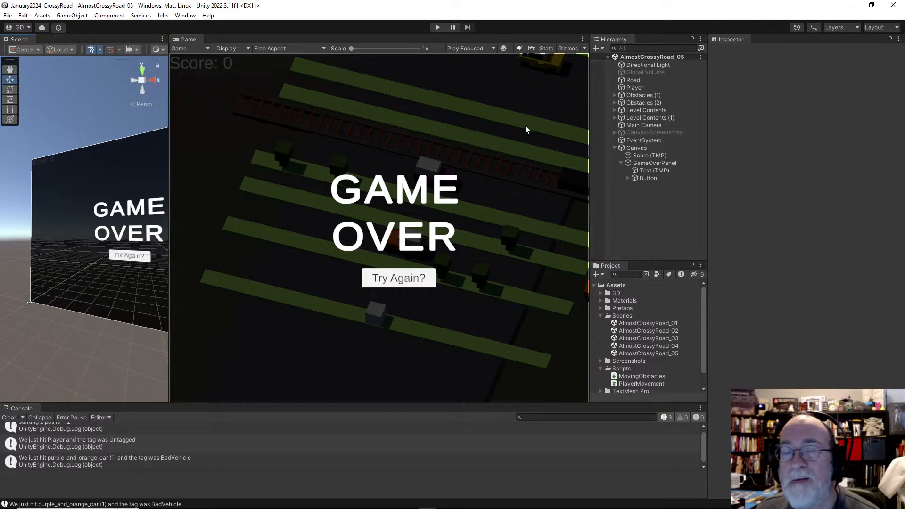
# Test the game by moving the player forward five times into traffic and using Try Again on the game-over panel, ending play mode after the reload
pyautogui.click(635, 88)
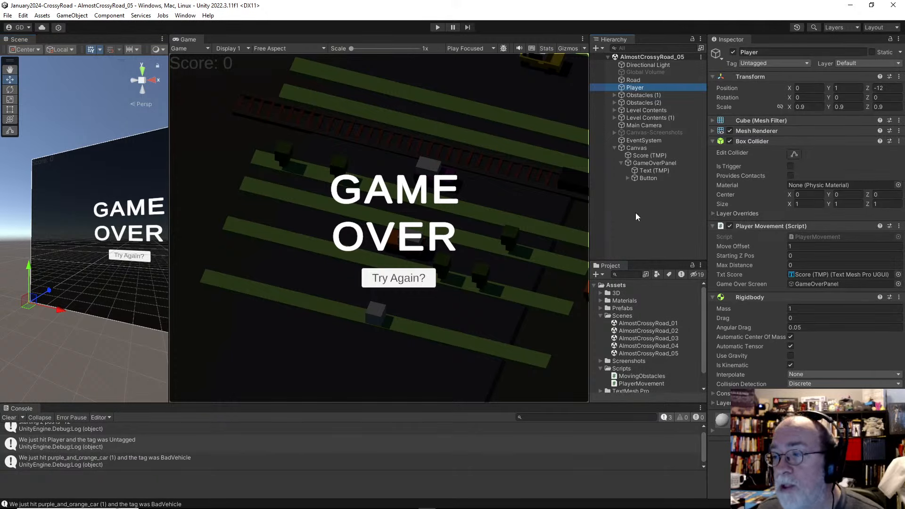
pyautogui.click(438, 27)
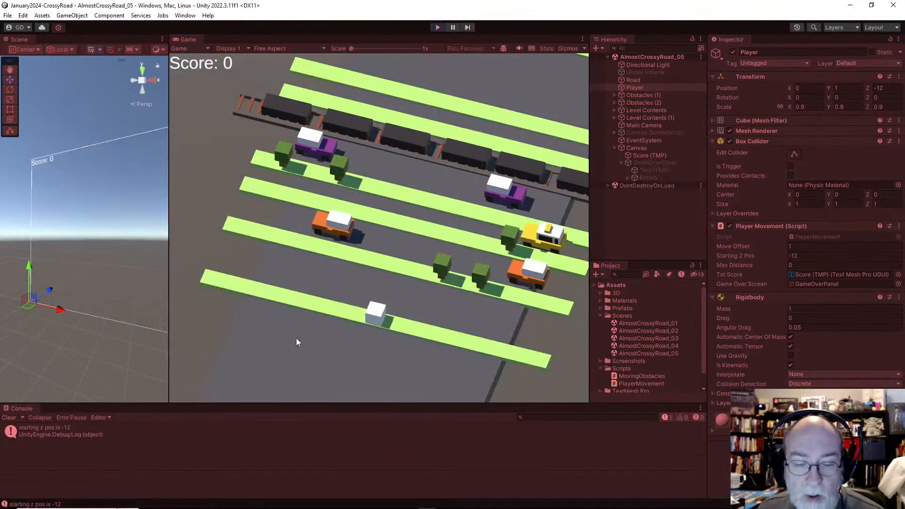
pyautogui.press('Up')
pyautogui.press('Up')
pyautogui.press('Up')
pyautogui.press('Up')
pyautogui.press('Up')
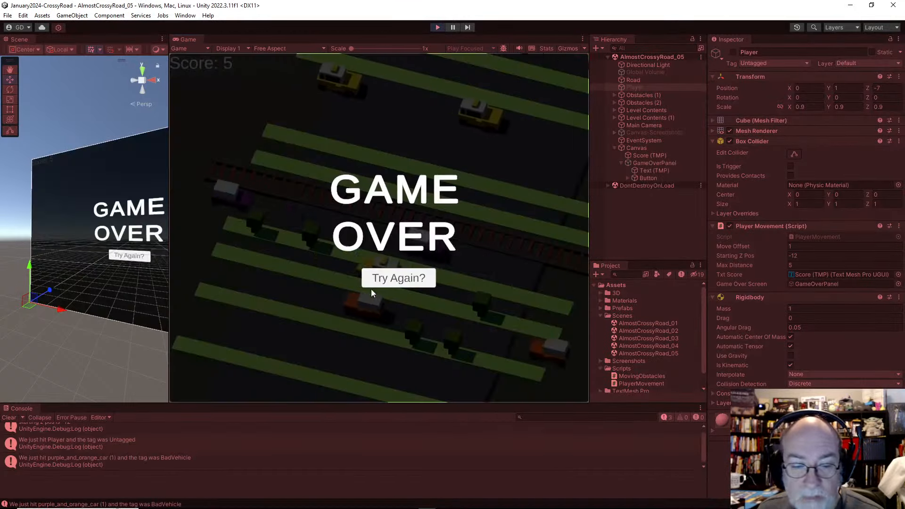
pyautogui.click(9, 418)
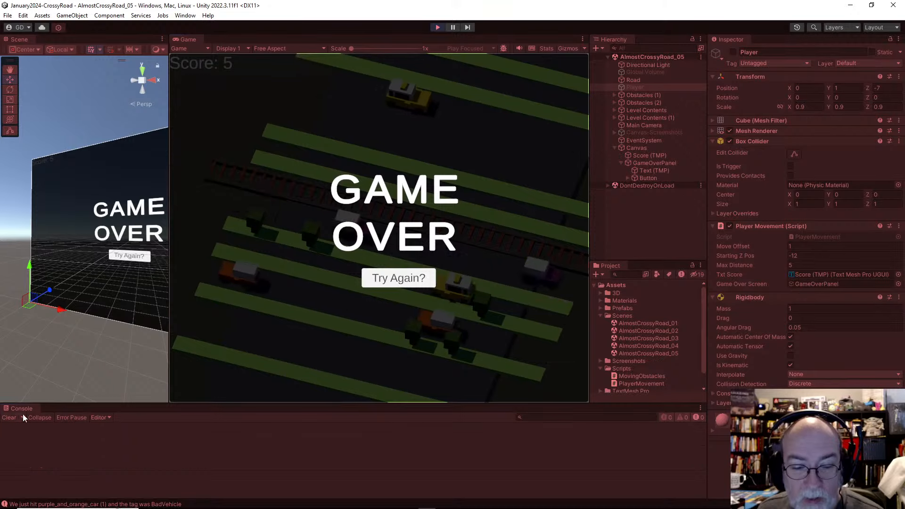
pyautogui.click(397, 288)
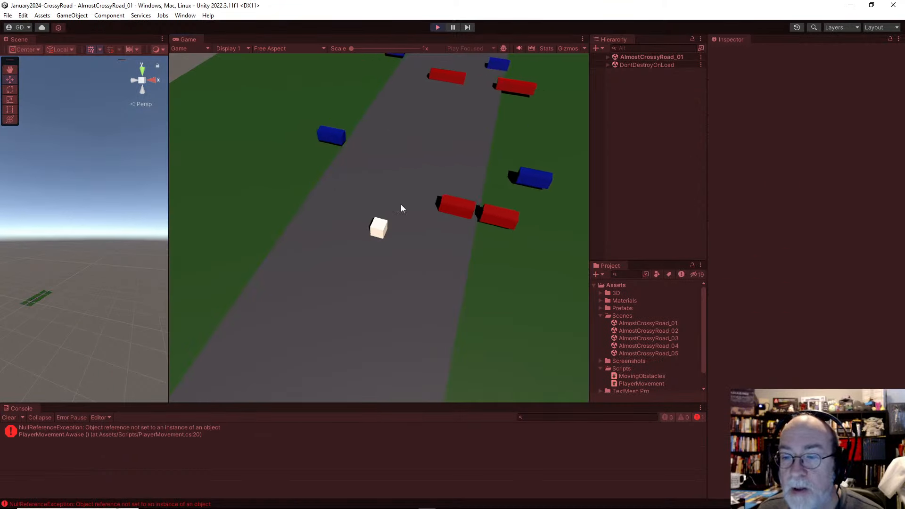
pyautogui.click(437, 28)
# In Build Settings, replace Scenes/AlmostCrossyRoad_01 in the build's scene list with the open AlmostCrossyRoad_05 scene
pyautogui.click(11, 17)
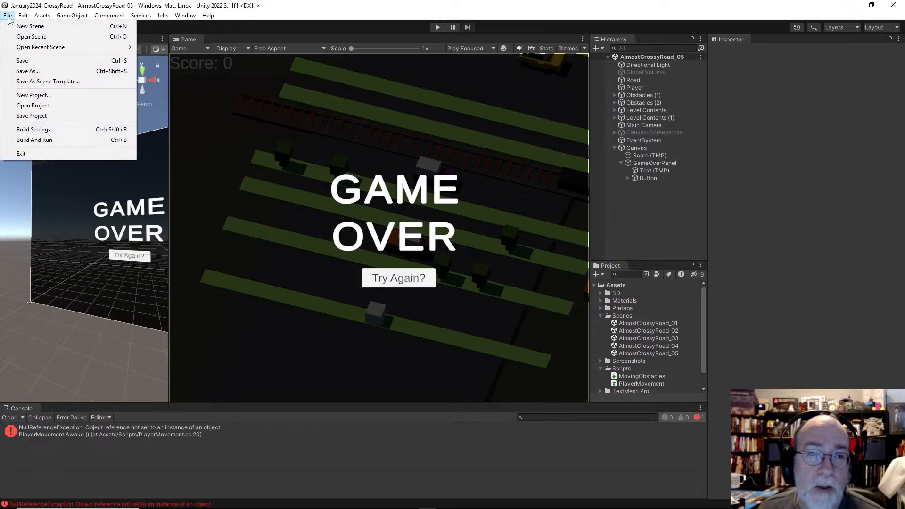
pyautogui.click(33, 129)
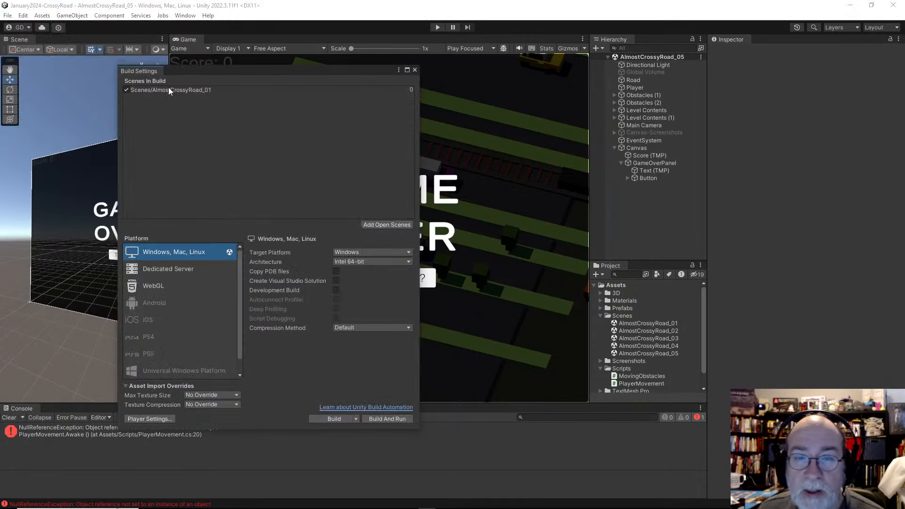
pyautogui.click(207, 91)
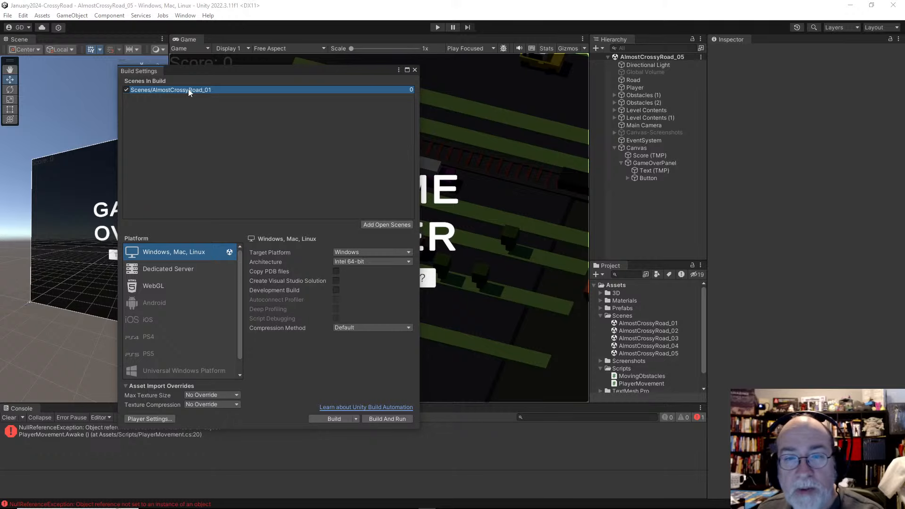
pyautogui.press('Delete')
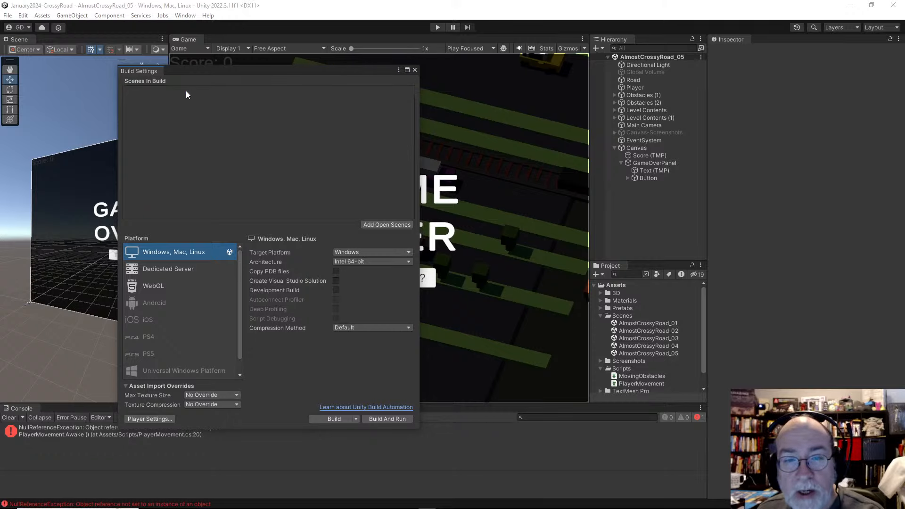
pyautogui.click(381, 225)
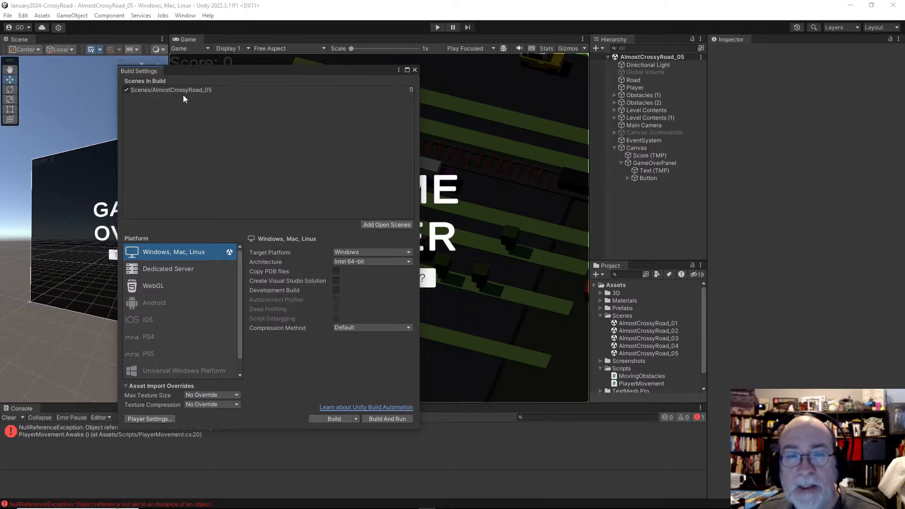
# Review the WebGL build options in Build Settings, return to Windows, Mac, Linux, and select the AlmostCrossyRoad_05 entry
pyautogui.click(8, 15)
pyautogui.click(46, 129)
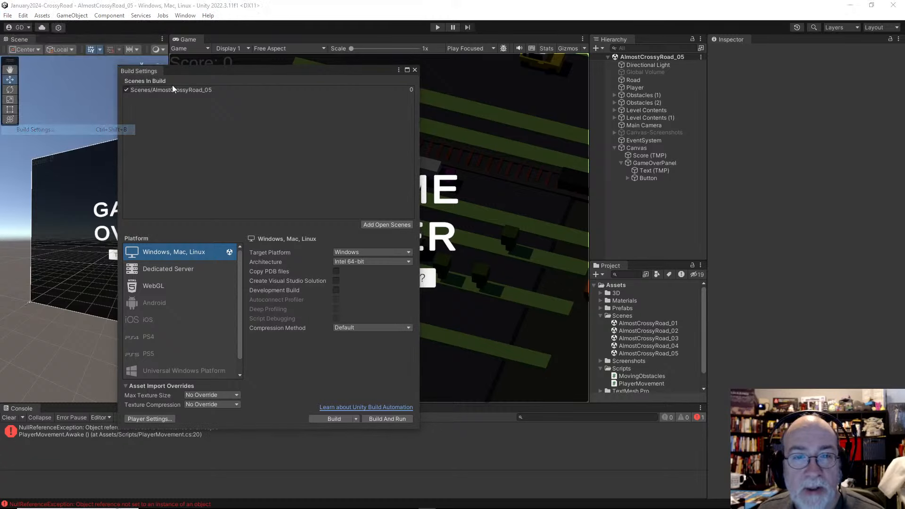
pyautogui.moveTo(195, 74); pyautogui.dragTo(157, 80)
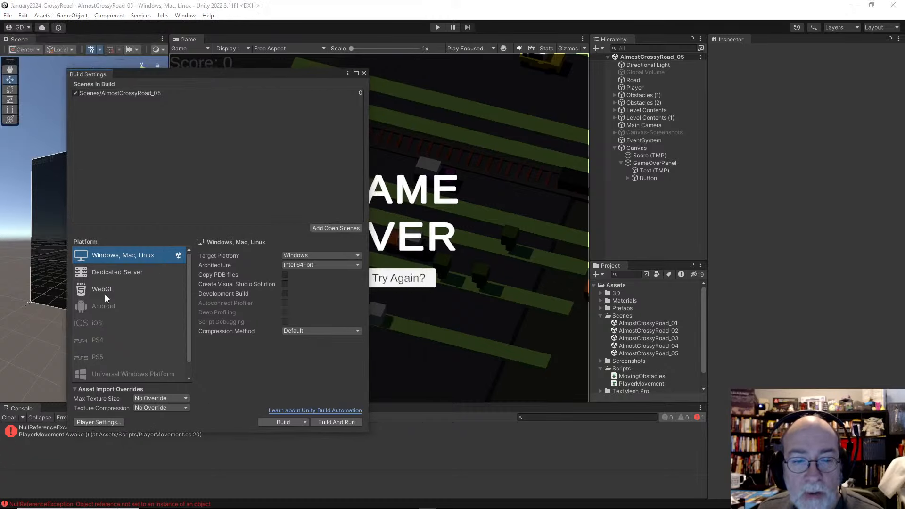
pyautogui.click(88, 289)
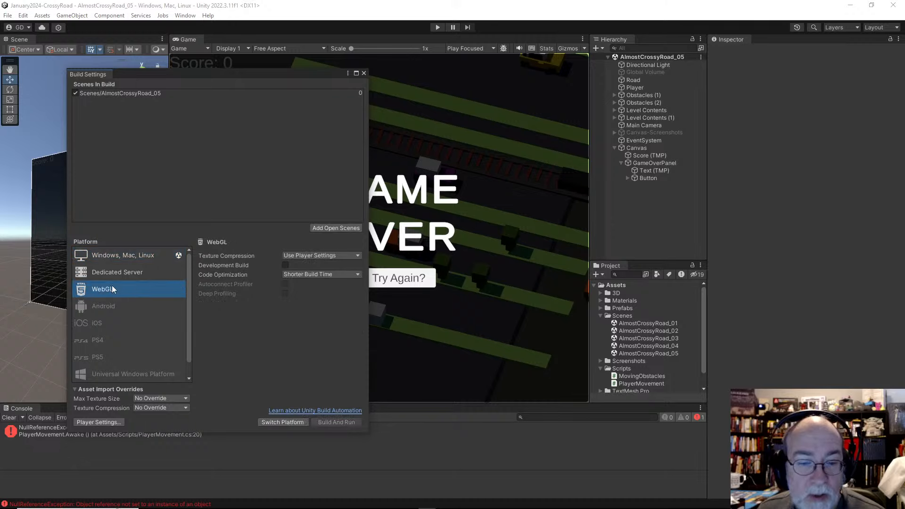
pyautogui.click(113, 257)
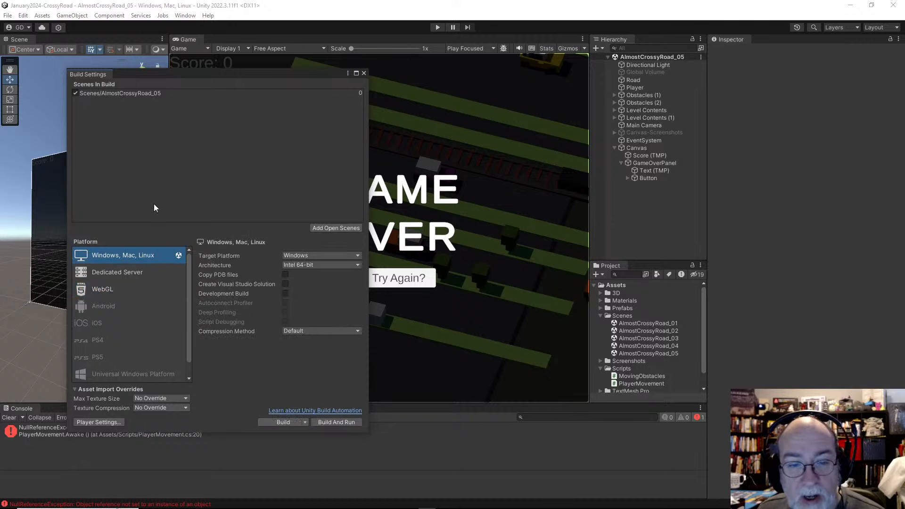
pyautogui.click(148, 94)
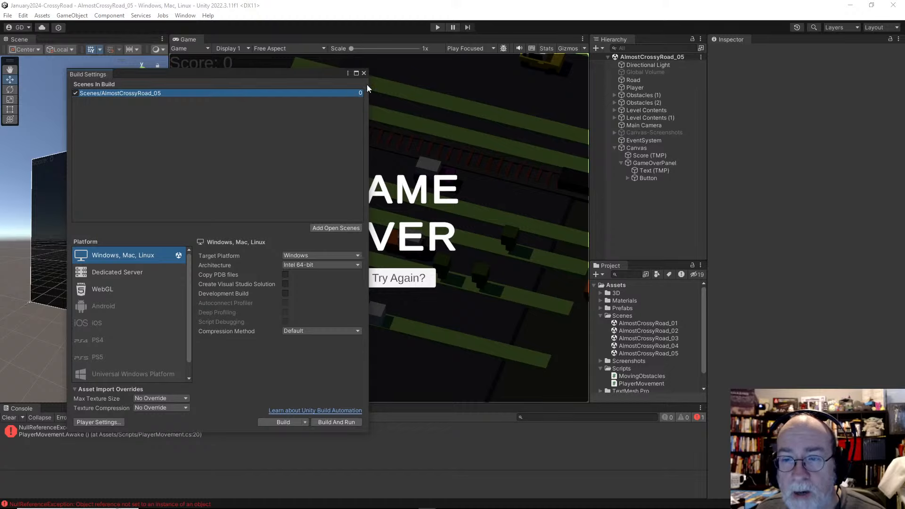
# Compare the LoadScene index in ReloadLevel in Visual Studio with the scene's build index in Unity, and close Build Settings
pyautogui.hotkey('alt', 'Tab')
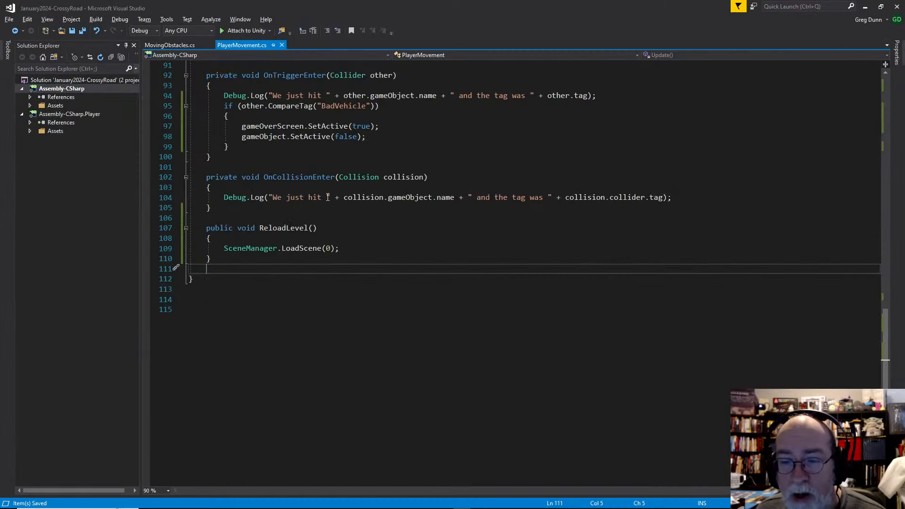
pyautogui.moveTo(326, 248); pyautogui.dragTo(332, 249)
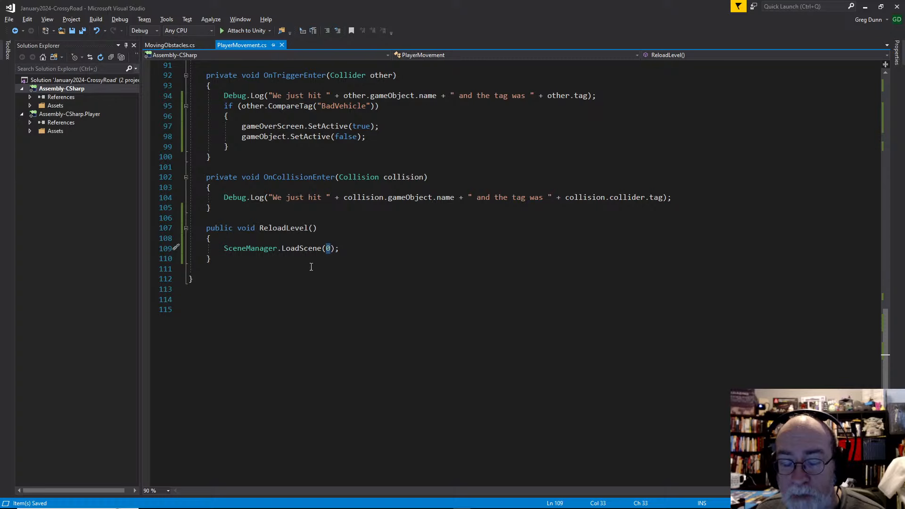
pyautogui.click(311, 267)
pyautogui.click(344, 256)
pyautogui.click(348, 242)
pyautogui.click(379, 247)
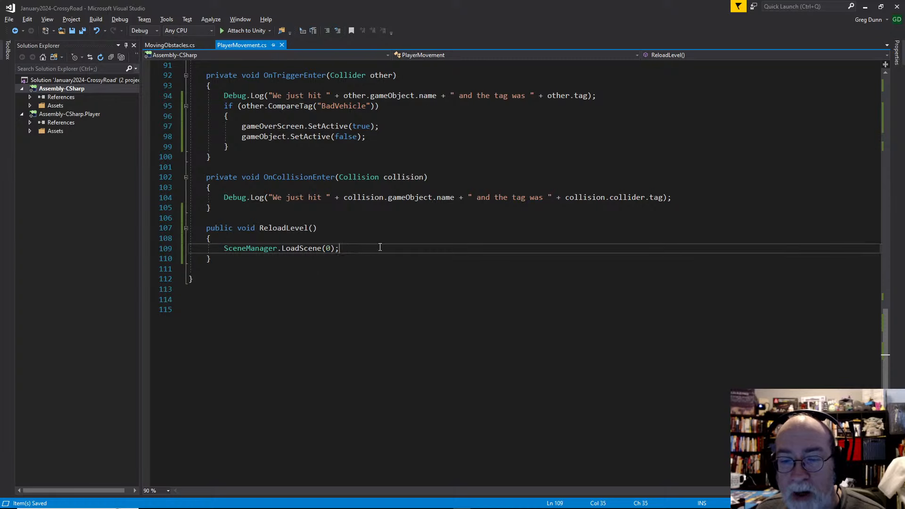
pyautogui.click(329, 269)
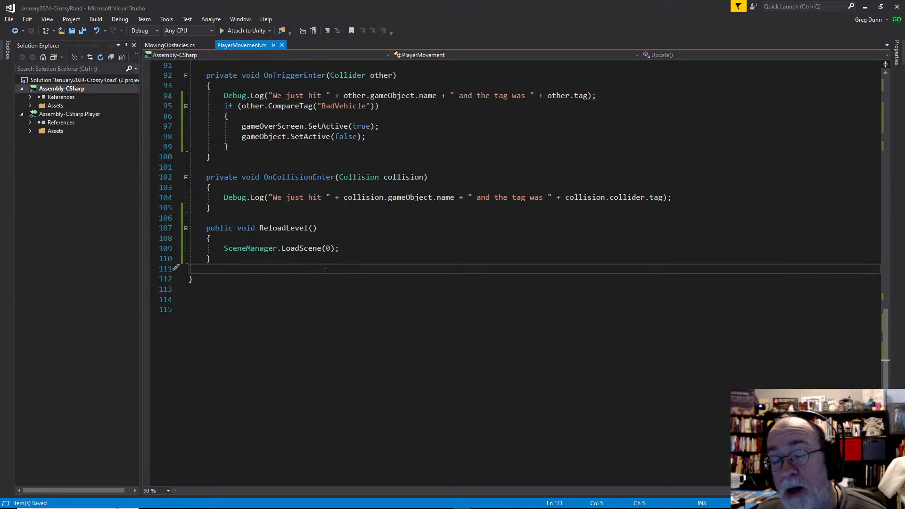
pyautogui.hotkey('alt', 'Tab')
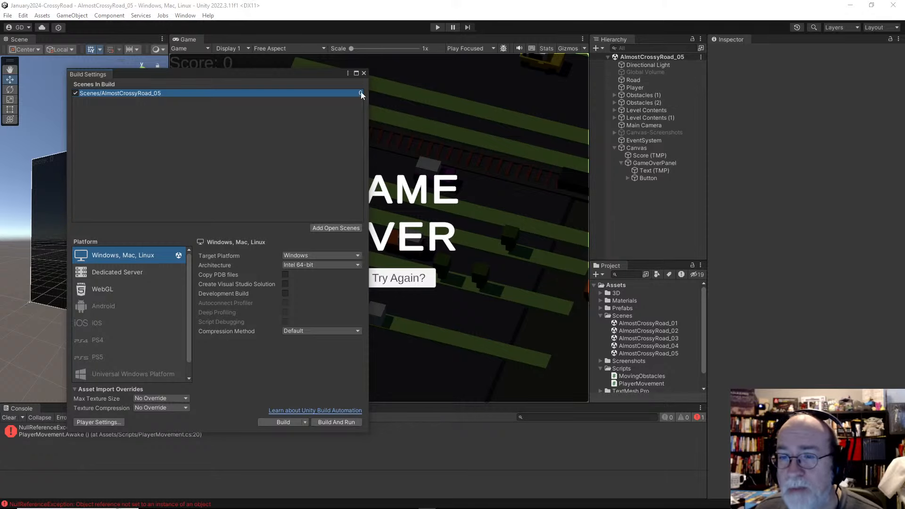
pyautogui.hotkey('alt', 'Tab')
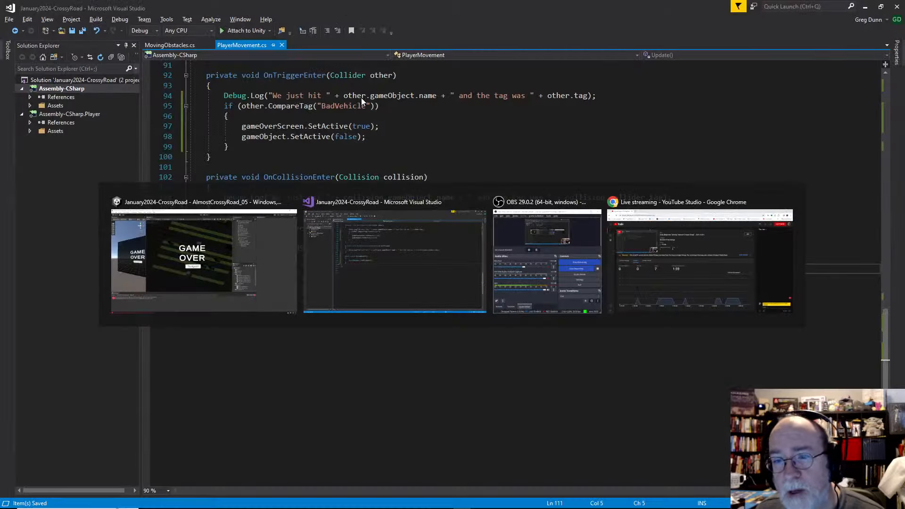
pyautogui.moveTo(341, 248); pyautogui.dragTo(222, 249)
pyautogui.click(222, 249)
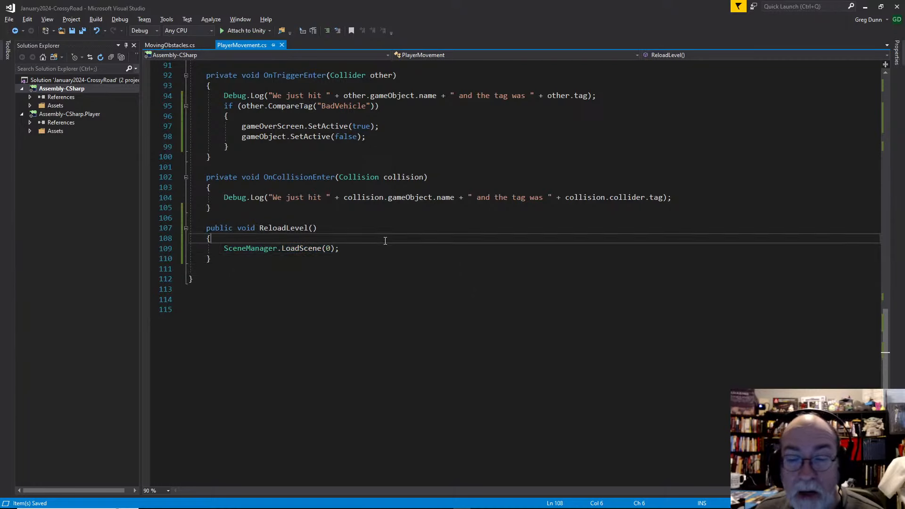
pyautogui.hotkey('alt', 'Tab')
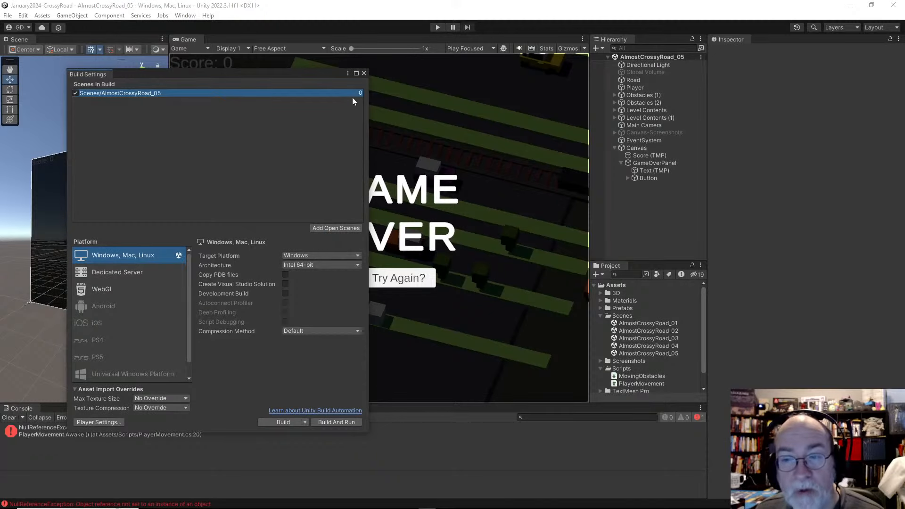
pyautogui.click(364, 73)
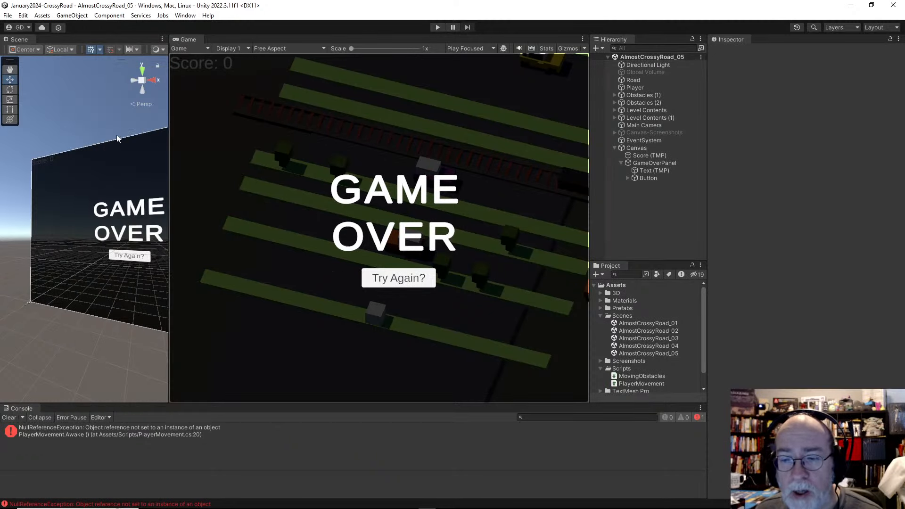
# Start play mode, move the player forward five times into traffic, and restart the level with Try Again
pyautogui.click(438, 27)
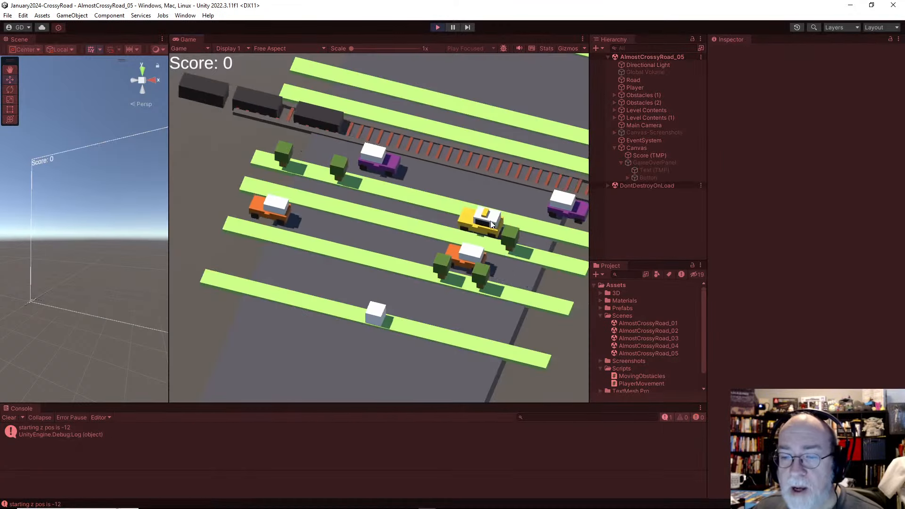
pyautogui.press('Up')
pyautogui.press('Up')
pyautogui.press('Up')
pyautogui.press('Up')
pyautogui.press('Up')
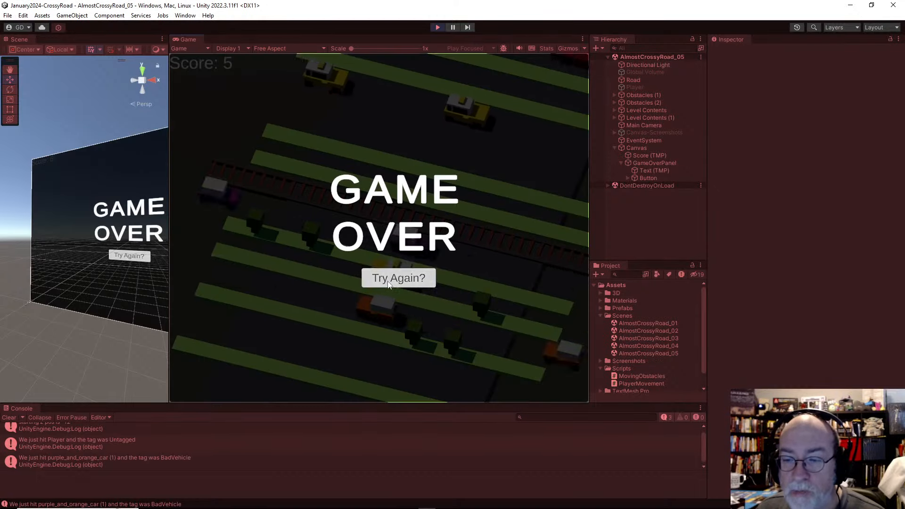
pyautogui.click(396, 283)
# Test the reload a second time by moving the player forward nine times into a vehicle and choosing Try Again
pyautogui.press('Up')
pyautogui.press('Up')
pyautogui.press('Up')
pyautogui.press('Up')
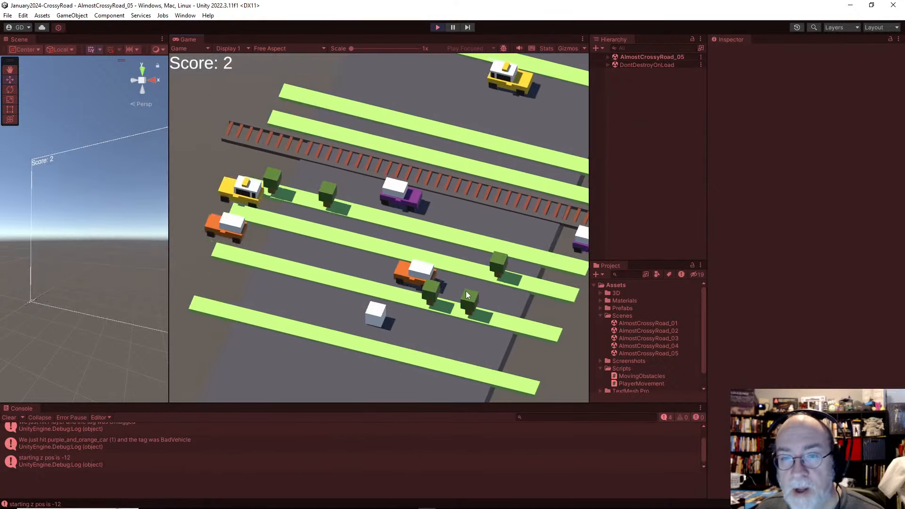
pyautogui.press('Up')
pyautogui.press('Up')
pyautogui.press('Up')
pyautogui.press('Up')
pyautogui.press('Up')
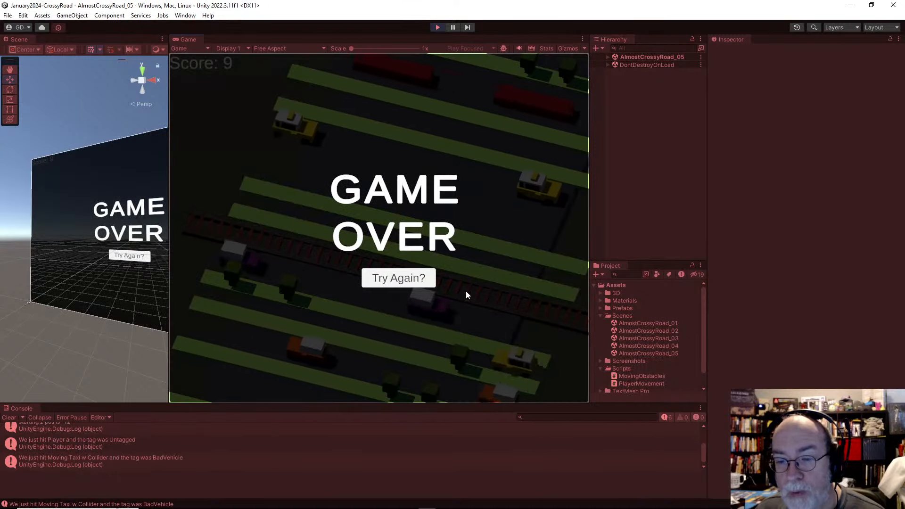
pyautogui.click(407, 277)
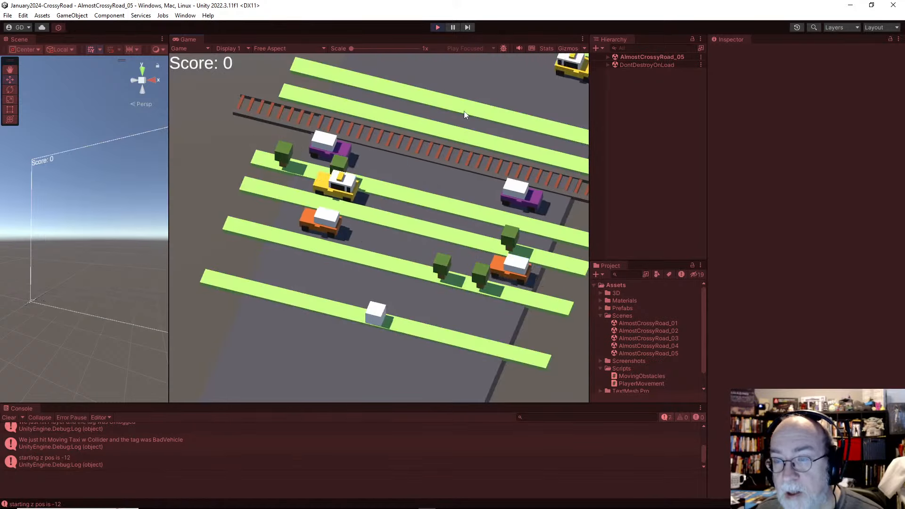
# Advance the player seven rows, pause, move two more rows into traffic, and restart from the game-over panel
pyautogui.press('Up')
pyautogui.press('Up')
pyautogui.press('Up')
pyautogui.press('Up')
pyautogui.press('Up')
pyautogui.press('Up')
pyautogui.press('Up')
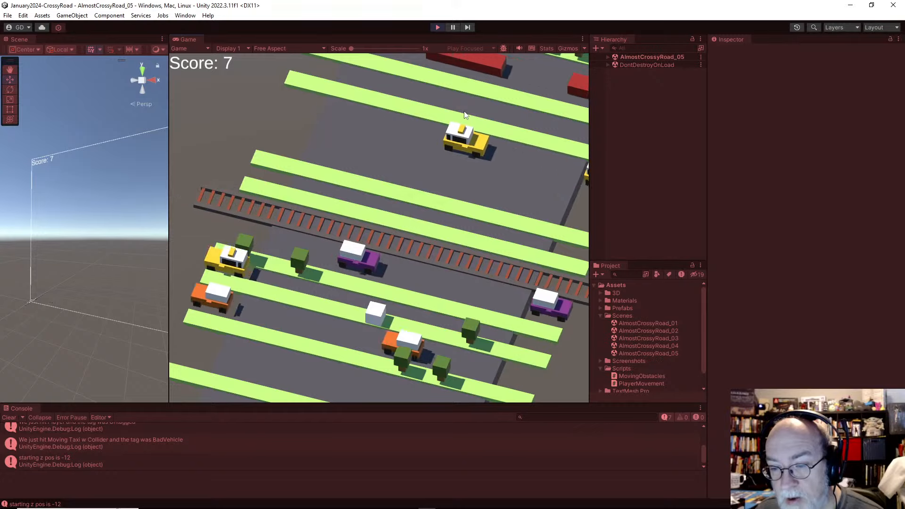
pyautogui.press('Up')
pyautogui.press('Up')
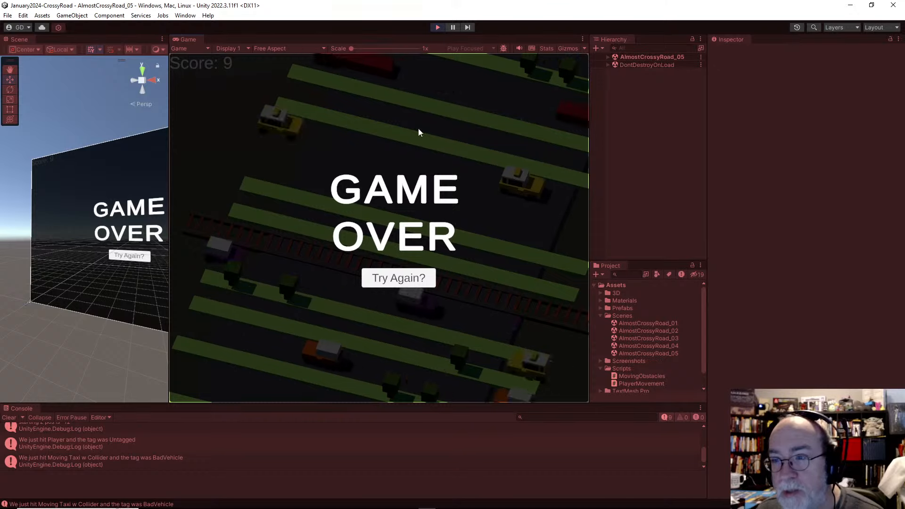
pyautogui.click(396, 281)
# Run the player forward eleven rows into a vehicle and restart the level with Try Again
pyautogui.press('Up')
pyautogui.press('Up')
pyautogui.press('Up')
pyautogui.press('Up')
pyautogui.press('Up')
pyautogui.press('Up')
pyautogui.press('Up')
pyautogui.press('Up')
pyautogui.press('Up')
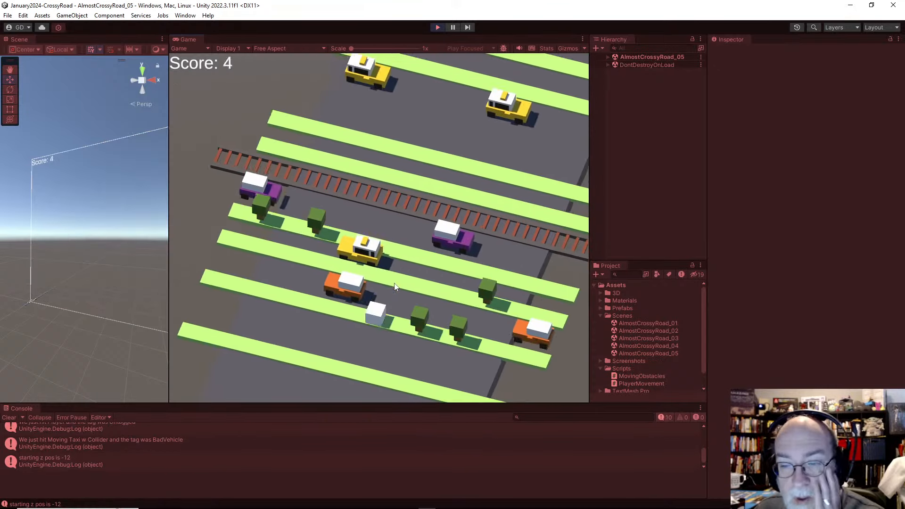
pyautogui.press('Up')
pyautogui.press('Up')
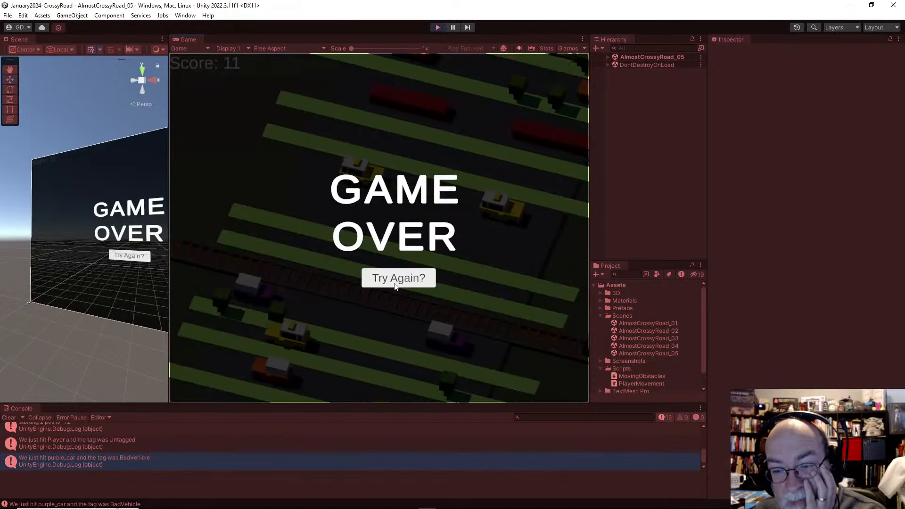
pyautogui.click(395, 284)
# Play another short round of five forward moves into a car, and restart the level from the game-over panel
pyautogui.press('Up')
pyautogui.press('Up')
pyautogui.press('Up')
pyautogui.press('Up')
pyautogui.press('Up')
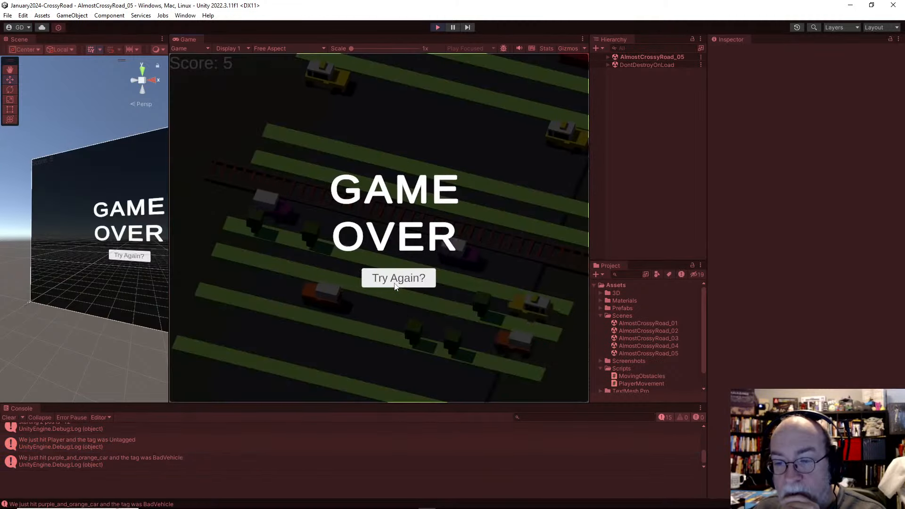
pyautogui.click(398, 278)
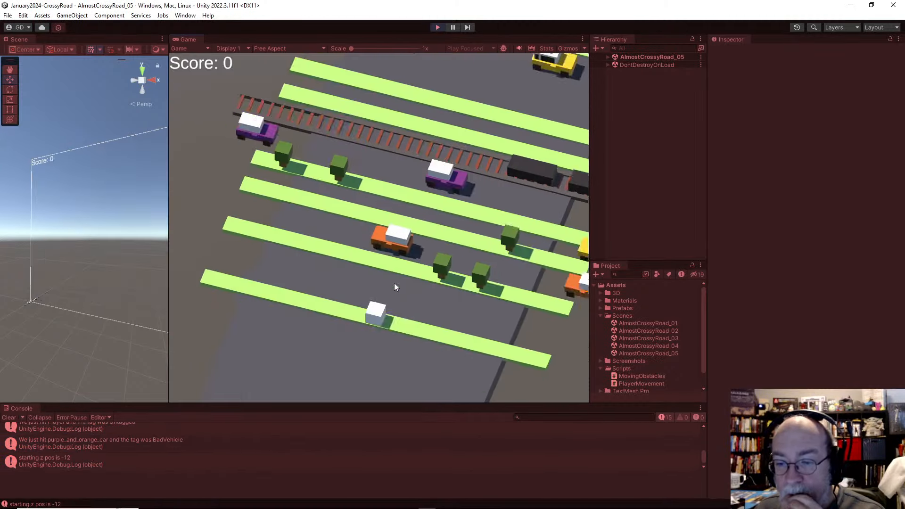
# Play a longer round of 21 forward moves across the road and tracks until a vehicle is hit, and end play mode
pyautogui.press('Up')
pyautogui.press('Up')
pyautogui.press('Up')
pyautogui.press('Up')
pyautogui.press('Up')
pyautogui.press('Up')
pyautogui.press('Up')
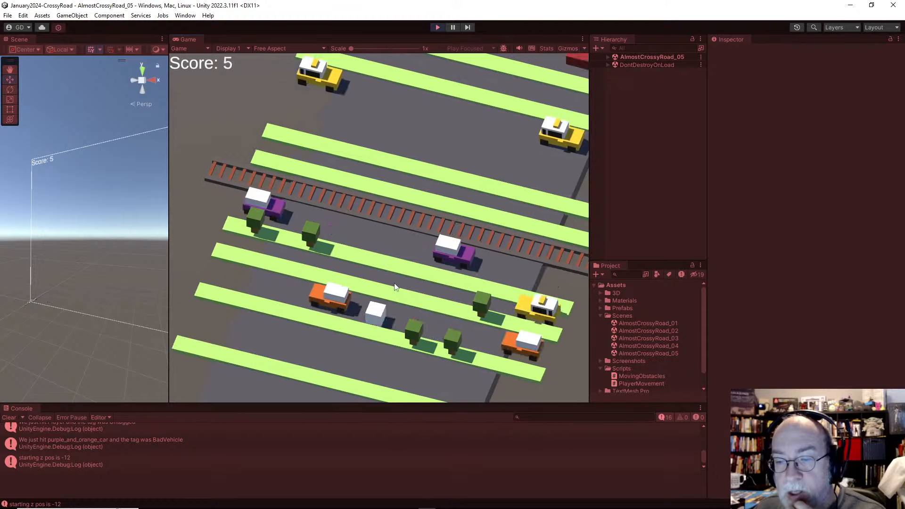
pyautogui.press('Up')
pyautogui.press('Up')
pyautogui.press('Up')
pyautogui.press('Up')
pyautogui.press('Up')
pyautogui.press('Up')
pyautogui.press('Up')
pyautogui.press('Up')
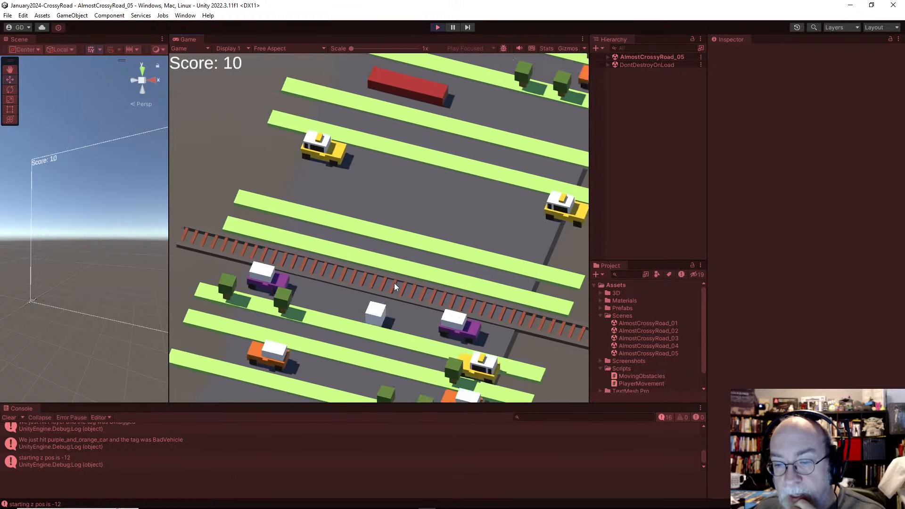
pyautogui.press('Up')
pyautogui.press('Up')
pyautogui.press('Up')
pyautogui.press('Up')
pyautogui.press('Up')
pyautogui.press('Up')
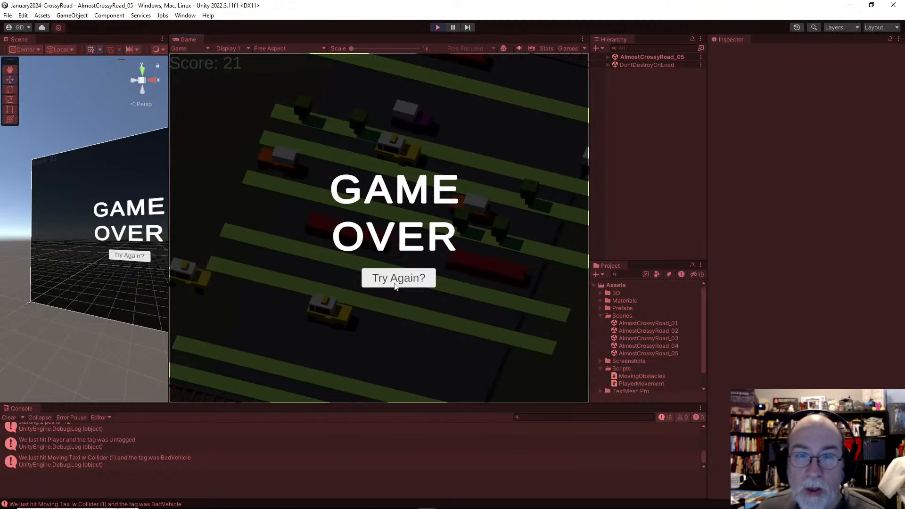
pyautogui.click(437, 27)
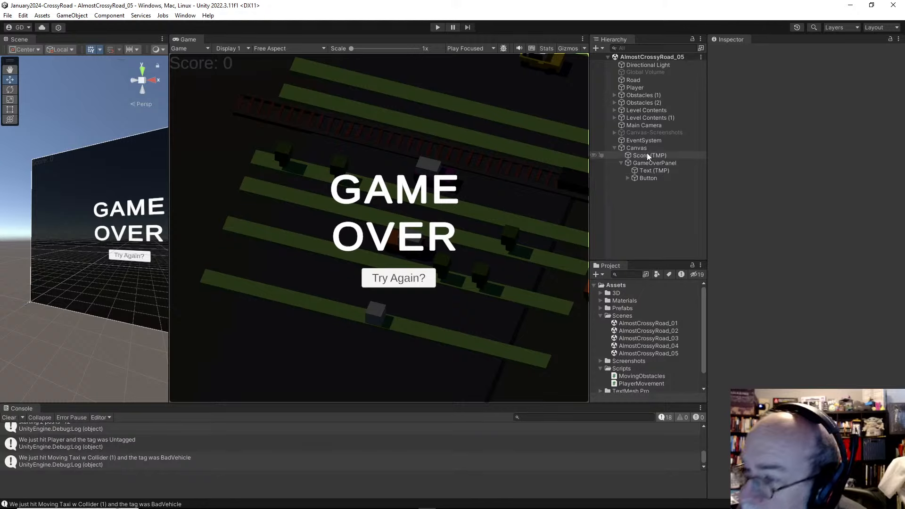
# Move GameOverPanel above Score (TMP) within the Canvas hierarchy so the score draws over the game-over panel
pyautogui.click(621, 163)
pyautogui.click(655, 163)
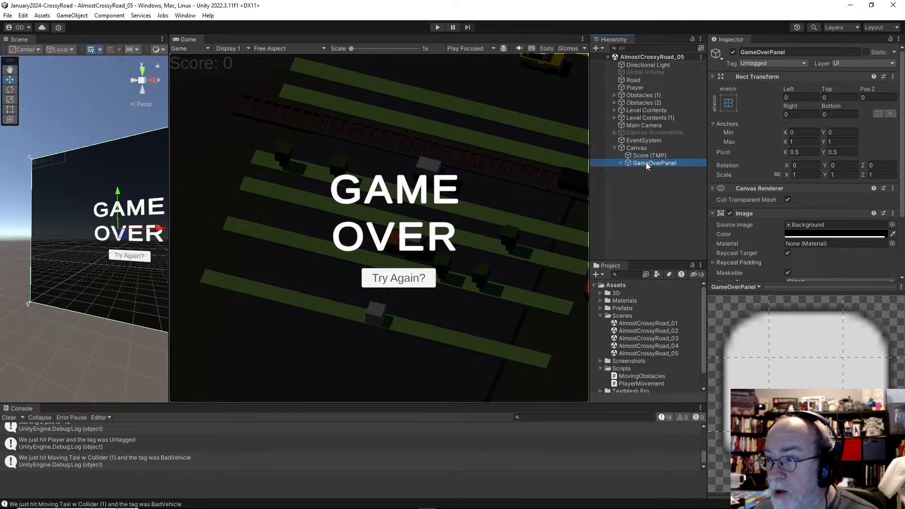
pyautogui.moveTo(647, 164); pyautogui.dragTo(647, 151)
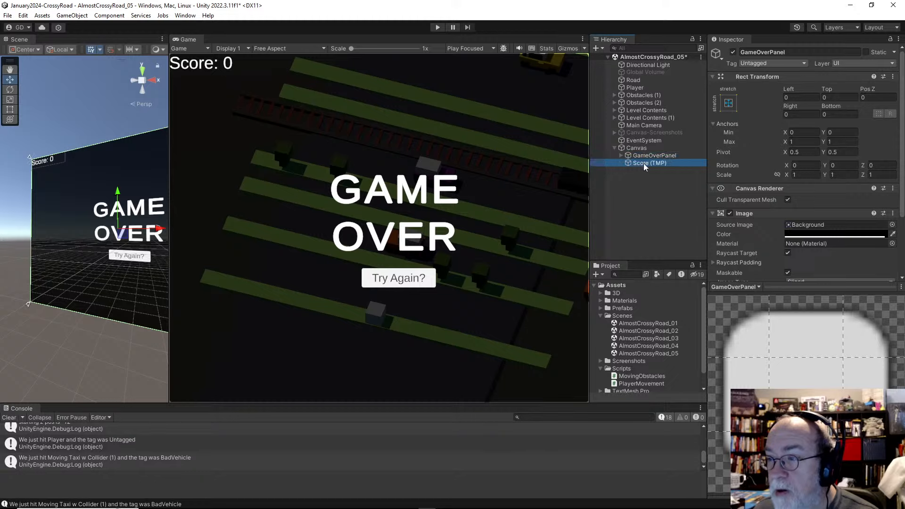
pyautogui.click(643, 163)
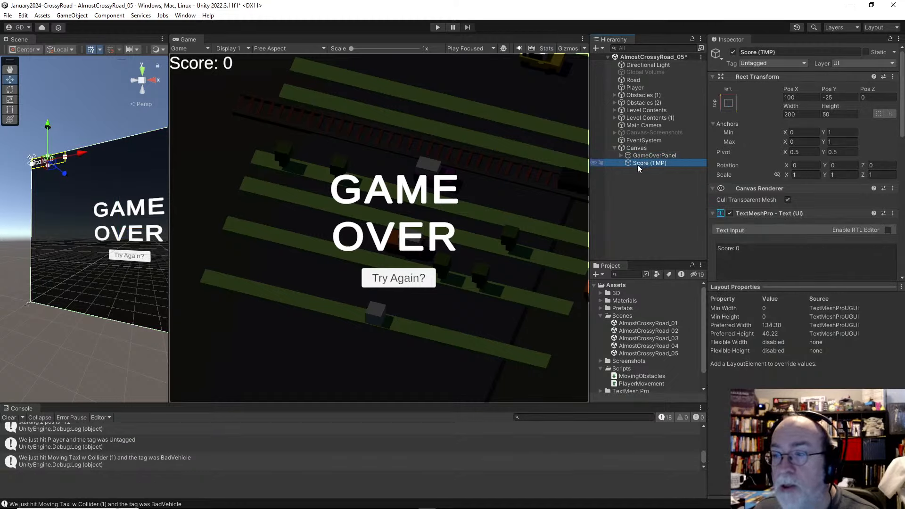
pyautogui.click(656, 156)
pyautogui.click(647, 164)
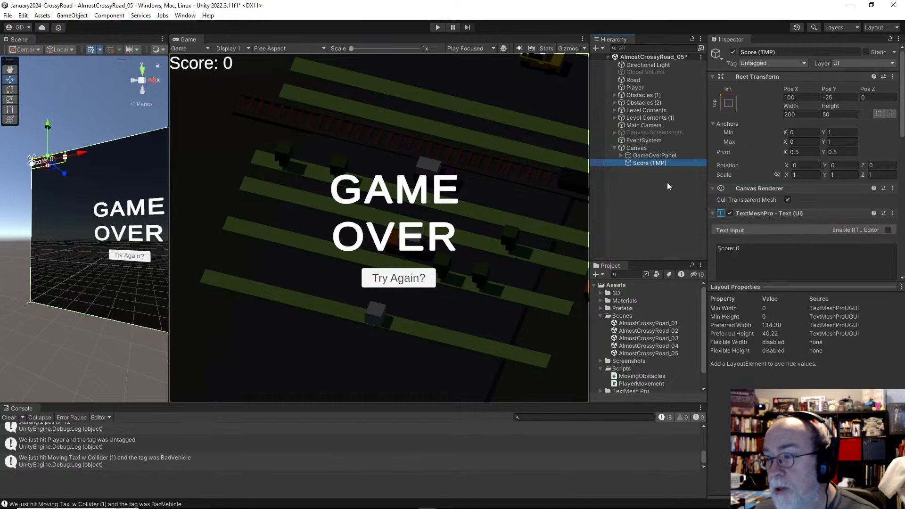
pyautogui.click(654, 156)
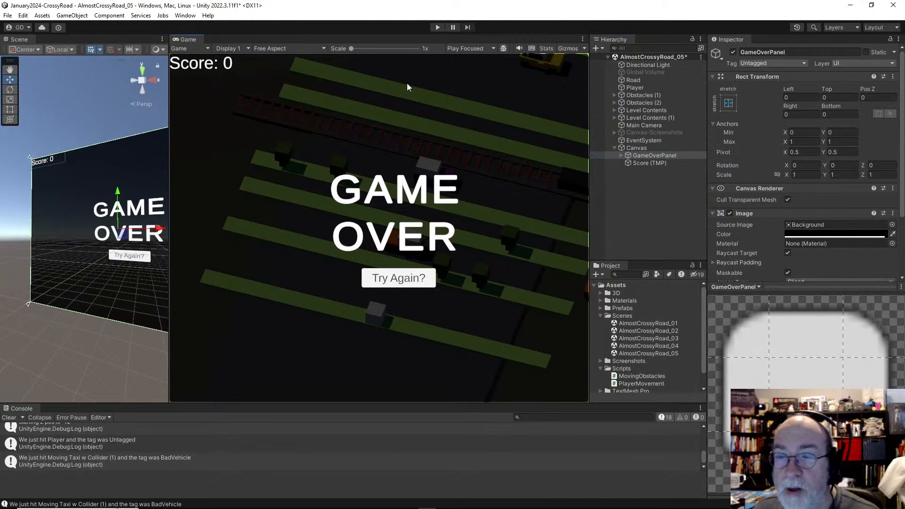
# Playtest the score overlay by moving the player six rows forward into a vehicle, restart with Try Again, and end play mode
pyautogui.click(437, 27)
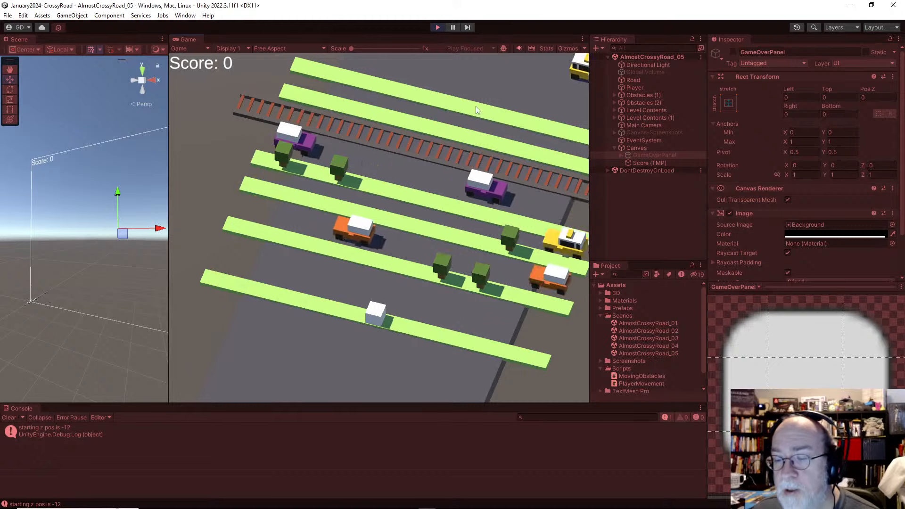
pyautogui.press('Up')
pyautogui.press('Up')
pyautogui.press('Up')
pyautogui.press('Up')
pyautogui.press('Up')
pyautogui.press('Up')
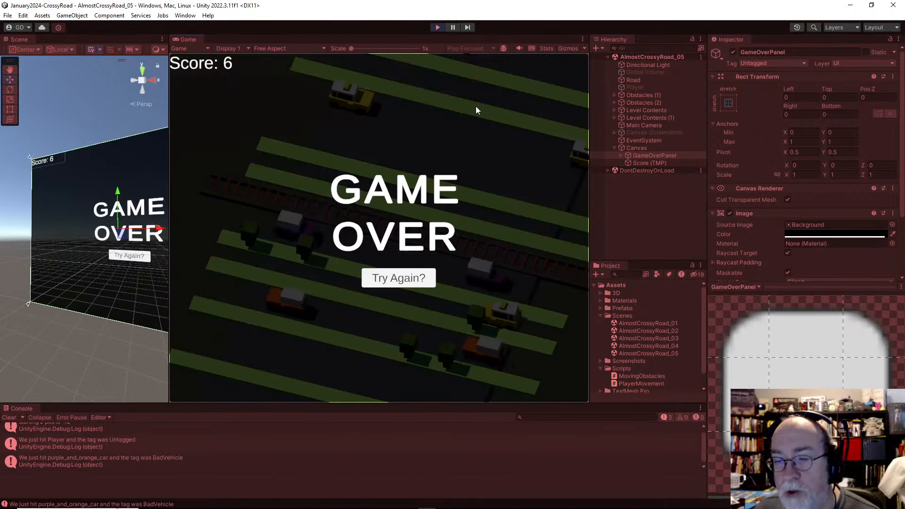
pyautogui.click(398, 279)
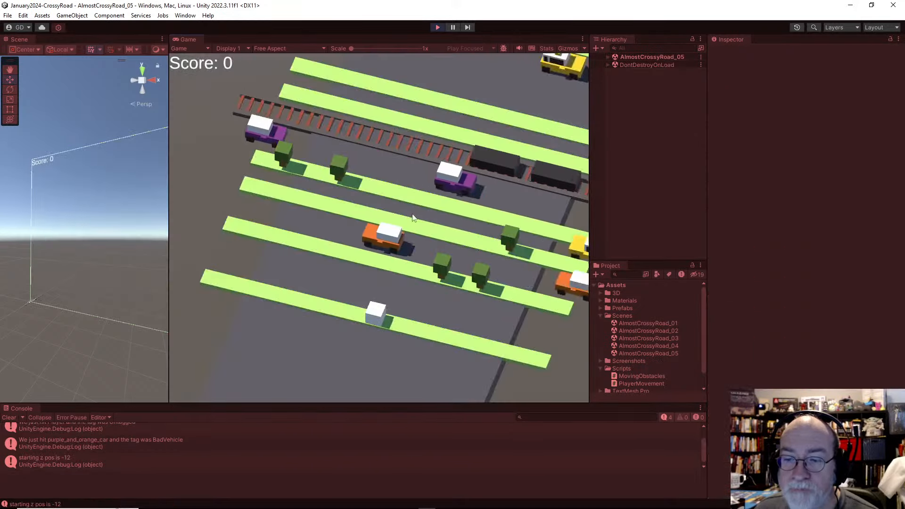
pyautogui.click(438, 27)
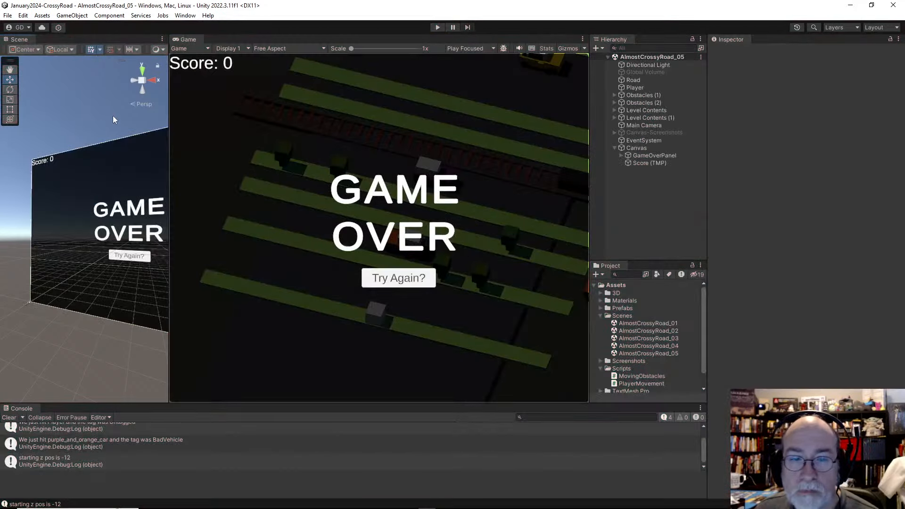